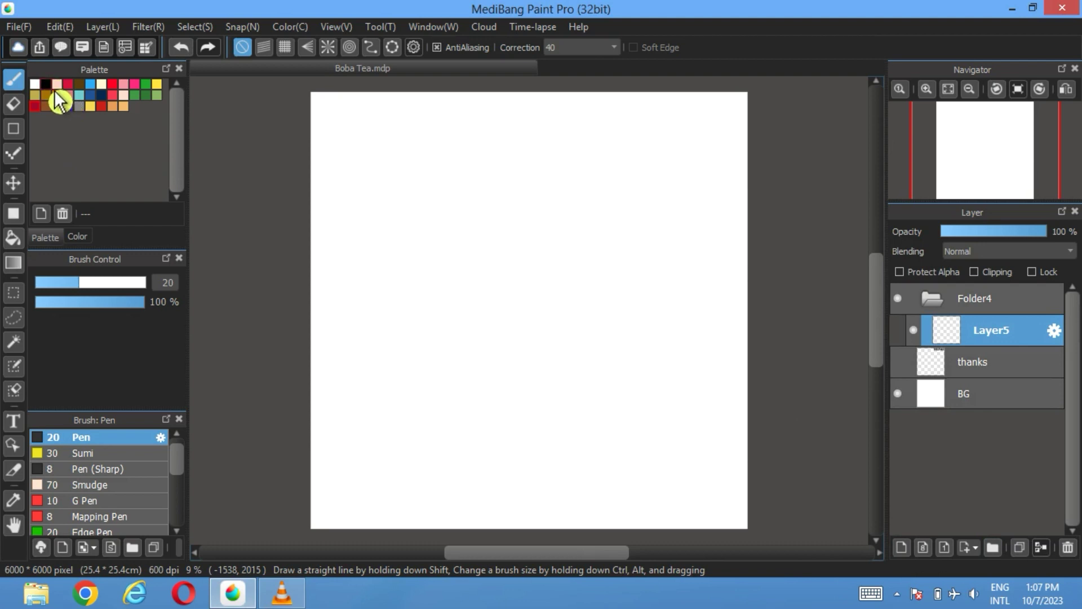
# - Draw a tall filled orange rectangle with round corners at 100% on Layer5, nearly the full height of the canvas
pyautogui.click(13, 128)
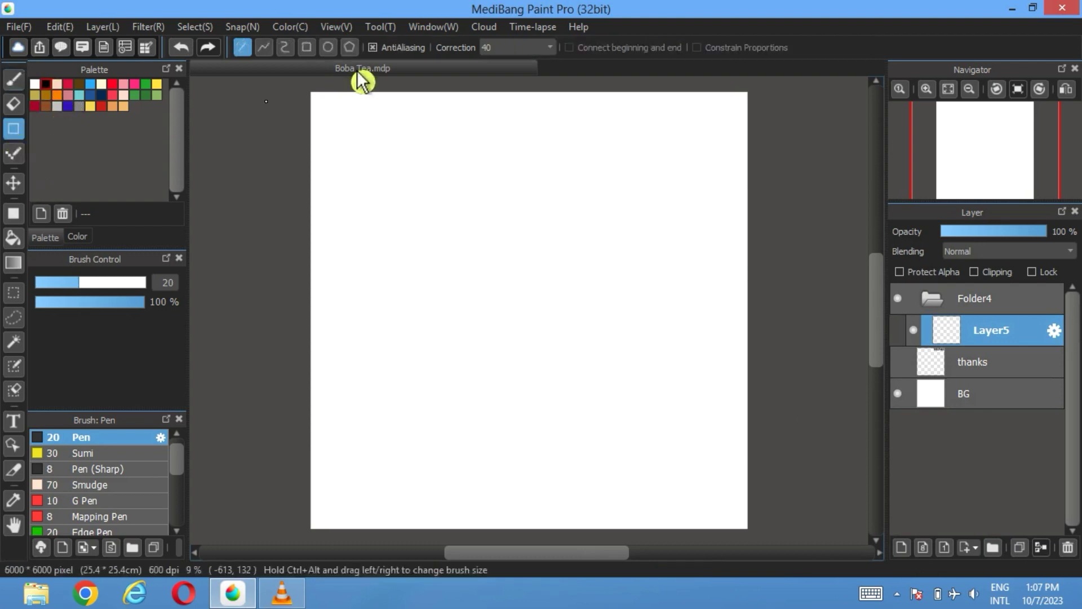
pyautogui.click(328, 47)
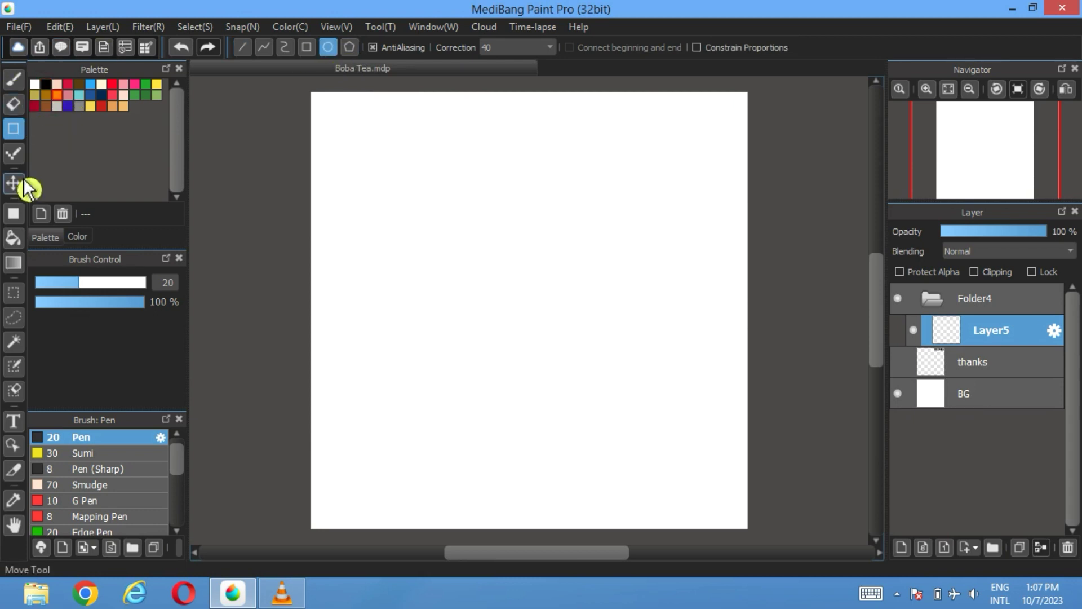
pyautogui.click(13, 213)
pyautogui.click(593, 47)
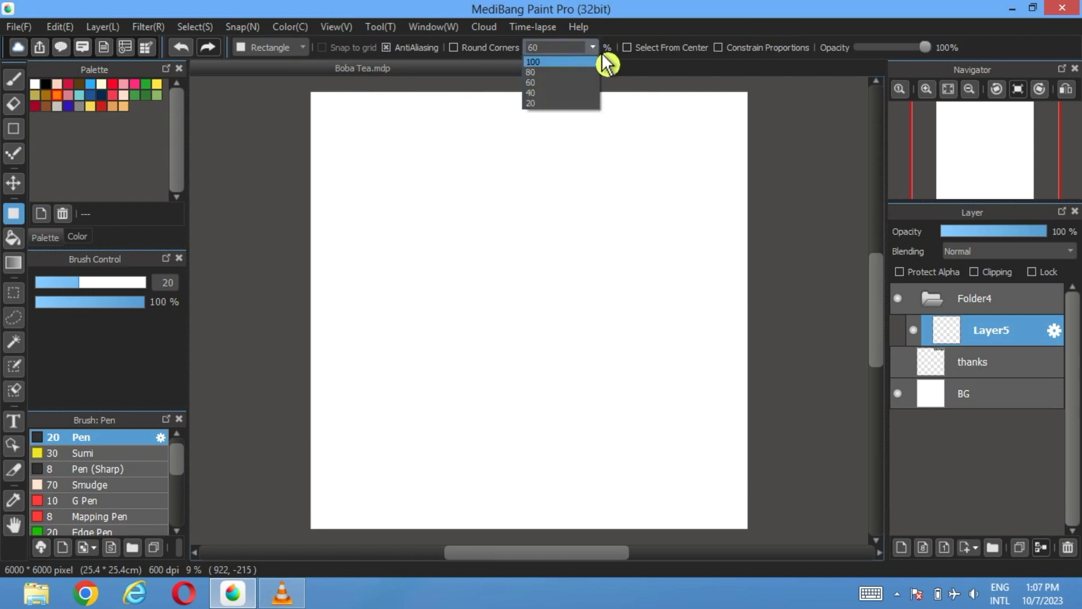
pyautogui.click(575, 79)
pyautogui.click(475, 51)
pyautogui.moveTo(641, 108); pyautogui.dragTo(463, 528)
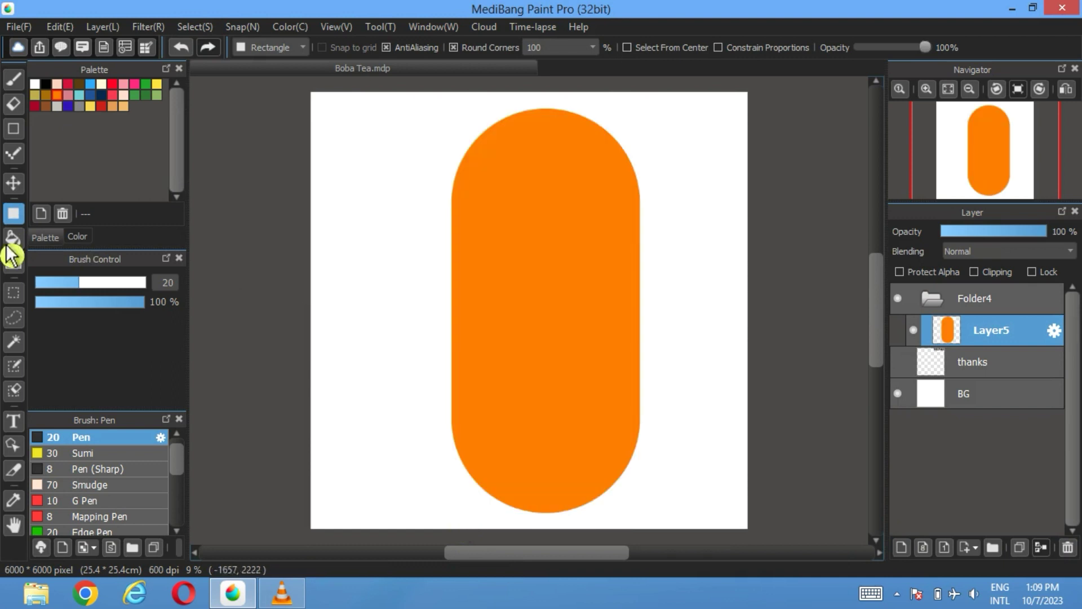
# - Delete the upper part of the orange shape with a rectangular selection, leaving a flat-topped cup body, and deselect
pyautogui.click(13, 292)
pyautogui.moveTo(668, 99); pyautogui.dragTo(409, 276)
pyautogui.click(64, 29)
pyautogui.click(93, 93)
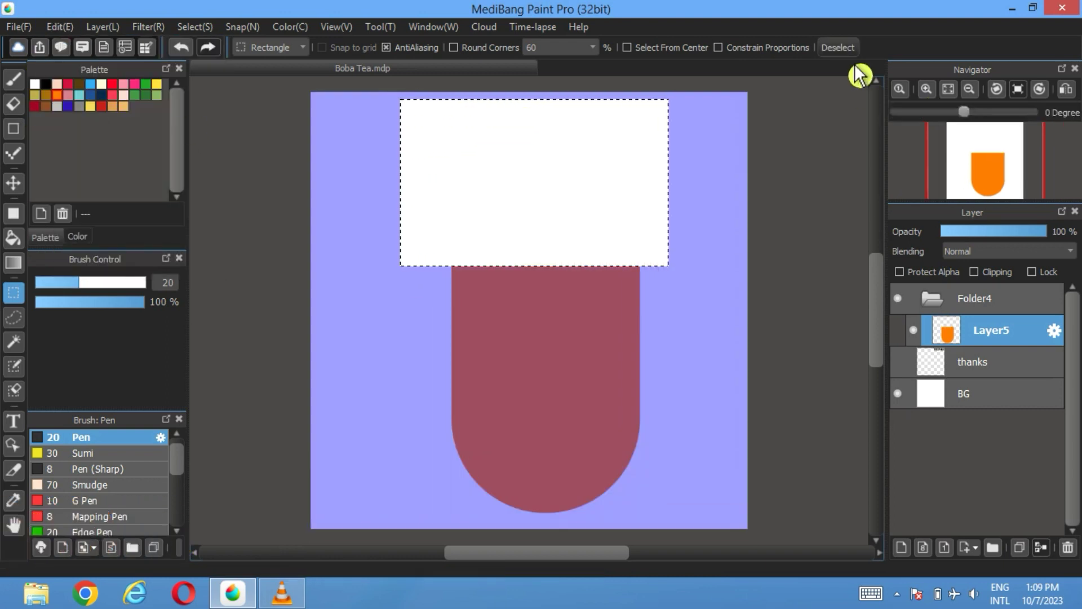
pyautogui.click(844, 49)
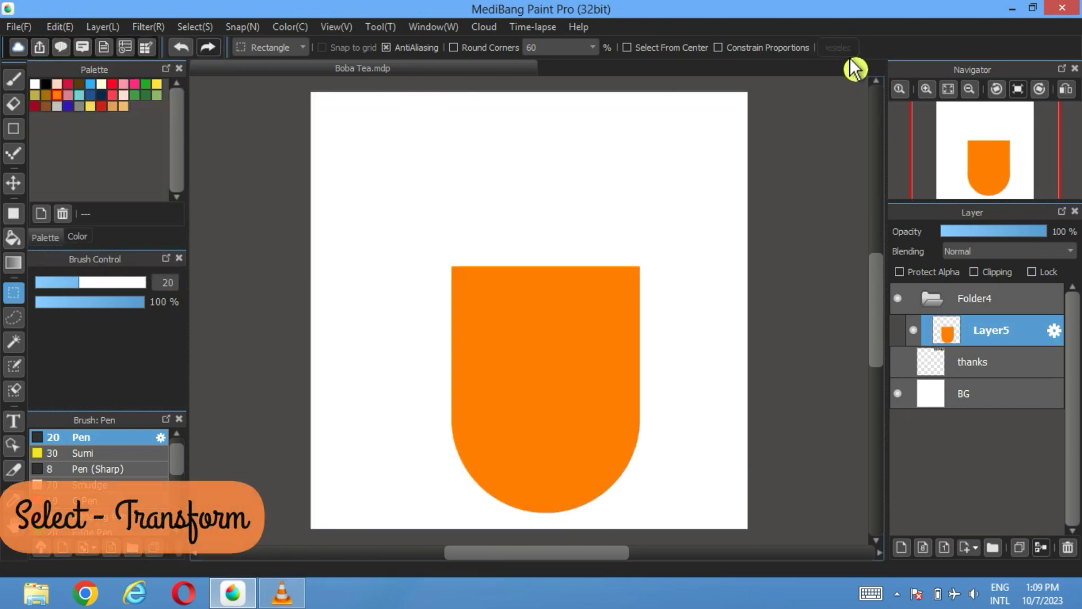
# - Transform the cup body to a smaller size and use Free Transform to widen its upper corners into a slight taper
pyautogui.click(194, 27)
pyautogui.click(222, 229)
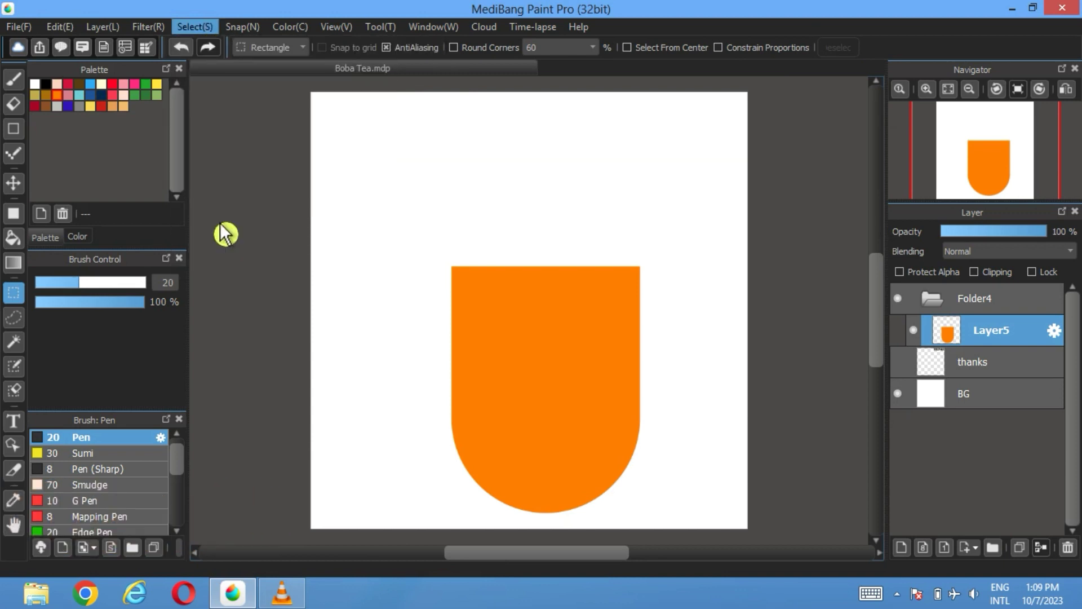
pyautogui.moveTo(549, 375); pyautogui.dragTo(558, 300)
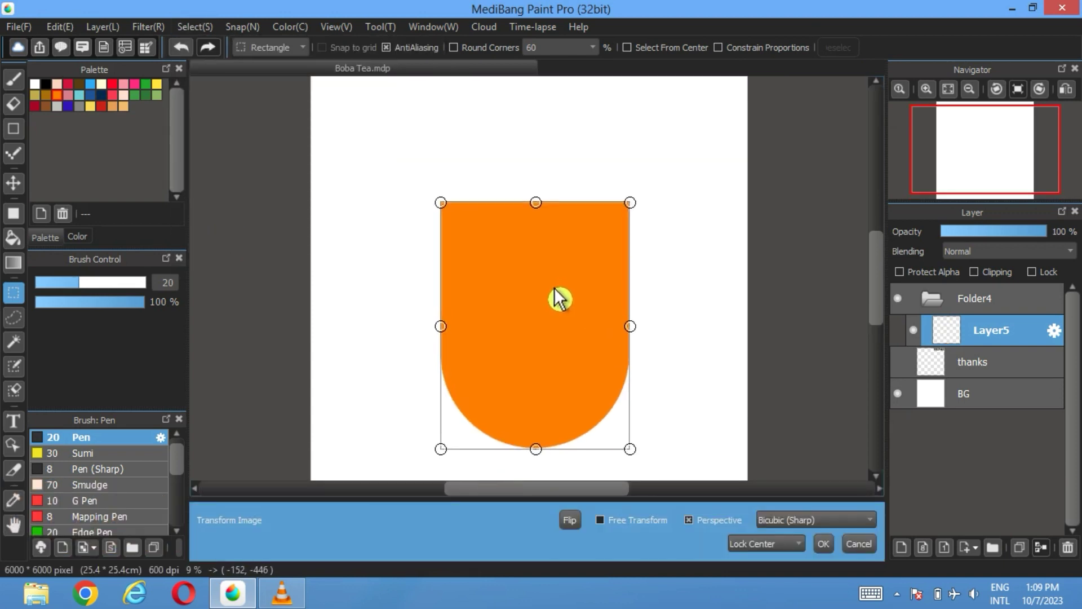
pyautogui.moveTo(462, 224); pyautogui.dragTo(436, 242)
pyautogui.click(615, 516)
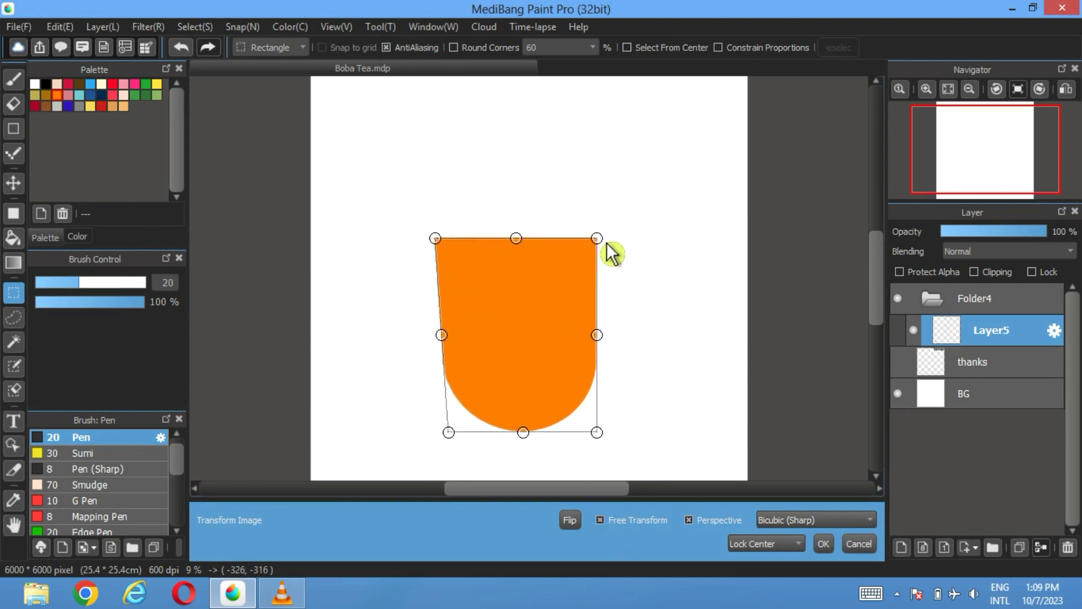
pyautogui.moveTo(611, 253); pyautogui.dragTo(623, 253)
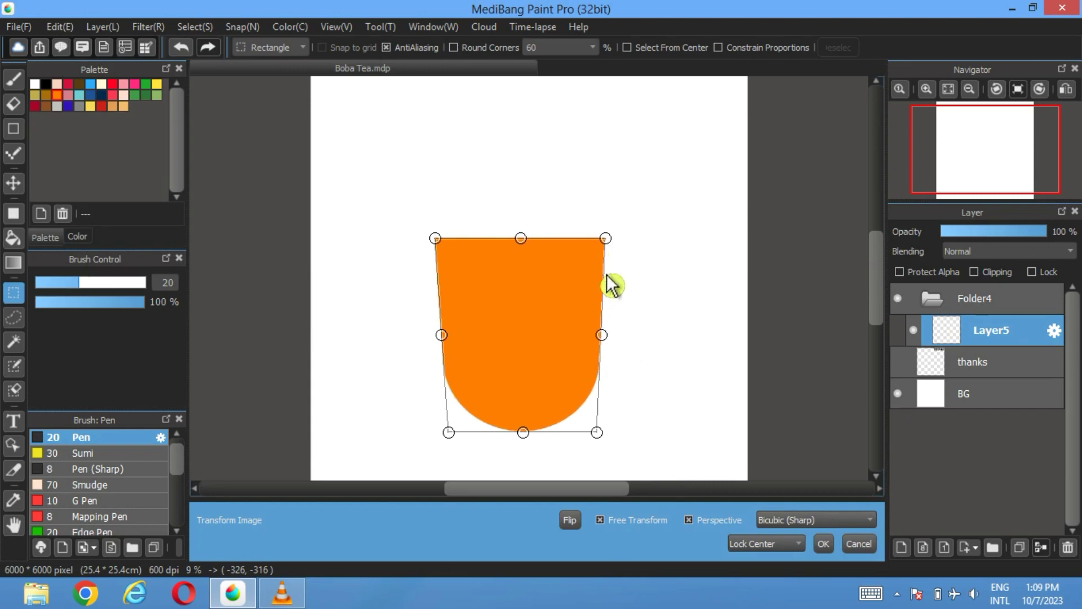
pyautogui.click(824, 544)
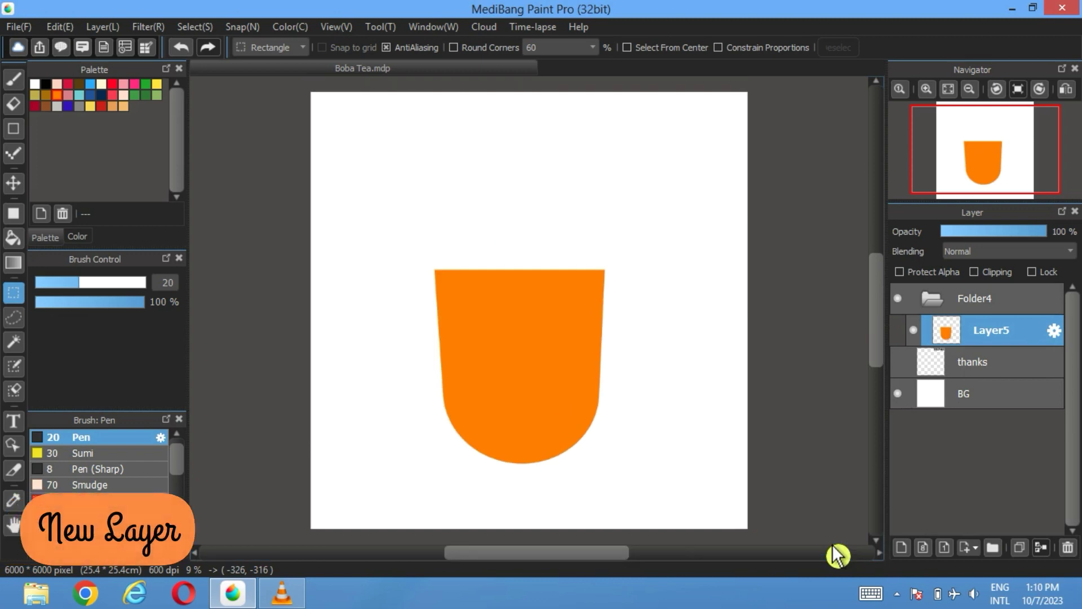
# - Draw a flat black ellipse outline on a new layer and move it onto the cup's upper edge as the rim
pyautogui.click(907, 554)
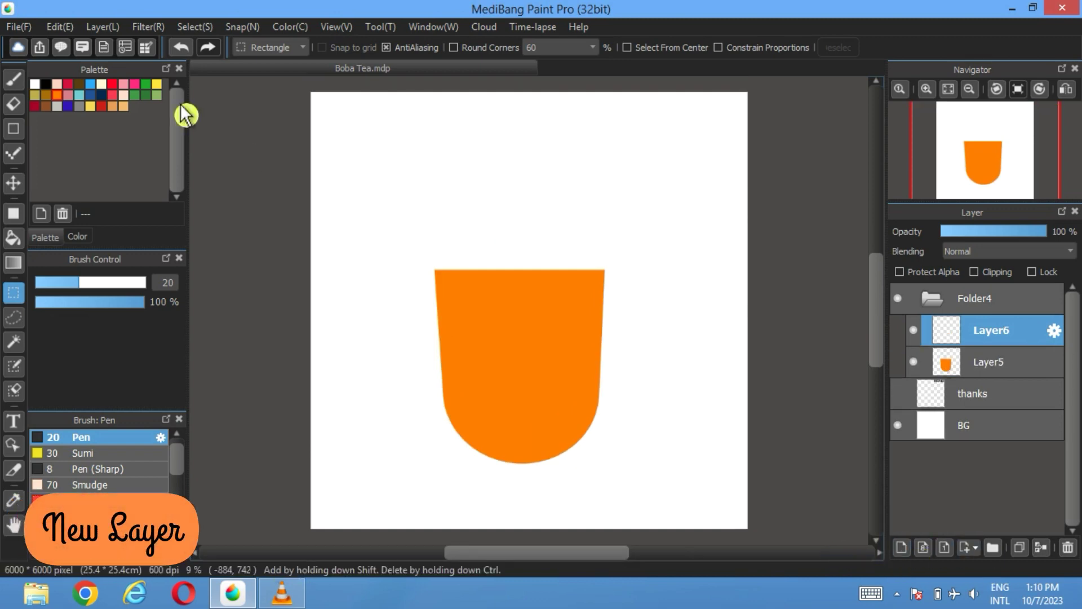
pyautogui.click(46, 84)
pyautogui.click(14, 128)
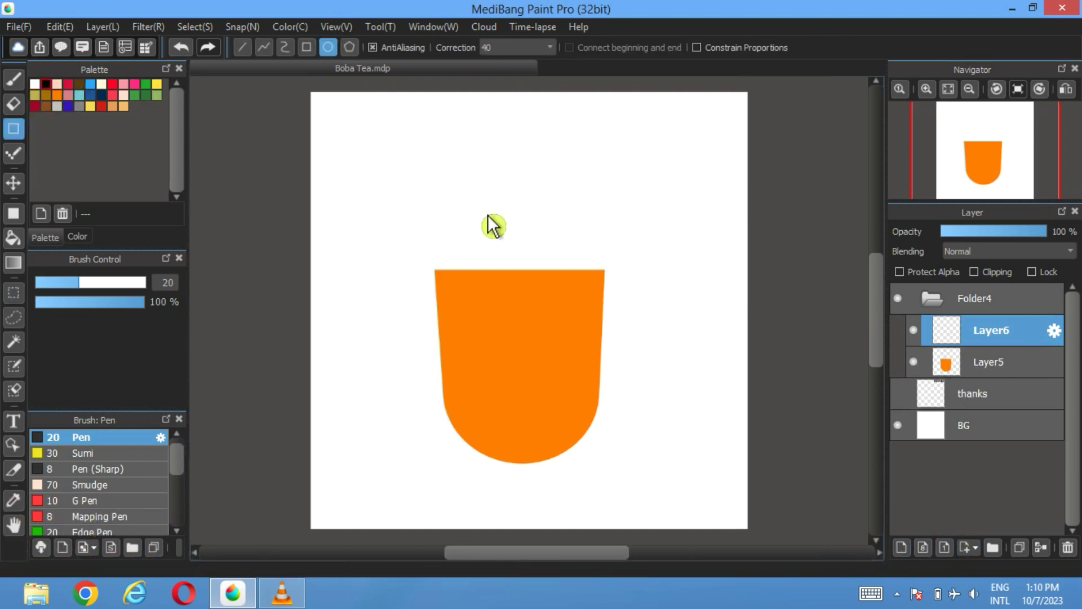
pyautogui.moveTo(572, 244); pyautogui.dragTo(438, 259)
pyautogui.scroll(3, 439, 261)
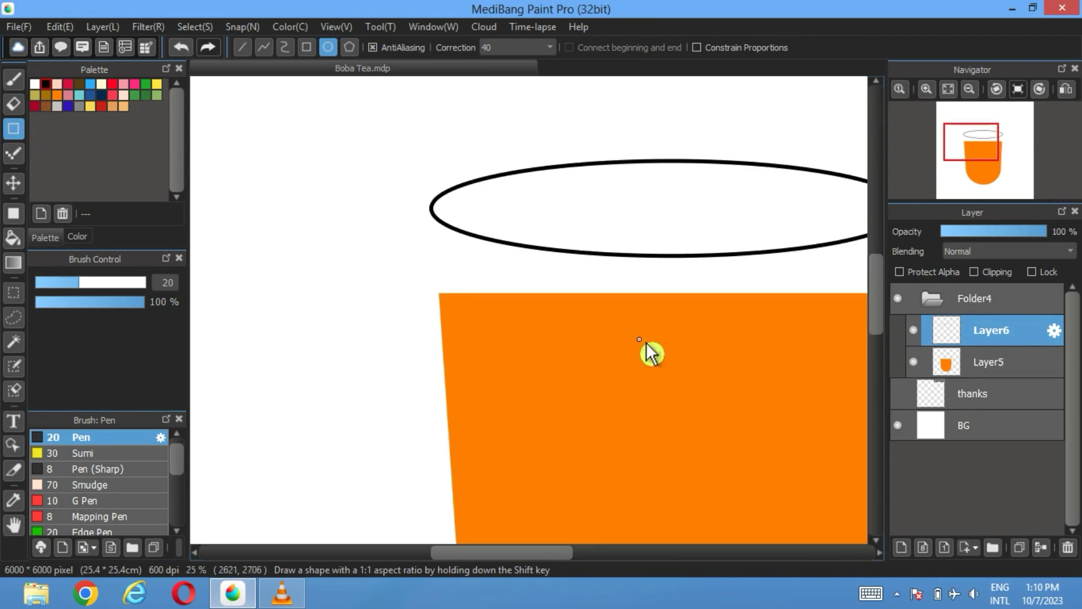
pyautogui.moveTo(646, 343); pyautogui.dragTo(434, 274)
pyautogui.click(14, 183)
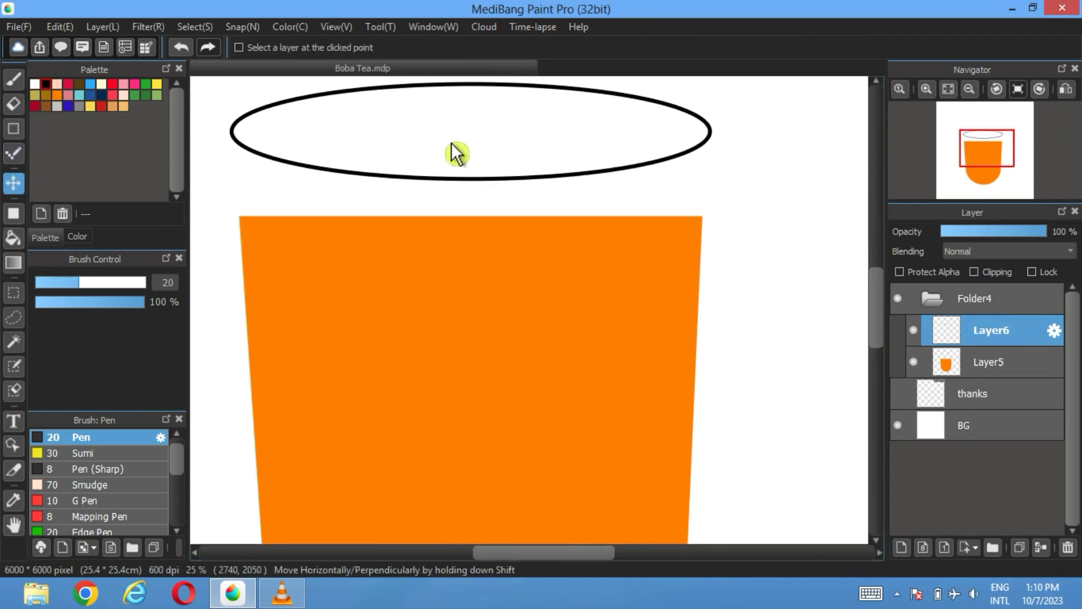
pyautogui.moveTo(457, 153); pyautogui.dragTo(459, 236)
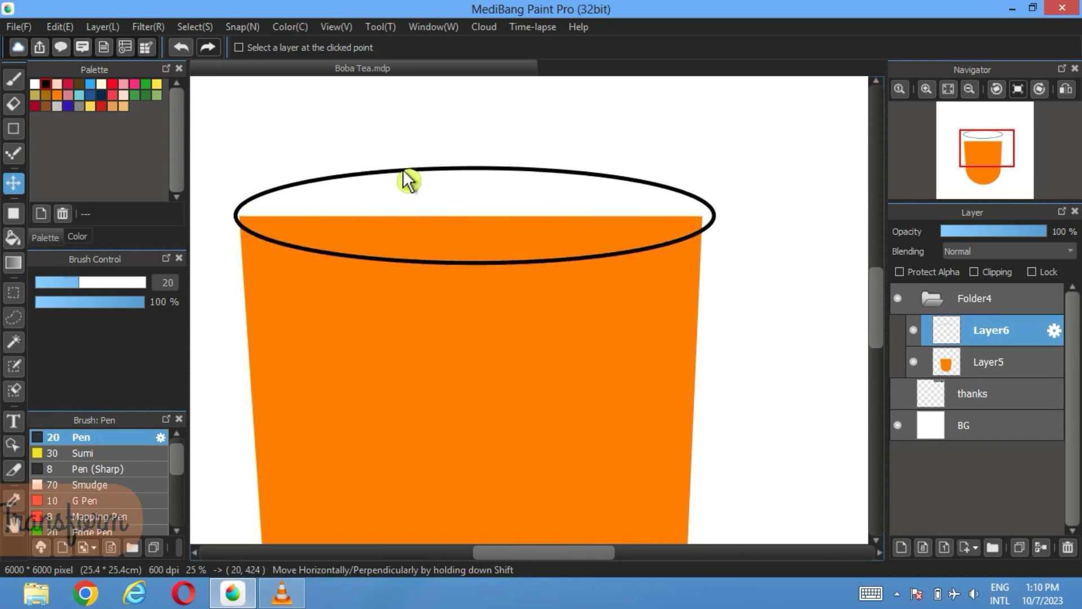
# - Transform the rim ellipse with Free Transform off so its width matches the cup's upper edge
pyautogui.click(194, 26)
pyautogui.click(240, 219)
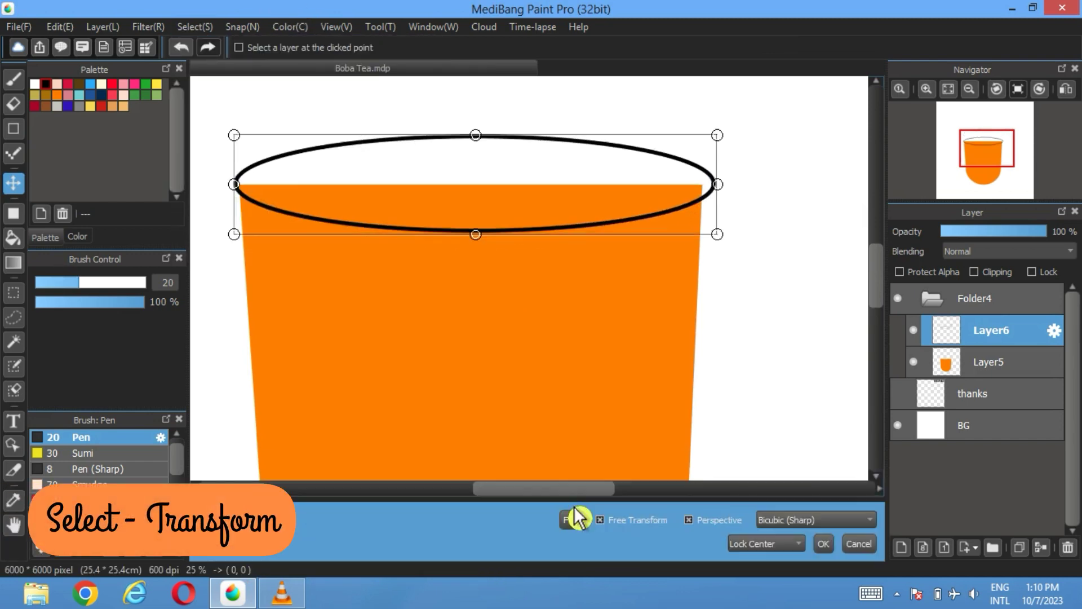
pyautogui.click(600, 519)
pyautogui.moveTo(235, 186); pyautogui.dragTo(245, 190)
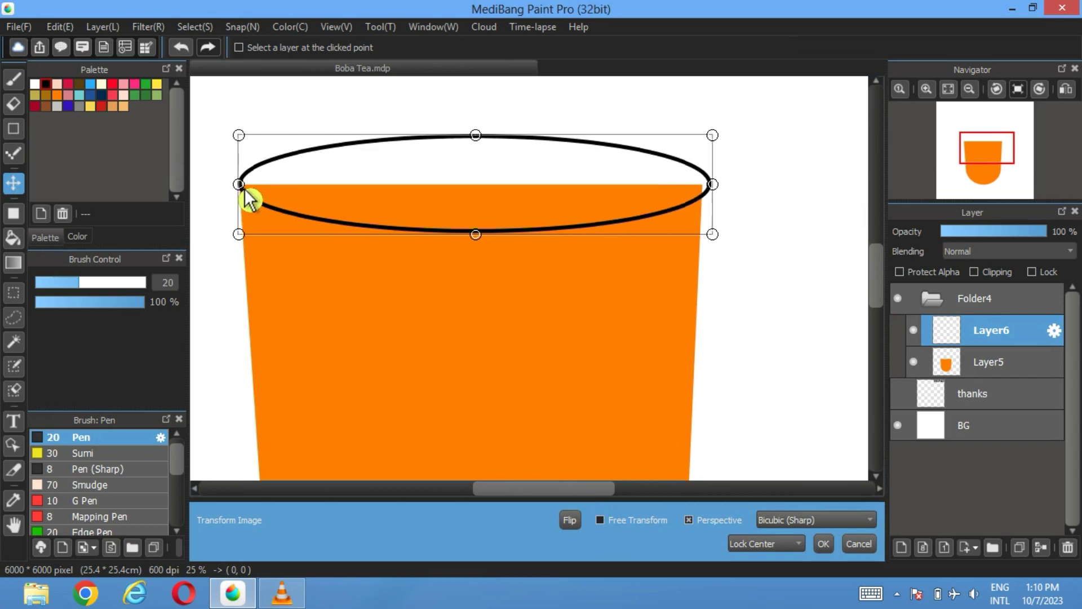
pyautogui.moveTo(398, 208)
pyautogui.mouseDown()
pyautogui.moveTo(386, 213)
pyautogui.moveTo(399, 212)
pyautogui.moveTo(391, 202)
pyautogui.moveTo(394, 213)
pyautogui.mouseUp()
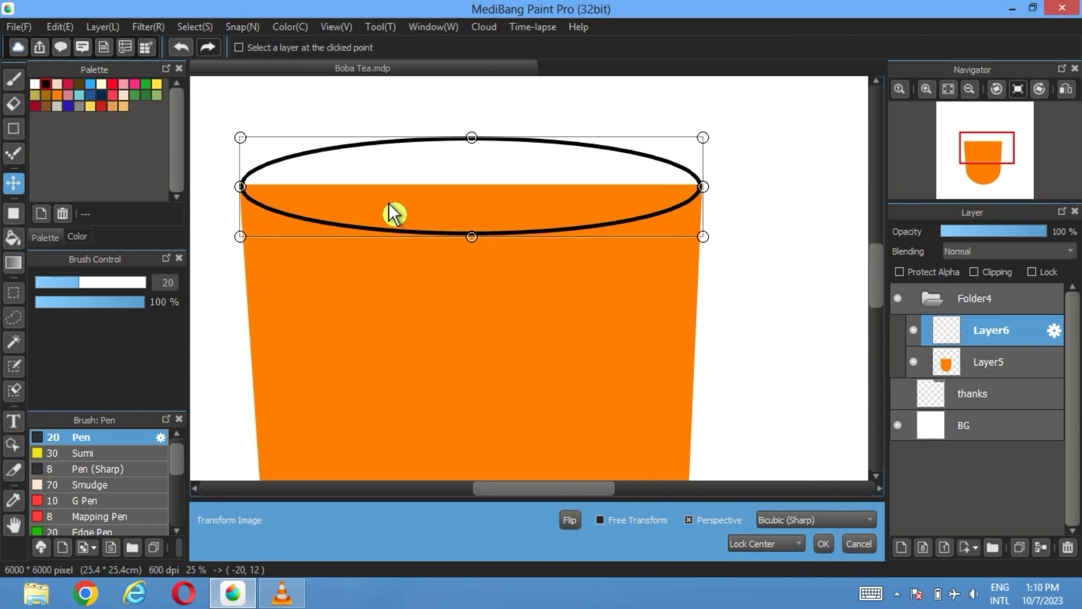
pyautogui.click(833, 545)
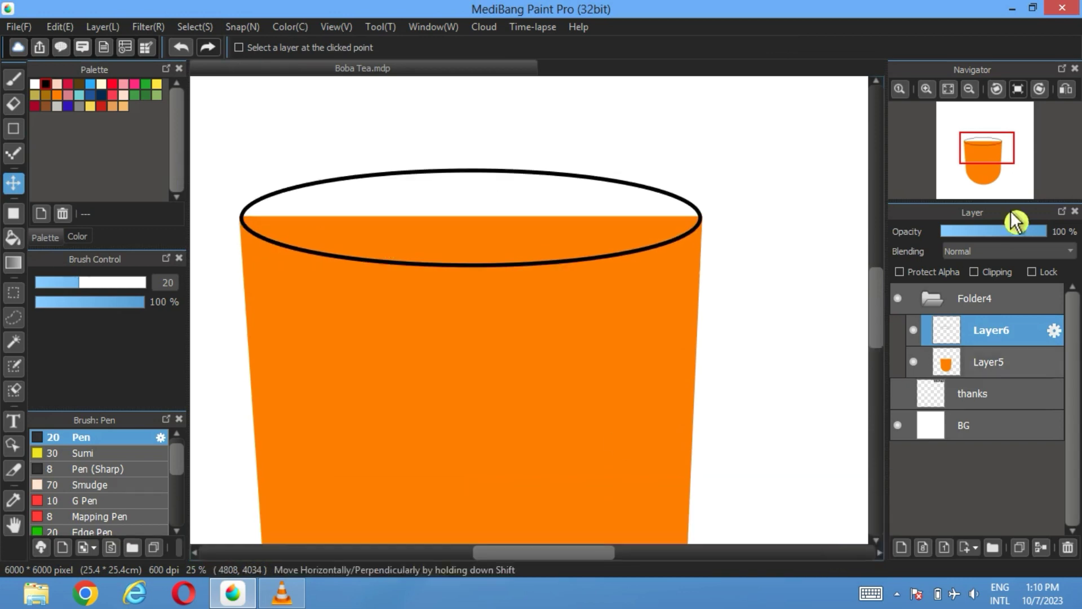
# - Hide Layer5 and fill the inside of the rim ellipse on Layer6 with orange using the Bucket tool
pyautogui.click(955, 92)
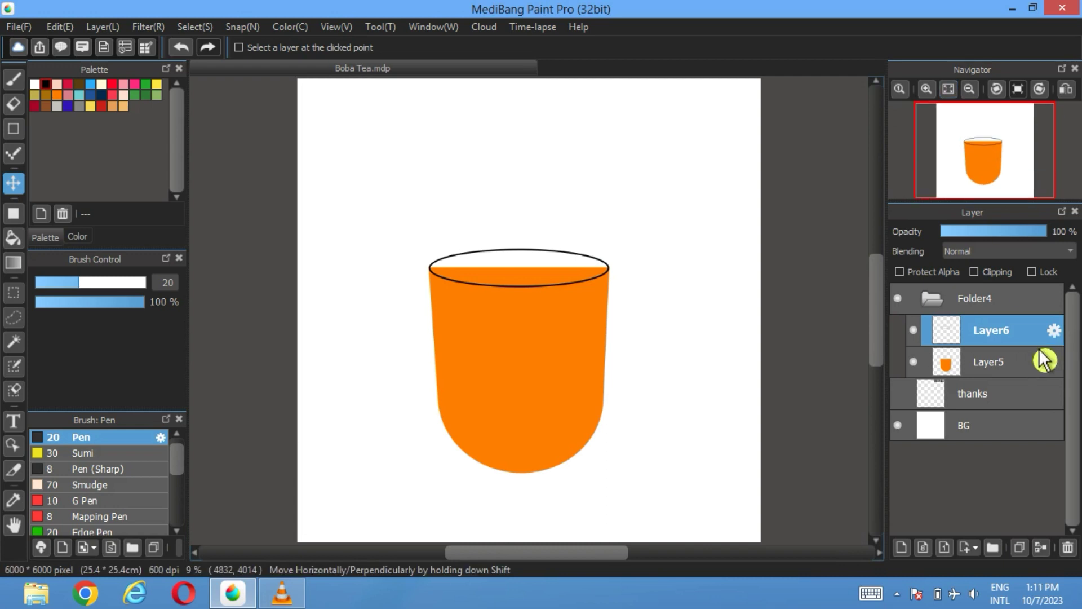
pyautogui.click(914, 361)
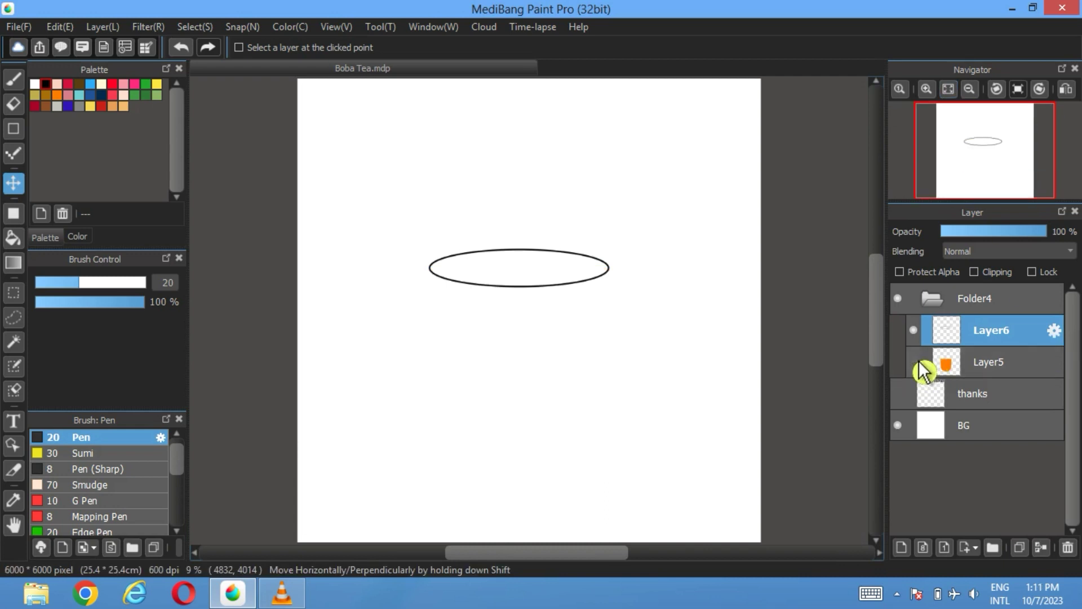
pyautogui.click(13, 237)
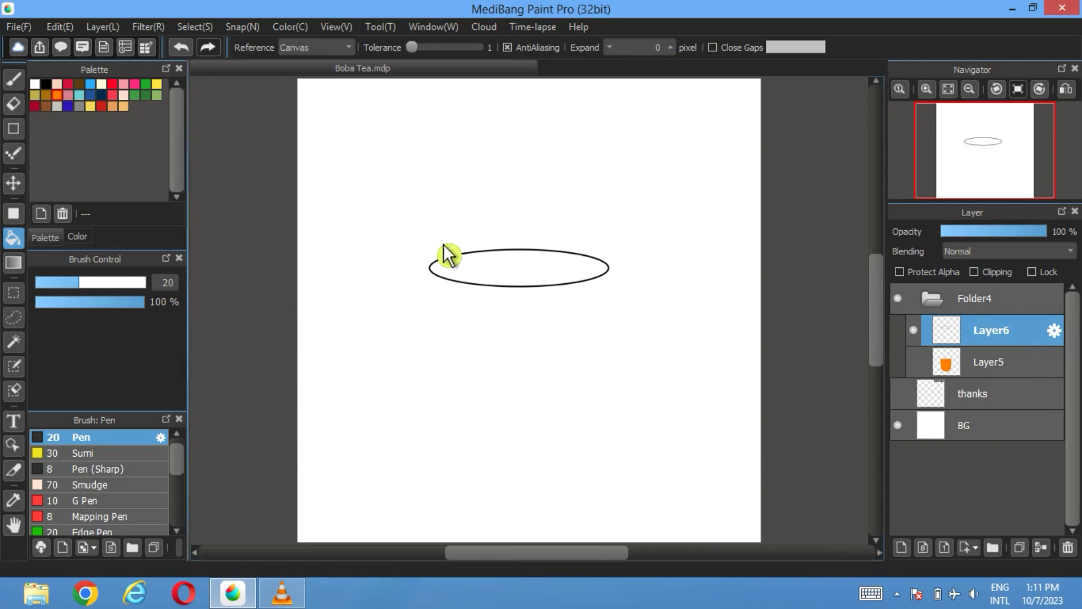
pyautogui.click(529, 266)
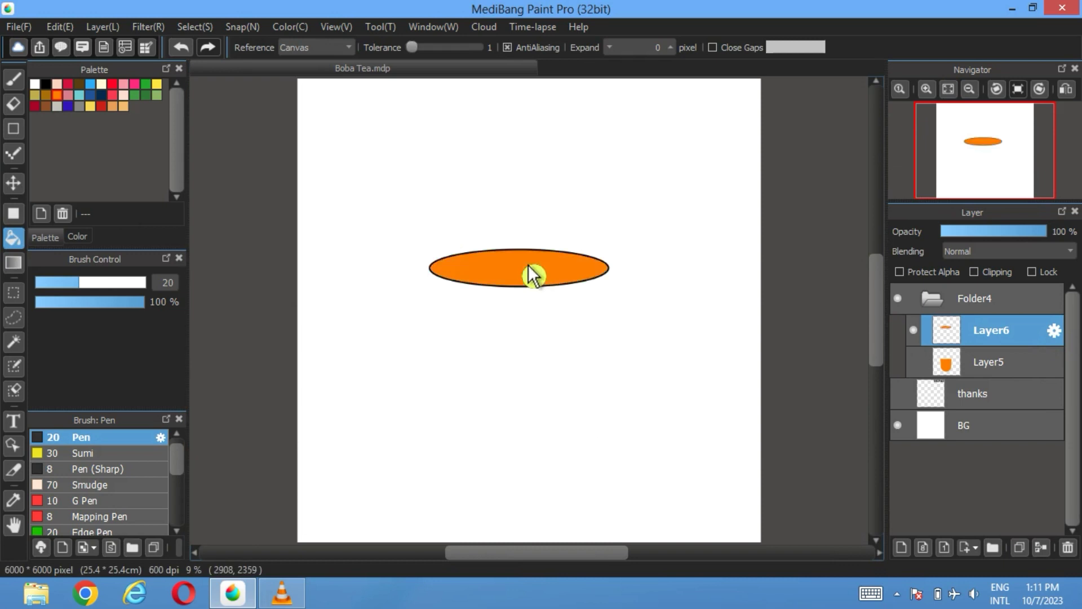
# - Hide Layer6, show Layer5 and select the orange cup body on it with the Magic Wand
pyautogui.click(914, 330)
pyautogui.click(914, 362)
pyautogui.click(973, 365)
pyautogui.click(13, 342)
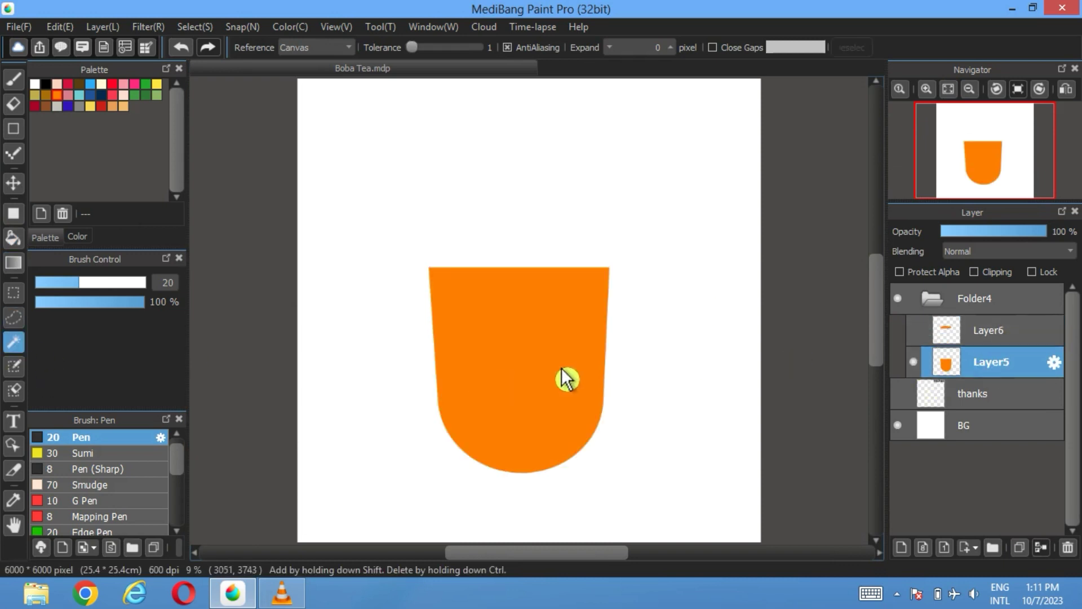
pyautogui.click(565, 379)
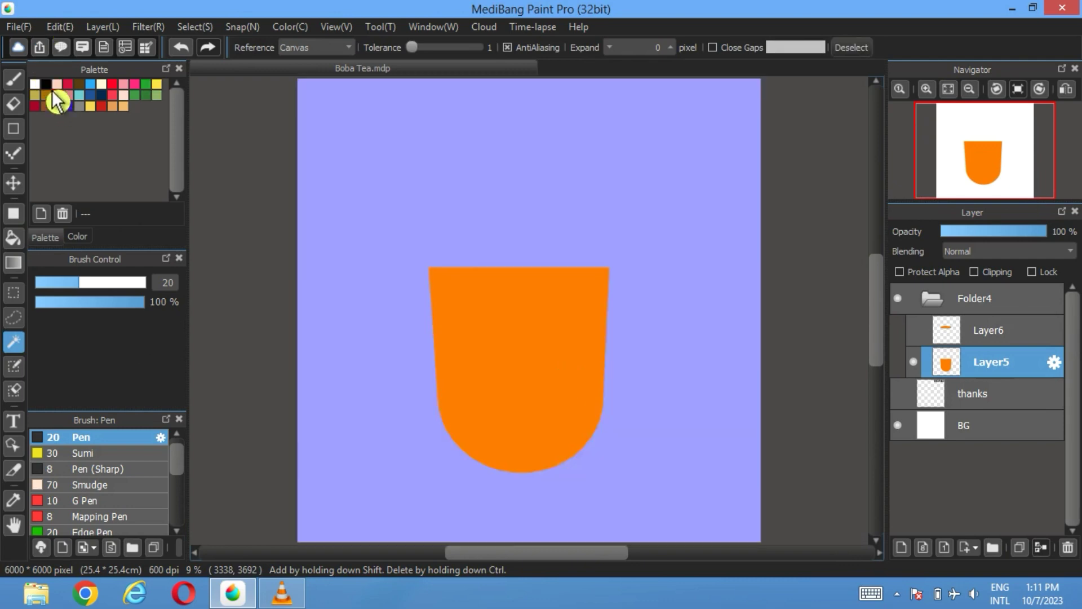
# - Draw a 20-pixel black selection border on the cup body's boundary, then deselect and show Layer6 again
pyautogui.click(195, 27)
pyautogui.click(265, 261)
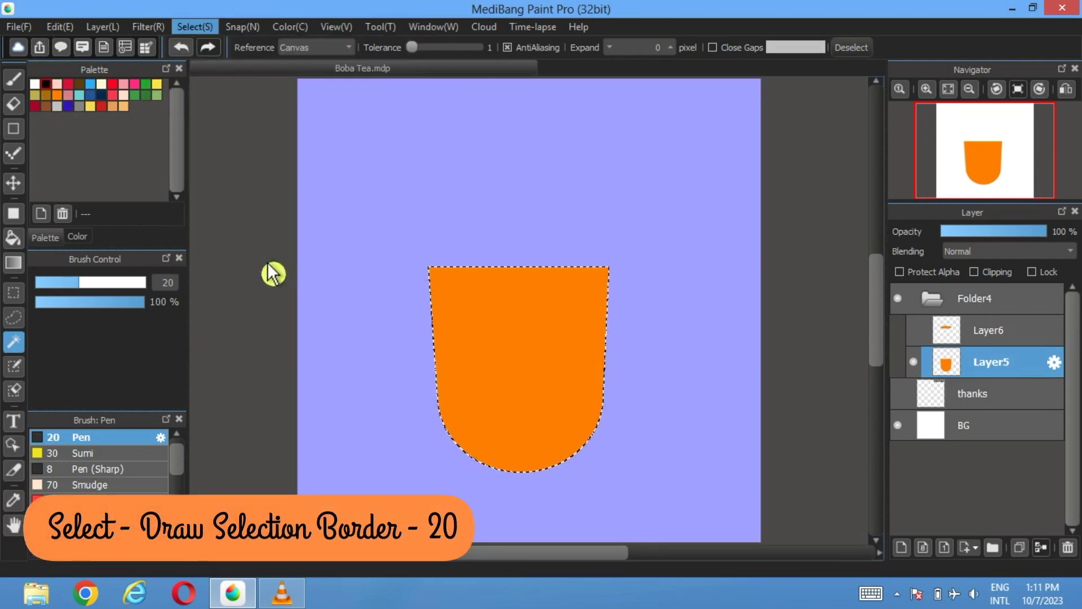
pyautogui.doubleClick(508, 312)
pyautogui.write('20')
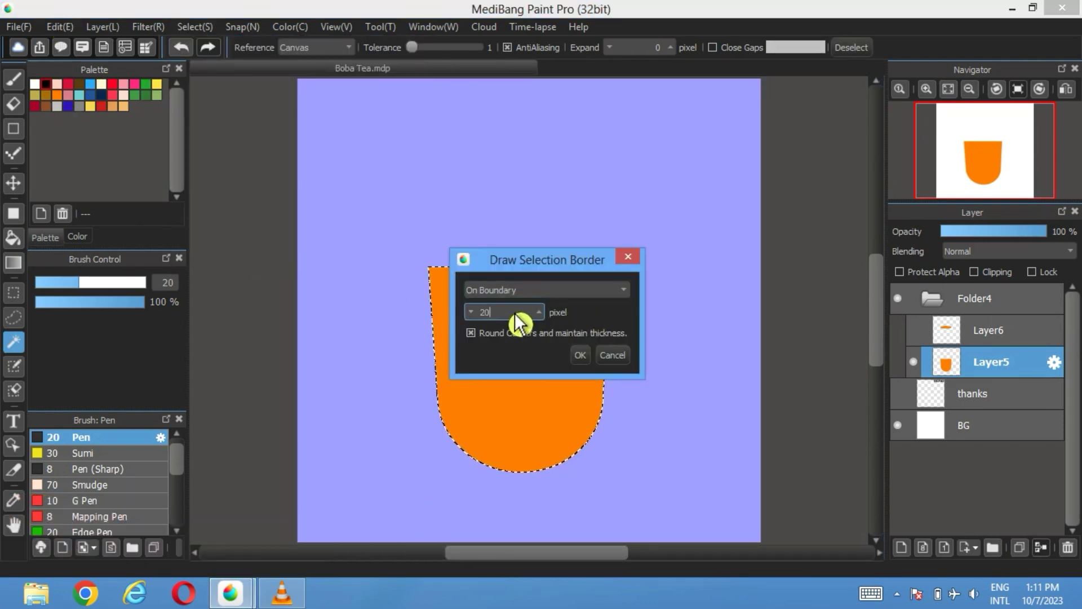
pyautogui.click(585, 360)
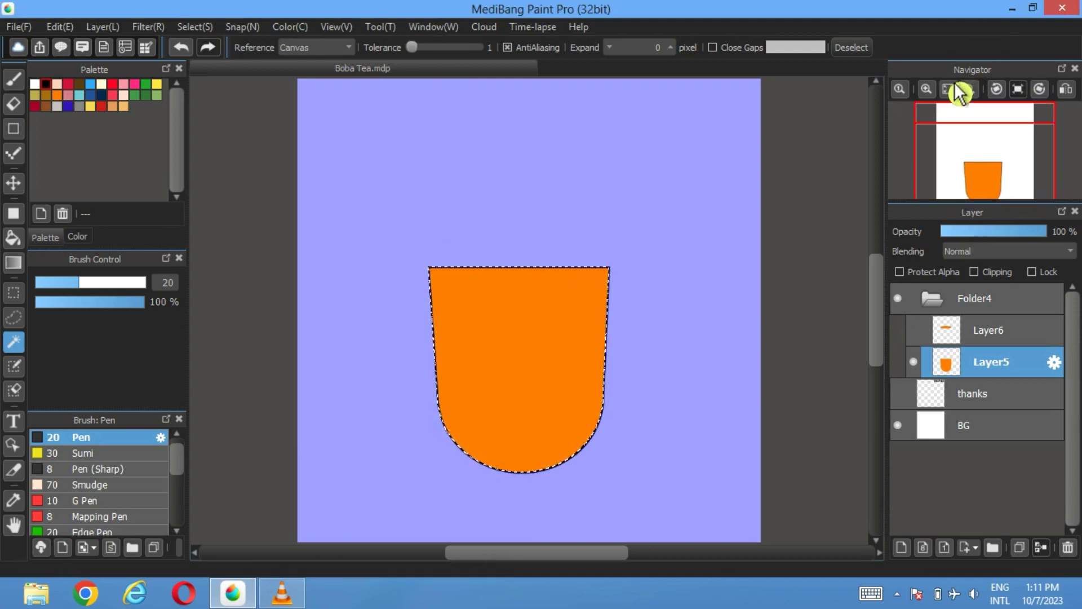
pyautogui.click(851, 47)
pyautogui.click(914, 331)
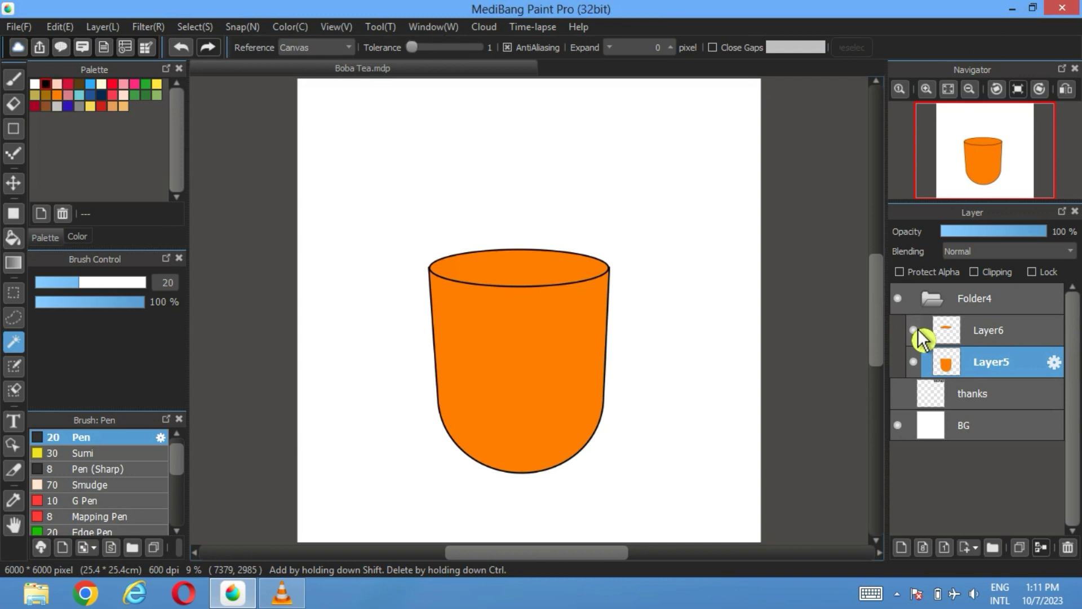
# - Collapse and duplicate Folder4, and lower the duplicate folder's opacity to 39%
pyautogui.click(994, 334)
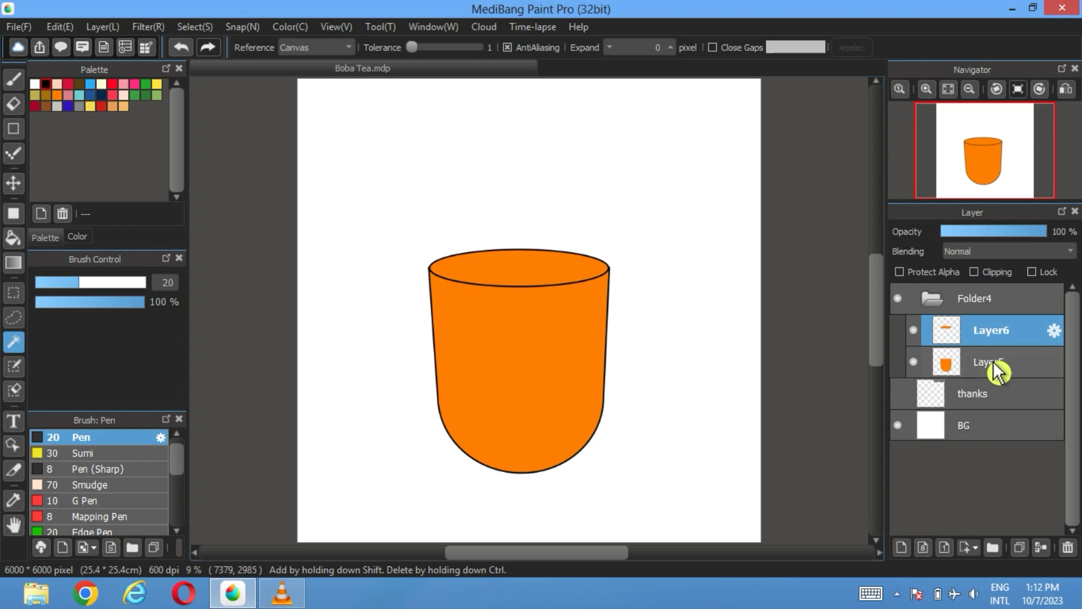
pyautogui.click(943, 302)
pyautogui.click(1024, 550)
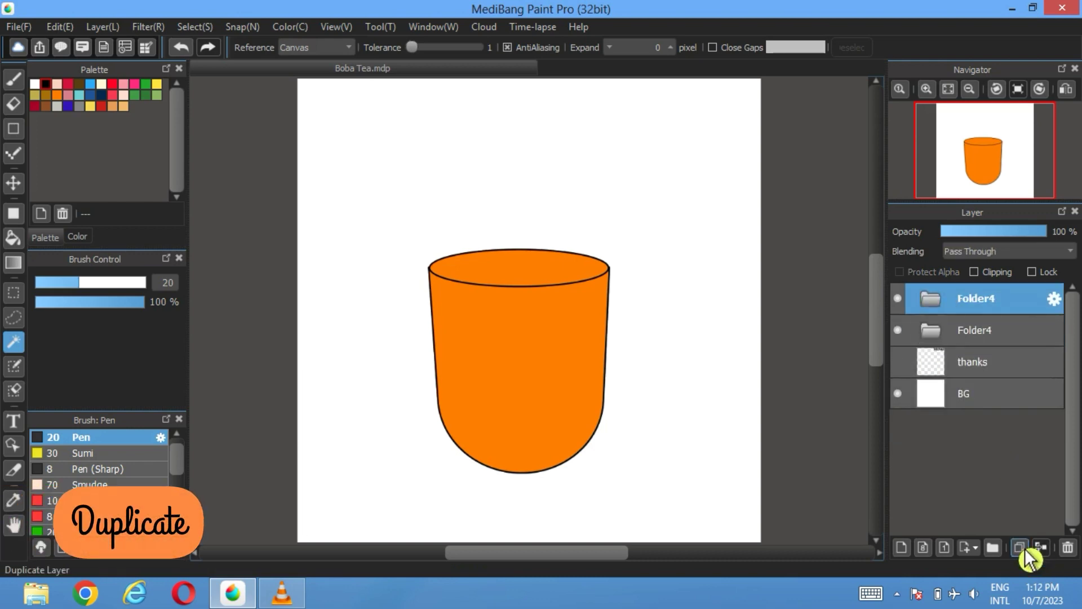
pyautogui.moveTo(1010, 242); pyautogui.dragTo(984, 242)
# - Enlarge the duplicated Folder4 proportionally about its center so it forms an even border around the original orange cup
pyautogui.click(197, 29)
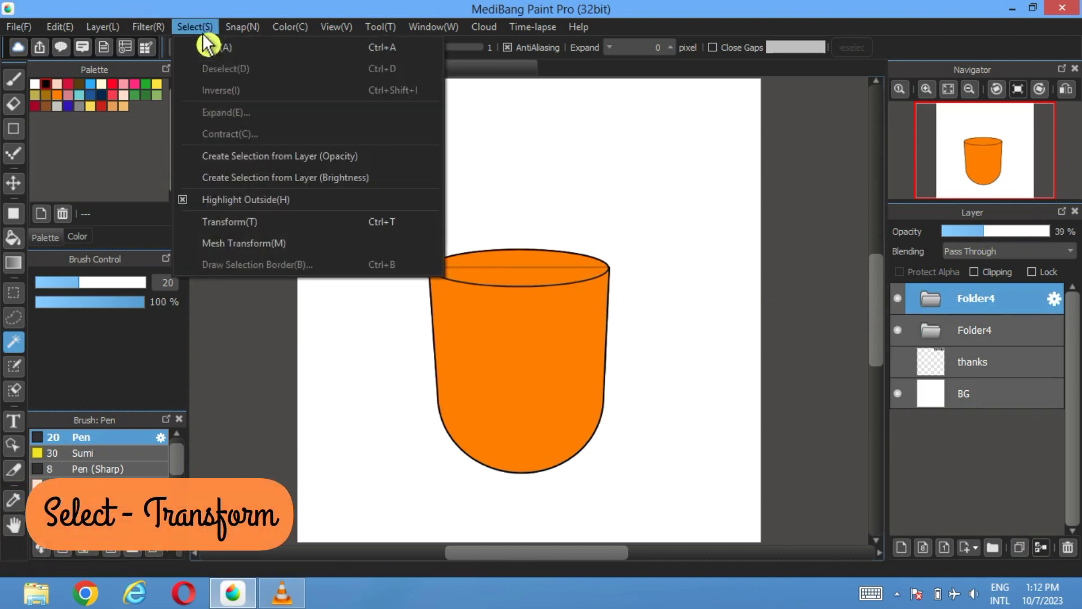
pyautogui.click(234, 222)
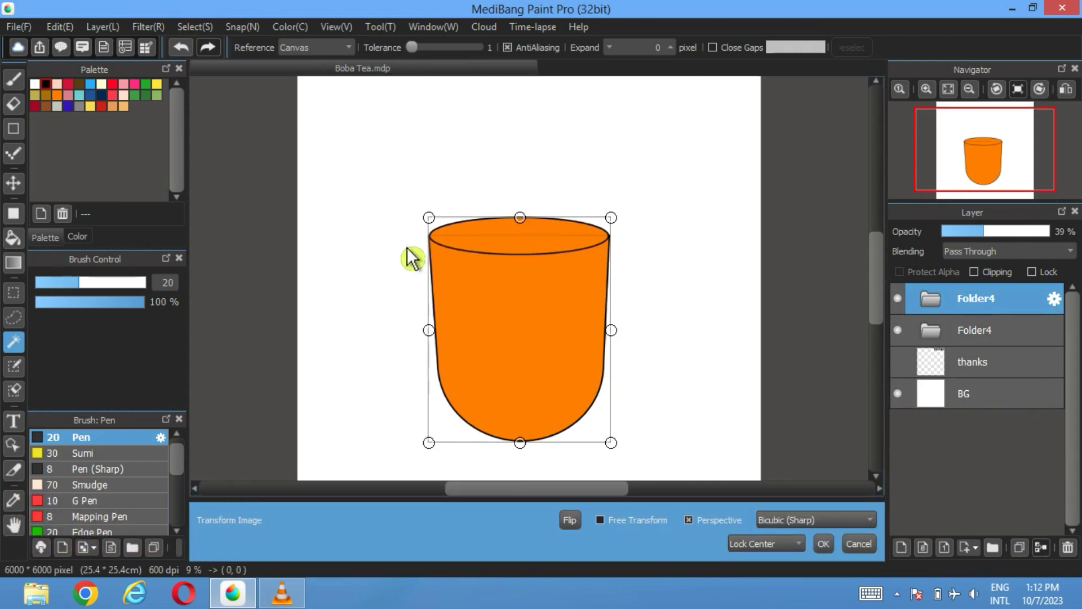
pyautogui.moveTo(430, 219)
pyautogui.mouseDown()
pyautogui.moveTo(413, 204)
pyautogui.moveTo(416, 217)
pyautogui.mouseUp()
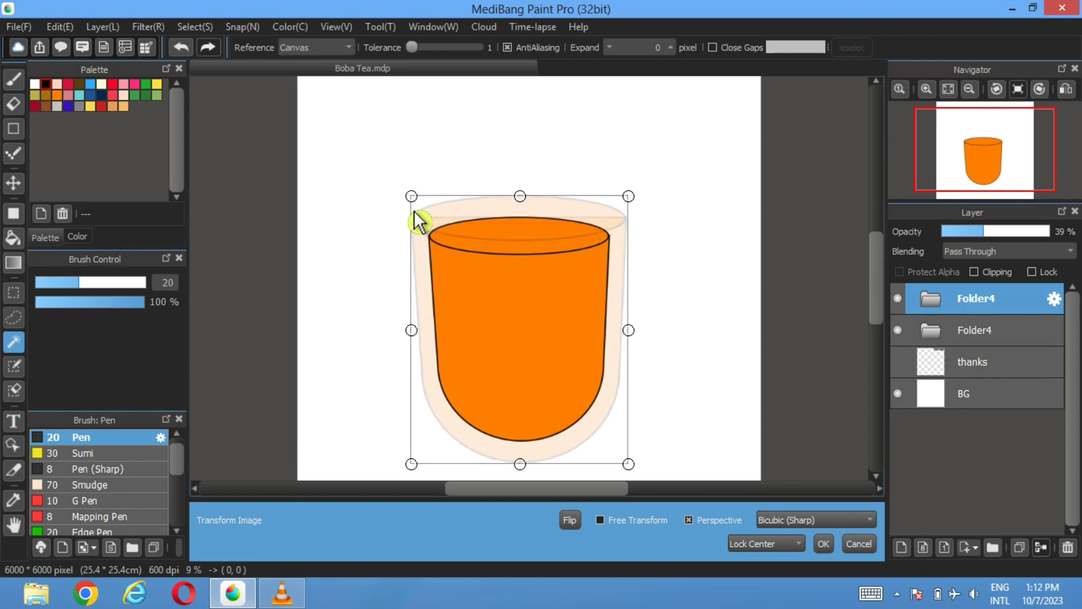
pyautogui.click(825, 544)
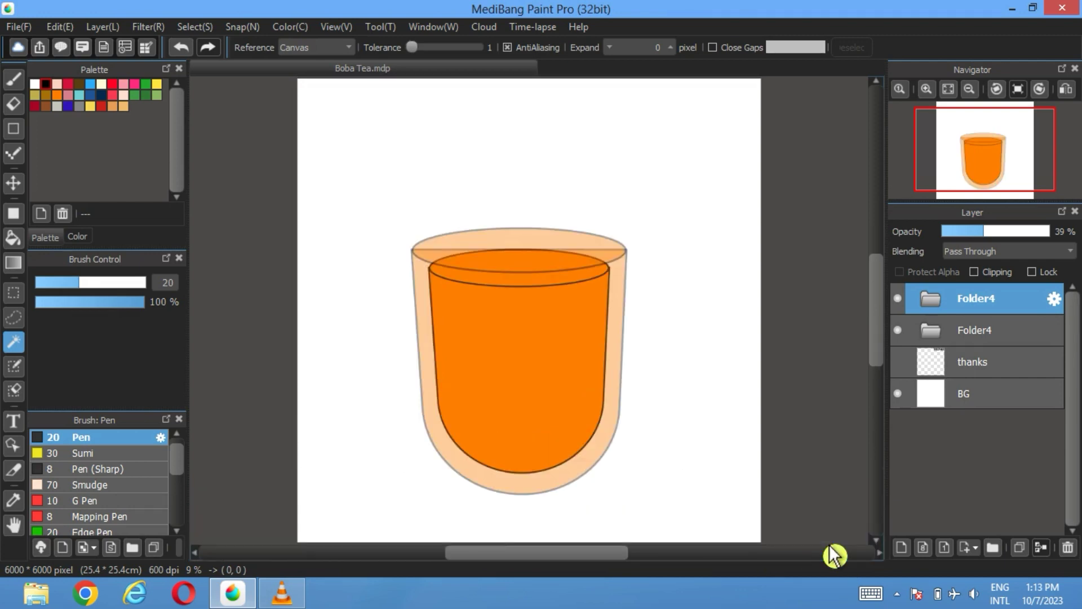
# - Set the duplicate folder's opacity to 62% and scale it down slightly about its center for a thinner border around the drink
pyautogui.click(1020, 231)
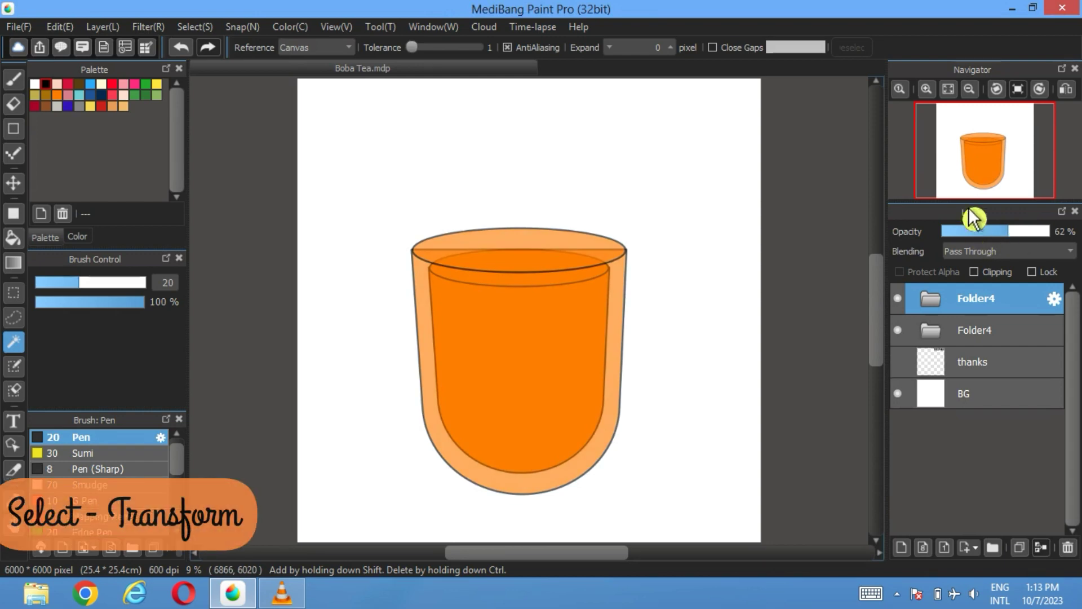
pyautogui.click(195, 26)
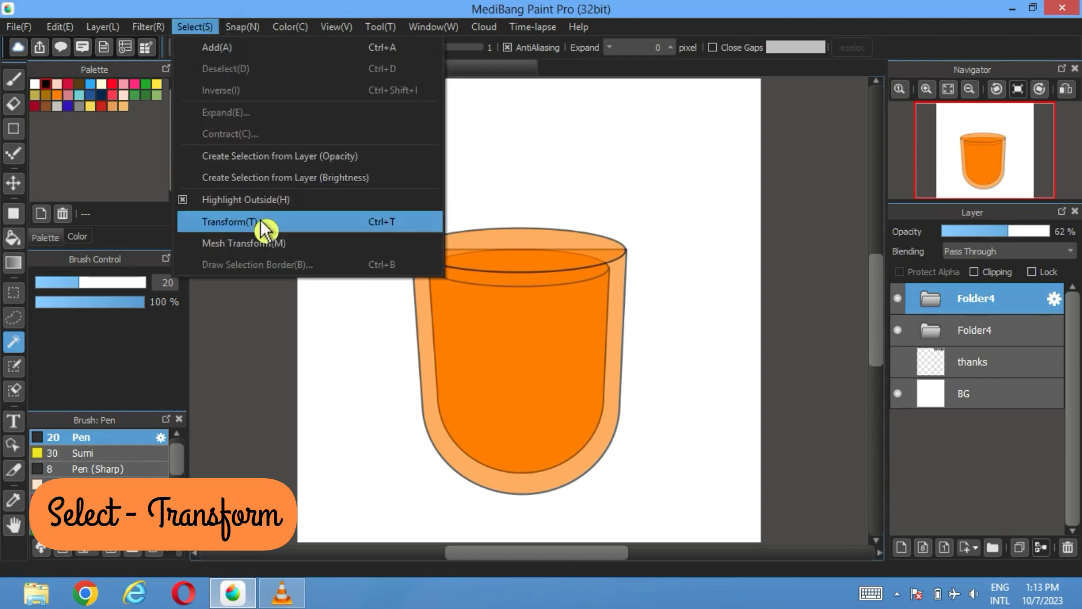
pyautogui.click(264, 224)
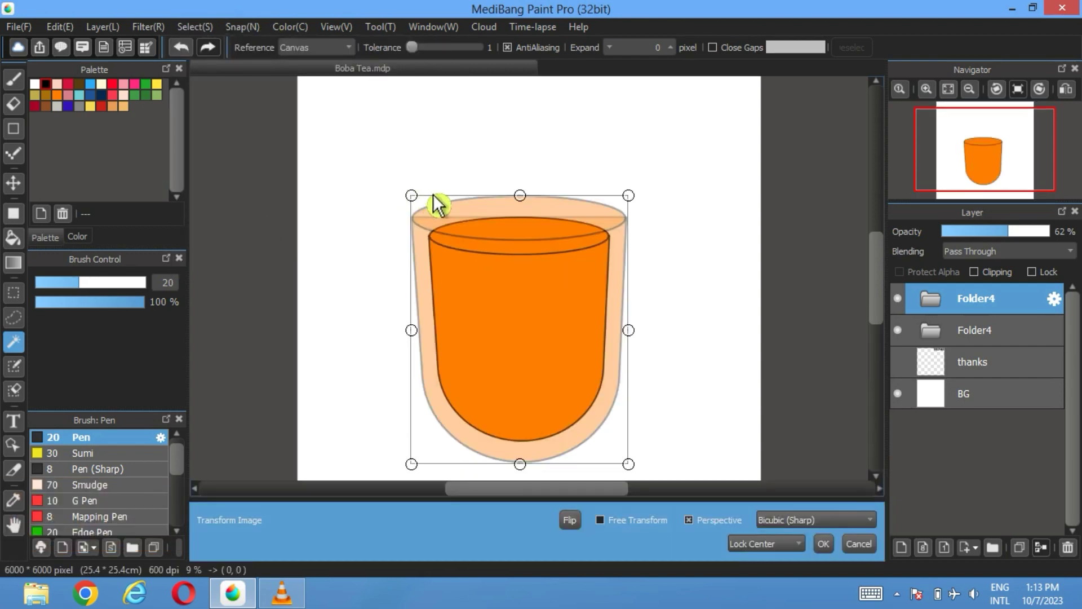
pyautogui.moveTo(420, 201); pyautogui.dragTo(423, 204)
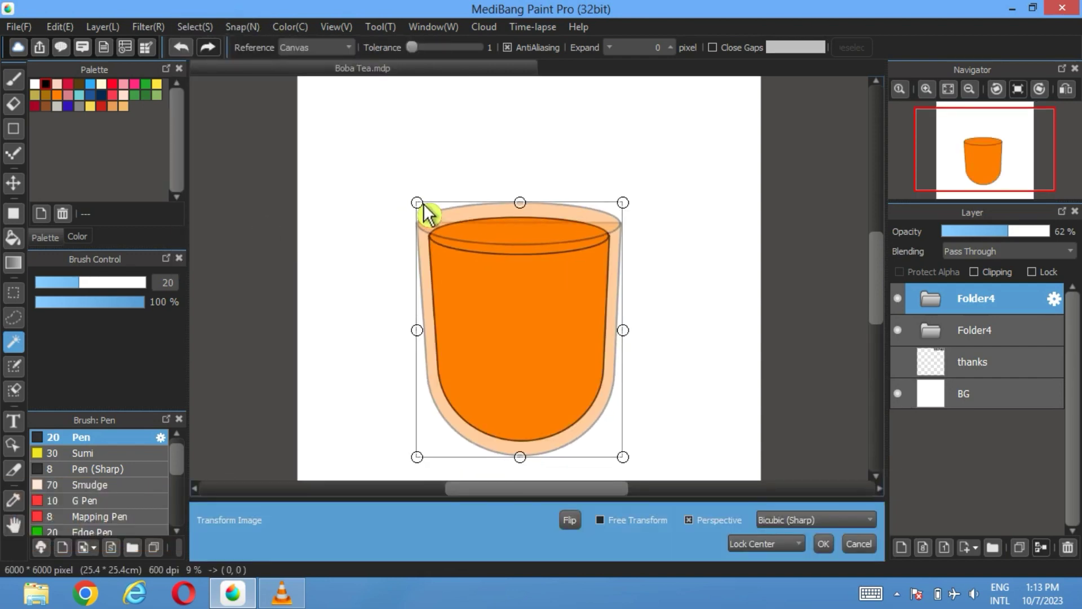
pyautogui.click(832, 544)
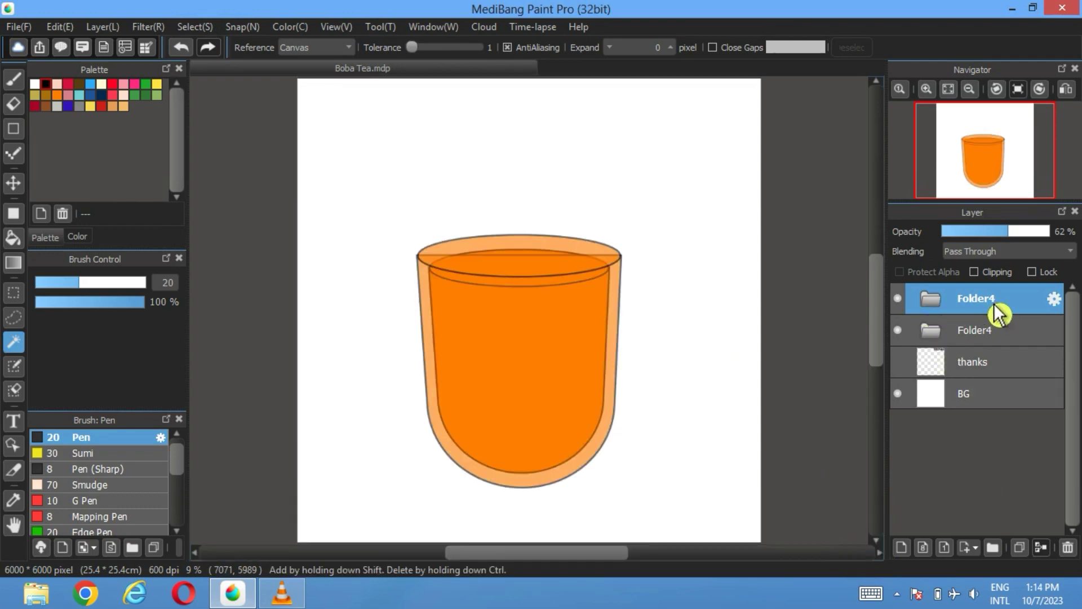
# - Expand the original Folder4 and move the enlarged duplicate folder inside it, directly beneath Layer5
pyautogui.click(932, 330)
pyautogui.click(990, 307)
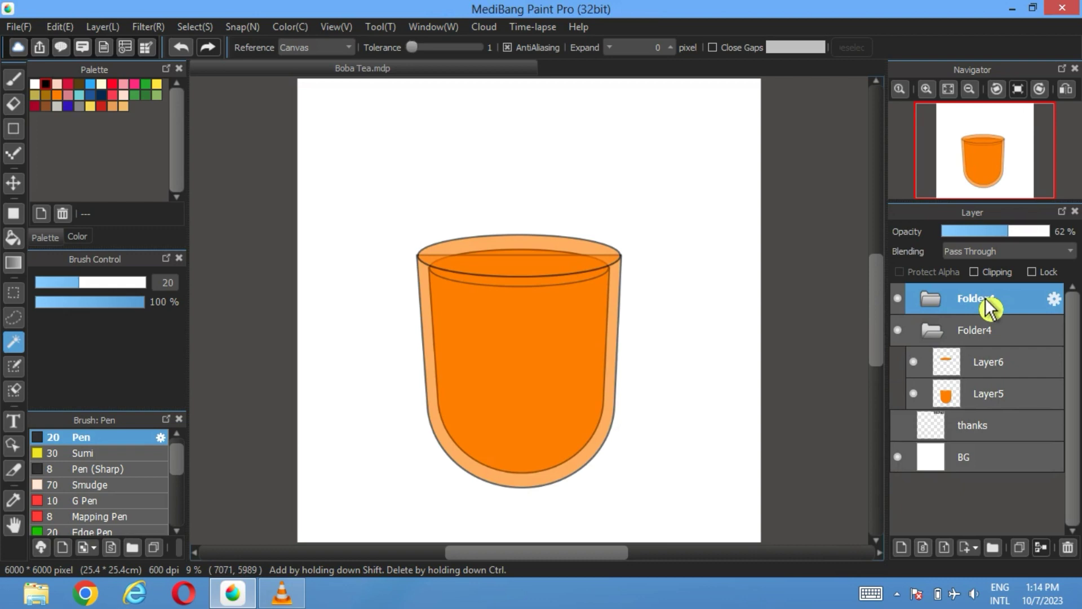
pyautogui.moveTo(989, 307); pyautogui.dragTo(987, 409)
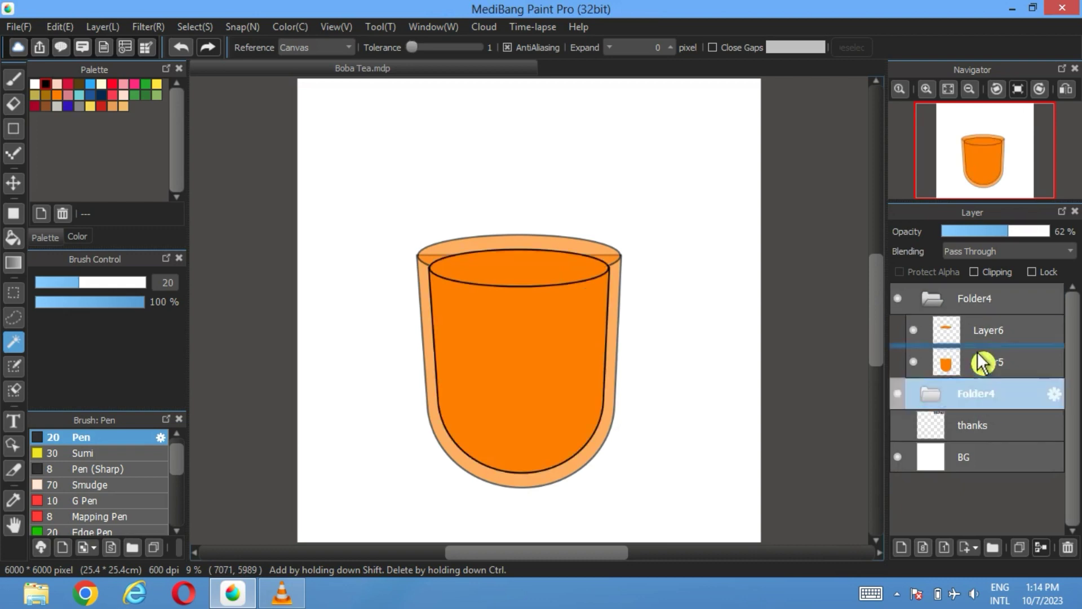
pyautogui.moveTo(987, 361); pyautogui.dragTo(948, 368)
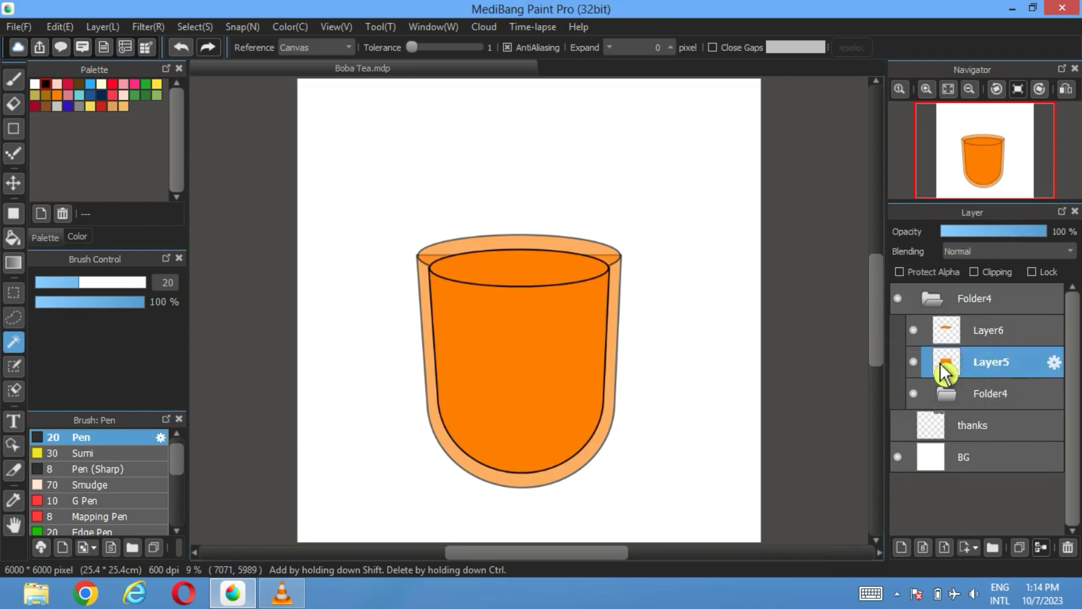
# - Hide the original Layer6 and Layer5, expand the nested Folder4 and set its opacity to 100%
pyautogui.click(914, 330)
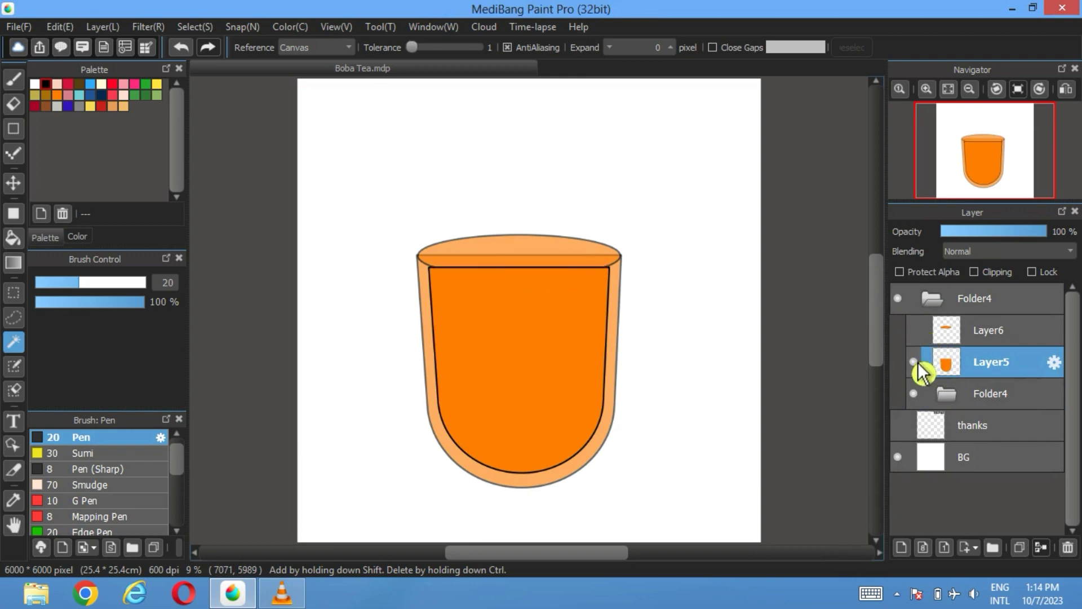
pyautogui.click(914, 361)
pyautogui.click(937, 395)
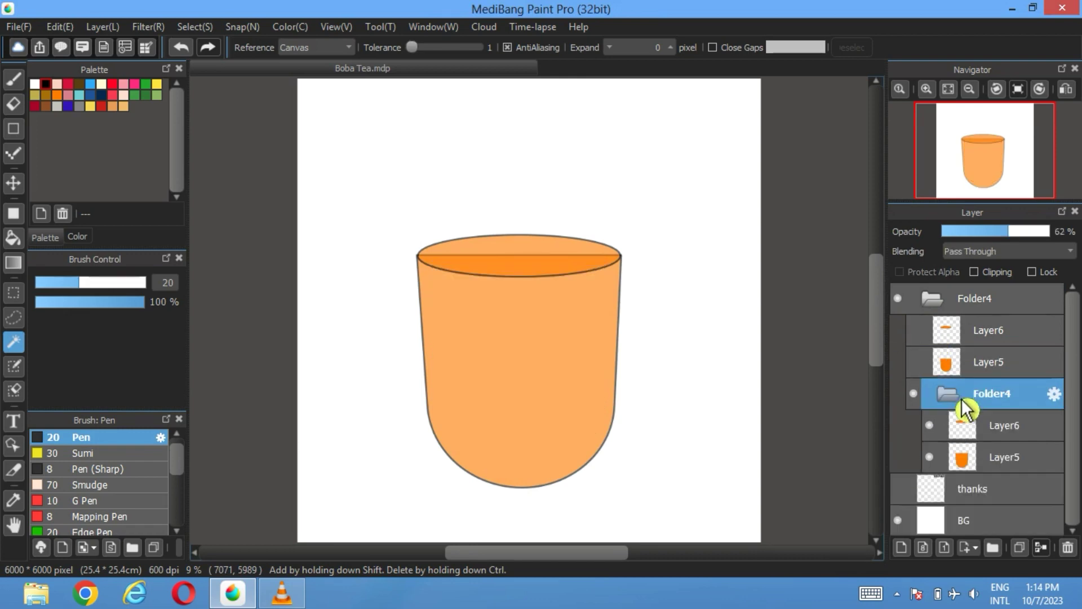
pyautogui.click(1043, 232)
# - Fill the rim ellipse on the nested folder's Layer6 with light cyan #D1FCFE using the Bucket tool
pyautogui.click(998, 435)
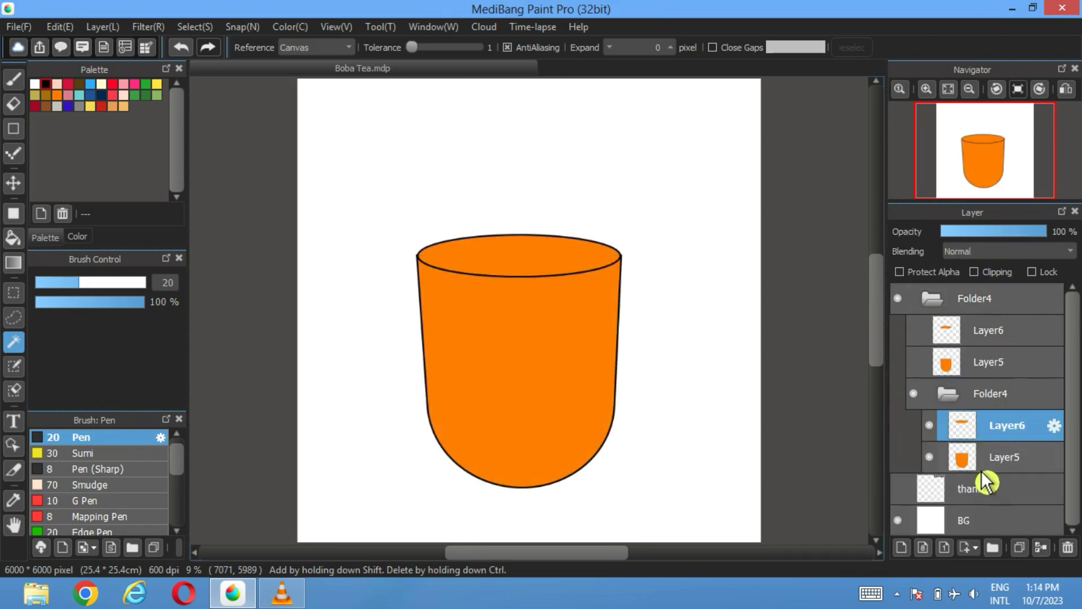
pyautogui.click(87, 96)
pyautogui.click(77, 238)
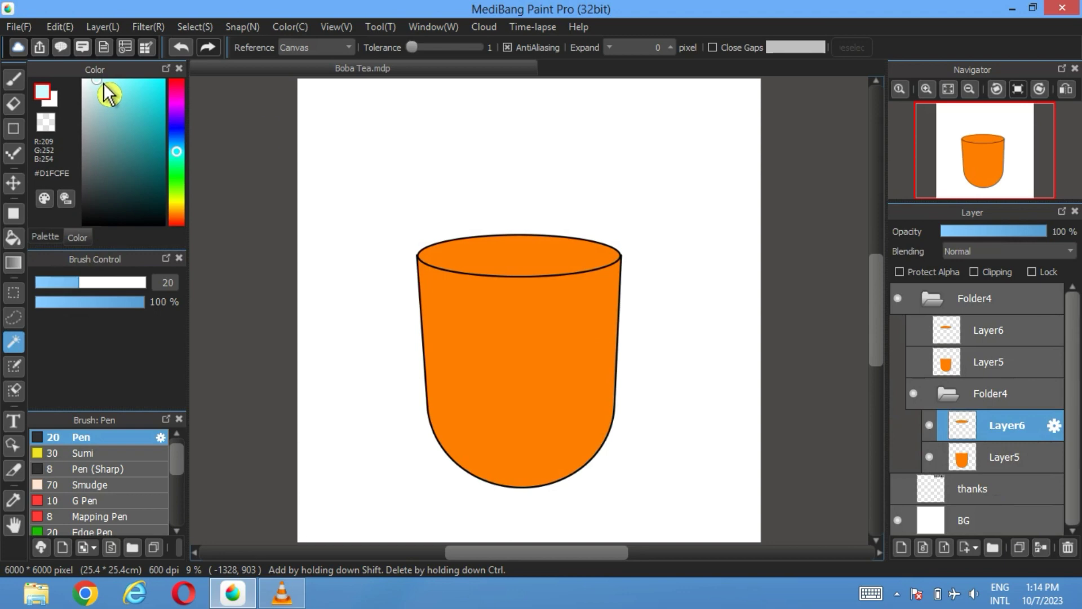
pyautogui.click(16, 241)
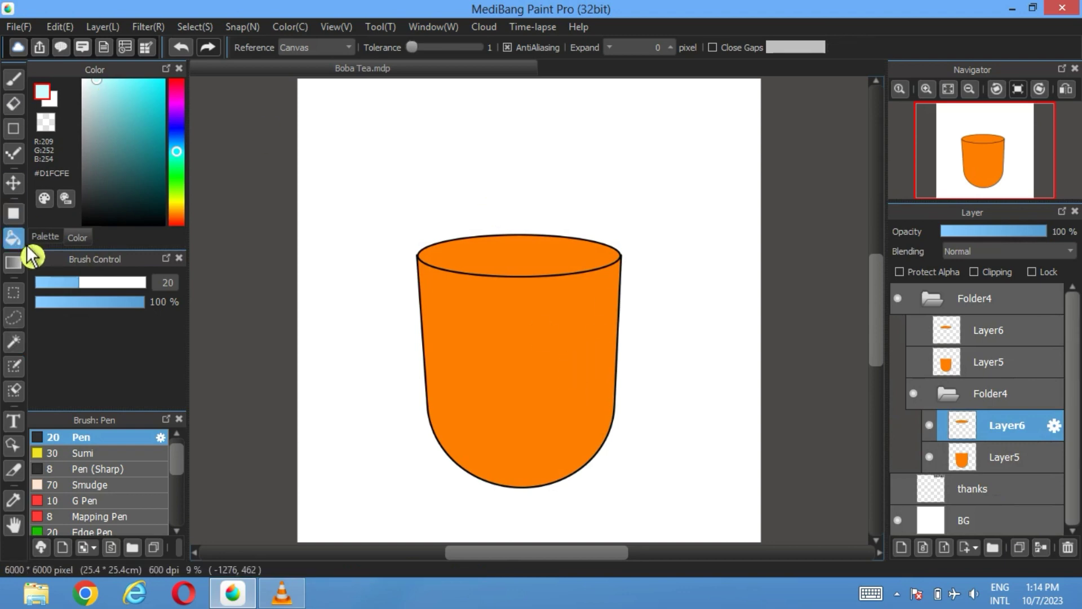
pyautogui.click(561, 272)
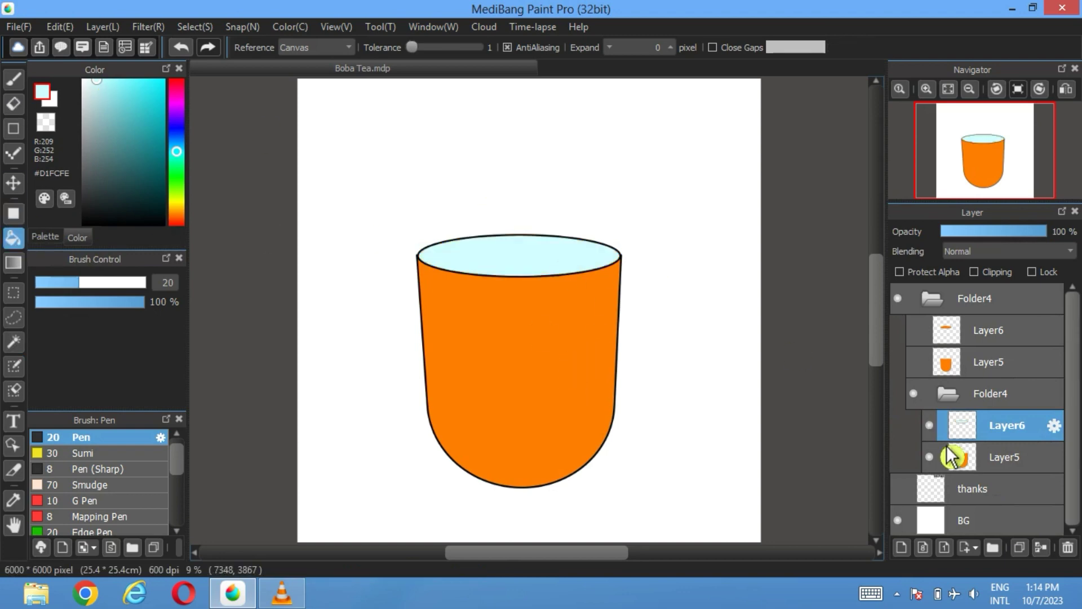
# - Hide the nested Layer6 and fill the outer cup body on the nested Layer5 with the same light cyan
pyautogui.click(930, 456)
pyautogui.click(930, 457)
pyautogui.click(930, 426)
pyautogui.click(995, 457)
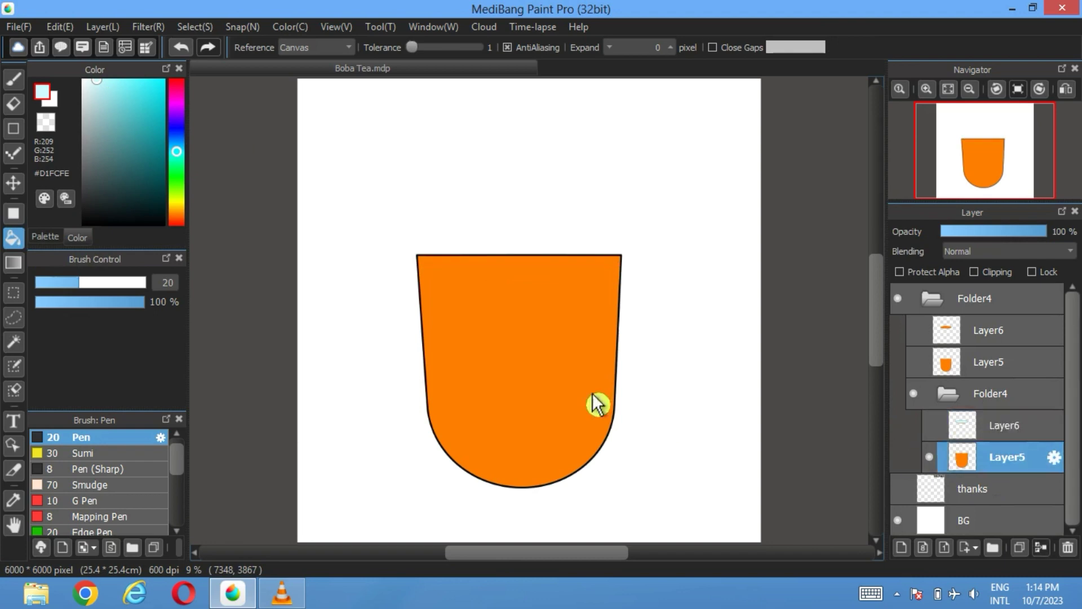
pyautogui.click(571, 361)
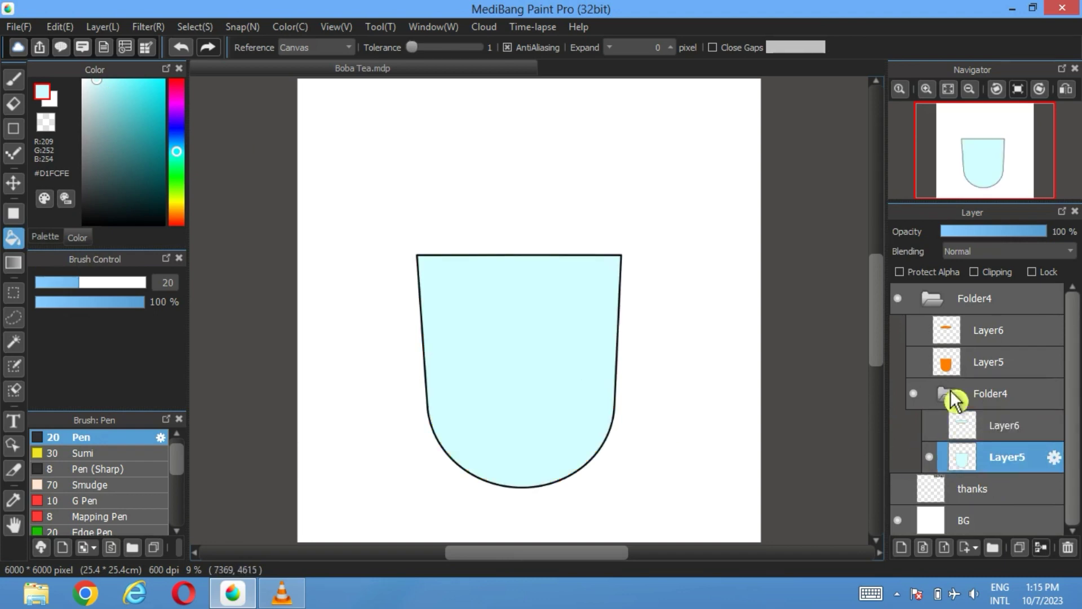
# - Show the orange Layer6 and Layer5 and the nested light cyan Layer6 again
pyautogui.click(914, 330)
pyautogui.click(914, 362)
pyautogui.click(929, 426)
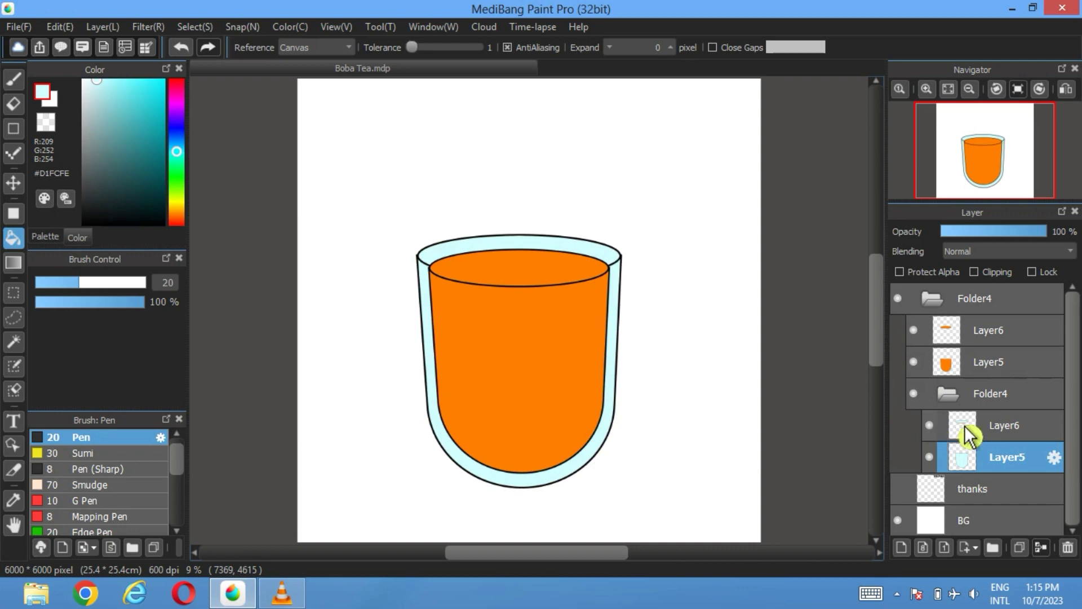
# - Move the cyan rim above the orange layers and the cyan body below them, then delete the emptied nested folder
pyautogui.moveTo(1015, 463); pyautogui.dragTo(1007, 329)
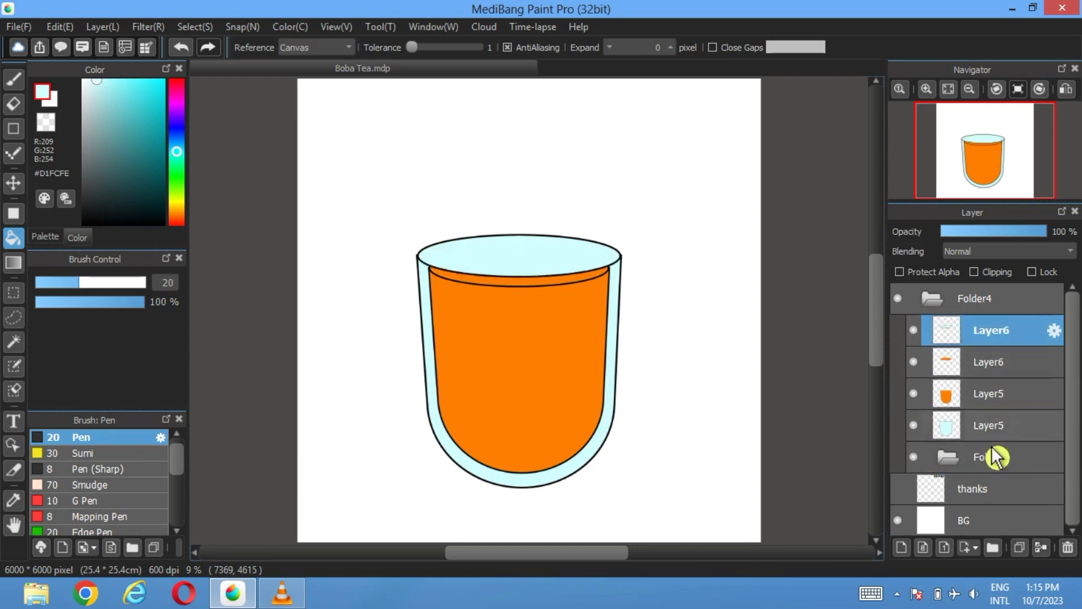
pyautogui.click(1003, 456)
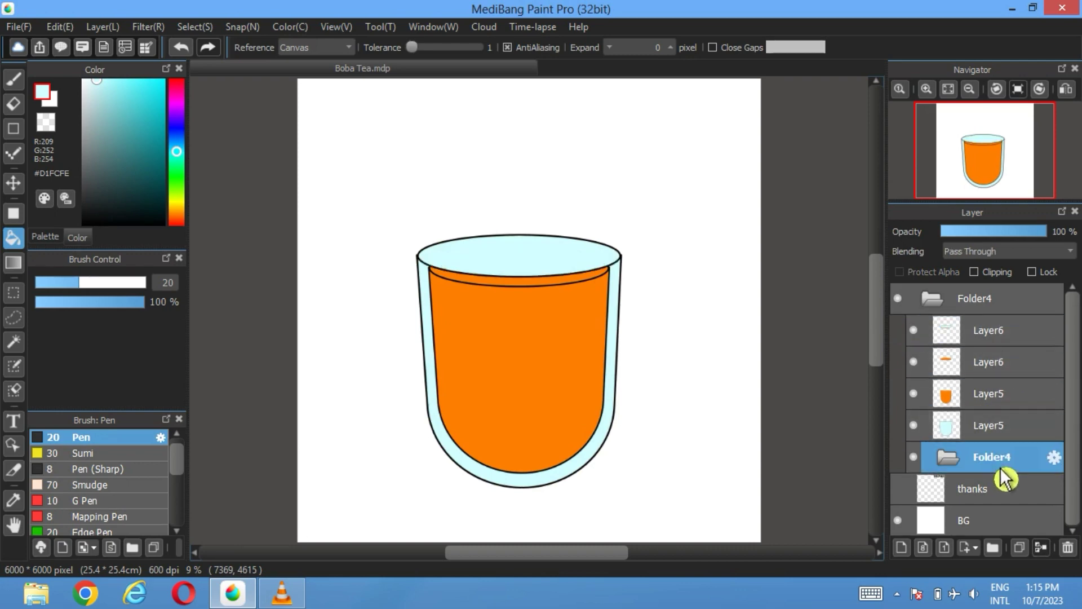
pyautogui.click(1069, 550)
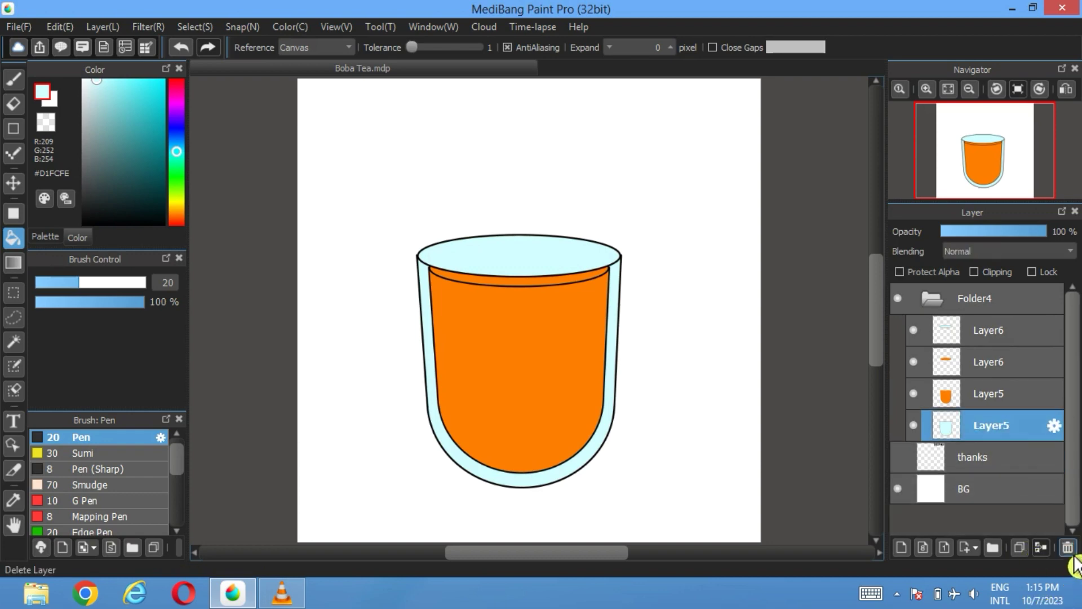
pyautogui.click(935, 333)
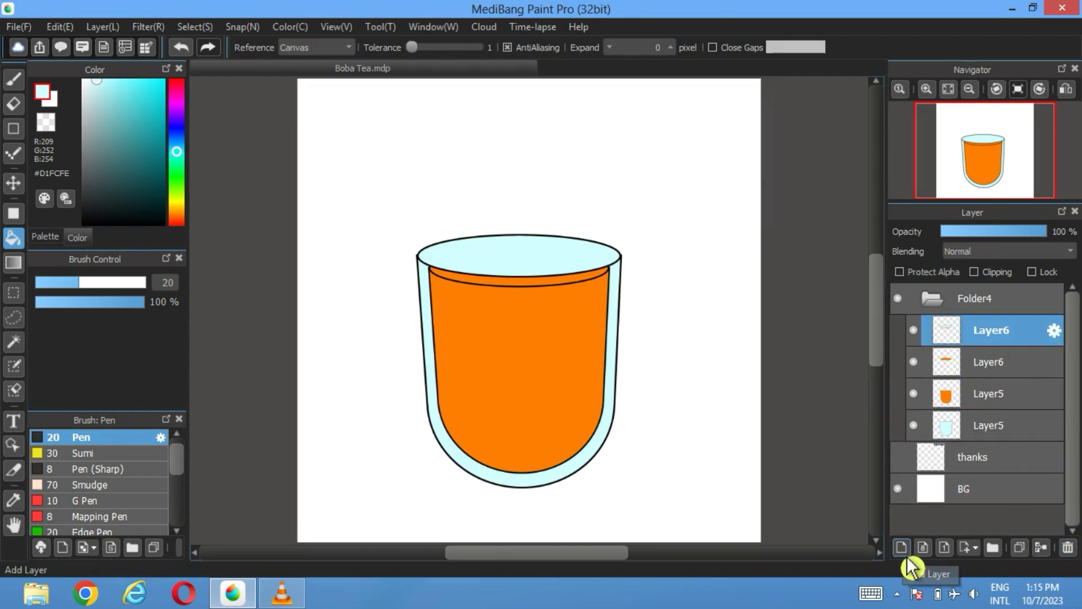
pyautogui.click(907, 557)
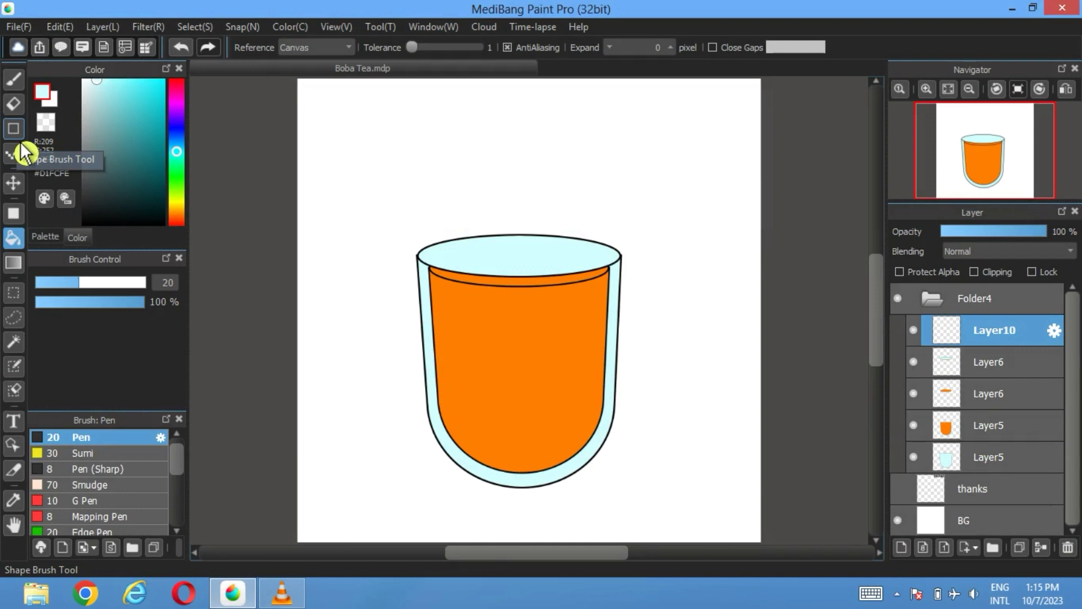
pyautogui.click(1068, 548)
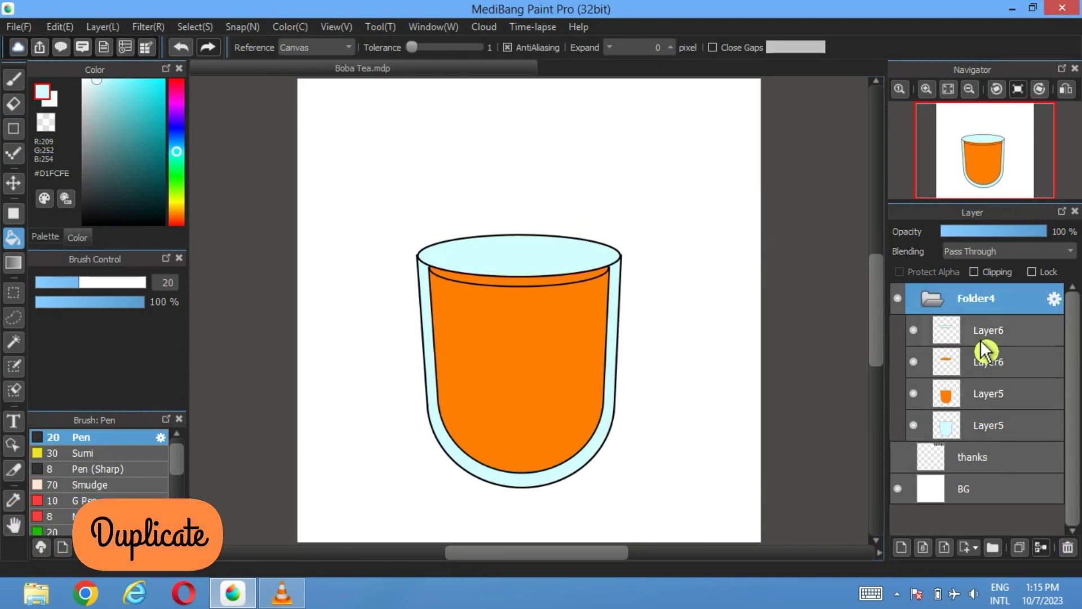
# - Duplicate the light cyan rim layer, fill the copy's ellipse with the palette's teal and set its opacity to 60%
pyautogui.click(981, 338)
pyautogui.click(1019, 547)
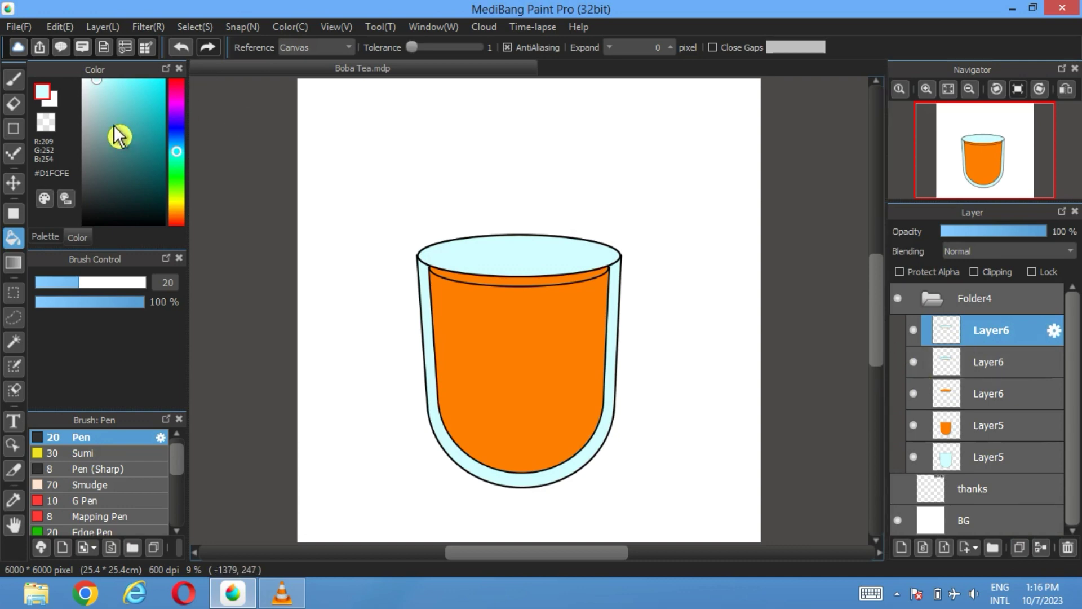
pyautogui.click(45, 237)
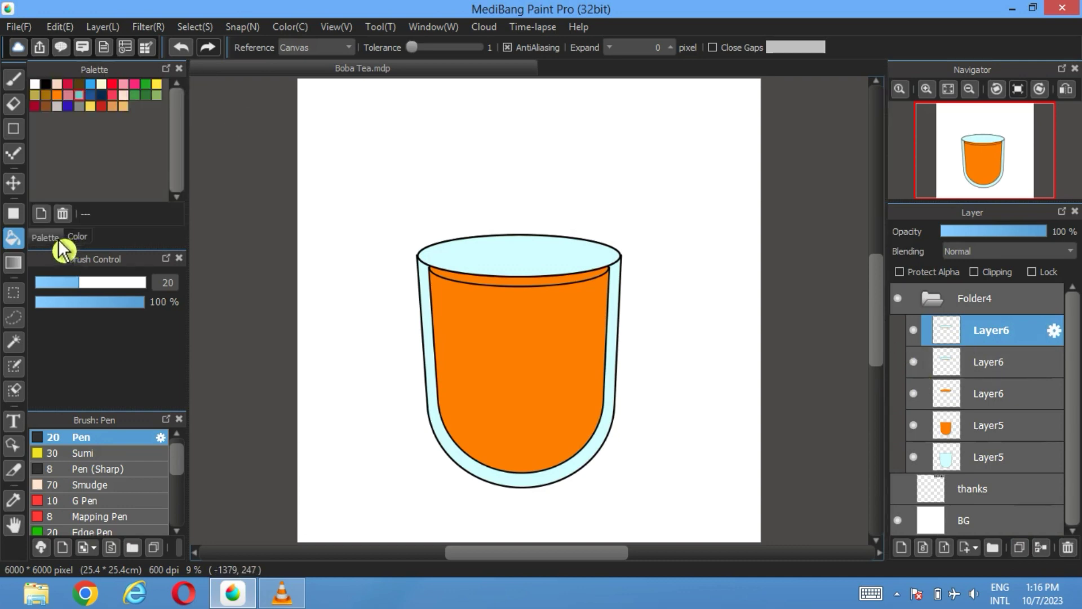
pyautogui.click(533, 260)
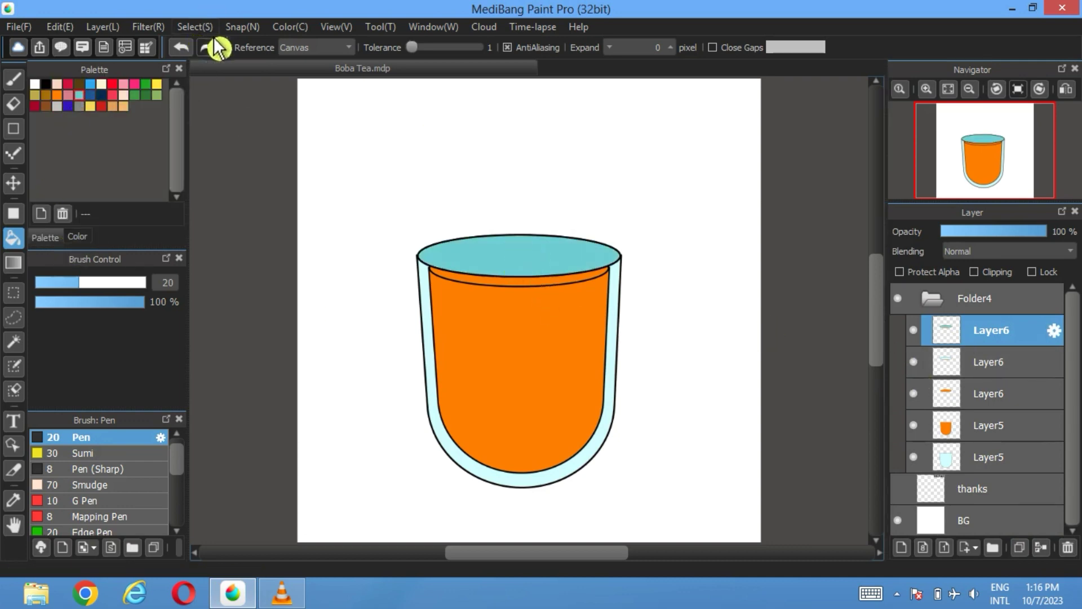
pyautogui.click(1011, 236)
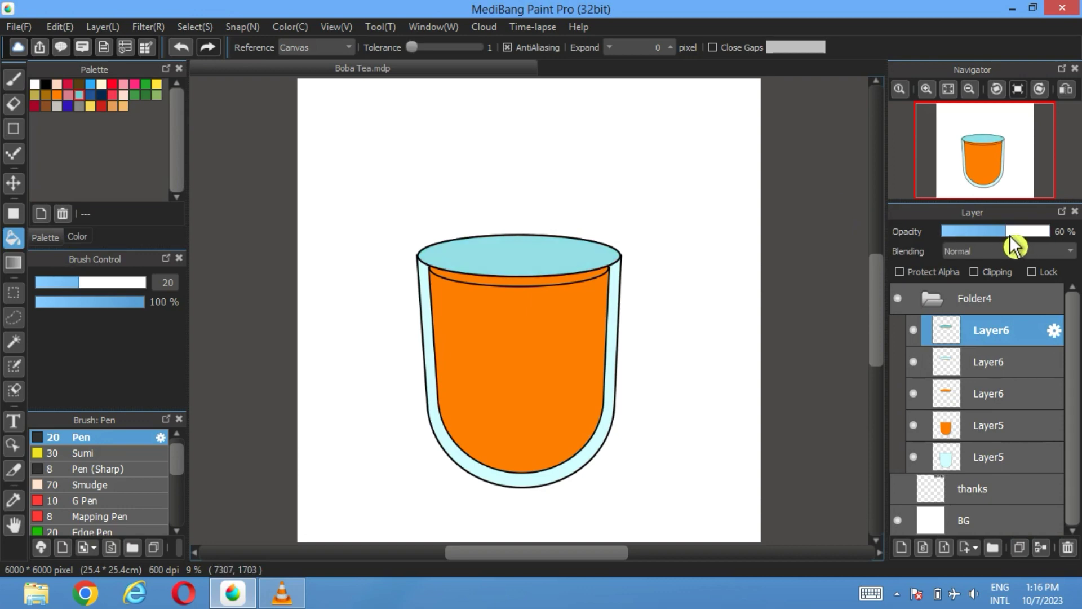
# - Move the teal ellipse layer below the light cyan rim and enlarge it with Transform so it extends beyond the rim on all sides
pyautogui.moveTo(962, 338); pyautogui.dragTo(959, 373)
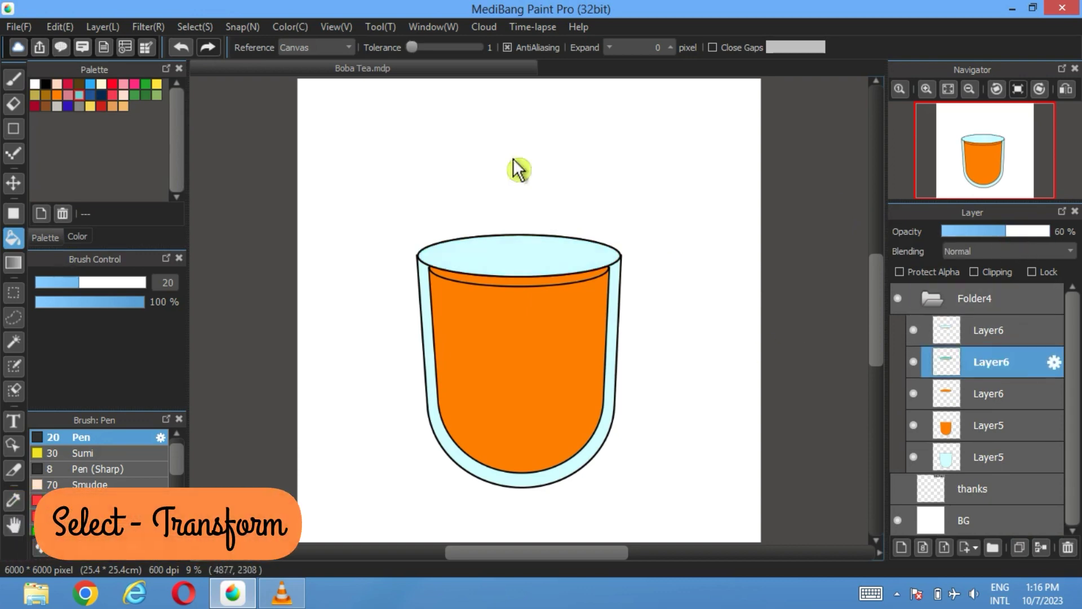
pyautogui.click(195, 30)
pyautogui.click(215, 230)
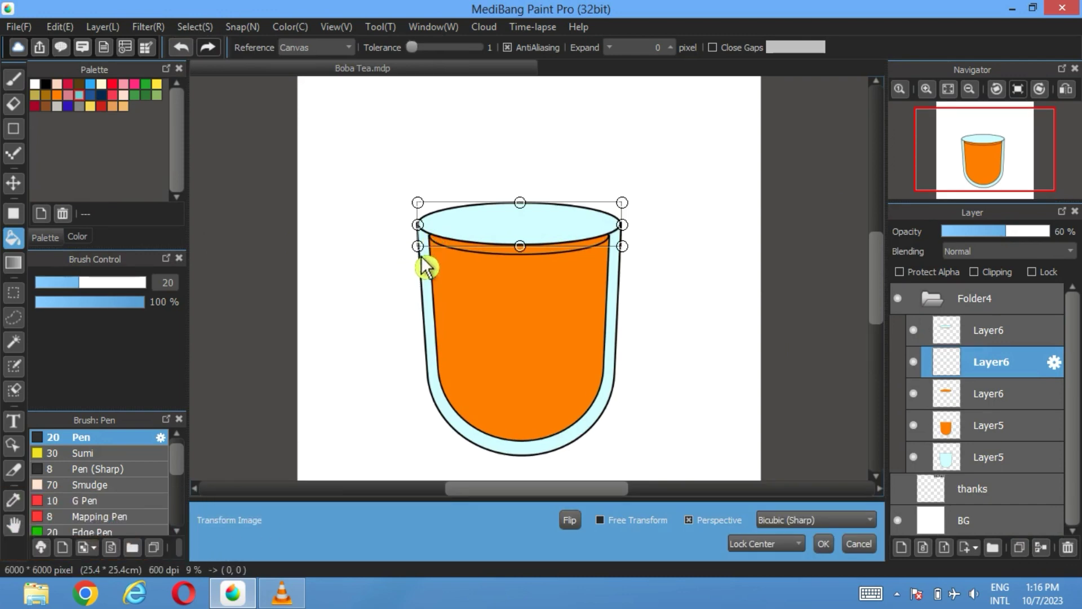
pyautogui.moveTo(424, 254)
pyautogui.mouseDown()
pyautogui.moveTo(396, 258)
pyautogui.moveTo(396, 268)
pyautogui.moveTo(425, 265)
pyautogui.mouseUp()
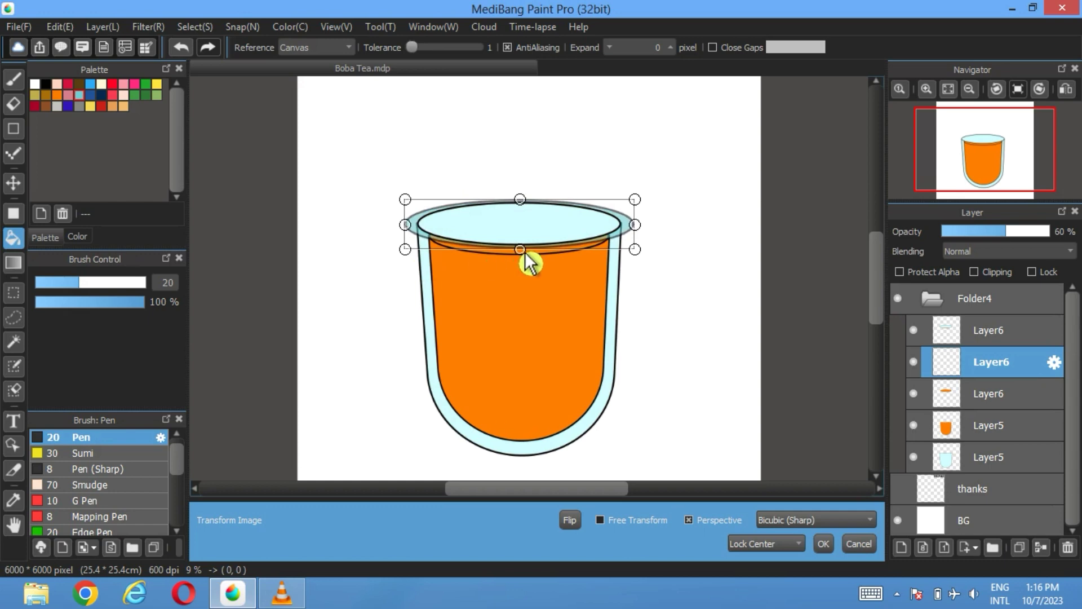
pyautogui.moveTo(527, 261); pyautogui.dragTo(524, 271)
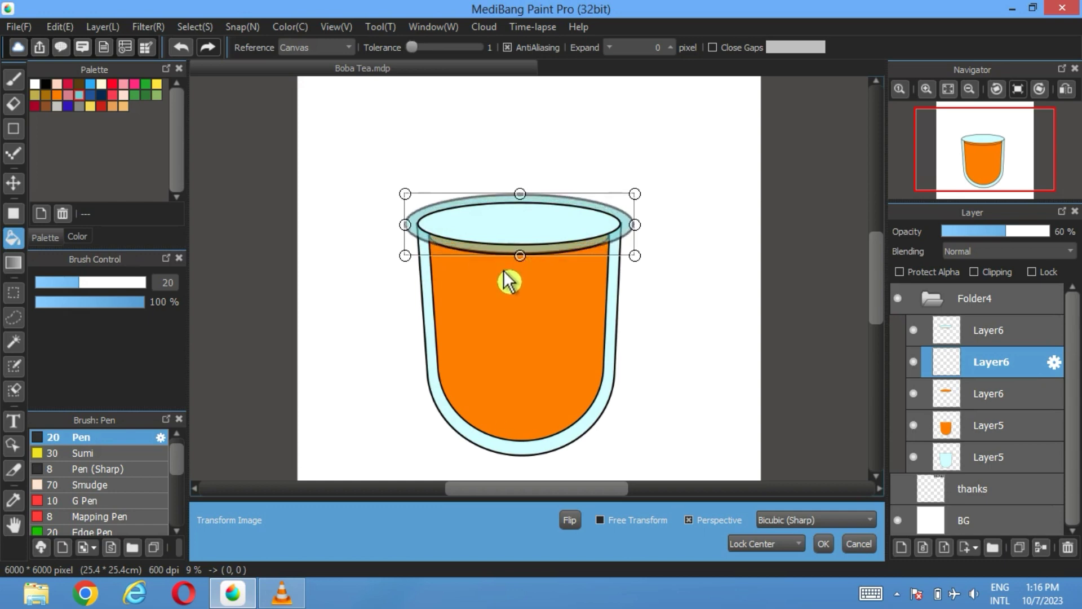
pyautogui.click(831, 544)
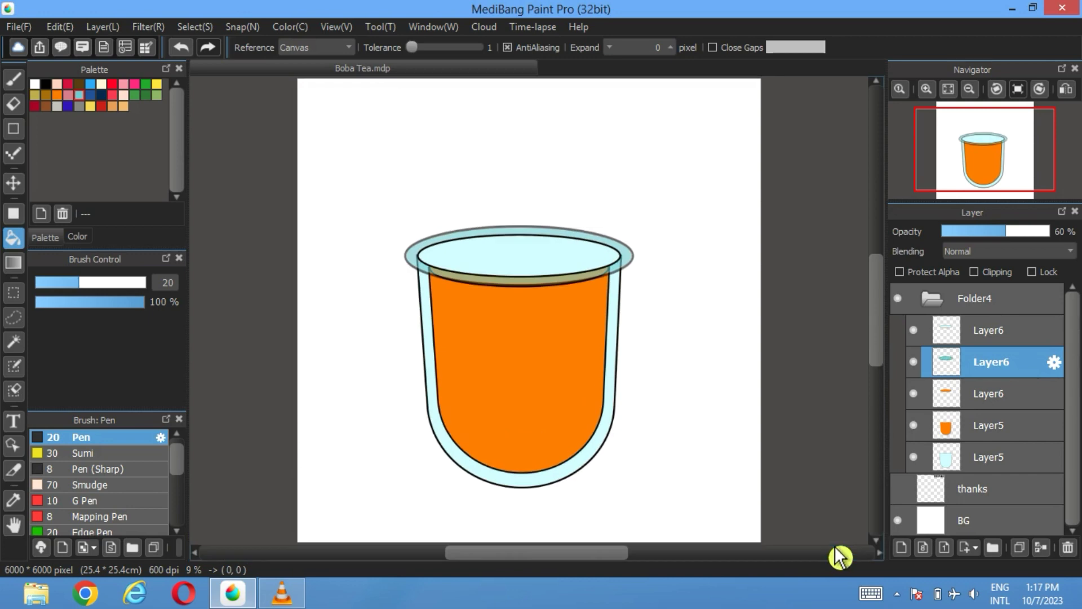
# - Restore the enlarged ellipse to 100% opacity and, with the top Layer6 hidden, refill it with light cyan sampled from the cup body
pyautogui.moveTo(1043, 234); pyautogui.dragTo(1061, 236)
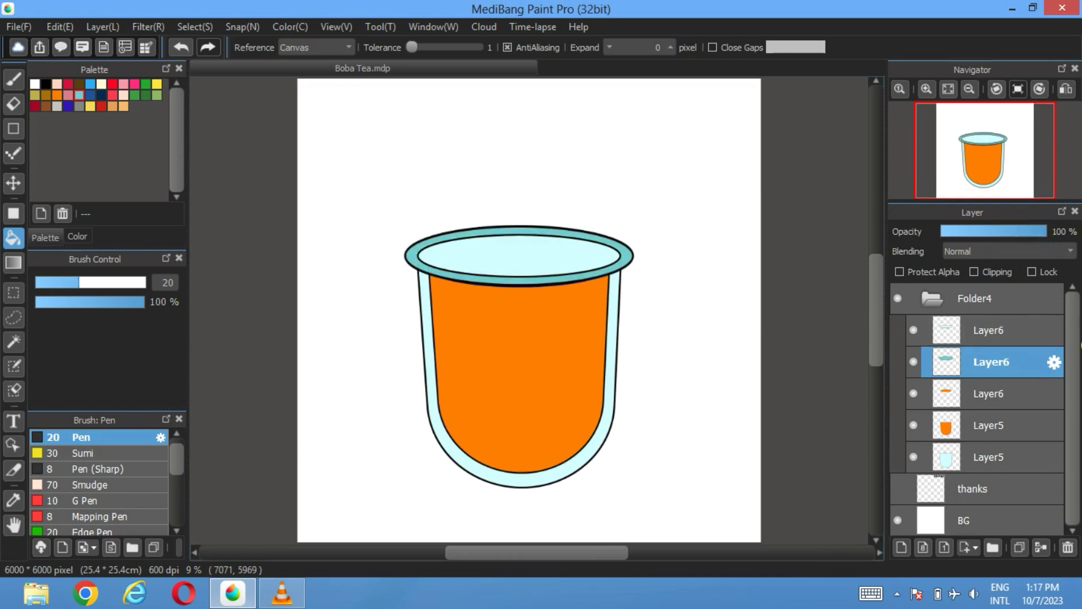
pyautogui.click(913, 330)
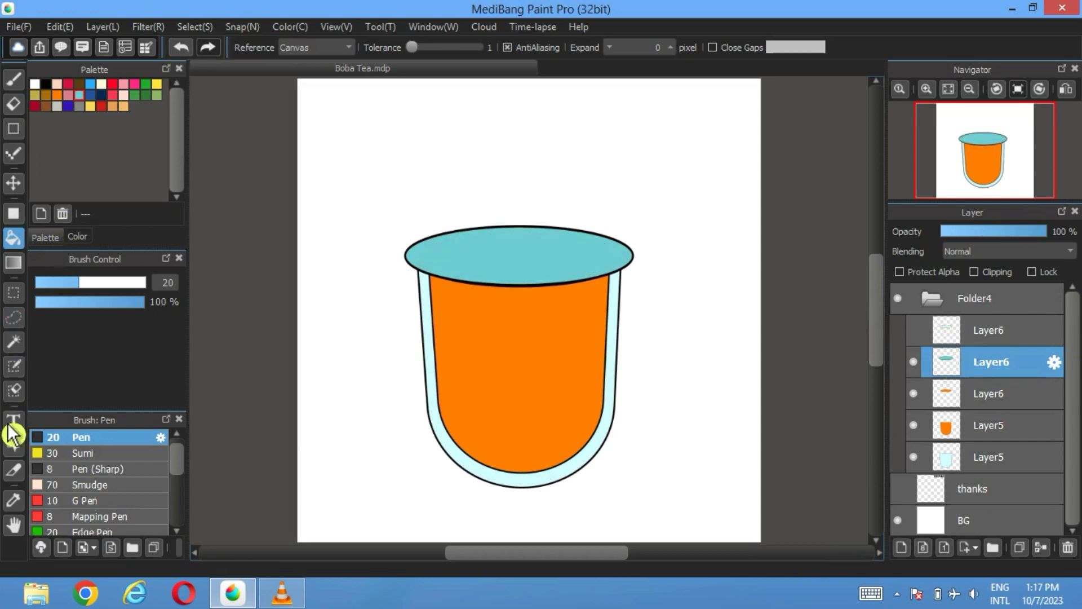
pyautogui.click(14, 500)
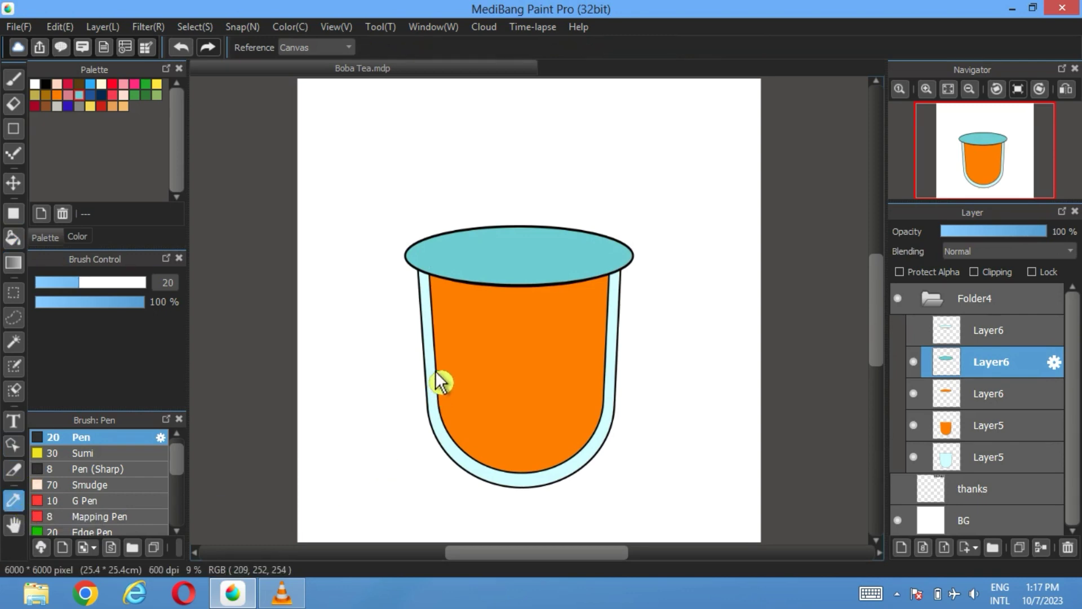
pyautogui.click(13, 237)
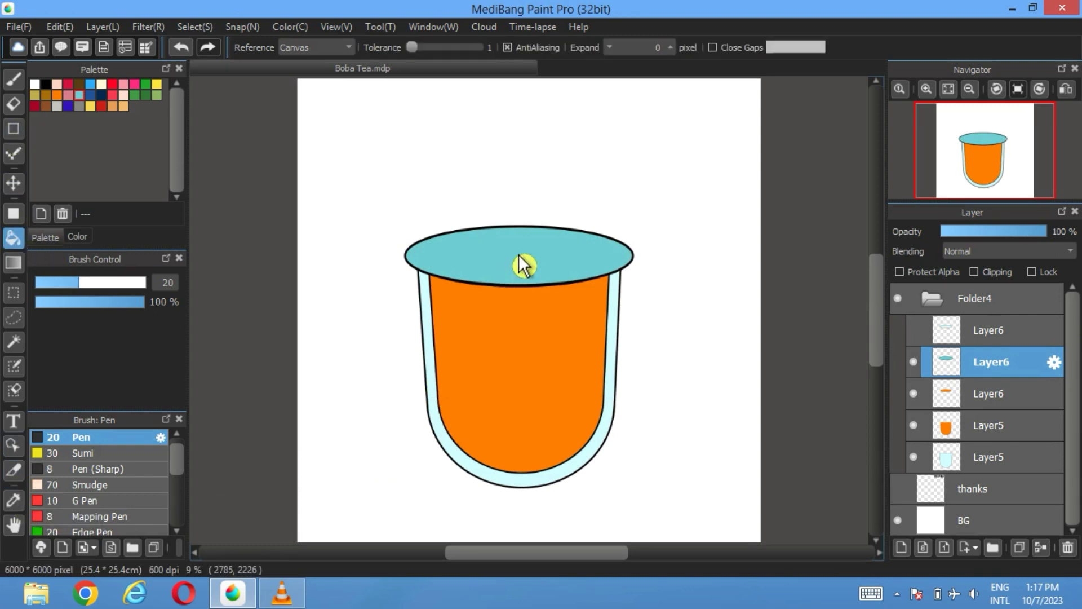
pyautogui.click(523, 265)
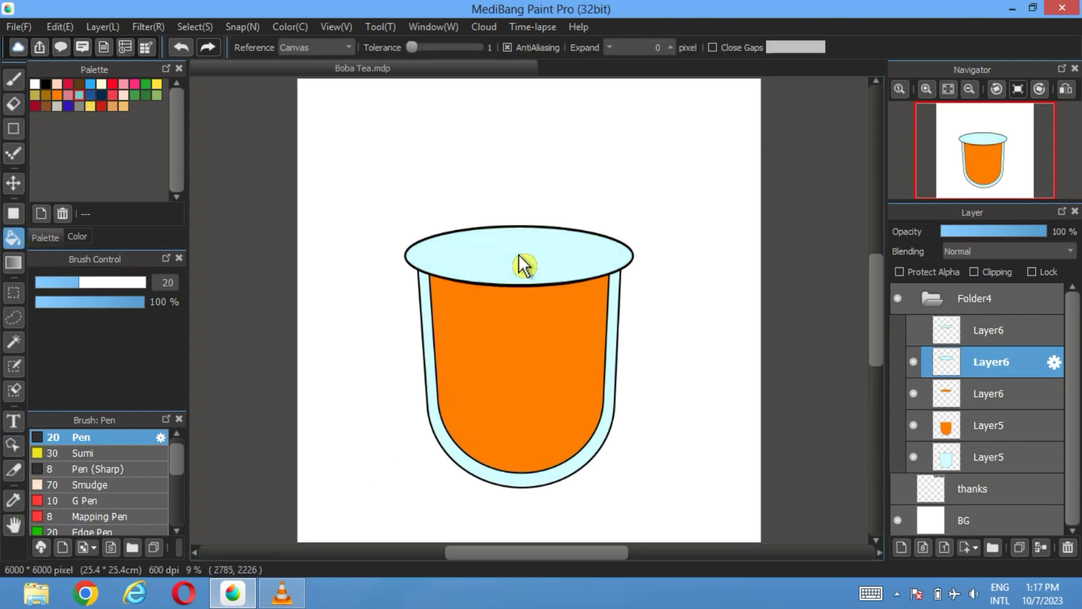
pyautogui.click(913, 331)
pyautogui.click(914, 330)
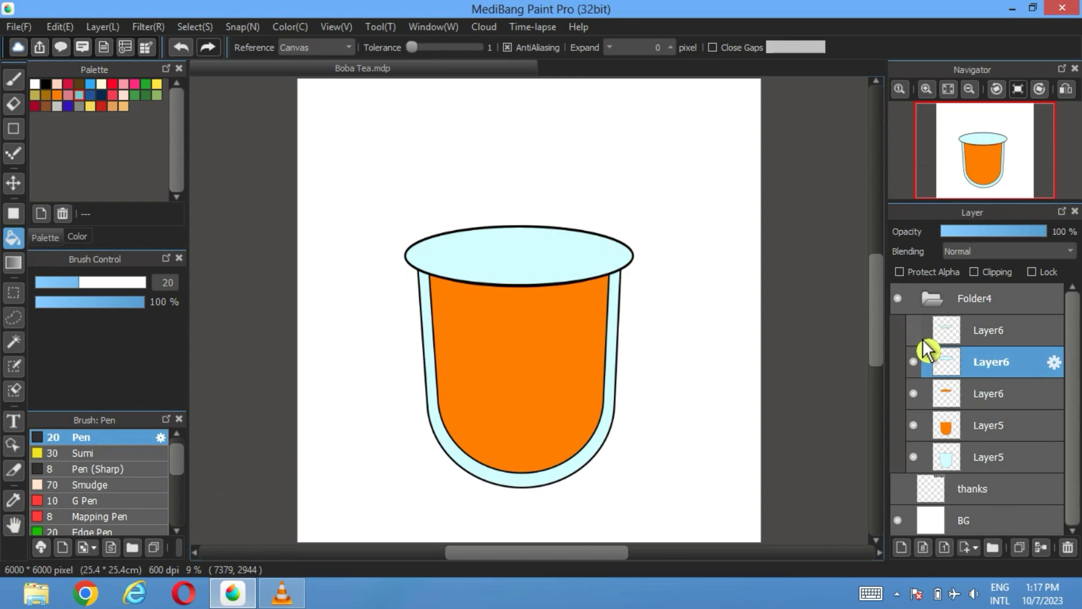
# - Move the enlarged rim ellipse layer beneath the orange Layer5, leaving its opacity at 100%
pyautogui.moveTo(1022, 232); pyautogui.dragTo(996, 232)
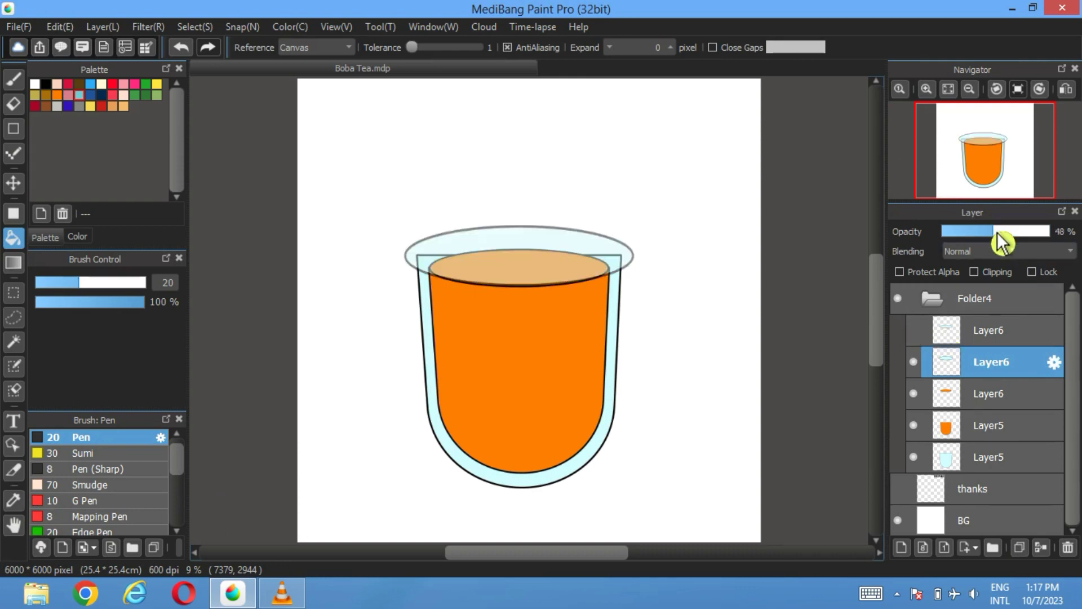
pyautogui.moveTo(1007, 364); pyautogui.dragTo(1006, 435)
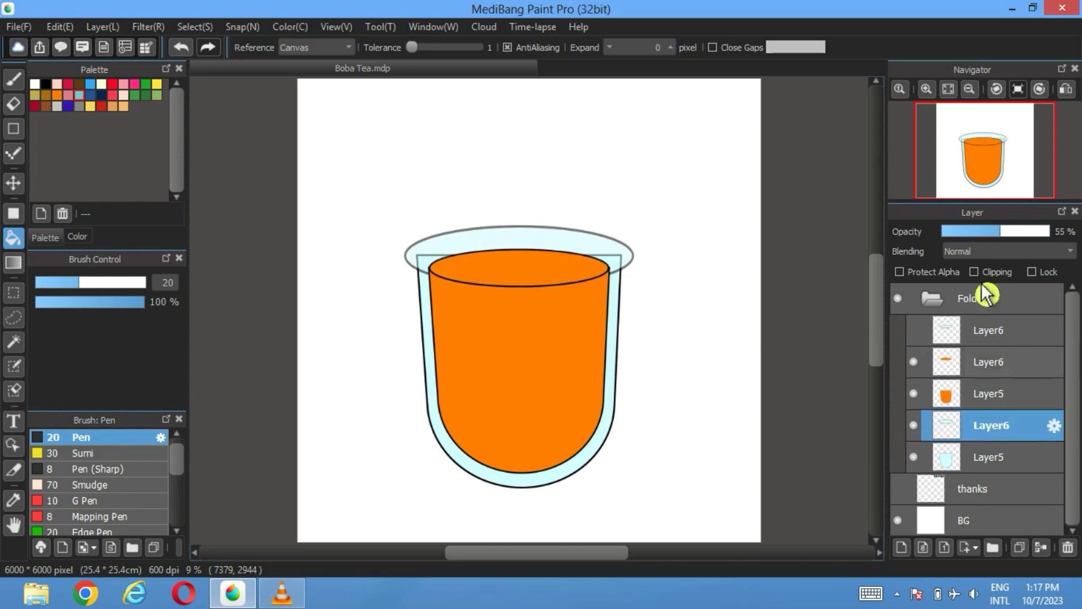
pyautogui.moveTo(1003, 233); pyautogui.dragTo(1071, 242)
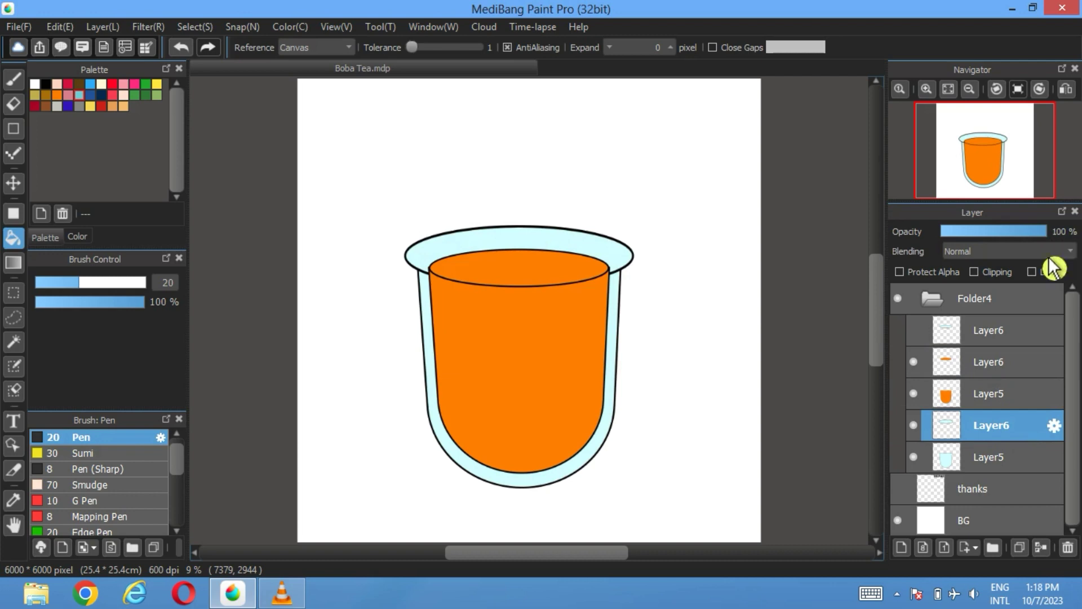
# - Hide the orange layers, select the inside of the large rim ellipse, fill it light cyan on a new layer and hide the original rim layer
pyautogui.click(916, 394)
pyautogui.click(916, 364)
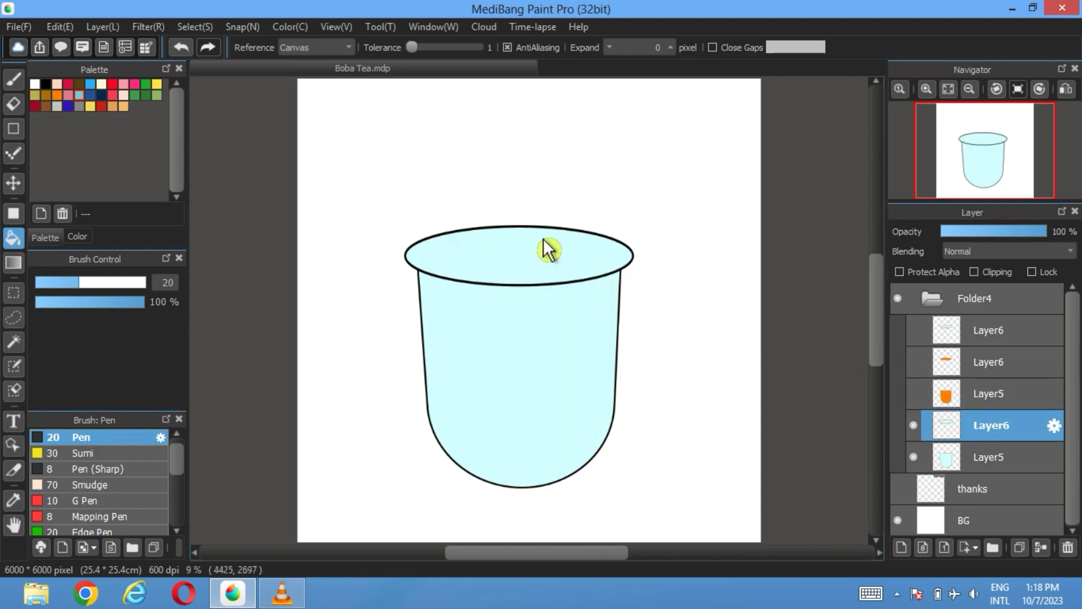
pyautogui.click(13, 341)
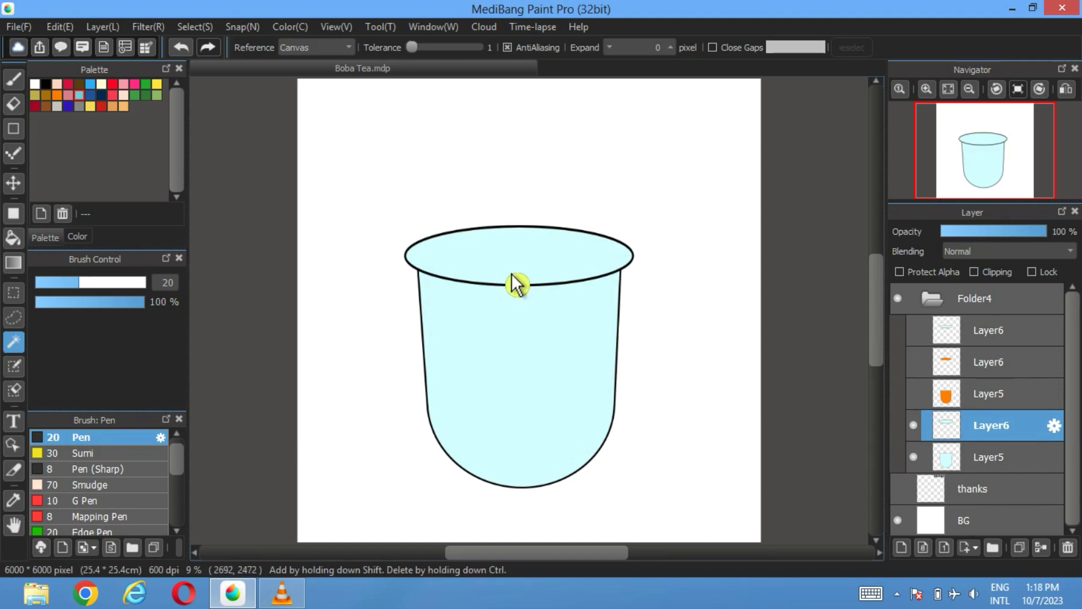
pyautogui.click(517, 284)
pyautogui.click(902, 547)
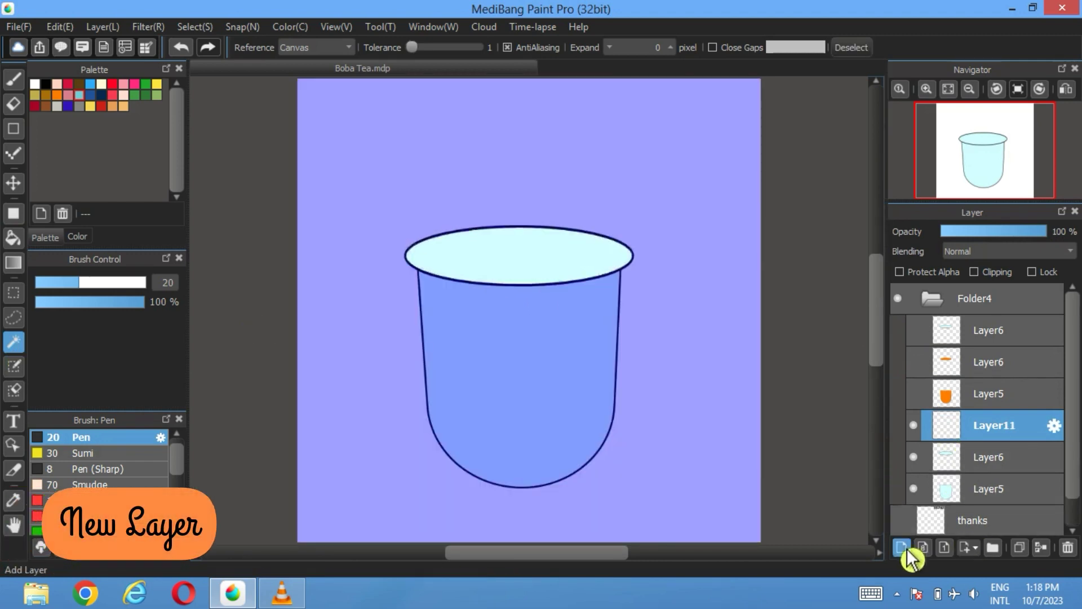
pyautogui.click(14, 237)
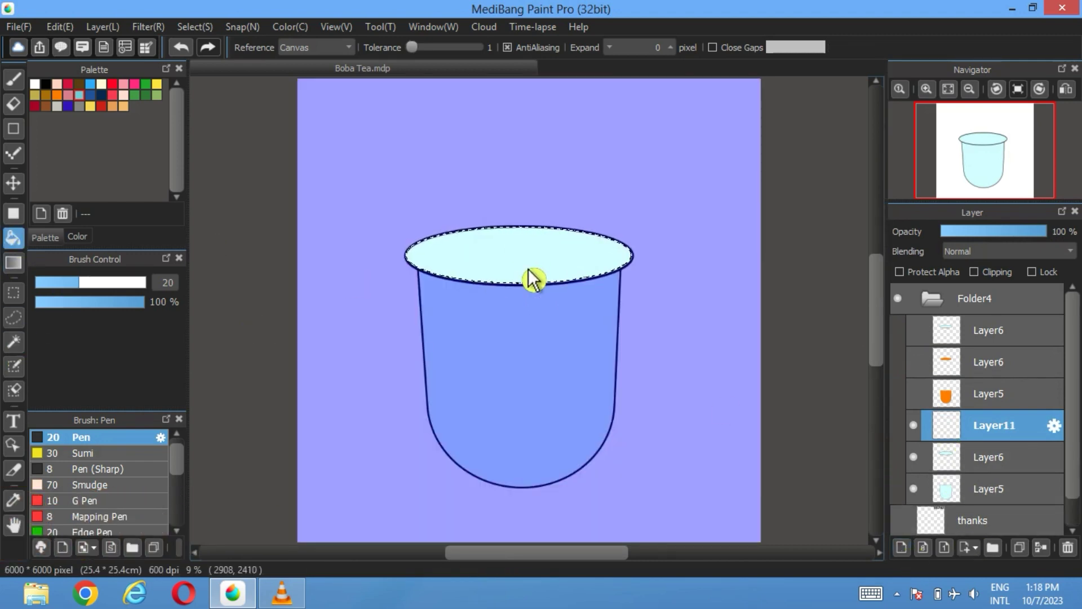
pyautogui.click(913, 457)
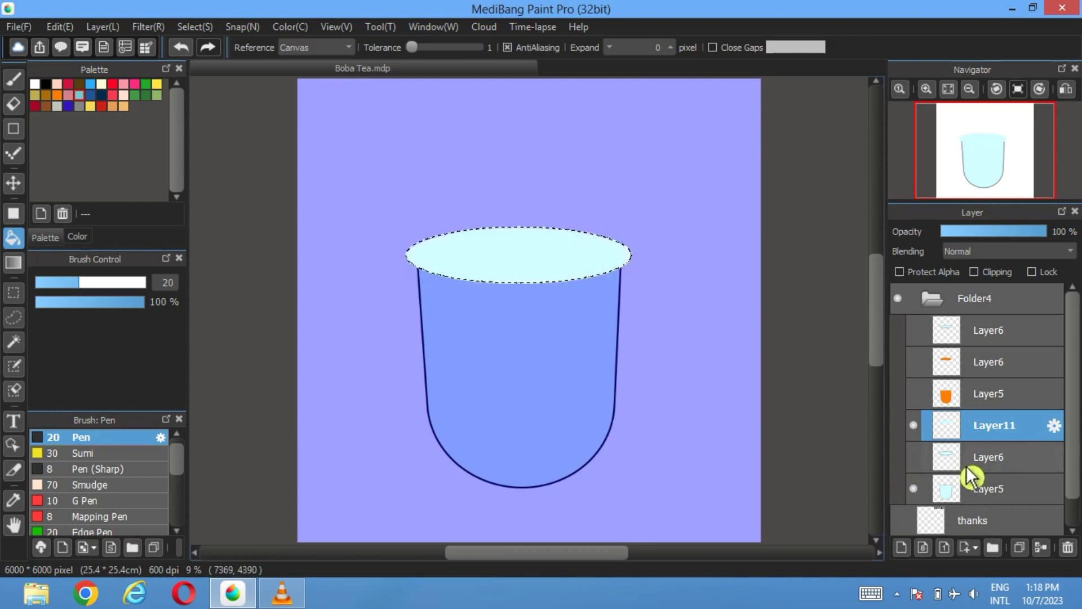
# - On another new layer, draw a black selection border of width 20 around the rim ellipse and clear the selection
pyautogui.click(13, 342)
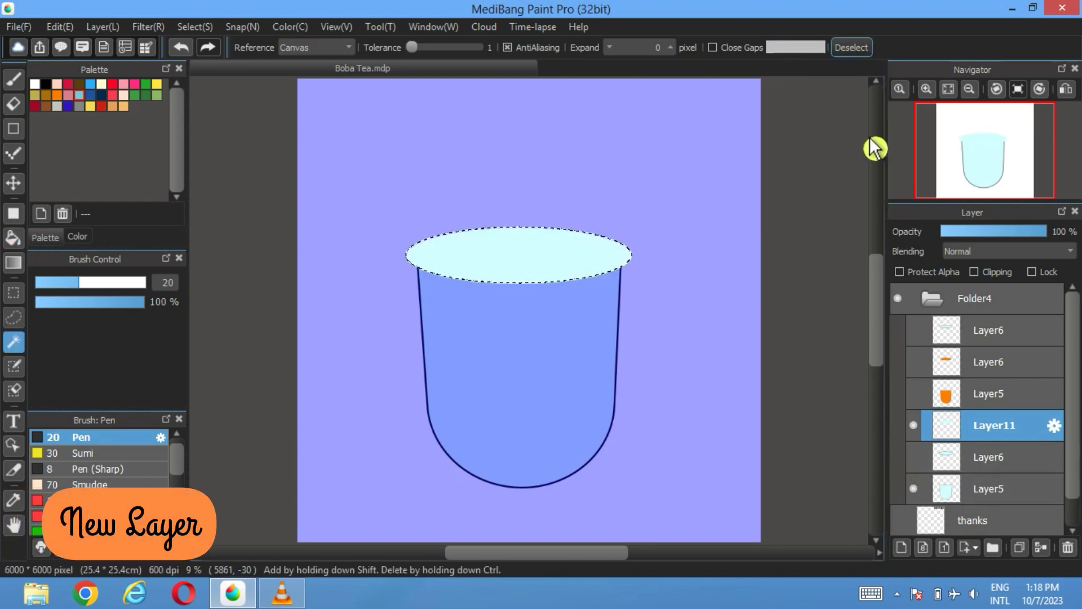
pyautogui.click(902, 547)
pyautogui.click(46, 84)
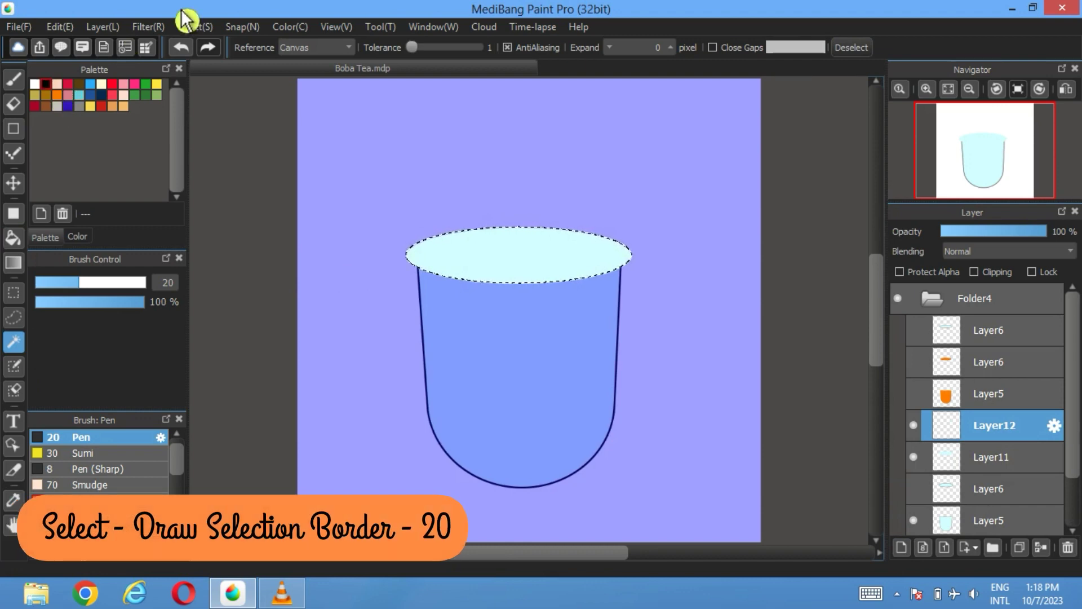
pyautogui.click(192, 26)
pyautogui.click(241, 248)
pyautogui.click(584, 364)
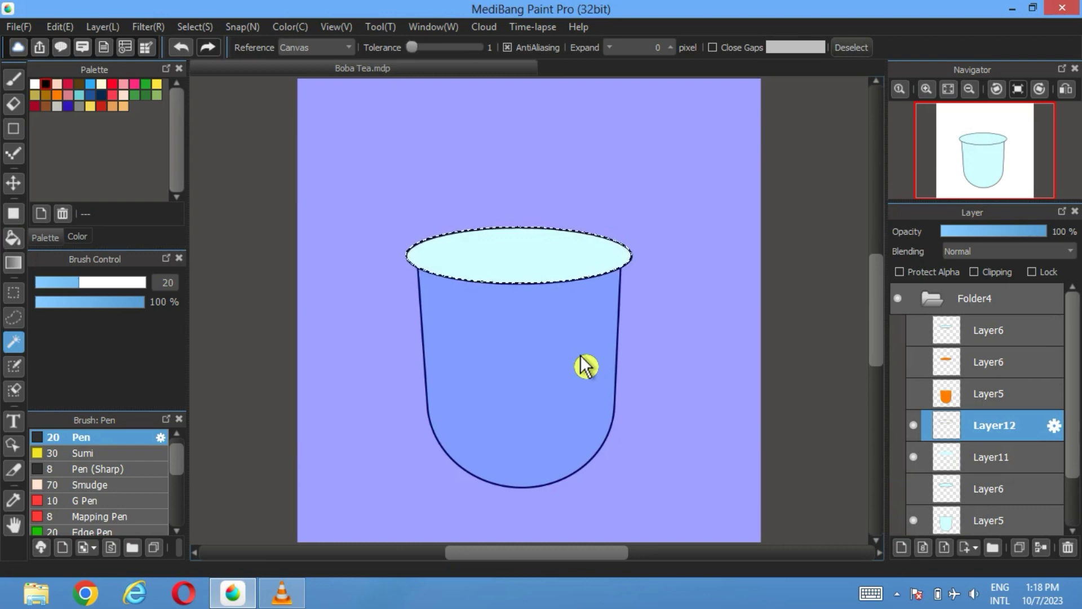
pyautogui.click(852, 48)
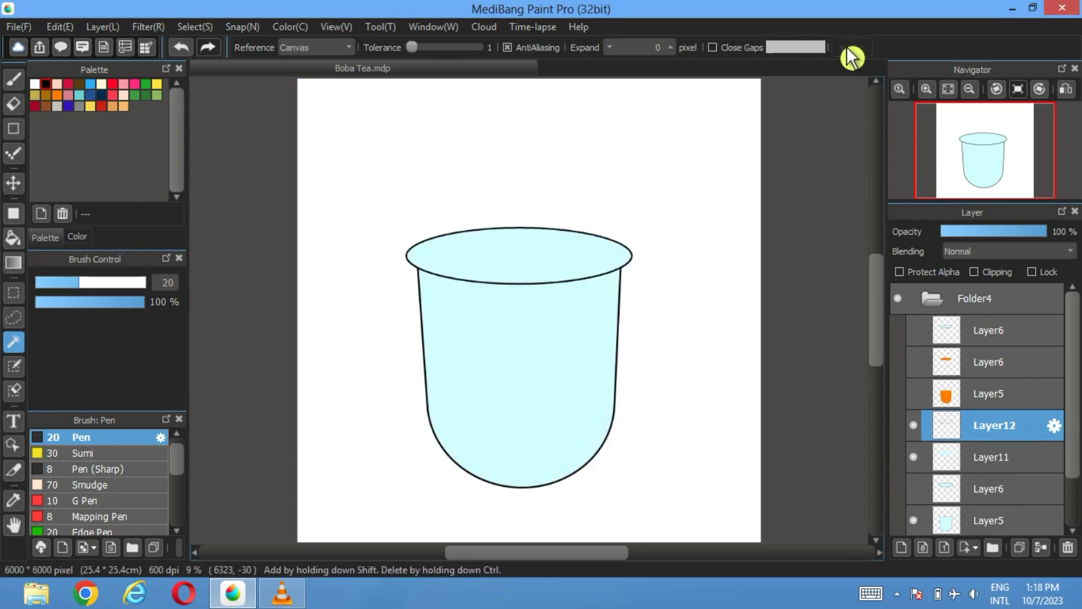
# - Show the orange layers and the top Layer6 again, and move the rim outline Layer12 above the orange layers
pyautogui.click(914, 393)
pyautogui.click(914, 362)
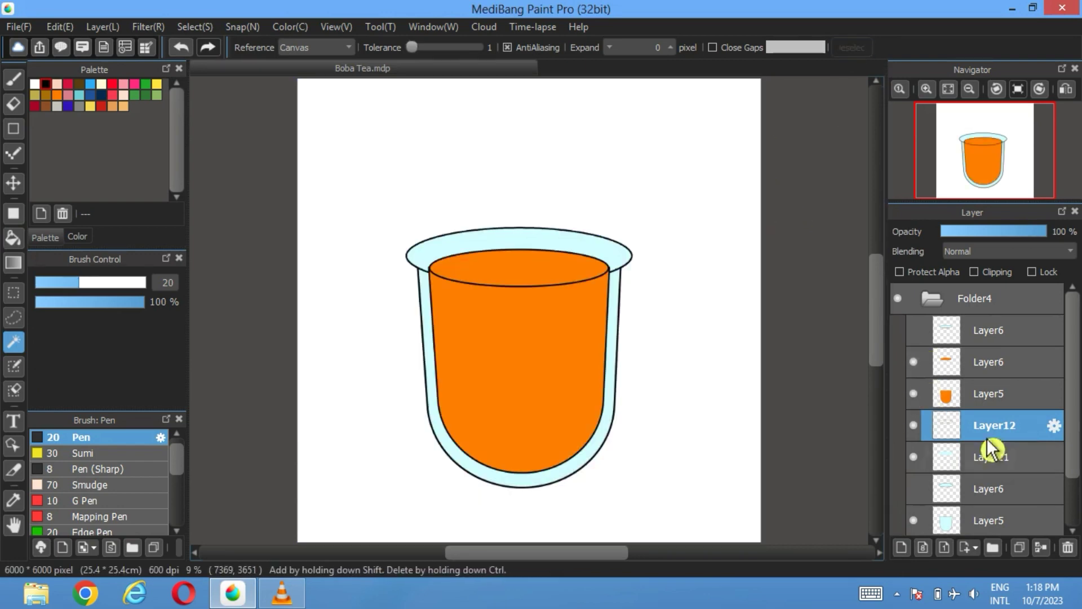
pyautogui.moveTo(925, 434); pyautogui.dragTo(918, 346)
pyautogui.click(914, 331)
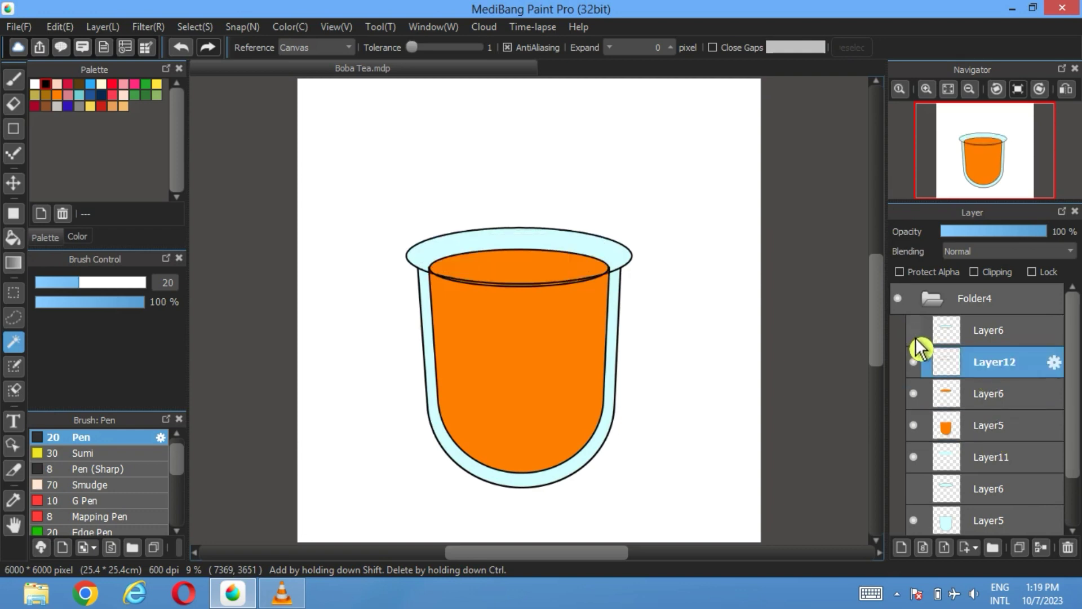
pyautogui.click(914, 332)
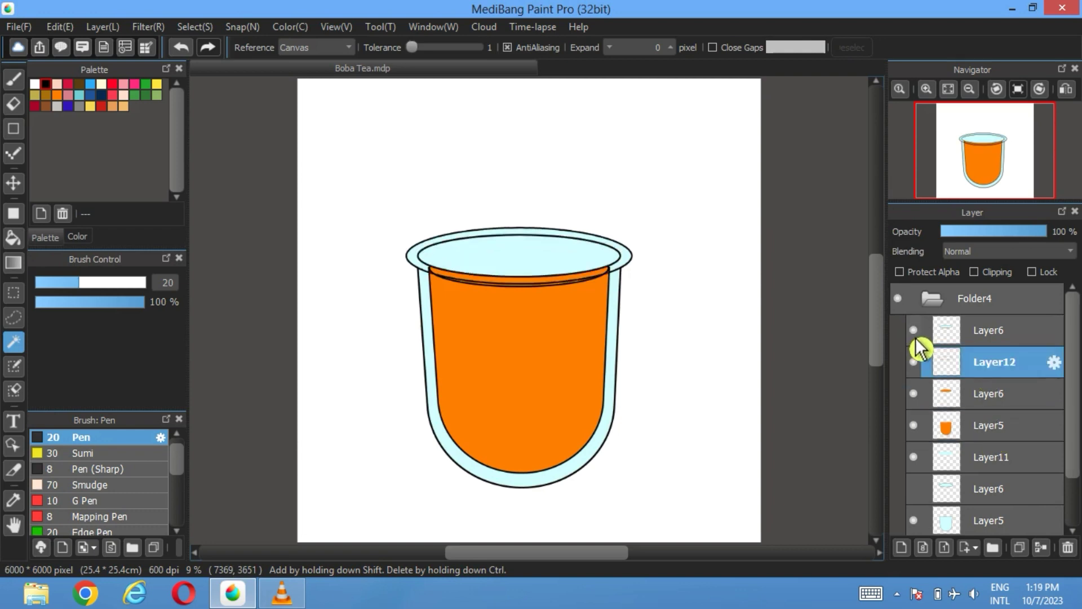
# - Cut the light cyan fill out of the inner rim ellipse on the top Layer6 and clear the selection
pyautogui.click(965, 333)
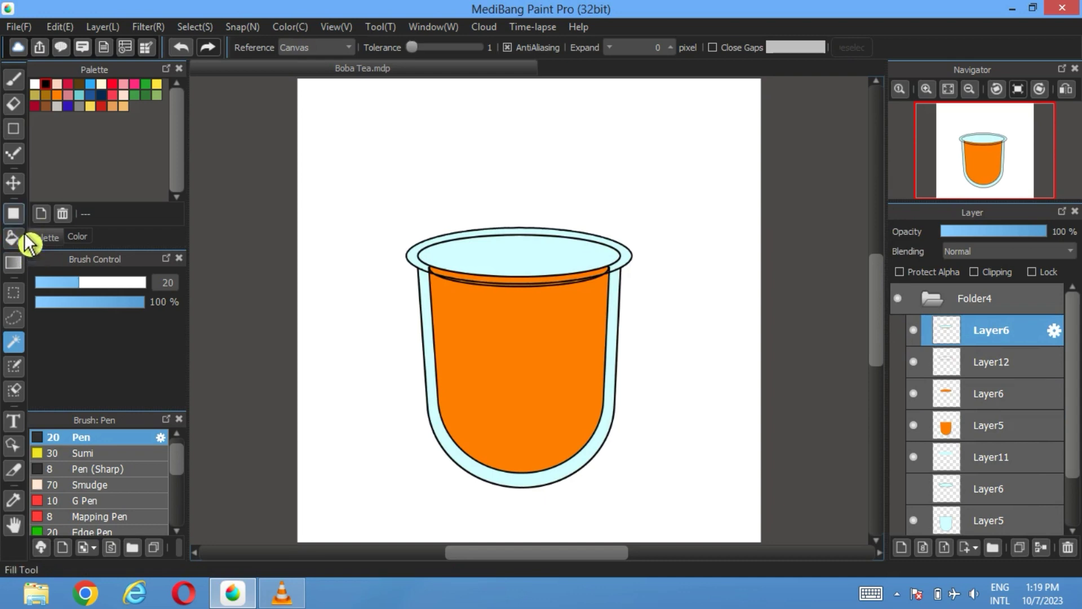
pyautogui.click(532, 254)
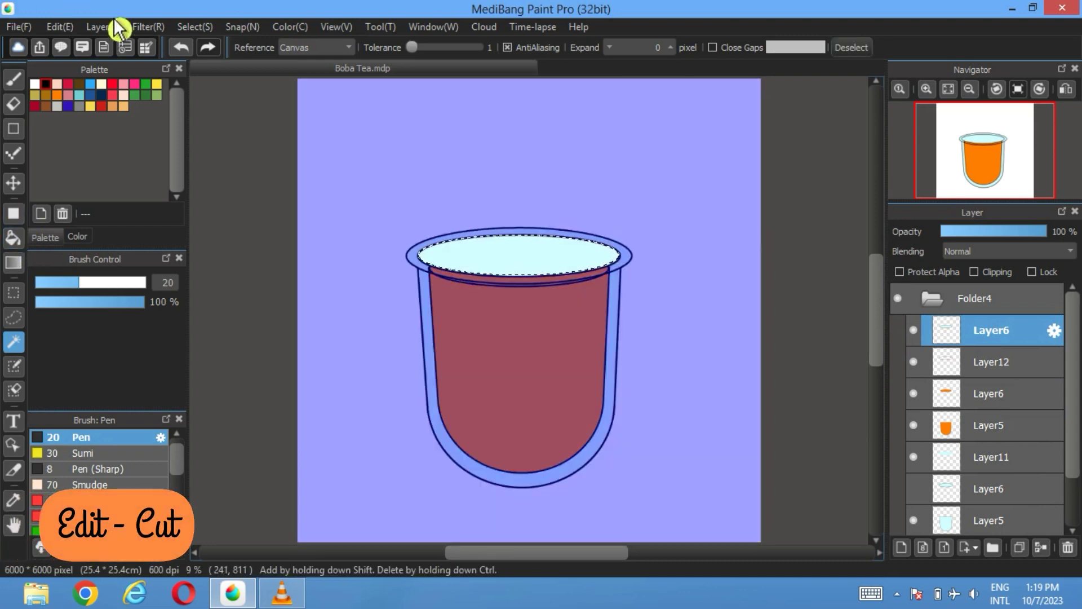
pyautogui.click(60, 27)
pyautogui.click(85, 90)
pyautogui.click(865, 50)
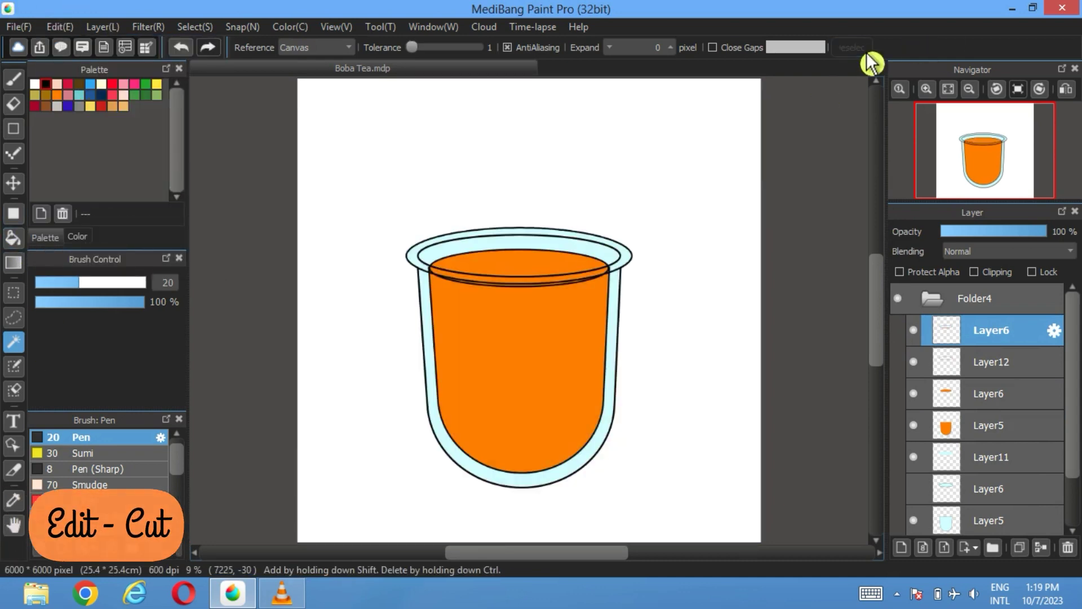
# - Move the orange Layer6 and Layer5 together slightly down inside the cup, leaving a narrower cyan band beneath the drink
pyautogui.scroll(3, 567, 306)
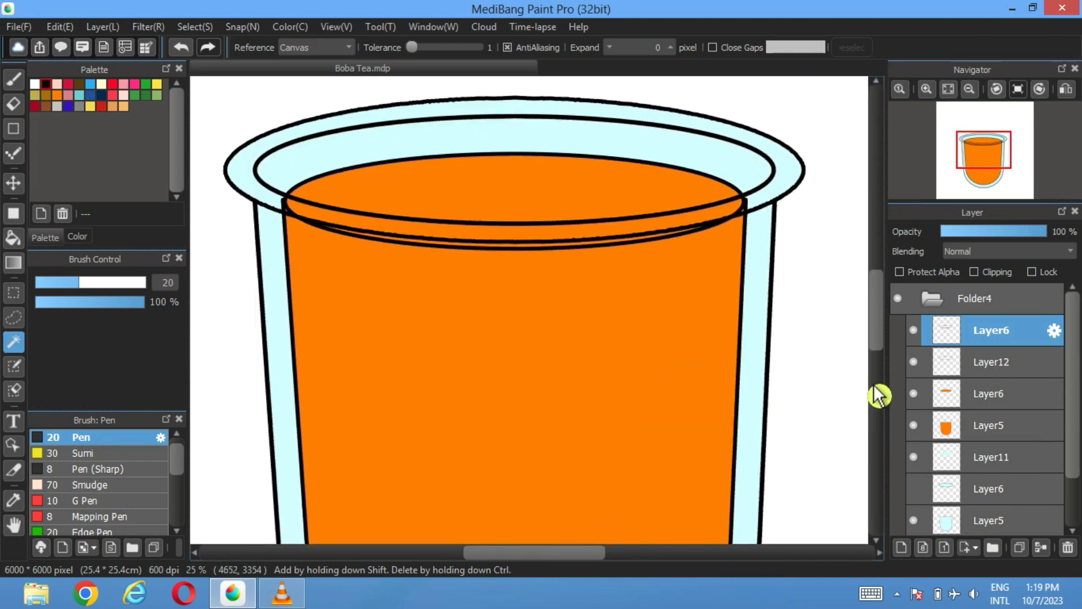
pyautogui.click(1023, 397)
pyautogui.keyDown('shift'); pyautogui.click(1020, 428); pyautogui.keyUp('shift')
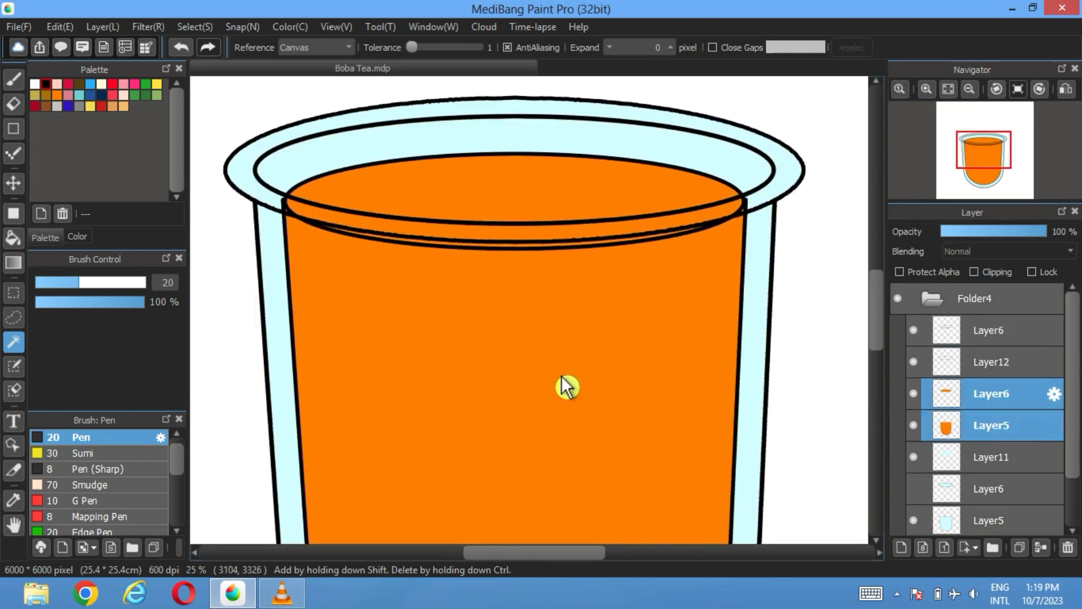
pyautogui.scroll(-2, 564, 387)
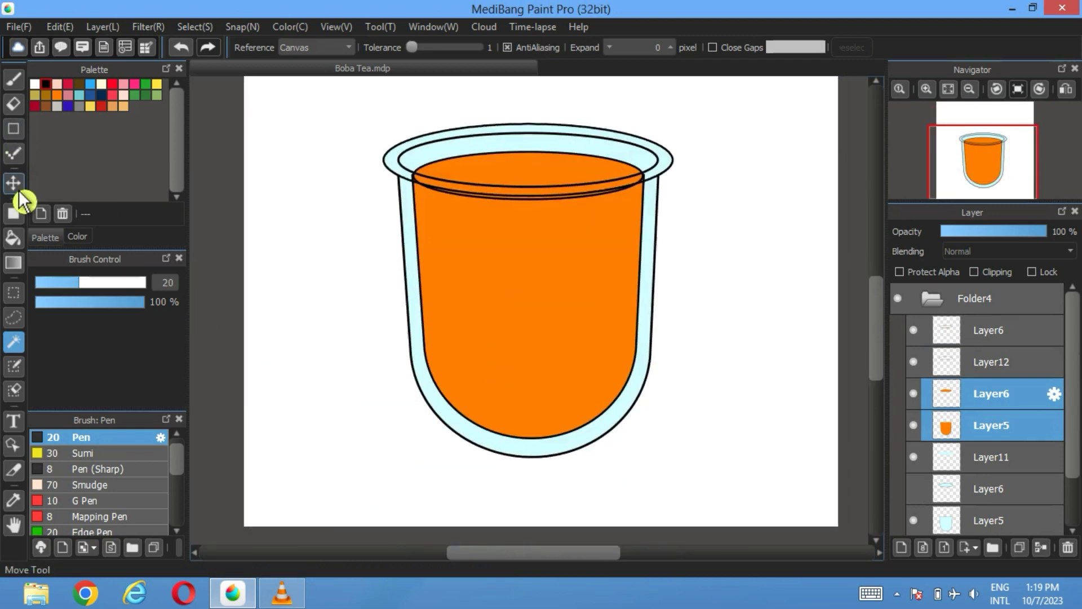
pyautogui.click(13, 184)
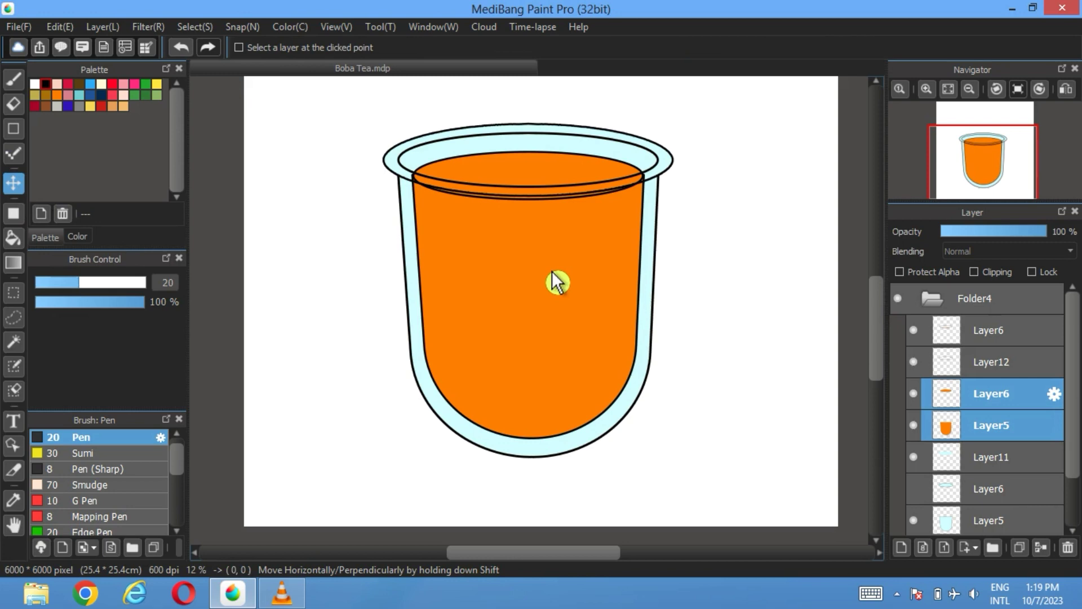
pyautogui.moveTo(553, 272); pyautogui.dragTo(552, 278)
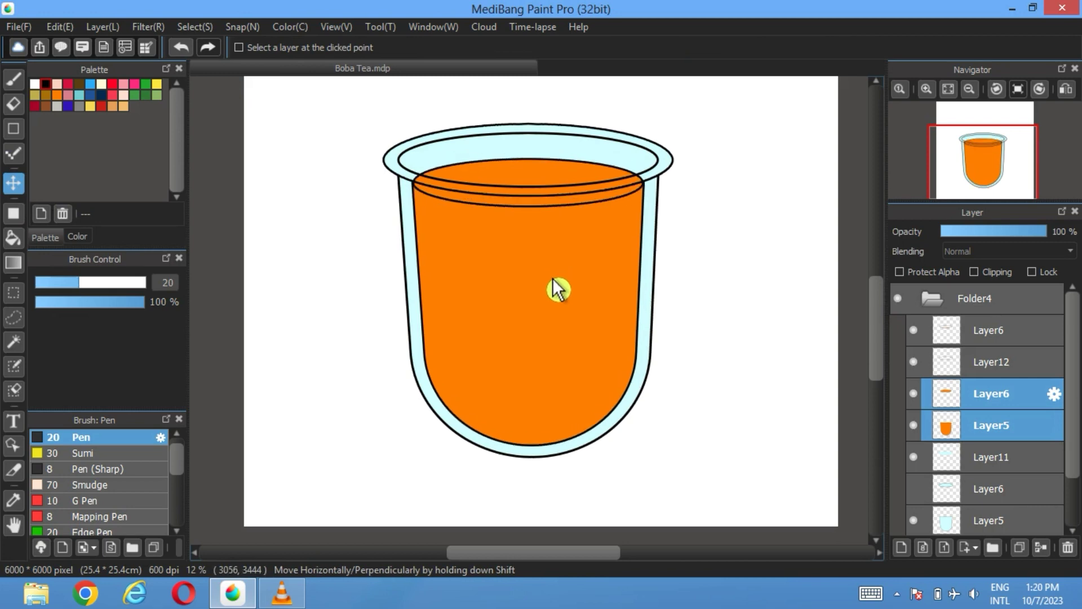
pyautogui.click(914, 361)
pyautogui.click(913, 361)
pyautogui.click(914, 362)
pyautogui.click(914, 361)
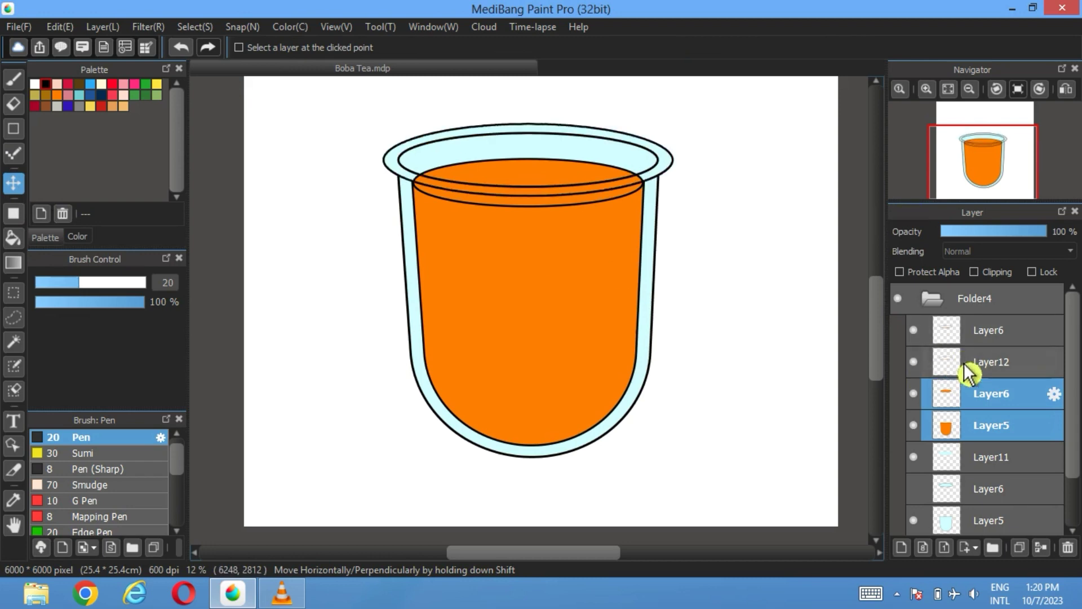
# - On Layer12, set the eraser size to 169 and erase the outer rim line where it crosses the cup's right wall
pyautogui.click(969, 369)
pyautogui.scroll(2, 594, 248)
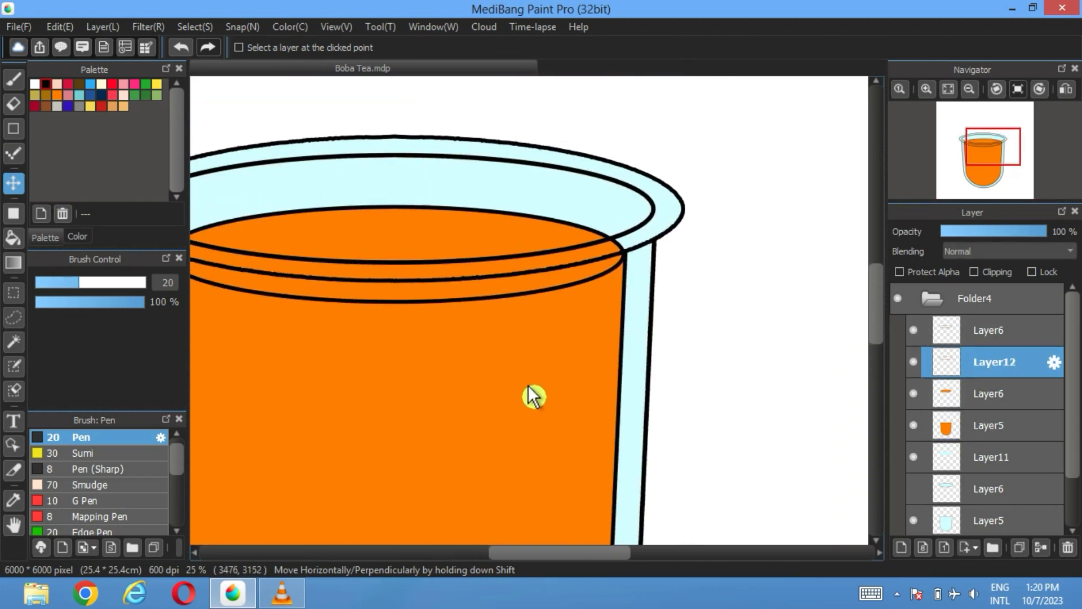
pyautogui.moveTo(425, 358); pyautogui.dragTo(541, 340)
pyautogui.click(14, 104)
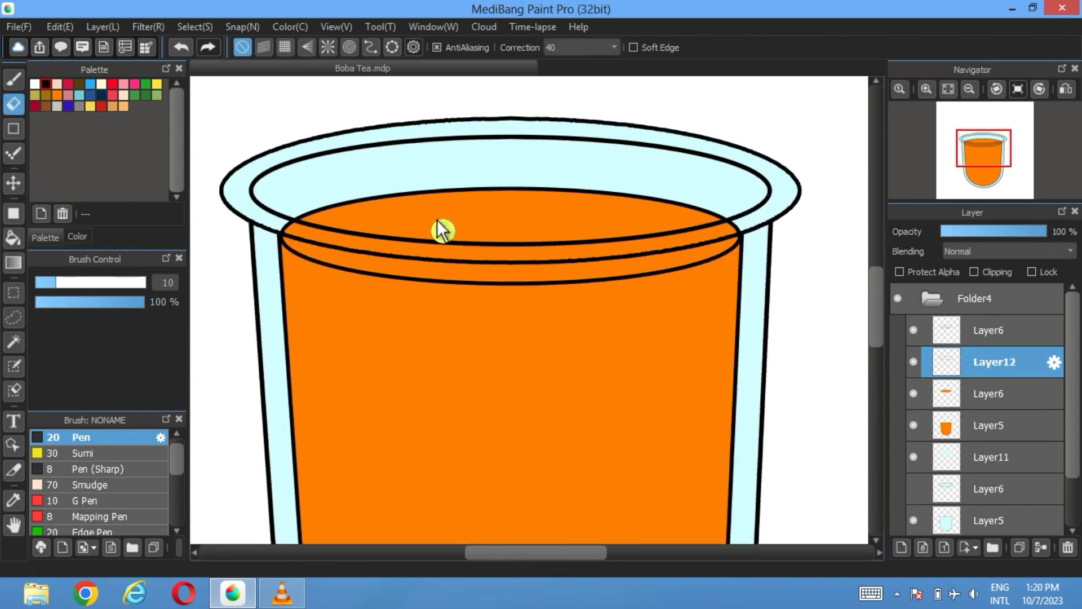
pyautogui.click(120, 283)
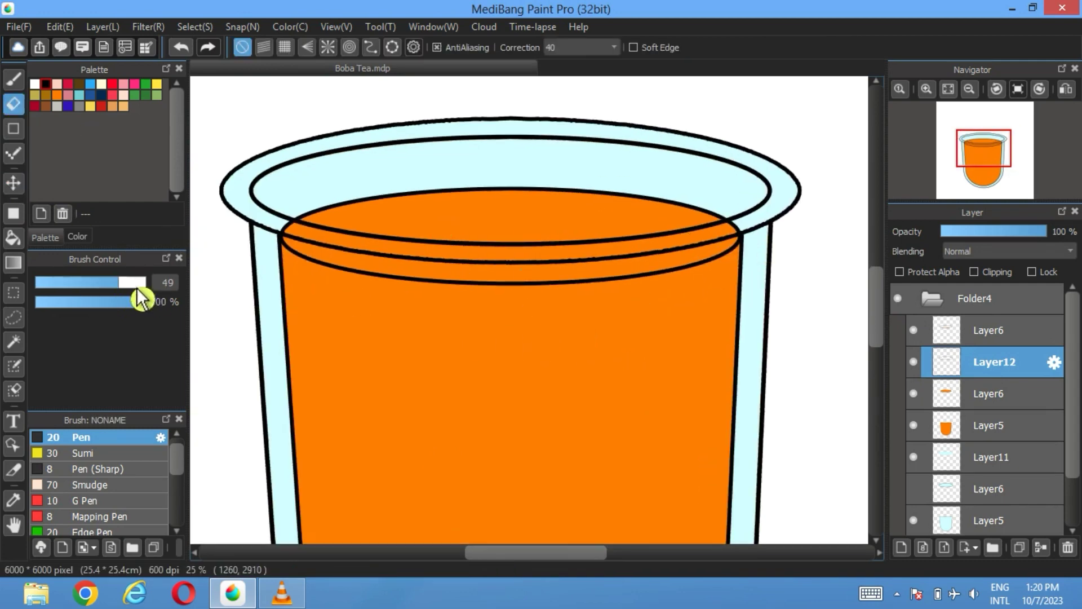
pyautogui.moveTo(138, 288); pyautogui.dragTo(155, 287)
pyautogui.scroll(3, 790, 234)
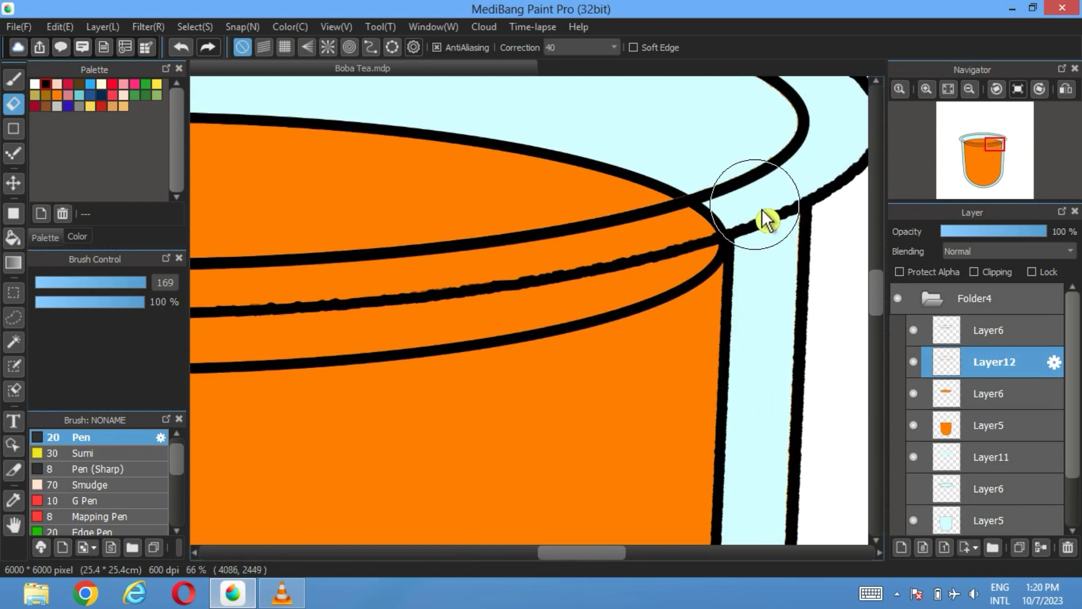
pyautogui.click(762, 220)
pyautogui.scroll(-3, 365, 457)
pyautogui.scroll(-1, 365, 457)
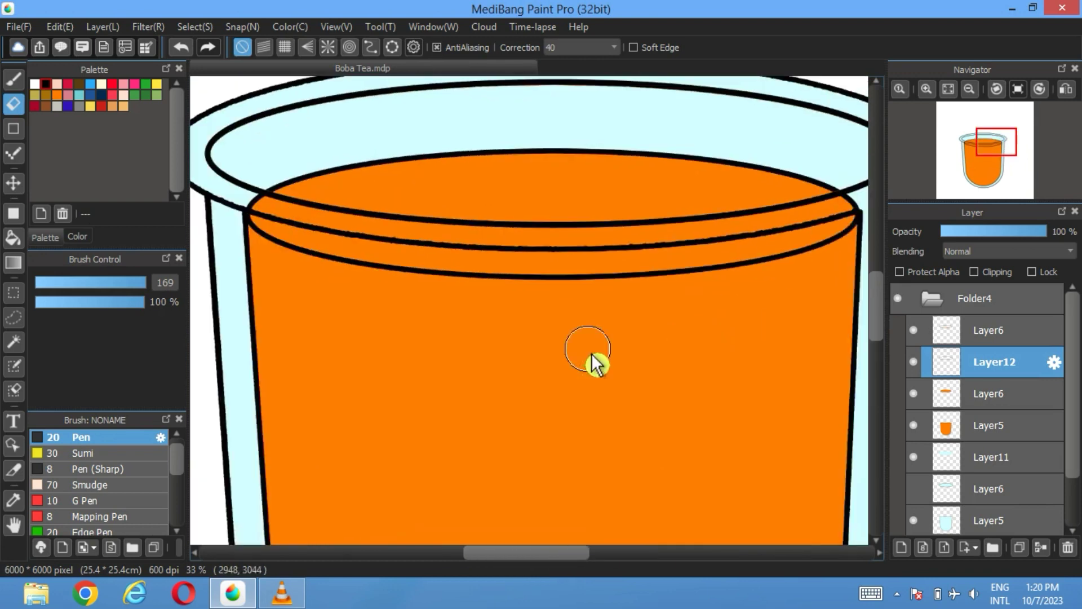
# - Erase Layer12's lower rim line across the cup's left wall and in stretches over the drink, leaving three short dashes
pyautogui.scroll(3, 266, 174)
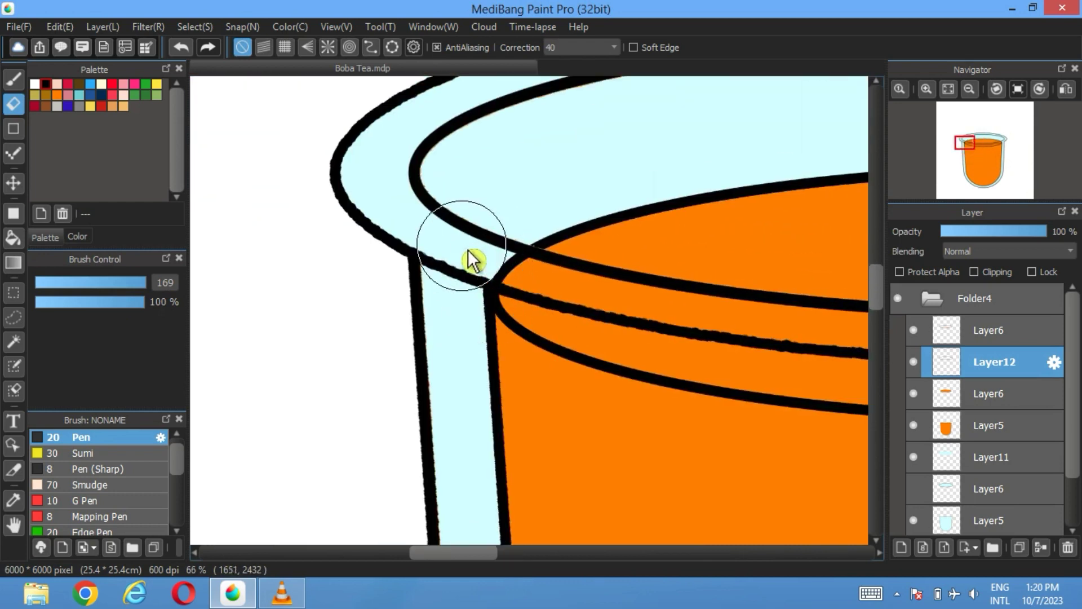
pyautogui.moveTo(475, 270)
pyautogui.mouseDown()
pyautogui.moveTo(605, 336)
pyautogui.moveTo(726, 438)
pyautogui.moveTo(685, 437)
pyautogui.mouseUp()
pyautogui.scroll(-3, 685, 437)
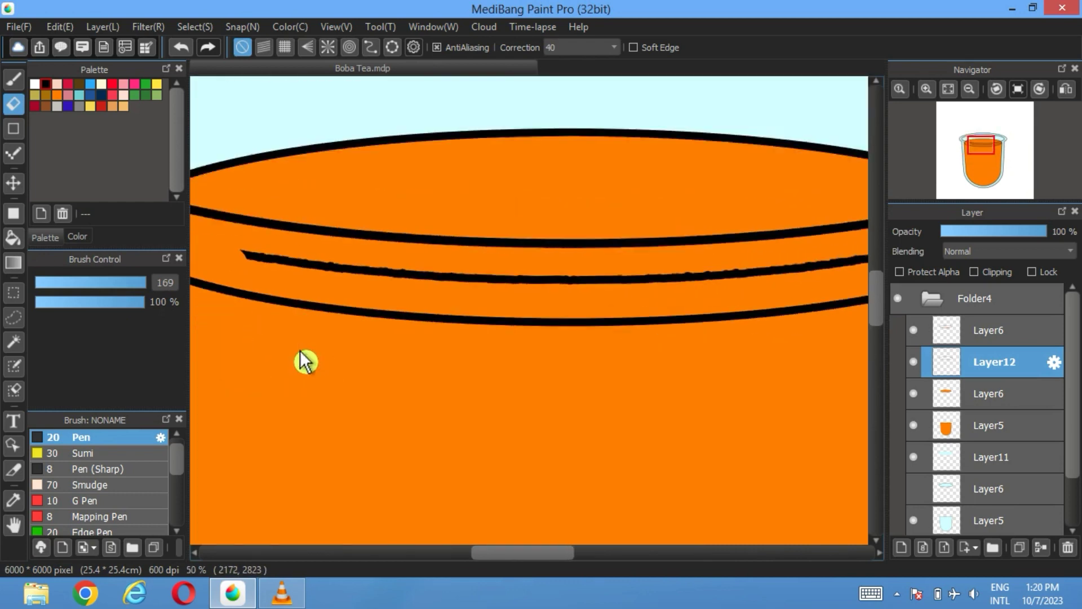
pyautogui.scroll(-1, 415, 401)
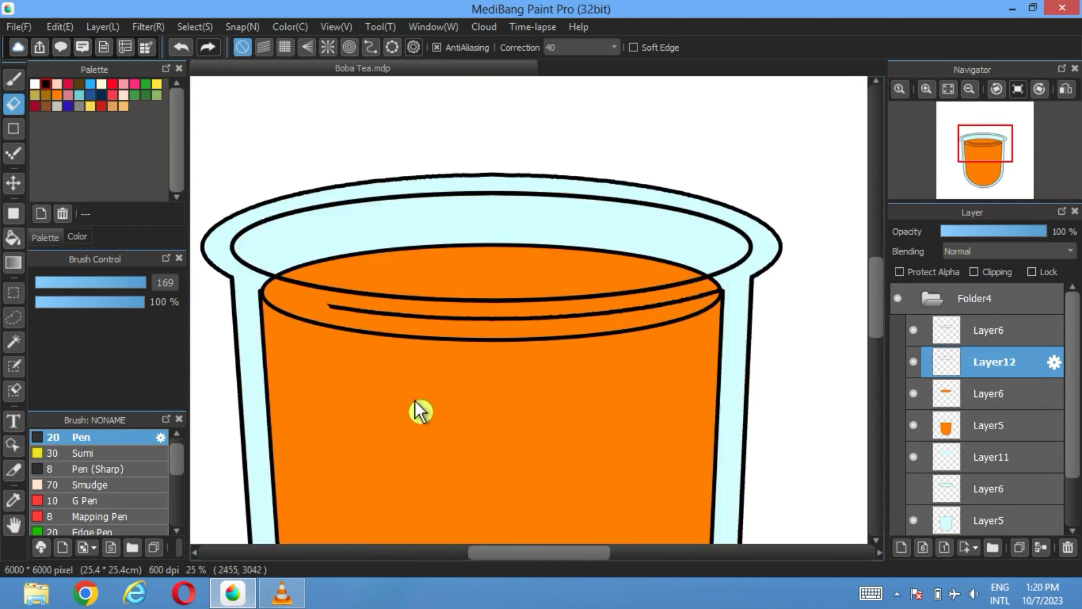
pyautogui.click(720, 294)
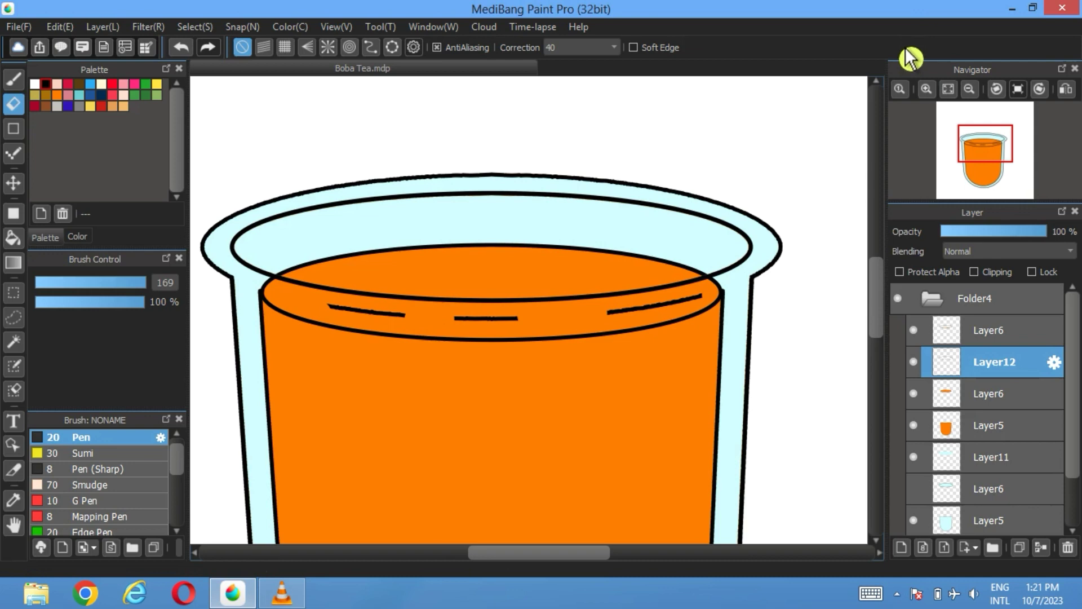
# - Collapse Folder4 and move the whole cup about 461 pixels down the canvas
pyautogui.click(950, 92)
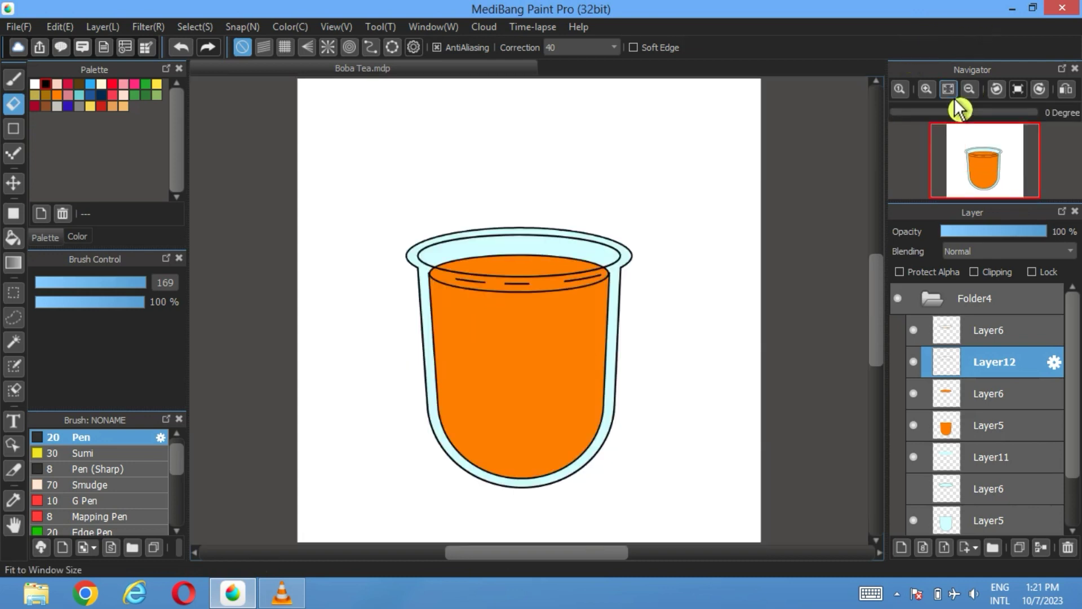
pyautogui.click(933, 299)
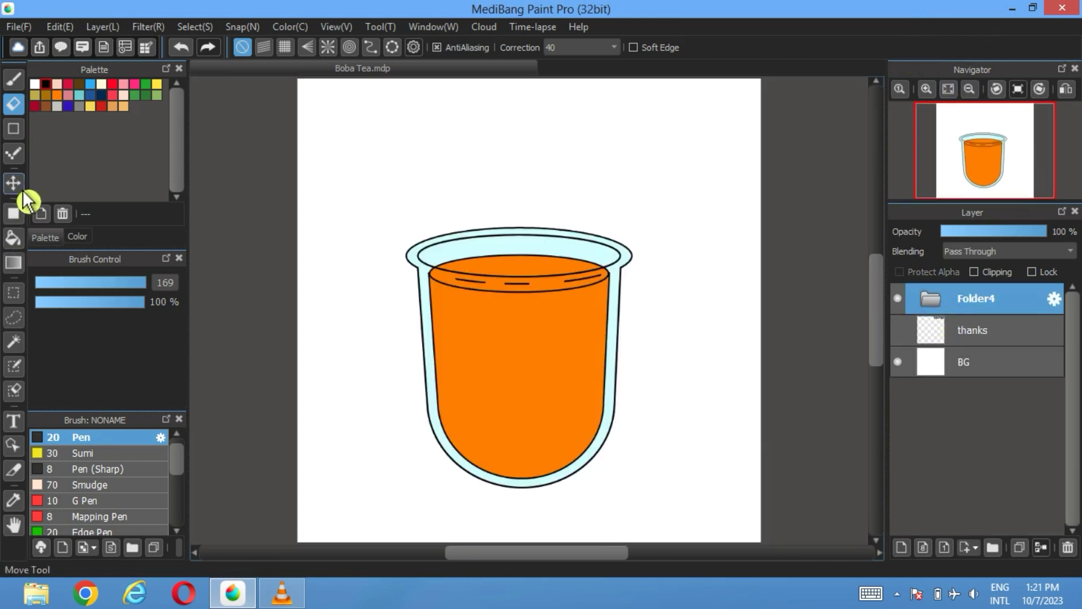
pyautogui.click(15, 187)
pyautogui.moveTo(546, 319); pyautogui.dragTo(546, 356)
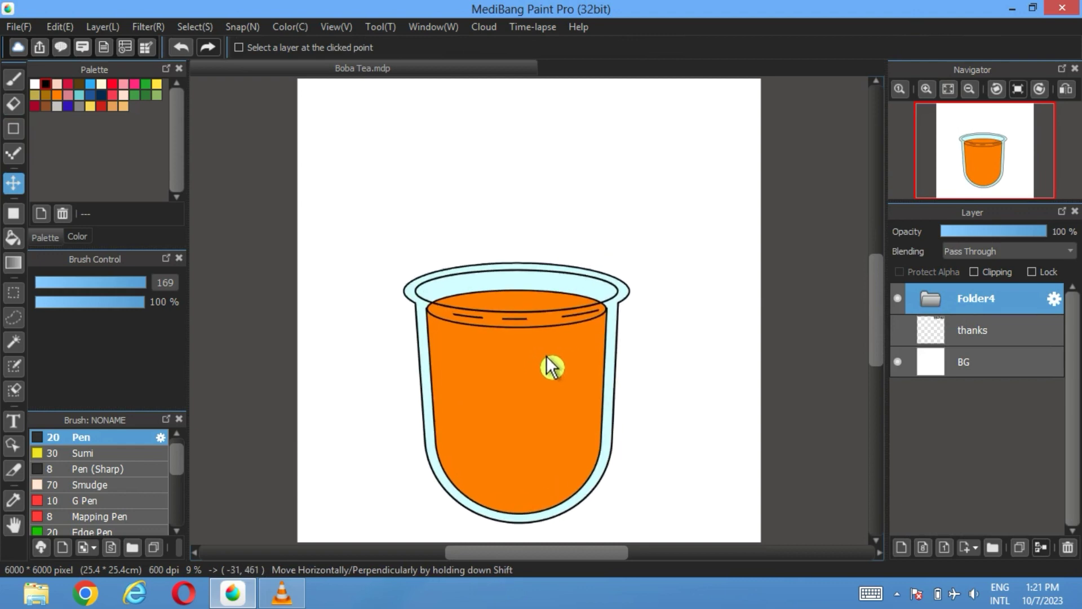
# - On a new layer above the top Layer6, draw a black width-20 circle with constrained proportions, nearly as wide as the rim's inner ellipse
pyautogui.click(932, 308)
pyautogui.click(992, 341)
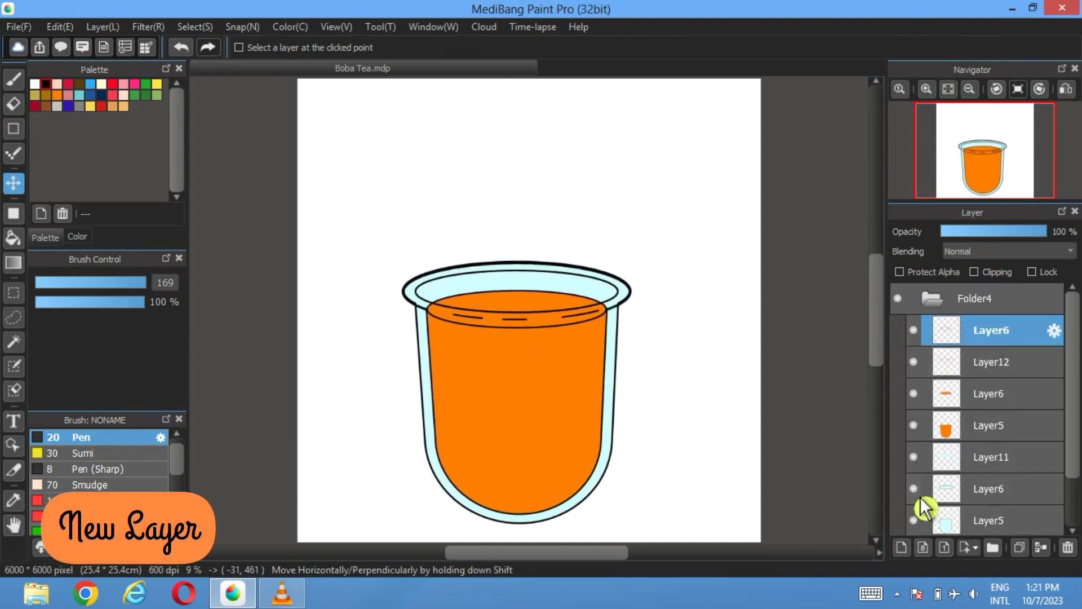
pyautogui.click(901, 547)
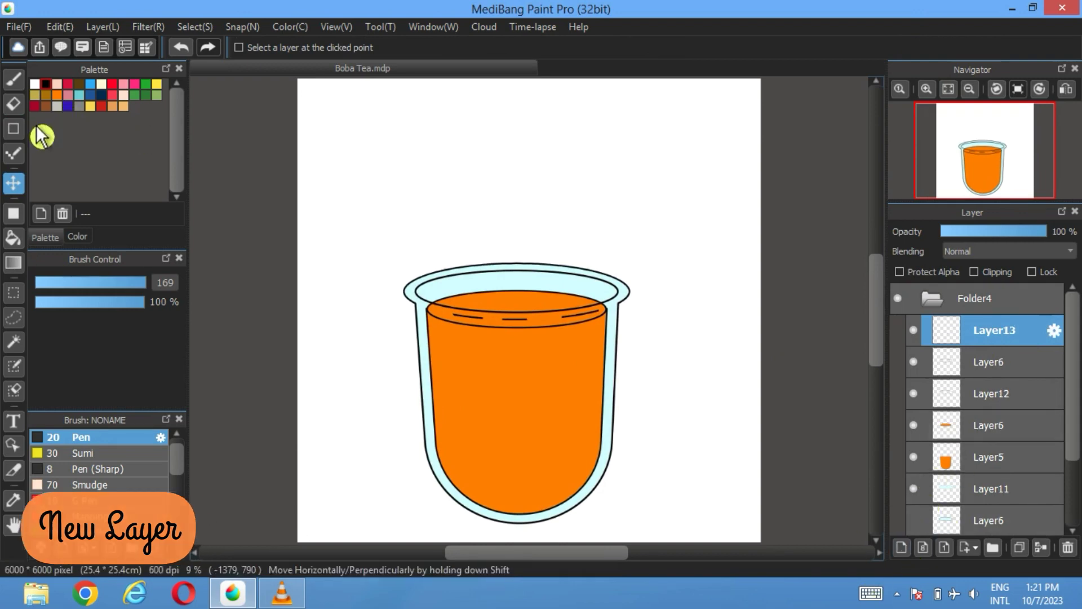
pyautogui.click(14, 128)
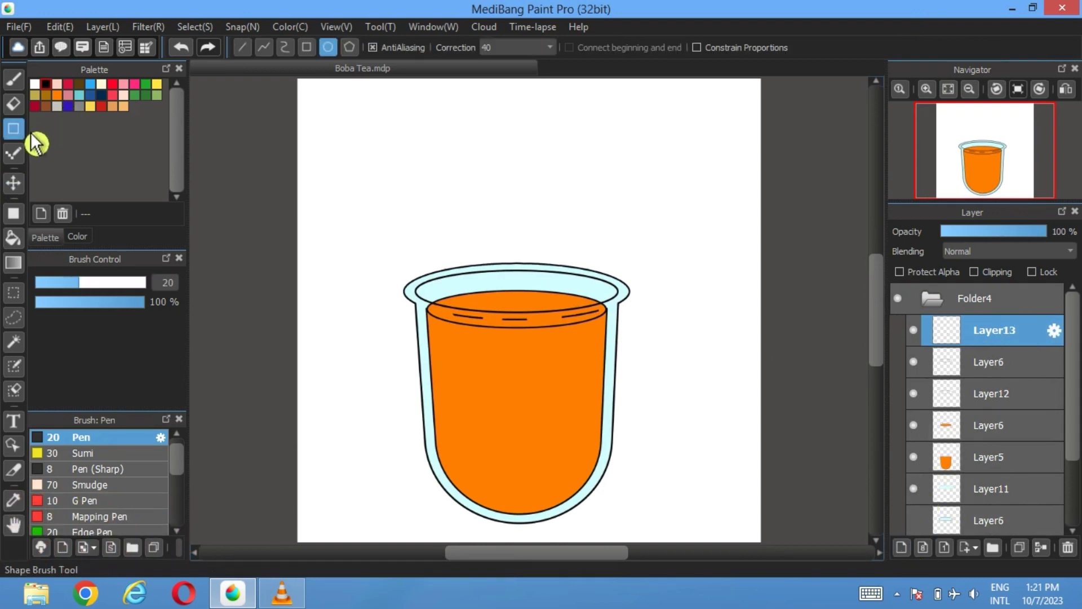
pyautogui.click(697, 47)
pyautogui.scroll(4, 530, 251)
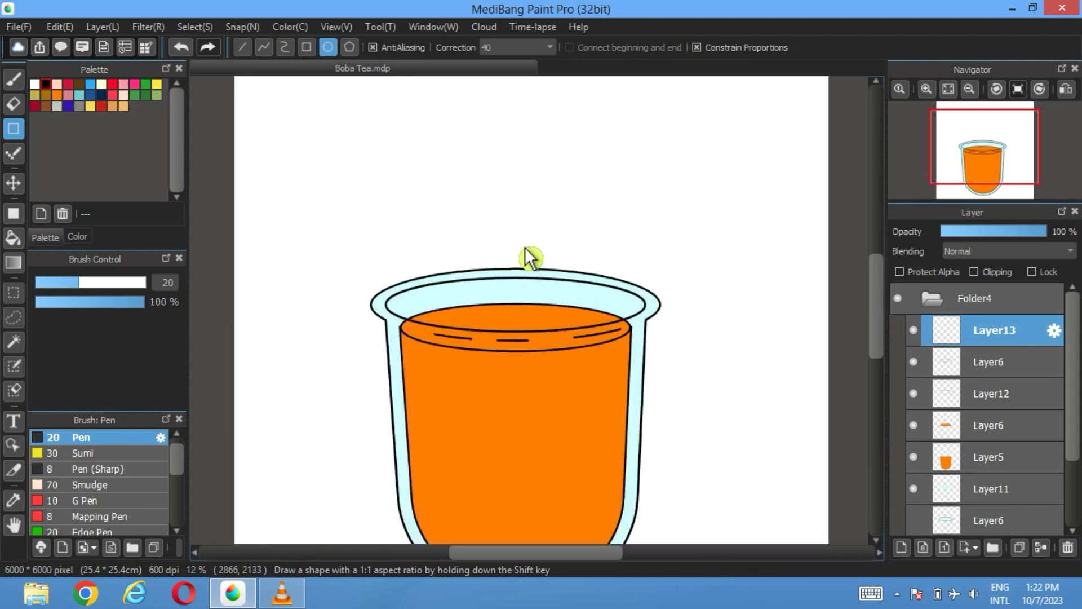
pyautogui.scroll(1, 530, 253)
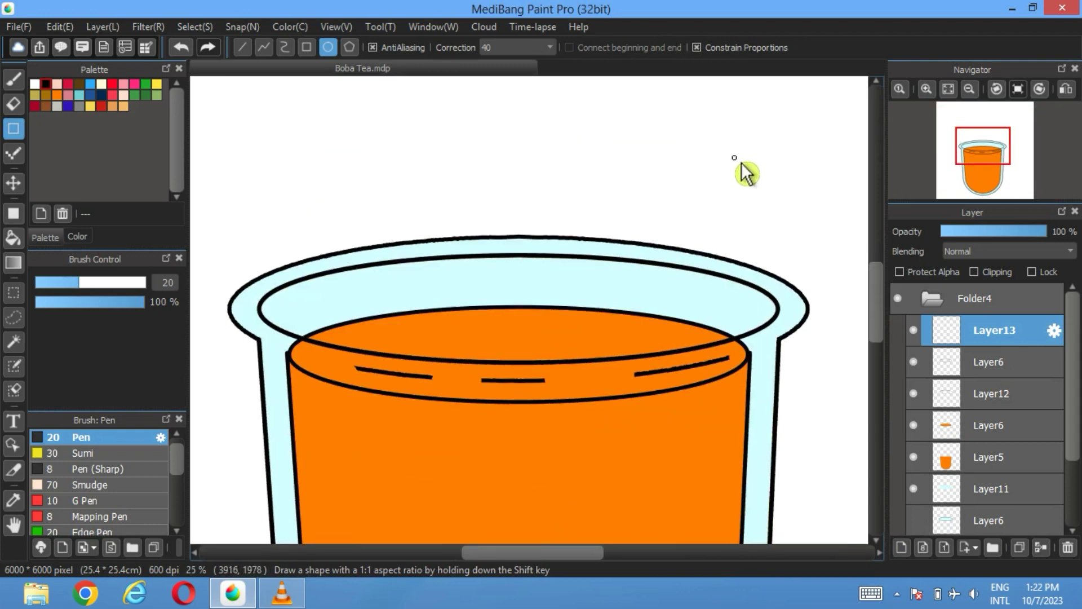
pyautogui.moveTo(742, 162); pyautogui.dragTo(313, 279)
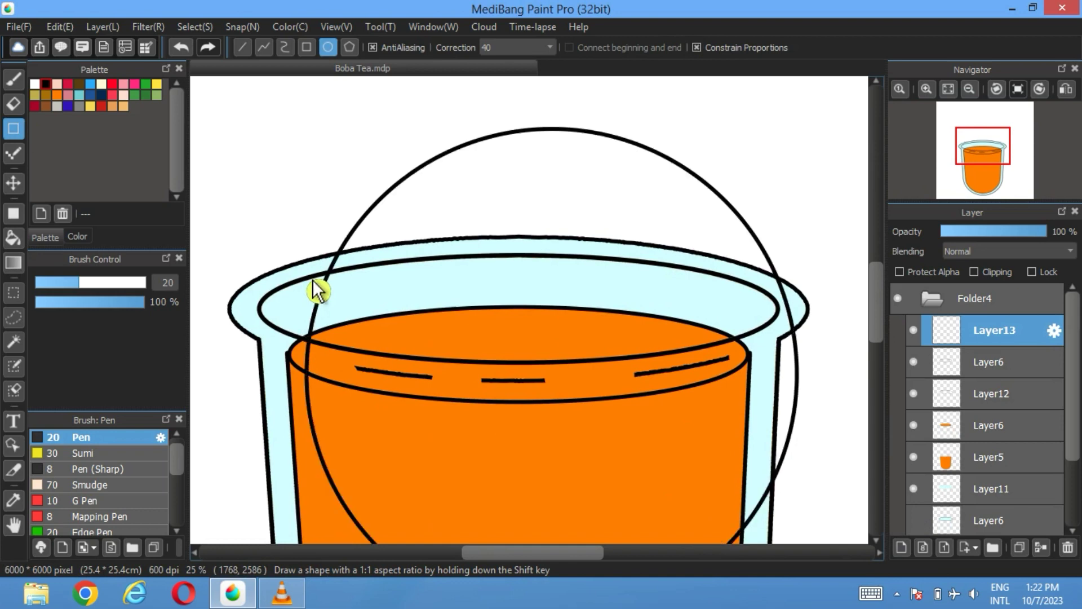
# - Center the circle on Layer13 over the cup's rim and enlarge it slightly with Transform to about the inner rim's width
pyautogui.click(14, 184)
pyautogui.moveTo(623, 357); pyautogui.dragTo(597, 285)
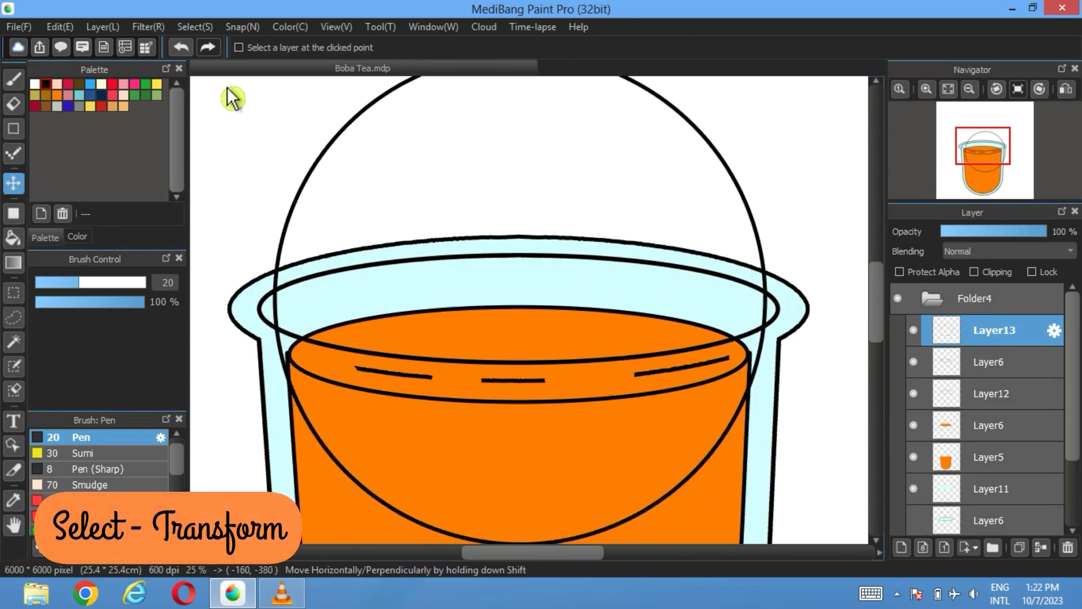
pyautogui.click(195, 26)
pyautogui.click(220, 224)
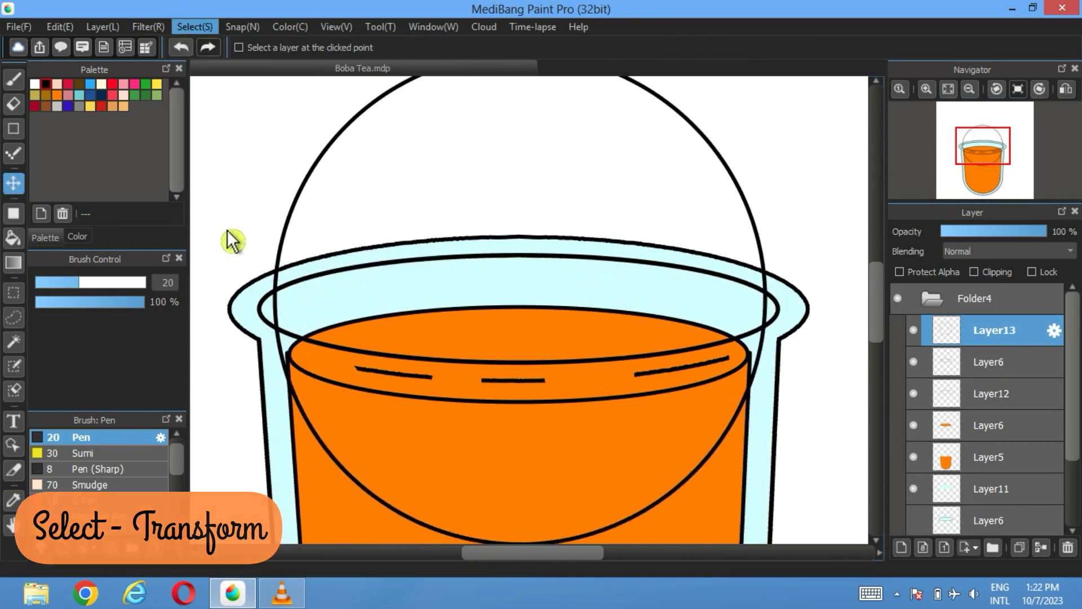
pyautogui.scroll(1, 543, 331)
pyautogui.scroll(-2, 544, 331)
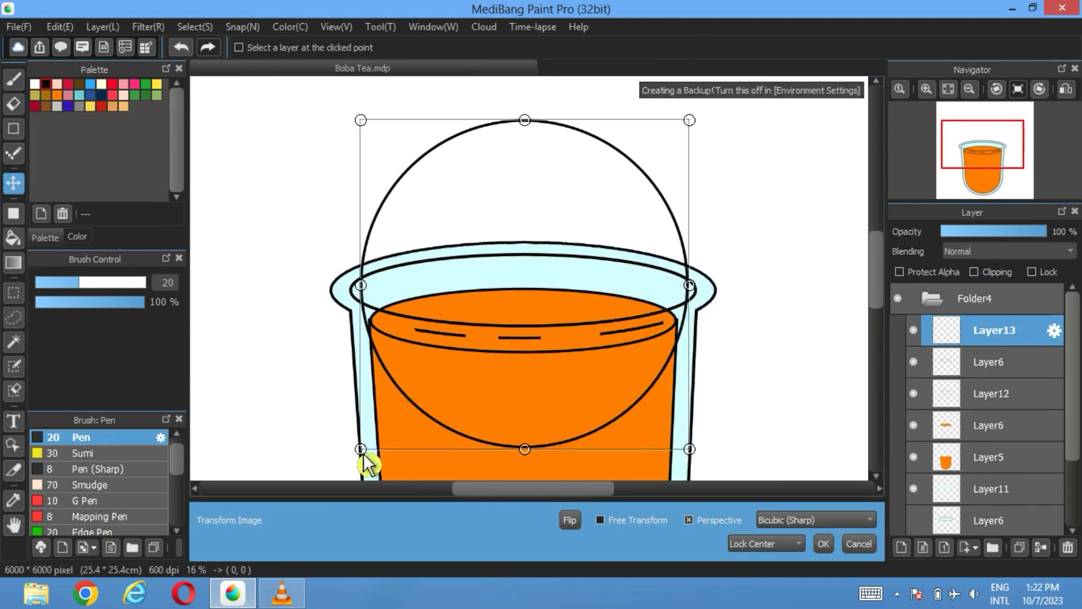
pyautogui.moveTo(363, 454); pyautogui.dragTo(355, 459)
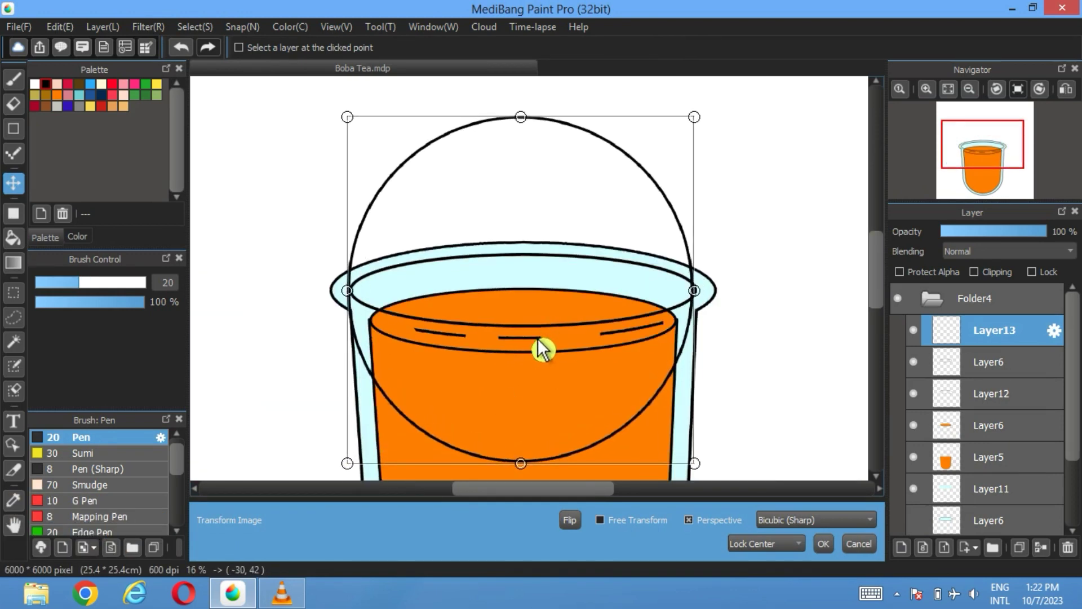
# - Fine-tune the circle's width and position so its sides meet both ends of the inner rim ellipse, and apply the transform
pyautogui.scroll(1, 540, 340)
pyautogui.hscroll(-3, 726, 298)
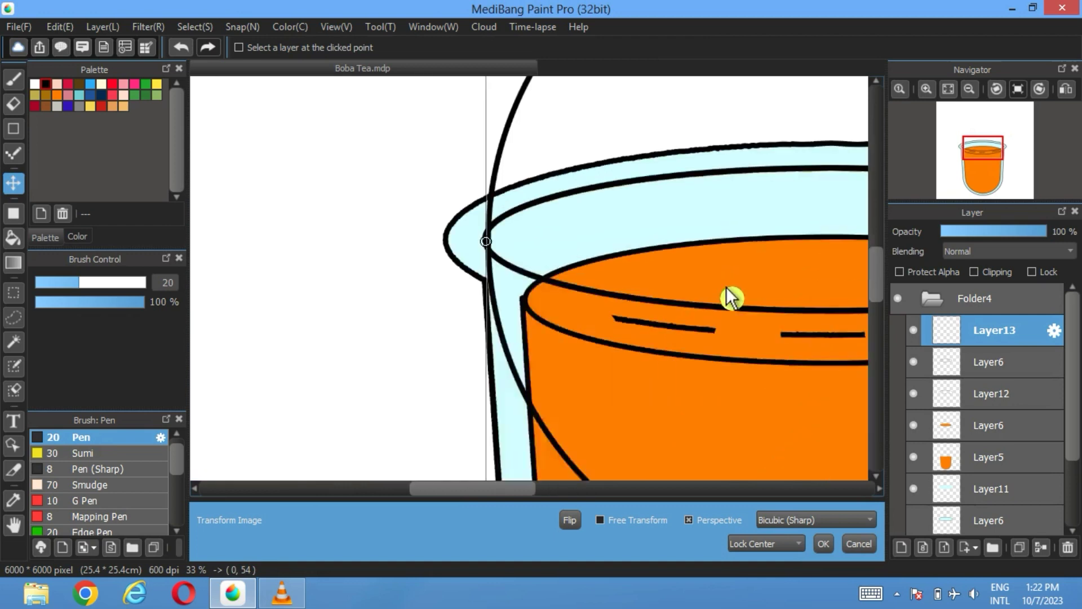
pyautogui.hscroll(3, 503, 283)
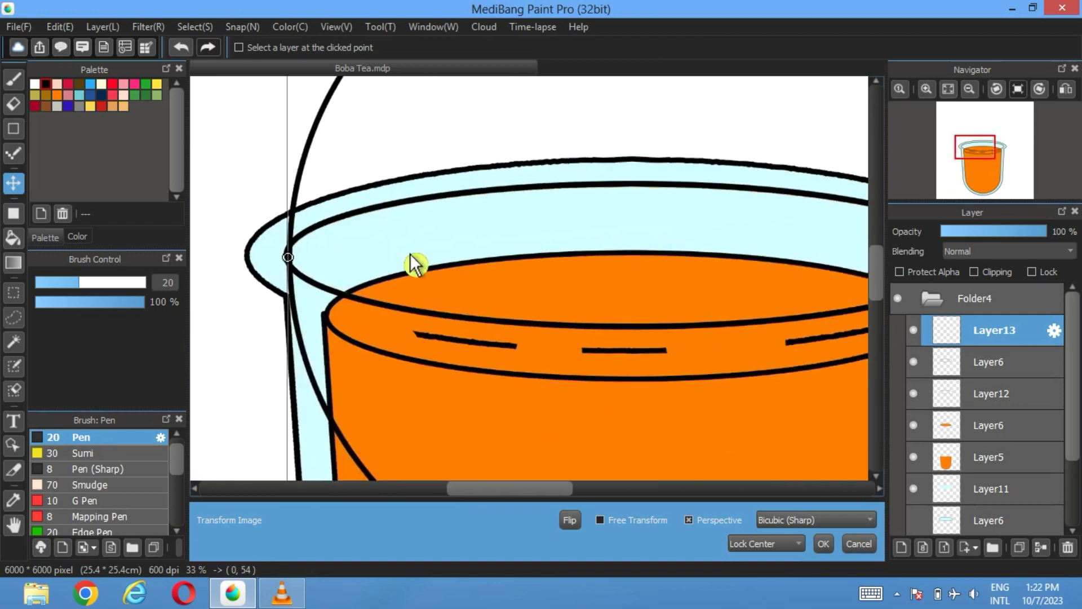
pyautogui.hscroll(3, 415, 264)
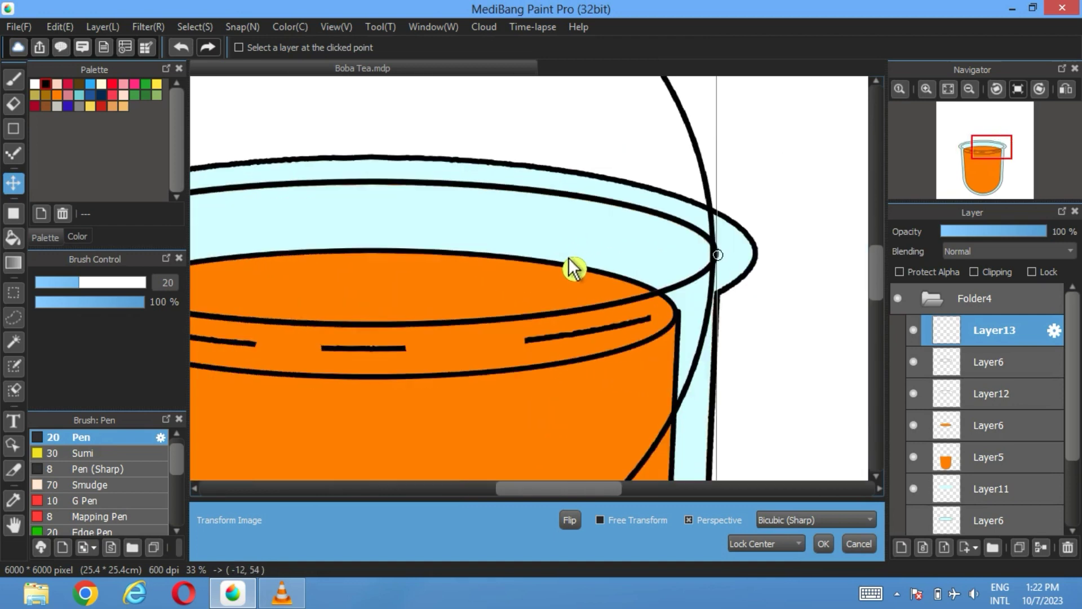
pyautogui.moveTo(718, 255); pyautogui.dragTo(723, 257)
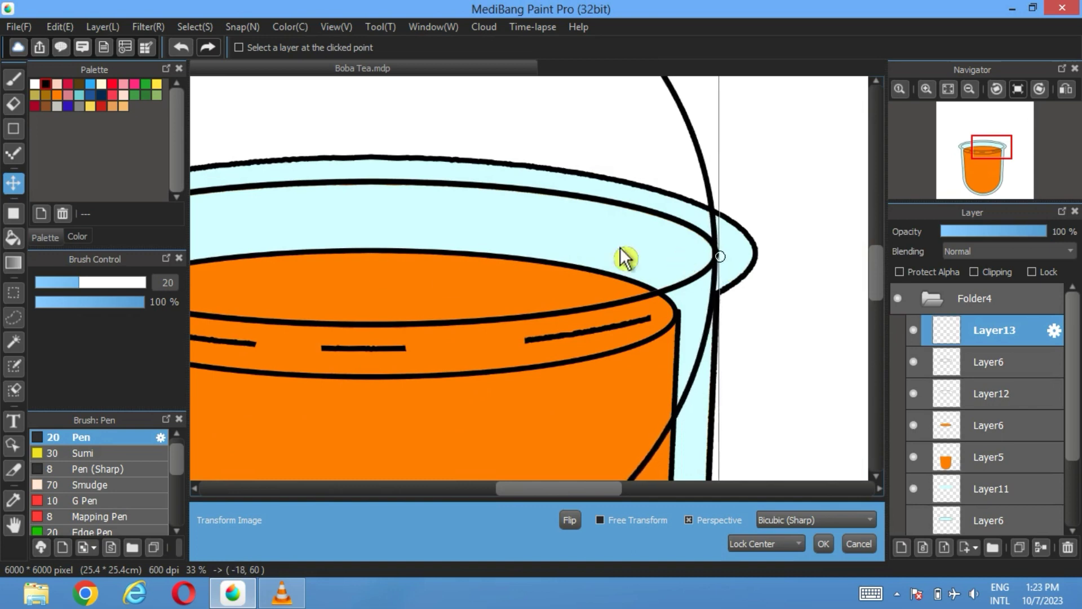
pyautogui.hscroll(-3, 619, 248)
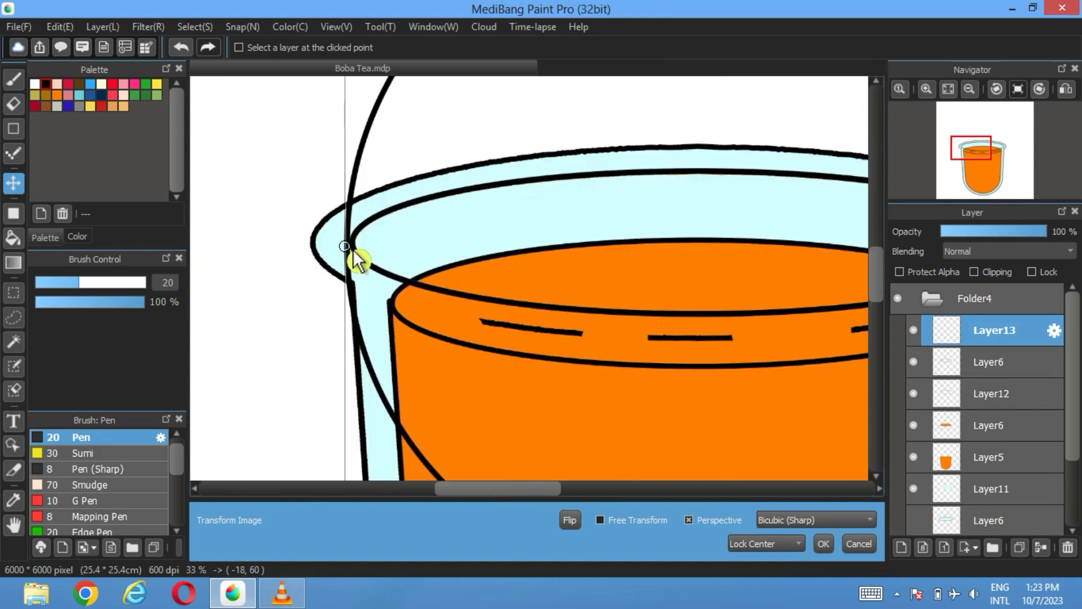
pyautogui.moveTo(357, 261); pyautogui.dragTo(362, 259)
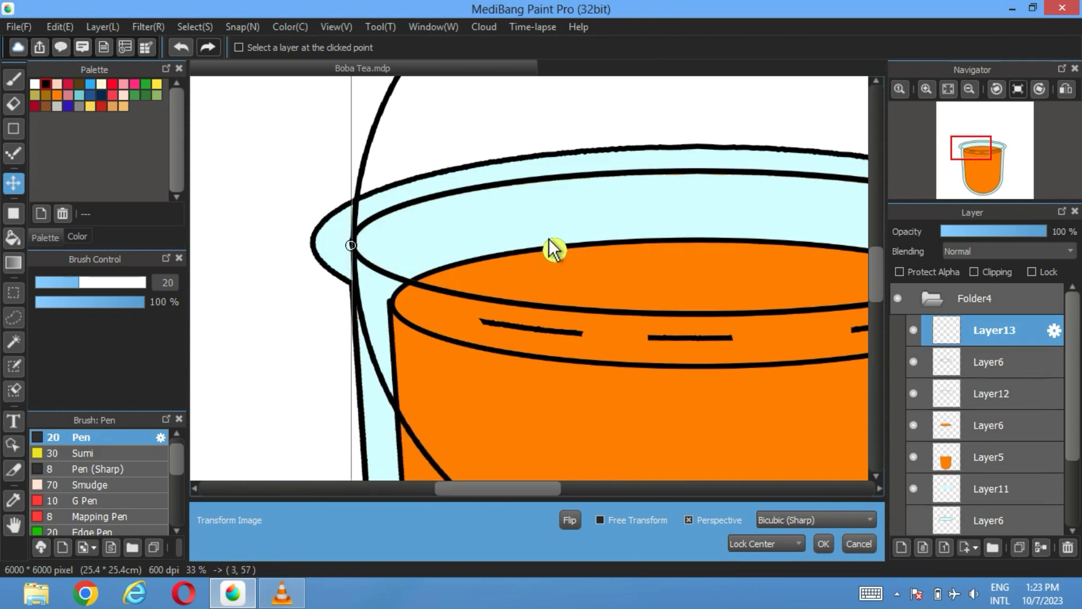
pyautogui.hscroll(3, 620, 257)
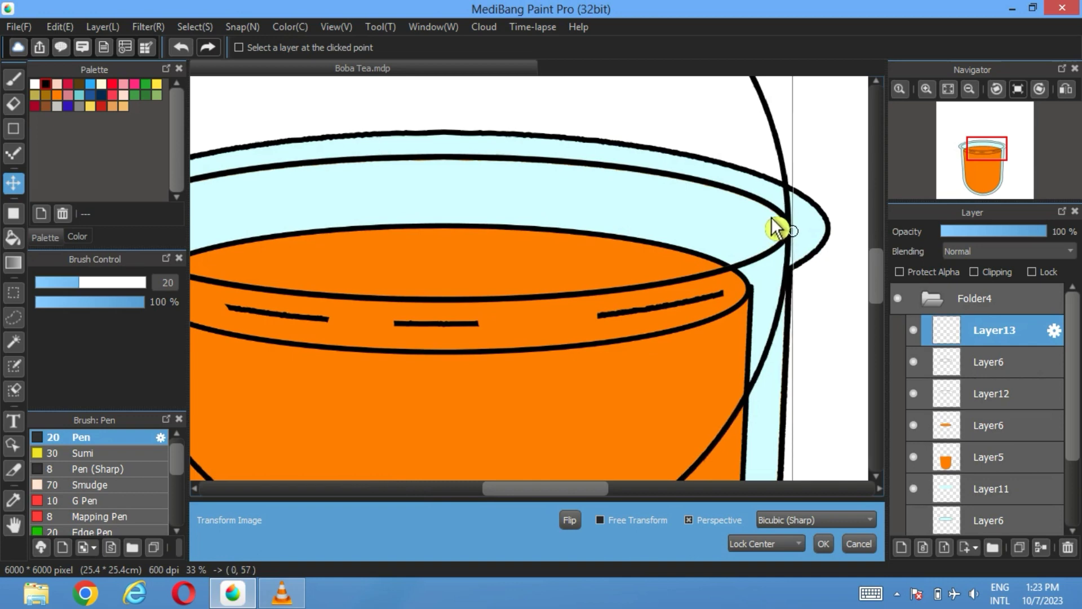
pyautogui.moveTo(370, 273); pyautogui.dragTo(633, 273)
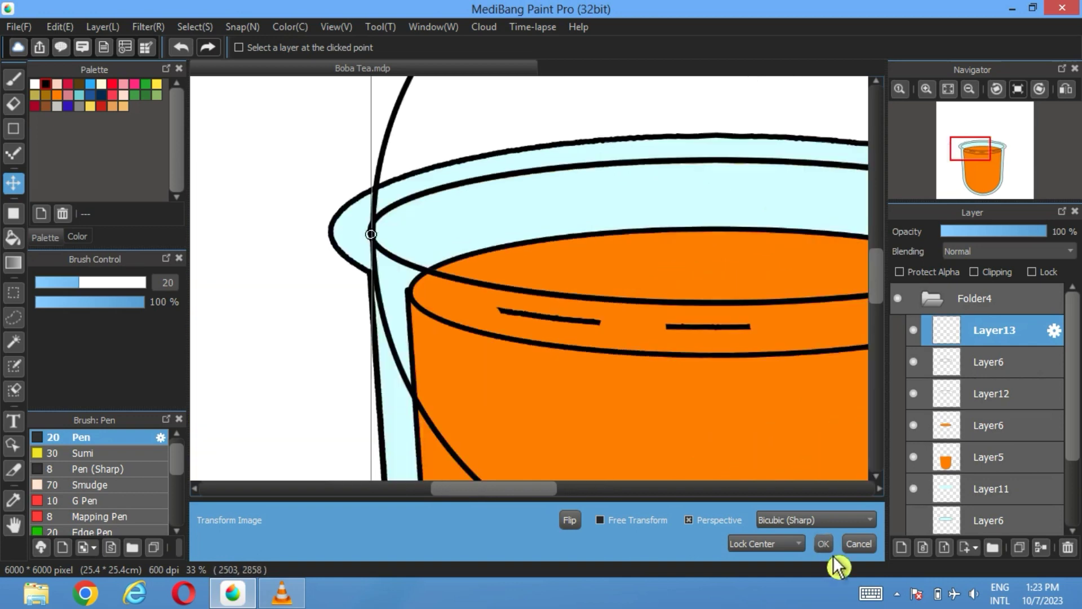
pyautogui.click(949, 89)
pyautogui.click(824, 544)
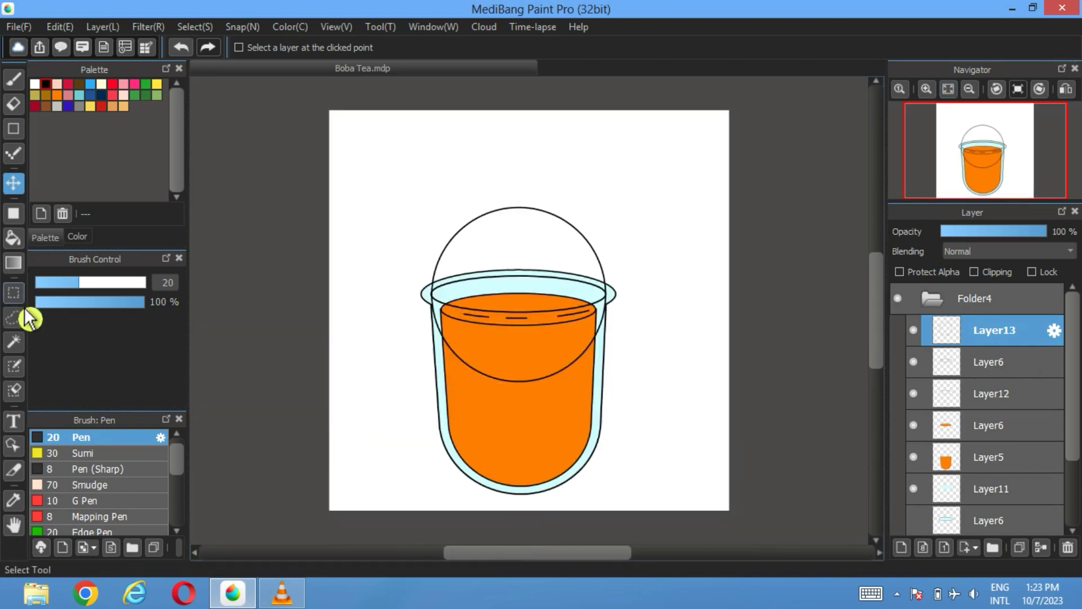
# - Cut the part of the circle below the rim using a rectangular selection, leaving a dome above the cup, and clear the selection
pyautogui.click(16, 294)
pyautogui.moveTo(406, 432); pyautogui.dragTo(657, 307)
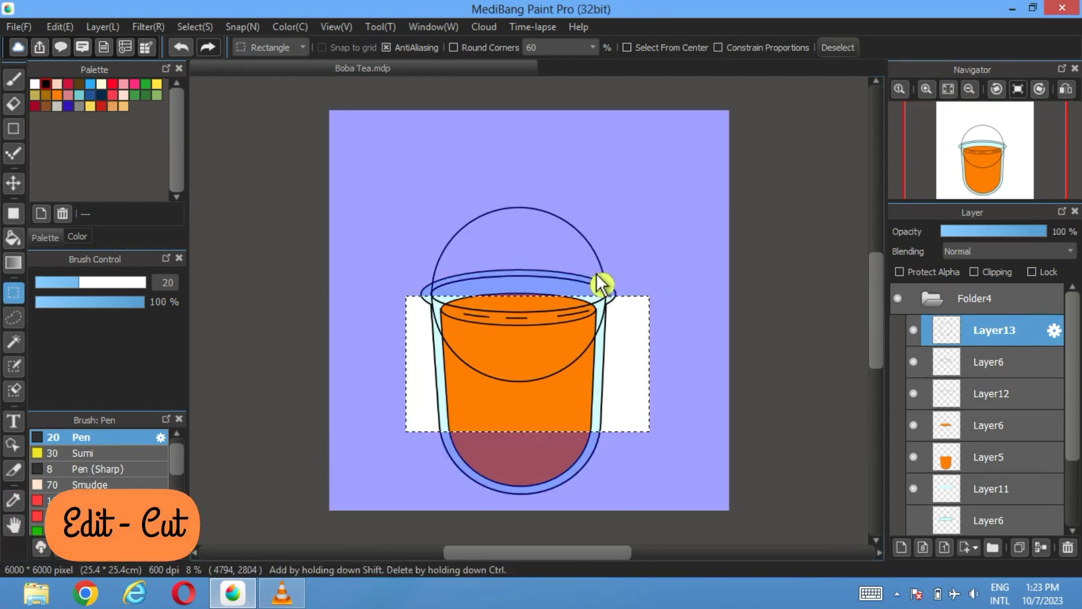
pyautogui.click(59, 27)
pyautogui.click(83, 100)
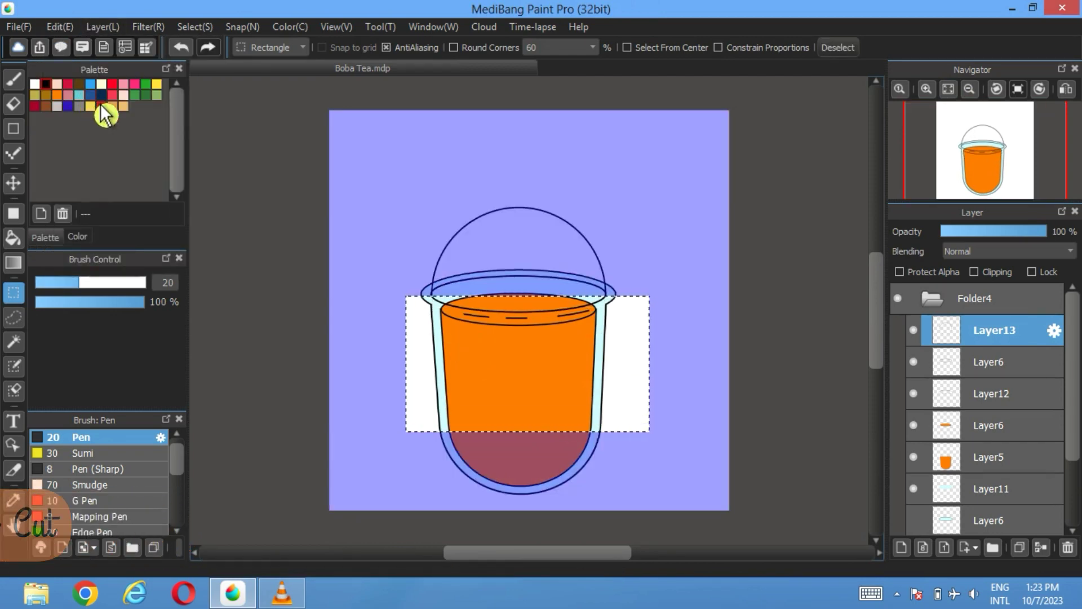
pyautogui.click(842, 48)
pyautogui.scroll(5, 513, 369)
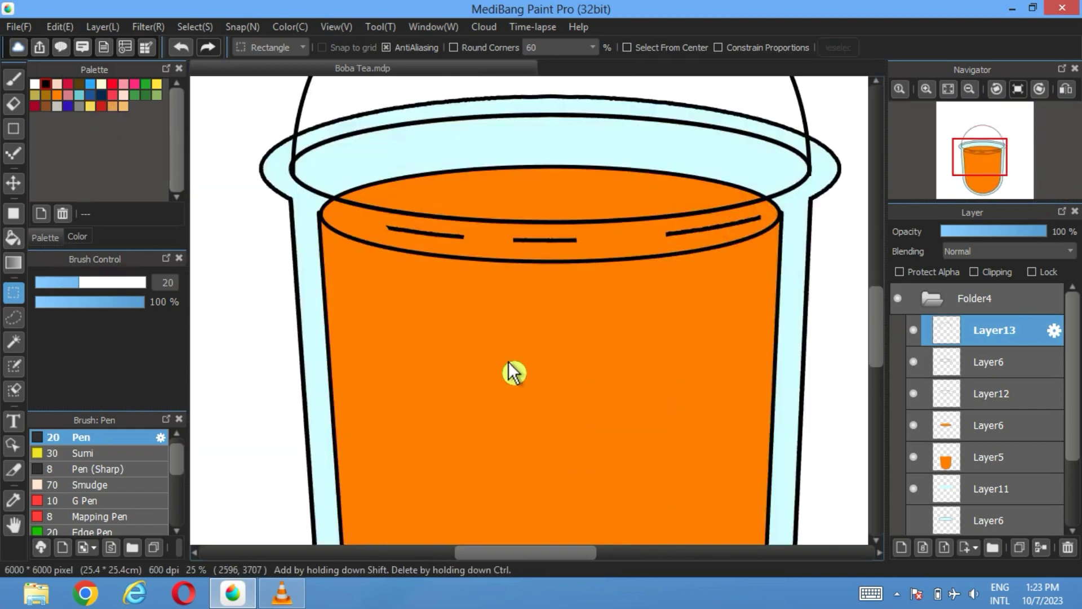
pyautogui.scroll(5, 415, 285)
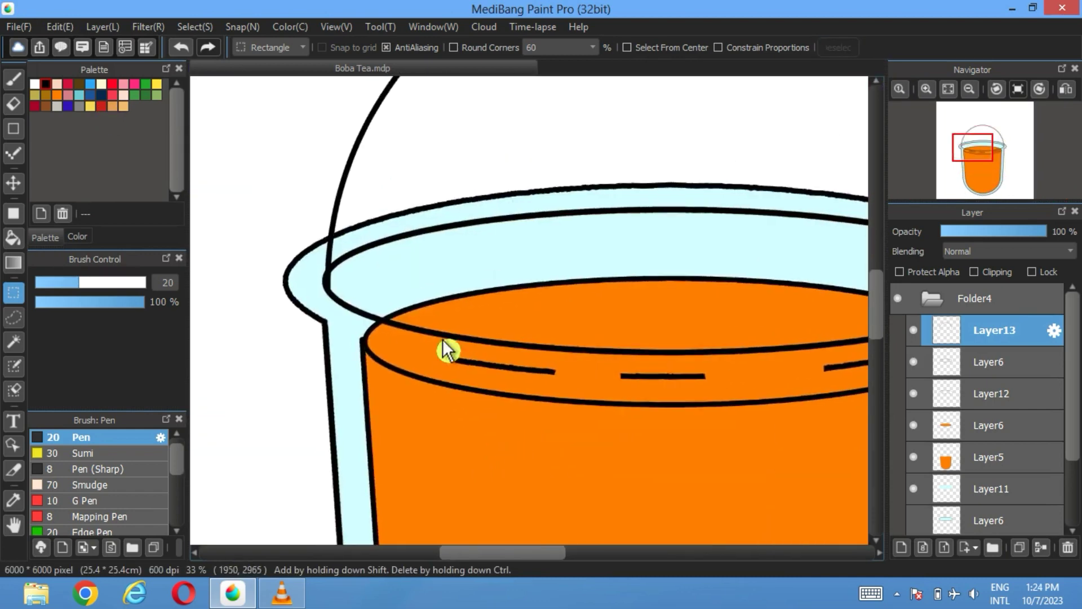
# - Cut the sliver of the inner rim ellipse on the top Layer6 that sticks out past the dome's left end, and clear the selection
pyautogui.click(13, 104)
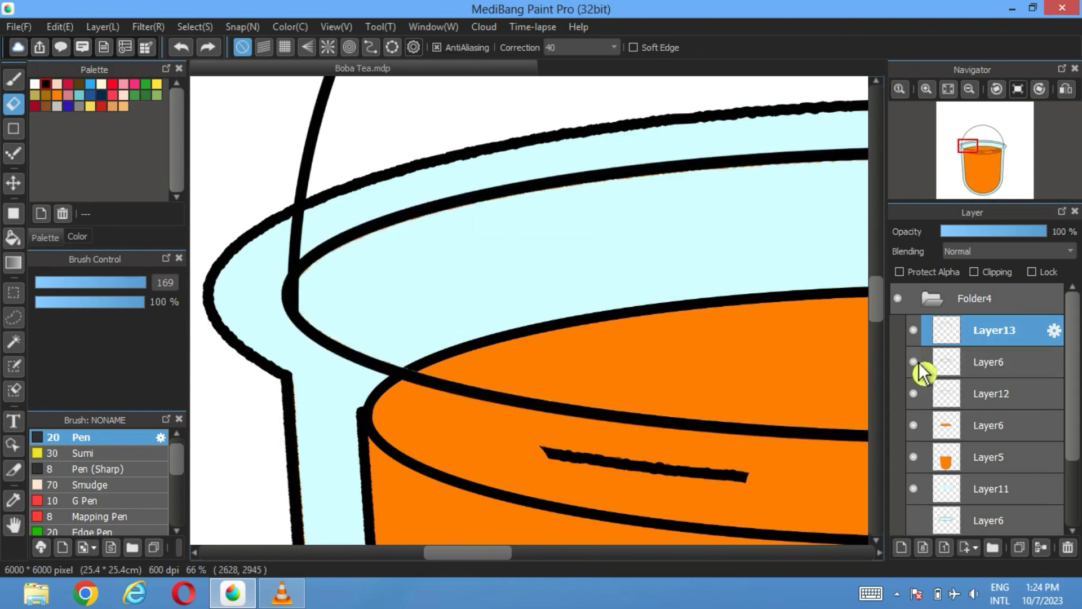
pyautogui.click(13, 292)
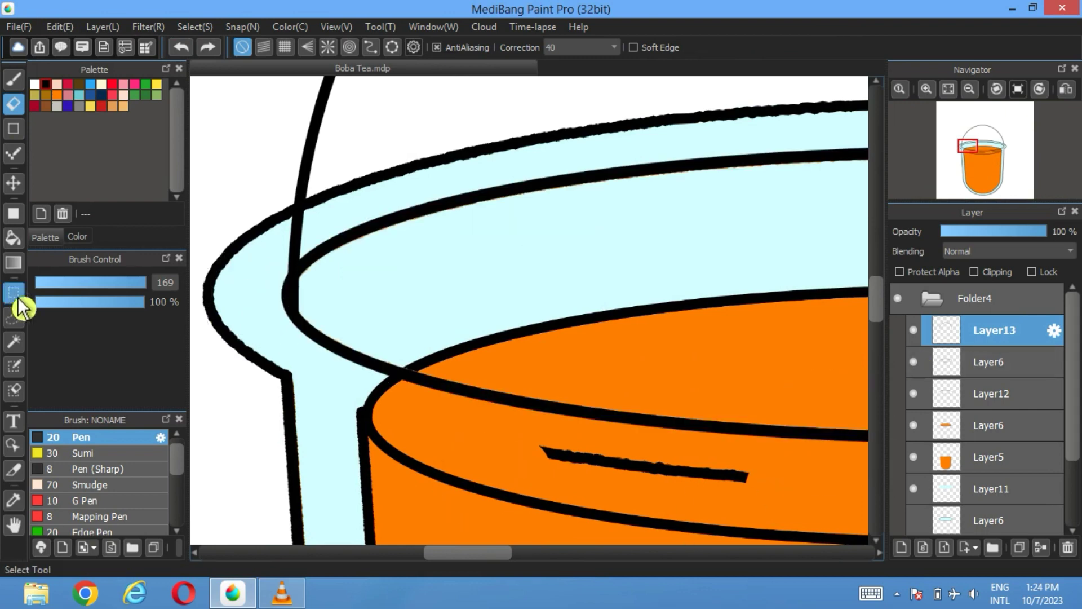
pyautogui.moveTo(239, 242); pyautogui.dragTo(296, 334)
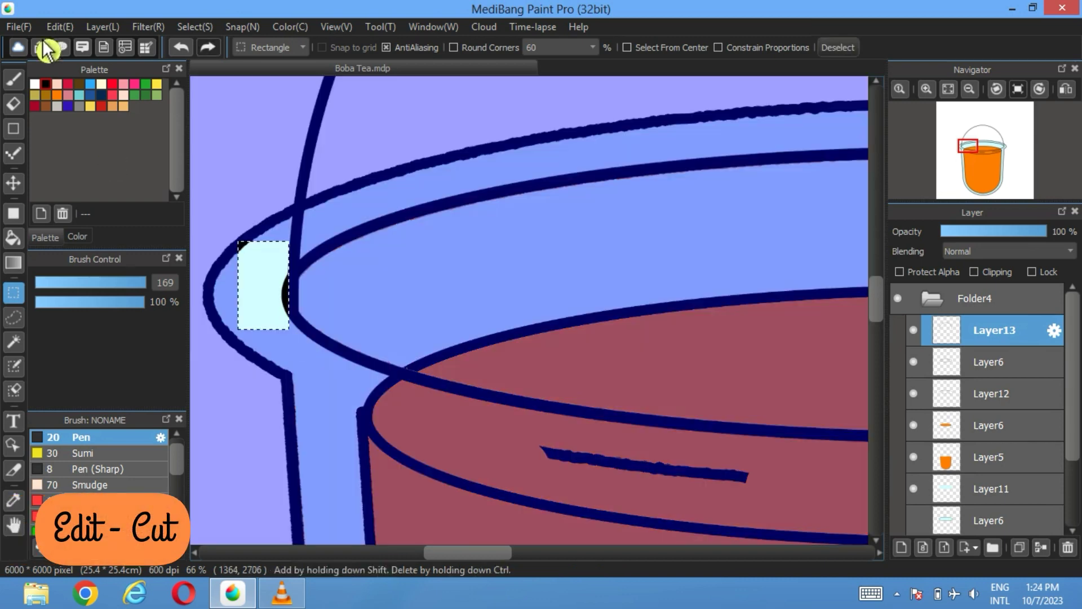
pyautogui.click(59, 27)
pyautogui.click(73, 88)
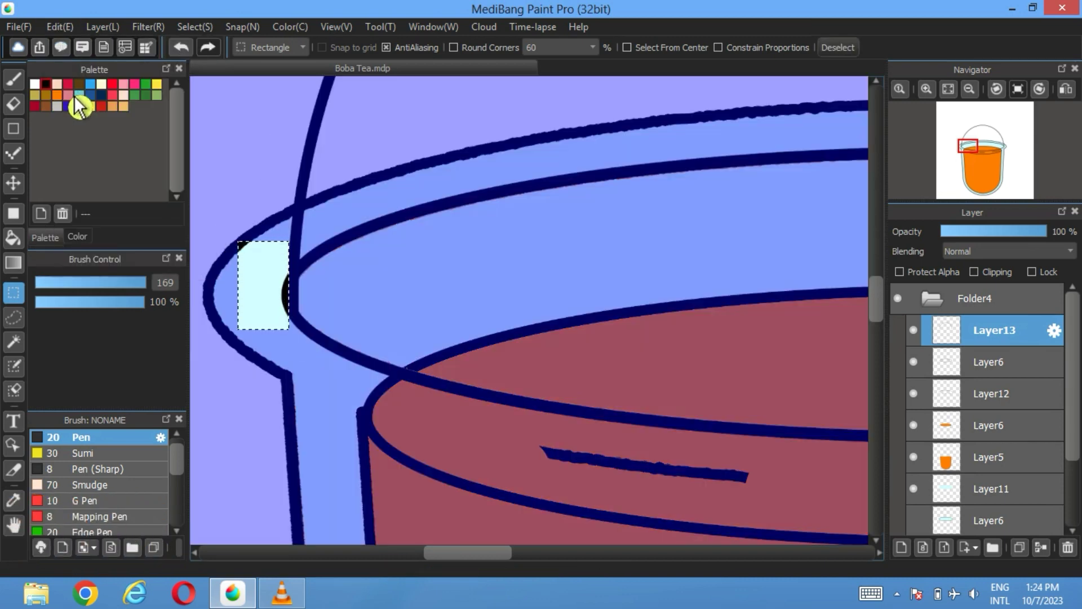
pyautogui.click(964, 372)
pyautogui.click(59, 28)
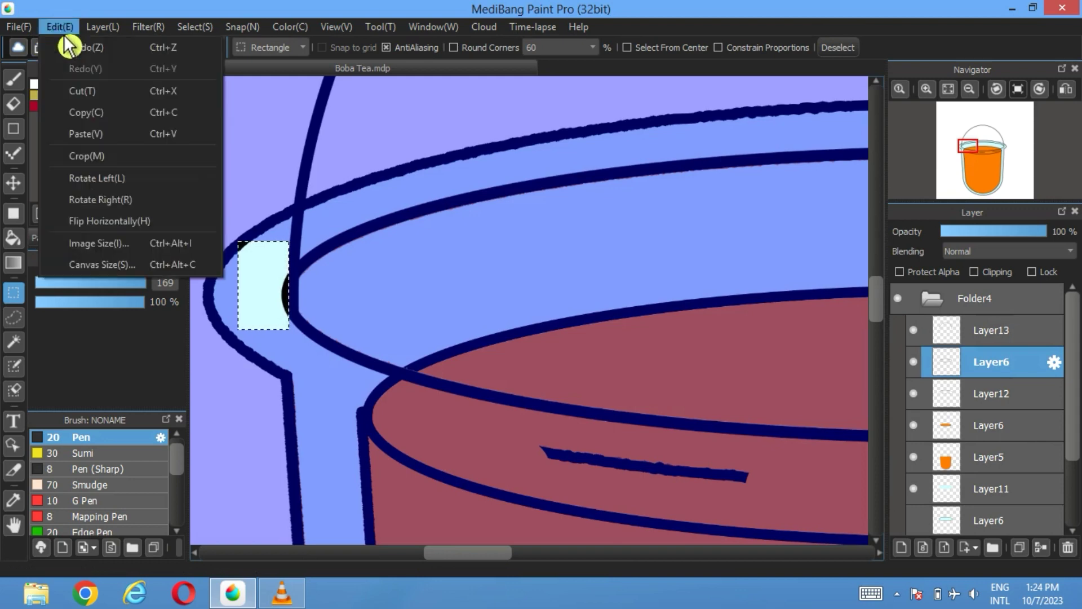
pyautogui.click(79, 92)
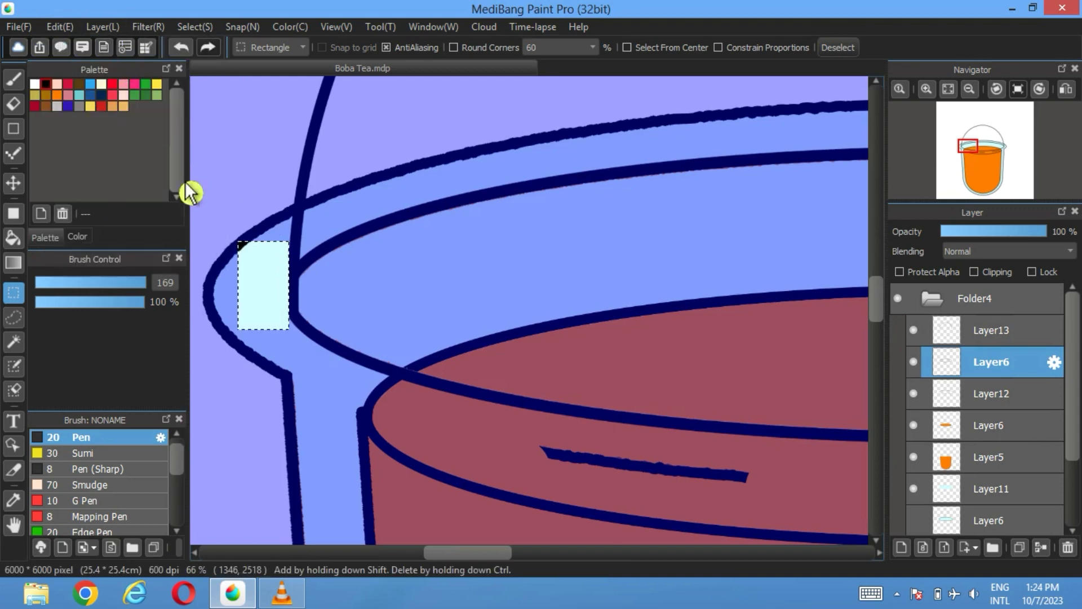
pyautogui.click(839, 47)
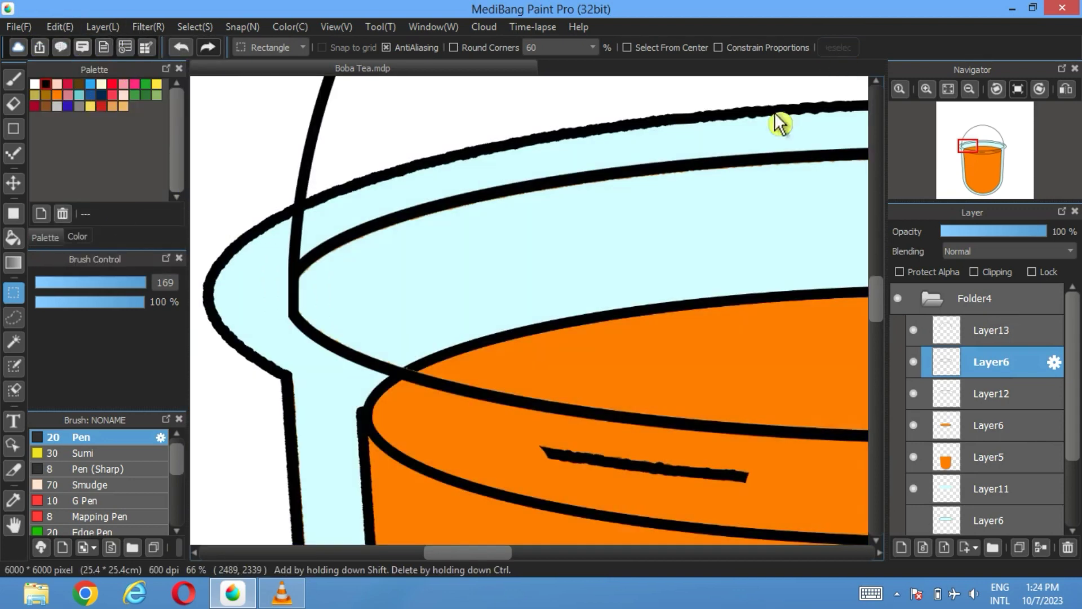
# - Cut the sliver of the inner rim ellipse protruding past the dome's right end using a rectangular selection, and clear the selection
pyautogui.hscroll(10, 713, 261)
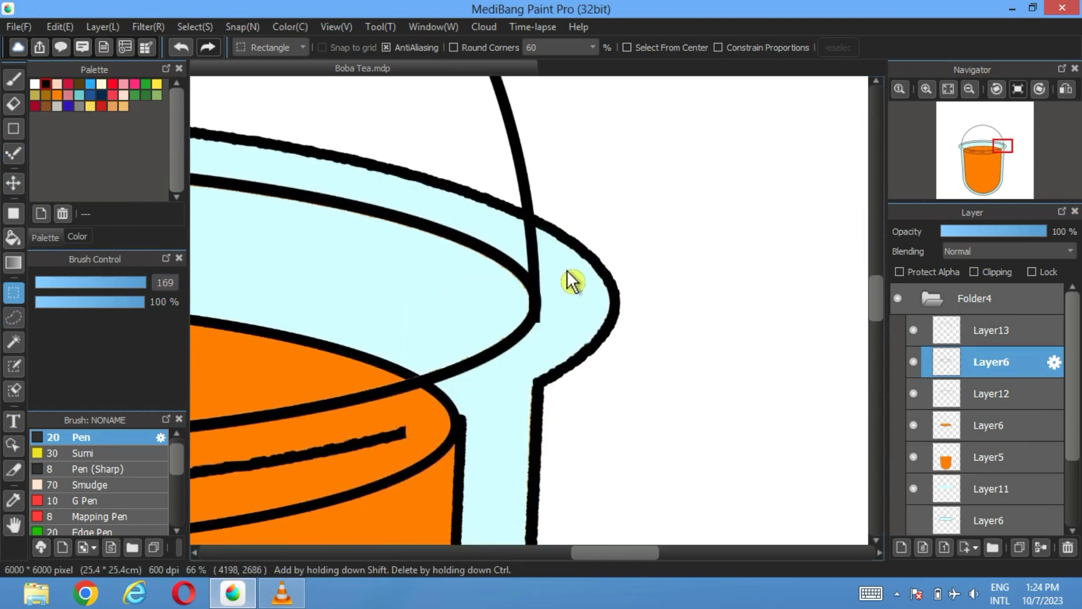
pyautogui.moveTo(562, 267); pyautogui.dragTo(543, 323)
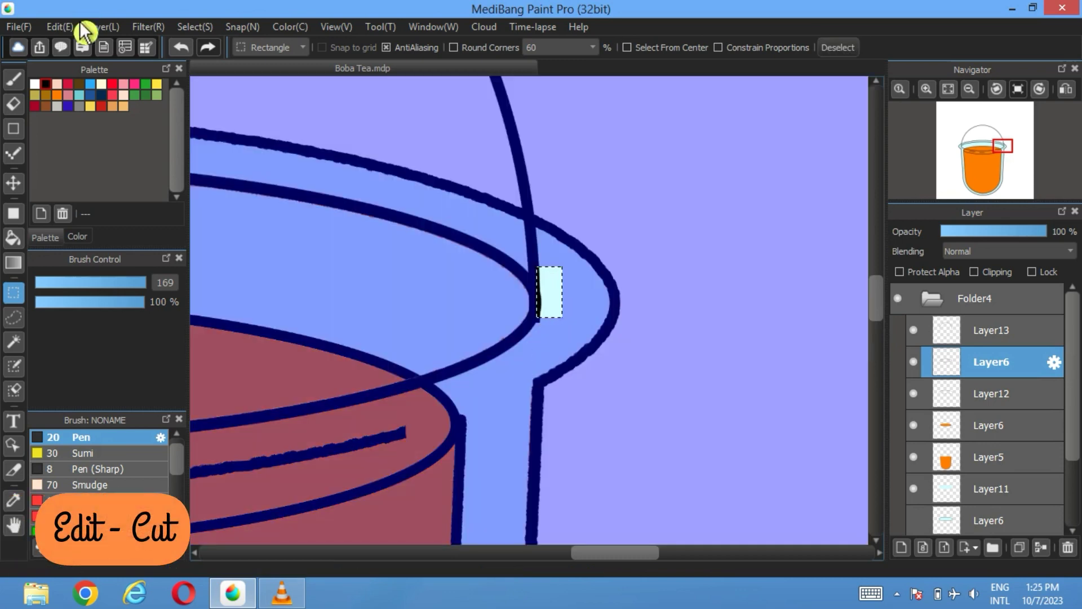
pyautogui.click(62, 27)
pyautogui.click(87, 63)
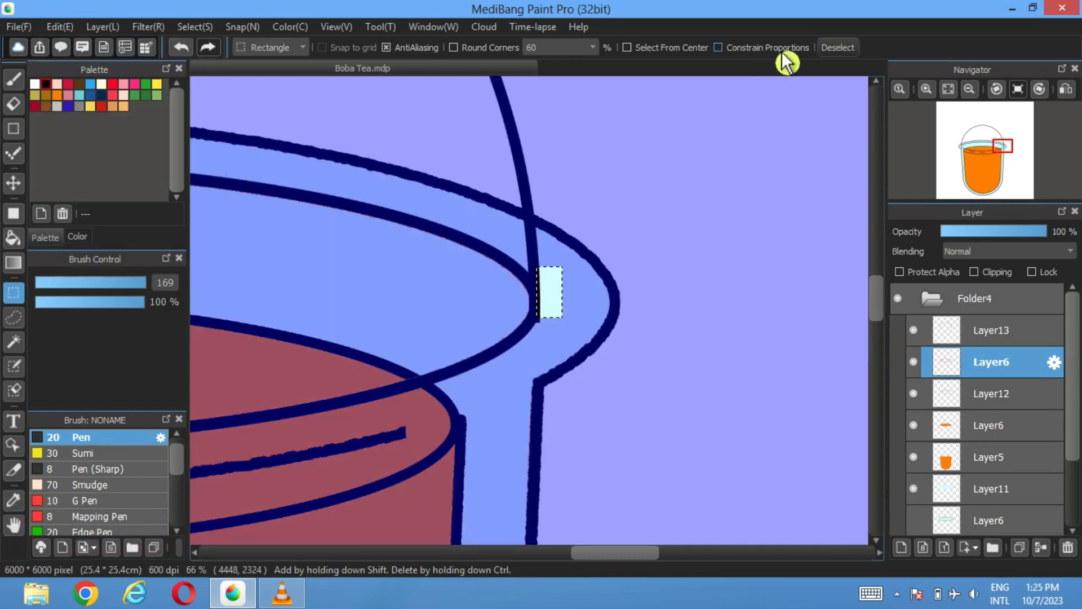
pyautogui.click(837, 48)
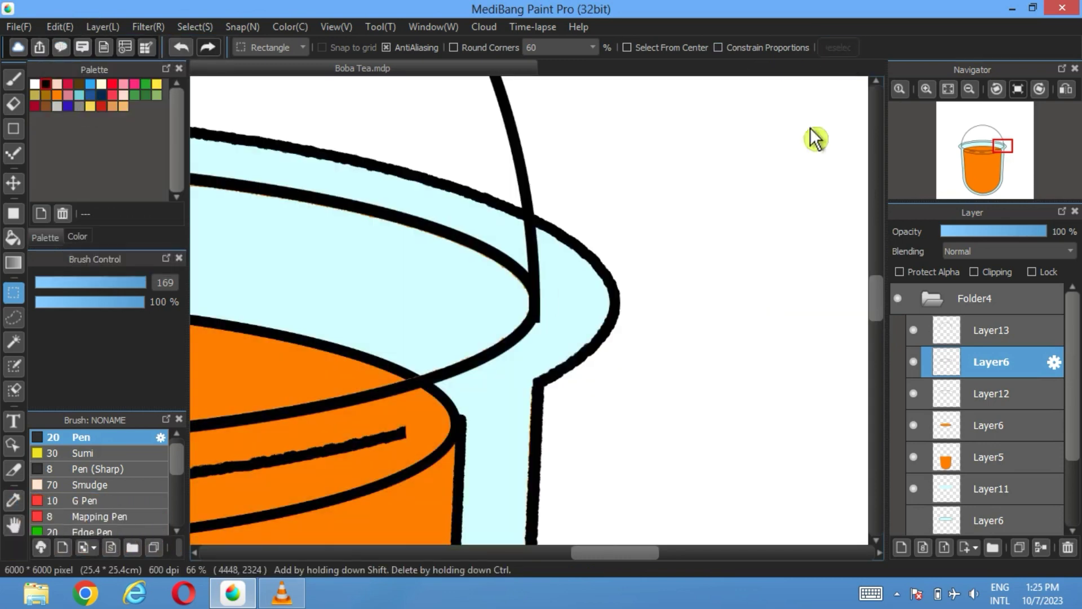
# - Erase the leftover tip of the dome outline at its lower right end on Layer13 with the eraser at width 64
pyautogui.click(14, 104)
pyautogui.click(993, 338)
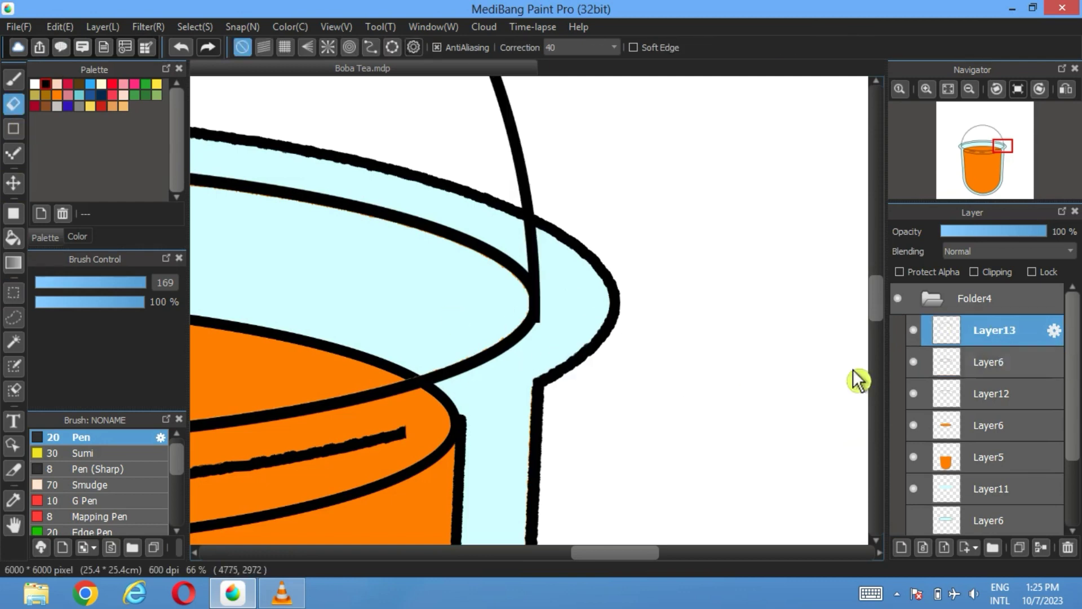
pyautogui.moveTo(145, 283); pyautogui.dragTo(125, 283)
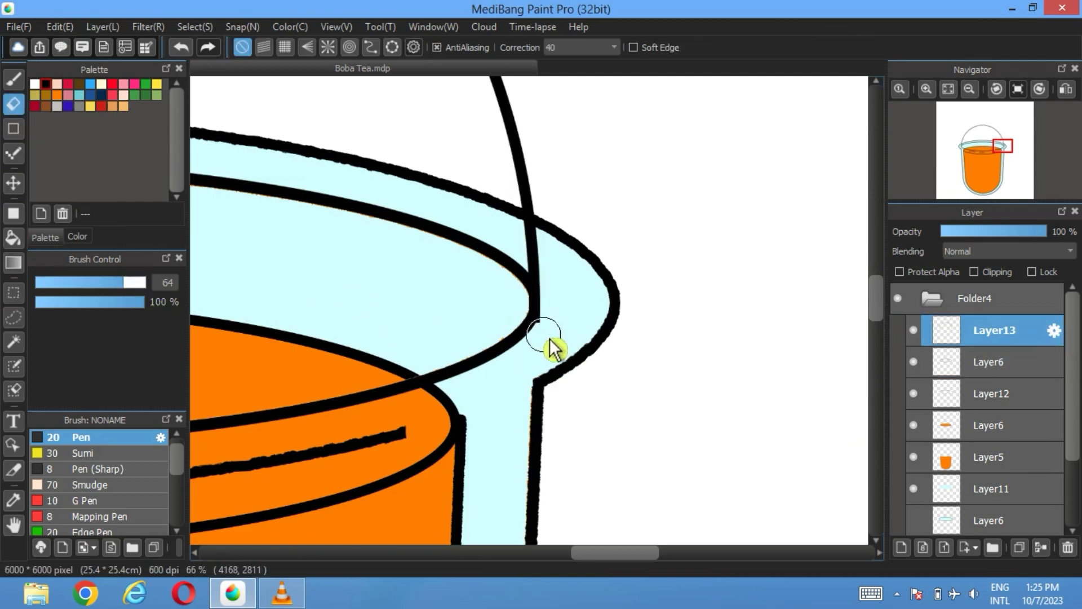
pyautogui.scroll(3, 563, 361)
pyautogui.moveTo(524, 271); pyautogui.dragTo(570, 278)
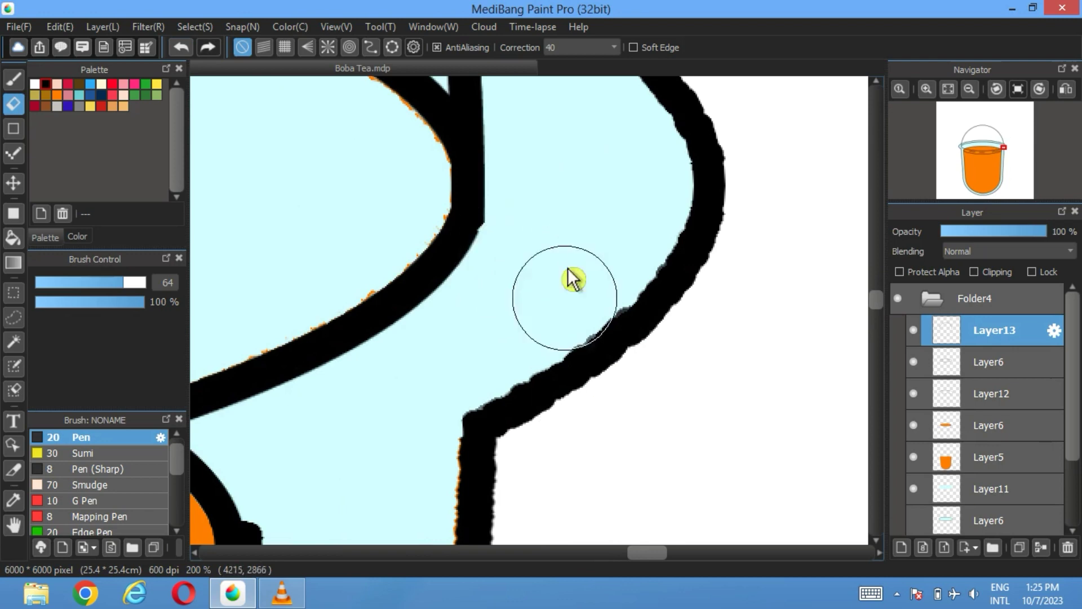
pyautogui.scroll(-4, 581, 296)
pyautogui.scroll(-2, 581, 296)
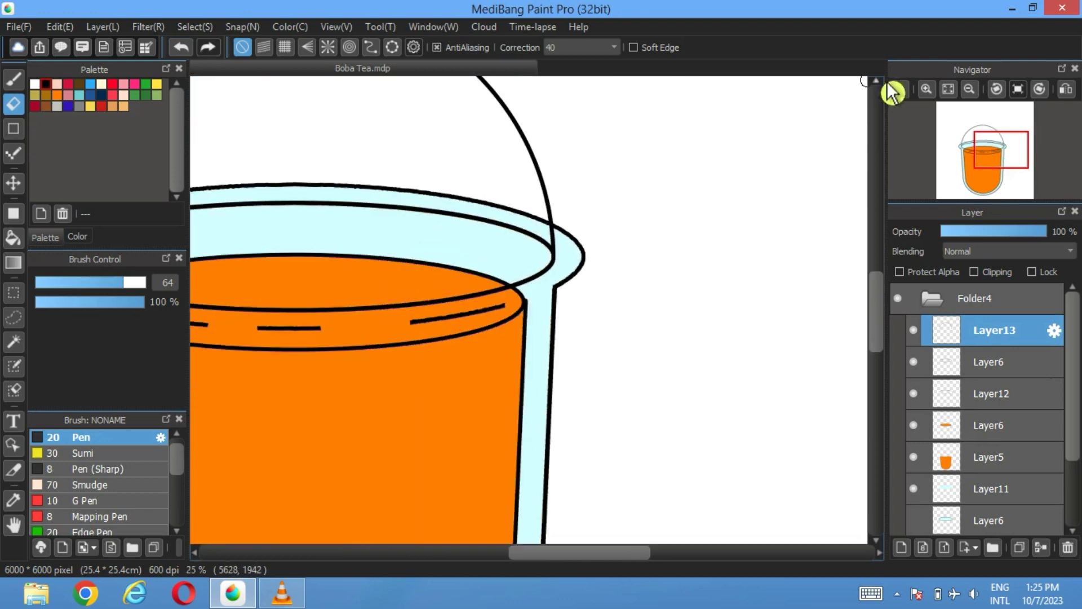
# - On a new layer above Layer13, draw a small black width-20 ellipse without constrained proportions over the dome's top and nudge it slightly down
pyautogui.click(949, 89)
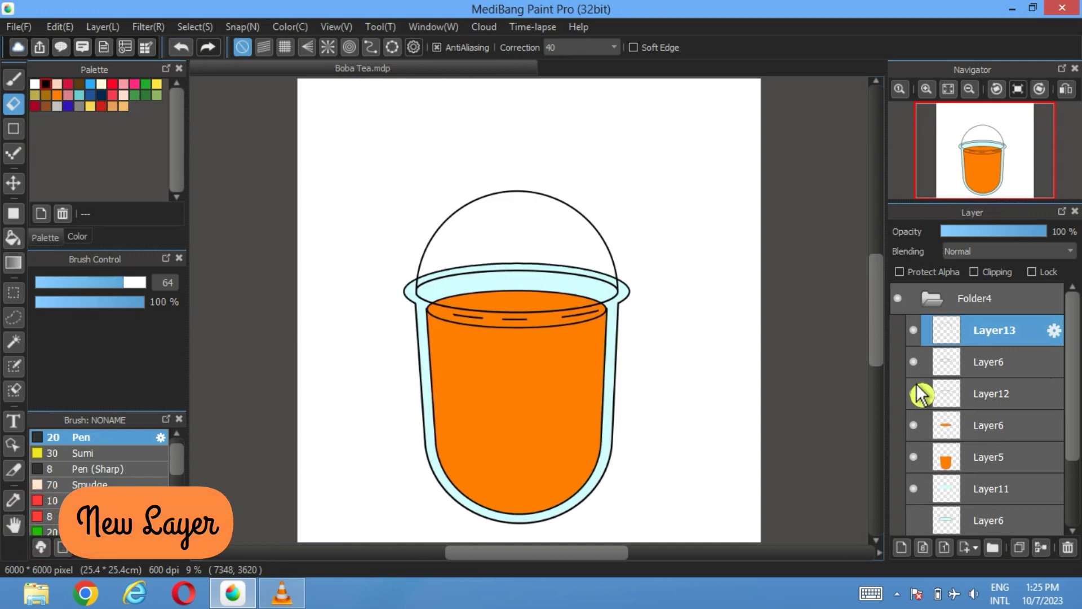
pyautogui.click(901, 548)
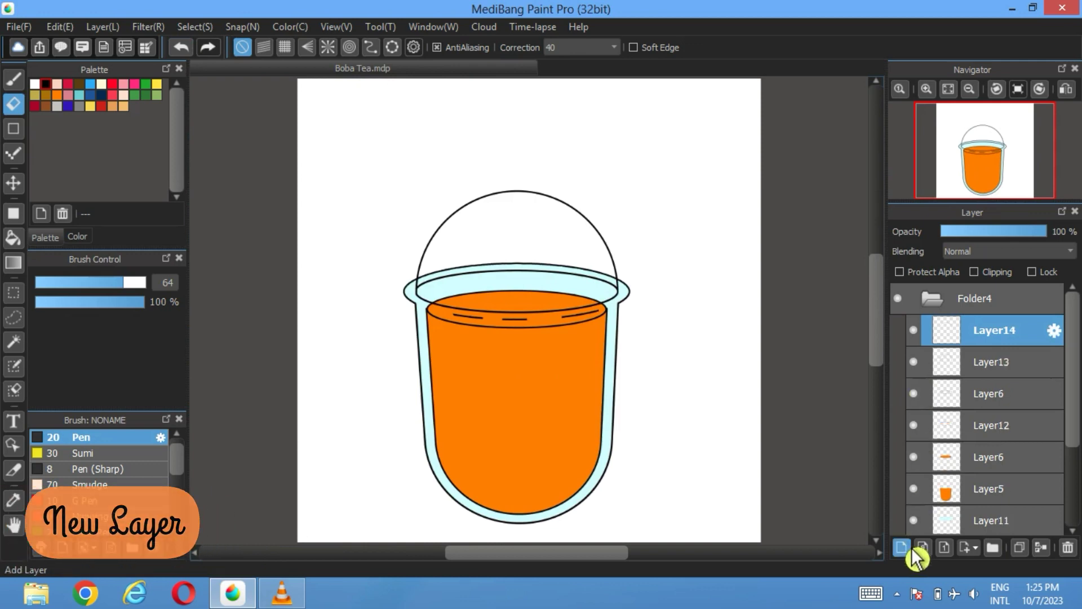
pyautogui.click(13, 130)
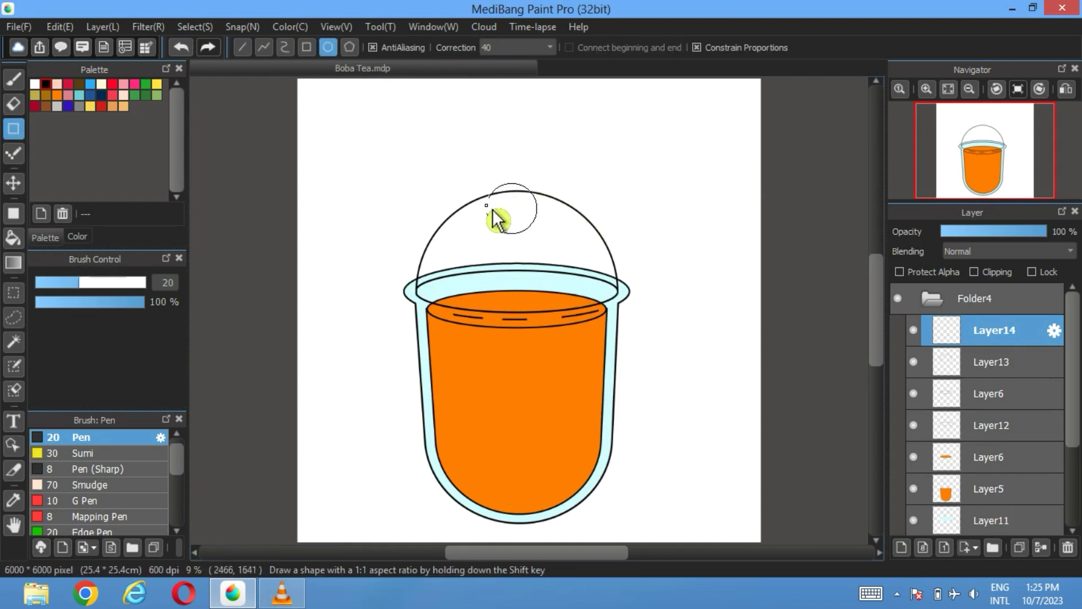
pyautogui.click(697, 47)
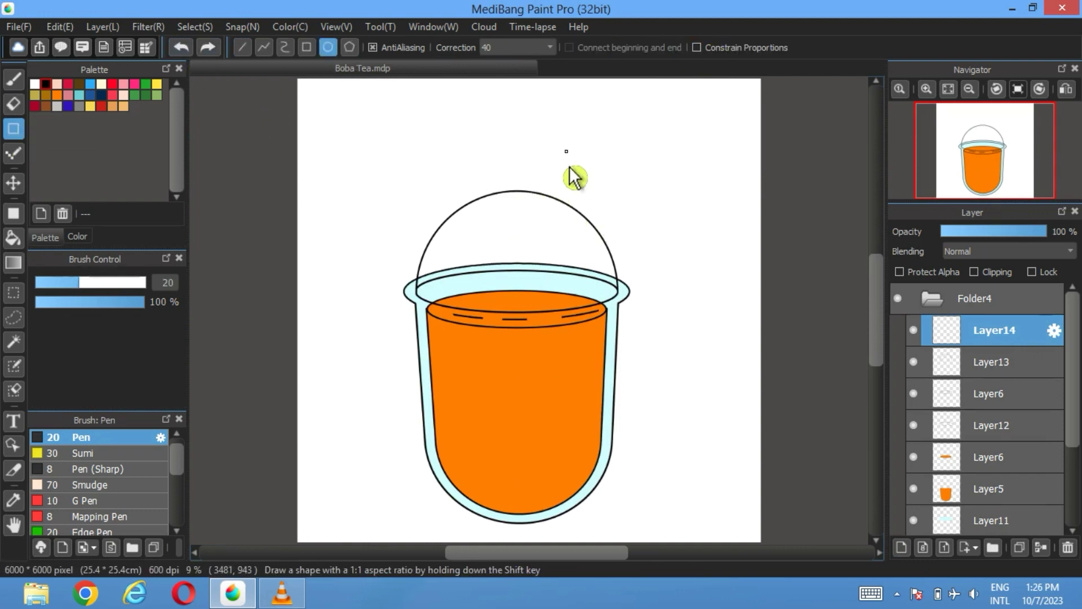
pyautogui.moveTo(555, 186); pyautogui.dragTo(477, 213)
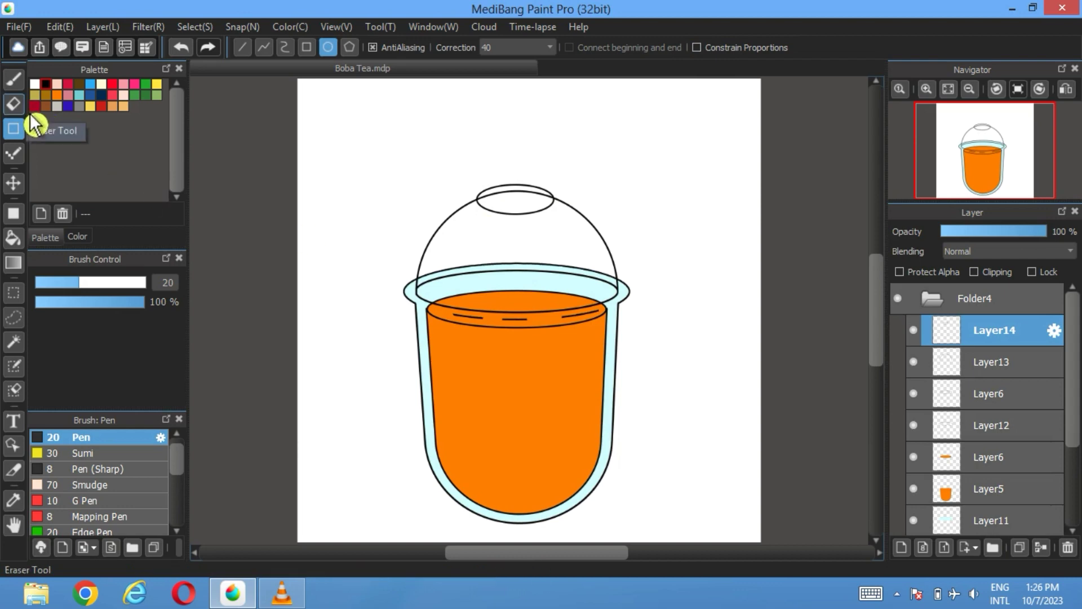
pyautogui.click(14, 182)
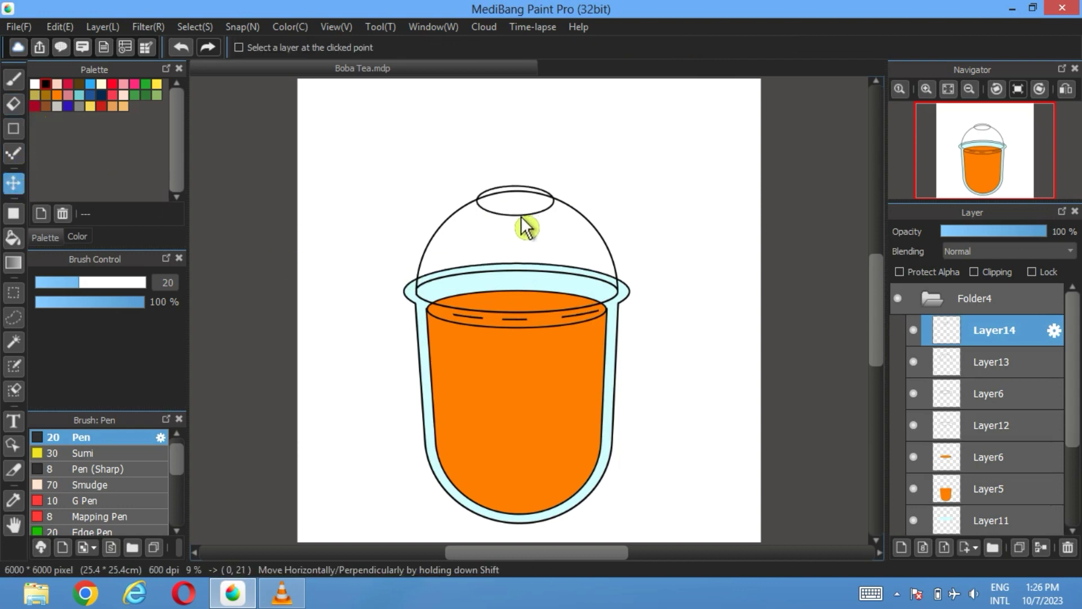
# - Erase the upper arc of the small ellipse that rises above the dome outline, leaving the opening's lower curve on Layer14
pyautogui.scroll(4, 527, 229)
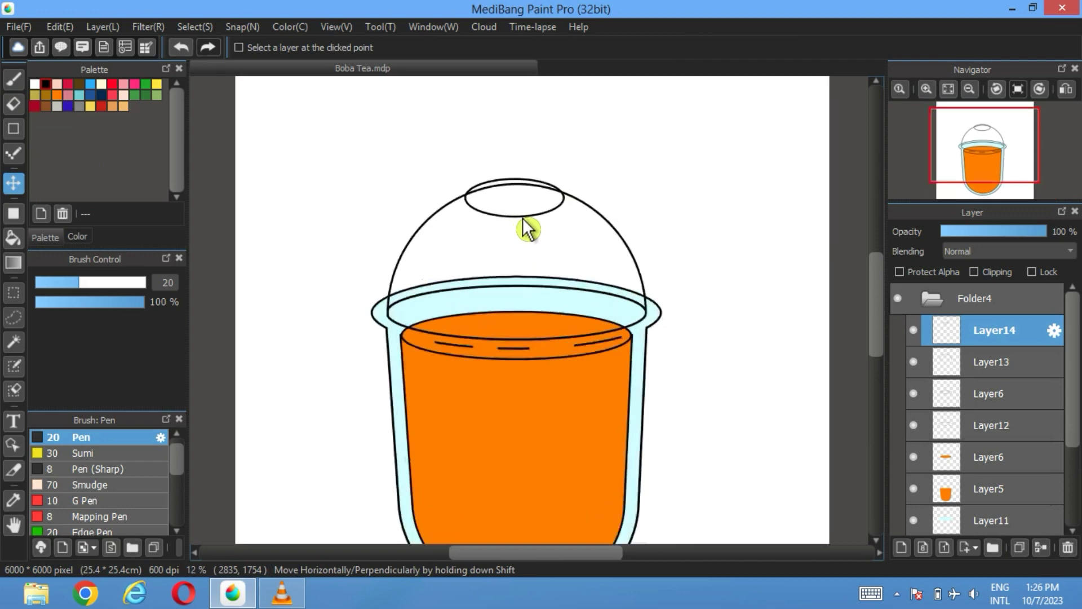
pyautogui.scroll(3, 459, 362)
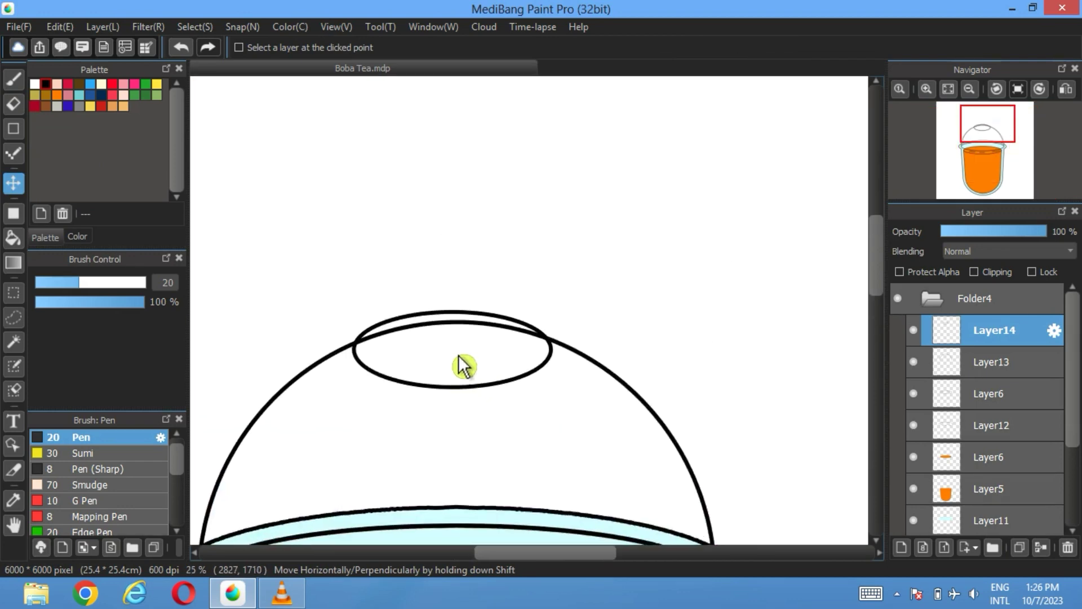
pyautogui.click(17, 106)
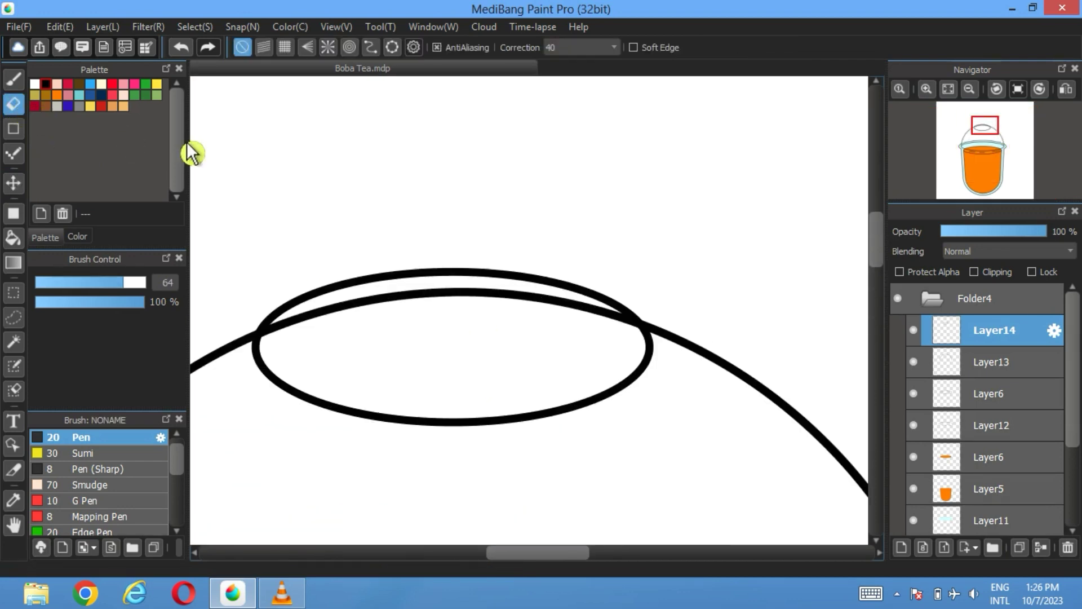
pyautogui.moveTo(432, 272)
pyautogui.mouseDown()
pyautogui.moveTo(507, 276)
pyautogui.moveTo(689, 327)
pyautogui.mouseUp()
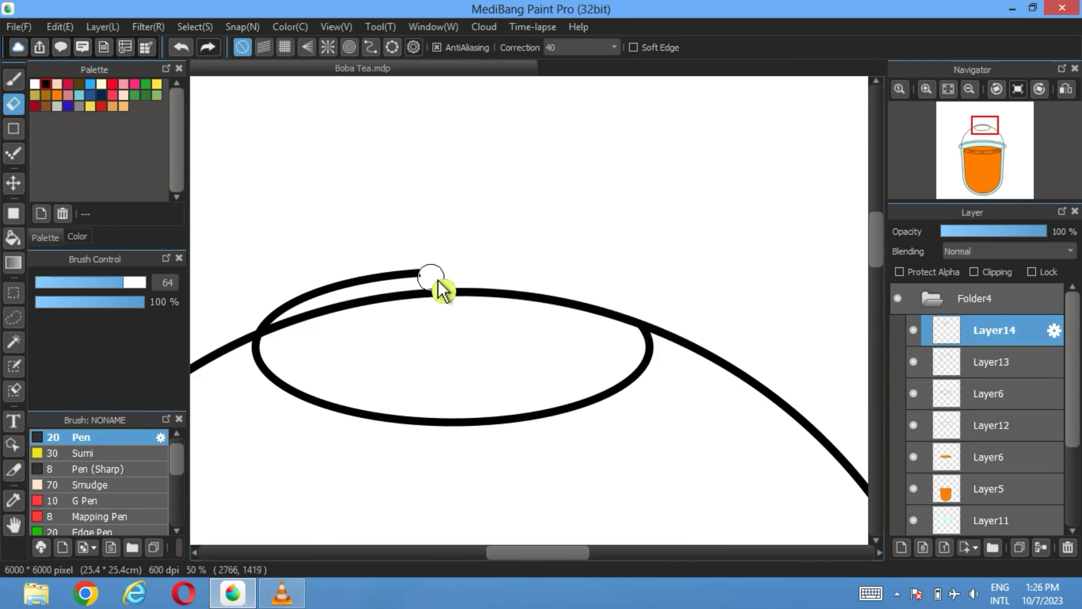
pyautogui.moveTo(434, 277)
pyautogui.mouseDown()
pyautogui.moveTo(287, 298)
pyautogui.moveTo(235, 330)
pyautogui.moveTo(273, 321)
pyautogui.mouseUp()
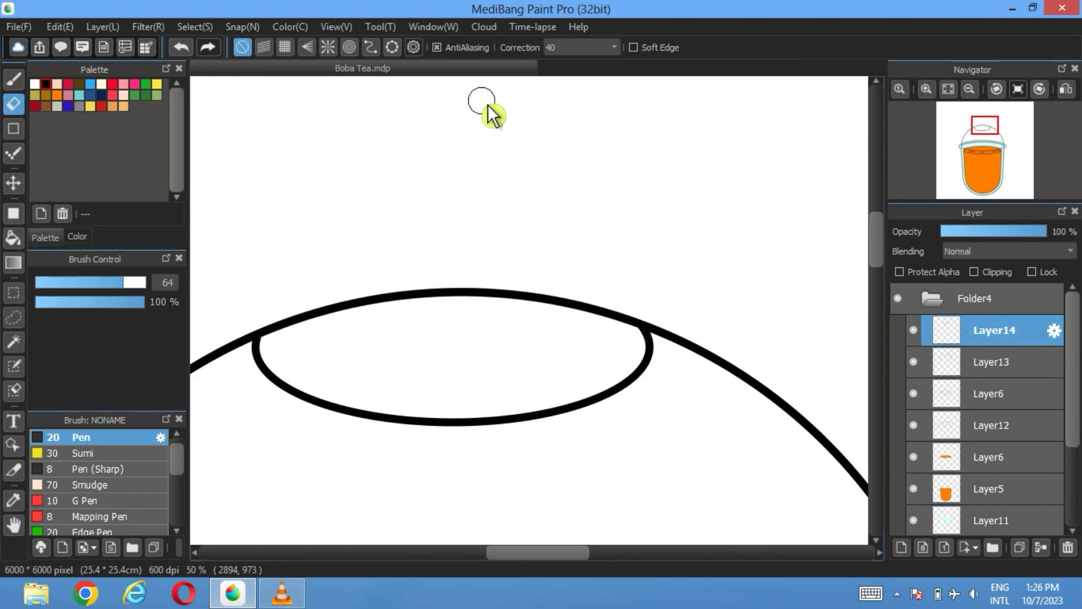
pyautogui.click(949, 90)
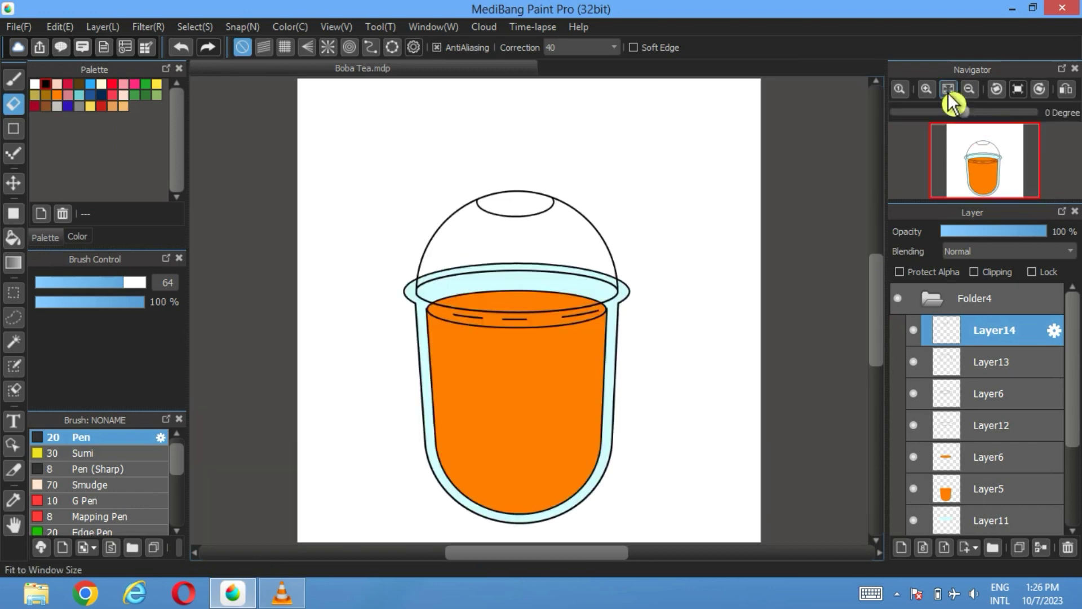
# - Hide Layer14 and the layers from the top Layer6 down to Layer11, and pick the cup's light cyan with the Eyedropper
pyautogui.click(914, 330)
pyautogui.moveTo(914, 394); pyautogui.dragTo(916, 524)
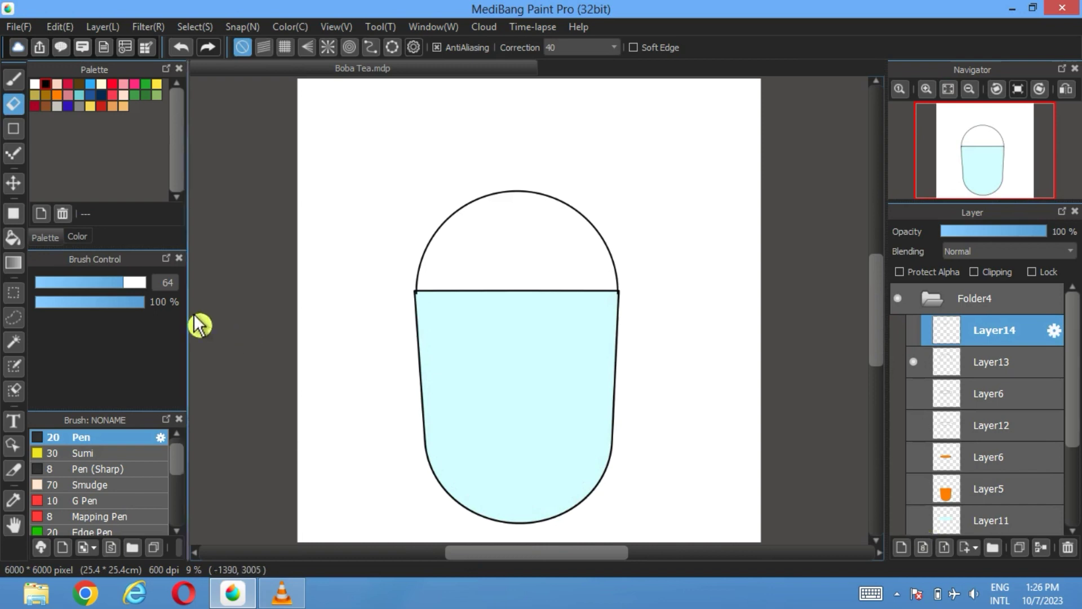
pyautogui.click(15, 500)
pyautogui.click(916, 395)
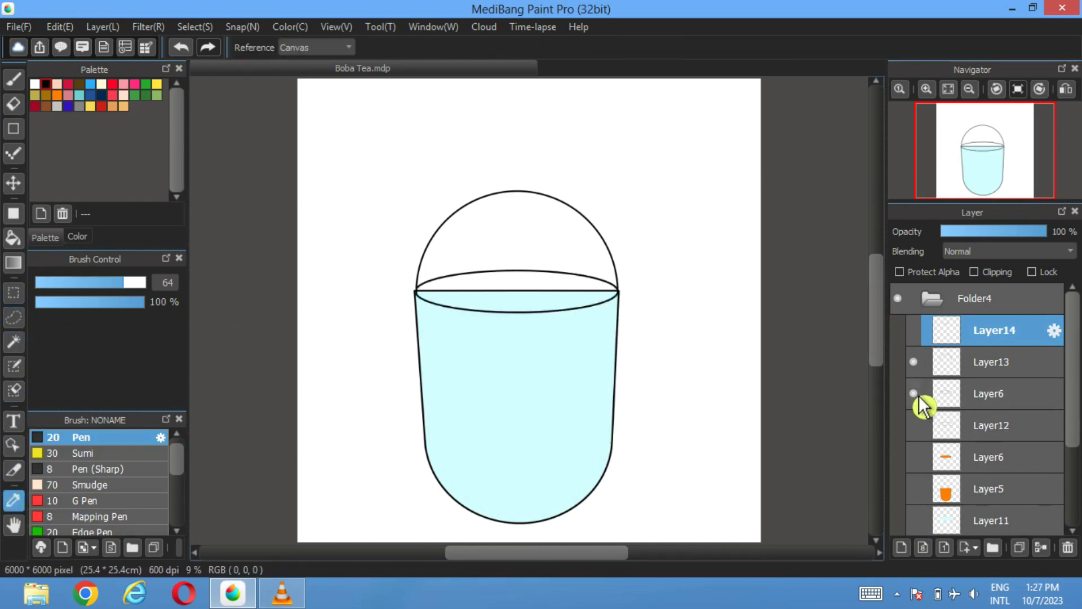
pyautogui.click(914, 394)
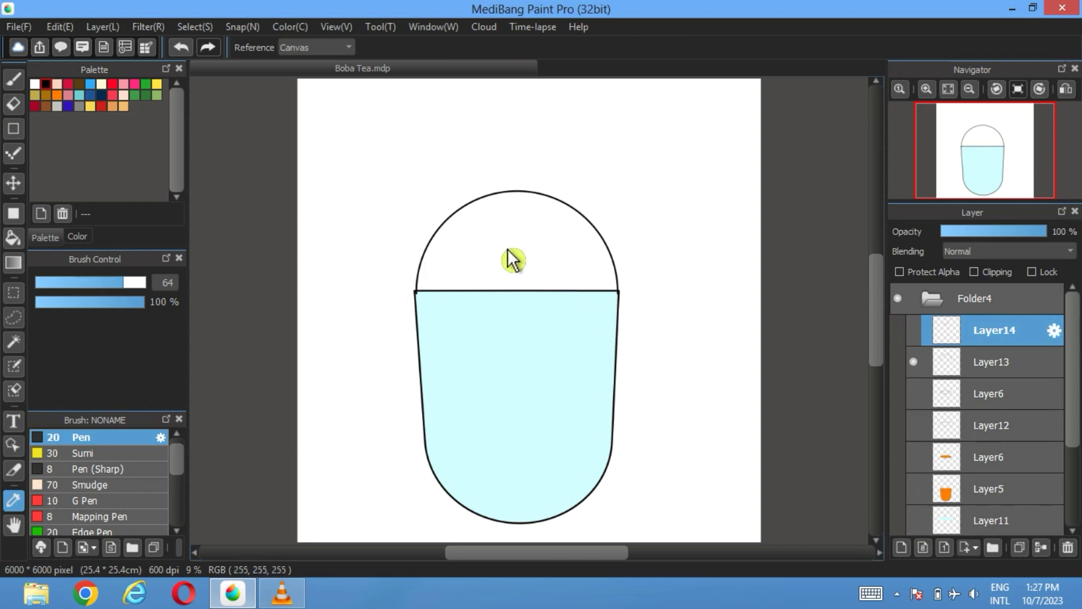
# - Fill the dome on Layer13 with the light cyan using the Bucket tool
pyautogui.click(12, 237)
pyautogui.click(914, 361)
pyautogui.click(914, 362)
pyautogui.click(958, 362)
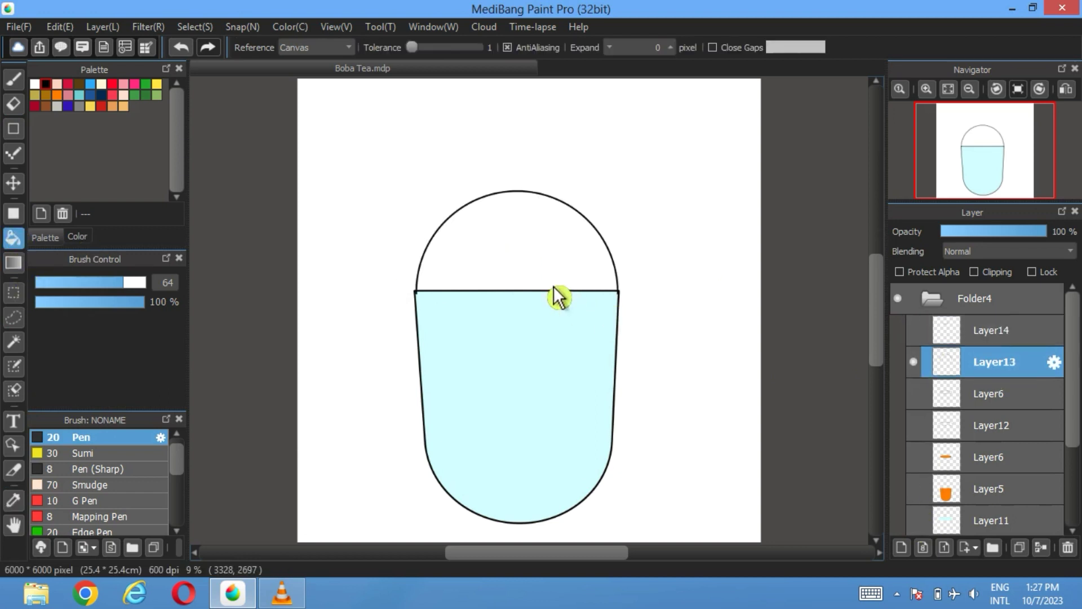
pyautogui.click(543, 263)
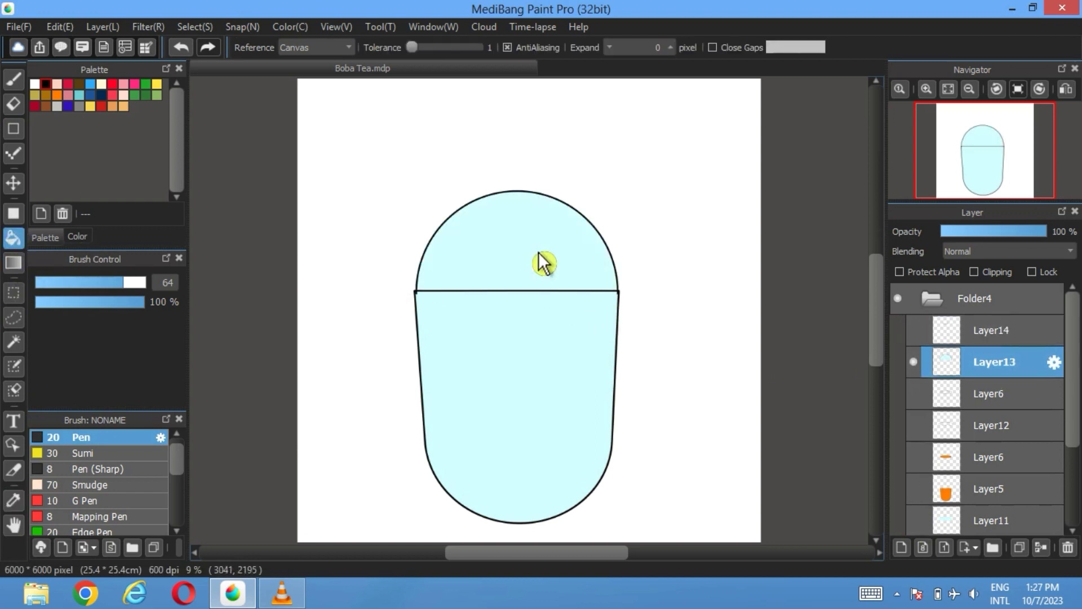
# - Show Layer14, both Layer6 layers, Layer12, Layer5 and Layer11 again
pyautogui.click(914, 330)
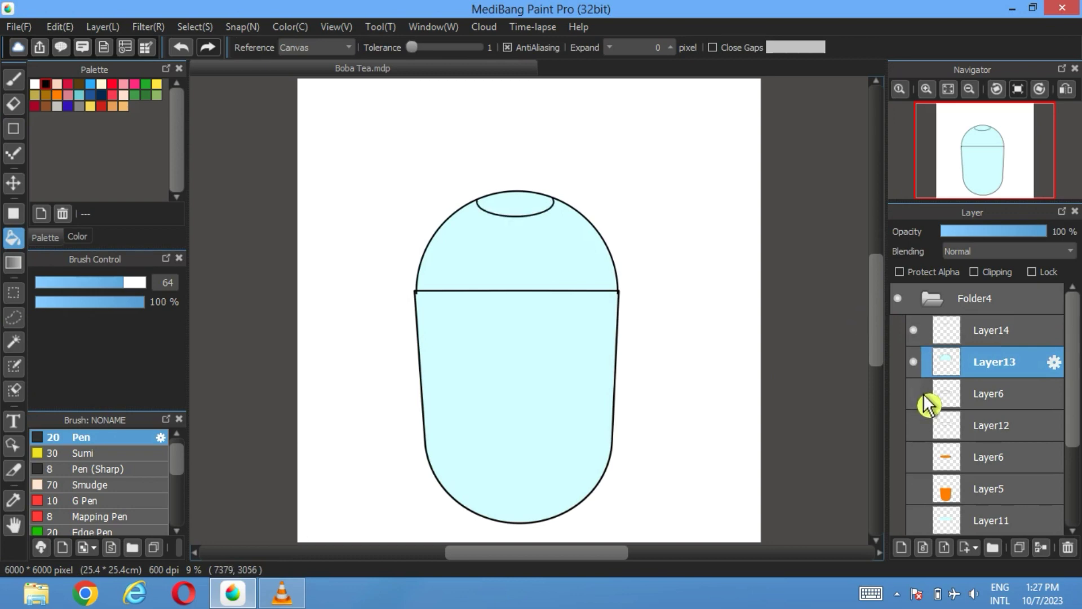
pyautogui.click(914, 393)
pyautogui.click(914, 425)
pyautogui.click(913, 457)
pyautogui.click(914, 488)
pyautogui.click(913, 521)
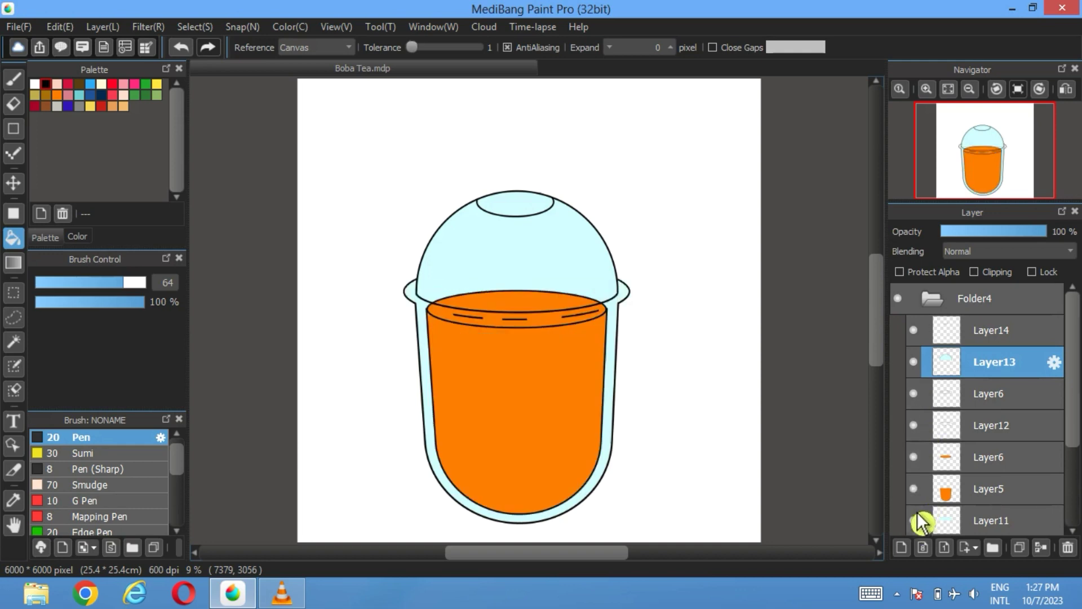
pyautogui.scroll(-2, 921, 494)
pyautogui.scroll(3, 925, 406)
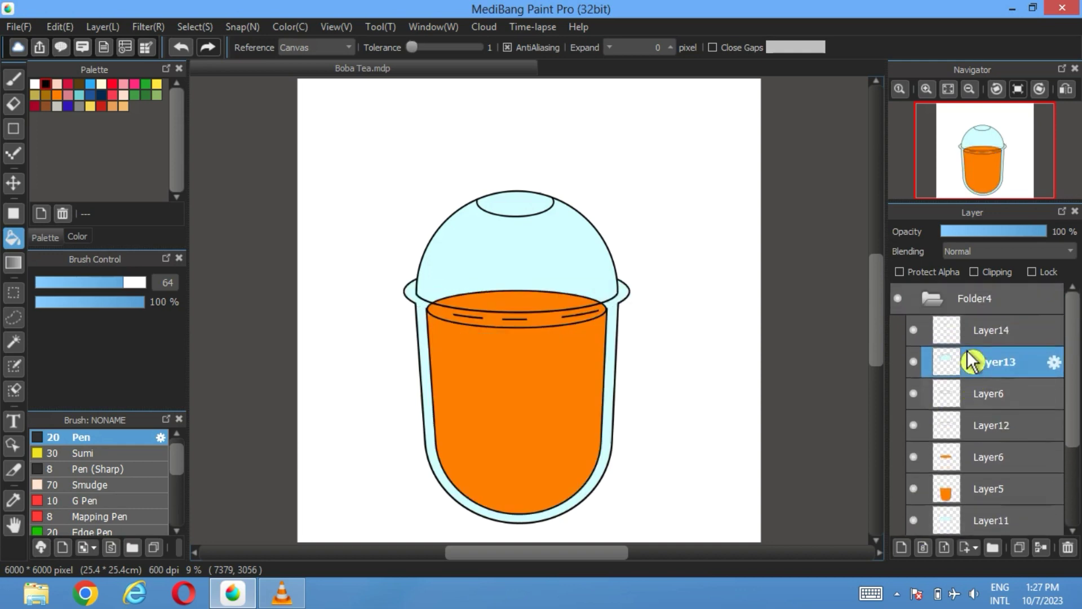
# - Fill the small opening at the dome's peak on Layer14 with the slightly darker cyan #CFF0F2
pyautogui.click(914, 330)
pyautogui.click(939, 338)
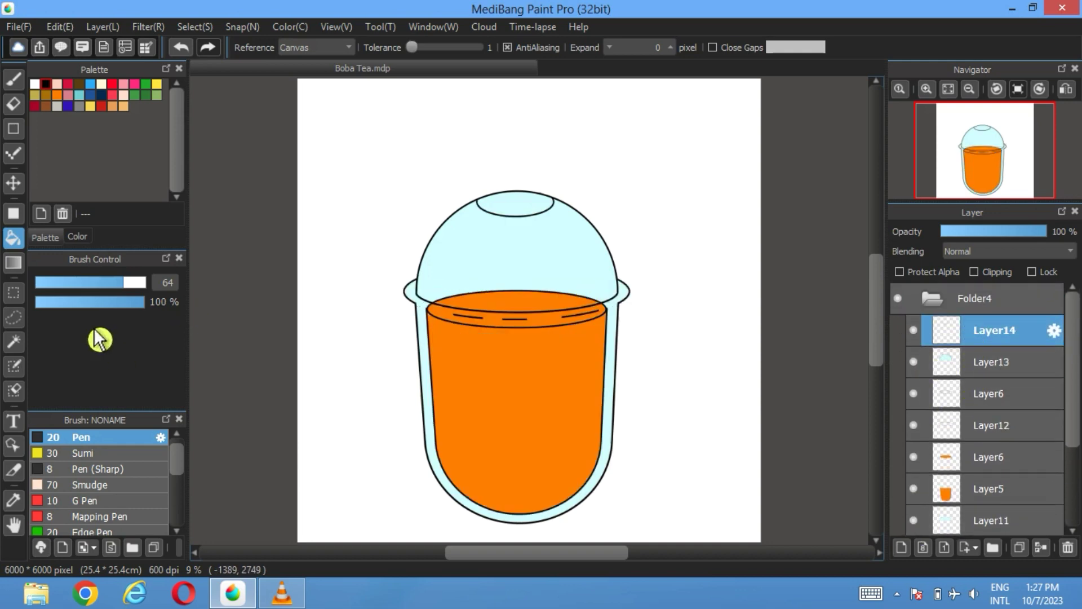
pyautogui.click(78, 237)
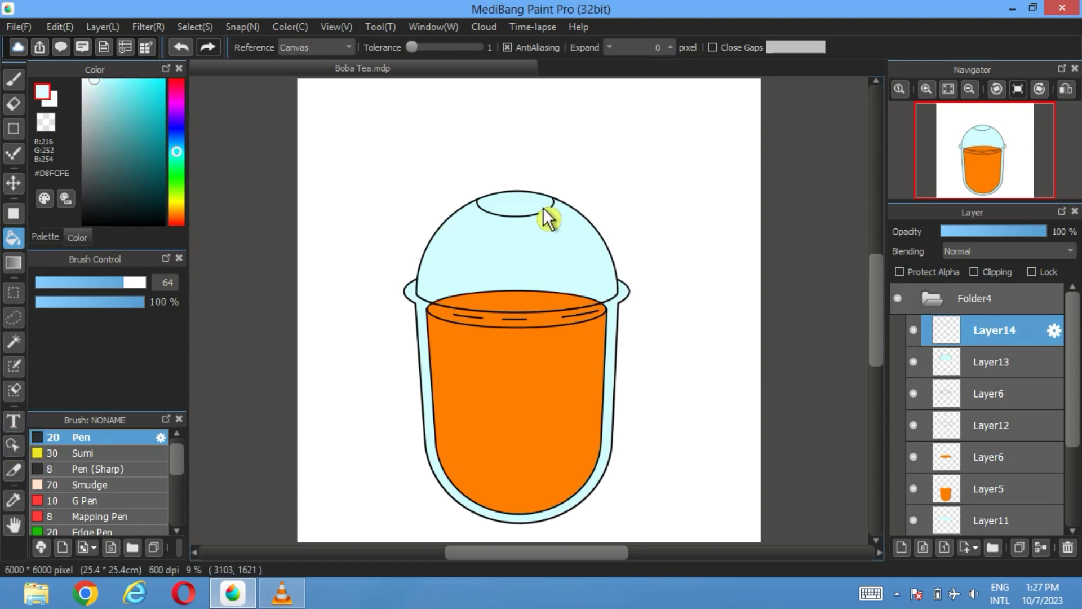
pyautogui.click(97, 90)
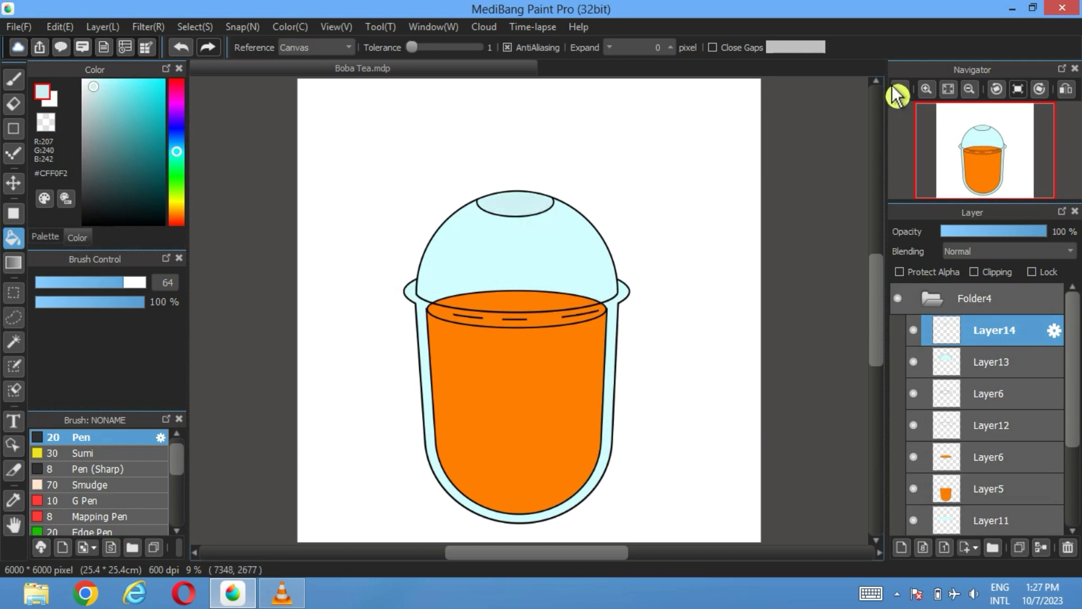
# - Collapse Folder4 and add a new layer folder above it
pyautogui.click(938, 305)
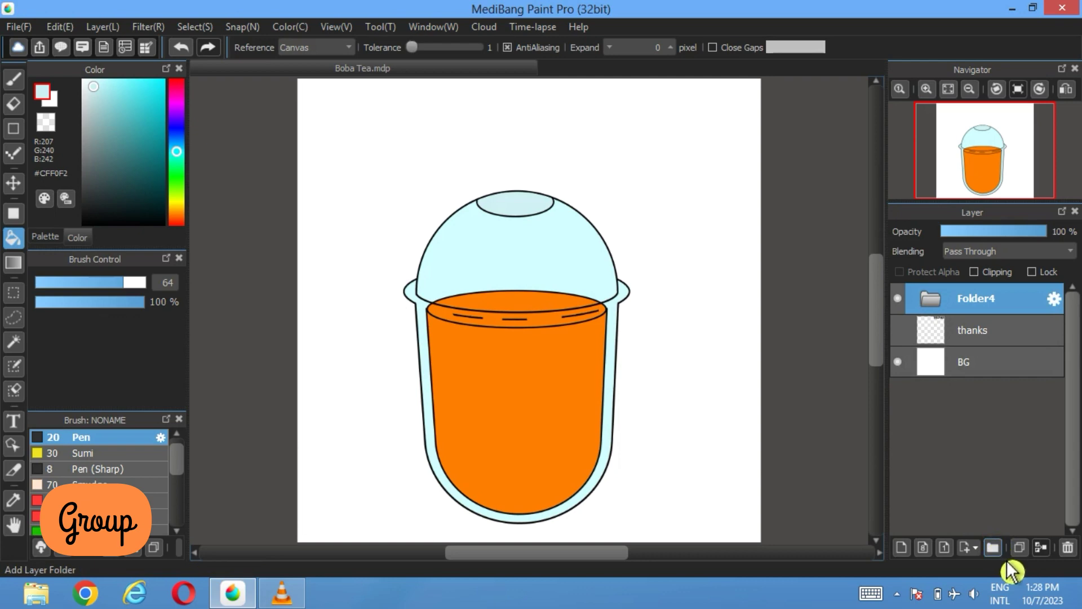
pyautogui.click(993, 547)
# - With Folder4 hidden, draw a filled pale yellow (#F9E9AB) bar with 100% round corners, about 2348 × 625 px, on a new layer in the new folder
pyautogui.click(50, 238)
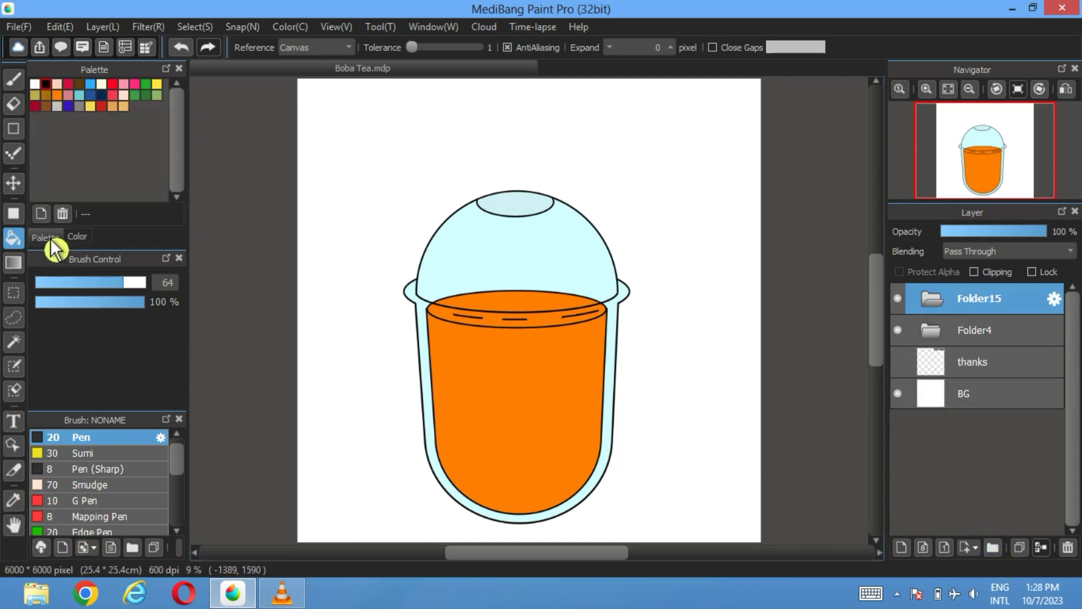
pyautogui.click(77, 238)
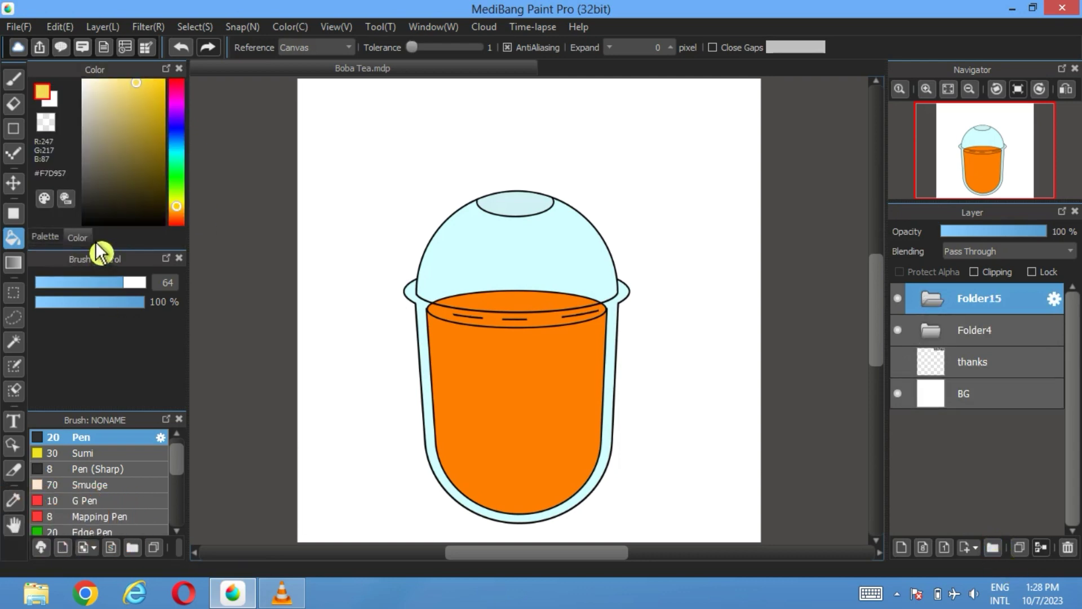
pyautogui.moveTo(108, 88)
pyautogui.mouseDown()
pyautogui.moveTo(120, 85)
pyautogui.moveTo(107, 83)
pyautogui.mouseUp()
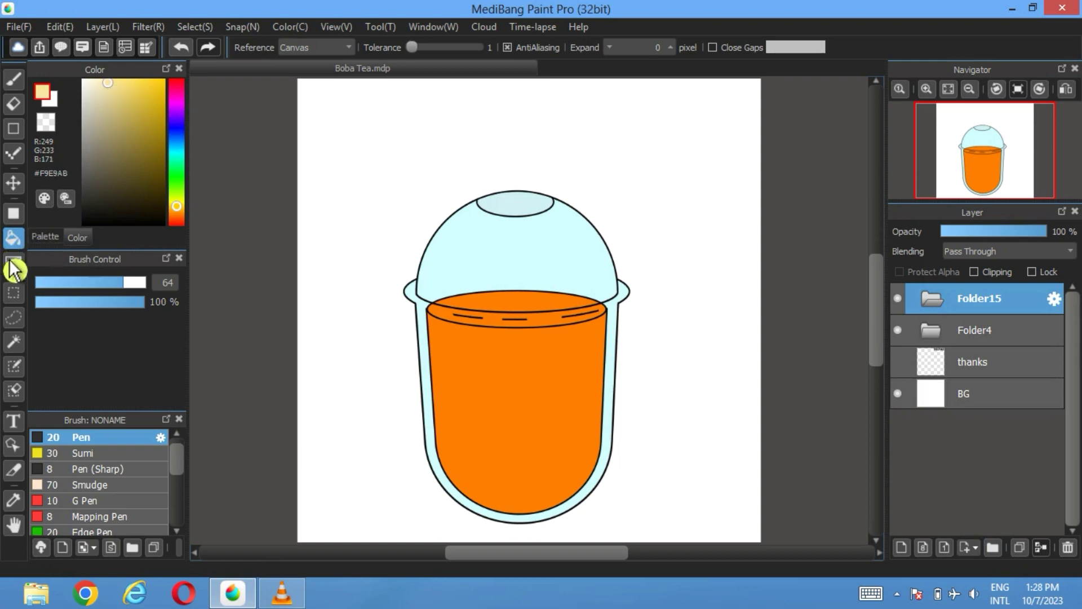
pyautogui.click(13, 215)
pyautogui.click(898, 330)
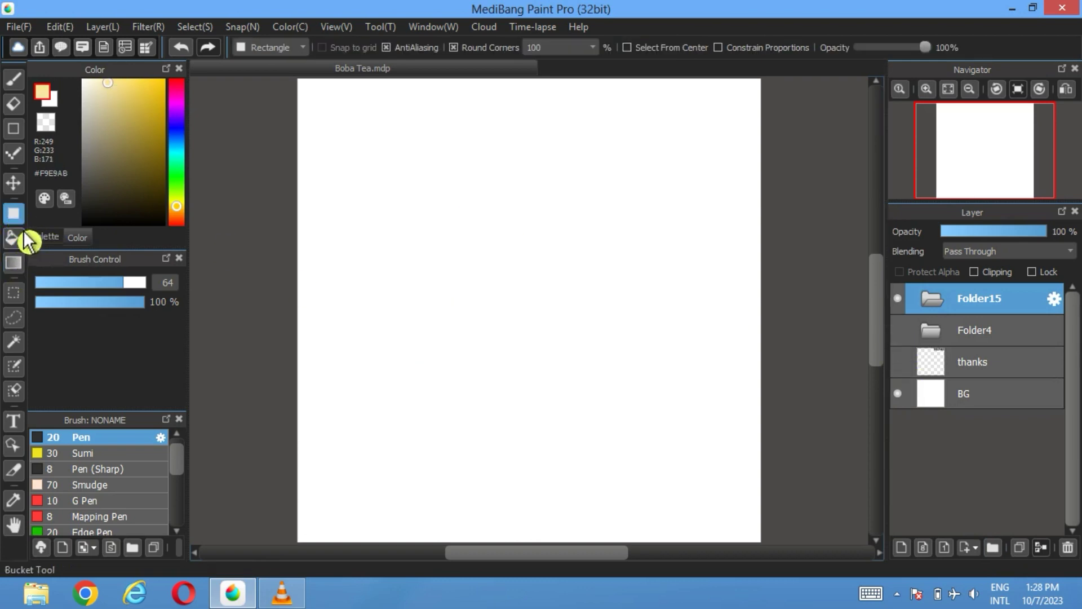
pyautogui.click(902, 547)
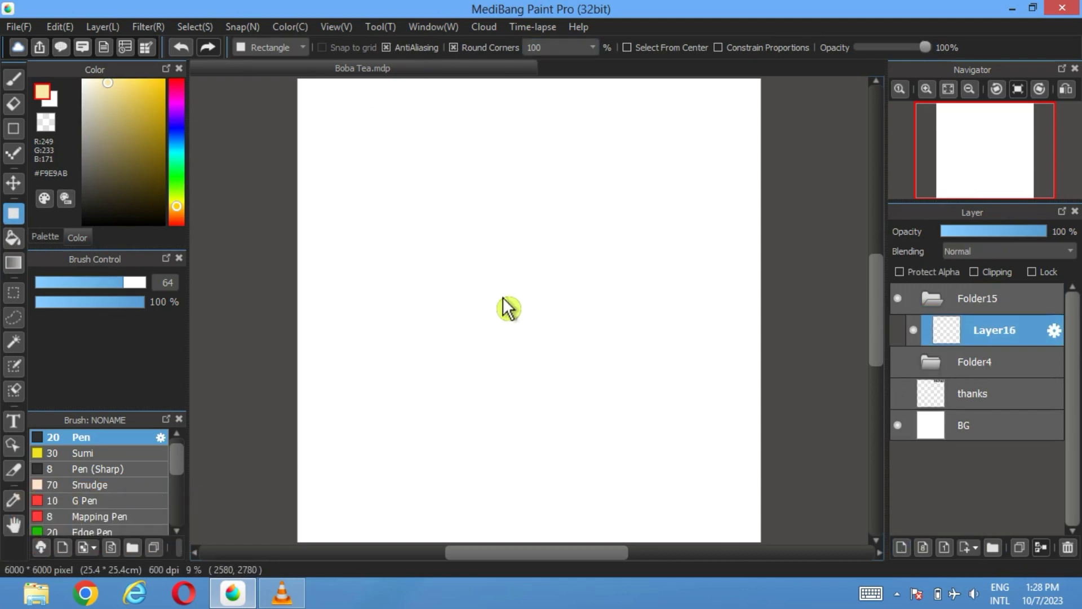
pyautogui.moveTo(613, 294); pyautogui.dragTo(443, 356)
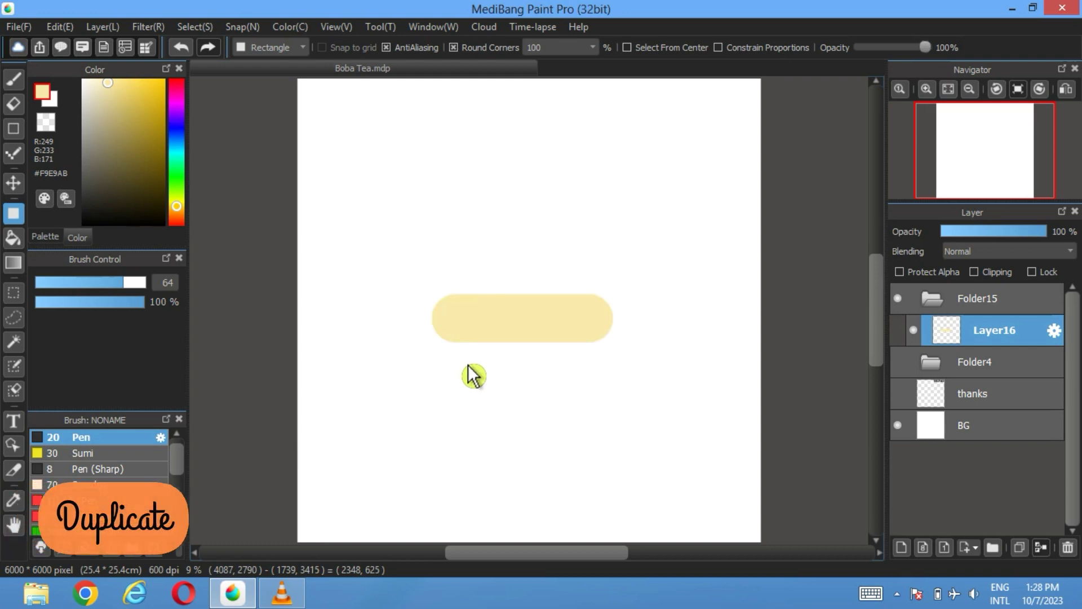
# - Duplicate the yellow bar's layer twice and move the copies upward to form a stack of three bars
pyautogui.click(1020, 548)
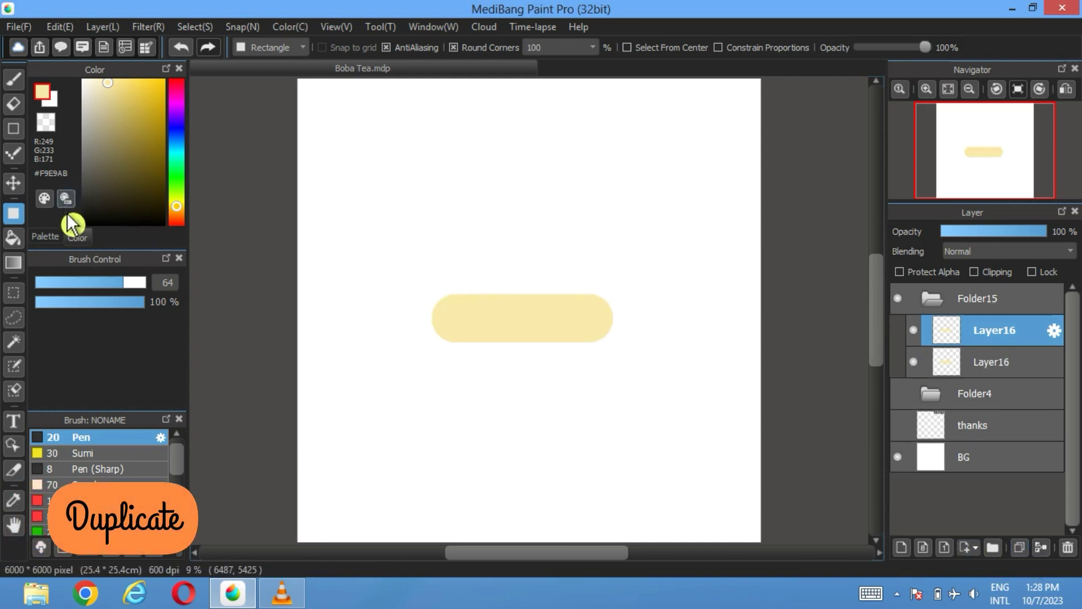
pyautogui.click(13, 182)
pyautogui.moveTo(546, 318); pyautogui.dragTo(540, 271)
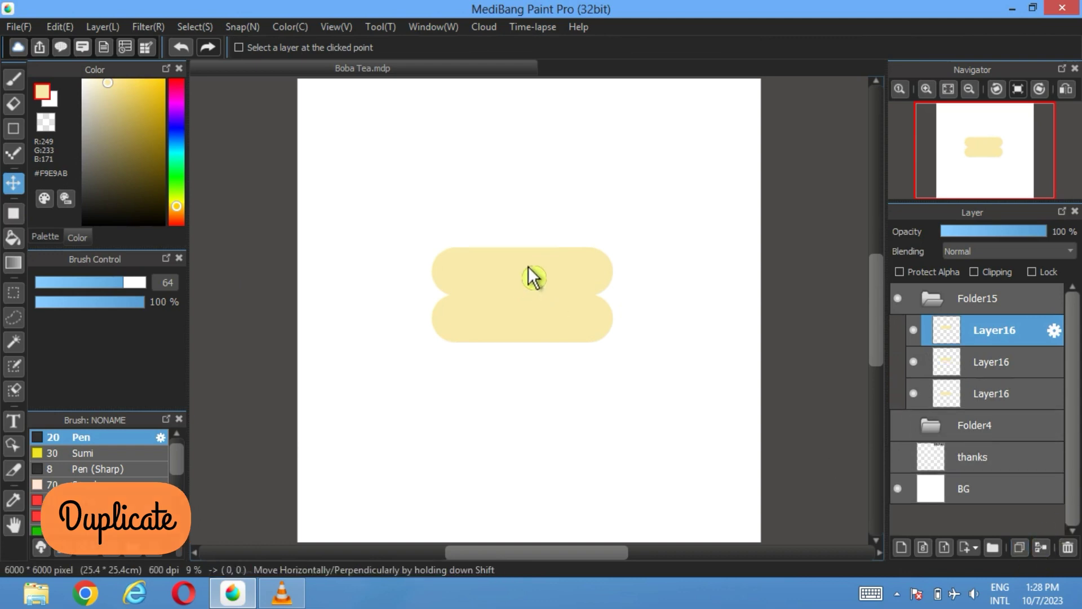
pyautogui.moveTo(529, 266); pyautogui.dragTo(536, 221)
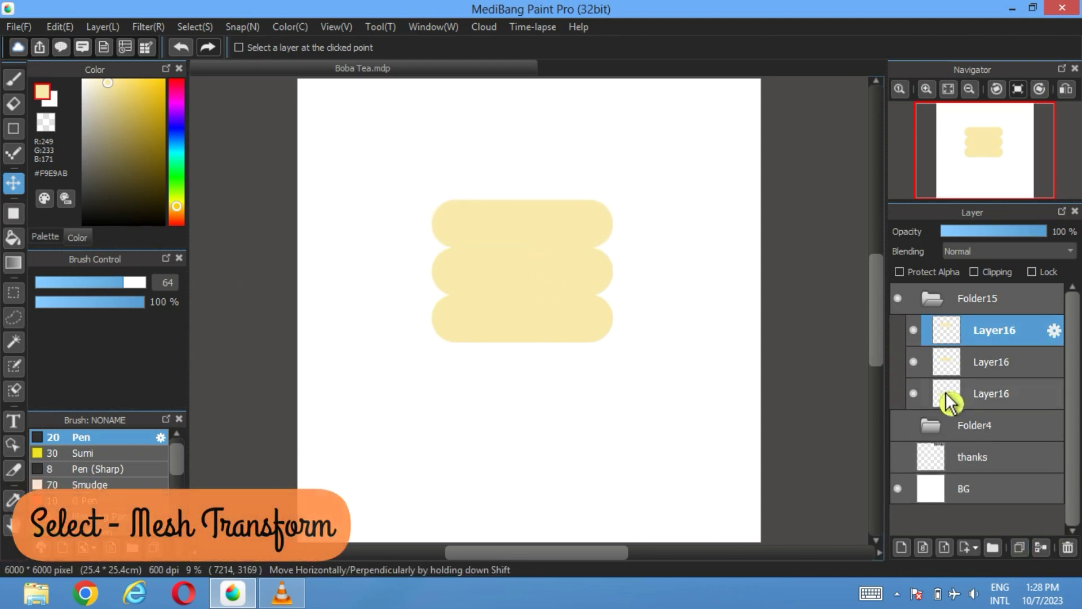
# - Mesh-transform the lowest yellow bar, sagging its three inner columns with Vertical Link on, and dip its upper edge further with the link off
pyautogui.click(980, 395)
pyautogui.click(202, 28)
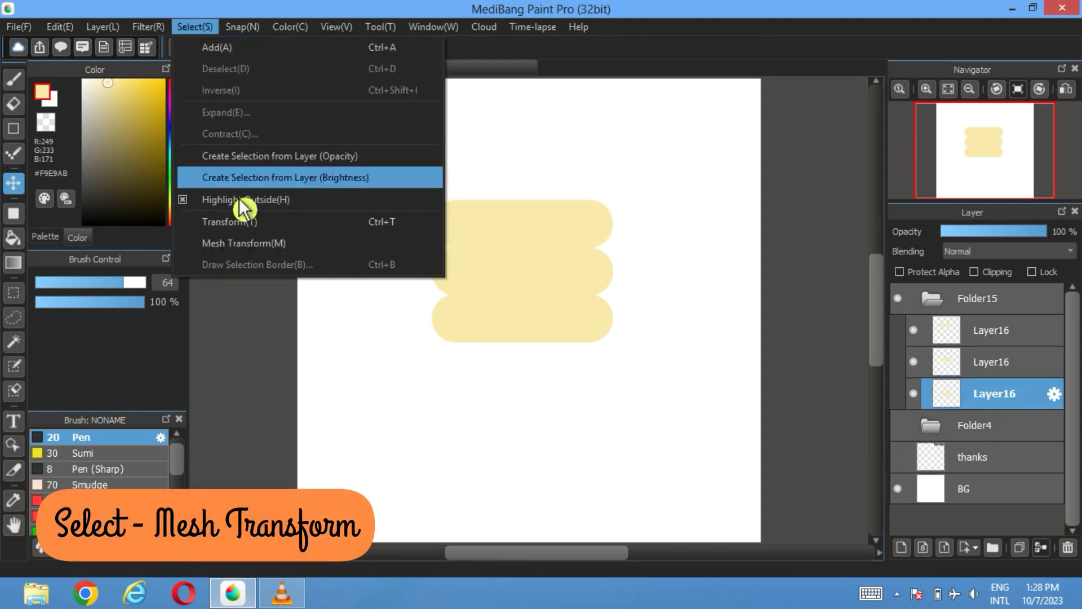
pyautogui.click(242, 244)
pyautogui.scroll(3, 550, 345)
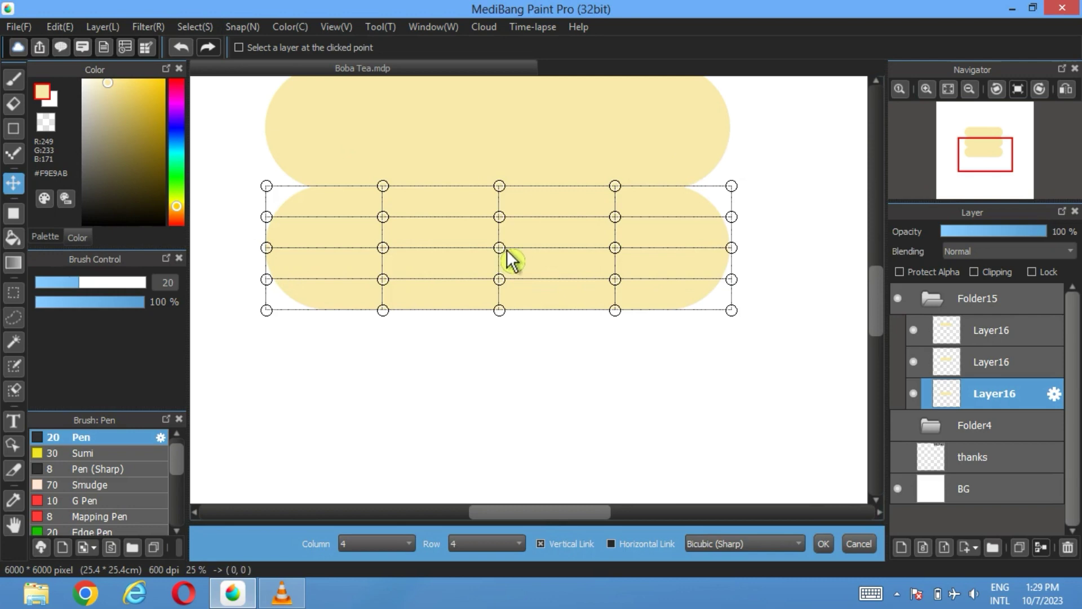
pyautogui.click(911, 442)
pyautogui.click(606, 237)
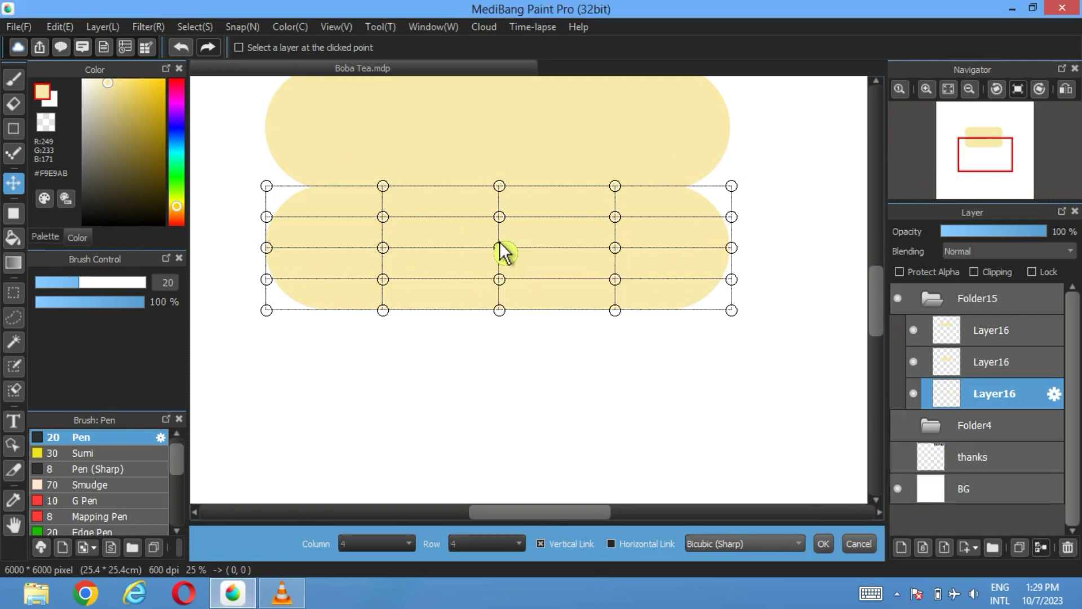
pyautogui.moveTo(508, 249); pyautogui.dragTo(507, 277)
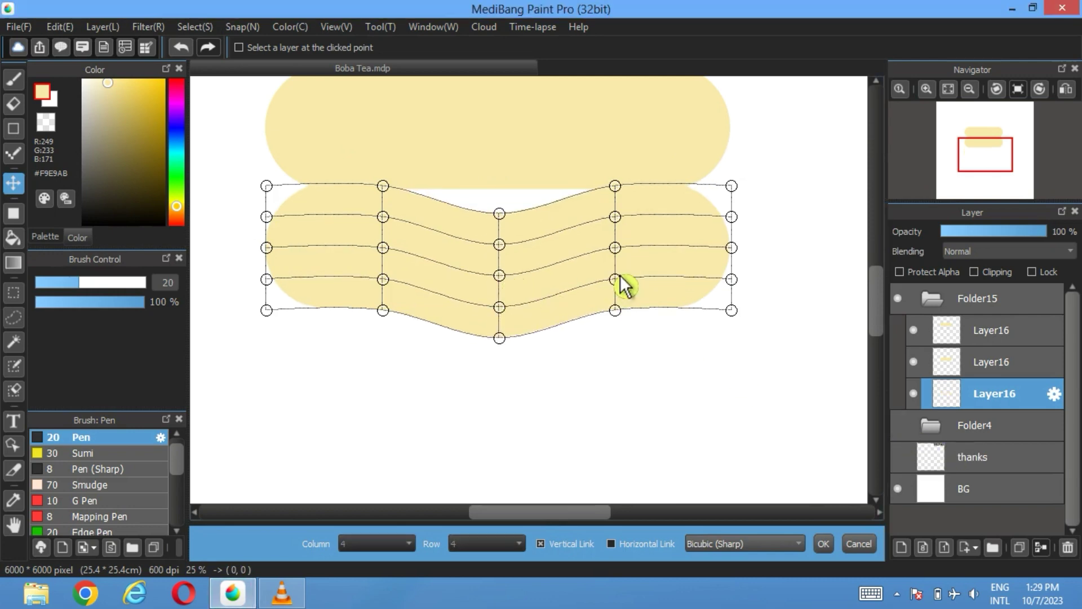
pyautogui.moveTo(620, 299); pyautogui.dragTo(620, 318)
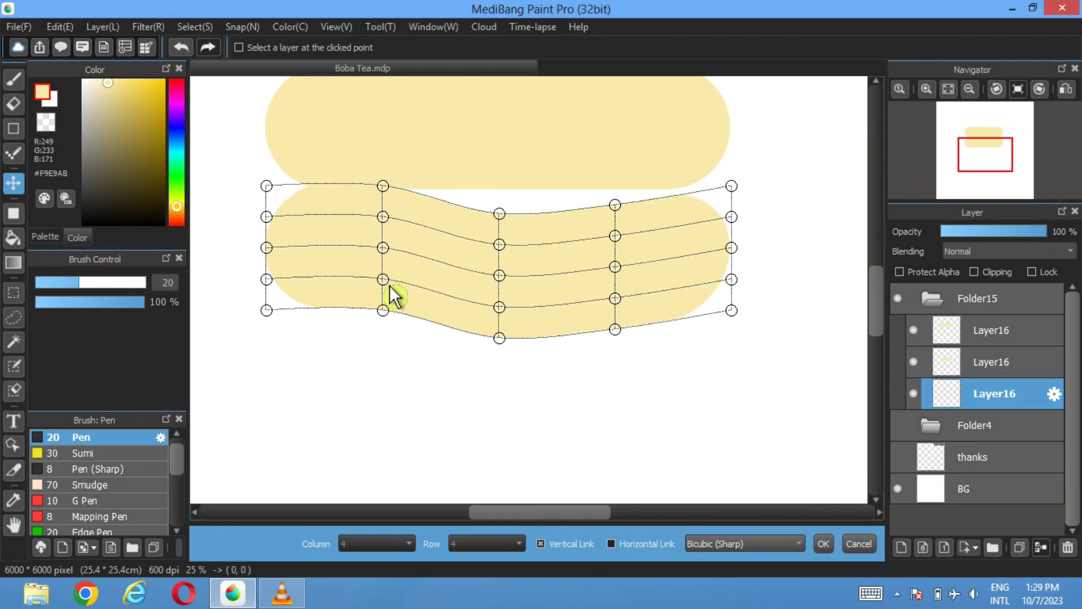
pyautogui.moveTo(389, 287); pyautogui.dragTo(387, 300)
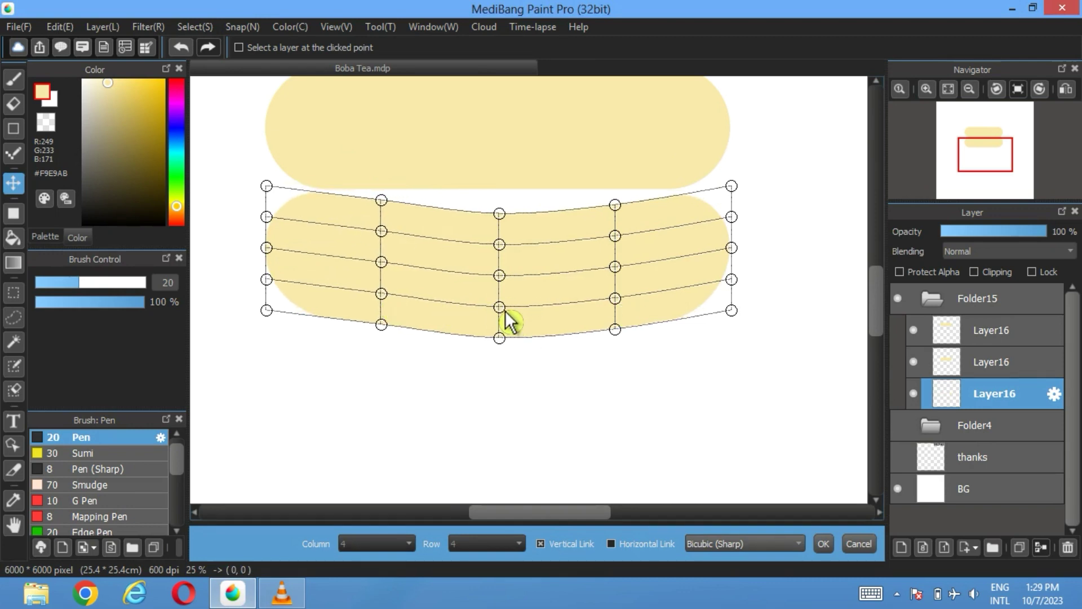
pyautogui.moveTo(505, 311); pyautogui.dragTo(503, 308)
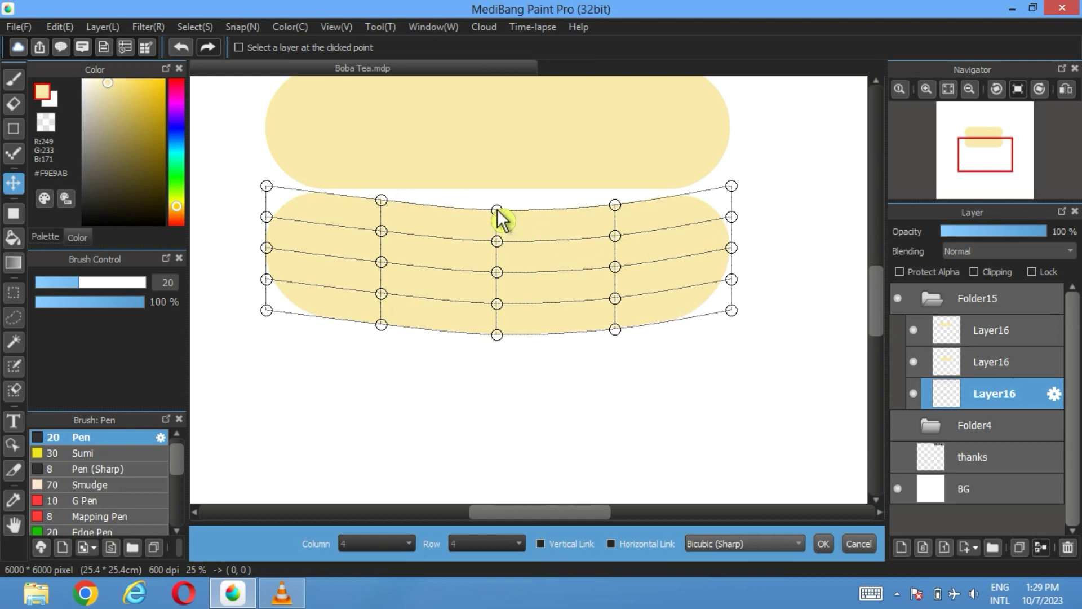
pyautogui.moveTo(623, 207); pyautogui.dragTo(610, 228)
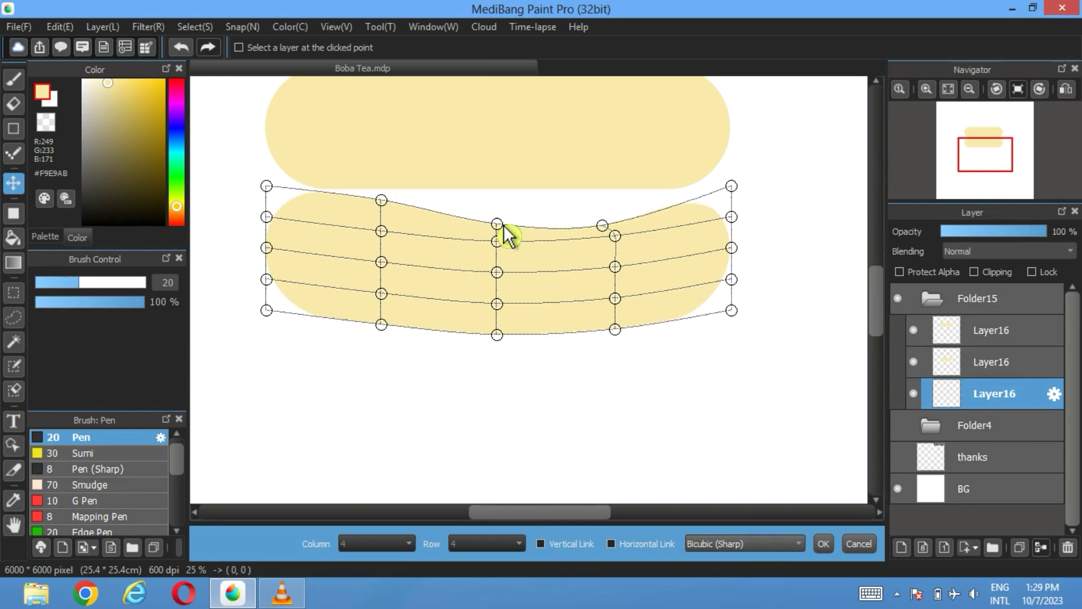
pyautogui.click(824, 544)
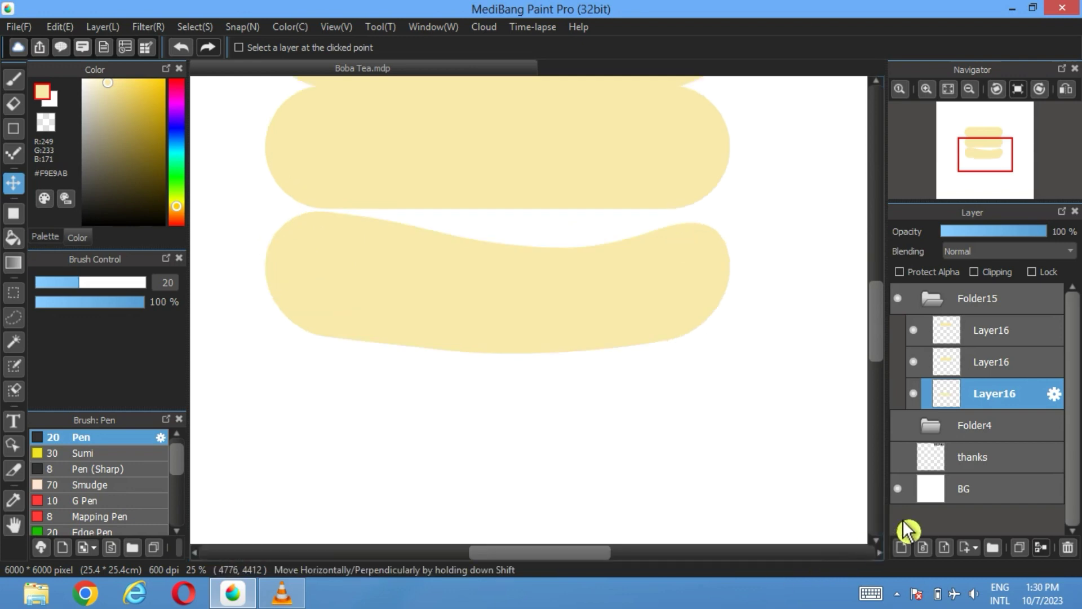
# - Mesh-transform the middle yellow bar with Vertical Link on, lowering the inner columns and right end into a downward curve
pyautogui.click(1039, 372)
pyautogui.moveTo(542, 178); pyautogui.dragTo(543, 262)
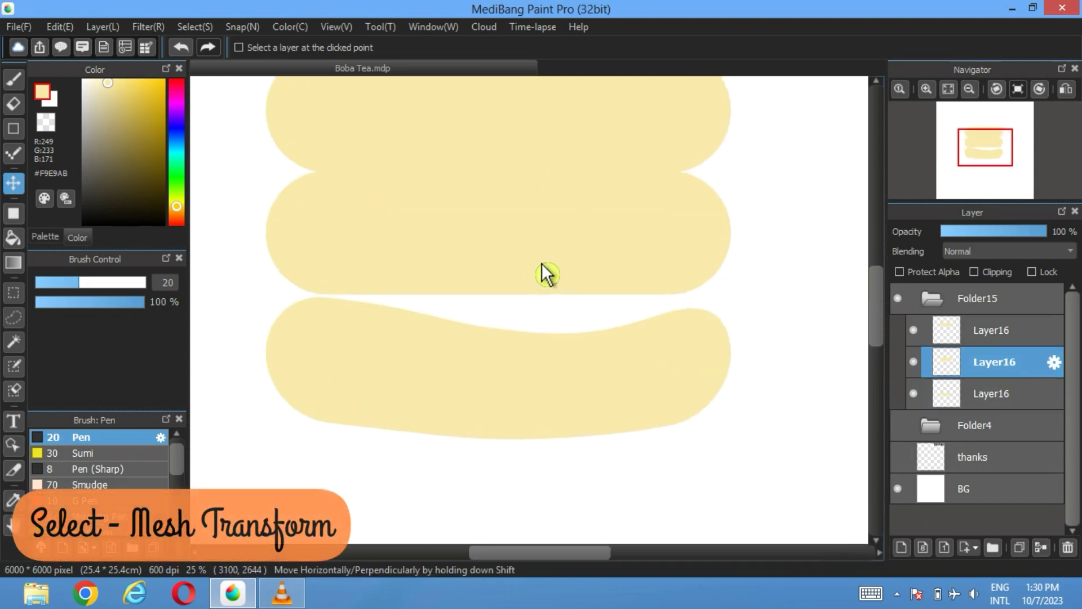
pyautogui.click(186, 25)
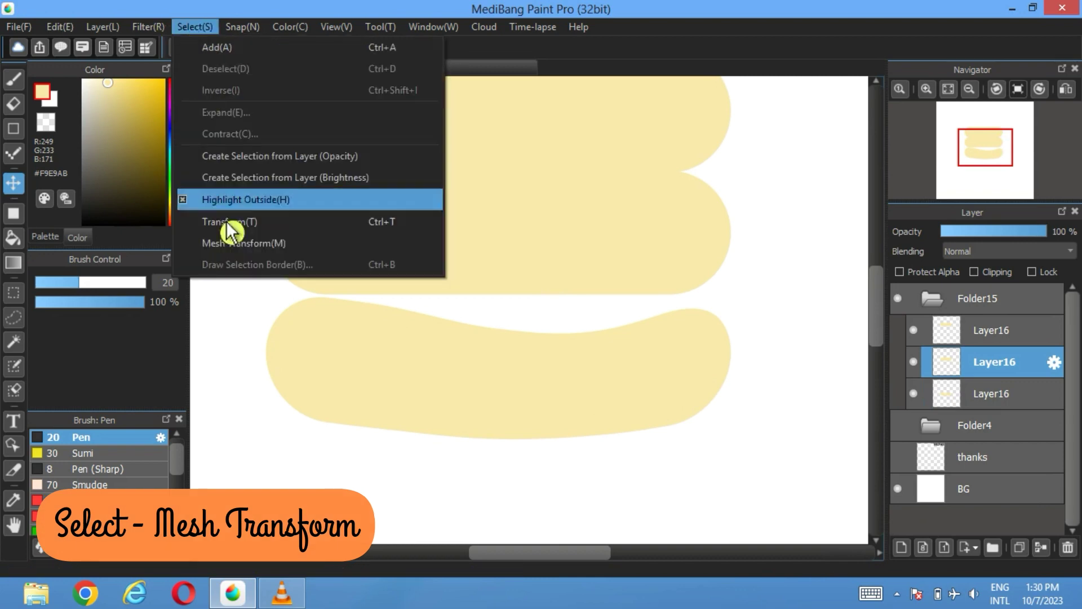
pyautogui.click(234, 251)
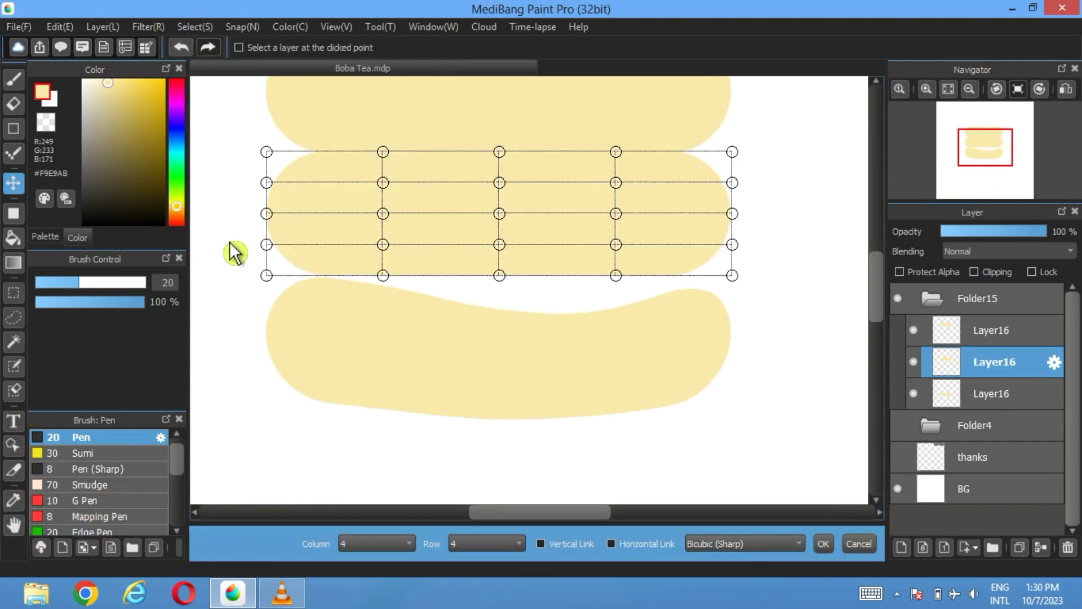
pyautogui.moveTo(734, 214); pyautogui.dragTo(733, 244)
pyautogui.moveTo(623, 214); pyautogui.dragTo(624, 262)
pyautogui.moveTo(509, 217); pyautogui.dragTo(502, 258)
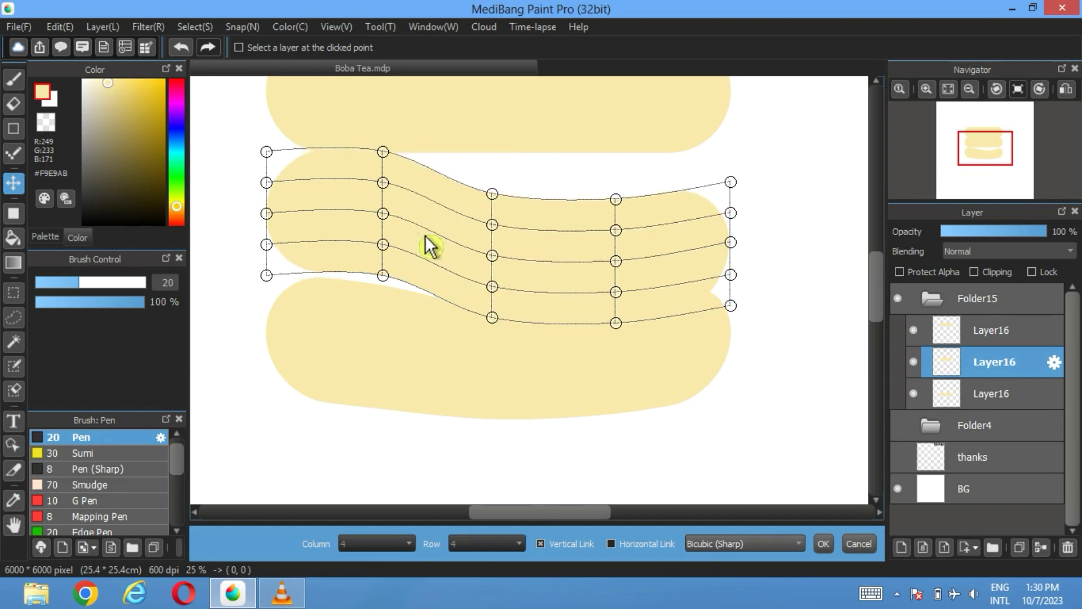
pyautogui.moveTo(392, 215); pyautogui.dragTo(393, 236)
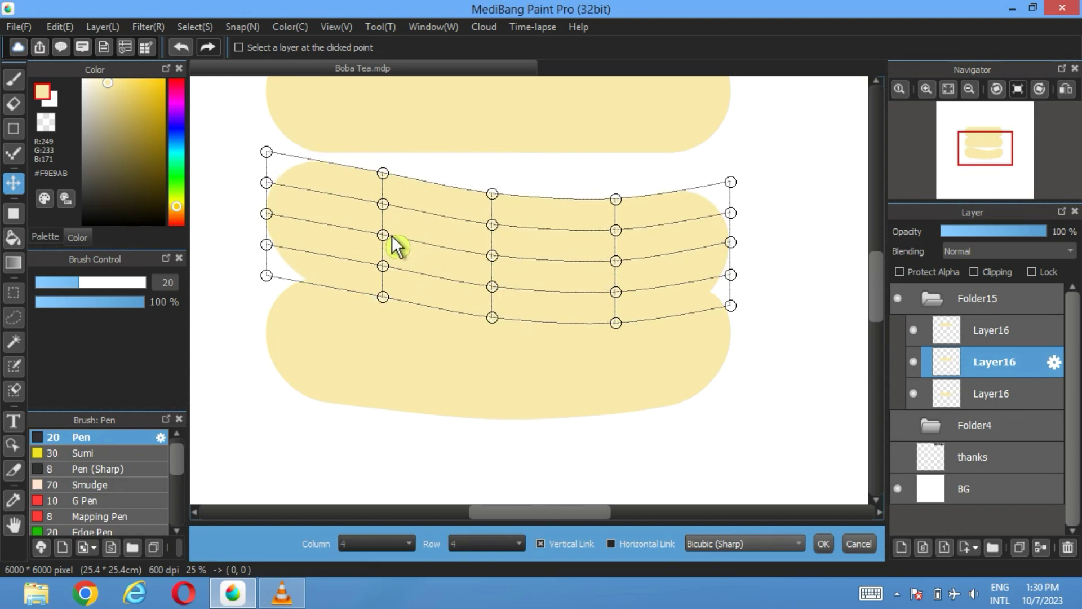
pyautogui.moveTo(393, 236); pyautogui.dragTo(394, 239)
pyautogui.moveTo(618, 202); pyautogui.dragTo(621, 207)
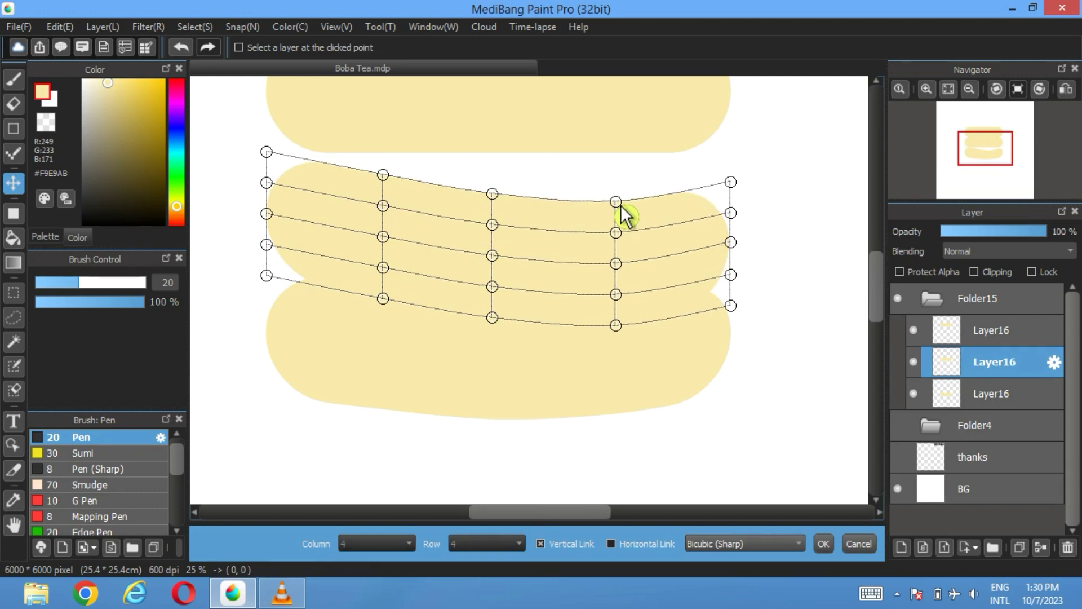
pyautogui.moveTo(739, 221); pyautogui.dragTo(739, 210)
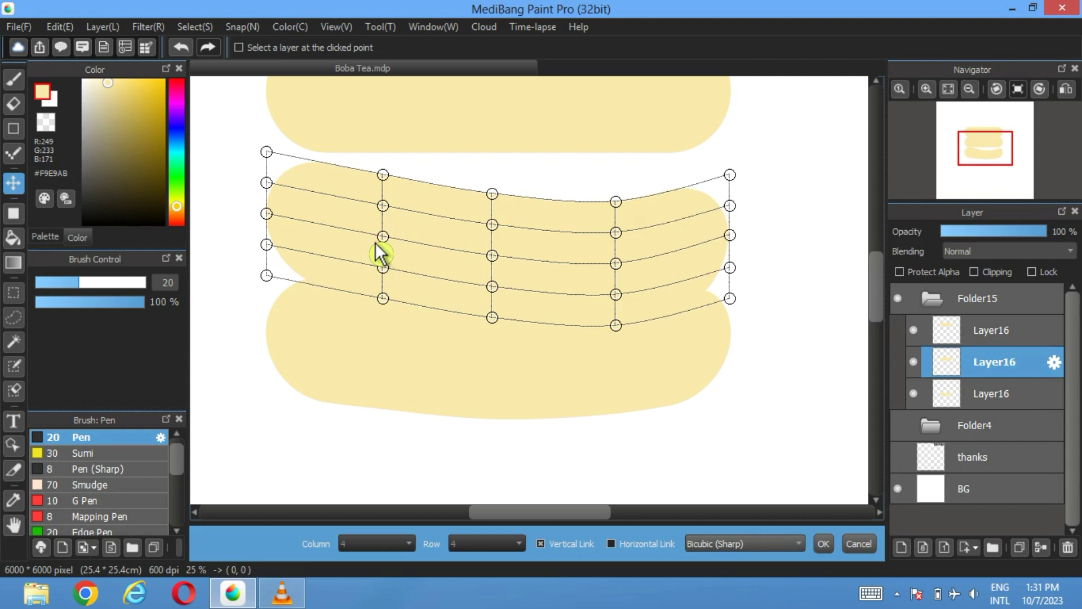
# - With Vertical Link off, reshape the middle yellow bar's left end in the mesh, rounding its side and pulling its upper corner inward
pyautogui.click(540, 544)
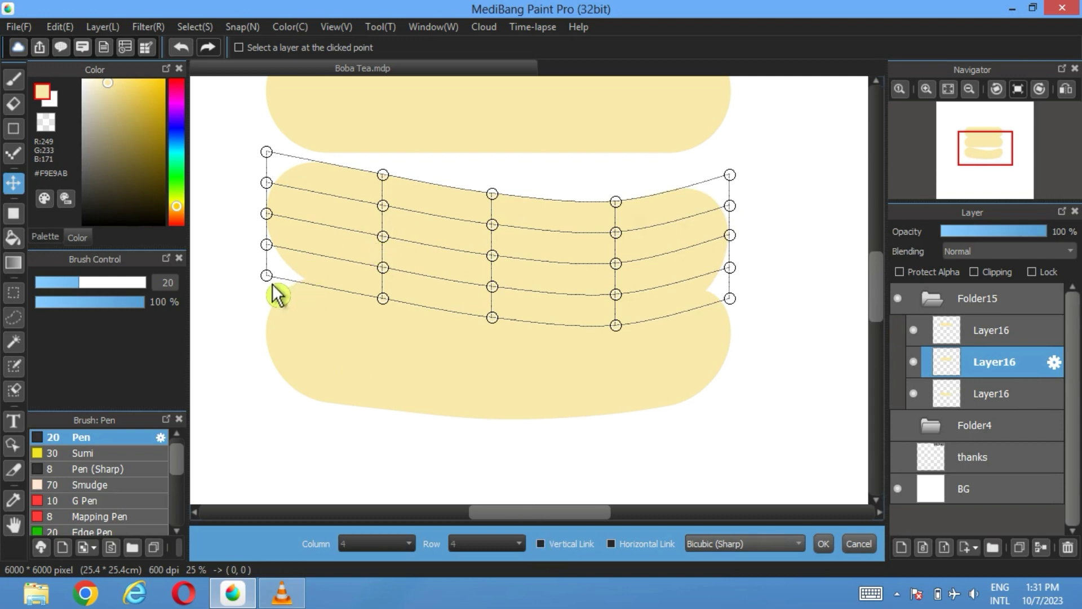
pyautogui.moveTo(272, 284)
pyautogui.mouseDown()
pyautogui.moveTo(280, 310)
pyautogui.moveTo(273, 256)
pyautogui.moveTo(271, 285)
pyautogui.mouseUp()
pyautogui.moveTo(267, 213); pyautogui.dragTo(259, 236)
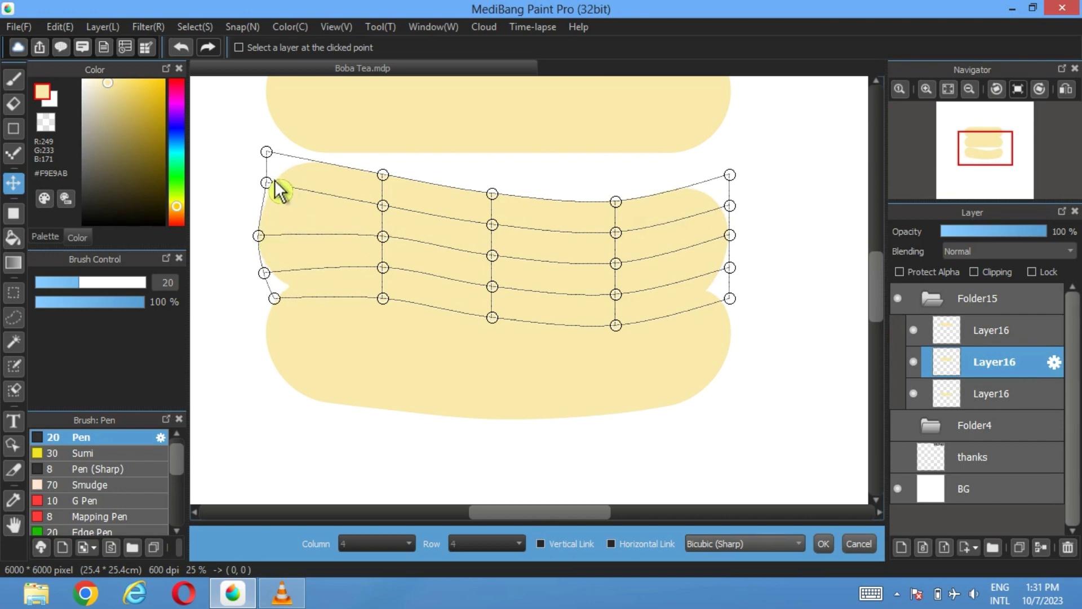
pyautogui.moveTo(275, 182); pyautogui.dragTo(277, 199)
pyautogui.moveTo(268, 153); pyautogui.dragTo(401, 192)
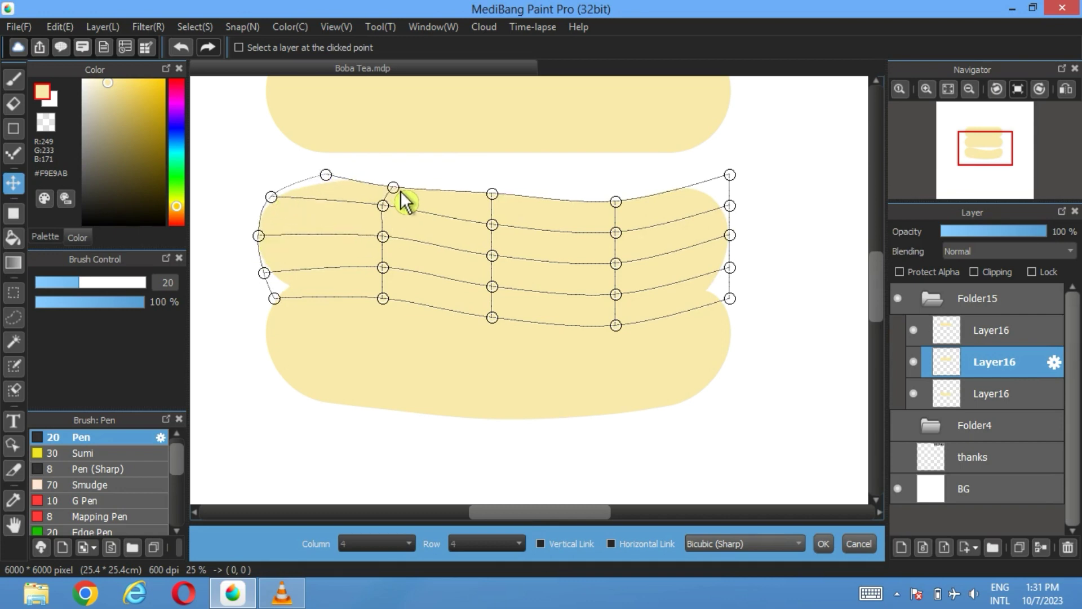
# - Dip the middle bar's upper edge deeply at the centre, raise a hump on its left, lower the right corner, and apply the mesh transform
pyautogui.moveTo(494, 194); pyautogui.dragTo(493, 239)
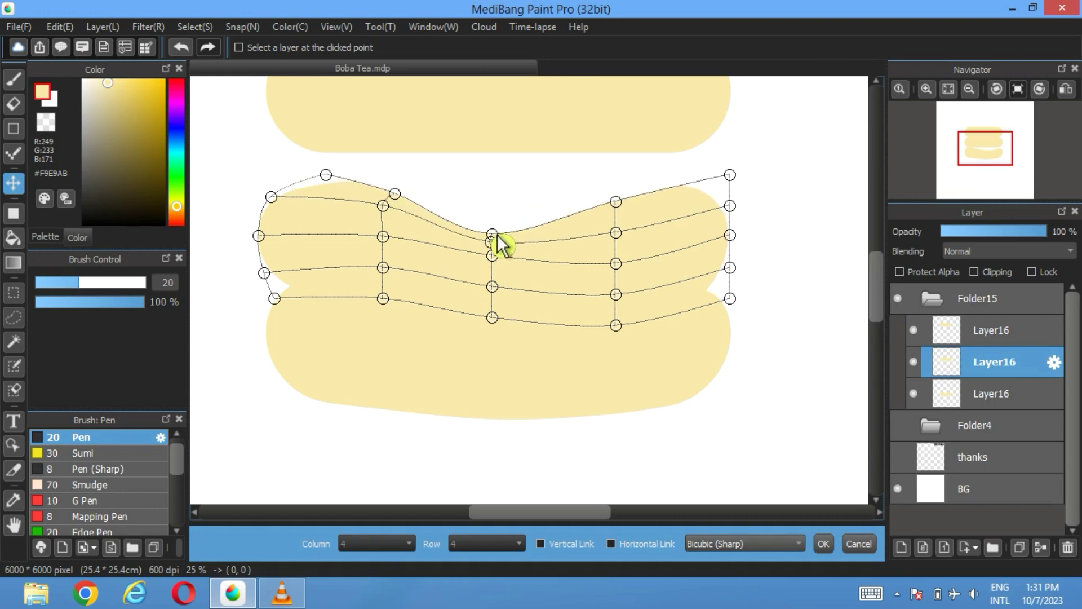
pyautogui.moveTo(347, 162); pyautogui.dragTo(330, 165)
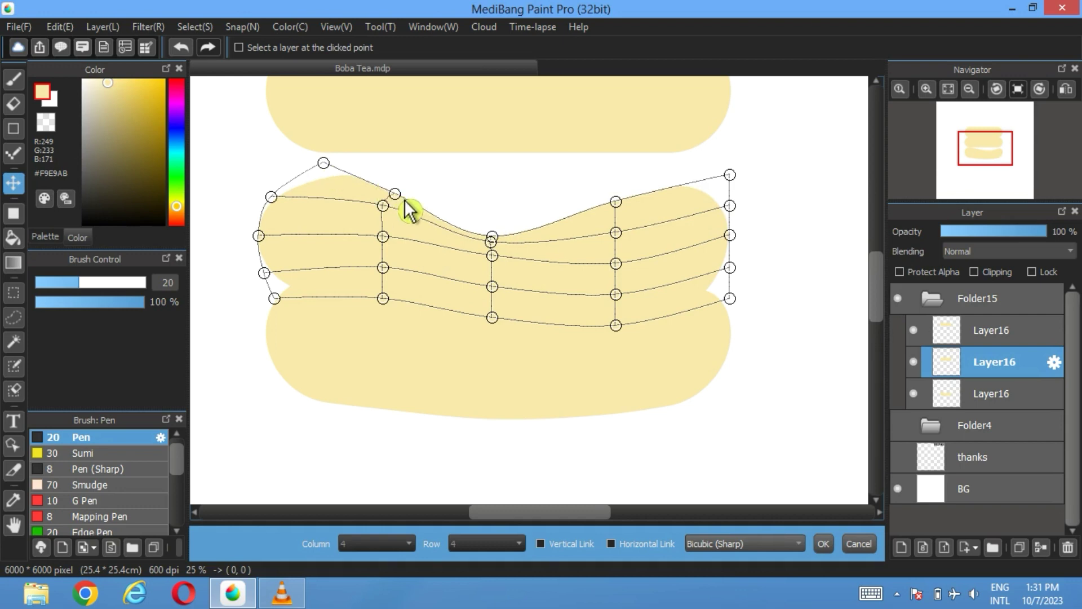
pyautogui.moveTo(405, 199); pyautogui.dragTo(351, 215)
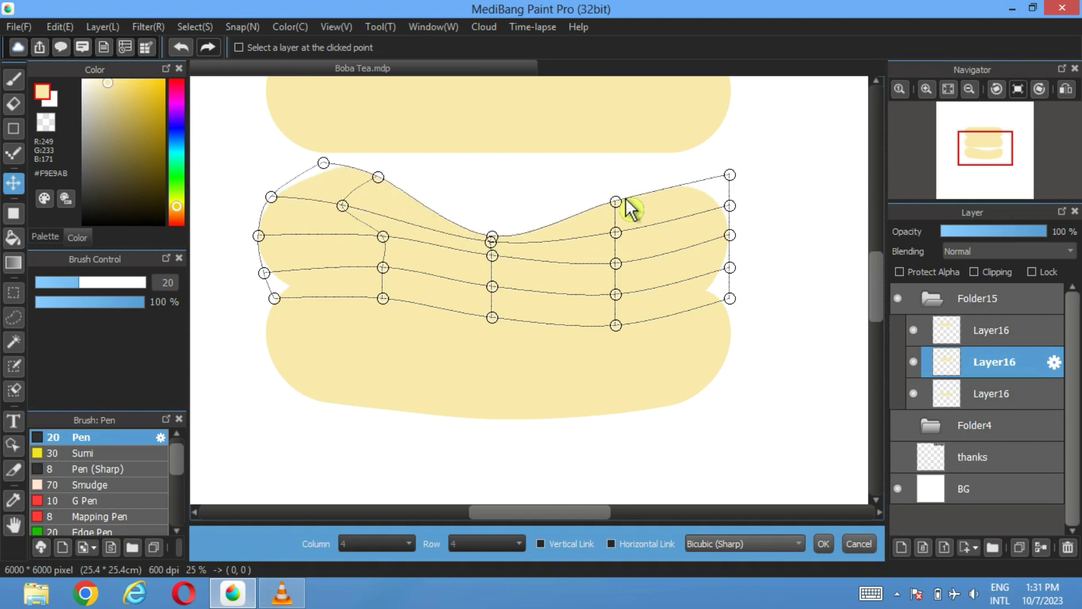
pyautogui.moveTo(736, 183); pyautogui.dragTo(738, 197)
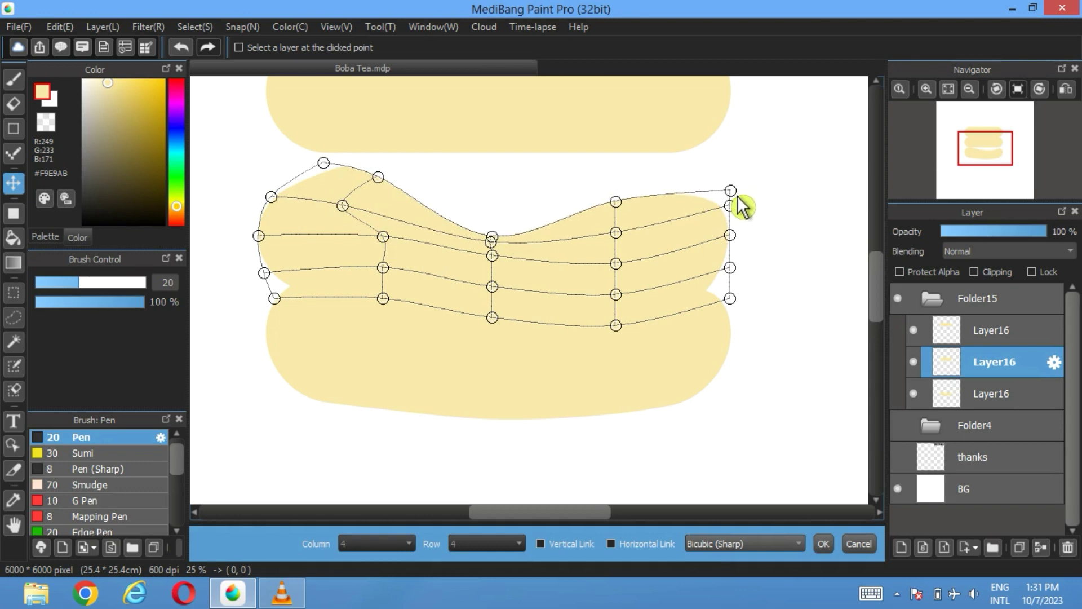
pyautogui.moveTo(626, 204); pyautogui.dragTo(620, 210)
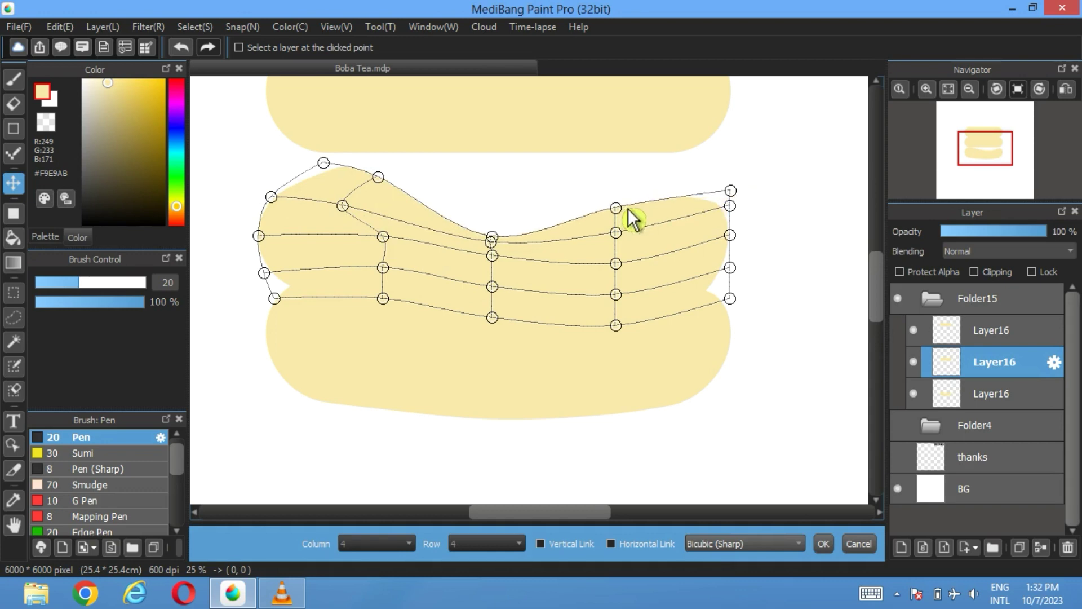
pyautogui.click(824, 545)
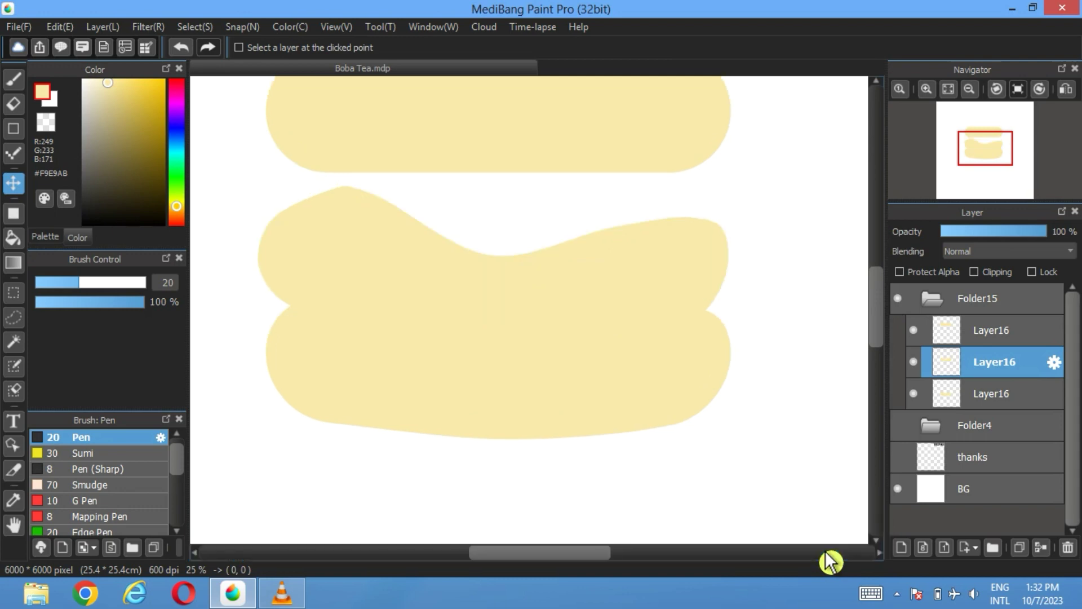
# - Scale the top yellow bar's layer to about two-thirds size with Transform and place it over the dip in the middle bar
pyautogui.moveTo(505, 248); pyautogui.dragTo(517, 338)
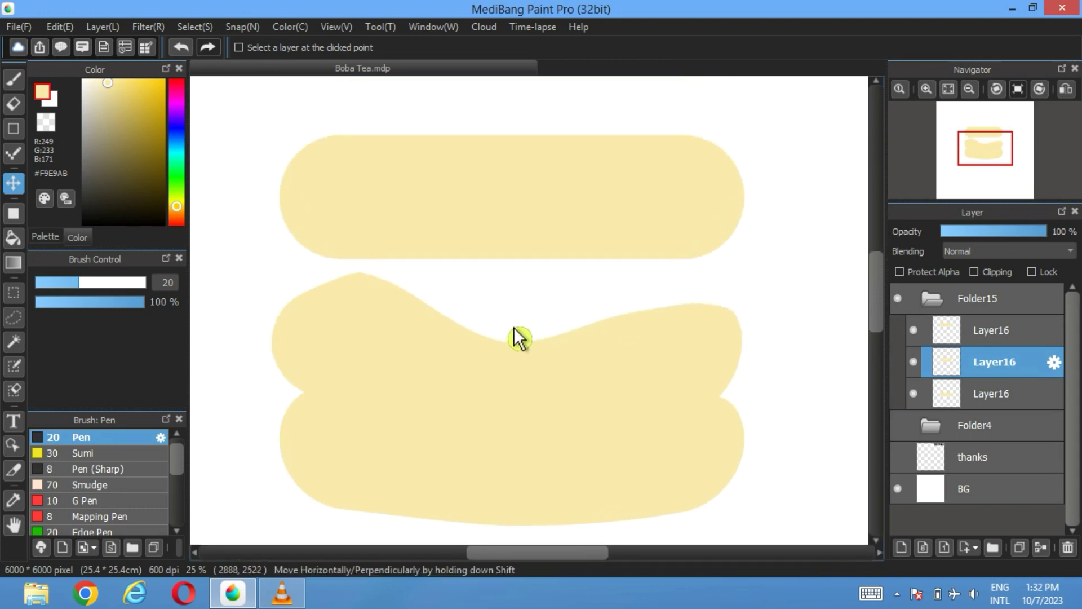
pyautogui.click(993, 331)
pyautogui.click(195, 26)
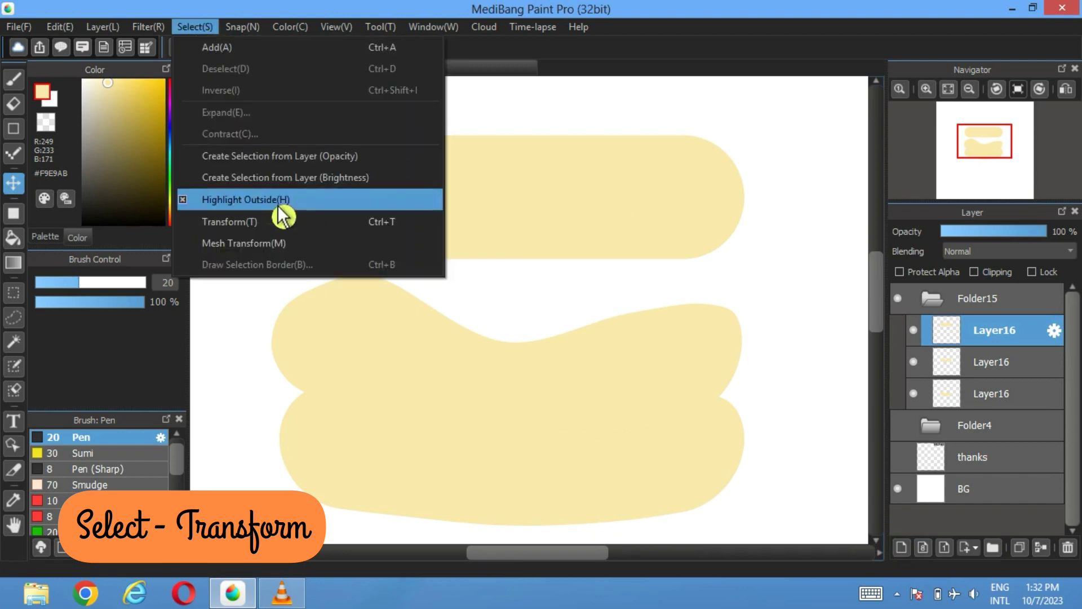
pyautogui.click(275, 220)
pyautogui.moveTo(289, 122); pyautogui.dragTo(316, 150)
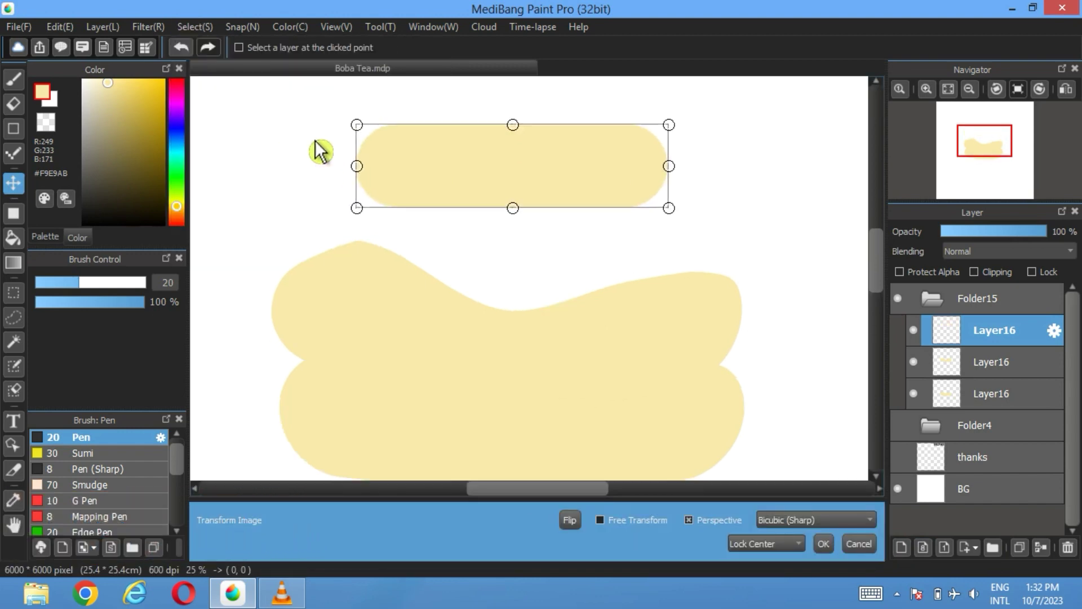
pyautogui.moveTo(508, 209); pyautogui.dragTo(563, 254)
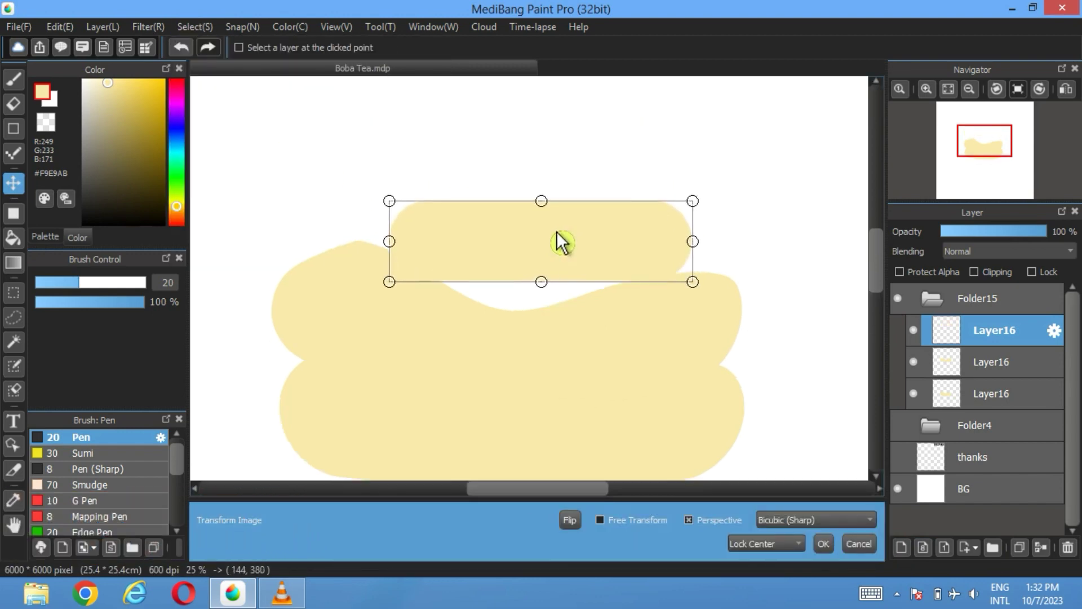
pyautogui.click(824, 544)
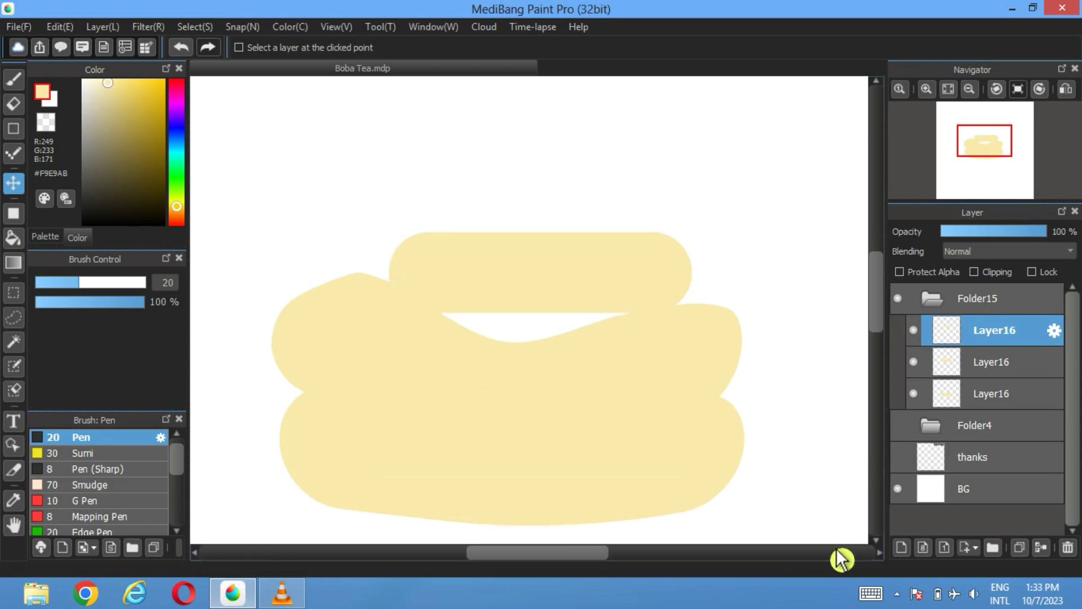
# - Start a 4 × 4 mesh transform on the top bar, sagging its lower edge into the dip and raising its upper edge
pyautogui.click(195, 26)
pyautogui.click(292, 243)
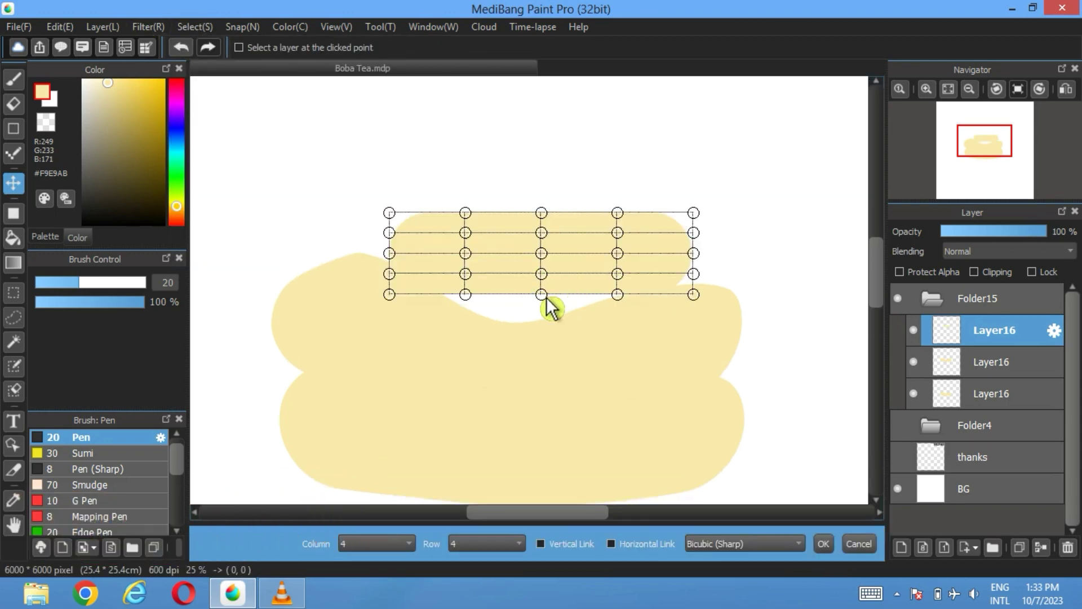
pyautogui.moveTo(541, 294); pyautogui.dragTo(538, 336)
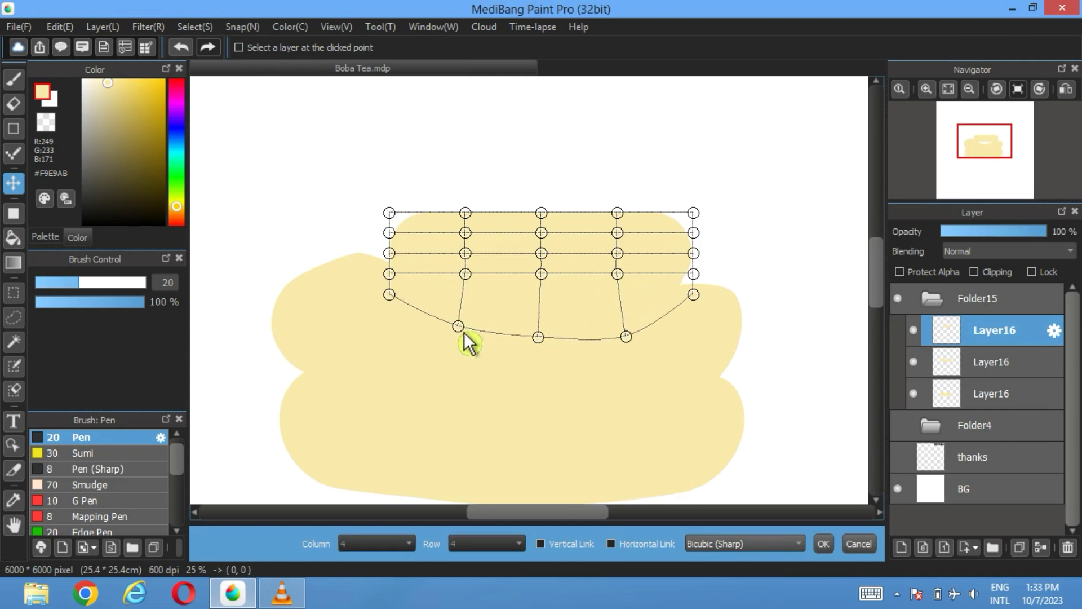
pyautogui.moveTo(546, 220); pyautogui.dragTo(549, 186)
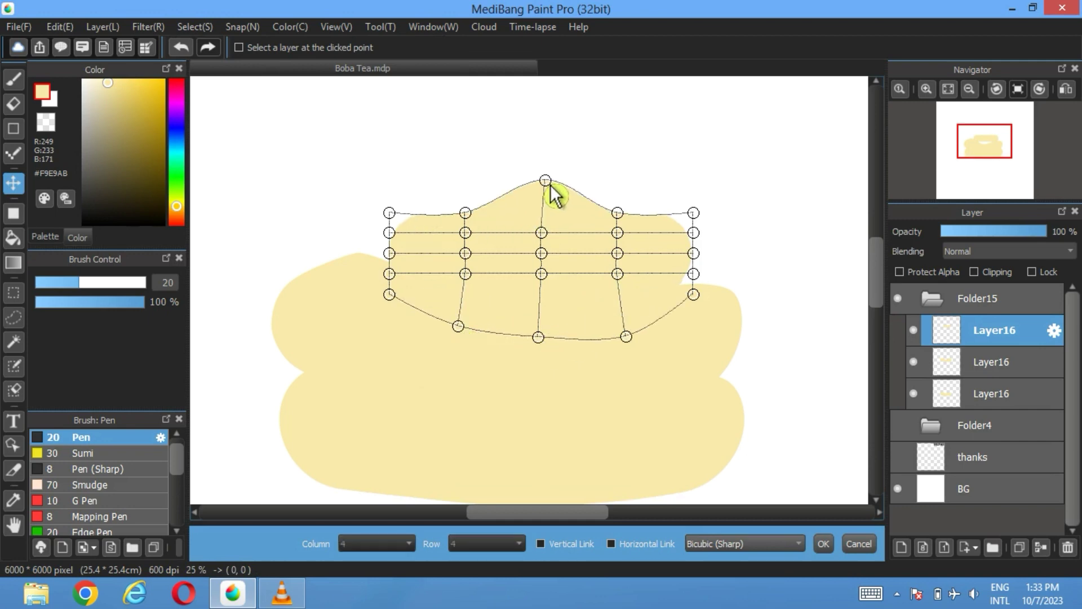
pyautogui.moveTo(623, 214); pyautogui.dragTo(625, 198)
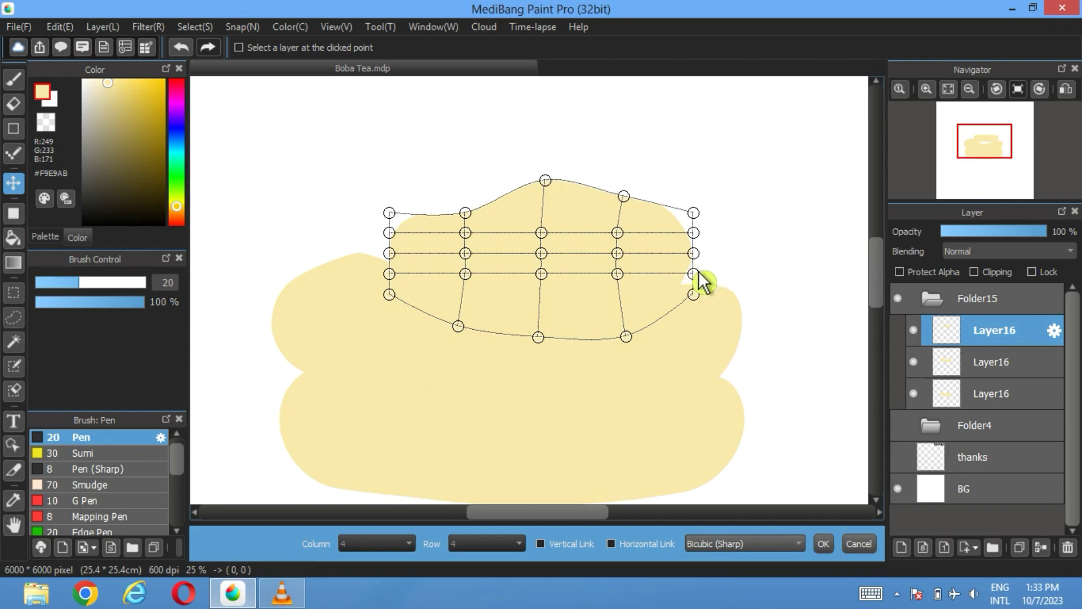
# - Bulge both ends of the top bar outward and smooth its upper edge into a dome, and apply the mesh transform
pyautogui.moveTo(701, 277)
pyautogui.mouseDown()
pyautogui.moveTo(715, 309)
pyautogui.moveTo(707, 295)
pyautogui.mouseUp()
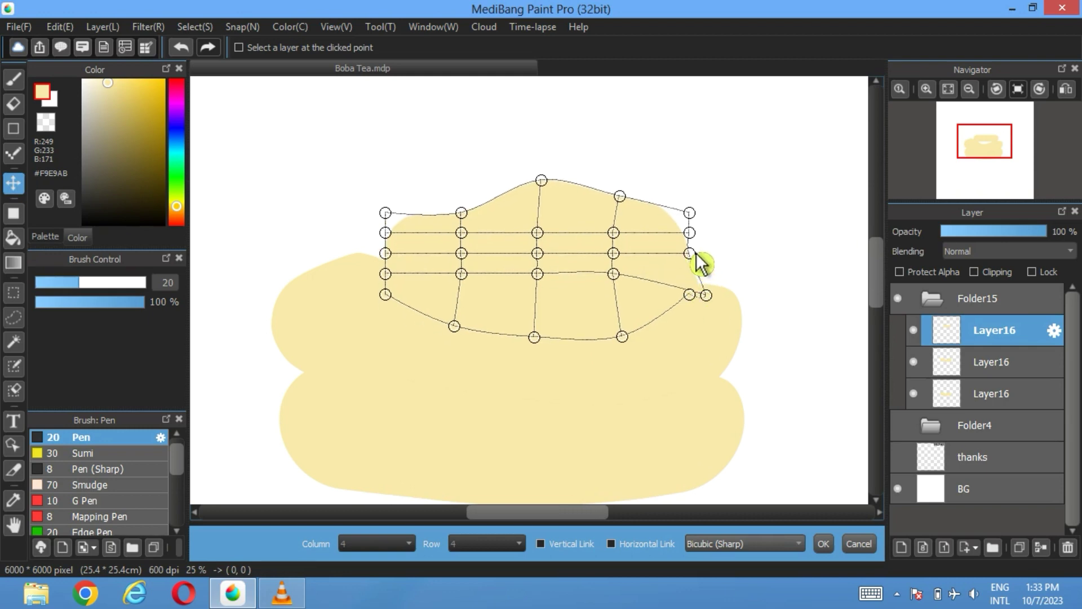
pyautogui.moveTo(690, 254); pyautogui.dragTo(704, 235)
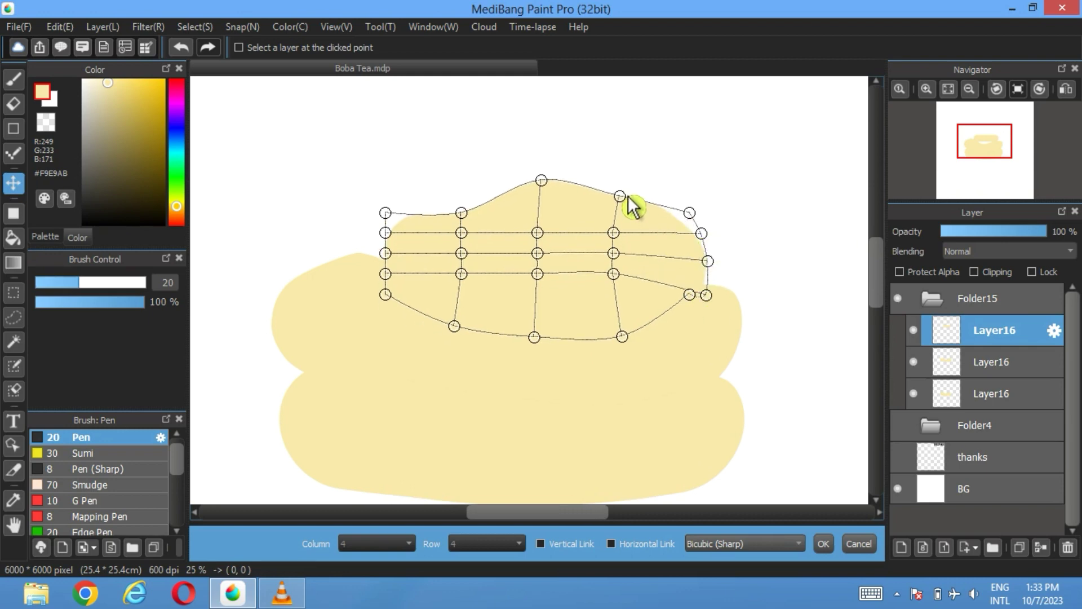
pyautogui.moveTo(627, 198); pyautogui.dragTo(619, 193)
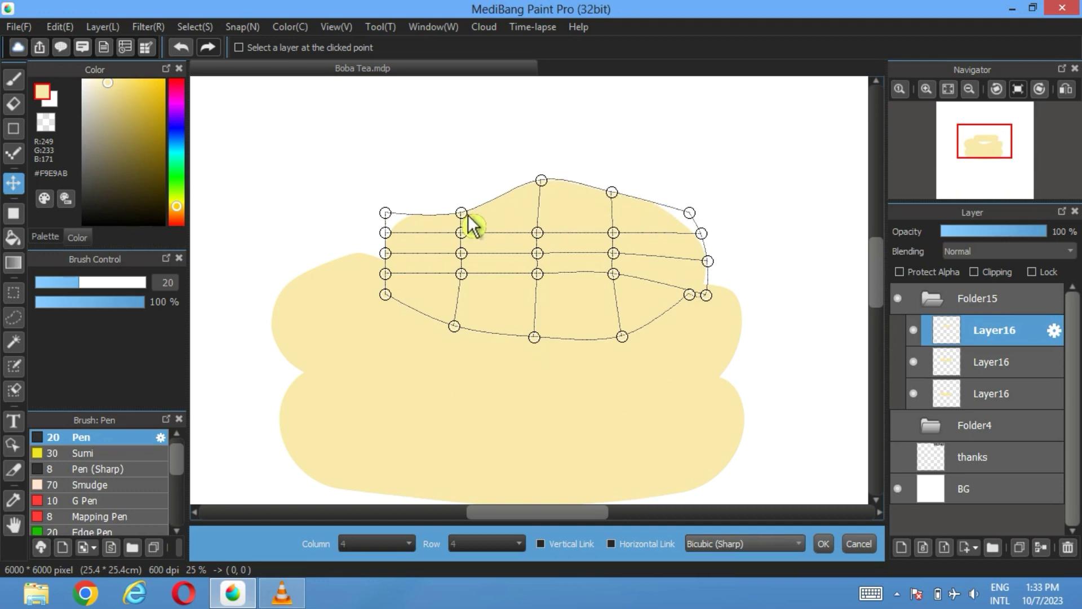
pyautogui.moveTo(467, 214); pyautogui.dragTo(469, 194)
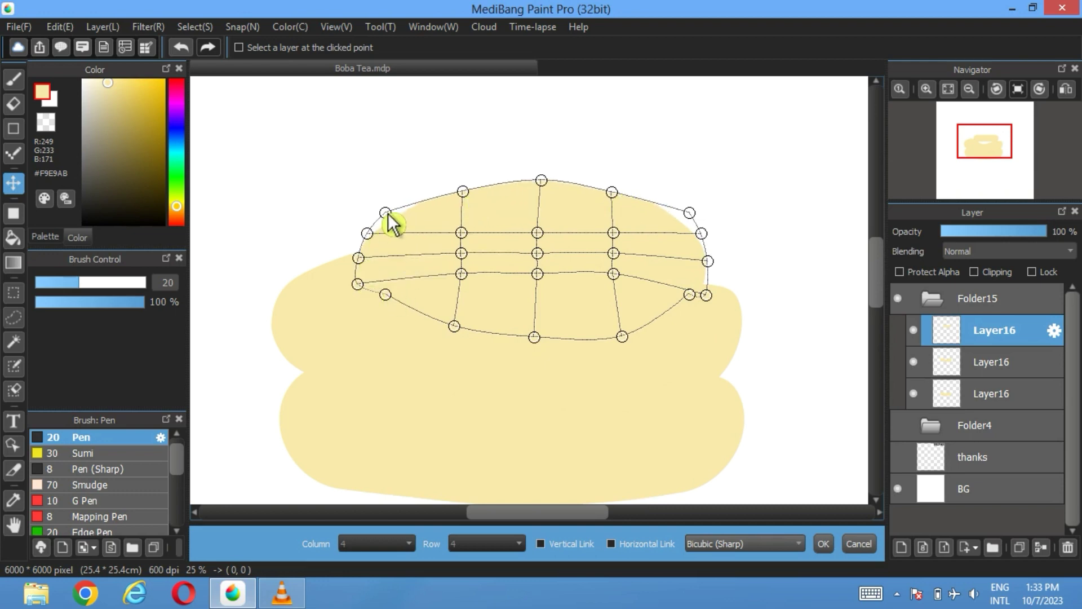
pyautogui.moveTo(385, 213); pyautogui.dragTo(390, 205)
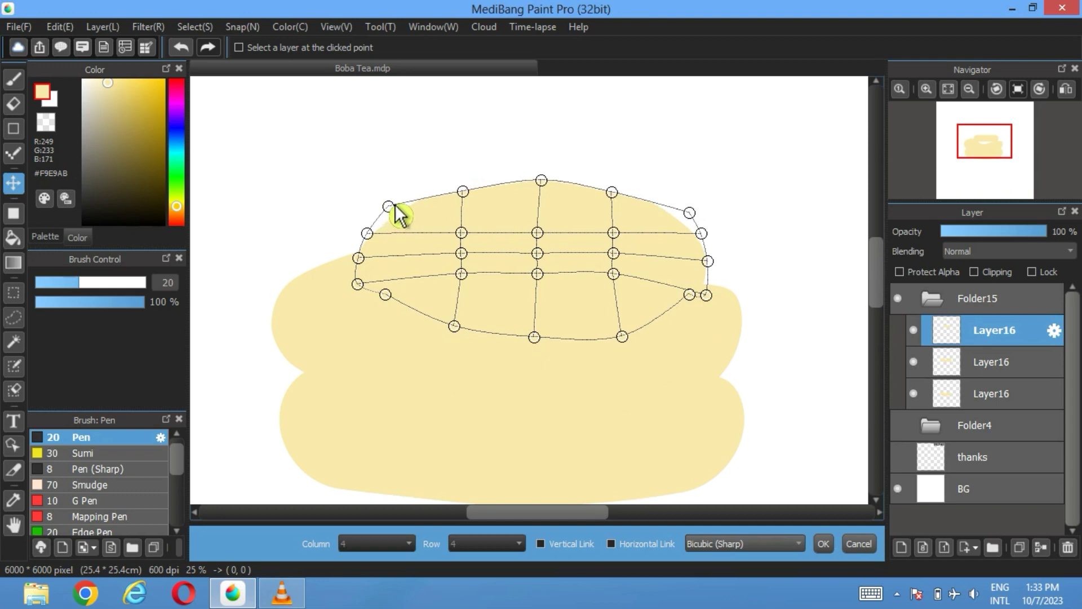
pyautogui.click(830, 547)
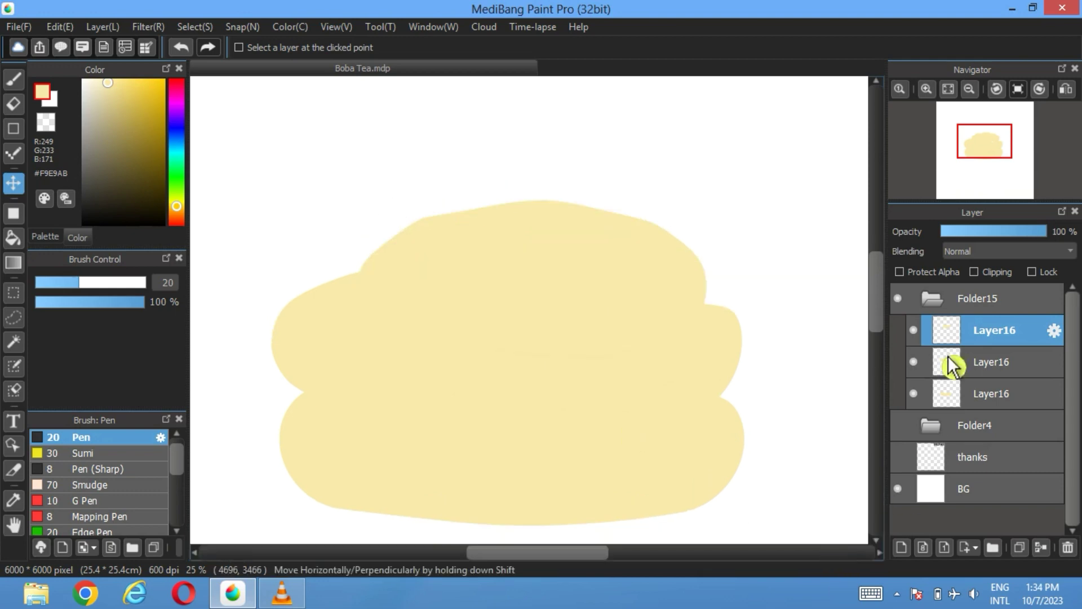
# - With the two upper bar layers hidden, select the lowest bar using the Magic Wand and draw a 20 px black selection border around it
pyautogui.click(914, 330)
pyautogui.click(914, 361)
pyautogui.click(984, 397)
pyautogui.click(13, 342)
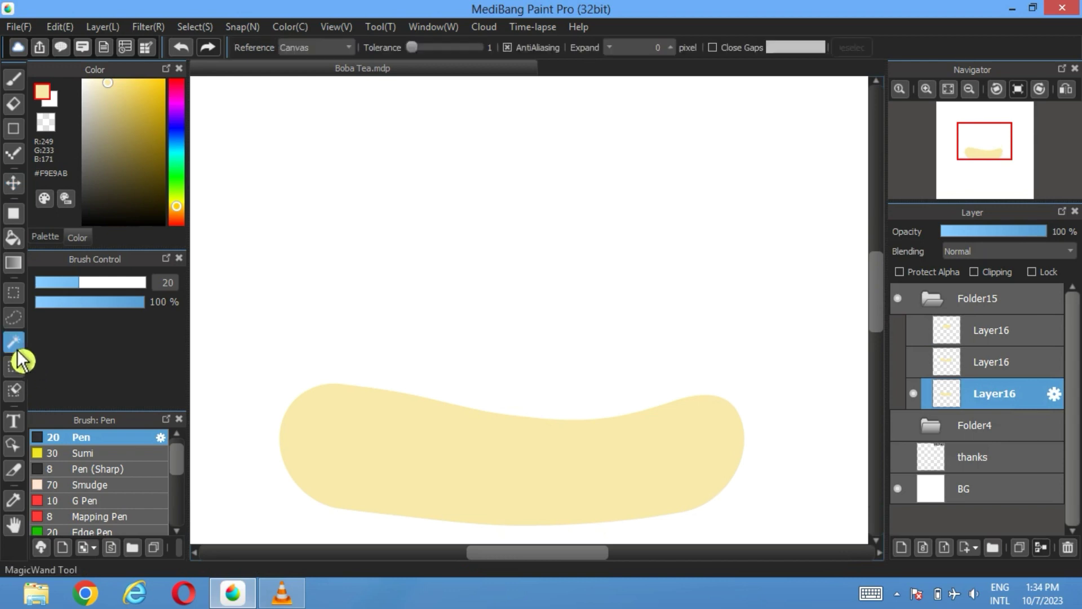
pyautogui.click(56, 239)
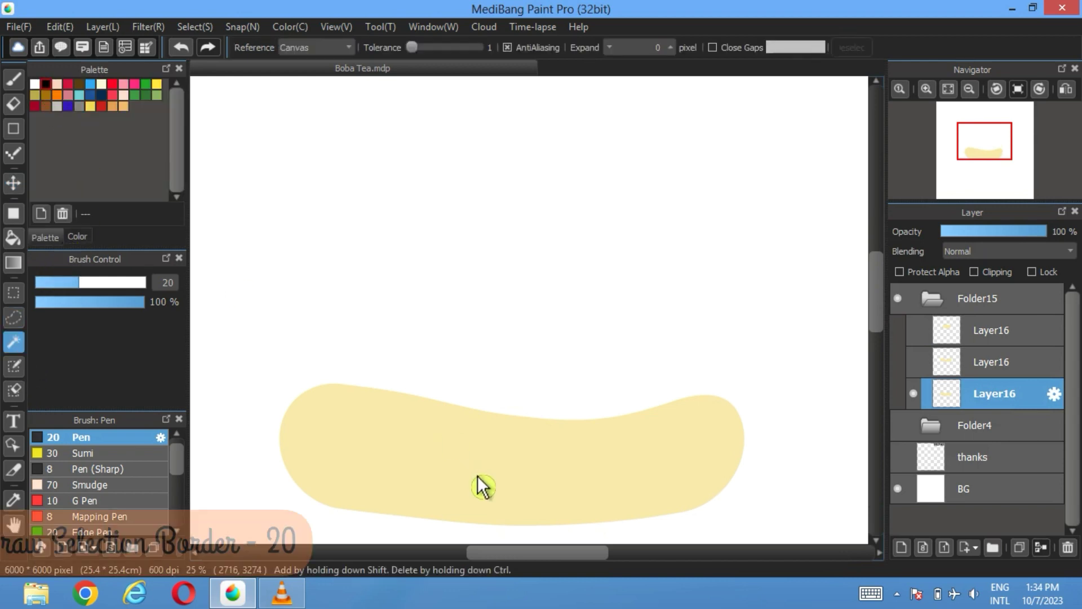
pyautogui.click(478, 475)
pyautogui.click(195, 26)
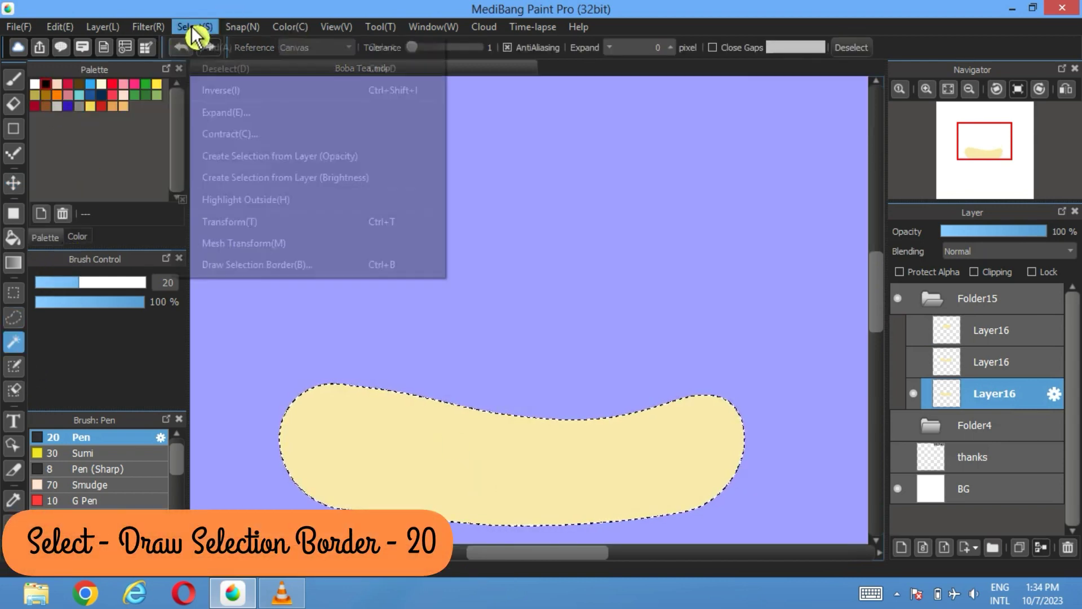
pyautogui.click(270, 268)
pyautogui.click(590, 360)
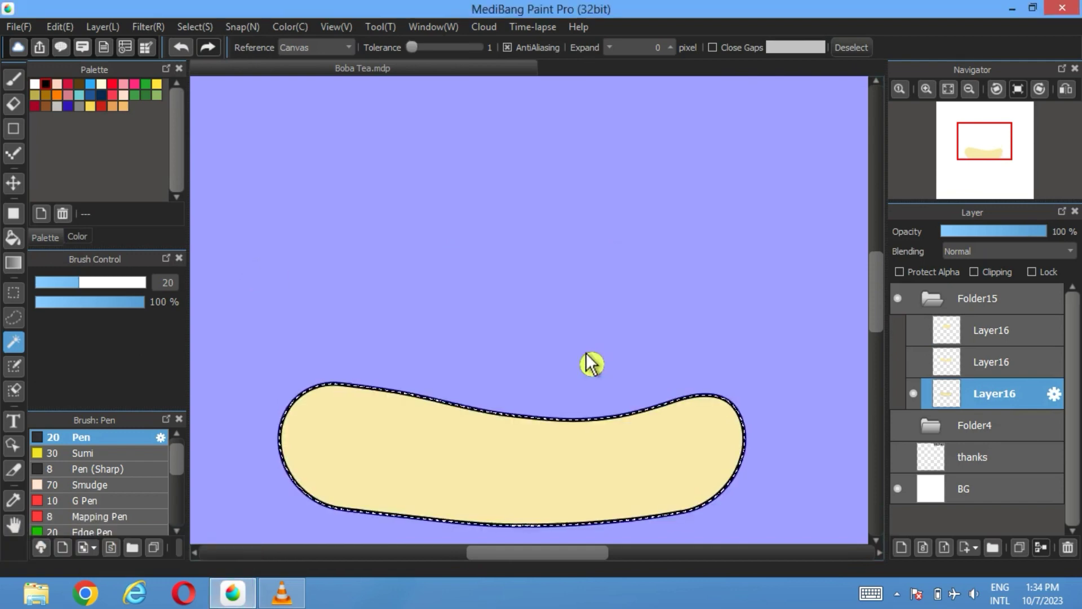
pyautogui.click(851, 47)
# - Show only the middle bar's layer, select the bar and draw a 20 px black selection border on its boundary
pyautogui.click(914, 394)
pyautogui.click(913, 362)
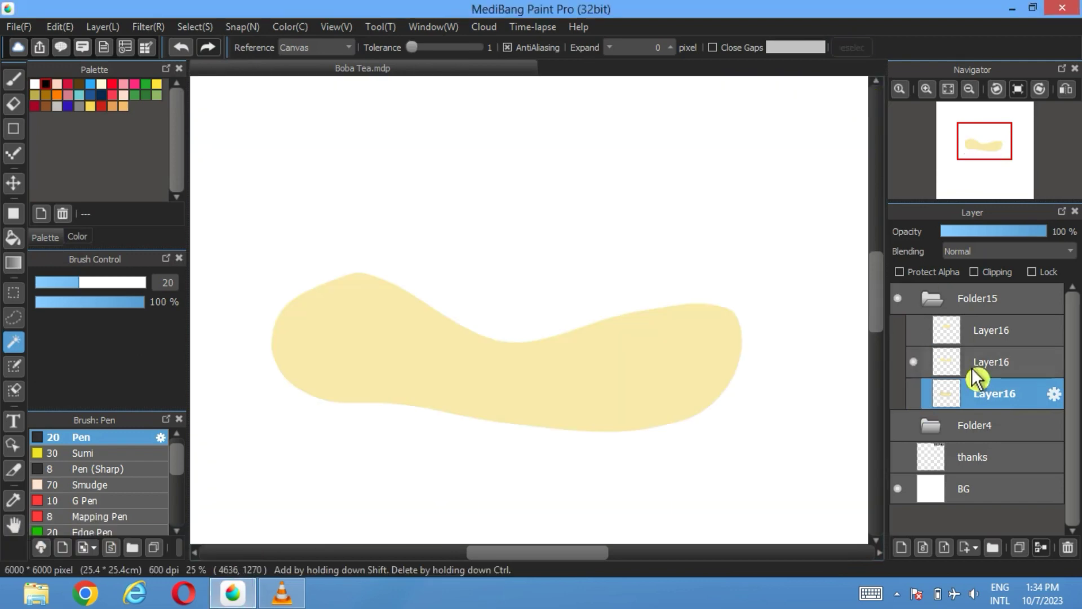
pyautogui.click(992, 362)
pyautogui.click(568, 378)
pyautogui.click(195, 27)
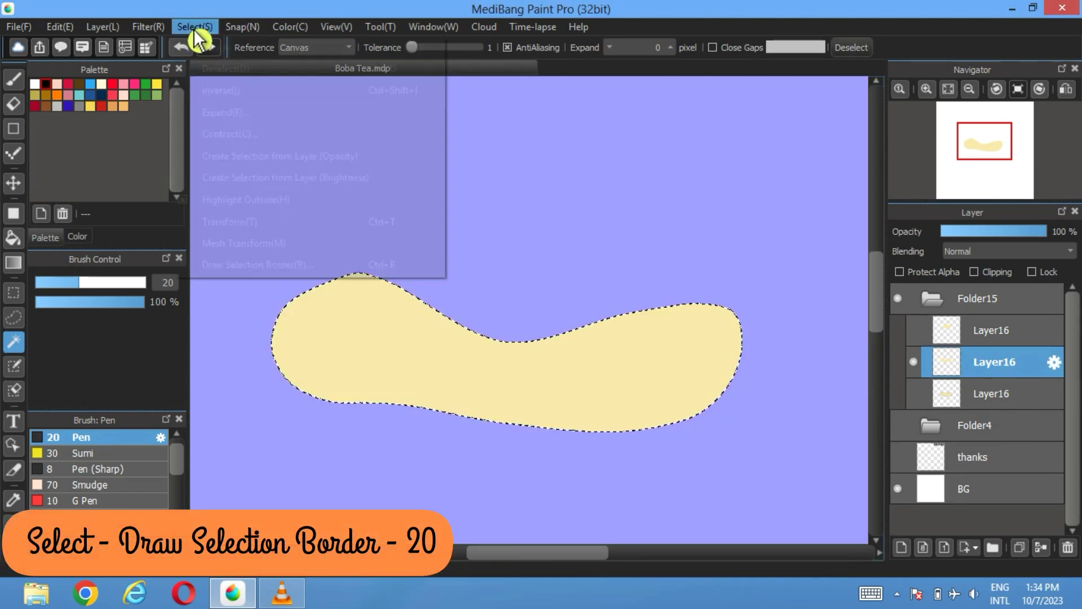
pyautogui.click(242, 272)
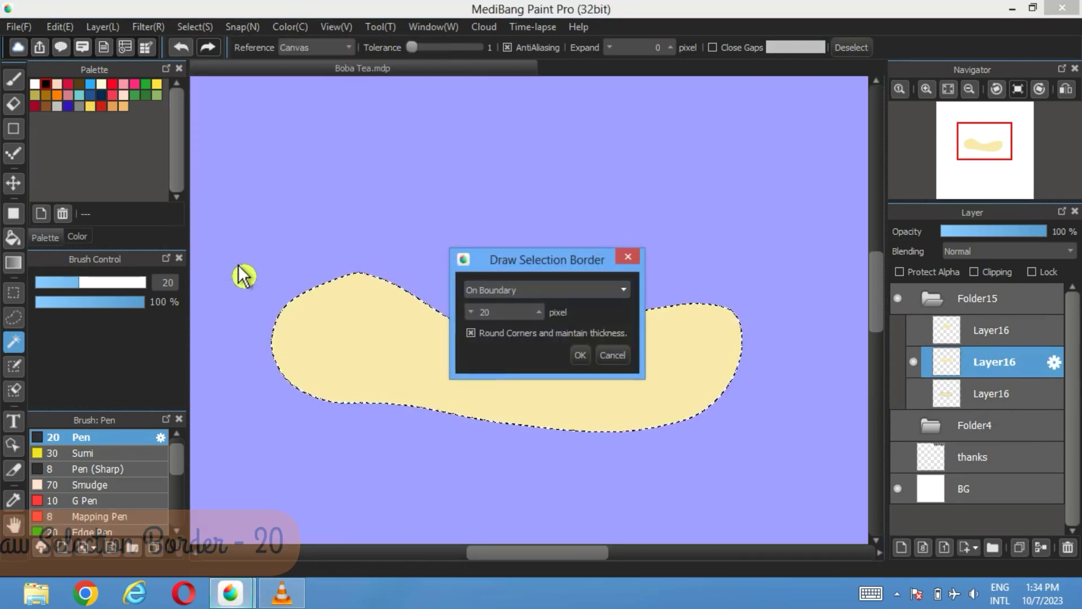
pyautogui.click(588, 355)
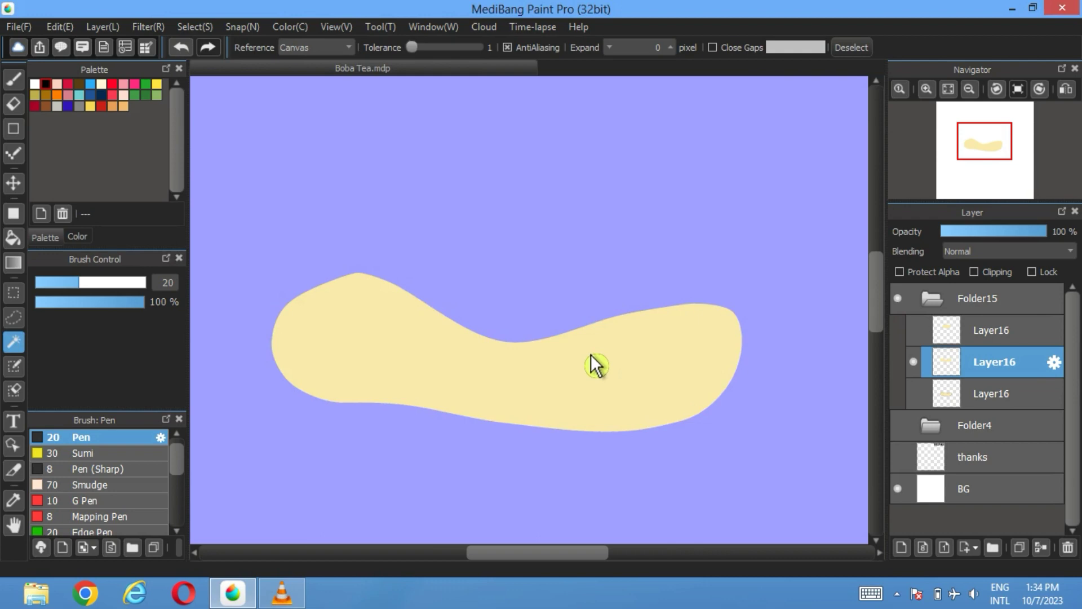
# - Clear the selection, show only the top bar's layer, and outline that bar with a 20 px black selection border
pyautogui.click(911, 363)
pyautogui.click(913, 330)
pyautogui.click(851, 47)
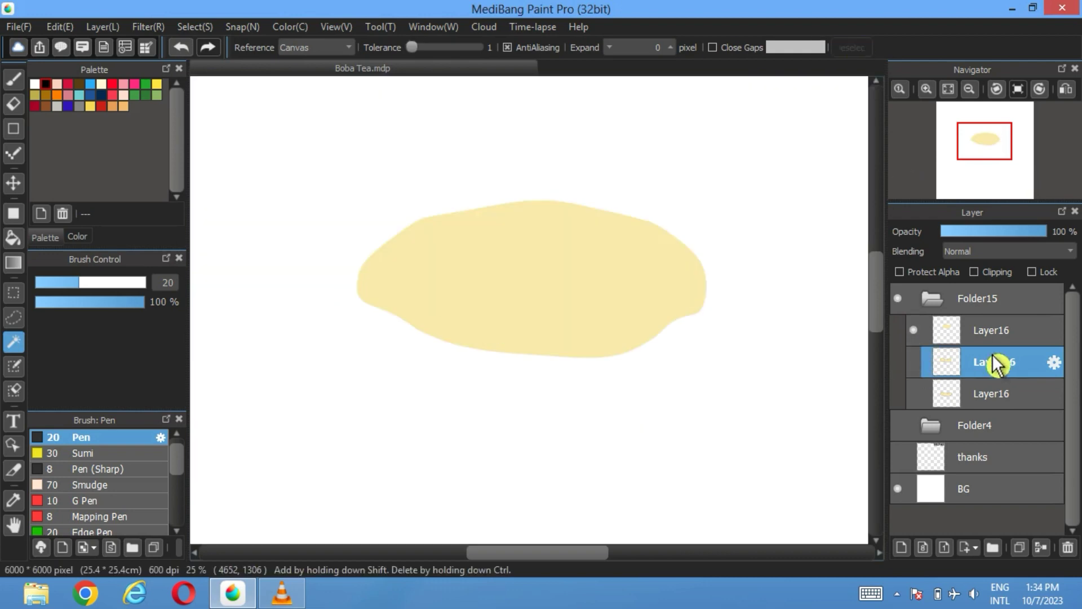
pyautogui.click(992, 331)
pyautogui.click(584, 289)
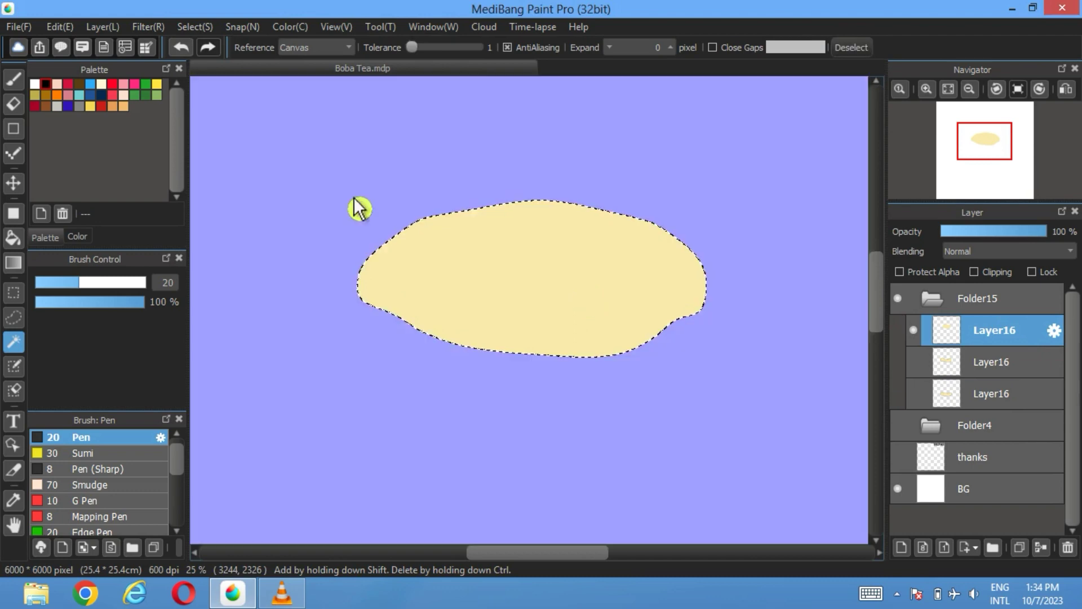
pyautogui.click(195, 26)
pyautogui.click(265, 263)
pyautogui.click(583, 355)
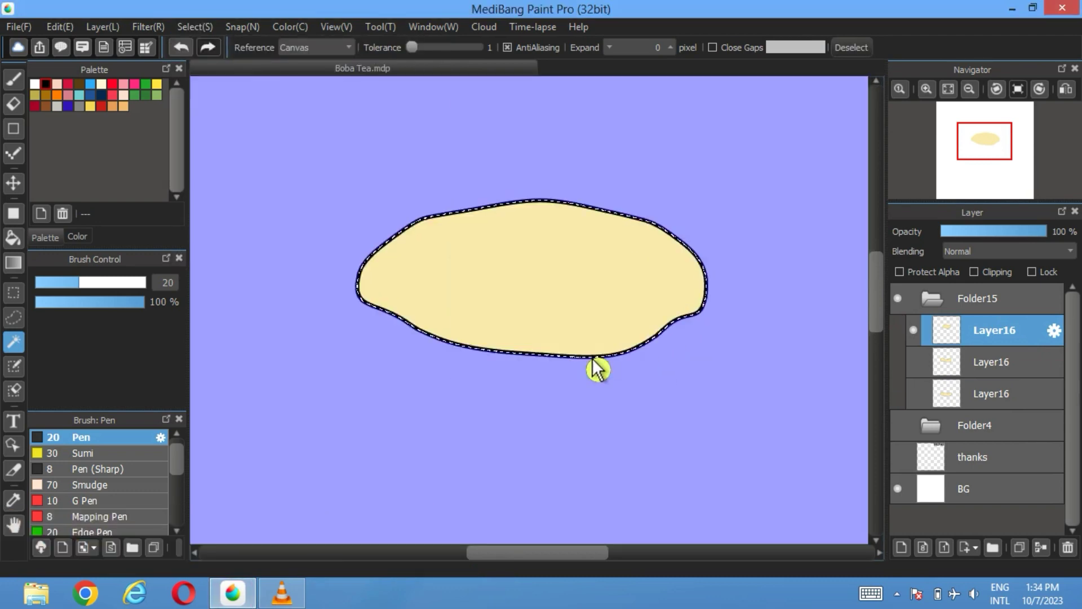
# - Clear the selection, show all three bar layers and stack them with the lowest bar in front and the top bar at the back
pyautogui.hotkey('ctrl', 'd')
pyautogui.click(913, 393)
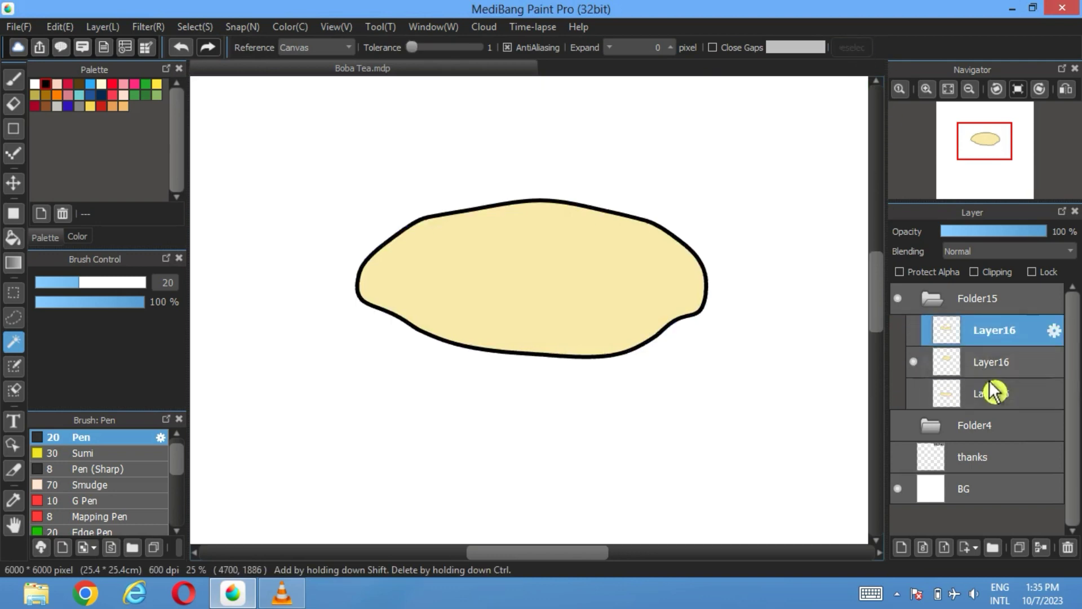
pyautogui.click(958, 393)
pyautogui.click(966, 331)
pyautogui.click(913, 331)
pyautogui.click(914, 331)
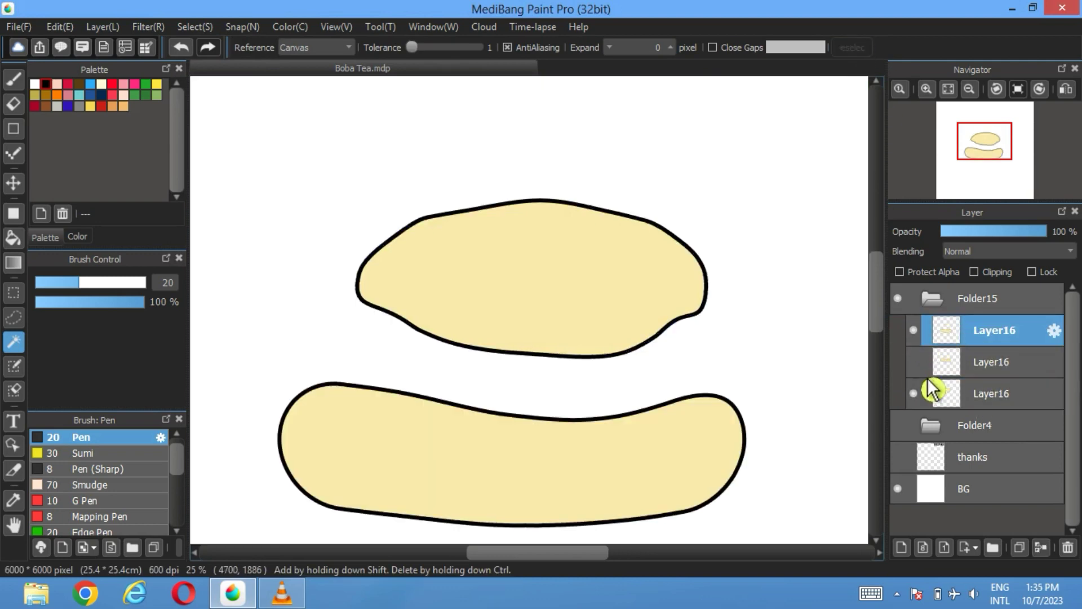
pyautogui.click(915, 362)
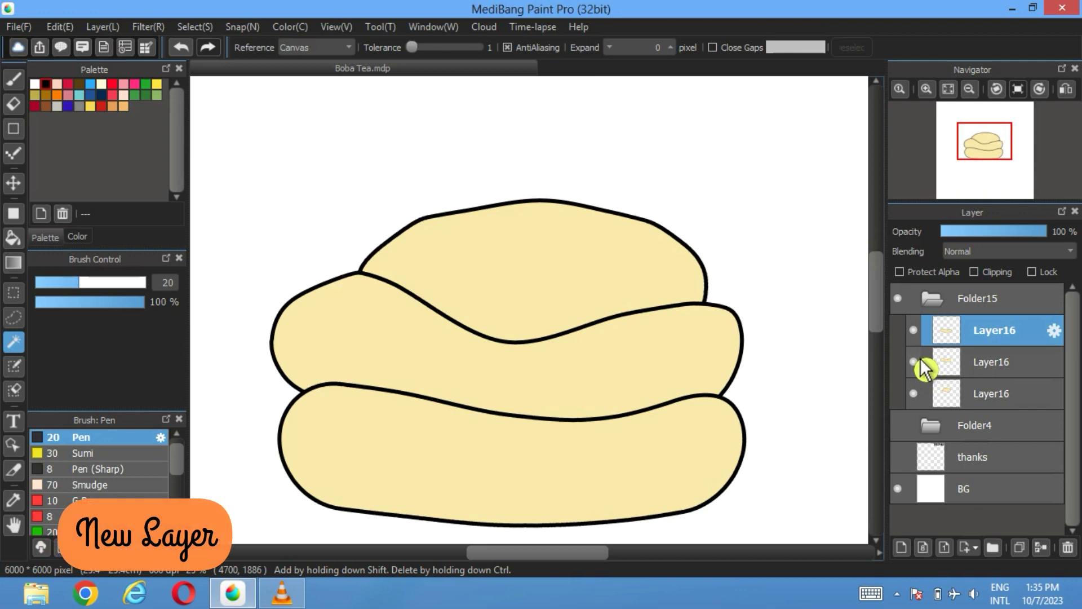
# - On a new layer above the bars, paint over parts of the outlines between them using a 98 px Pen in their pale yellow
pyautogui.click(901, 547)
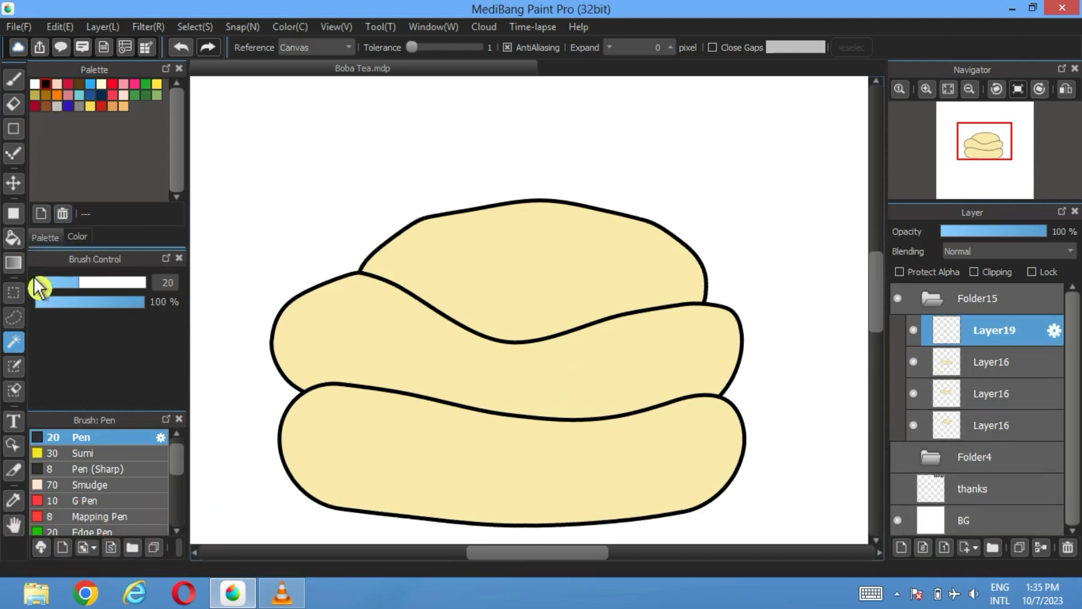
pyautogui.click(13, 500)
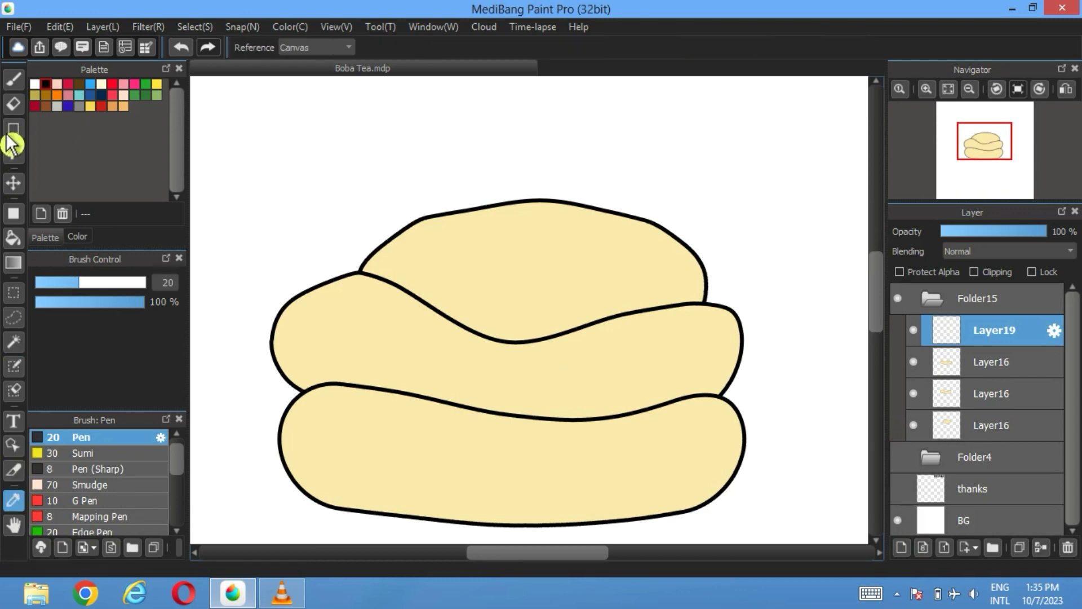
pyautogui.click(15, 81)
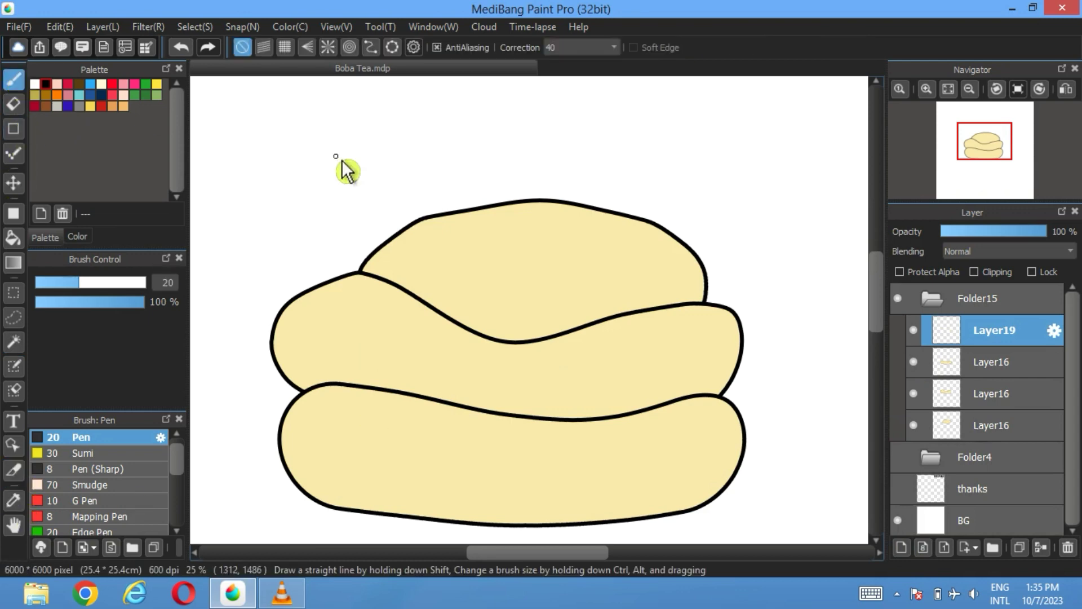
pyautogui.click(137, 289)
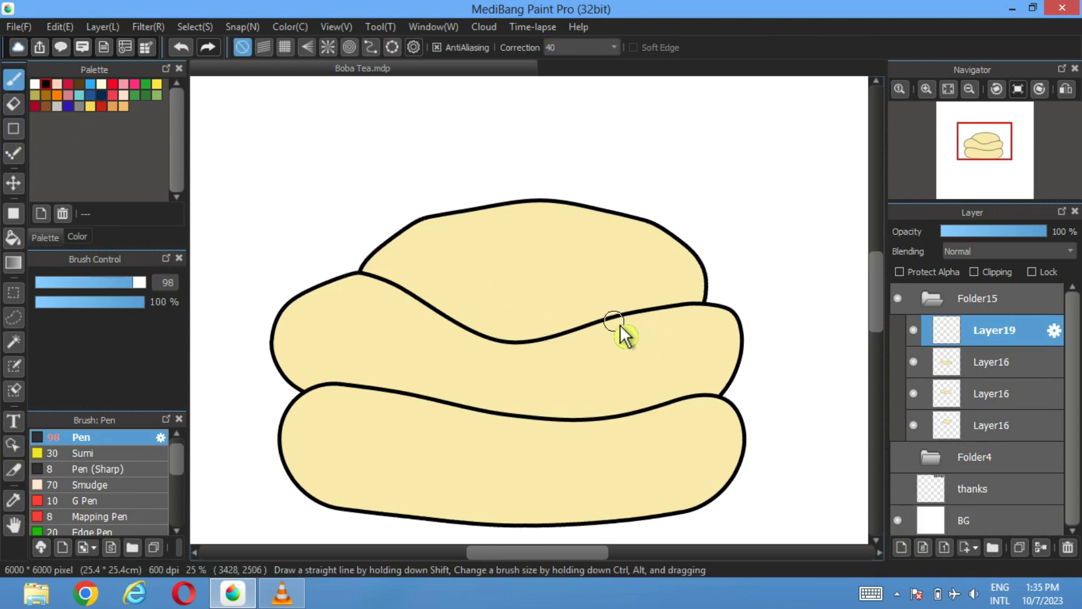
pyautogui.moveTo(620, 326); pyautogui.dragTo(545, 340)
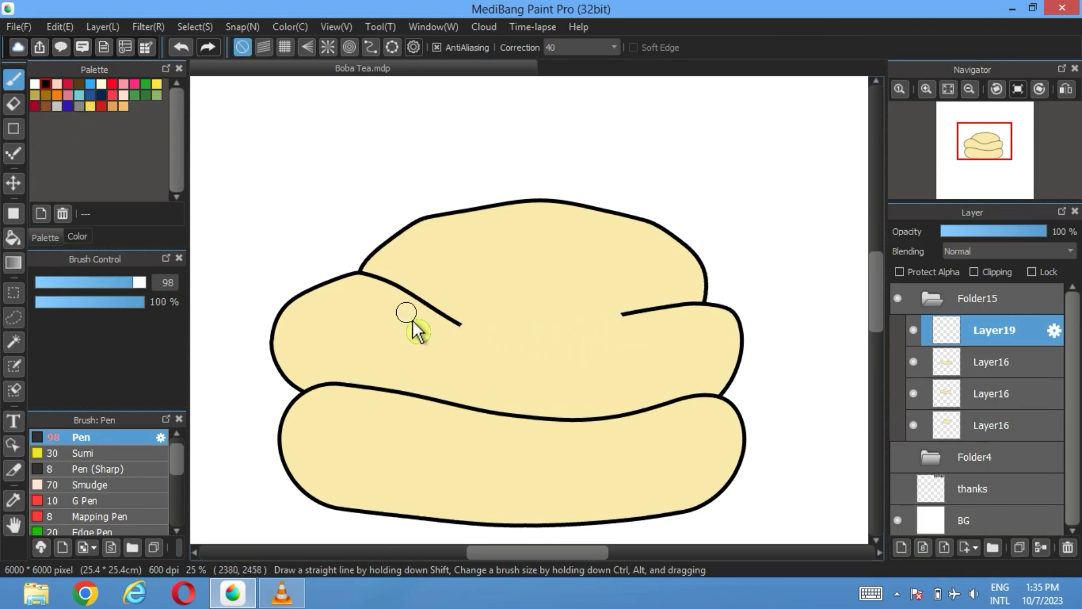
pyautogui.click(181, 47)
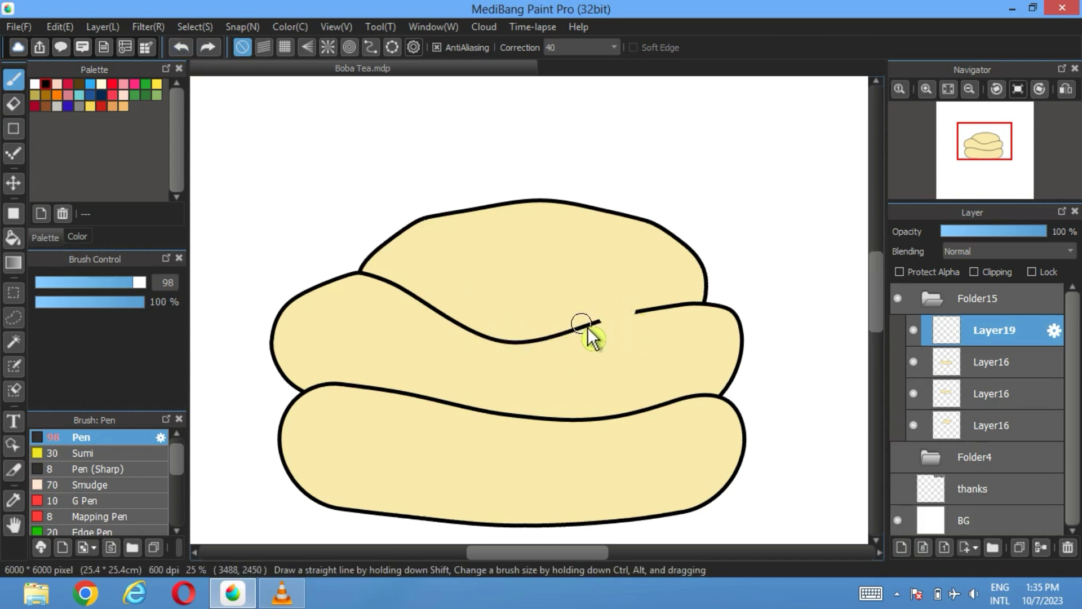
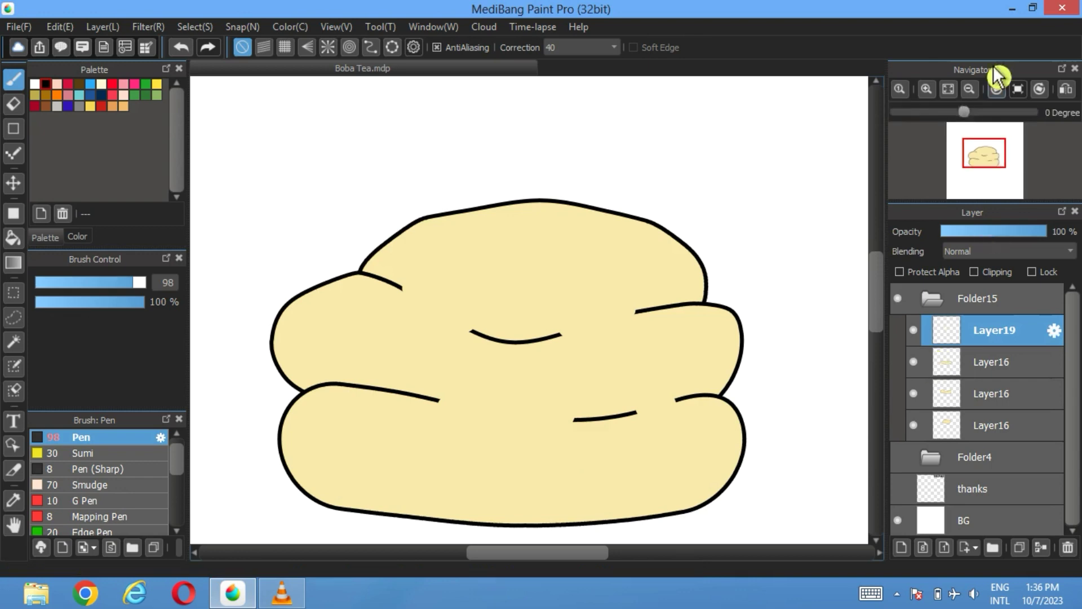
# - Collapse the topping's folder and show the cup in Folder4
pyautogui.click(949, 89)
pyautogui.click(919, 307)
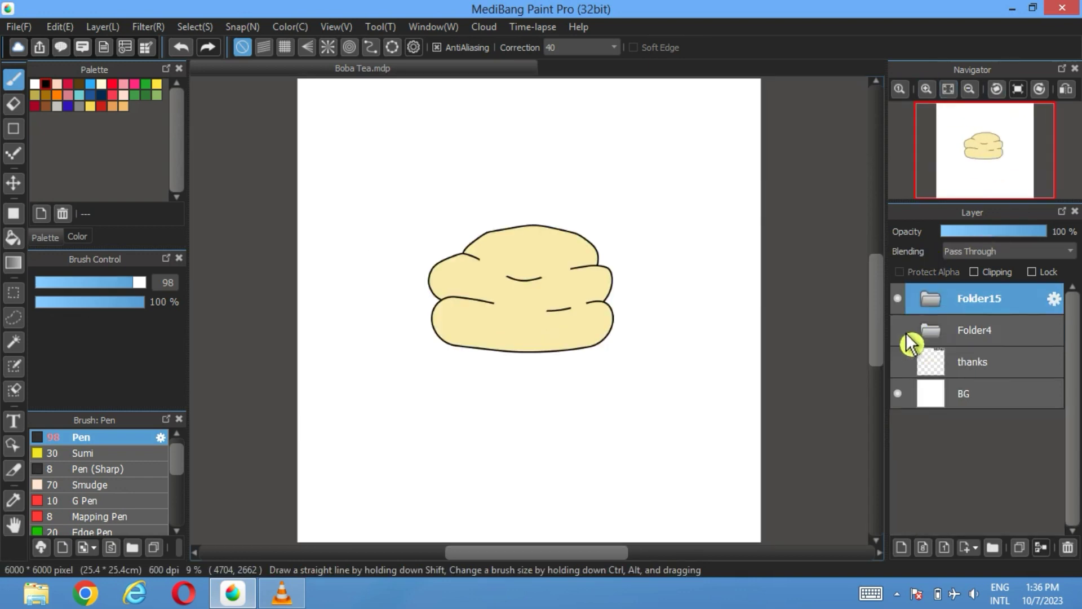
pyautogui.click(899, 331)
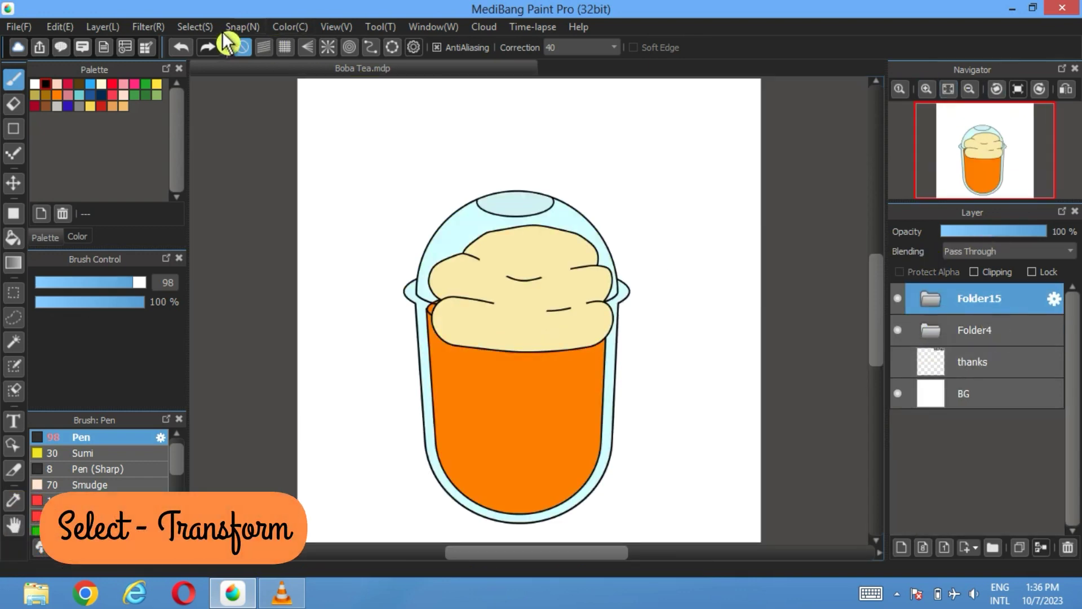
# - Transform the topping folder, scaling it down to fit inside the dome and placing it on the tea surface, and apply
pyautogui.click(196, 28)
pyautogui.click(246, 222)
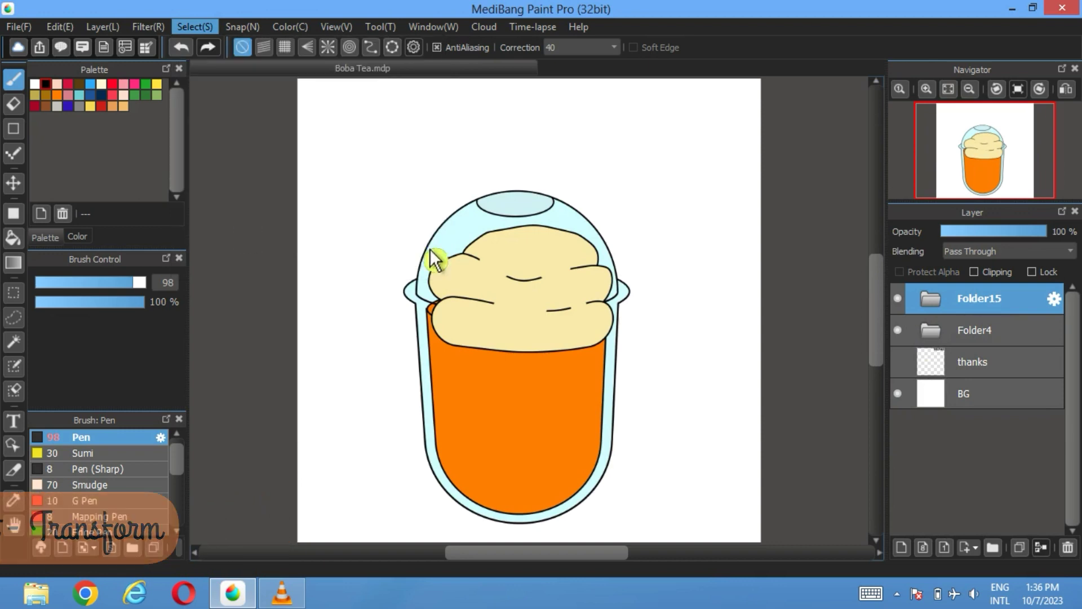
pyautogui.moveTo(513, 256); pyautogui.dragTo(517, 249)
pyautogui.moveTo(433, 236); pyautogui.dragTo(423, 237)
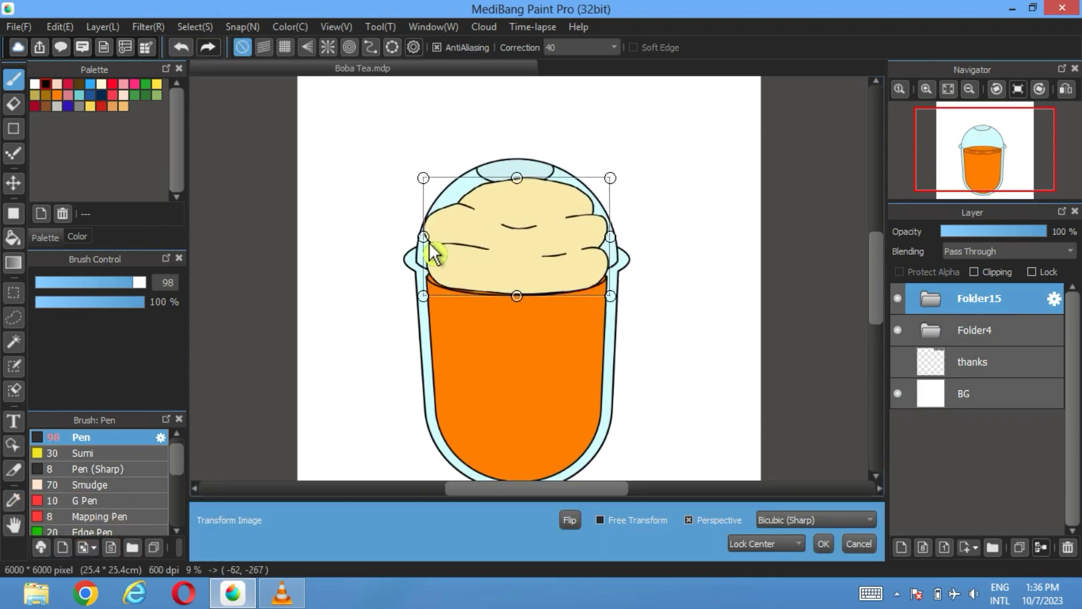
pyautogui.moveTo(517, 178); pyautogui.dragTo(527, 198)
pyautogui.moveTo(423, 236); pyautogui.dragTo(430, 237)
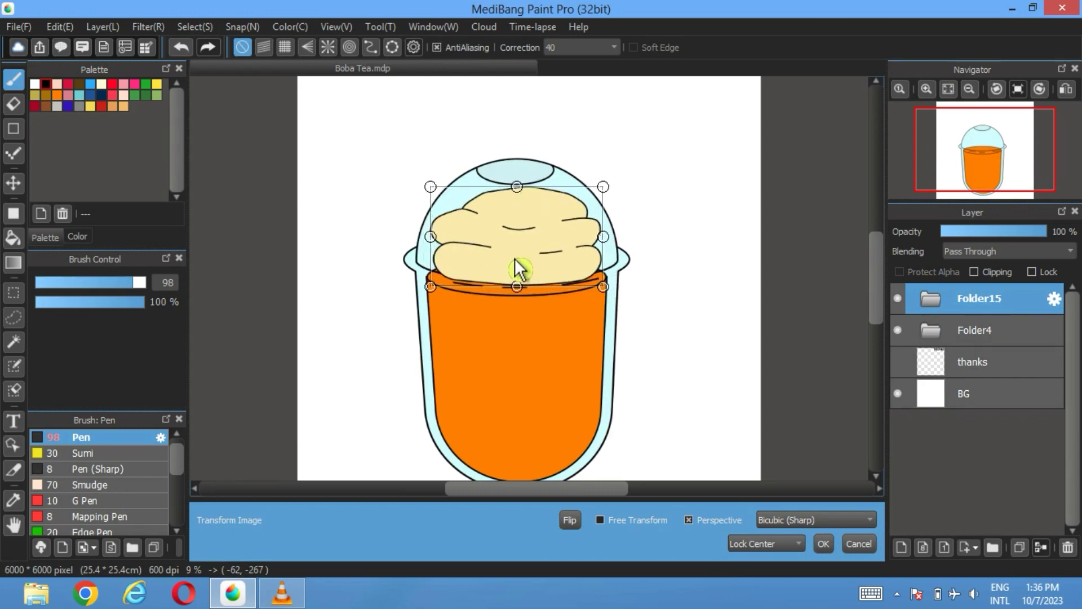
pyautogui.moveTo(516, 258); pyautogui.dragTo(527, 266)
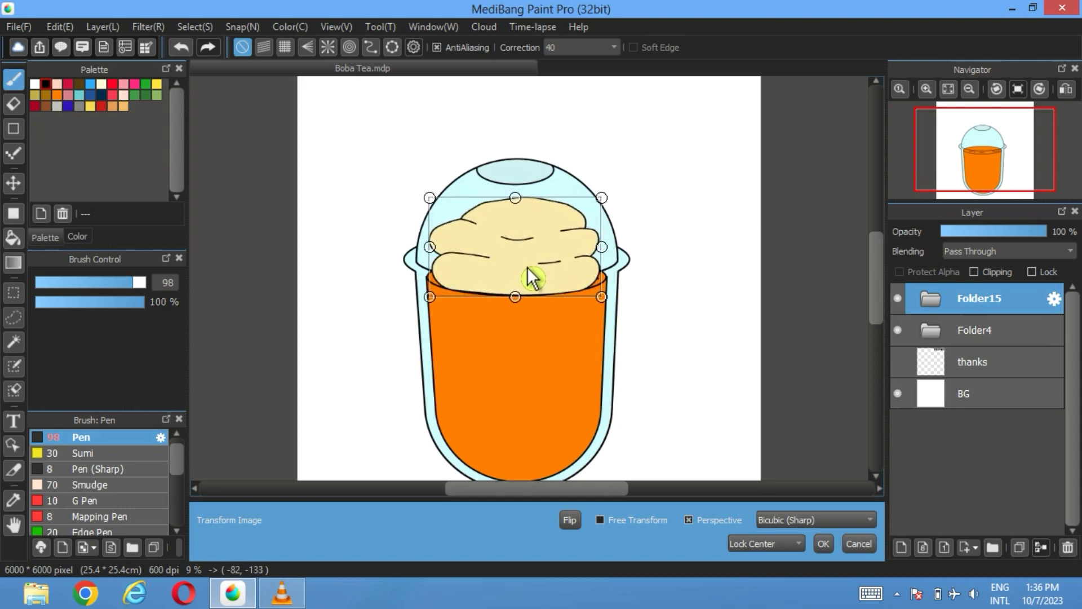
pyautogui.click(824, 544)
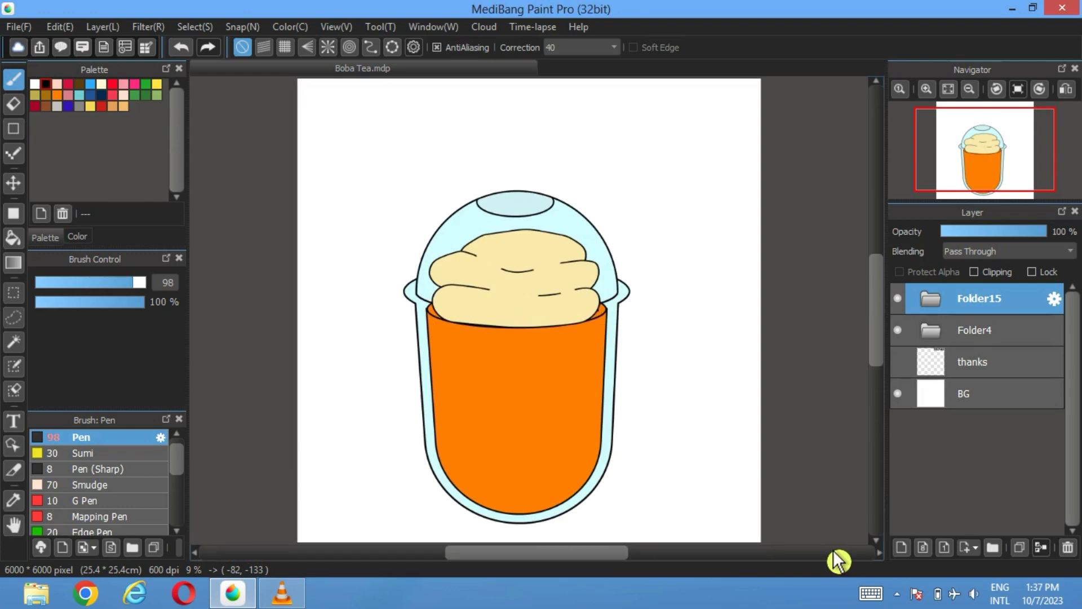
# - Move the topping folder into Folder4 directly beneath Layer14 and lower its opacity to 43%
pyautogui.click(931, 332)
pyautogui.moveTo(969, 389)
pyautogui.mouseDown()
pyautogui.moveTo(985, 482)
pyautogui.moveTo(1032, 431)
pyautogui.moveTo(1032, 332)
pyautogui.moveTo(958, 361)
pyautogui.mouseUp()
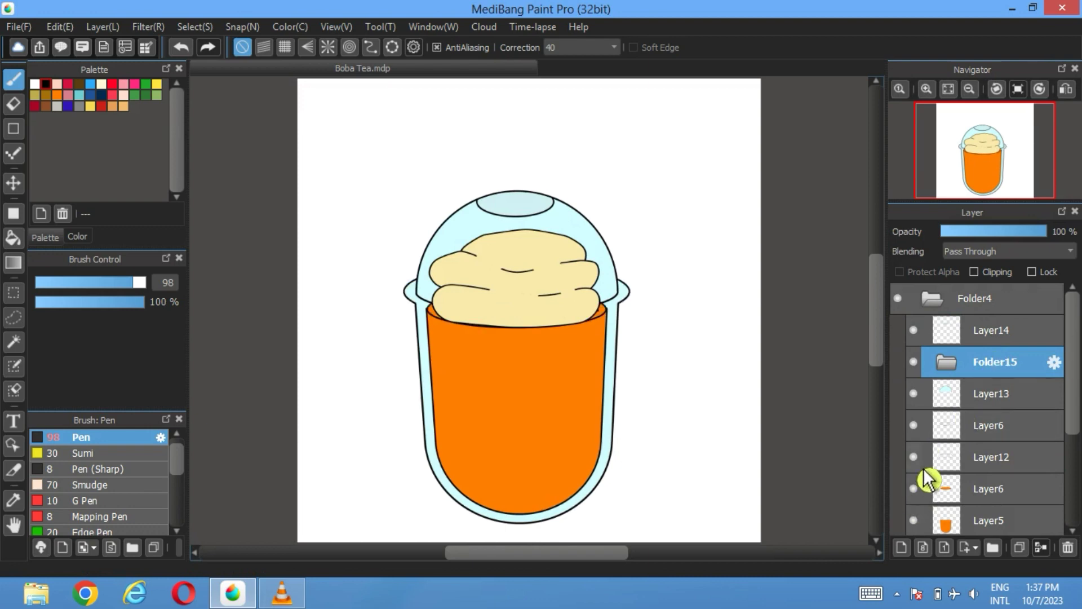
pyautogui.scroll(-3, 923, 468)
pyautogui.scroll(2, 535, 301)
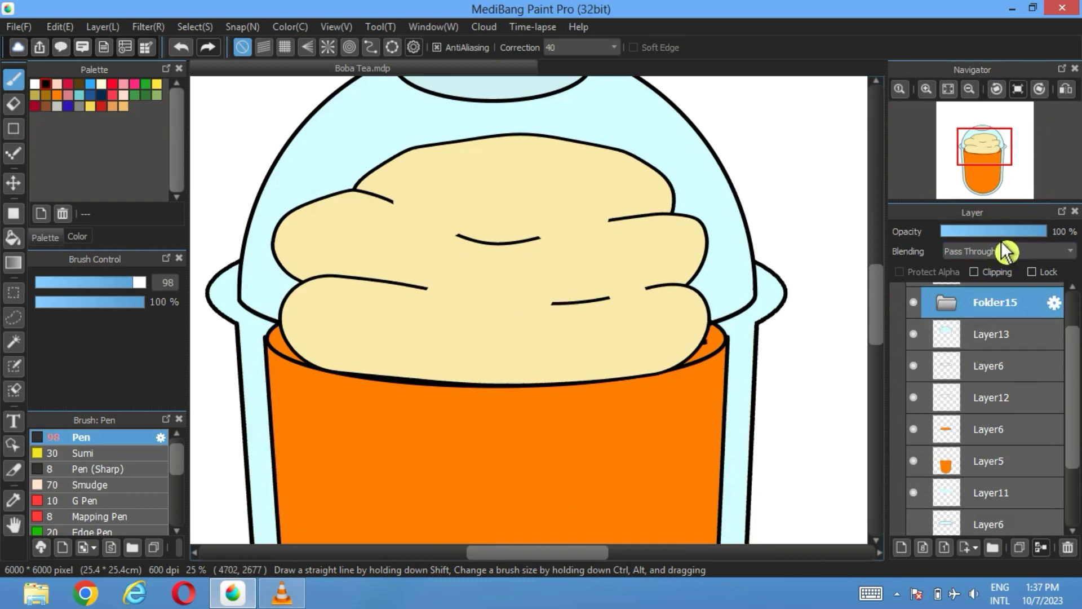
pyautogui.click(989, 233)
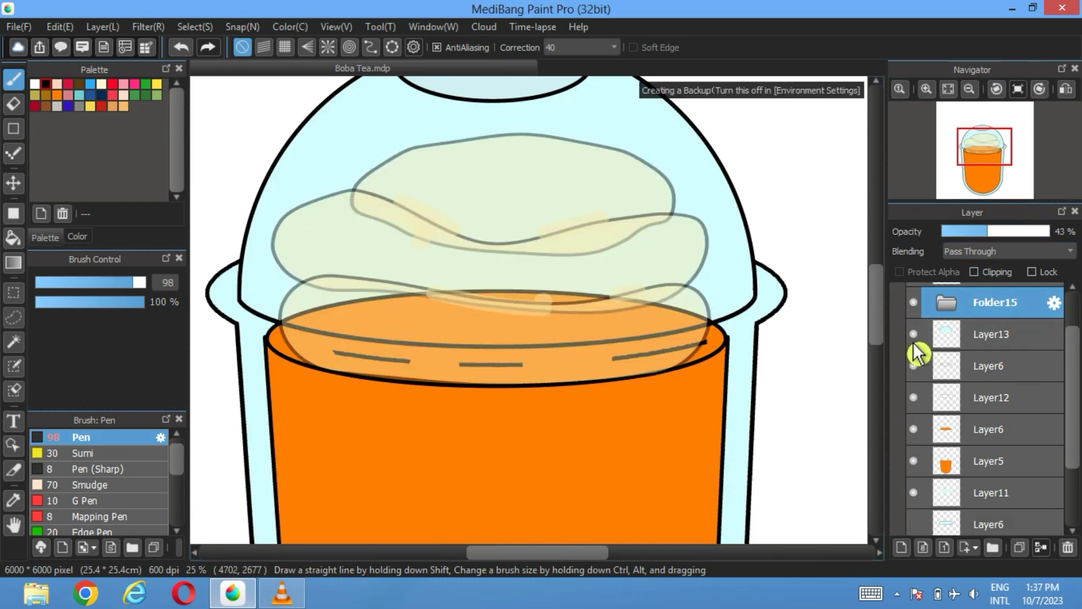
pyautogui.moveTo(1022, 313); pyautogui.dragTo(983, 304)
pyautogui.scroll(1, 947, 350)
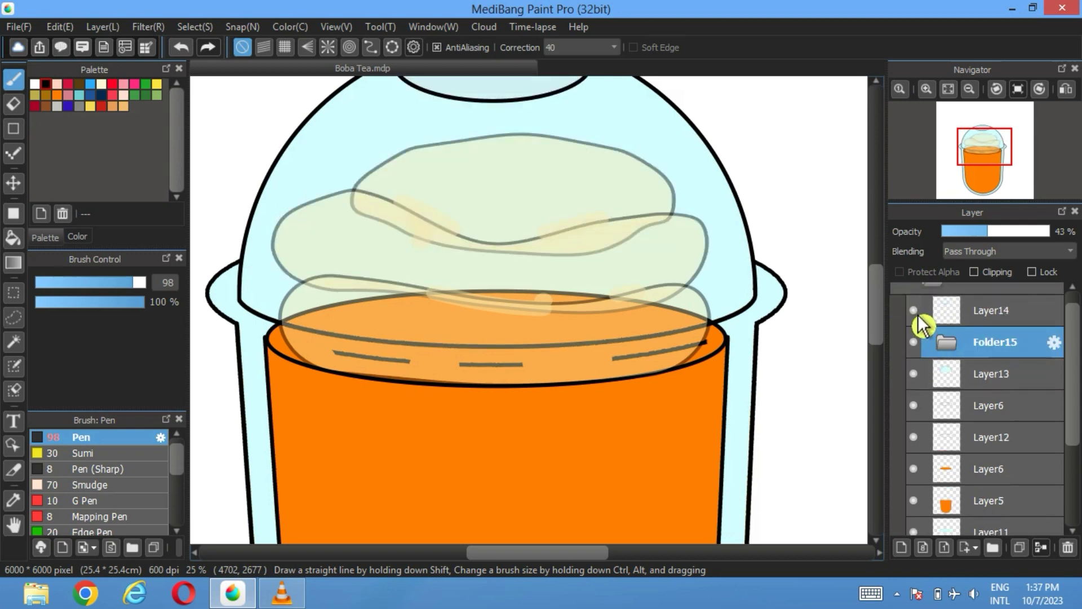
# - Move the whole topping folder straight down by 30 px so its base overlaps the tea surface's front outline
pyautogui.click(953, 353)
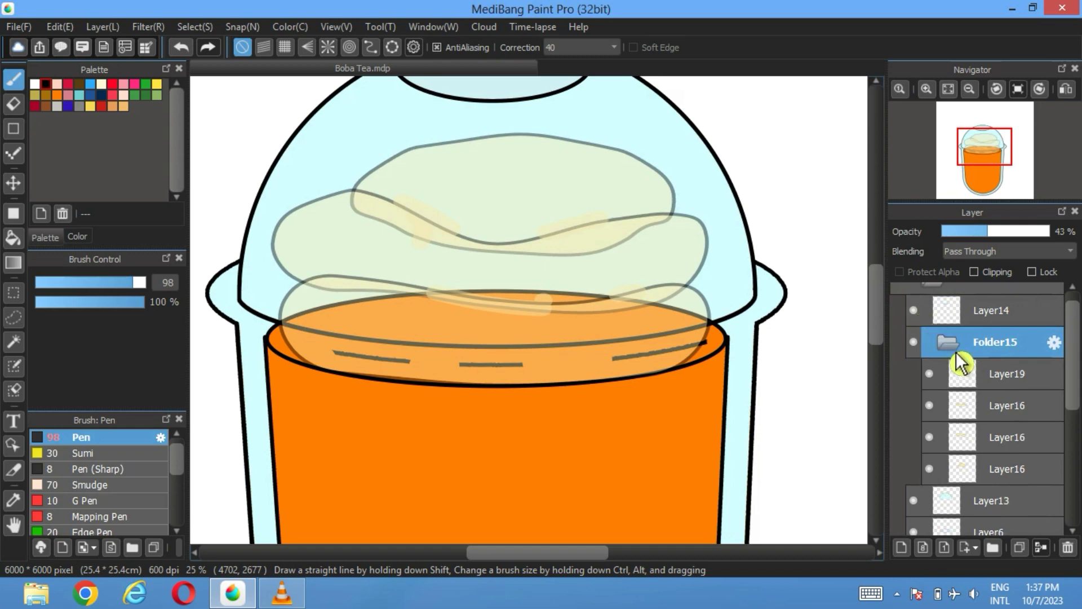
pyautogui.scroll(4, 532, 417)
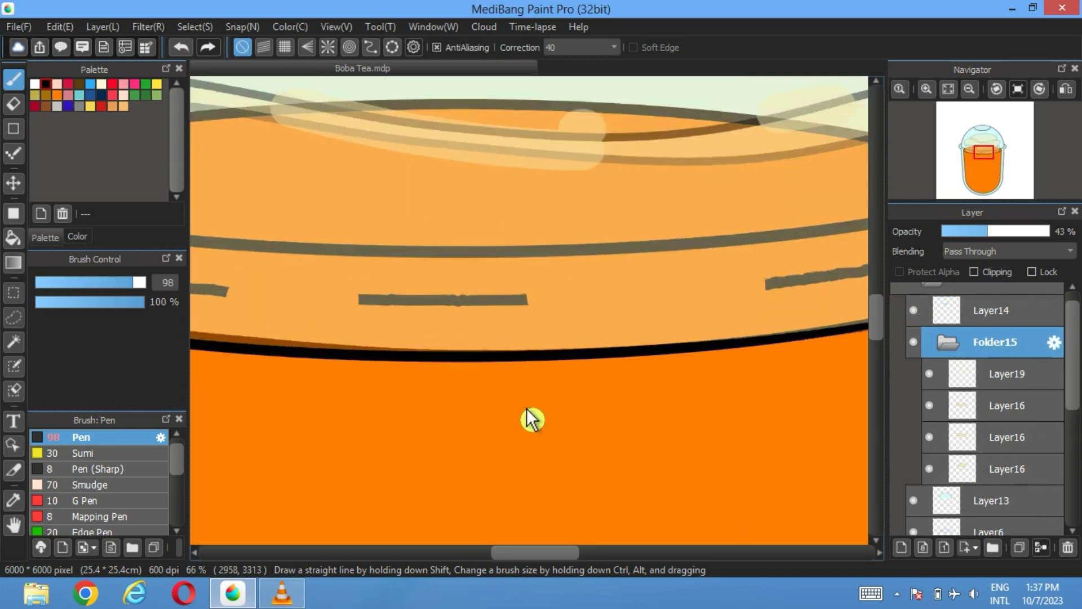
pyautogui.hscroll(-3, 507, 418)
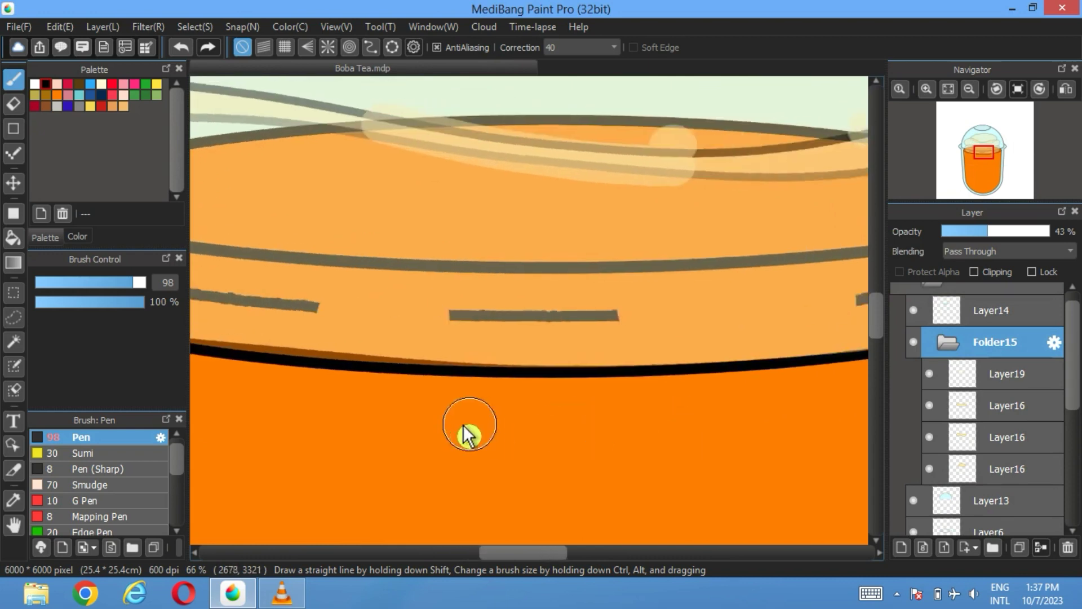
pyautogui.scroll(-1, 463, 425)
pyautogui.click(950, 345)
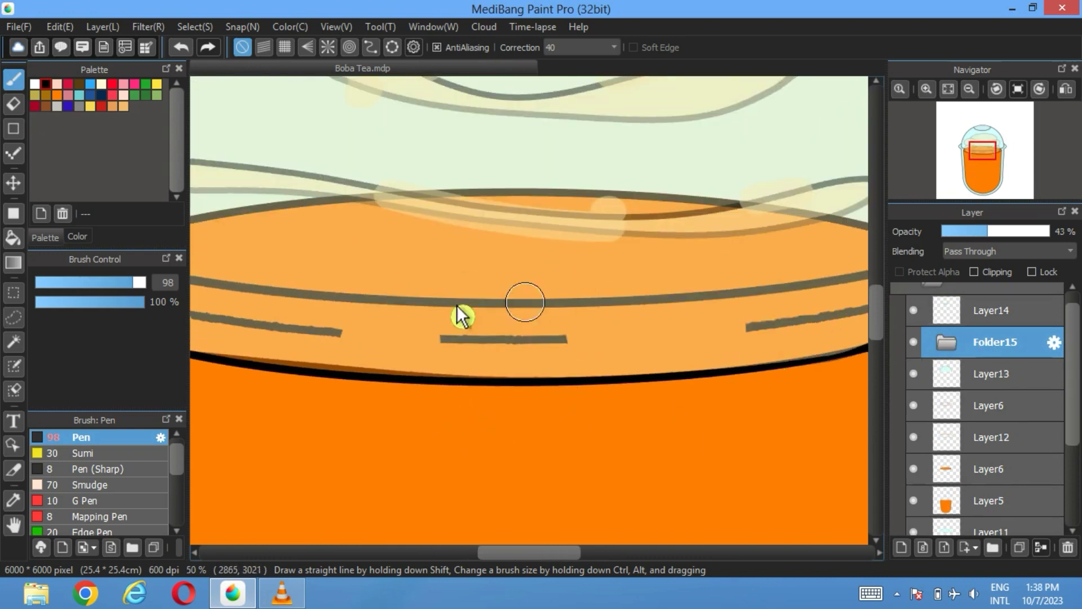
pyautogui.click(15, 185)
pyautogui.moveTo(583, 283); pyautogui.dragTo(582, 295)
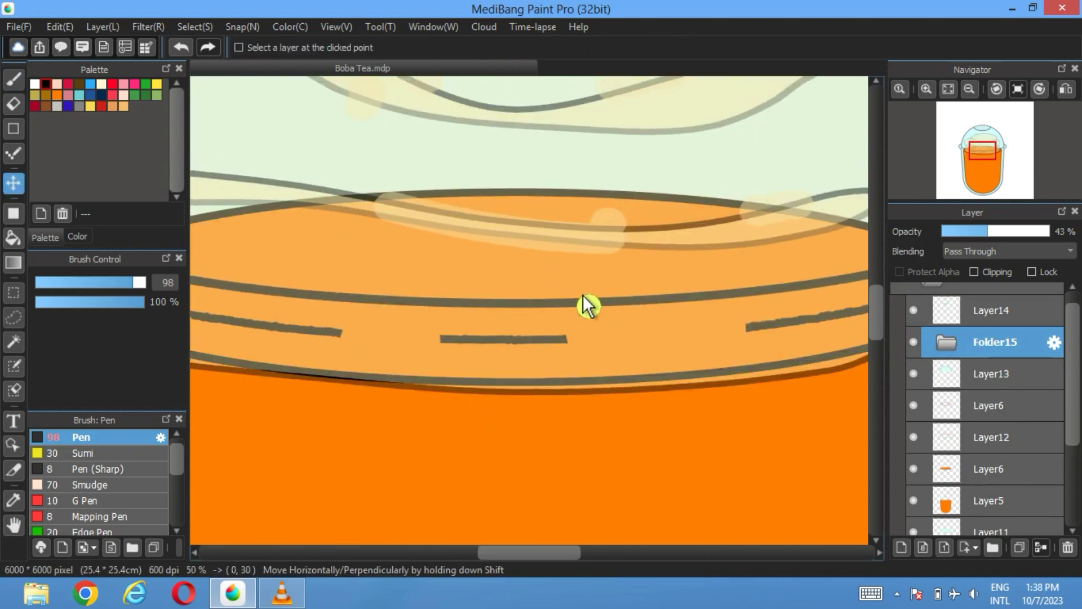
# - Hide Folder15, Layer13, the Layer6 beneath it, Layer12 and Layer5 to expose the orange tea surface ellipse
pyautogui.click(915, 342)
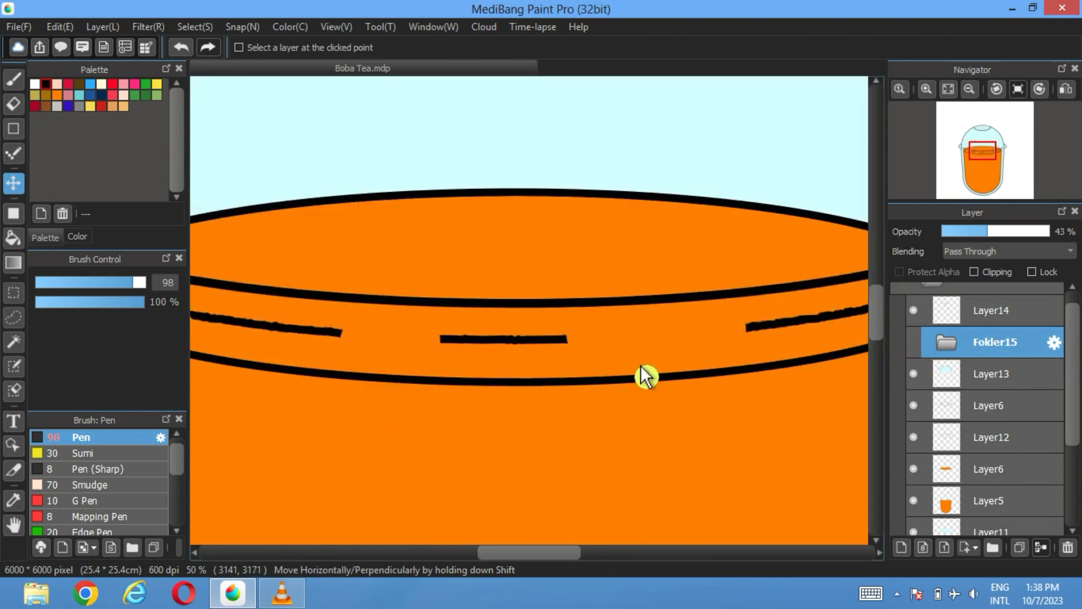
pyautogui.scroll(-2, 644, 374)
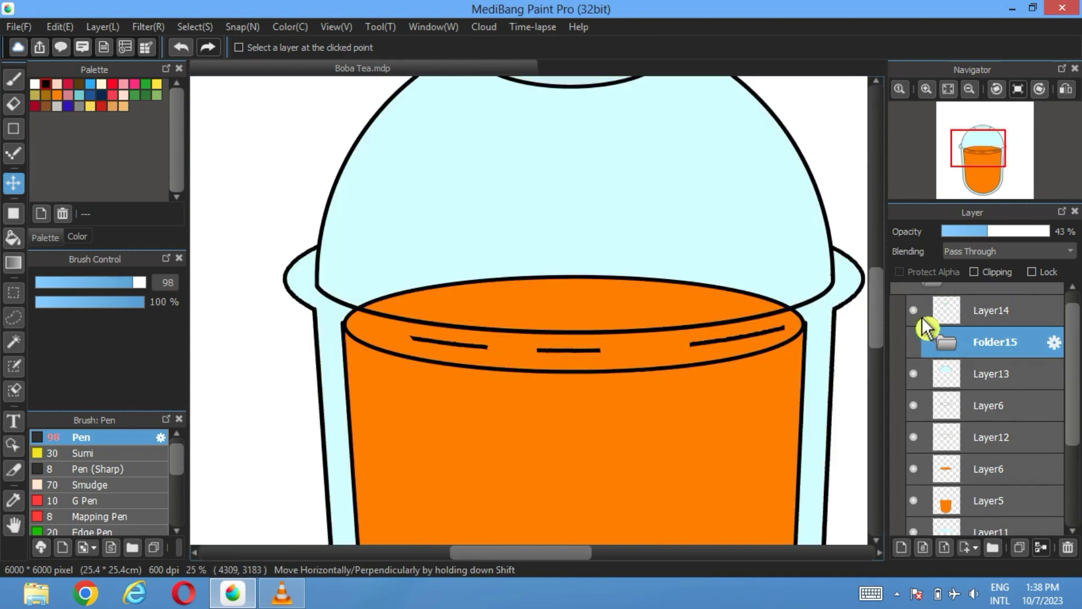
pyautogui.click(914, 373)
pyautogui.click(914, 406)
pyautogui.click(914, 436)
pyautogui.click(914, 500)
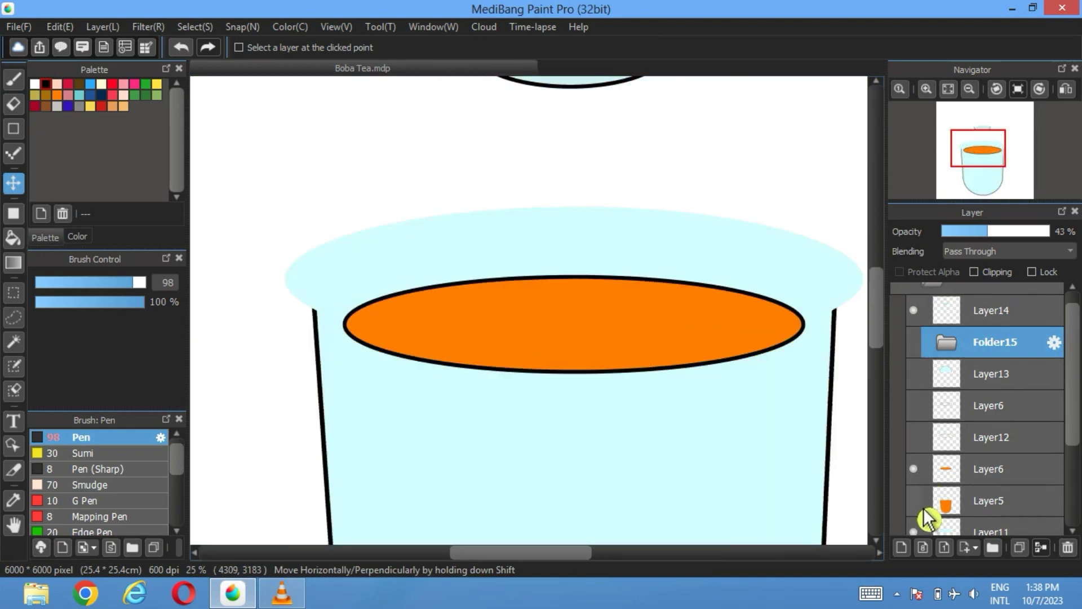
# - Select the black outline of the orange tea surface ellipse with the Magic Wand
pyautogui.click(13, 342)
pyautogui.scroll(2, 496, 344)
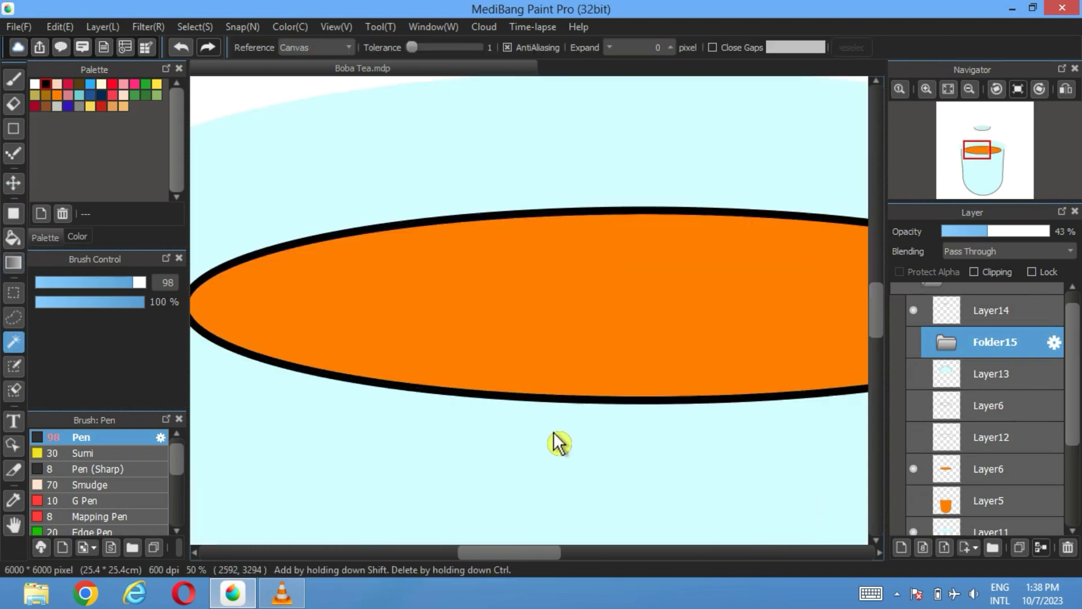
pyautogui.click(564, 411)
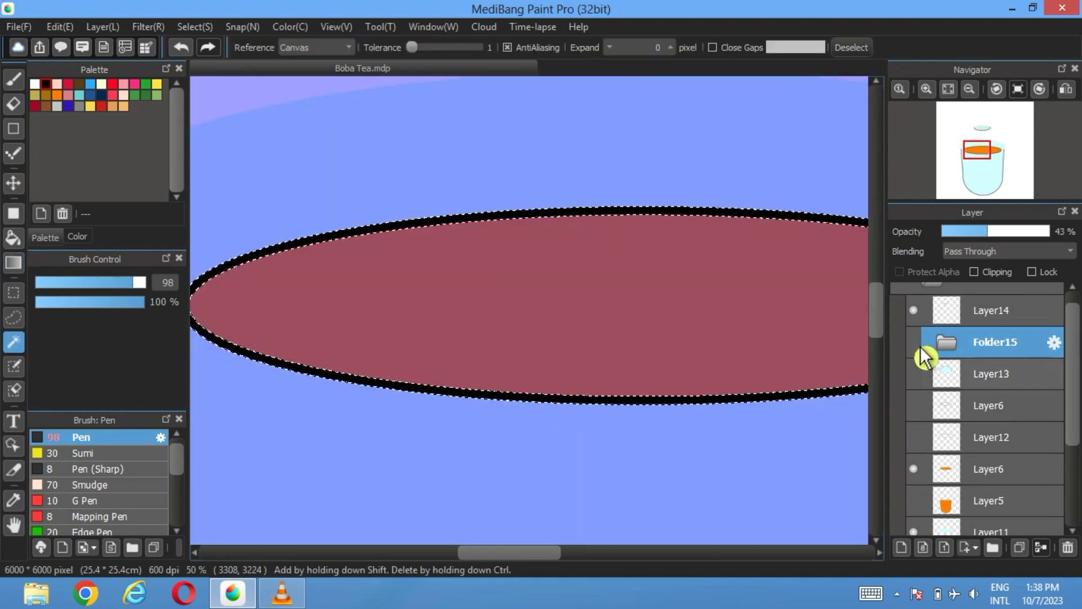
# - Show the topping folder again, cut the selected outline area out of the lowest bar's layer and clear the selection
pyautogui.click(947, 342)
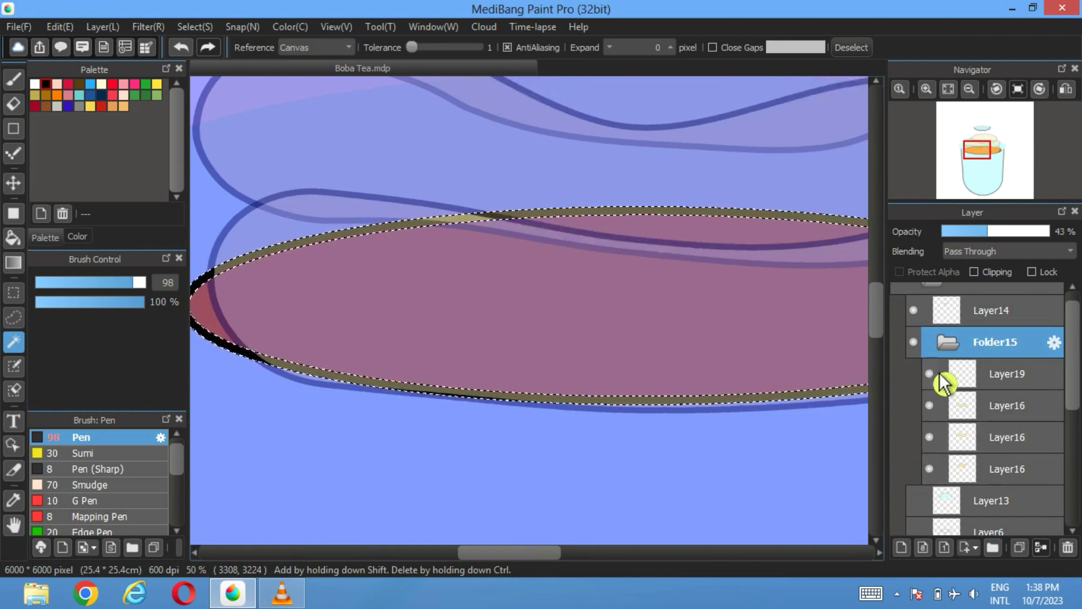
pyautogui.hotkey('ctrl', 'x')
pyautogui.click(968, 413)
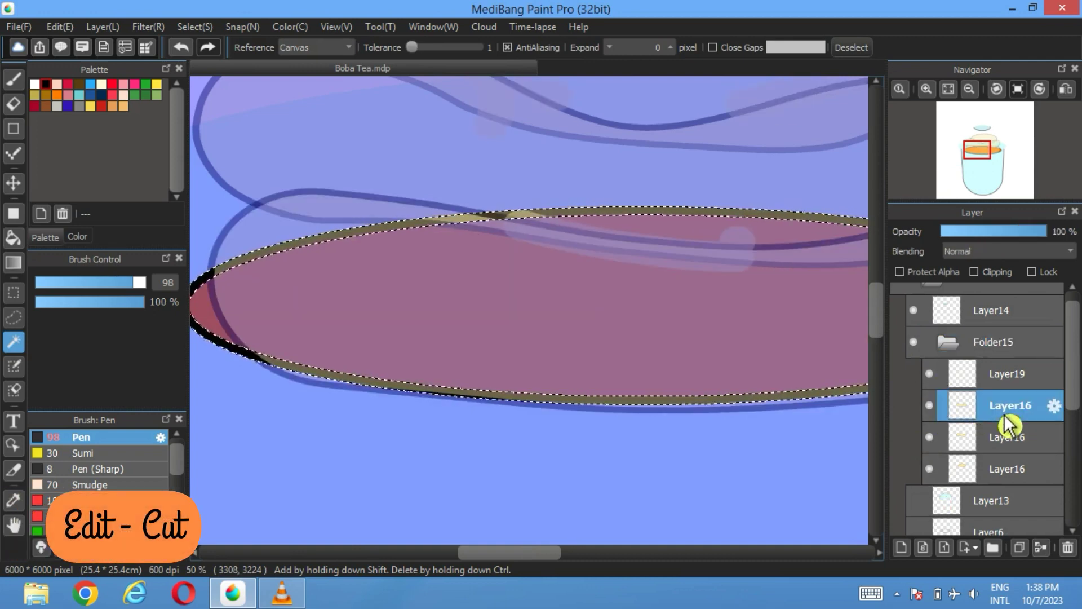
pyautogui.click(59, 26)
pyautogui.click(90, 107)
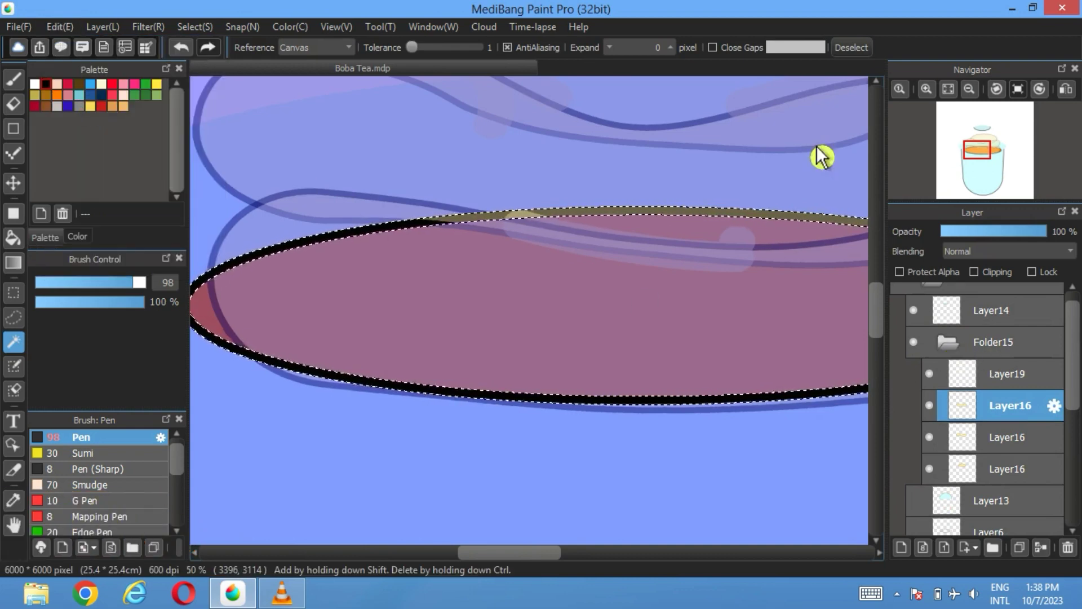
pyautogui.click(851, 48)
pyautogui.scroll(-2, 963, 412)
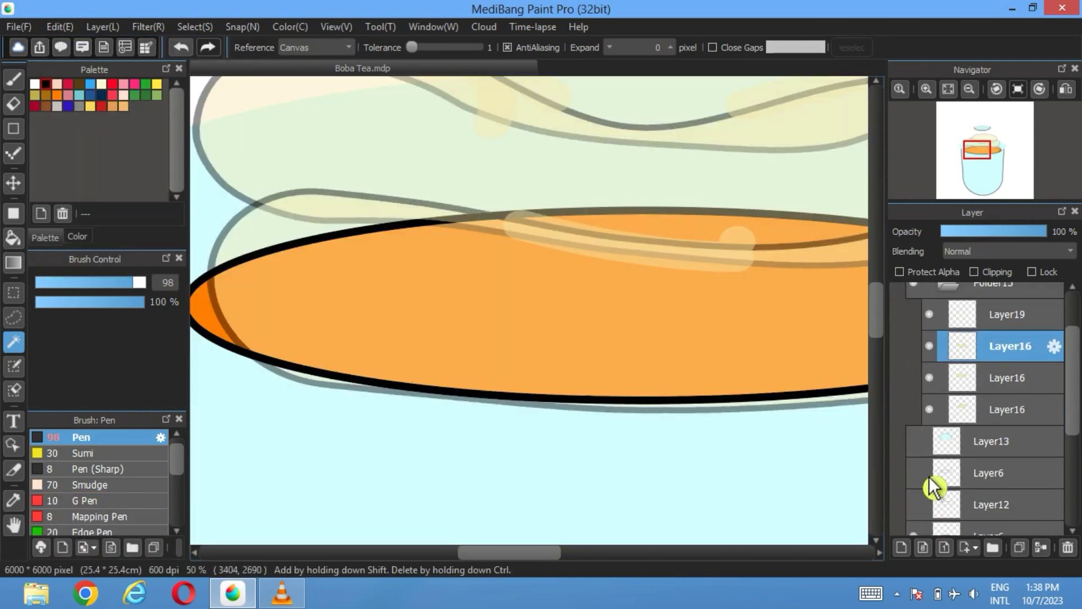
# - Show the hidden Layer13, Layer6, Layer12 and Layer5 again so the cup and orange tea are back in view
pyautogui.click(919, 507)
pyautogui.scroll(-2, 976, 440)
pyautogui.click(914, 489)
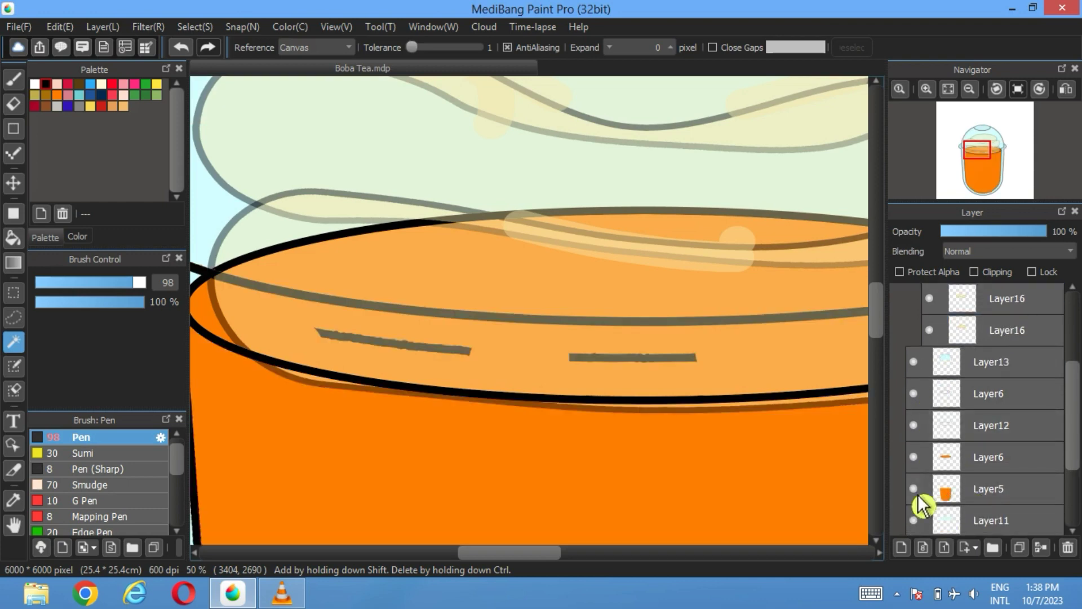
pyautogui.scroll(-1, 921, 504)
pyautogui.scroll(1, 920, 503)
pyautogui.scroll(4, 924, 496)
# - Set Folder15's opacity to 100% and check the topping's base outline close up and in the whole drawing
pyautogui.click(1021, 321)
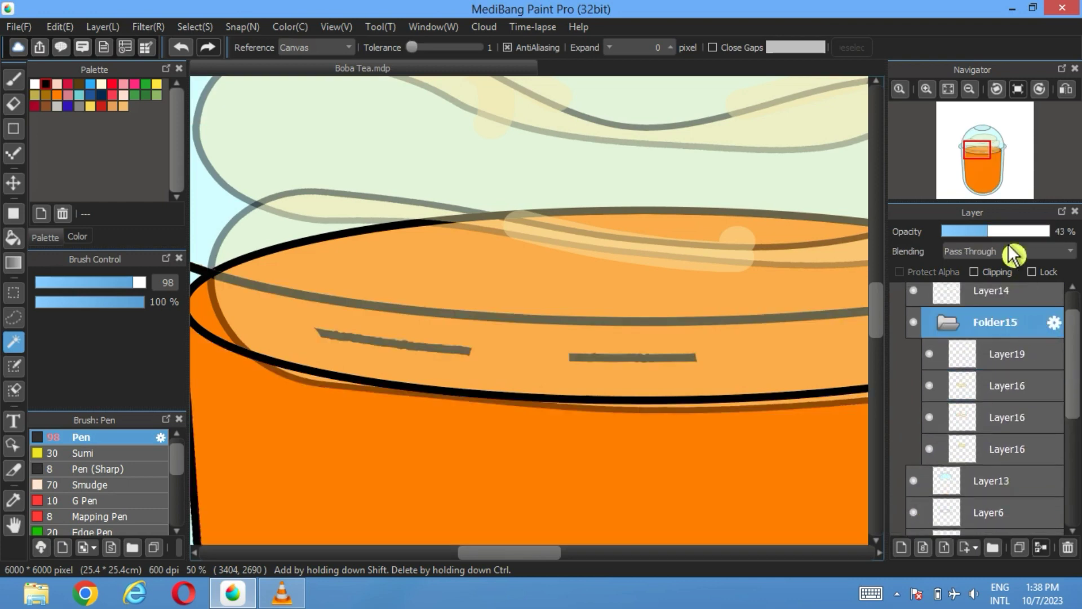
pyautogui.moveTo(1021, 233); pyautogui.dragTo(1057, 231)
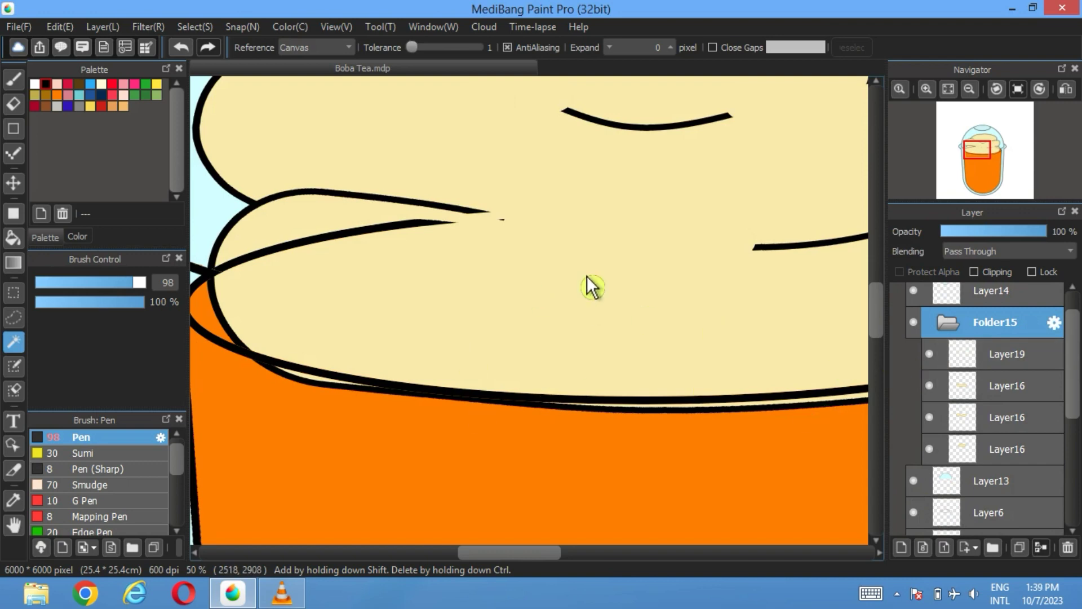
pyautogui.scroll(-2, 335, 337)
pyautogui.scroll(2, 412, 324)
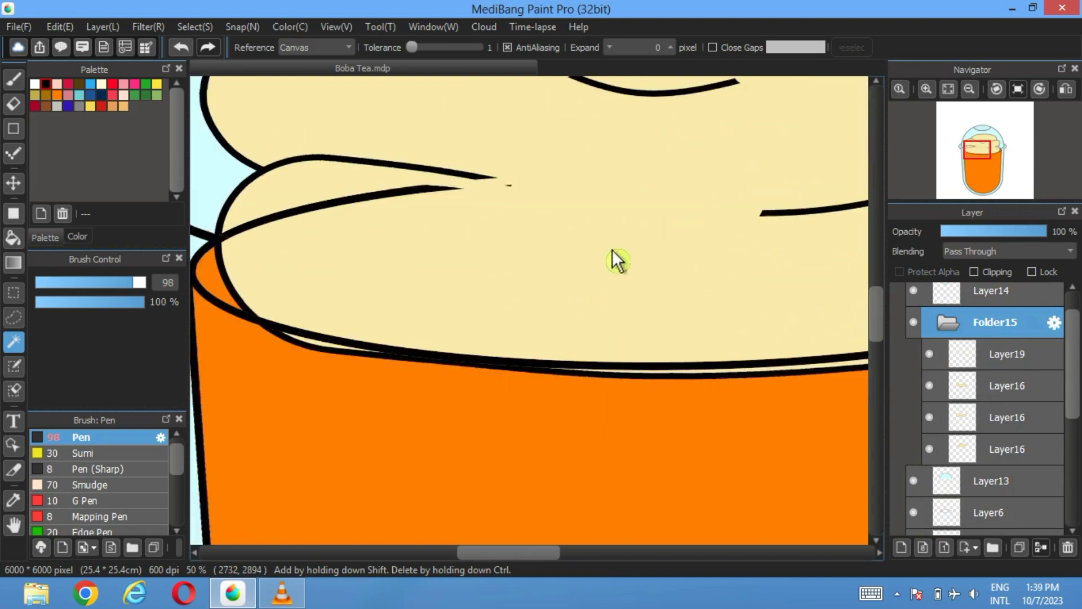
pyautogui.moveTo(613, 251); pyautogui.dragTo(582, 295)
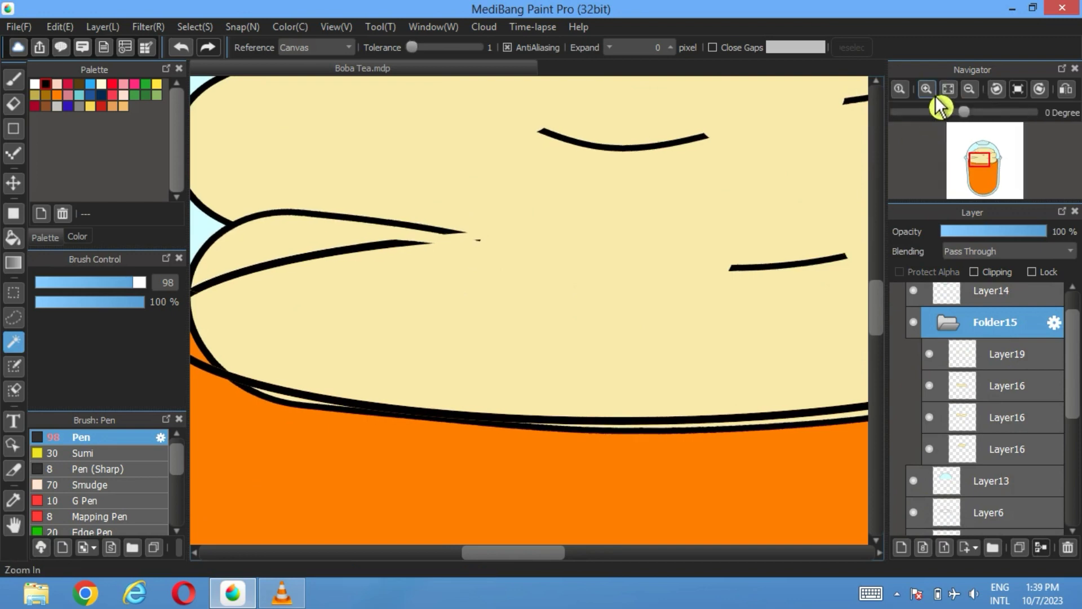
pyautogui.click(953, 92)
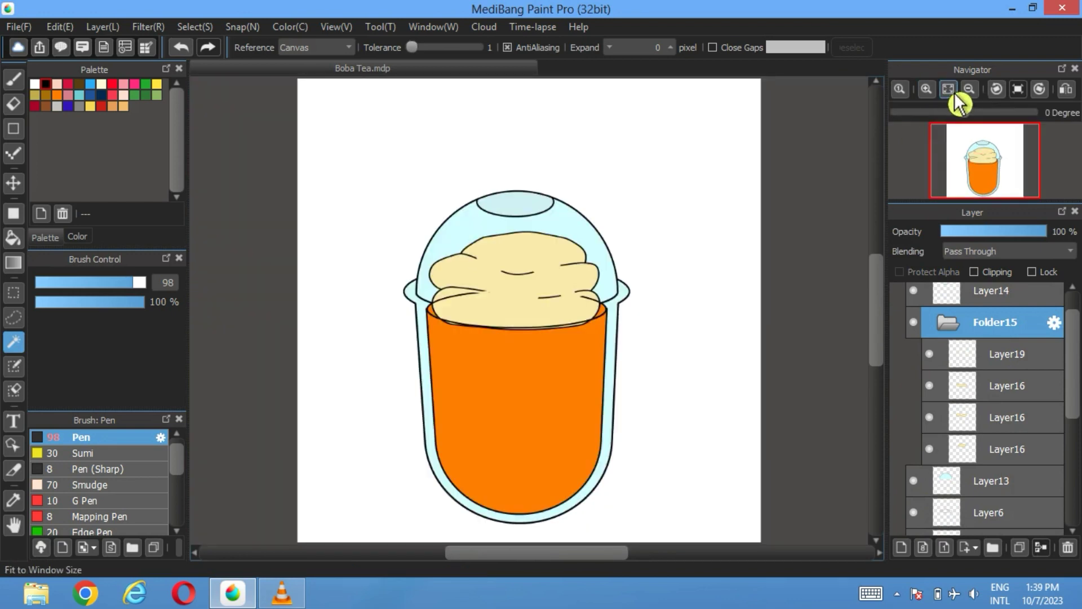
# - Undo back to the active tea surface outline selection before the cut, and set Folder15's opacity to 92%
pyautogui.click(189, 54)
pyautogui.click(192, 57)
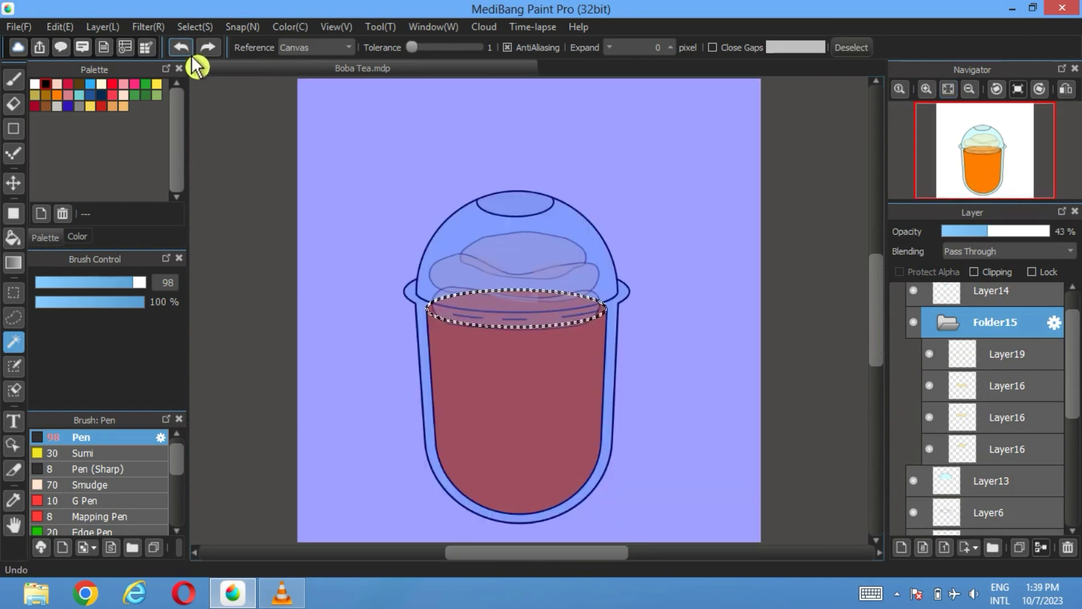
pyautogui.click(1041, 231)
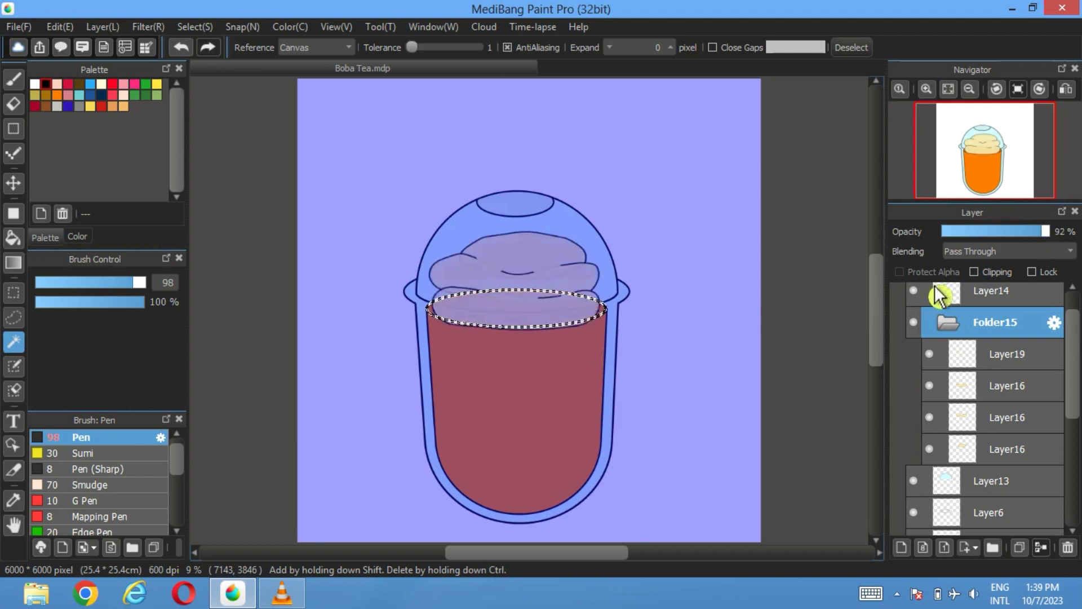
# - Erase the topping along the selected front outline on the upper Layer16 with a 141 px eraser, then clear the selection
pyautogui.scroll(1, 615, 383)
pyautogui.scroll(4, 616, 384)
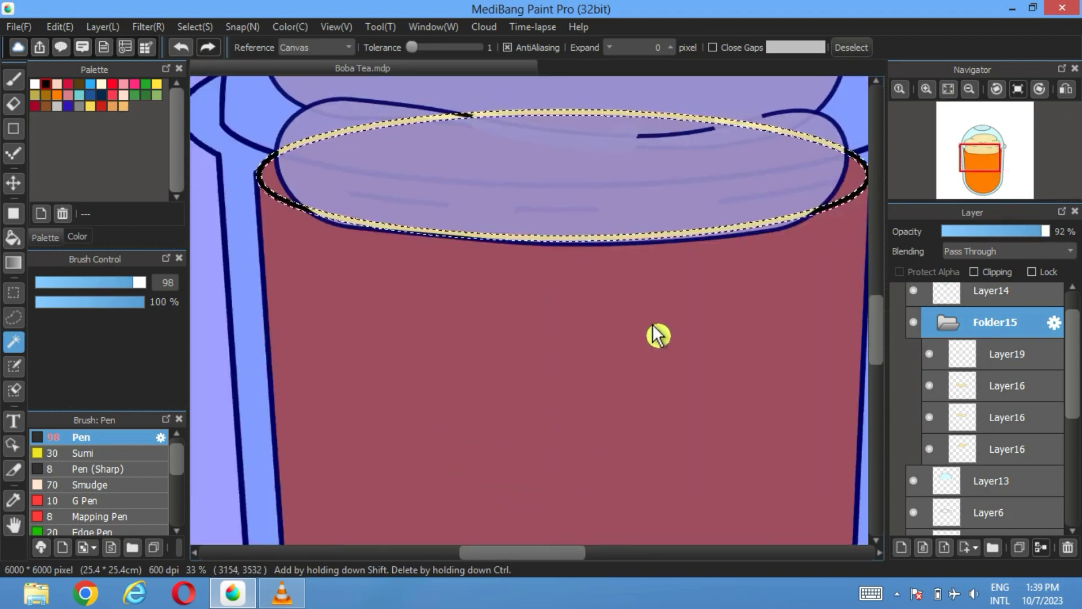
pyautogui.click(16, 106)
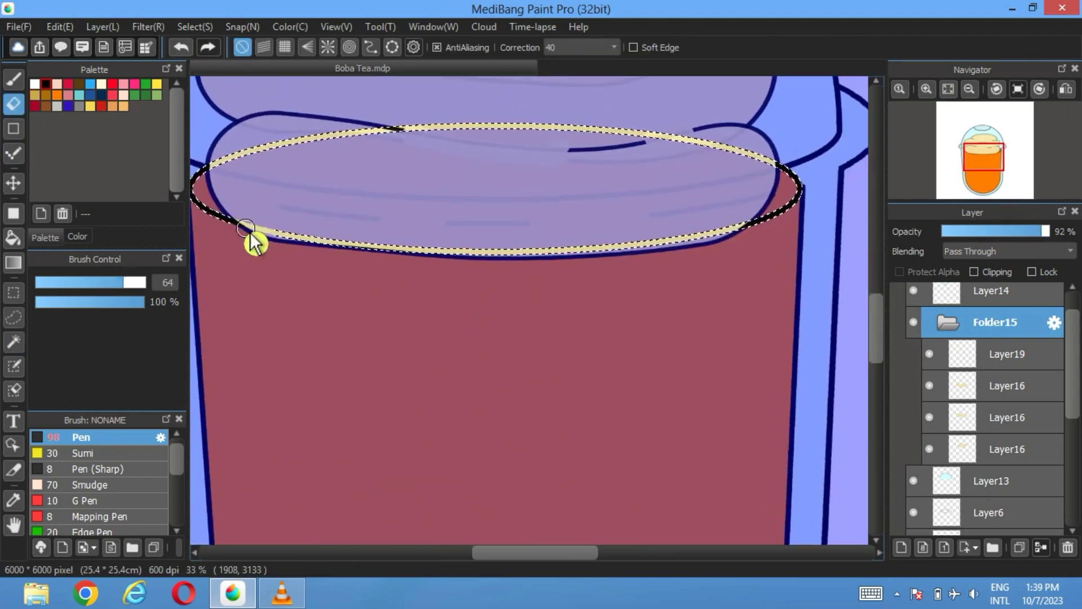
pyautogui.moveTo(133, 285); pyautogui.dragTo(179, 304)
pyautogui.click(974, 387)
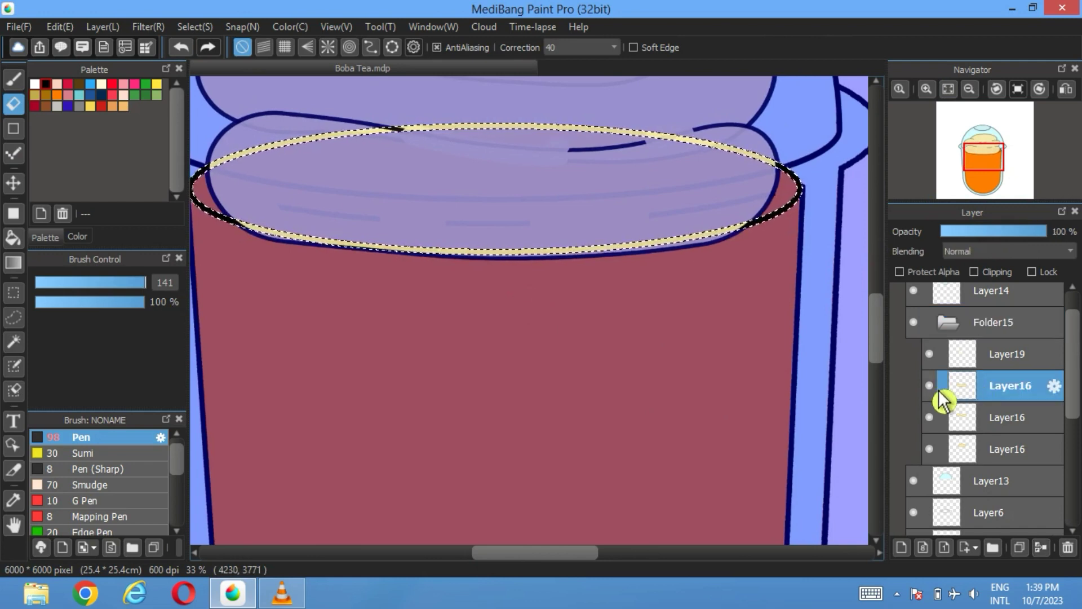
pyautogui.moveTo(749, 235)
pyautogui.mouseDown()
pyautogui.moveTo(355, 244)
pyautogui.moveTo(241, 239)
pyautogui.mouseUp()
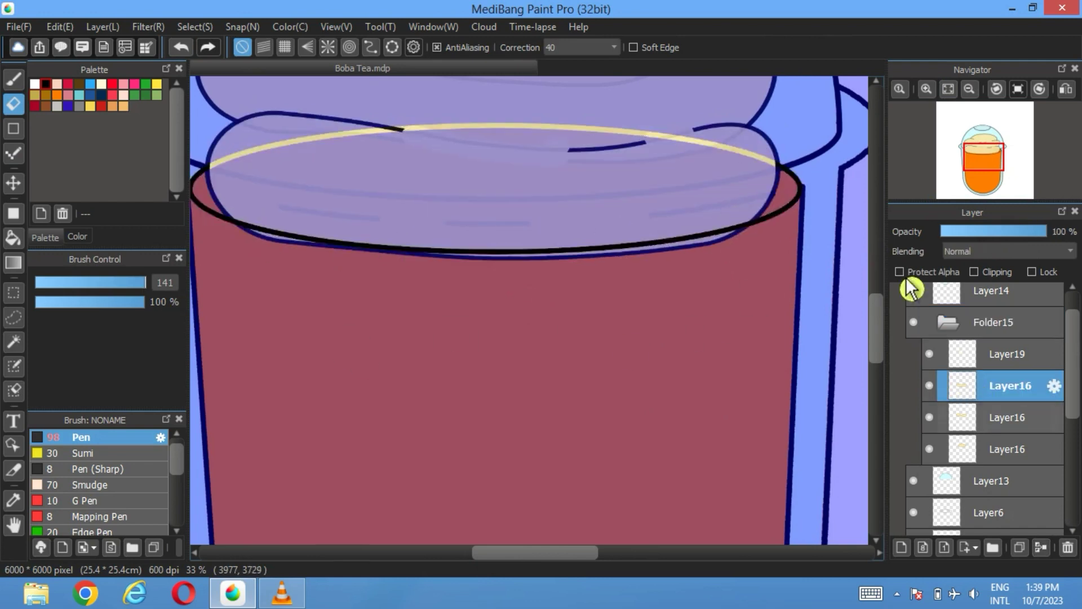
pyautogui.click(24, 338)
pyautogui.click(852, 47)
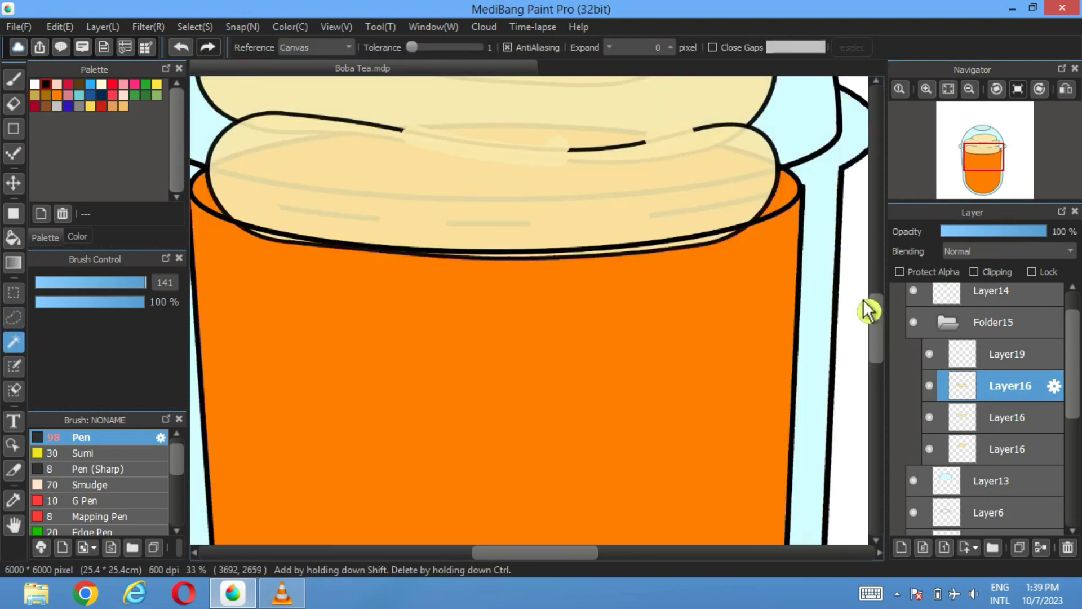
# - Hide the orange tea surface Layer6 and the orange tea body Layer5 to expose the topping's lower edge
pyautogui.scroll(-4, 943, 517)
pyautogui.click(914, 457)
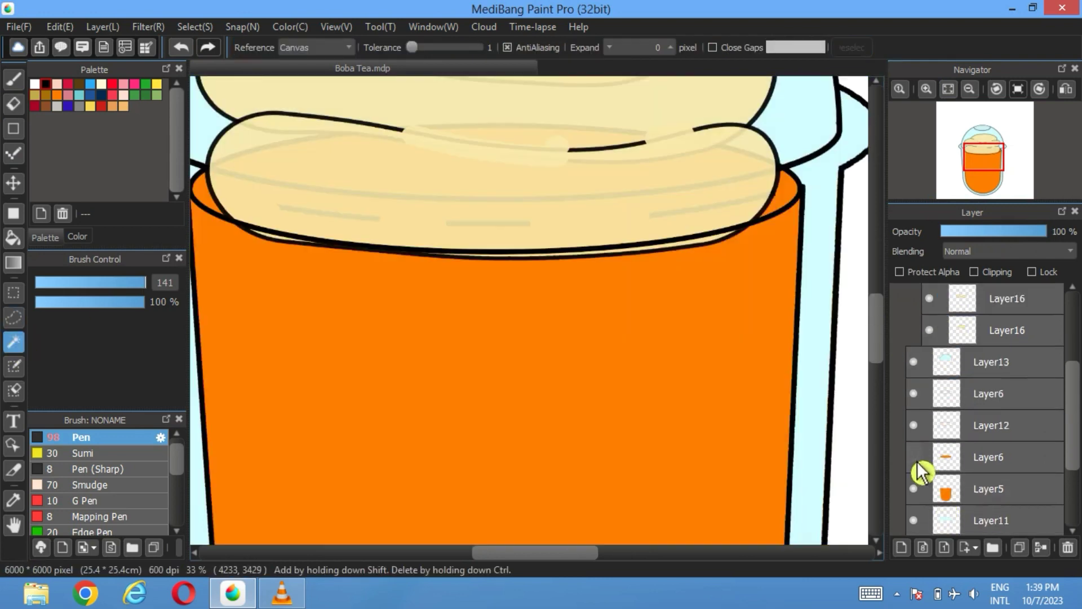
pyautogui.click(914, 488)
pyautogui.scroll(-2, 742, 361)
pyautogui.scroll(2, 558, 304)
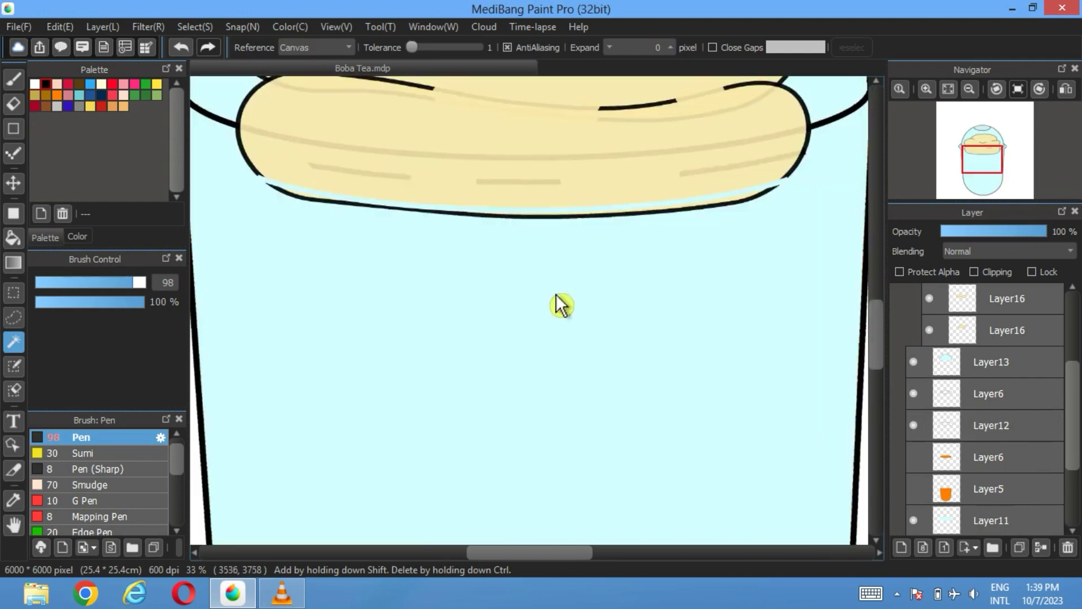
# - Erase the leftover black and yellow sliver beneath the topping's base with a 79 px eraser
pyautogui.scroll(3, 280, 213)
pyautogui.click(14, 104)
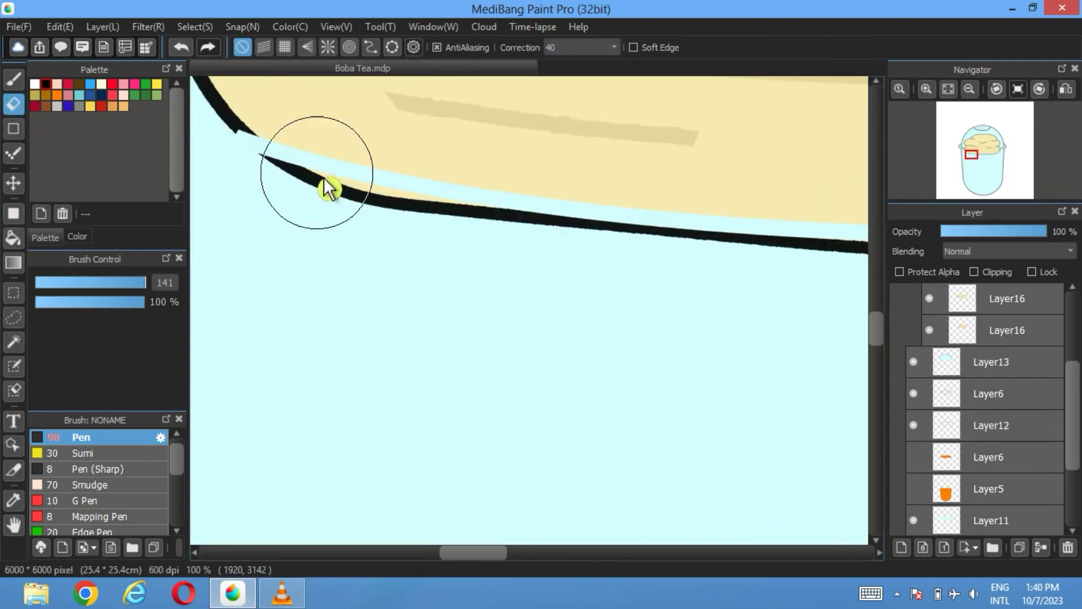
pyautogui.moveTo(134, 282); pyautogui.dragTo(127, 282)
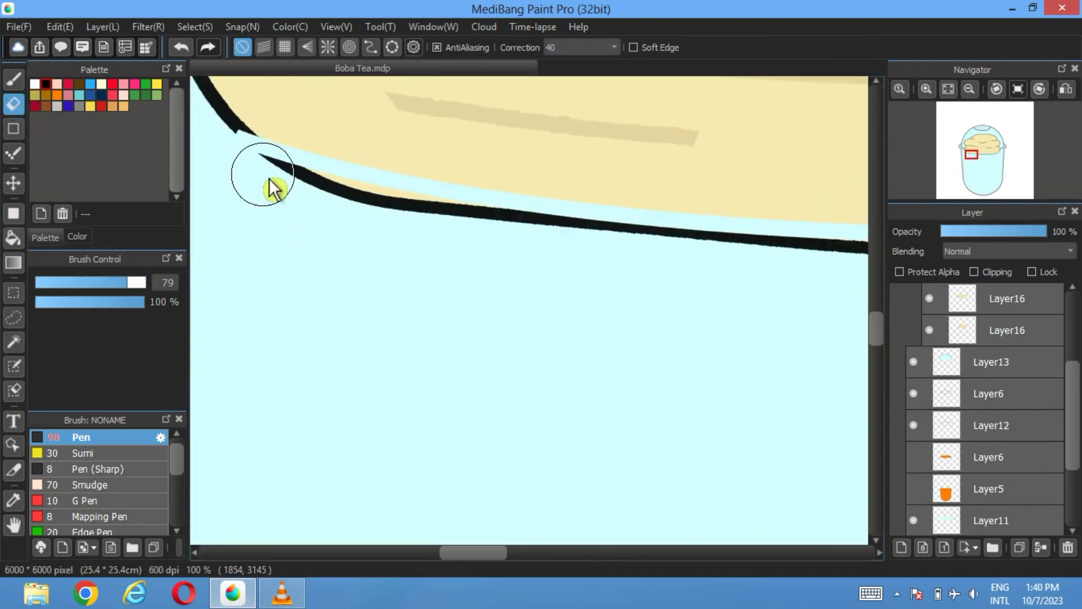
pyautogui.moveTo(268, 179)
pyautogui.mouseDown()
pyautogui.moveTo(441, 225)
pyautogui.moveTo(756, 268)
pyautogui.moveTo(751, 323)
pyautogui.moveTo(619, 359)
pyautogui.moveTo(295, 362)
pyautogui.moveTo(295, 286)
pyautogui.moveTo(478, 308)
pyautogui.moveTo(786, 316)
pyautogui.mouseUp()
pyautogui.moveTo(696, 387); pyautogui.dragTo(290, 391)
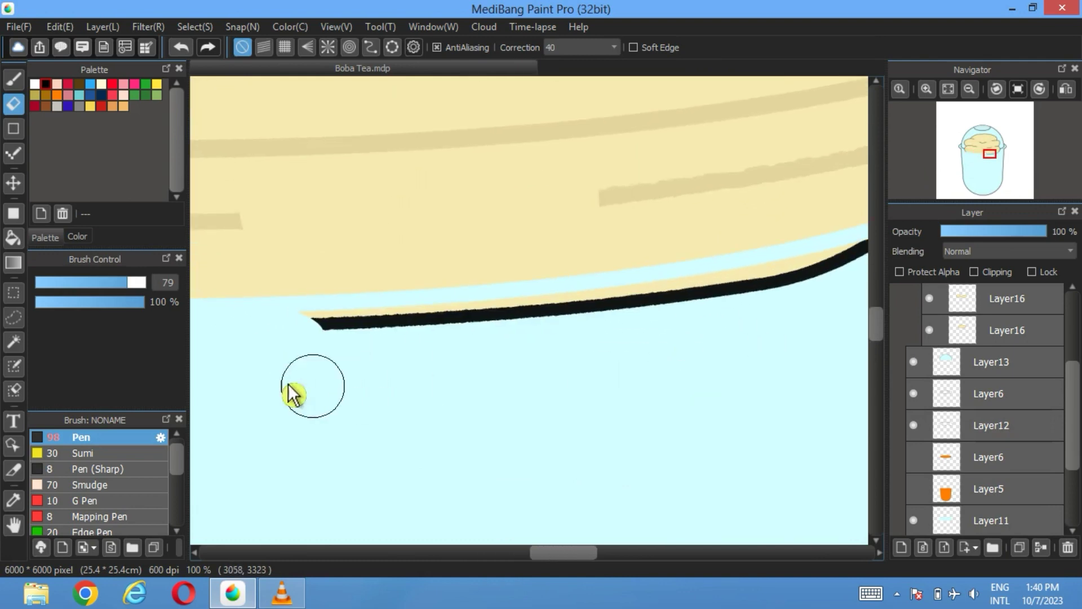
pyautogui.moveTo(322, 338)
pyautogui.mouseDown()
pyautogui.moveTo(503, 333)
pyautogui.moveTo(809, 282)
pyautogui.moveTo(643, 358)
pyautogui.moveTo(533, 377)
pyautogui.moveTo(485, 372)
pyautogui.moveTo(498, 353)
pyautogui.moveTo(558, 335)
pyautogui.moveTo(678, 320)
pyautogui.mouseUp()
# - Show the orange Layer5 and Layer6 again, and collapse the layer folders
pyautogui.click(914, 488)
pyautogui.click(914, 457)
pyautogui.scroll(2, 993, 432)
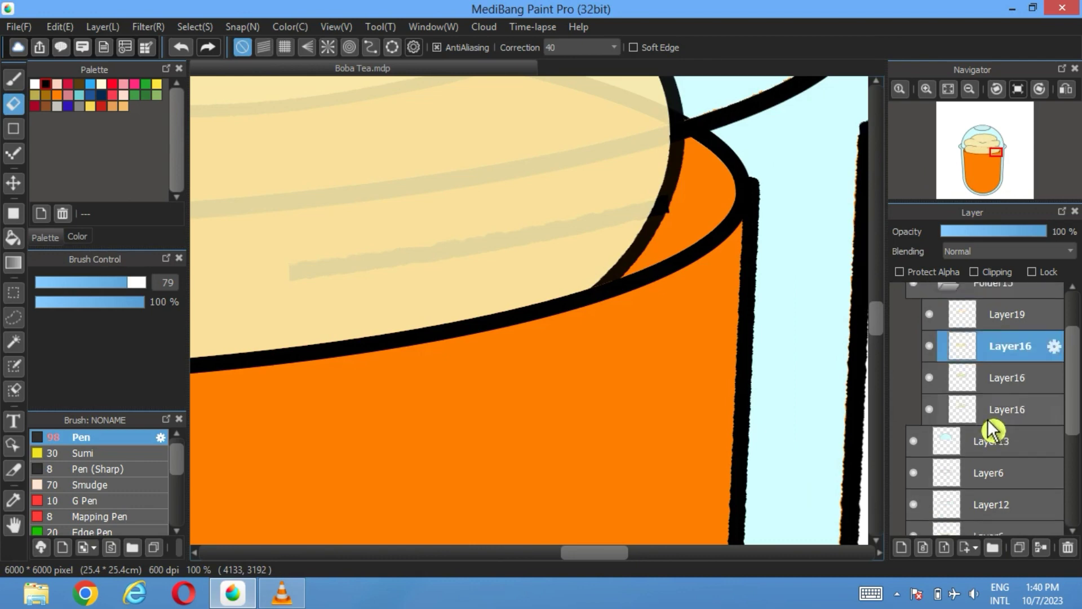
pyautogui.click(973, 336)
pyautogui.scroll(5, 967, 381)
pyautogui.click(930, 298)
pyautogui.click(949, 88)
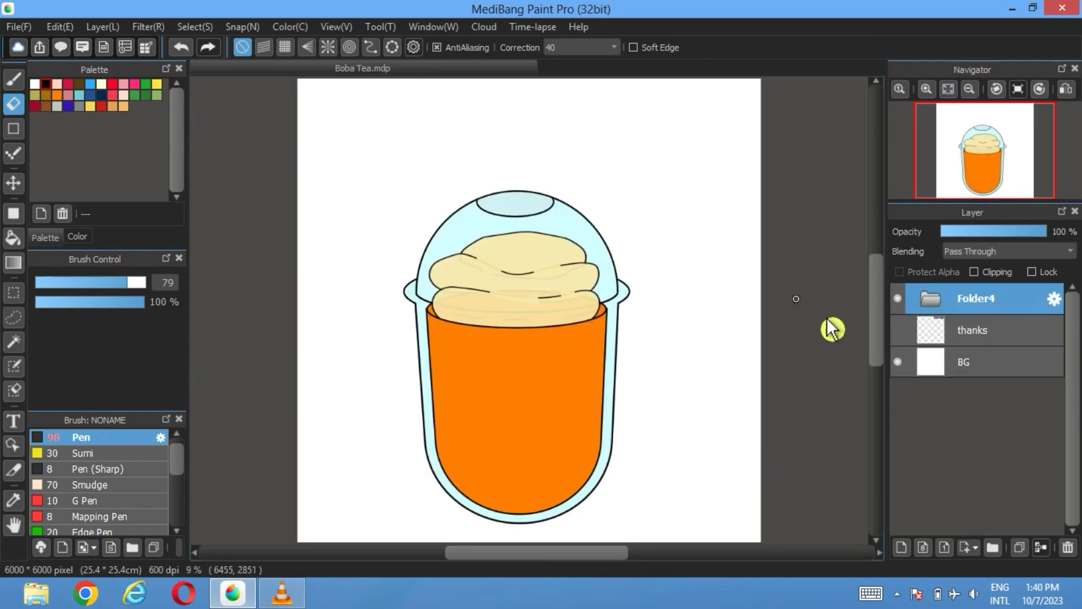
# - Expand Folder4 and set the topping folder Folder15's opacity to 100%
pyautogui.click(932, 298)
pyautogui.click(983, 369)
pyautogui.moveTo(1044, 232); pyautogui.dragTo(1073, 237)
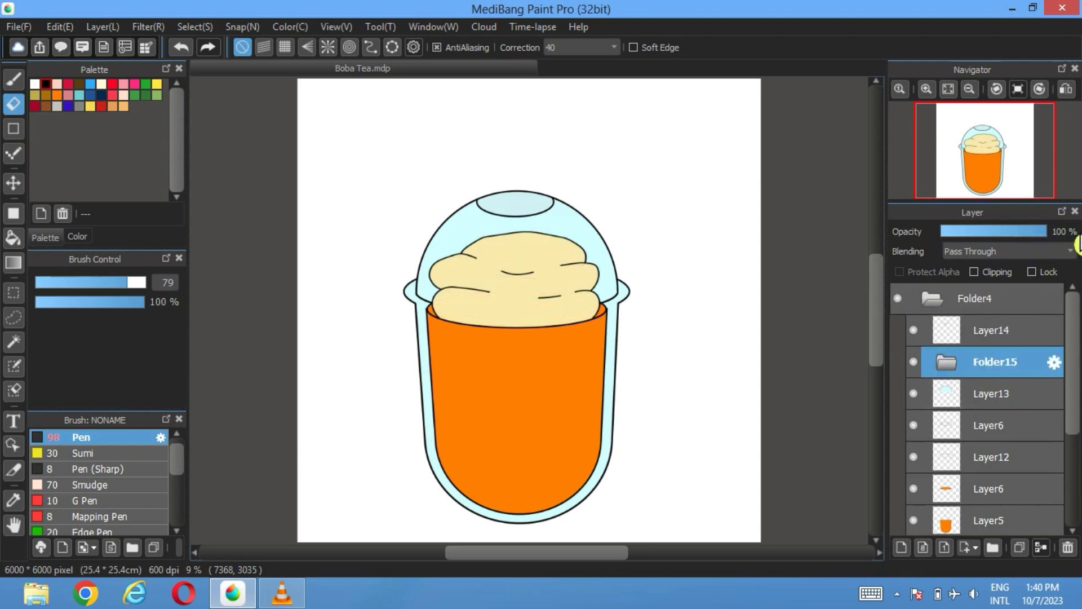
# - Reorder the layers so the dome fill Layer13 sits above Folder15 and Folder15 sits directly beneath Layer12
pyautogui.click(914, 393)
pyautogui.click(914, 393)
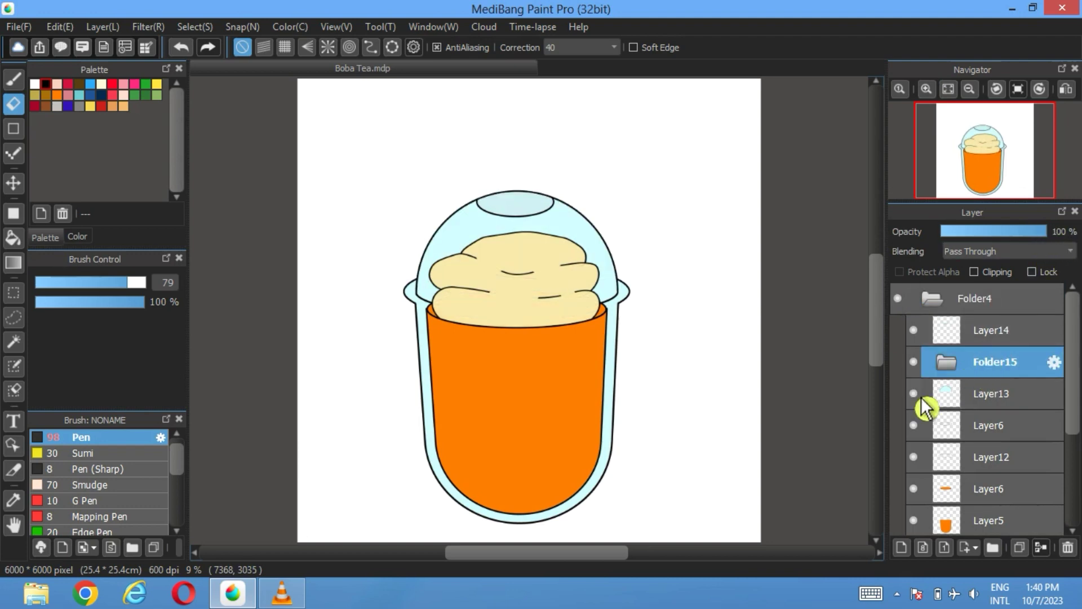
pyautogui.click(979, 401)
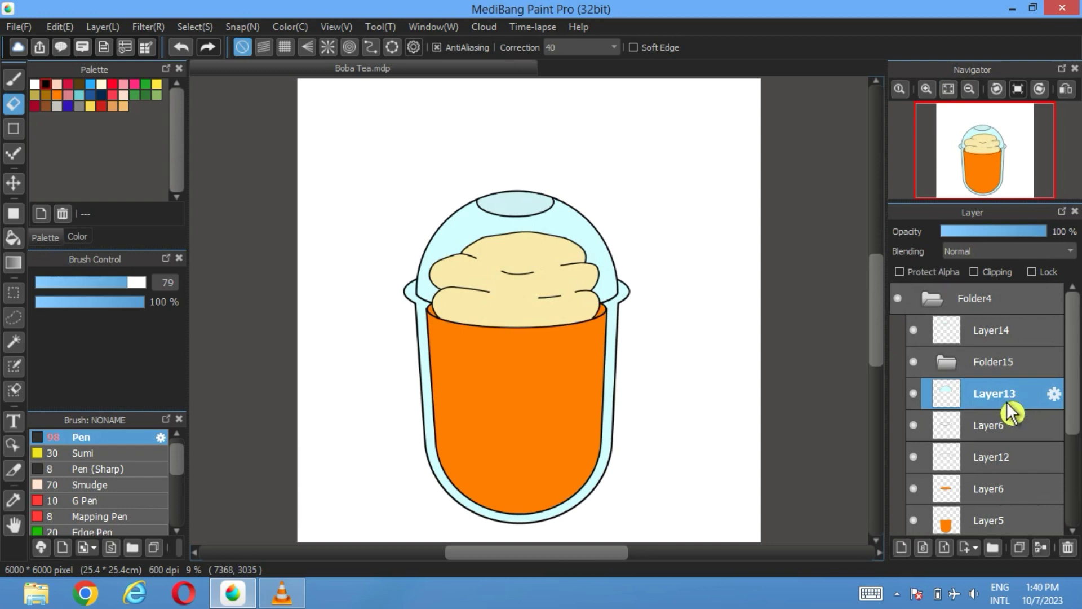
pyautogui.moveTo(1009, 394); pyautogui.dragTo(1011, 362)
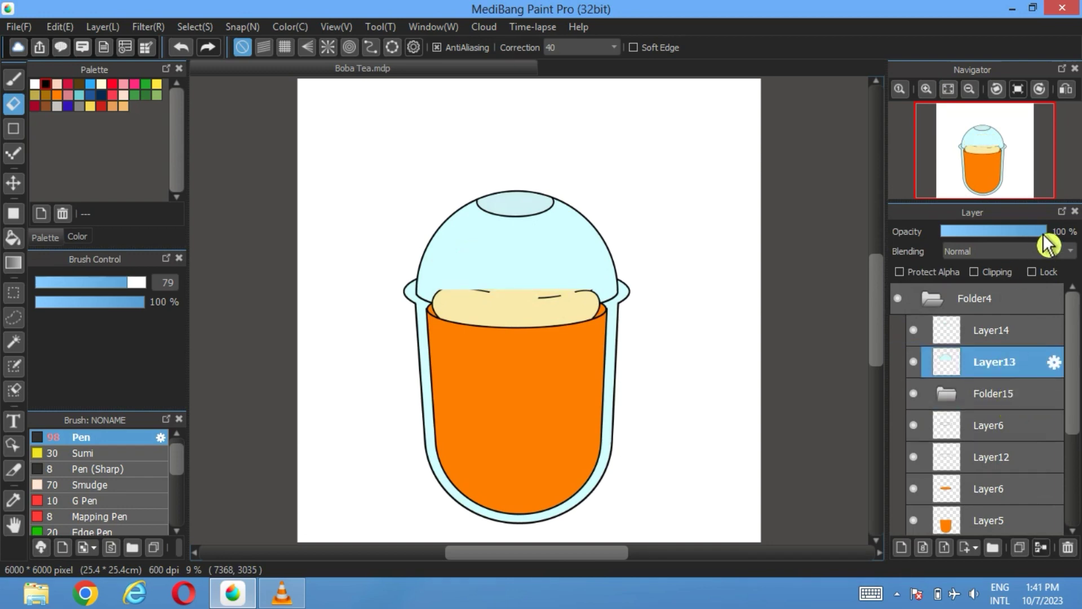
pyautogui.click(914, 426)
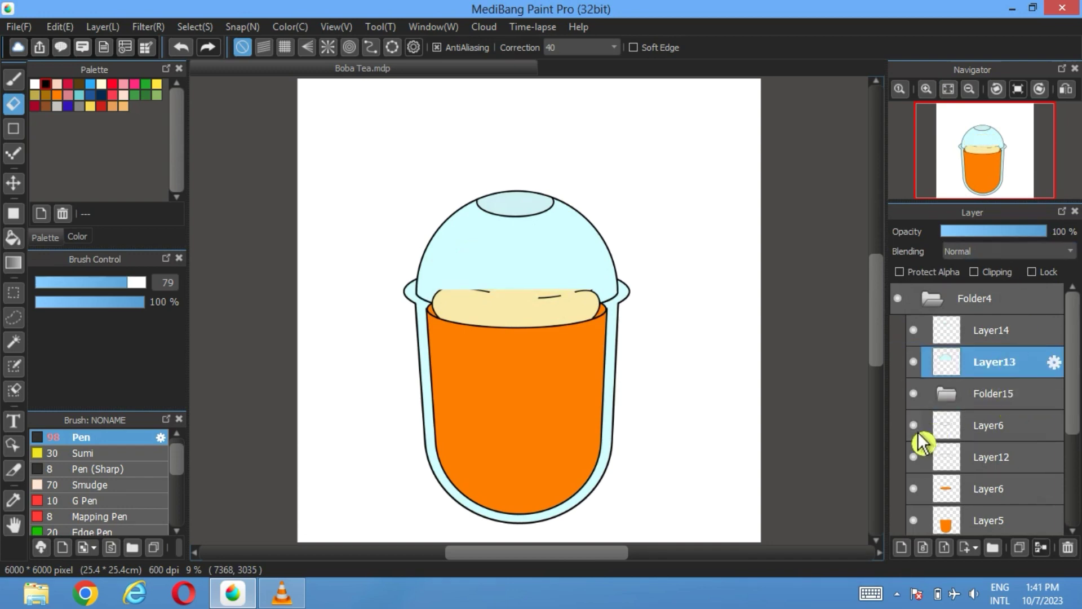
pyautogui.moveTo(996, 394); pyautogui.dragTo(925, 449)
# - Move Layer11 and the pale blue cup Layer5 above the orange tea layers, directly beneath Folder15
pyautogui.scroll(-3, 925, 437)
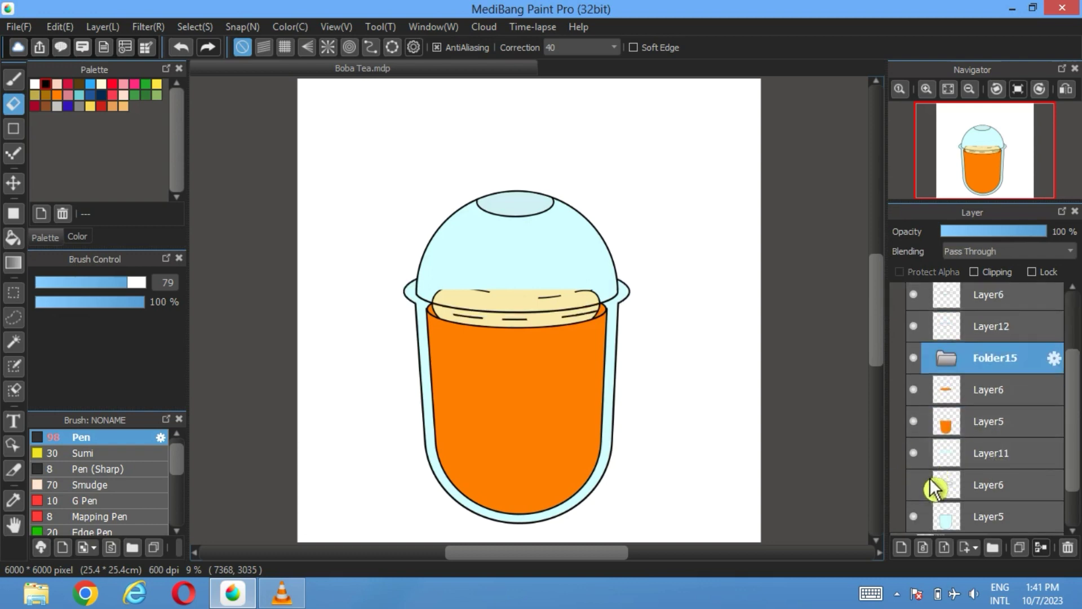
pyautogui.click(931, 447)
pyautogui.moveTo(983, 516); pyautogui.dragTo(981, 423)
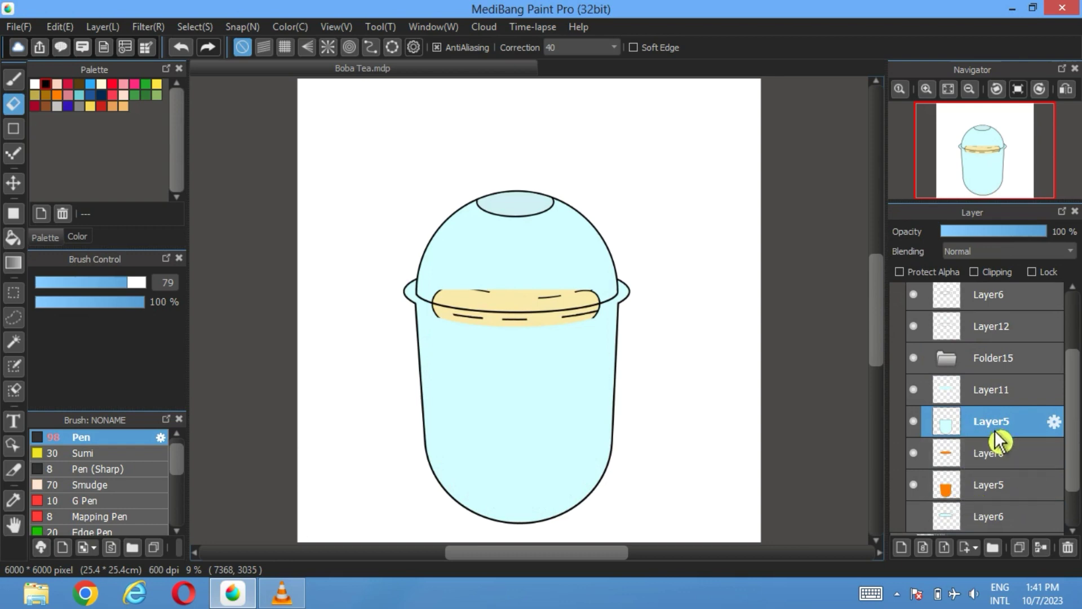
# - Add a new layer folder directly above Layer13 inside Folder4
pyautogui.scroll(2, 997, 443)
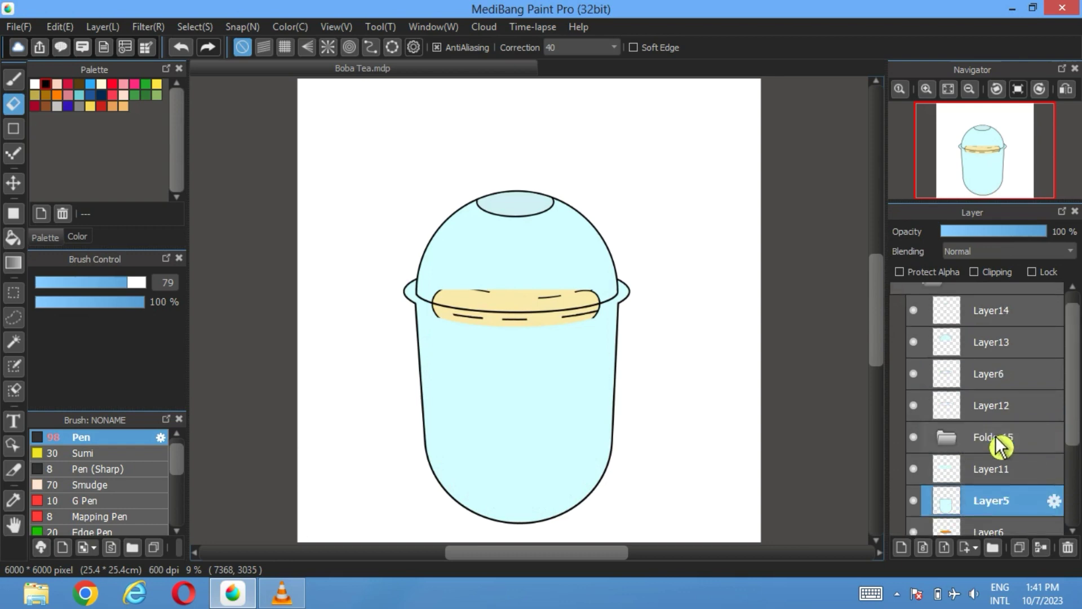
pyautogui.scroll(1, 997, 446)
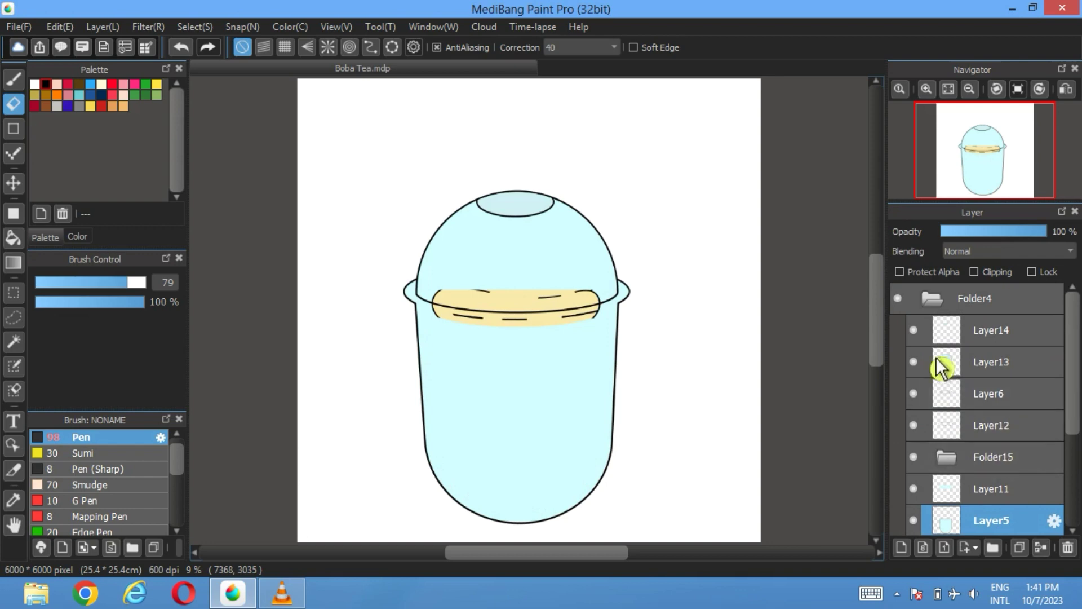
pyautogui.click(914, 361)
pyautogui.click(915, 361)
pyautogui.click(993, 366)
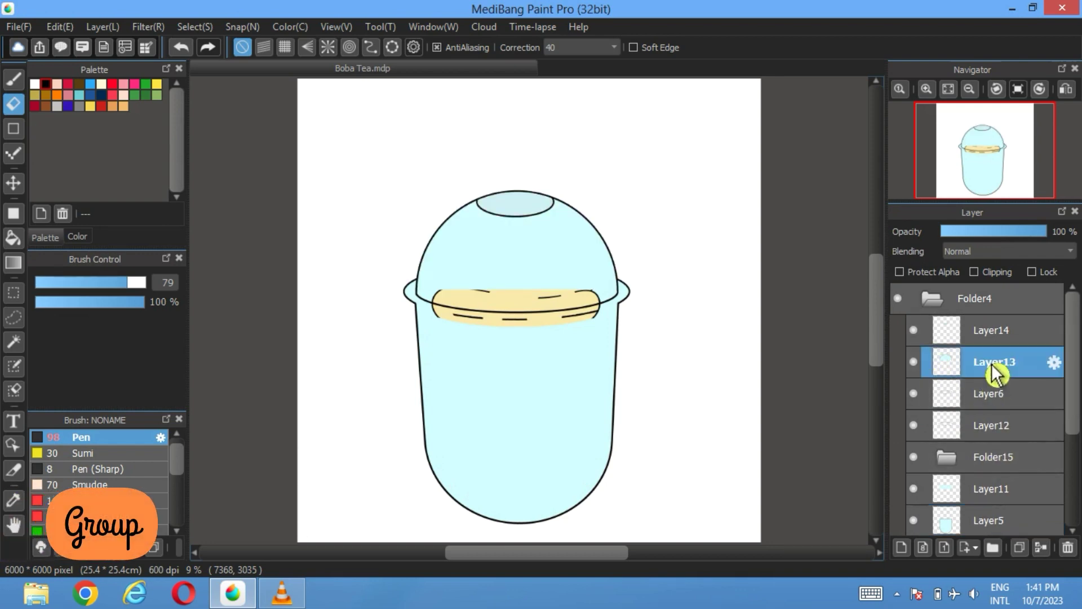
pyautogui.click(984, 548)
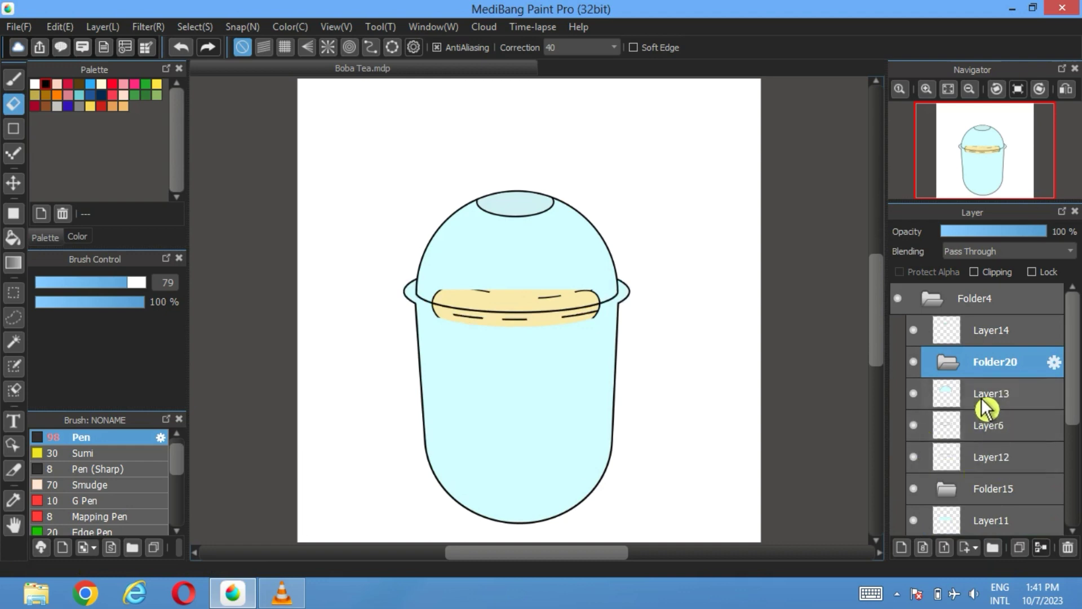
# - Move Layer11 and the pale blue cup Layer5 above the topping folder, beneath Layer12
pyautogui.scroll(-3, 986, 407)
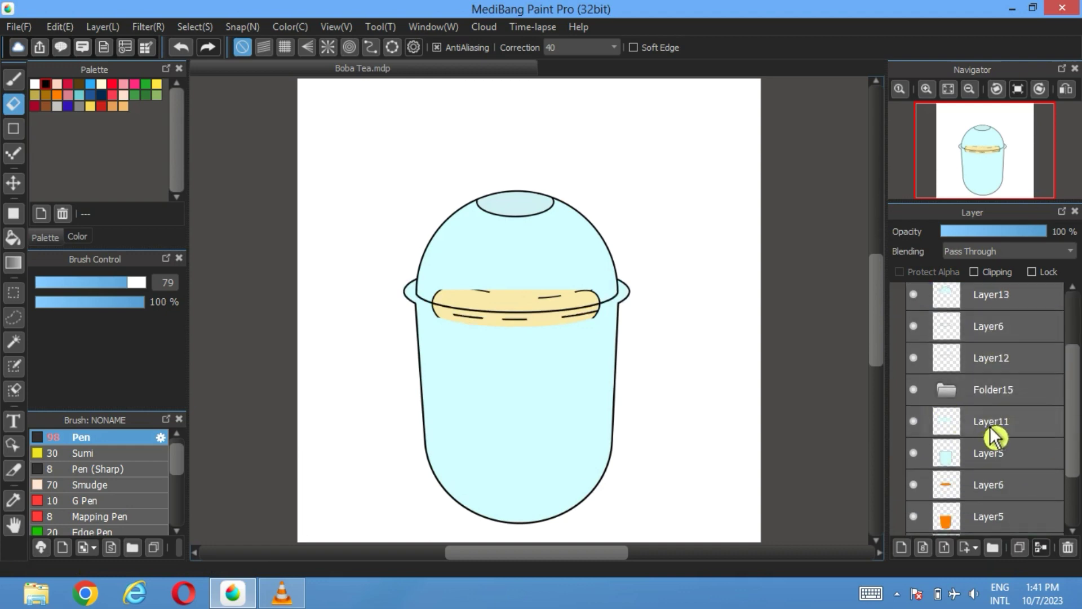
pyautogui.moveTo(986, 430); pyautogui.dragTo(985, 377)
pyautogui.moveTo(987, 451); pyautogui.dragTo(991, 411)
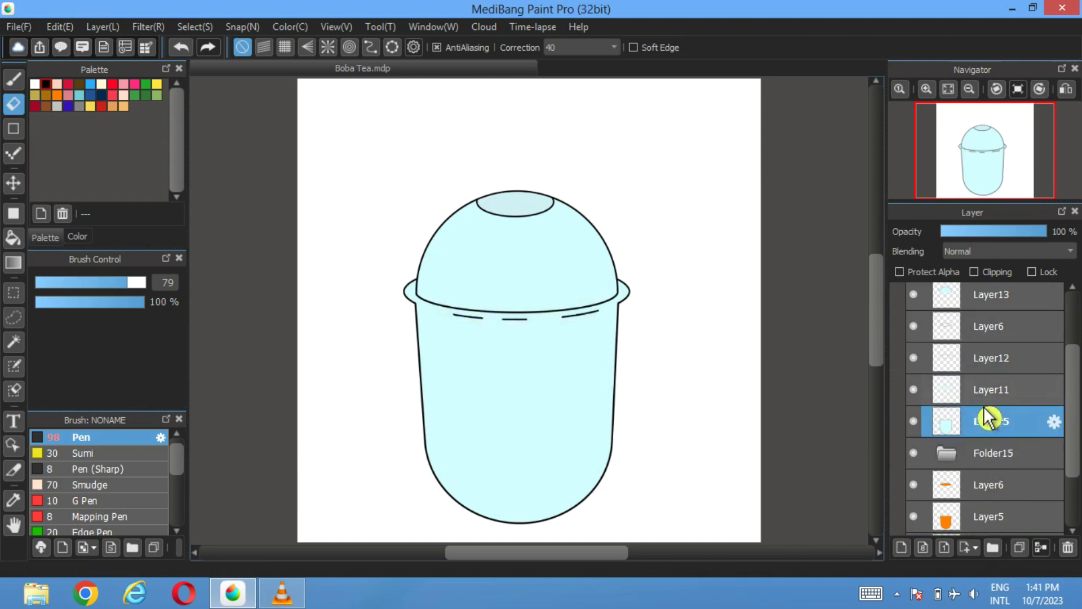
# - Move Layer13, Layer6, Layer12, Layer11 and the pale blue Layer5 into Folder20 and set its opacity to 52%
pyautogui.scroll(3, 990, 400)
pyautogui.keyDown('ctrl'); pyautogui.click(990, 399); pyautogui.keyUp('ctrl')
pyautogui.keyDown('shift'); pyautogui.click(995, 514); pyautogui.keyUp('shift')
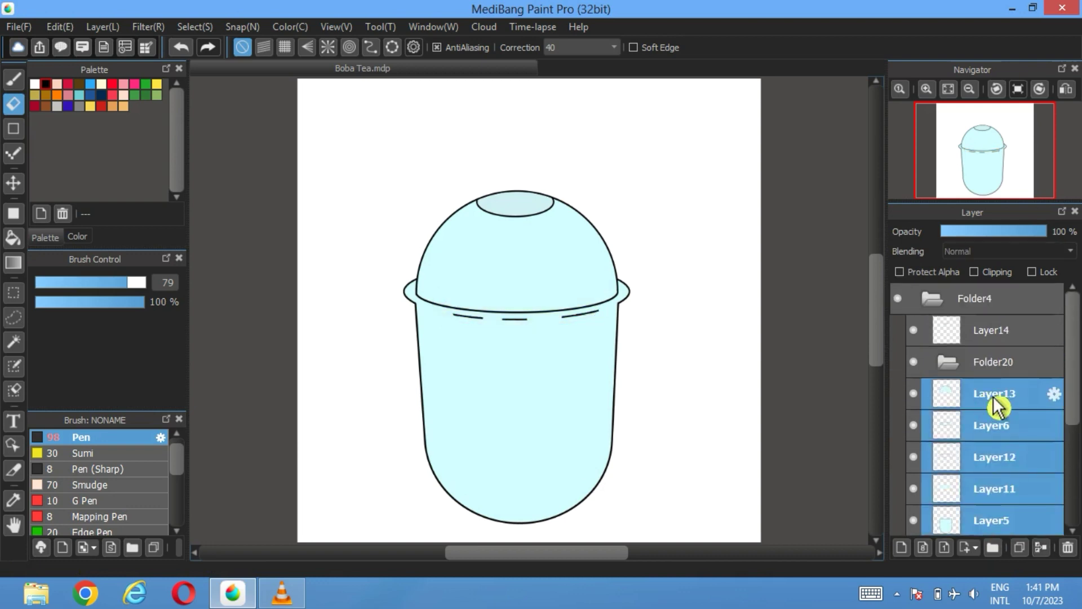
pyautogui.click(991, 363)
pyautogui.click(1002, 232)
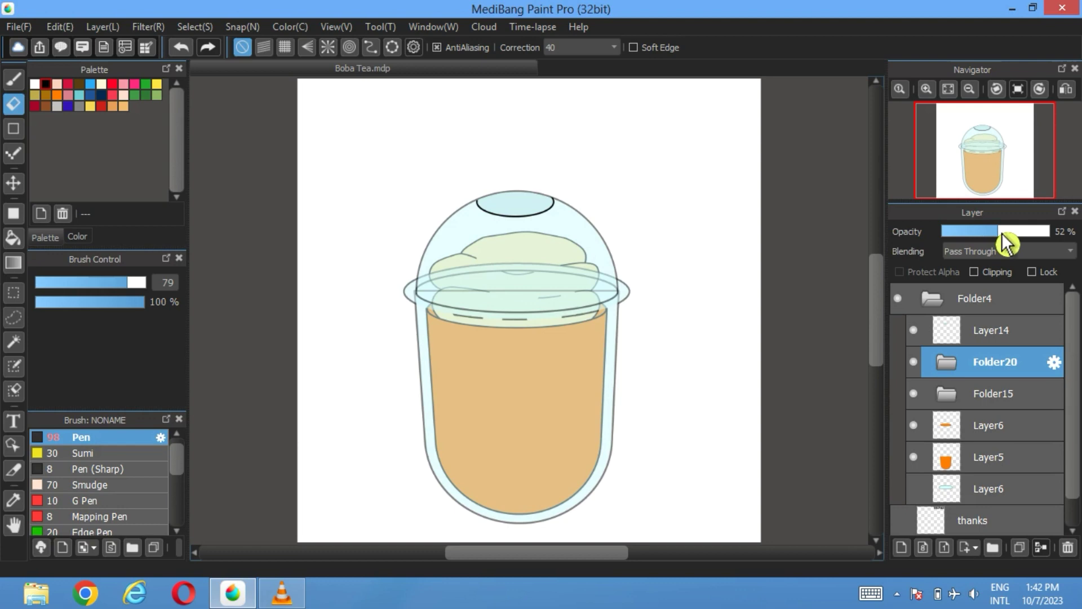
# - Hide the orange tea surface Layer6
pyautogui.click(914, 425)
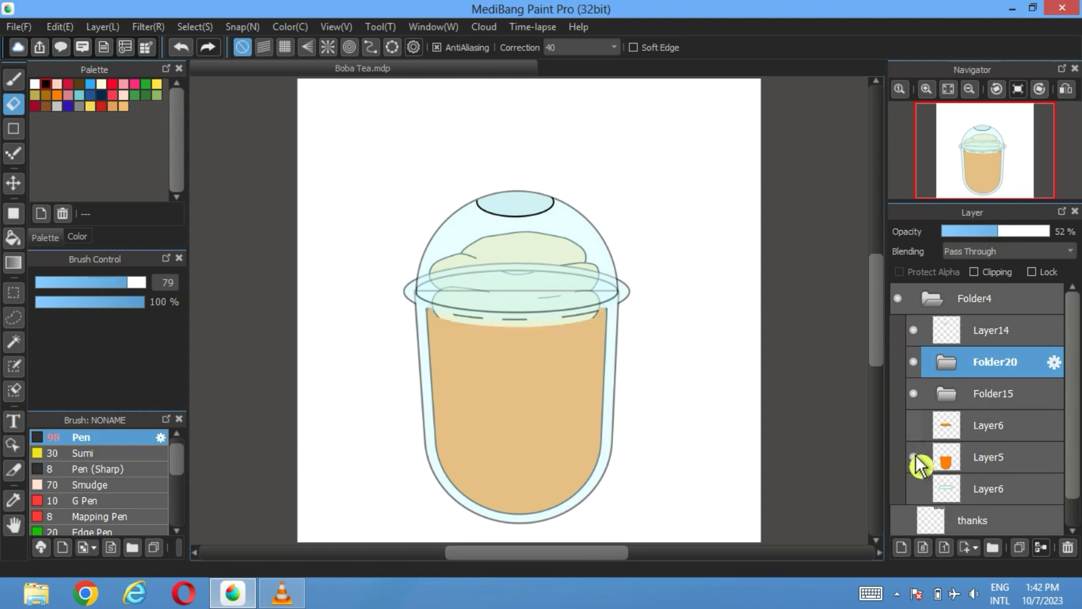
# - Hide the drink fill on Layer5 and set Folder20's opacity to 100%
pyautogui.click(914, 456)
pyautogui.moveTo(998, 241); pyautogui.dragTo(1077, 234)
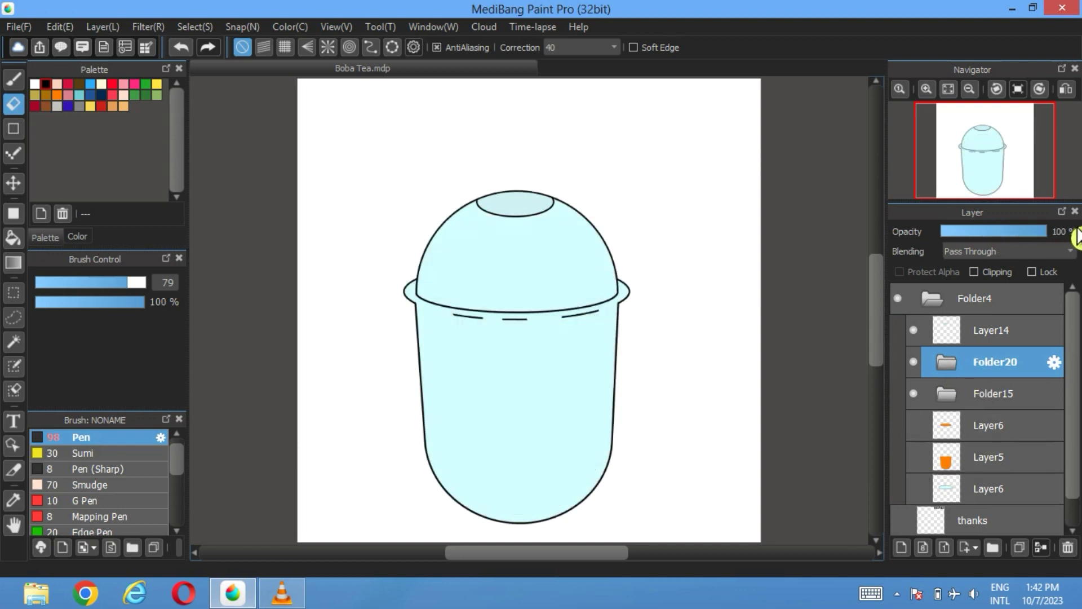
pyautogui.scroll(3, 486, 265)
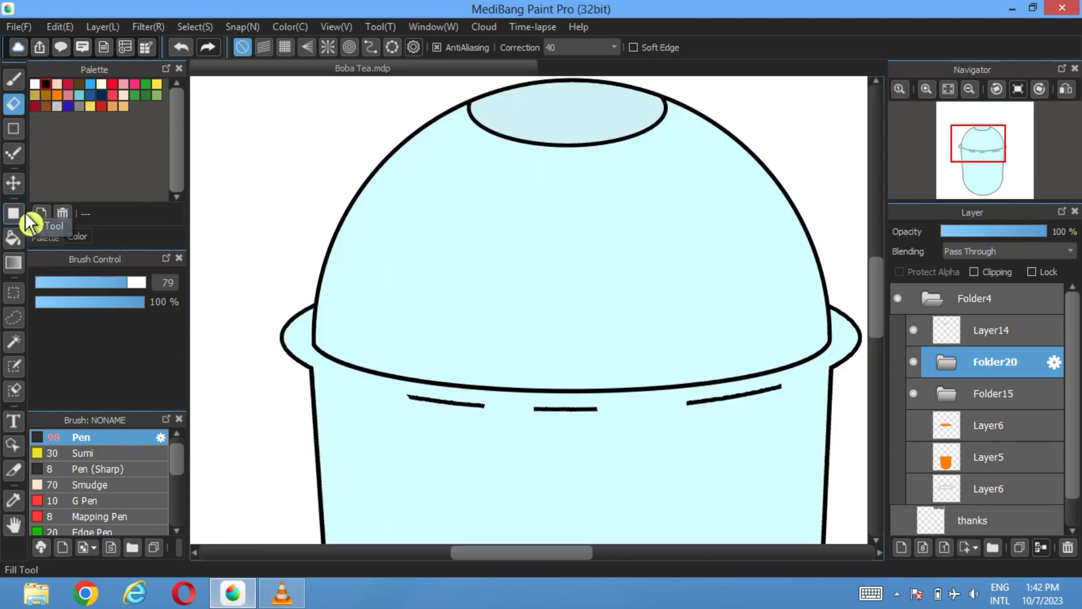
# - Select the dome lid's light blue fill on Layer13 in Folder20 with the Magic Wand and cut it
pyautogui.click(16, 341)
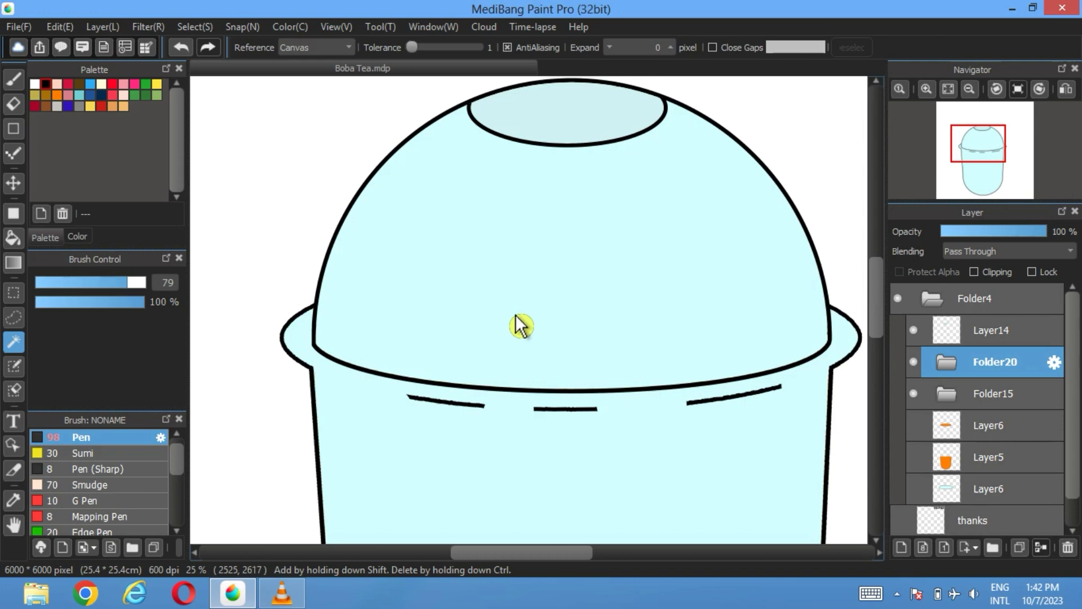
pyautogui.click(947, 365)
pyautogui.click(939, 401)
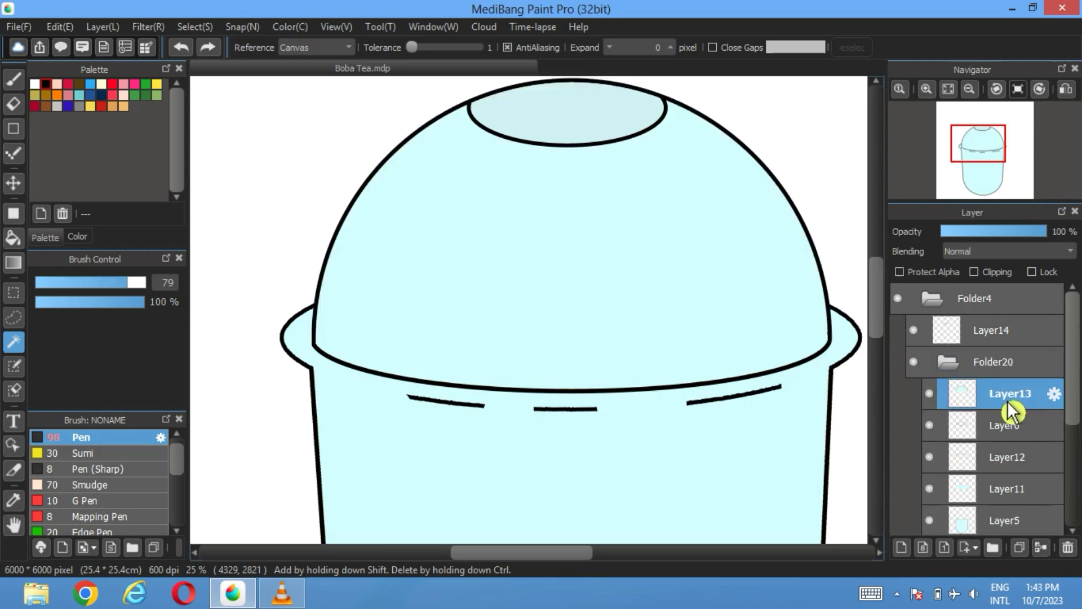
pyautogui.click(675, 288)
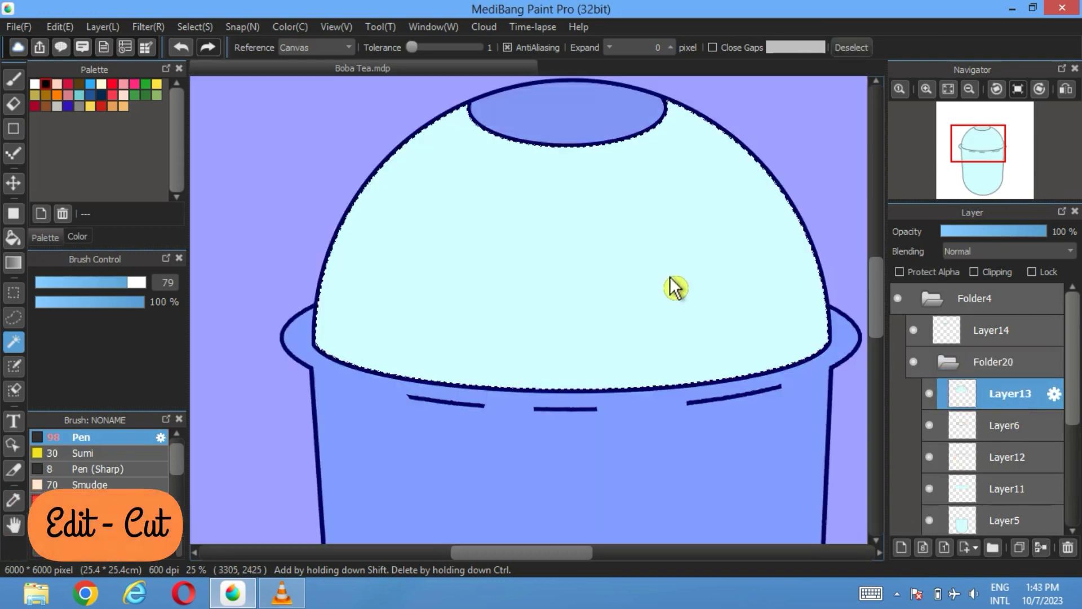
pyautogui.click(60, 27)
pyautogui.click(95, 91)
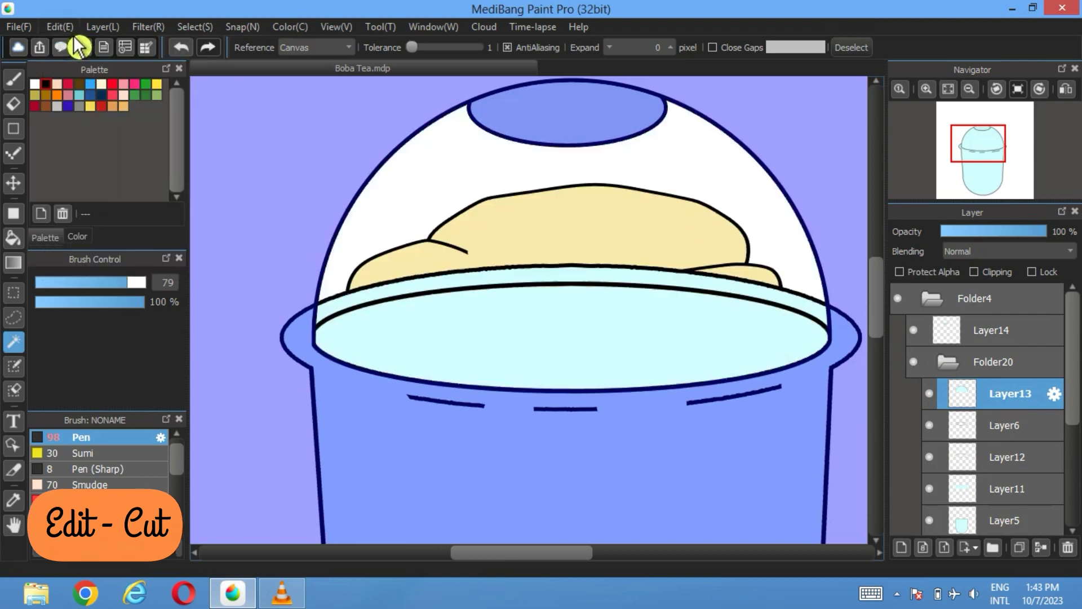
# - Paste the cut dome fill as a new layer and move that layer out of Folder20, directly above it
pyautogui.click(71, 31)
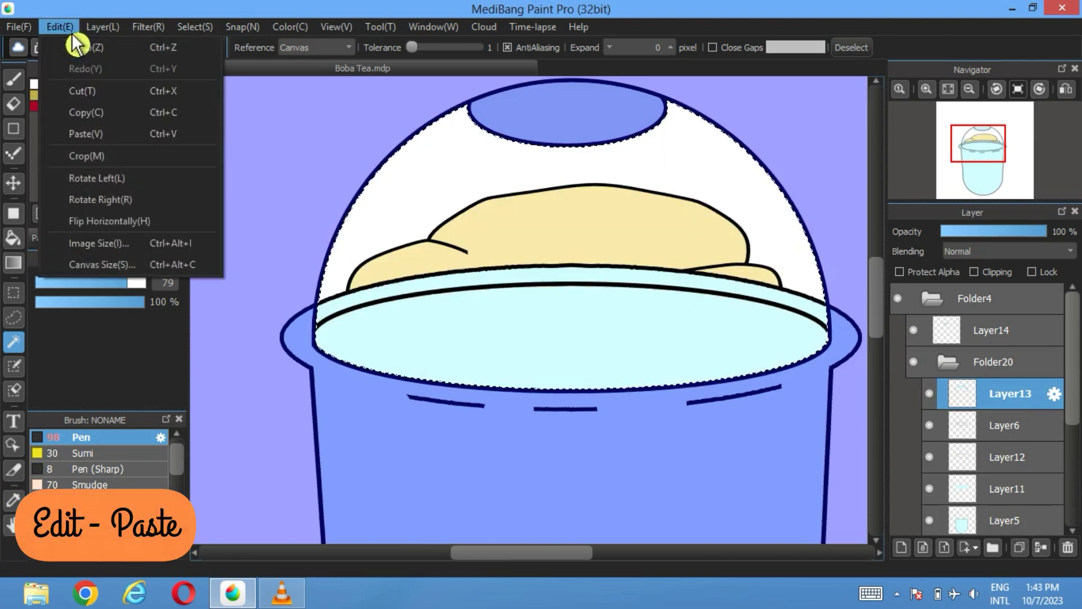
pyautogui.click(90, 138)
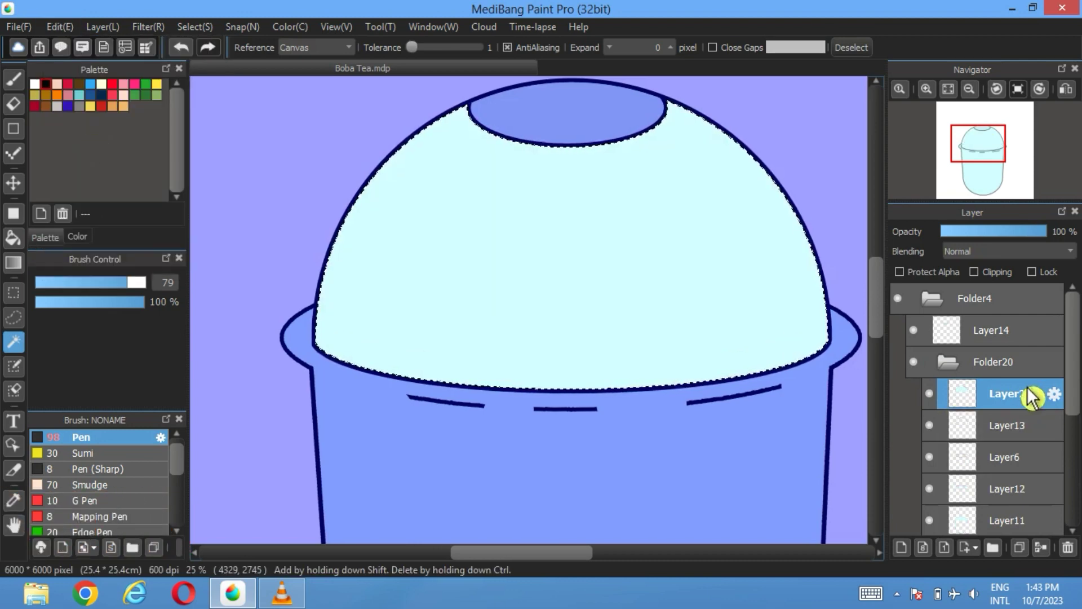
pyautogui.moveTo(990, 363); pyautogui.dragTo(990, 364)
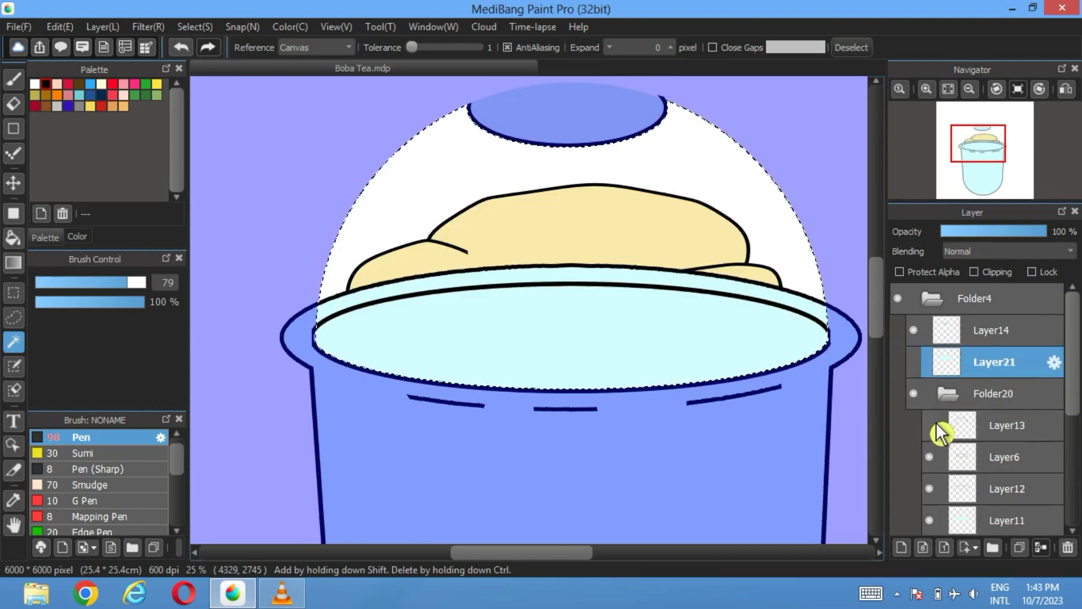
# - Hide Layer21, Layer13, Layer6 and Layer12, and clear the selection
pyautogui.click(930, 426)
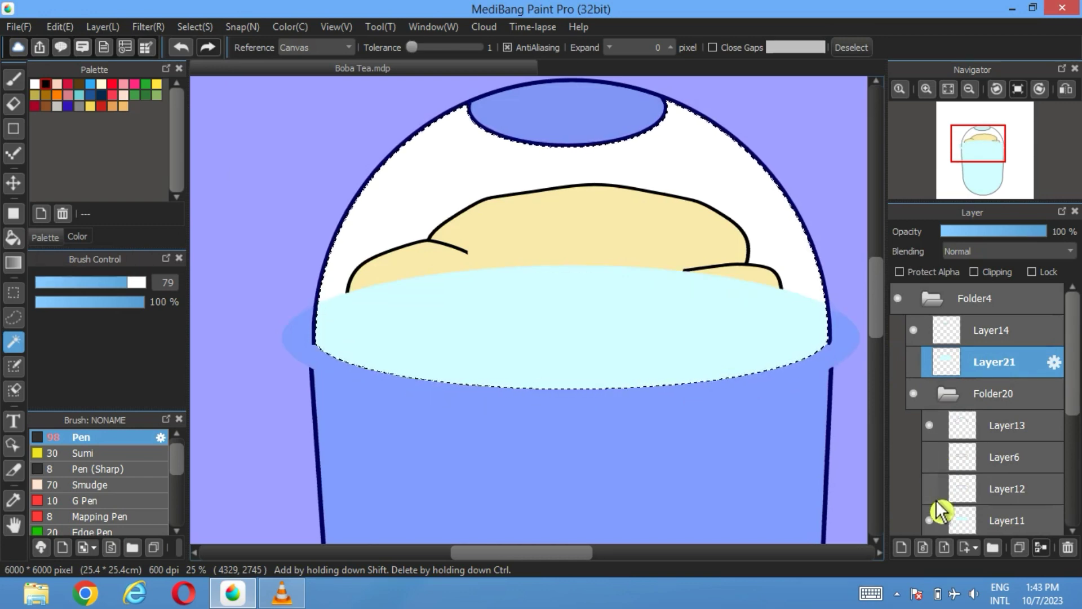
pyautogui.click(868, 46)
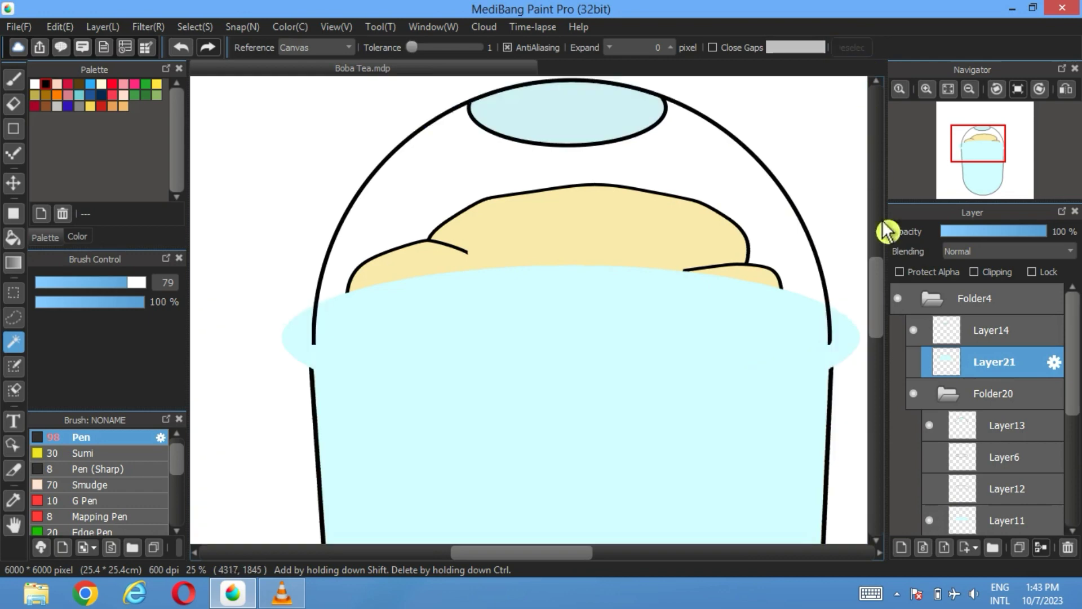
pyautogui.click(934, 435)
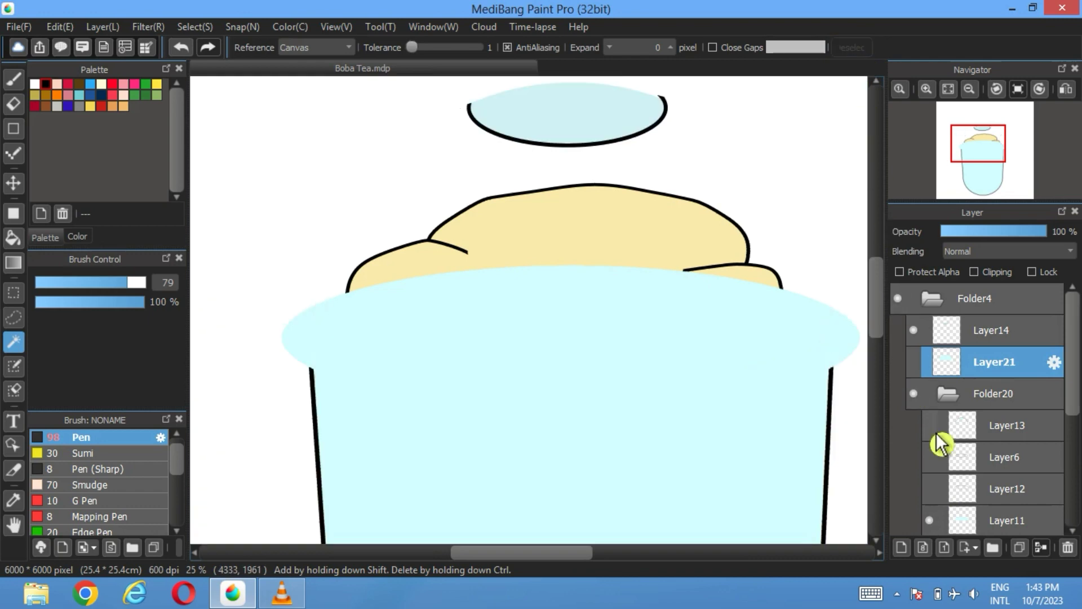
# - Select the light blue rim and cup area with the Magic Wand and cut the rim's fill from Layer11
pyautogui.click(741, 435)
pyautogui.click(60, 27)
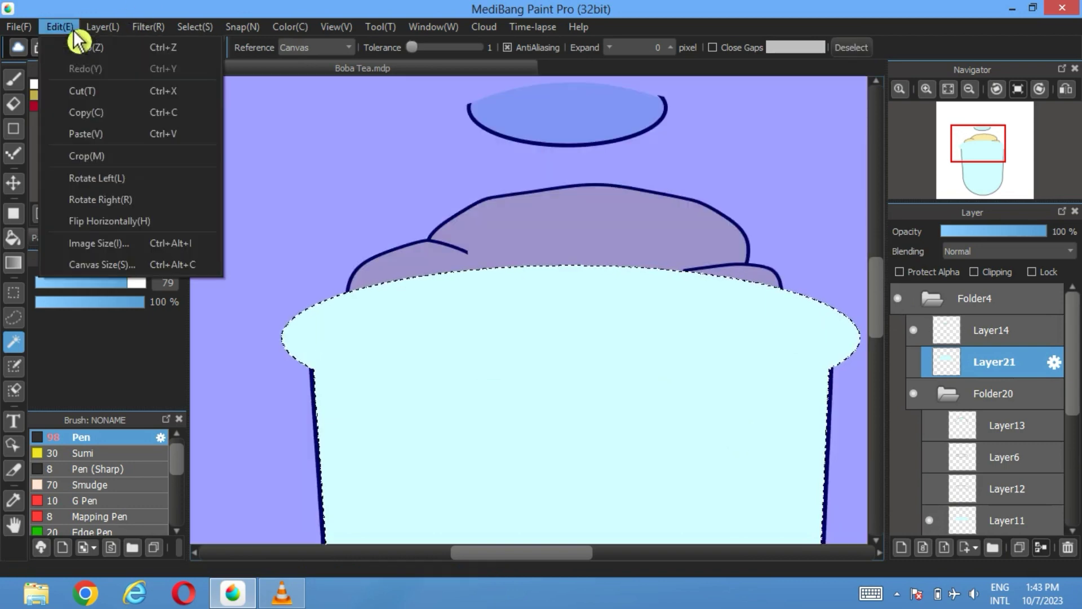
pyautogui.click(96, 93)
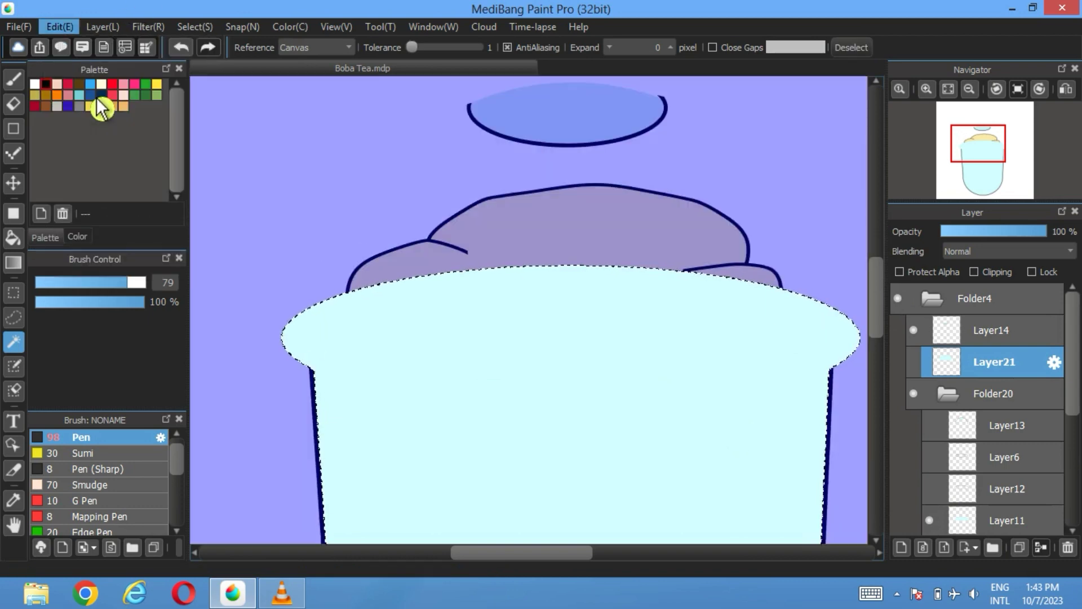
pyautogui.click(930, 519)
pyautogui.click(930, 519)
pyautogui.click(1009, 520)
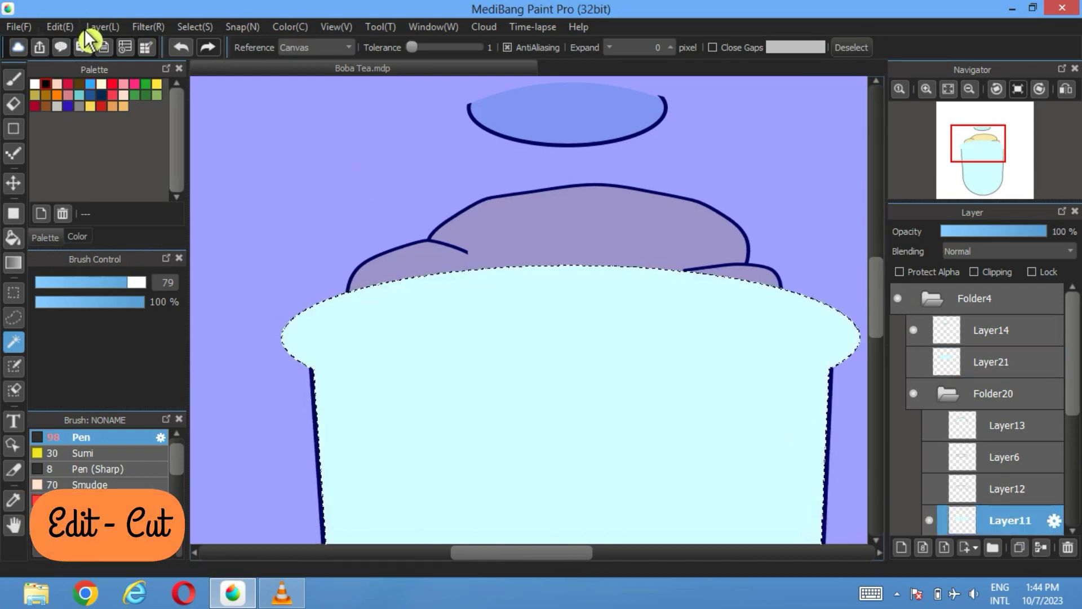
pyautogui.click(66, 27)
pyautogui.click(79, 93)
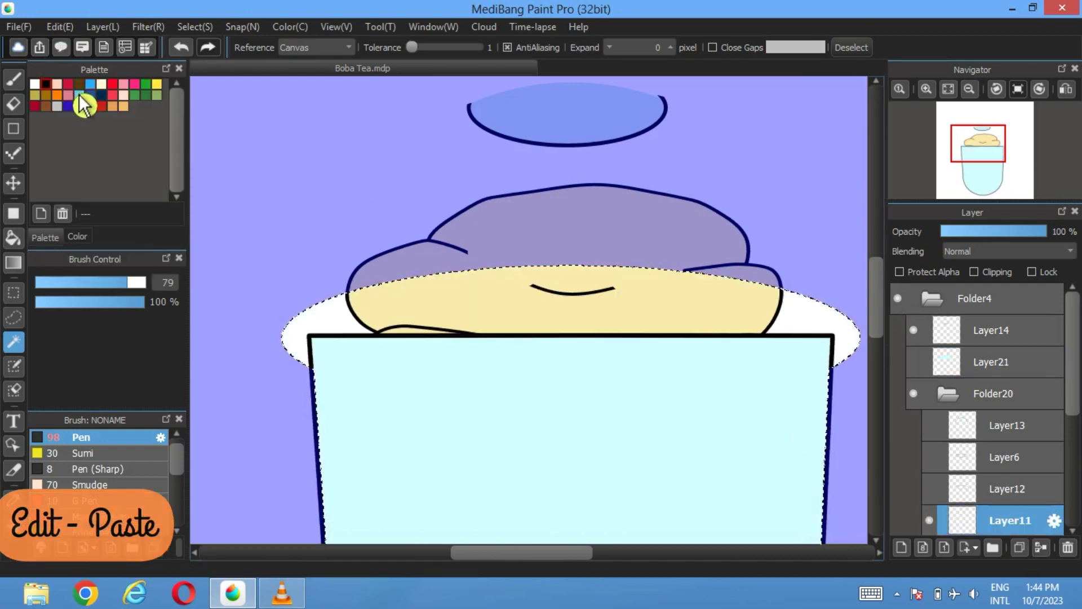
# - Paste the cut rim fill as a new layer and move it between Layer21 and Folder20
pyautogui.click(60, 27)
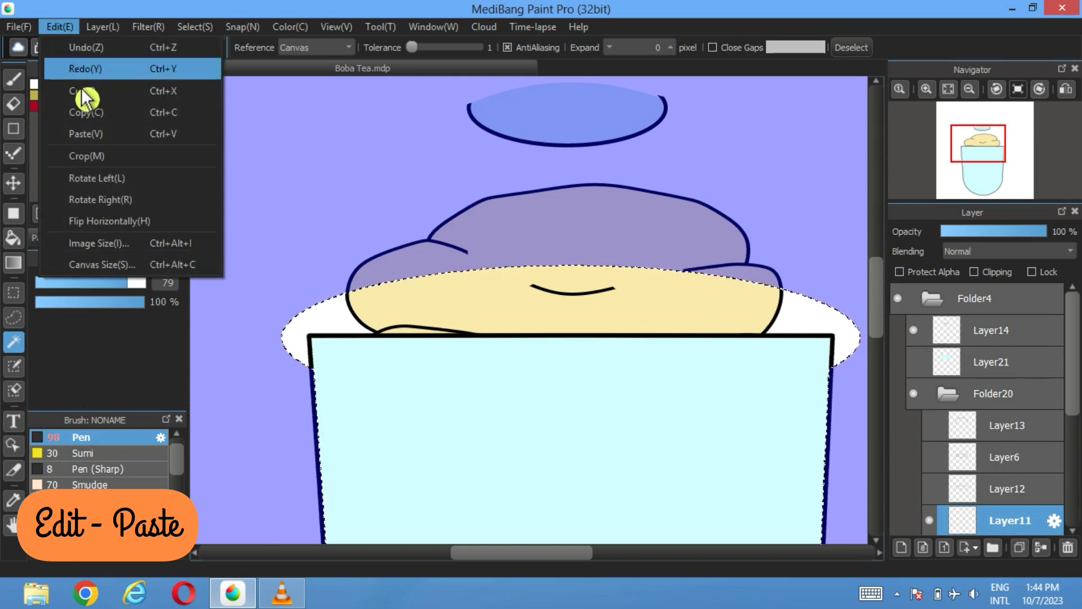
pyautogui.click(93, 134)
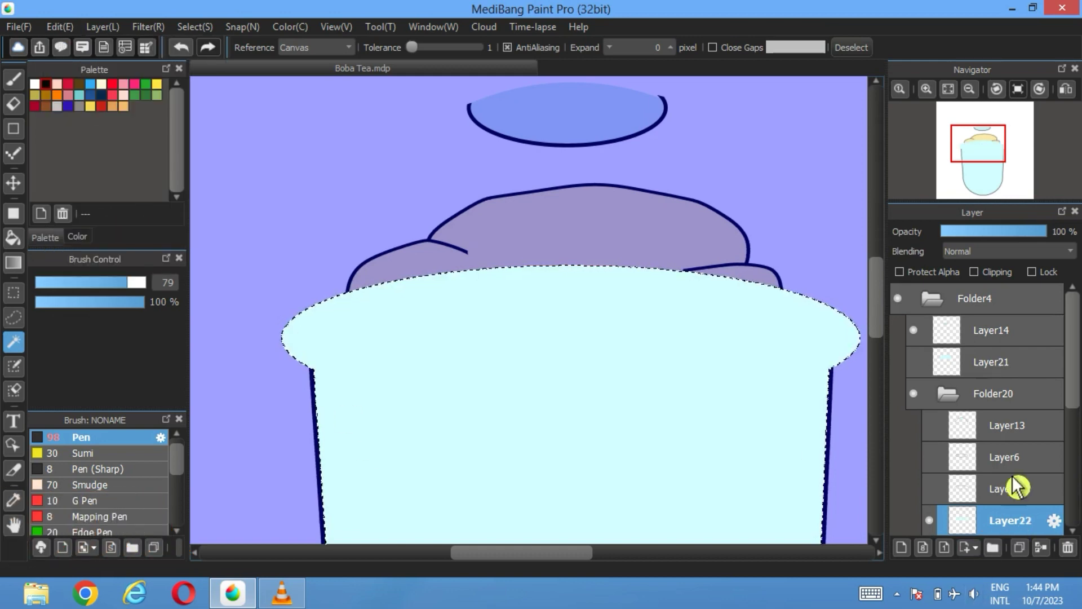
pyautogui.moveTo(1015, 488); pyautogui.dragTo(1013, 379)
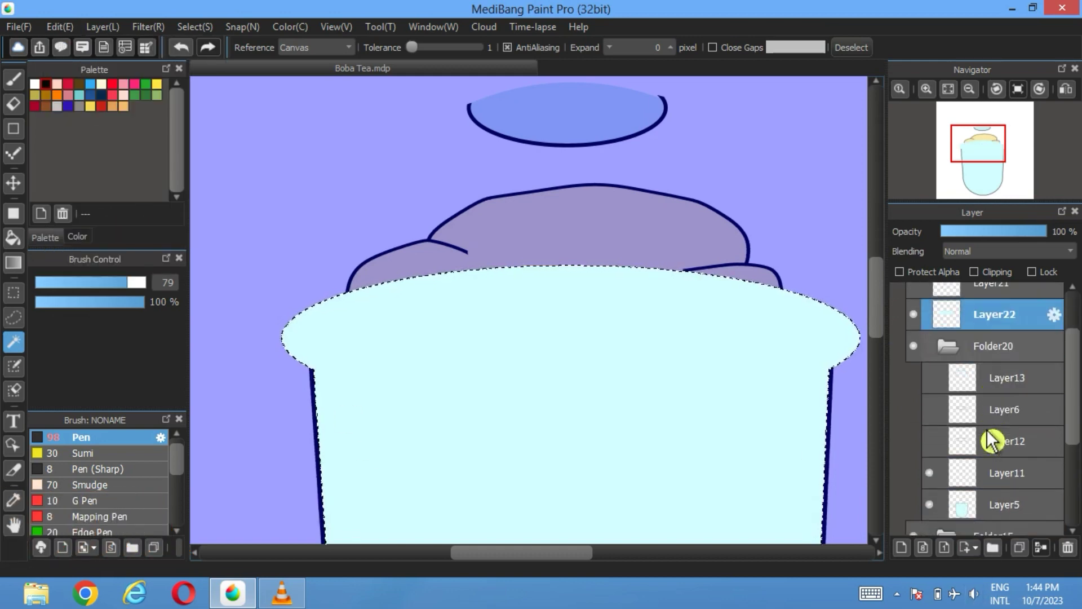
# - Hide Layer22 and Layer11, and toggle Layer22 and Layer5 to check the fill on each
pyautogui.click(913, 314)
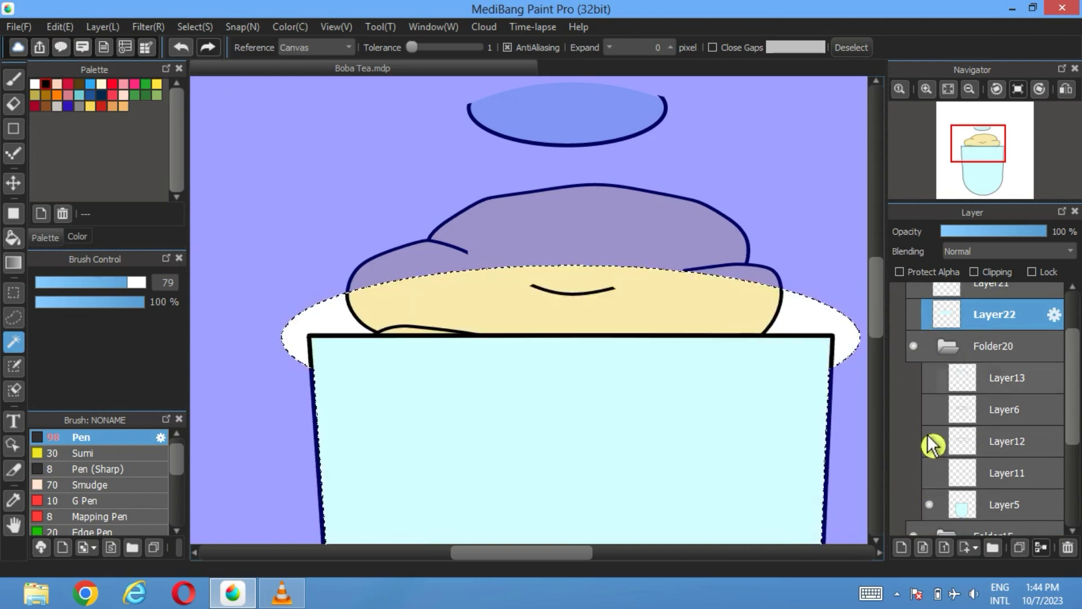
pyautogui.doubleClick(930, 506)
pyautogui.click(930, 506)
pyautogui.click(914, 315)
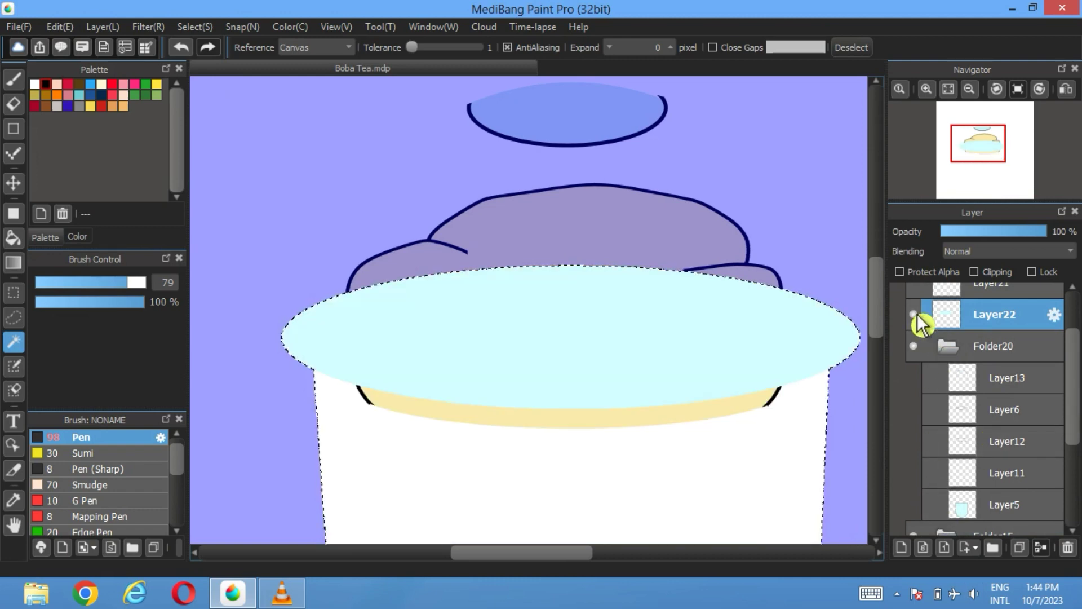
pyautogui.click(914, 315)
pyautogui.click(914, 314)
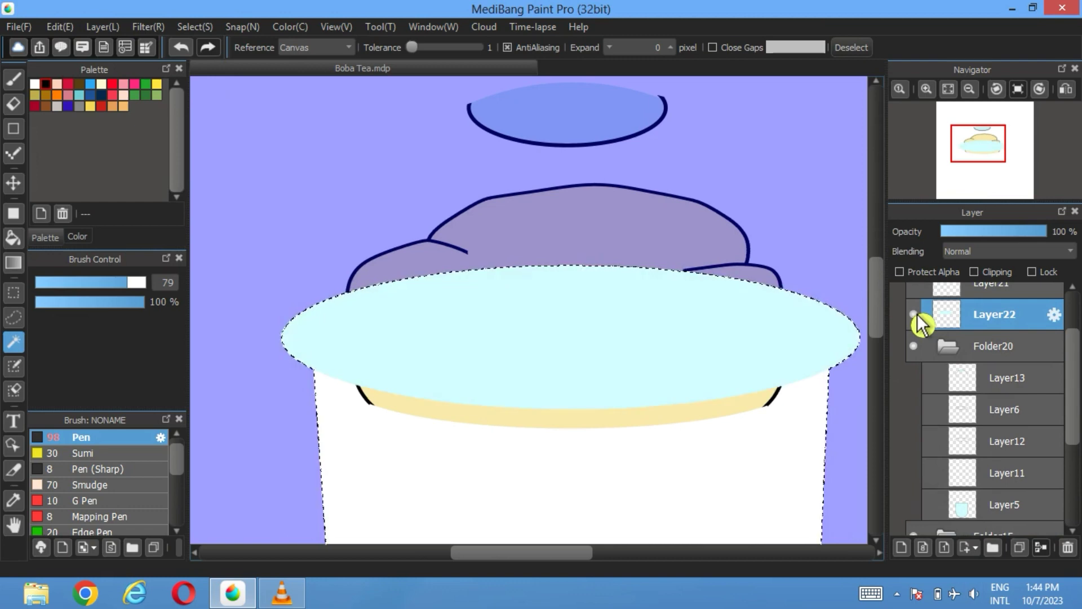
pyautogui.click(914, 315)
pyautogui.click(930, 505)
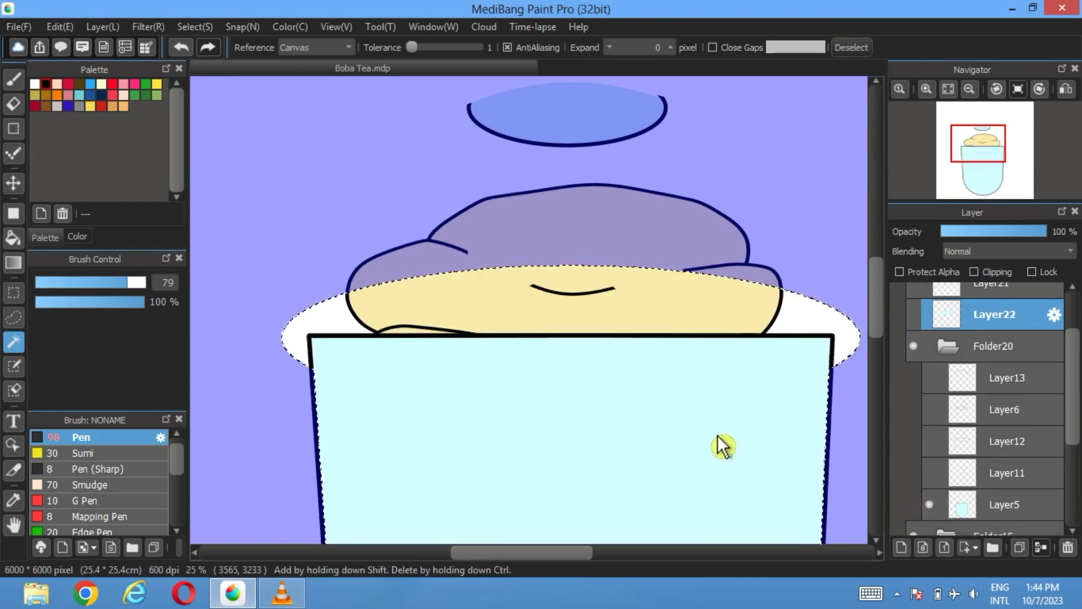
# - Clear the old selection, then select the cup body's light blue fill on Layer5 with the Magic Wand and cut it
pyautogui.scroll(2, 720, 444)
pyautogui.scroll(-2, 637, 479)
pyautogui.scroll(-3, 617, 412)
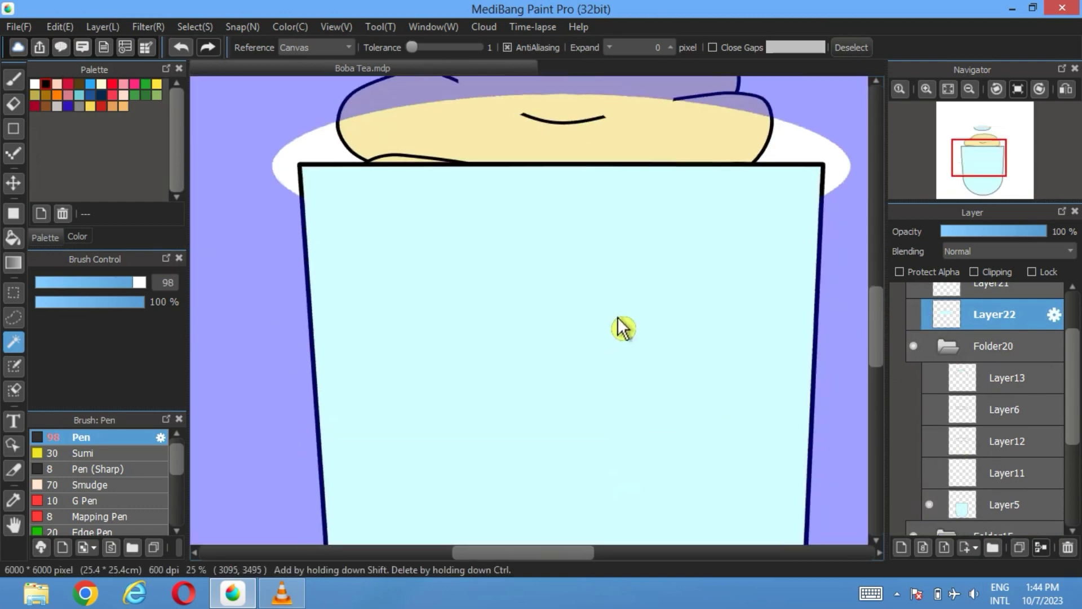
pyautogui.click(852, 48)
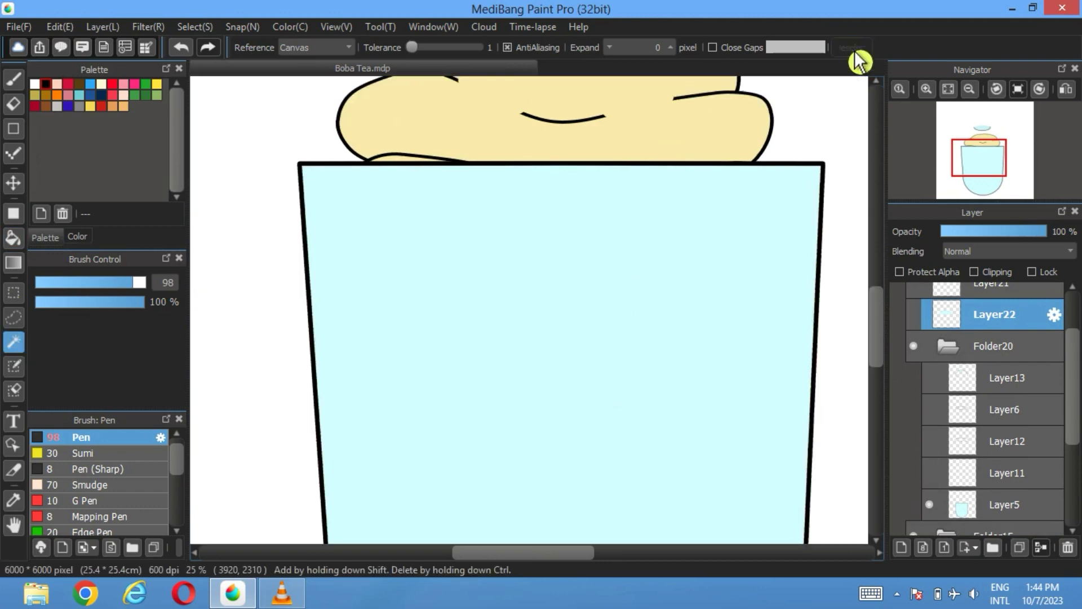
pyautogui.click(1006, 508)
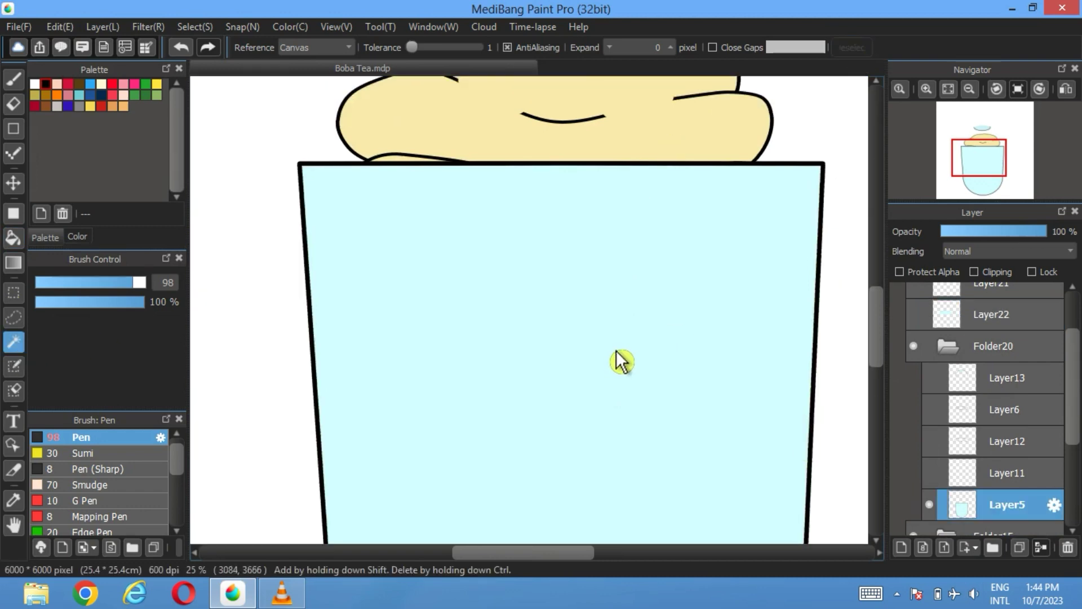
pyautogui.click(621, 361)
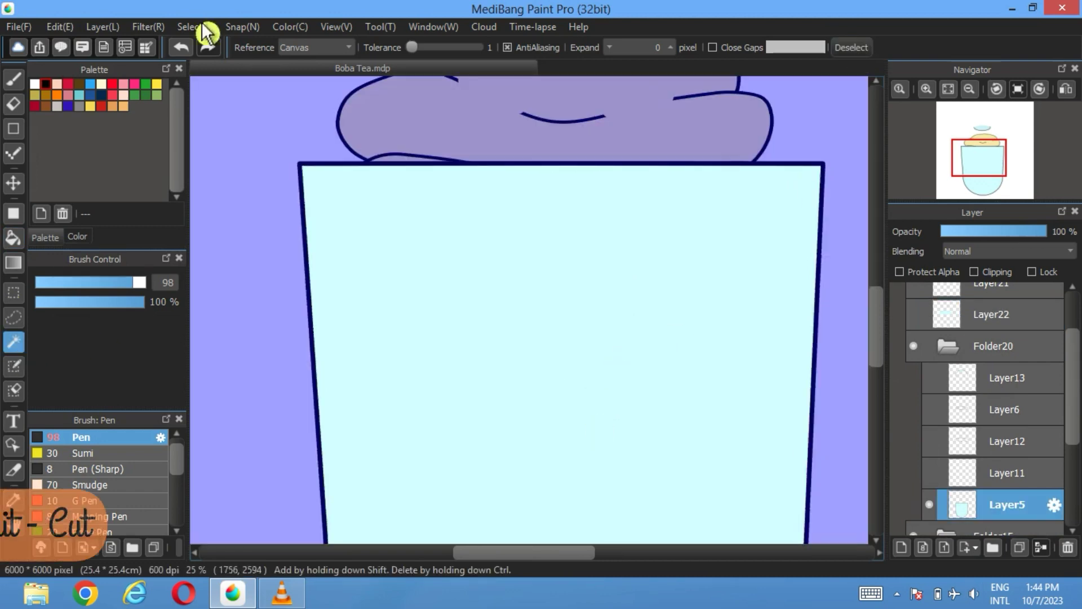
pyautogui.click(56, 27)
pyautogui.click(79, 114)
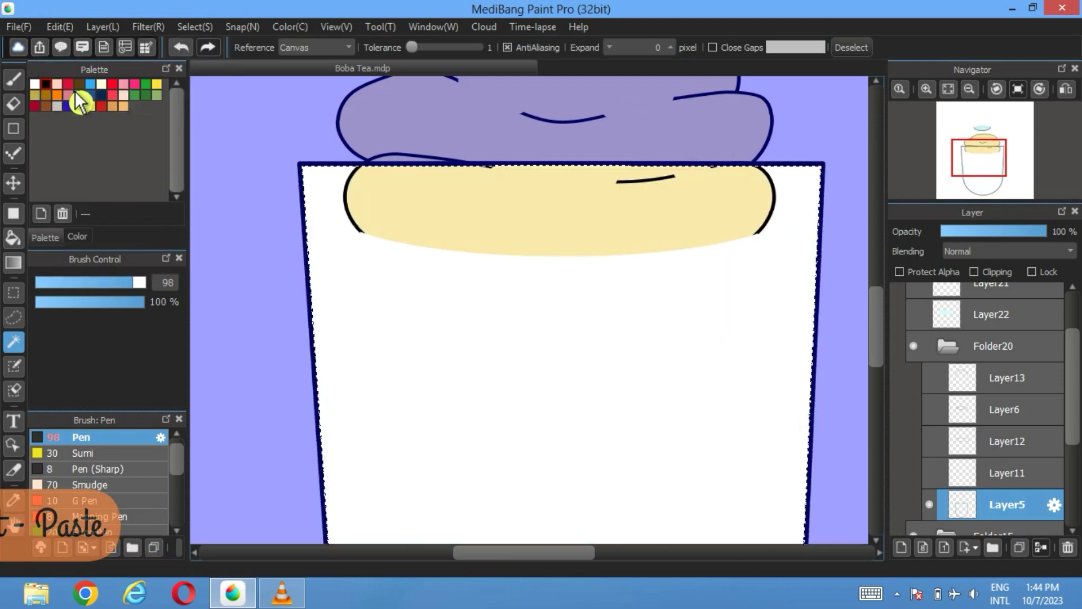
# - Paste the cut cup body fill as a new layer and move it out of Folder20, above Layer22
pyautogui.click(58, 26)
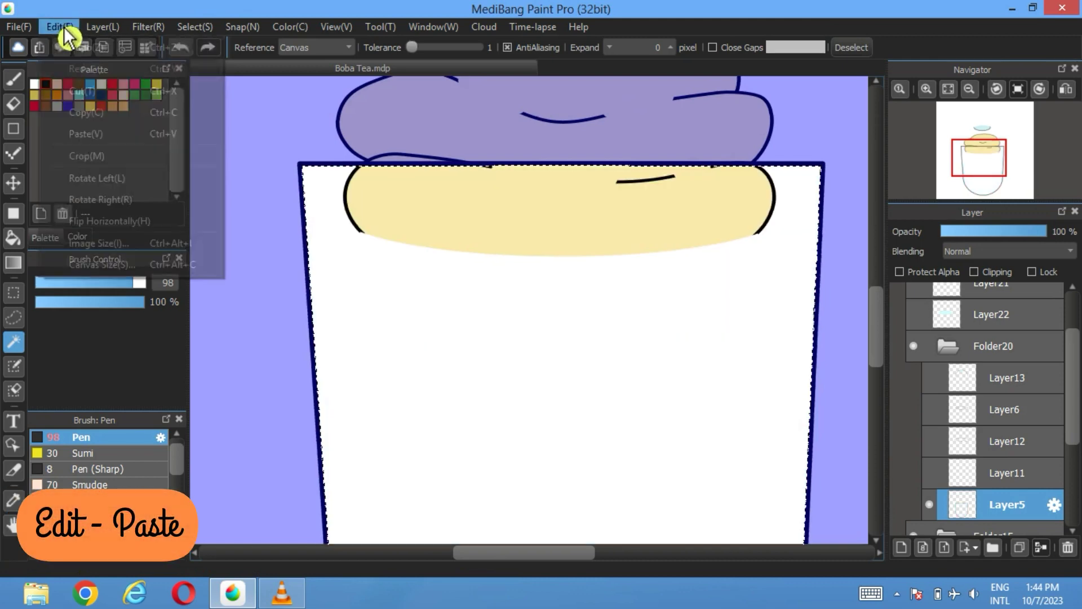
pyautogui.click(91, 155)
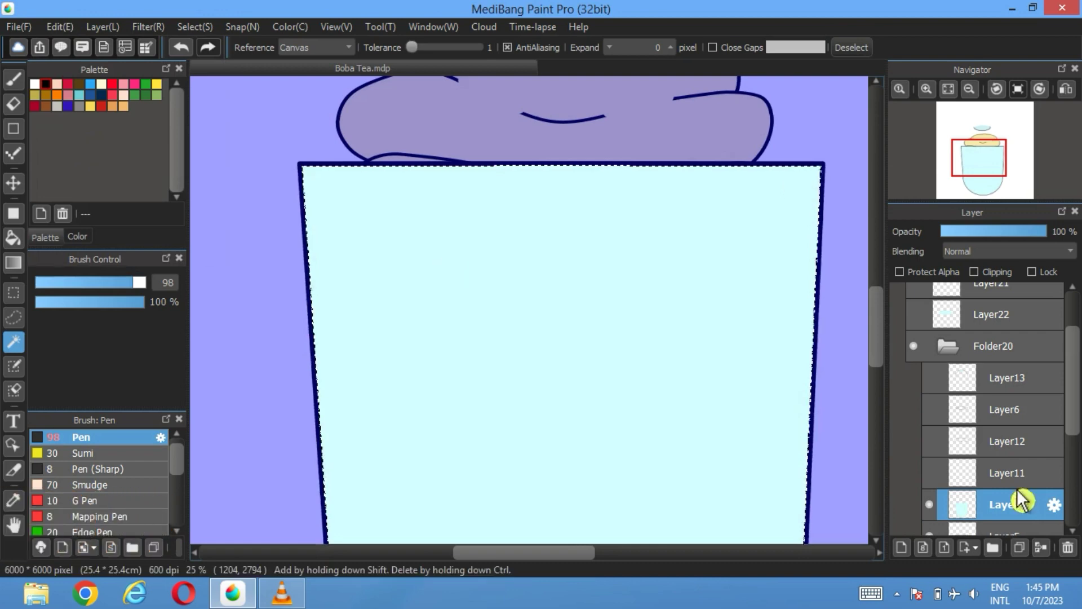
pyautogui.moveTo(1024, 501); pyautogui.dragTo(1035, 310)
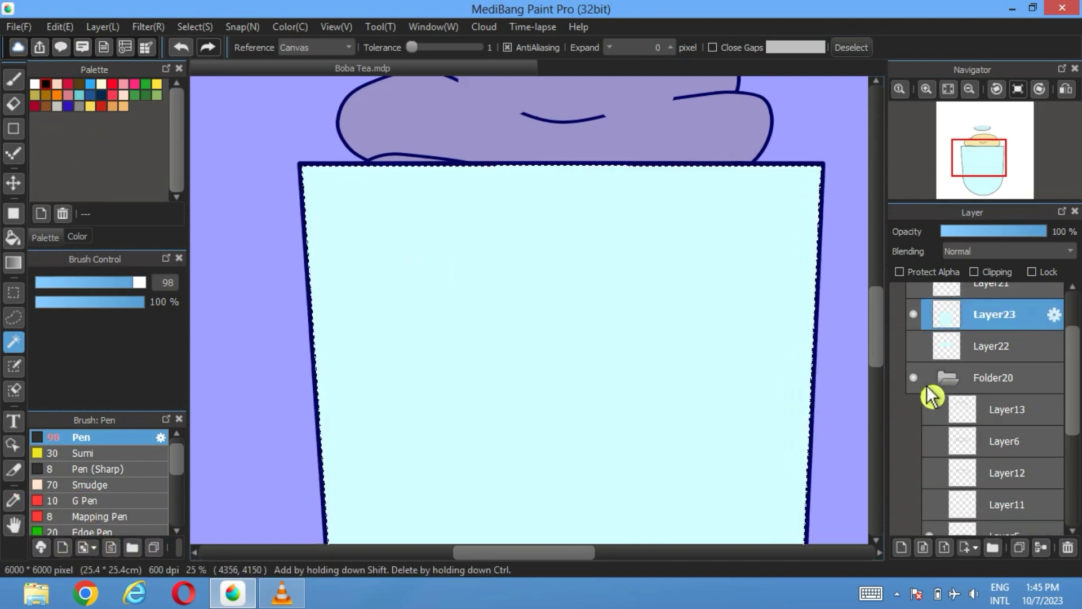
# - Show Layer13, Layer6, Layer12 and Layer11 in Folder20 again, fit the canvas to the window, and clear the selection
pyautogui.click(957, 386)
pyautogui.moveTo(930, 410)
pyautogui.mouseDown()
pyautogui.moveTo(936, 488)
pyautogui.moveTo(953, 496)
pyautogui.mouseUp()
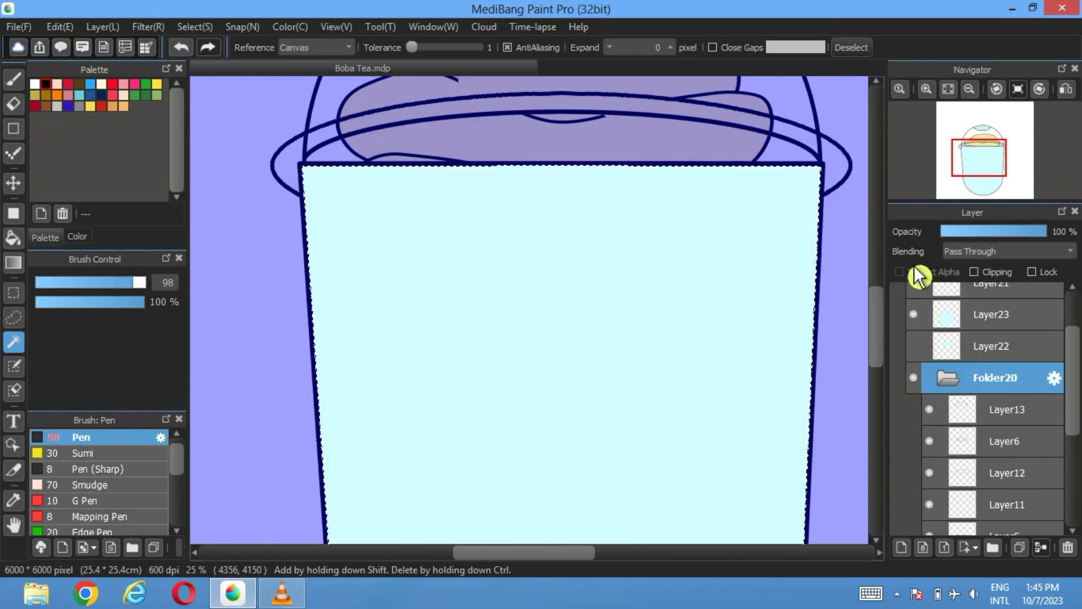
pyautogui.click(950, 90)
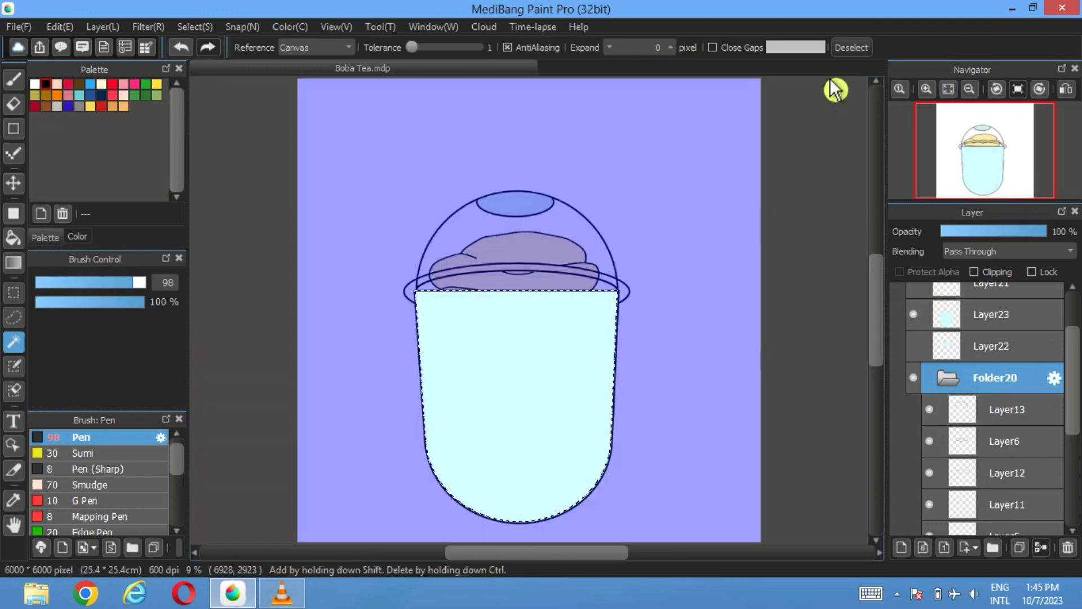
pyautogui.click(851, 48)
# - Show the rim fill on Layer22 and the dome fill on Layer21, and make Layer21 the active layer
pyautogui.click(916, 346)
pyautogui.scroll(1, 922, 304)
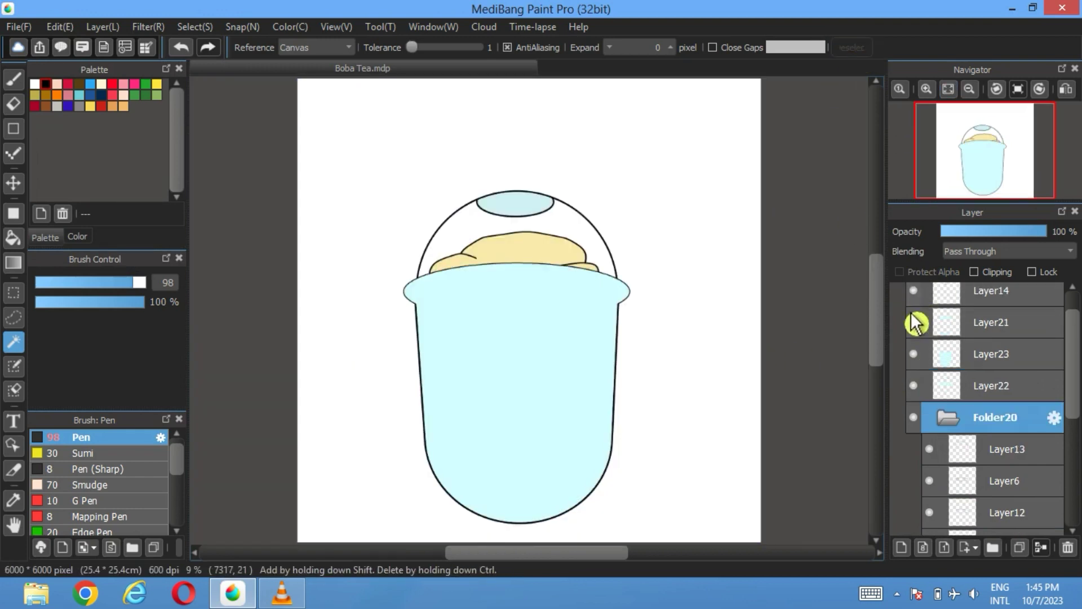
pyautogui.click(915, 341)
pyautogui.click(986, 333)
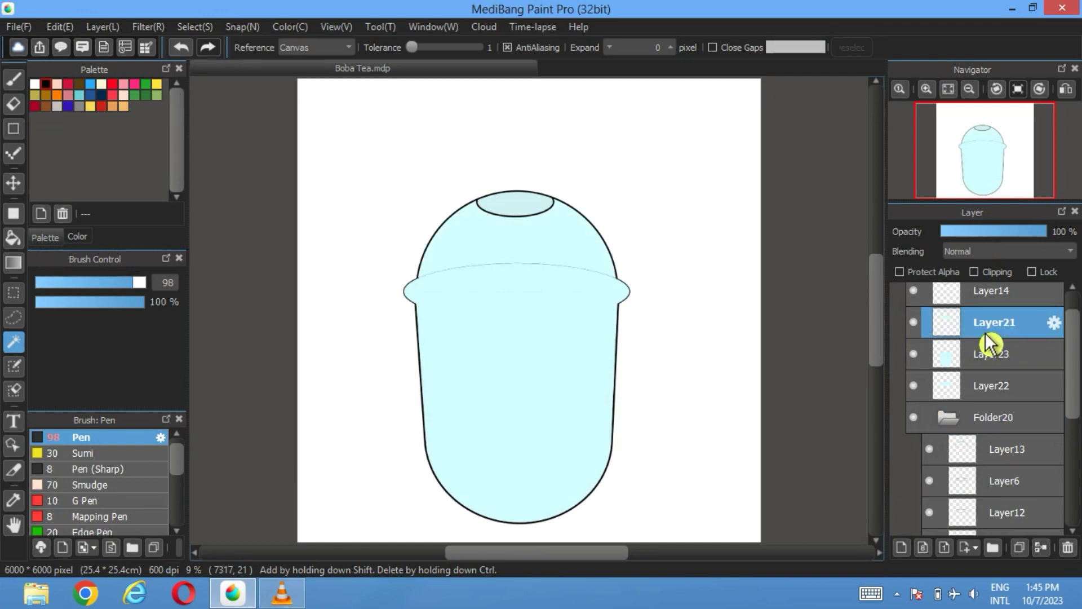
# - Merge Layer21 and Layer23 down into Layer22 to combine the glass fills, and set the merged layer's opacity to 50%
pyautogui.click(1042, 547)
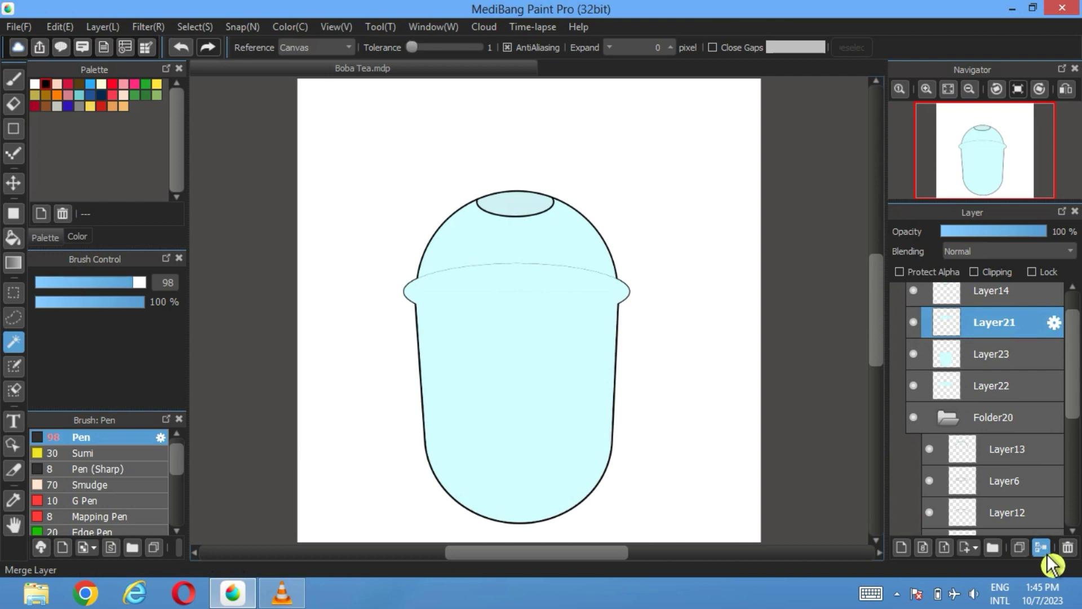
pyautogui.click(1041, 548)
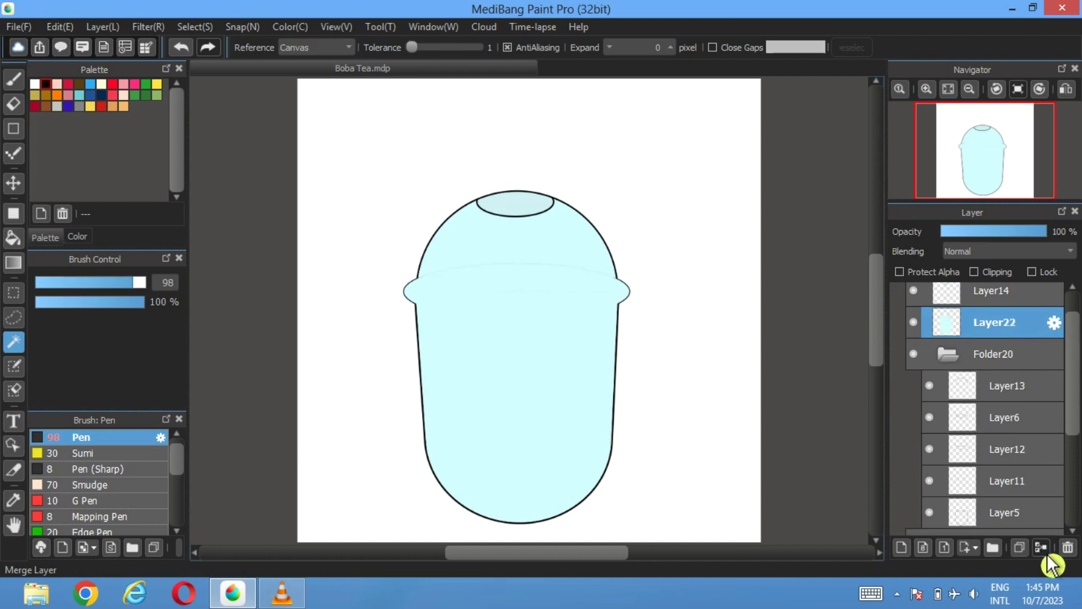
pyautogui.click(997, 231)
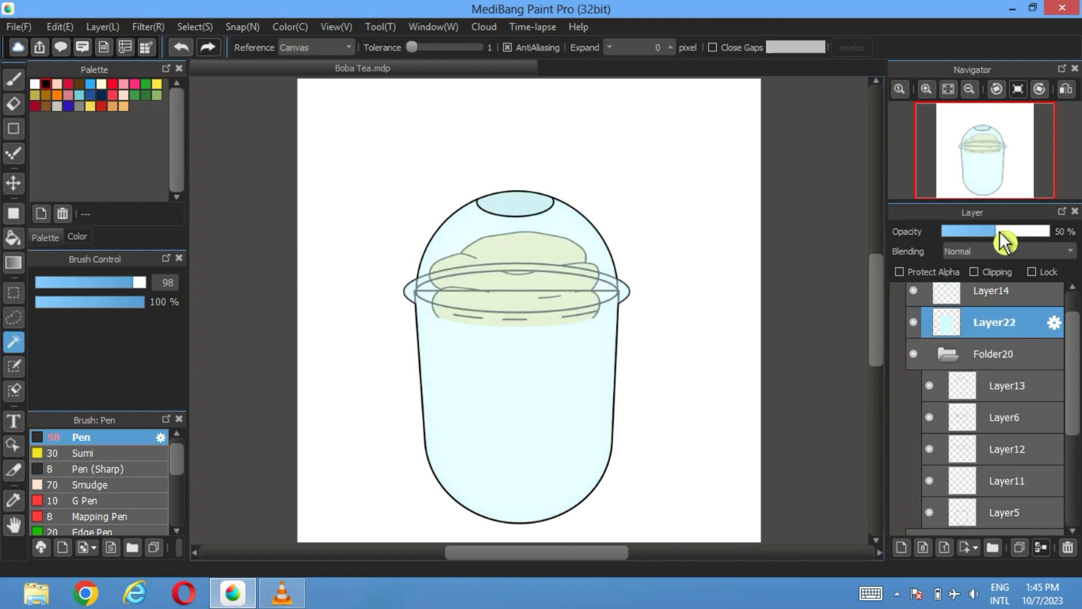
# - Collapse Folder20 and move Layer22 below Folder15, just above the orange Layer6
pyautogui.click(952, 366)
pyautogui.moveTo(1014, 338); pyautogui.dragTo(965, 422)
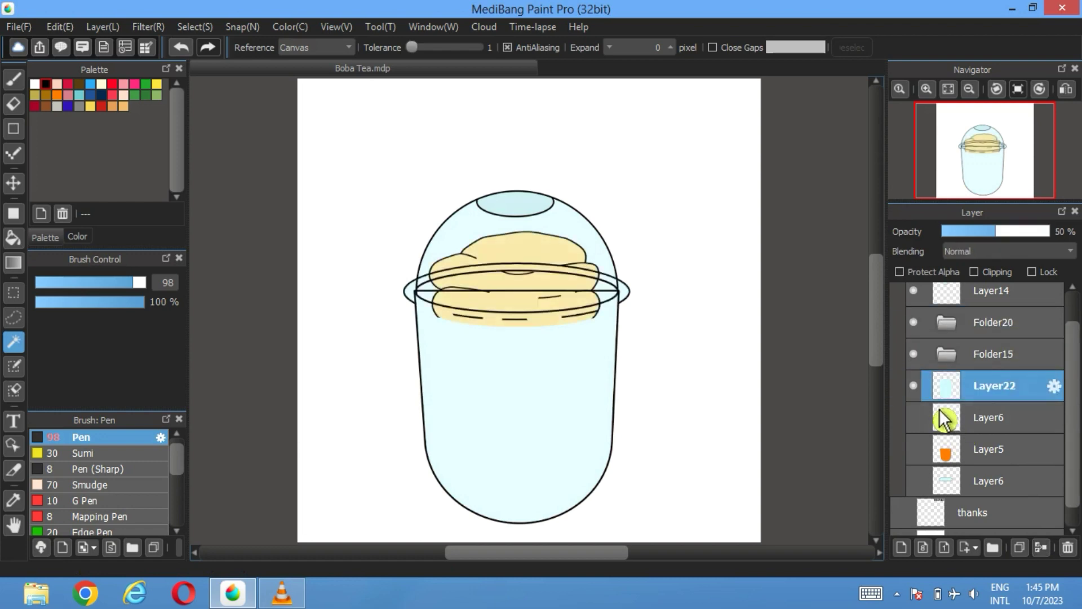
pyautogui.click(914, 354)
pyautogui.click(913, 354)
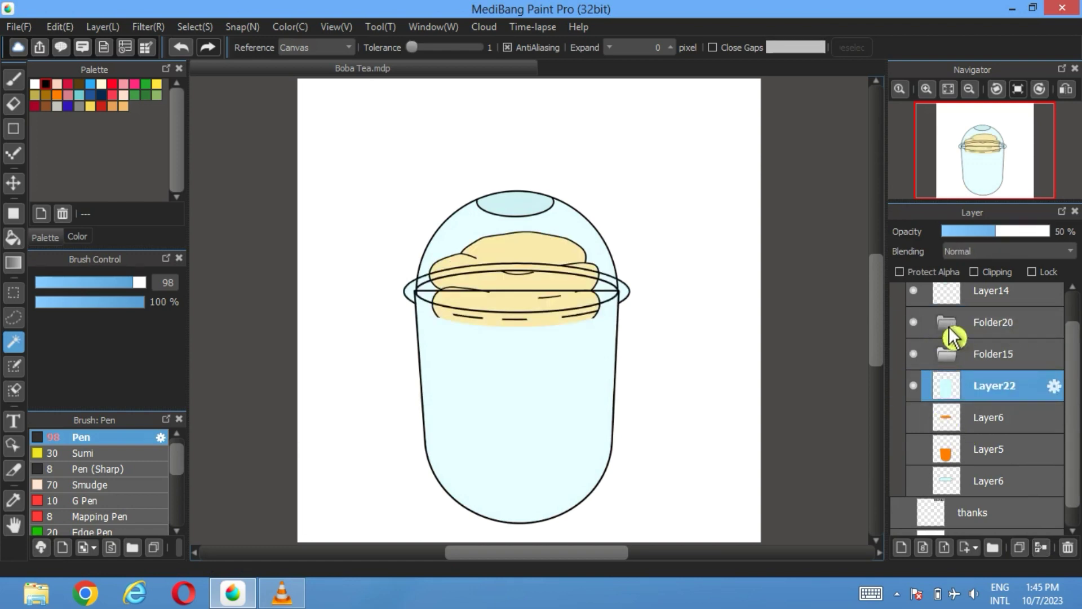
# - Expand Folder20 and show the orange drink layers Layer5 and Layer6 beneath Layer22
pyautogui.click(953, 337)
pyautogui.click(931, 367)
pyautogui.click(931, 367)
pyautogui.scroll(-2, 937, 366)
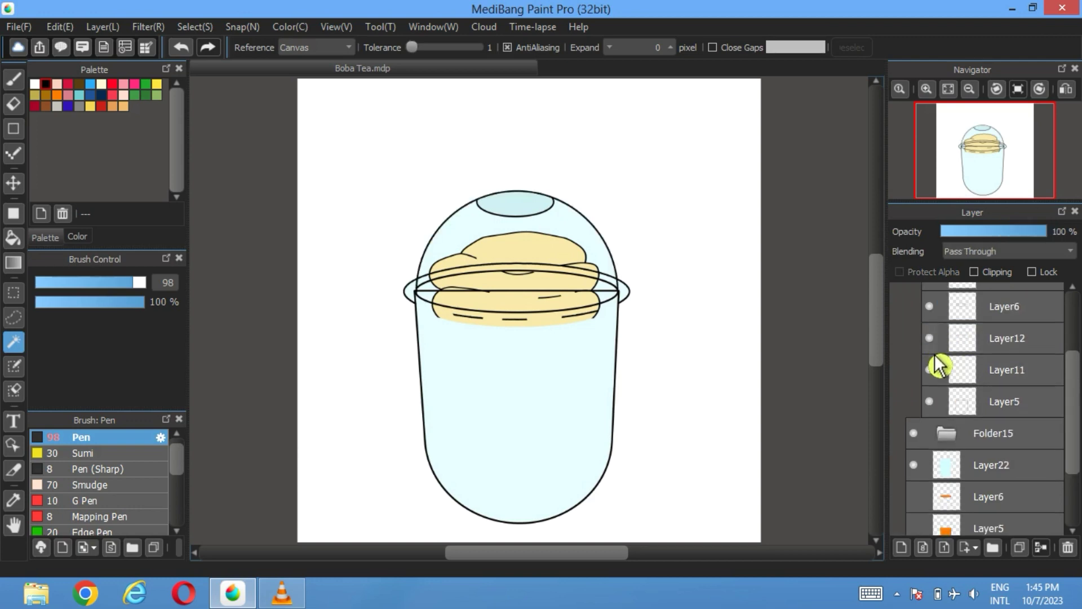
pyautogui.scroll(1, 938, 365)
pyautogui.scroll(5, 575, 338)
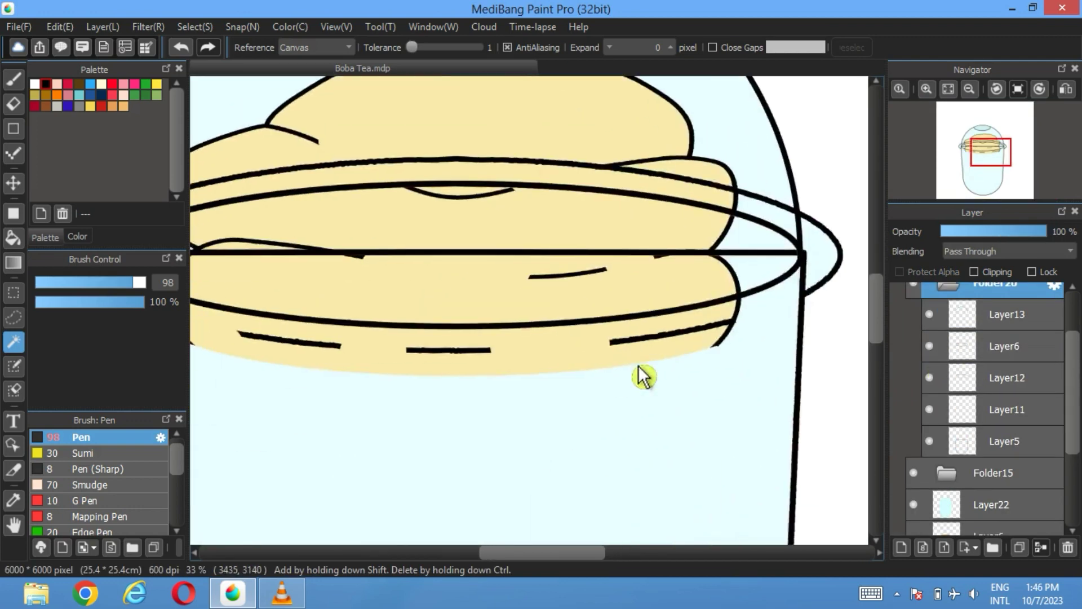
pyautogui.scroll(-2, 925, 472)
pyautogui.click(915, 508)
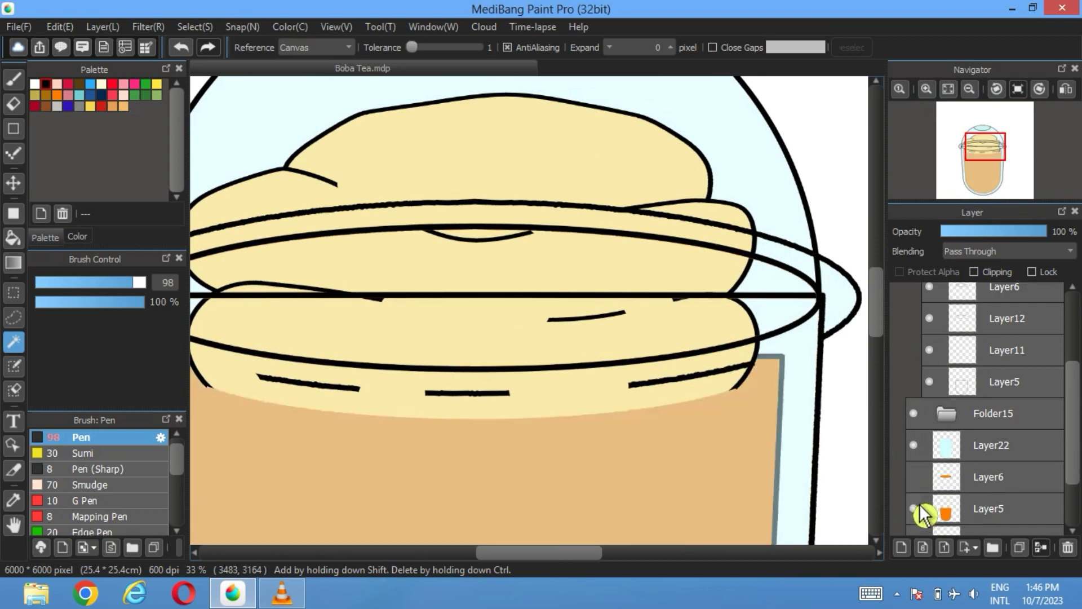
pyautogui.click(914, 477)
pyautogui.scroll(-2, 925, 483)
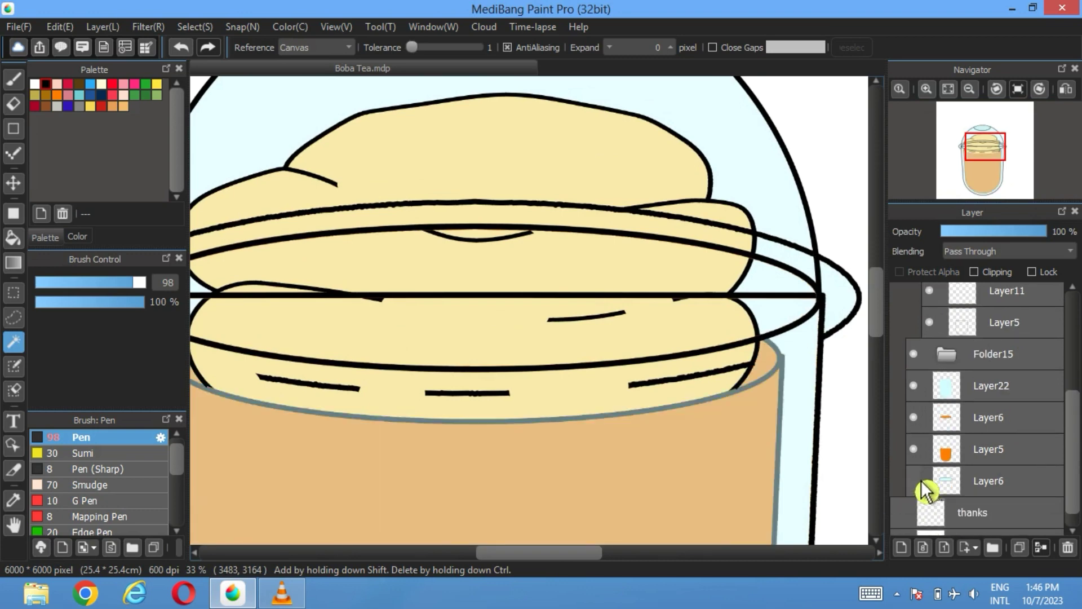
pyautogui.click(920, 482)
pyautogui.click(921, 482)
pyautogui.scroll(1, 964, 459)
# - Erase the cup body's straight top edge line across the cream on Layer5 in Folder20
pyautogui.moveTo(572, 344)
pyautogui.mouseDown()
pyautogui.moveTo(592, 335)
pyautogui.moveTo(633, 357)
pyautogui.moveTo(600, 398)
pyautogui.moveTo(598, 376)
pyautogui.moveTo(620, 373)
pyautogui.mouseUp()
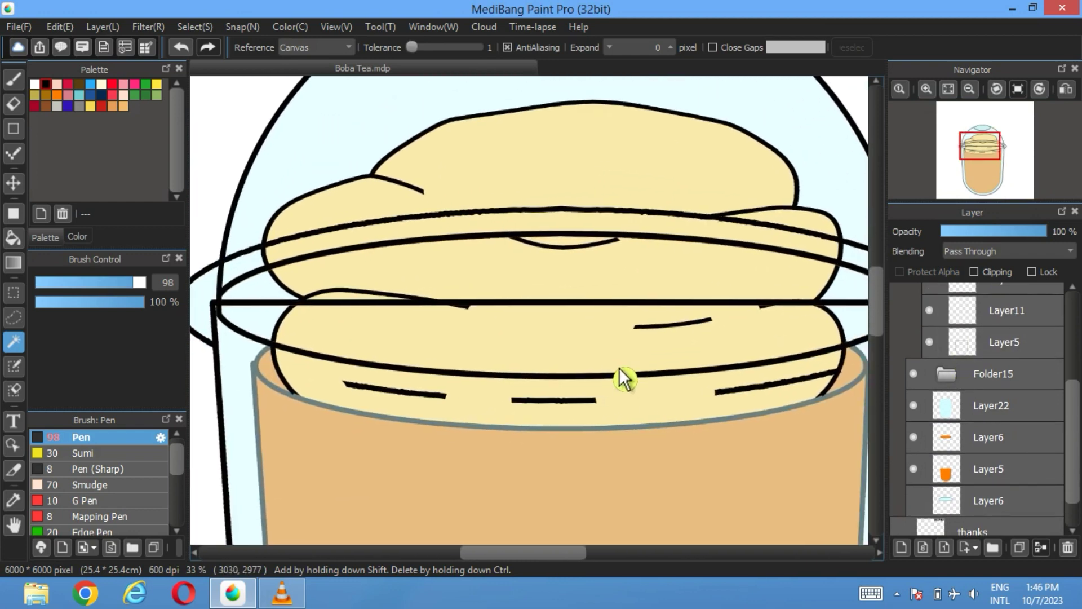
pyautogui.doubleClick(929, 342)
pyautogui.click(974, 349)
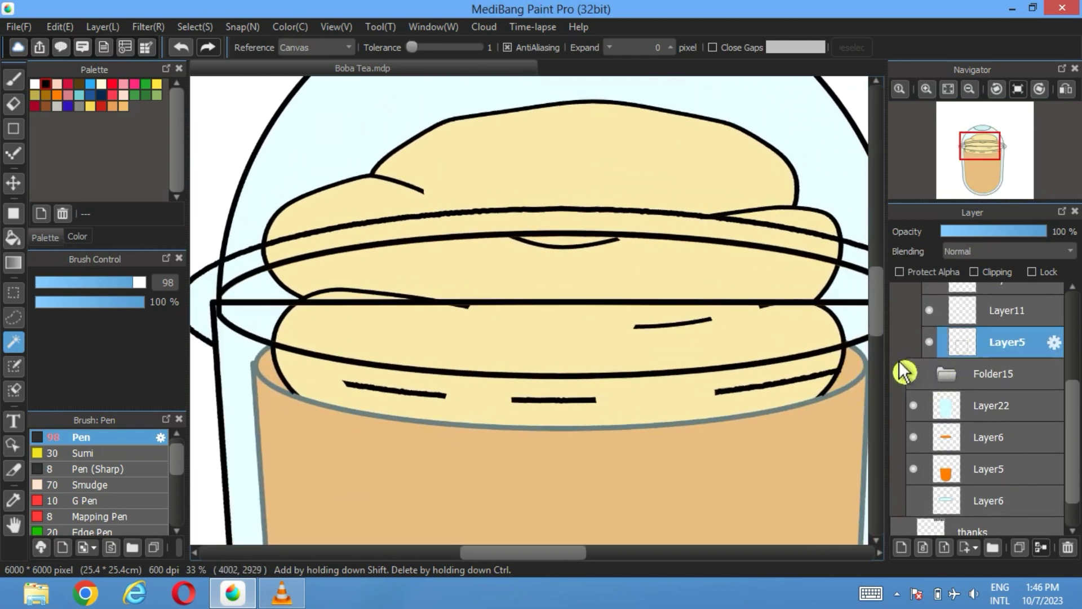
pyautogui.click(23, 113)
pyautogui.scroll(5, 237, 339)
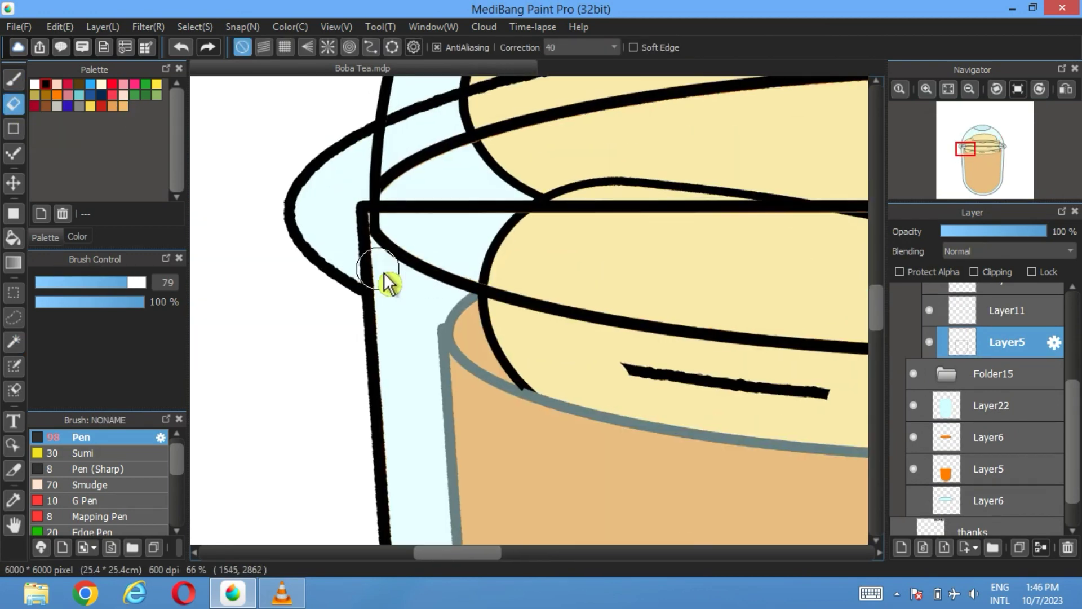
pyautogui.moveTo(387, 283)
pyautogui.mouseDown()
pyautogui.moveTo(372, 198)
pyautogui.moveTo(363, 208)
pyautogui.moveTo(397, 214)
pyautogui.moveTo(628, 207)
pyautogui.mouseUp()
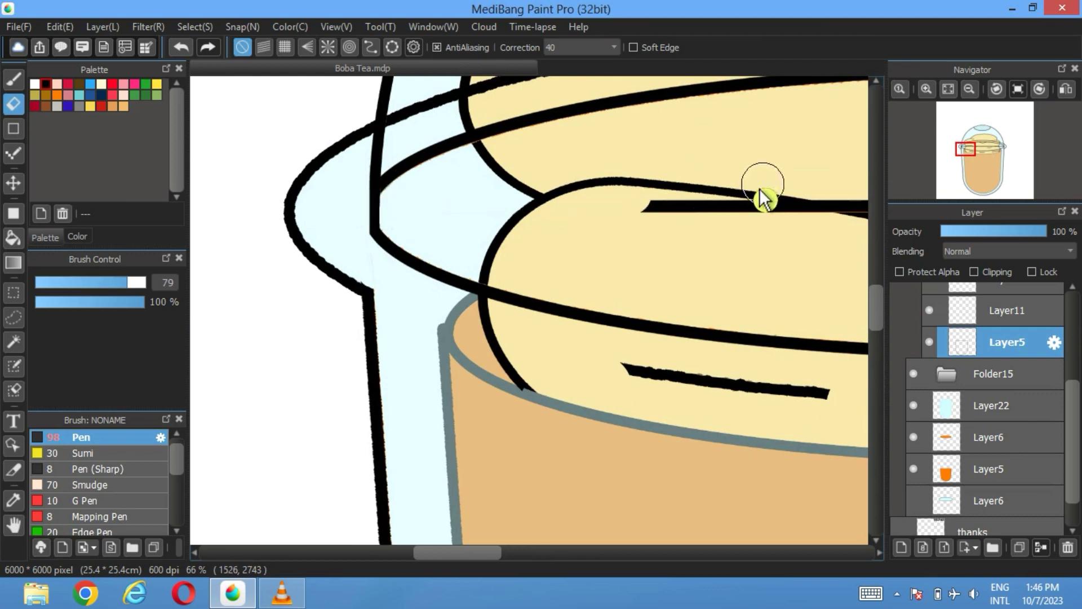
pyautogui.moveTo(705, 206); pyautogui.dragTo(662, 206)
pyautogui.moveTo(708, 295); pyautogui.dragTo(201, 285)
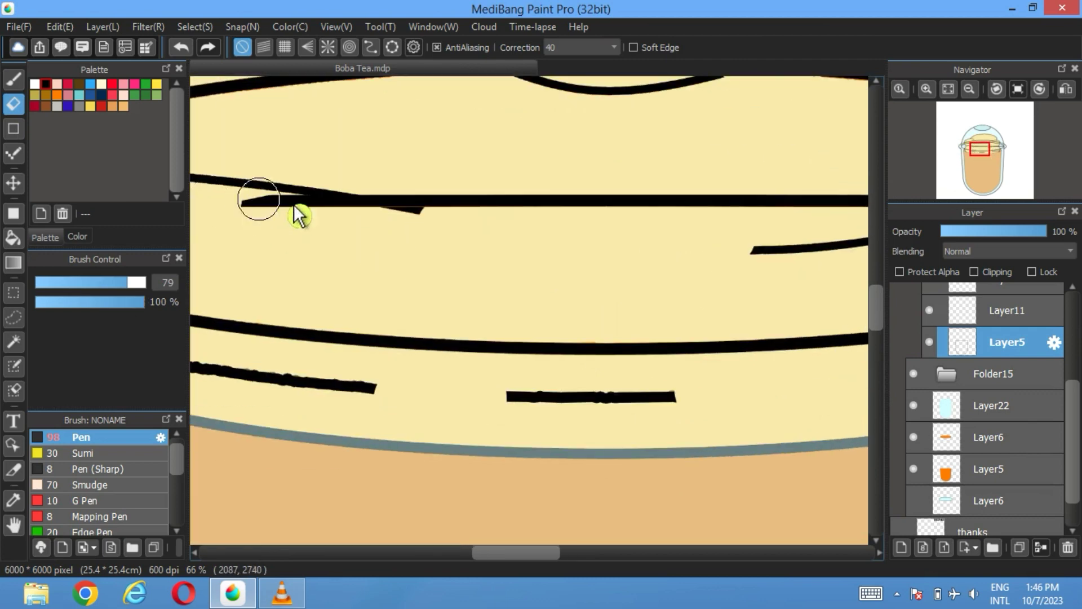
pyautogui.moveTo(295, 207)
pyautogui.mouseDown()
pyautogui.moveTo(410, 213)
pyautogui.moveTo(822, 189)
pyautogui.moveTo(400, 288)
pyautogui.moveTo(325, 281)
pyautogui.moveTo(395, 222)
pyautogui.moveTo(354, 217)
pyautogui.moveTo(824, 220)
pyautogui.moveTo(825, 280)
pyautogui.moveTo(807, 221)
pyautogui.mouseUp()
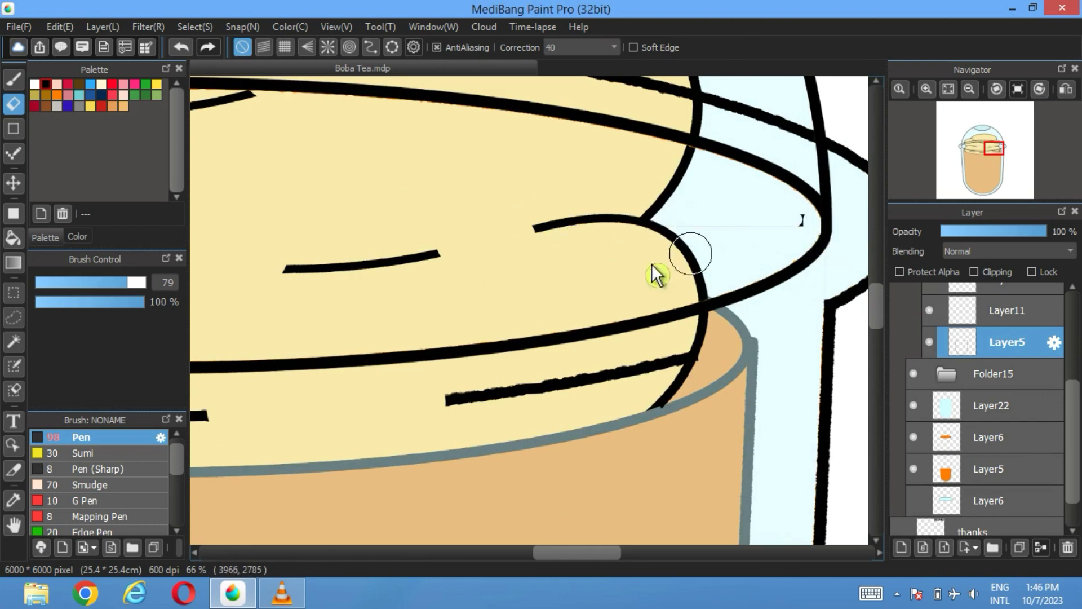
pyautogui.moveTo(604, 291)
pyautogui.mouseDown()
pyautogui.moveTo(725, 273)
pyautogui.moveTo(615, 245)
pyautogui.moveTo(692, 439)
pyautogui.moveTo(613, 347)
pyautogui.mouseUp()
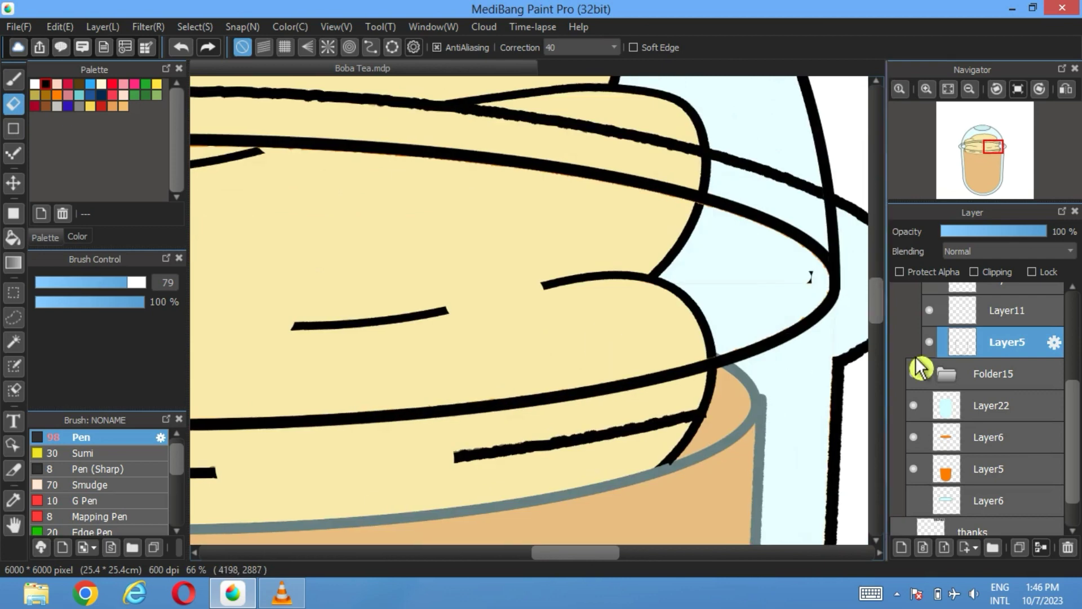
pyautogui.scroll(-3, 688, 358)
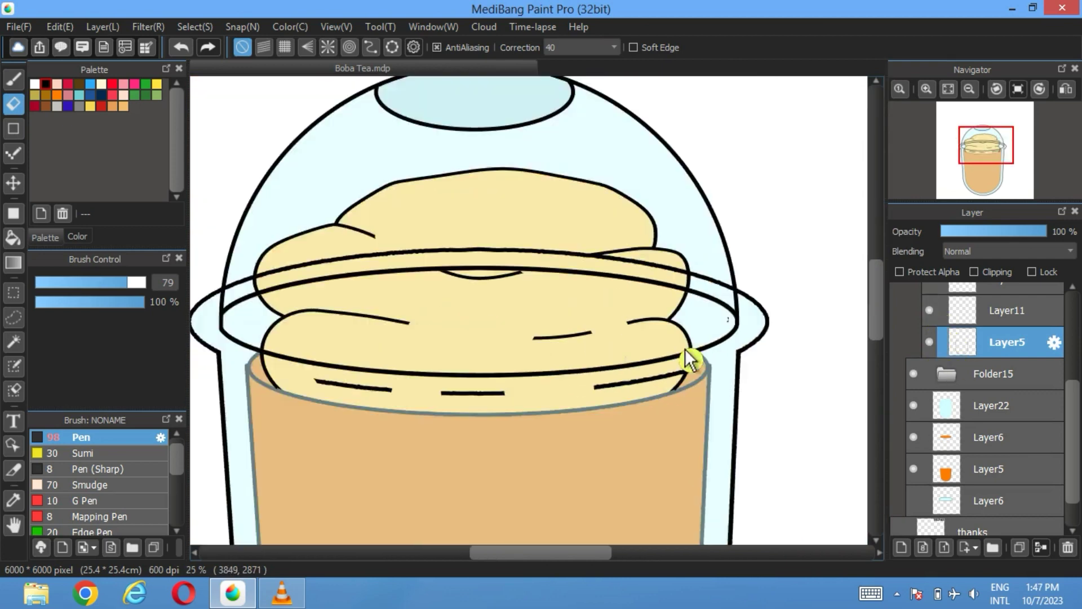
pyautogui.scroll(2, 688, 338)
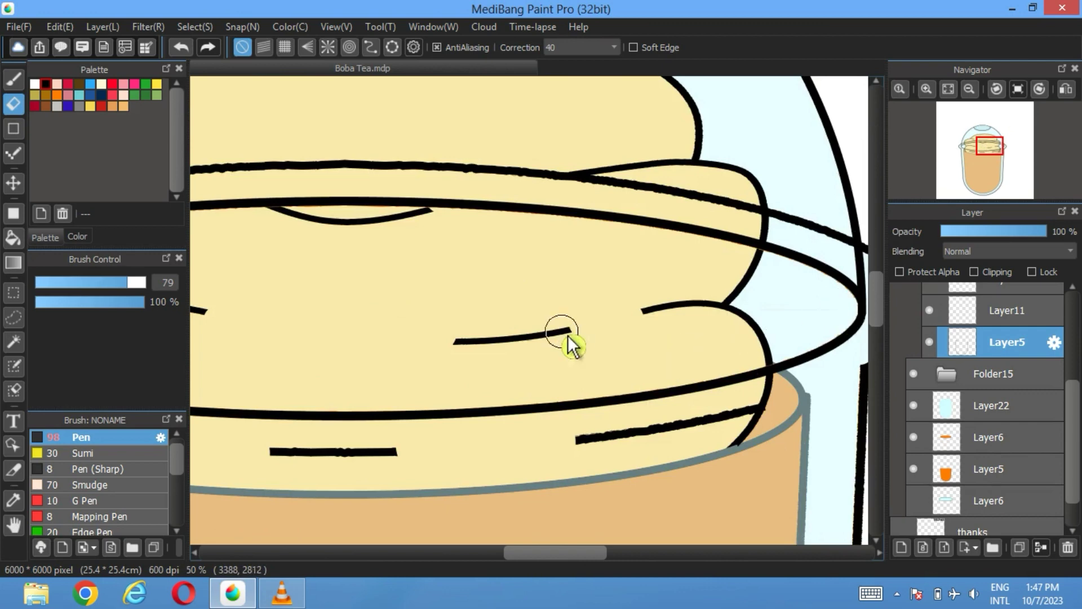
pyautogui.scroll(-2, 570, 338)
# - Check Layer12 in Folder20 by toggling its visibility, and erase the rim's upper curve where it crosses inside the dome
pyautogui.scroll(4, 1022, 374)
pyautogui.click(930, 379)
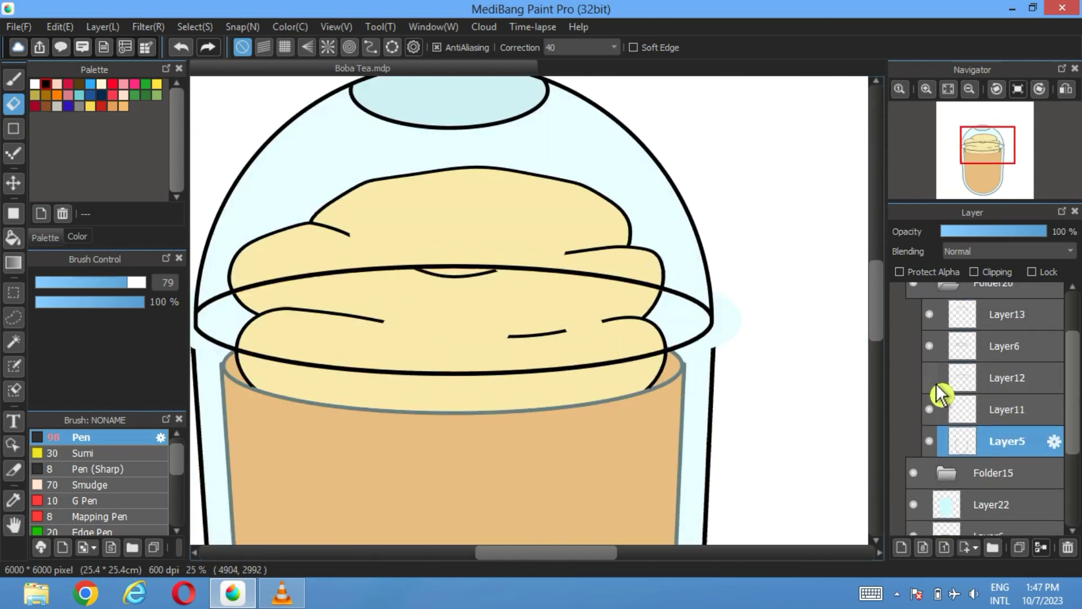
pyautogui.click(931, 379)
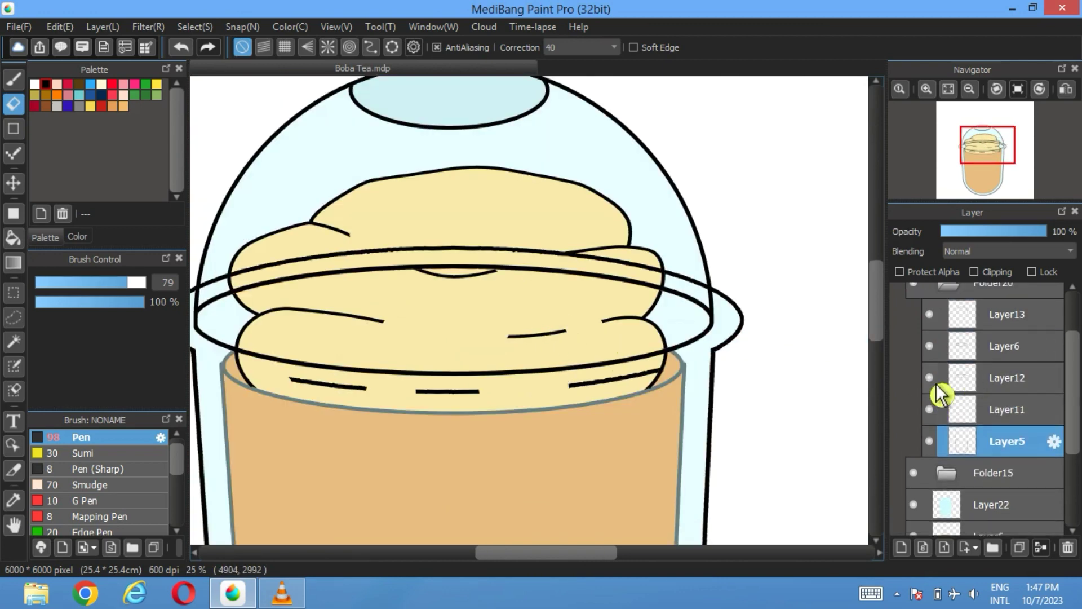
pyautogui.click(931, 381)
pyautogui.click(931, 382)
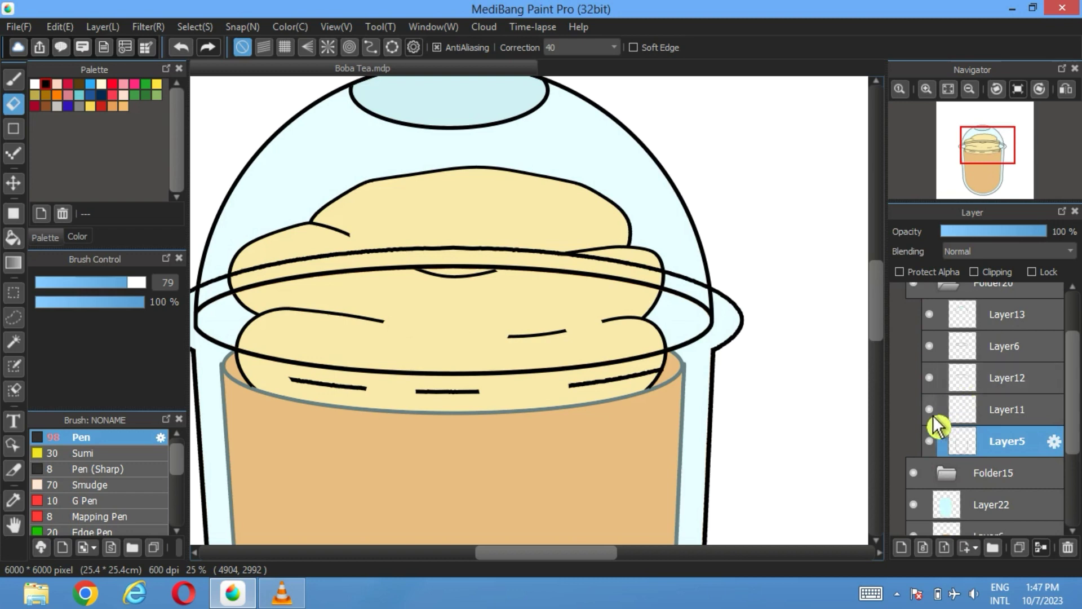
pyautogui.click(1012, 379)
pyautogui.scroll(2, 736, 295)
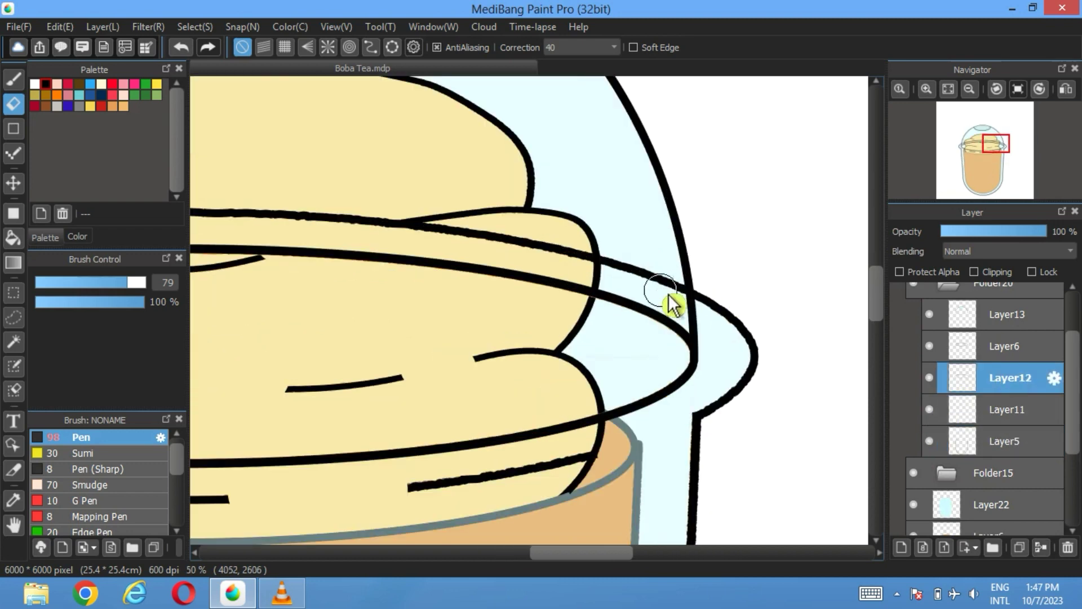
pyautogui.moveTo(684, 299)
pyautogui.mouseDown()
pyautogui.moveTo(569, 233)
pyautogui.moveTo(615, 256)
pyautogui.moveTo(406, 214)
pyautogui.moveTo(216, 221)
pyautogui.mouseUp()
pyautogui.hscroll(-10, 712, 230)
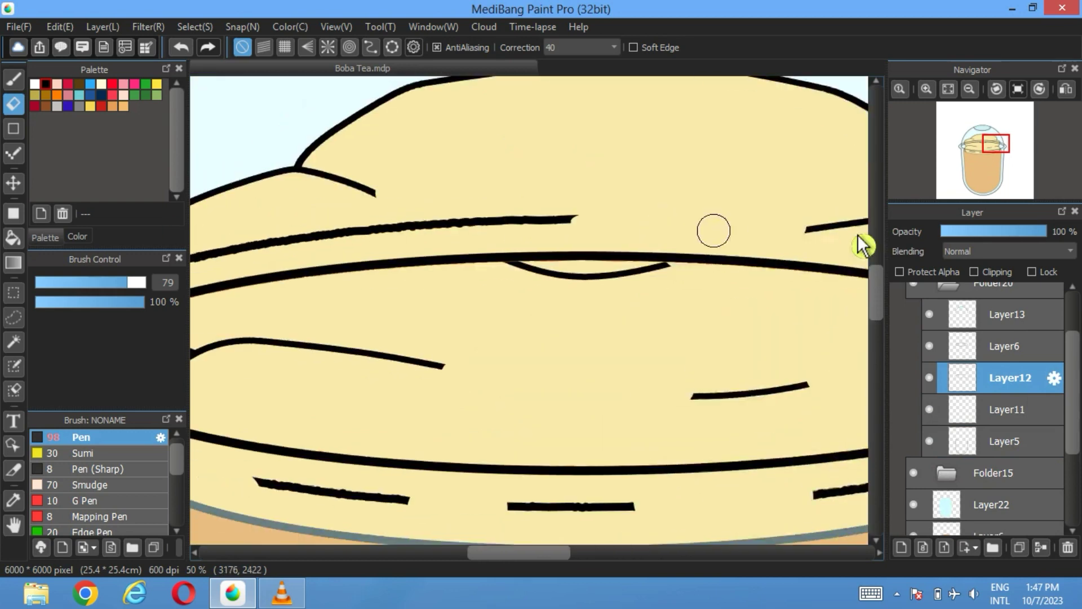
pyautogui.moveTo(302, 307)
pyautogui.mouseDown()
pyautogui.moveTo(472, 247)
pyautogui.moveTo(819, 230)
pyautogui.mouseUp()
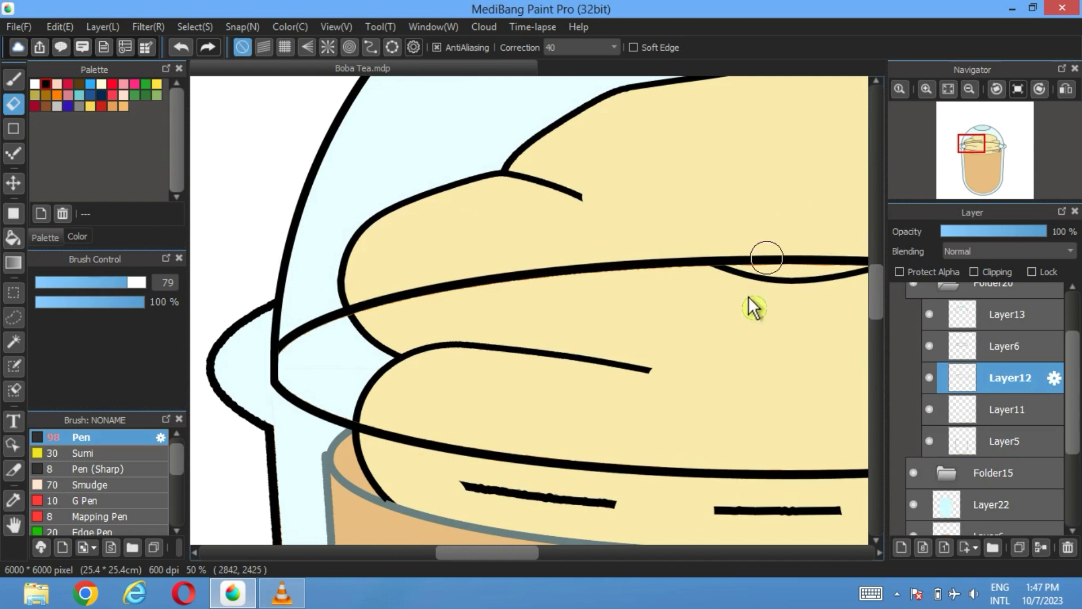
# - Erase the upper arc of the dome's base ellipse across the cream on Layer6 in Folder20
pyautogui.scroll(-2, 715, 356)
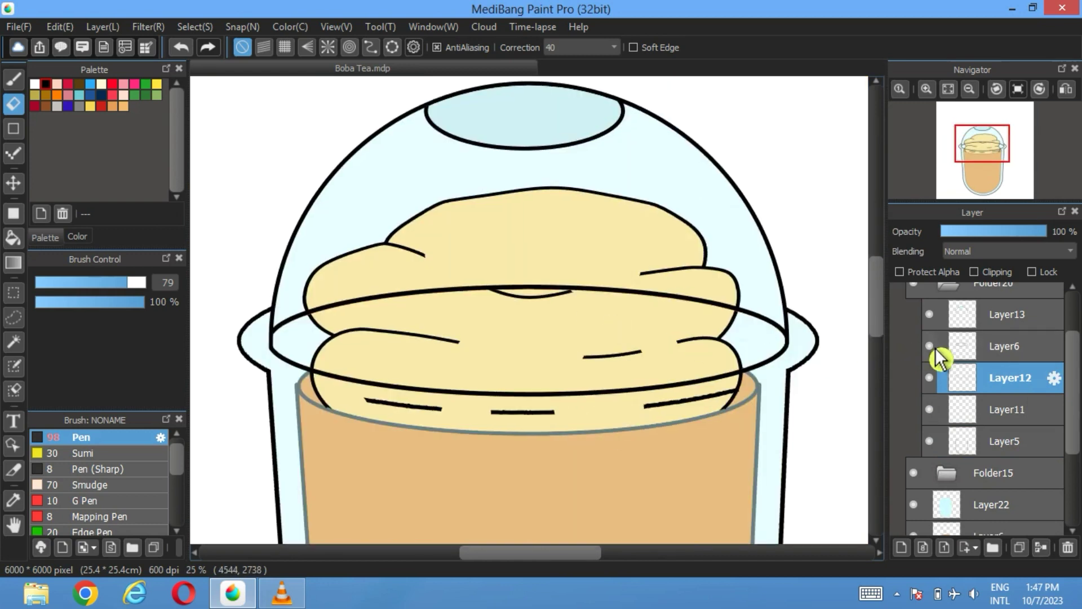
pyautogui.click(961, 347)
pyautogui.scroll(4, 735, 338)
pyautogui.moveTo(735, 338); pyautogui.dragTo(522, 286)
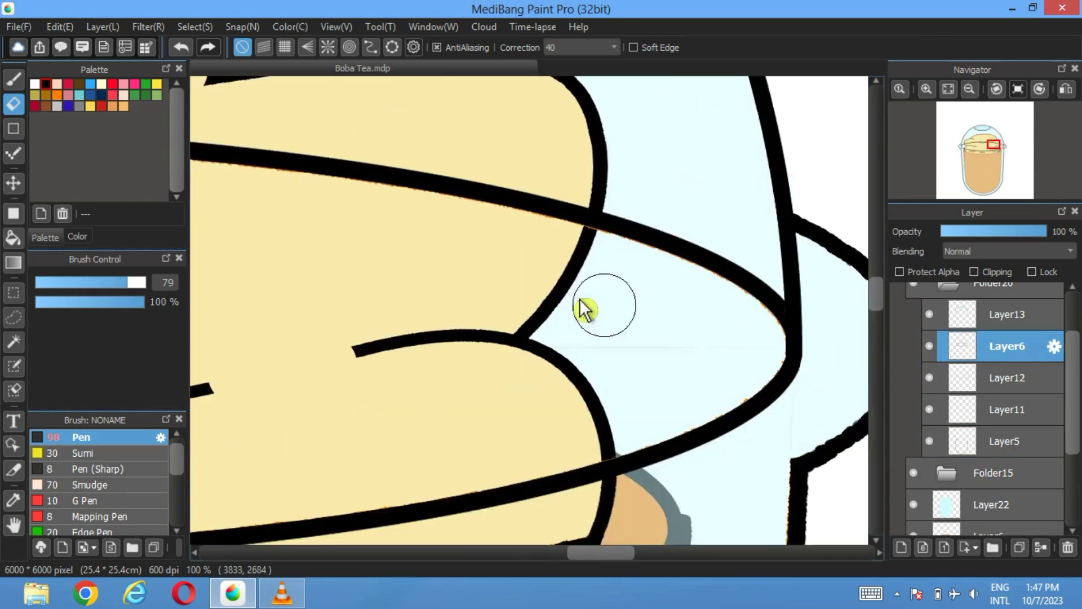
pyautogui.moveTo(725, 294)
pyautogui.mouseDown()
pyautogui.moveTo(737, 309)
pyautogui.moveTo(648, 248)
pyautogui.mouseUp()
pyautogui.moveTo(482, 210); pyautogui.dragTo(224, 159)
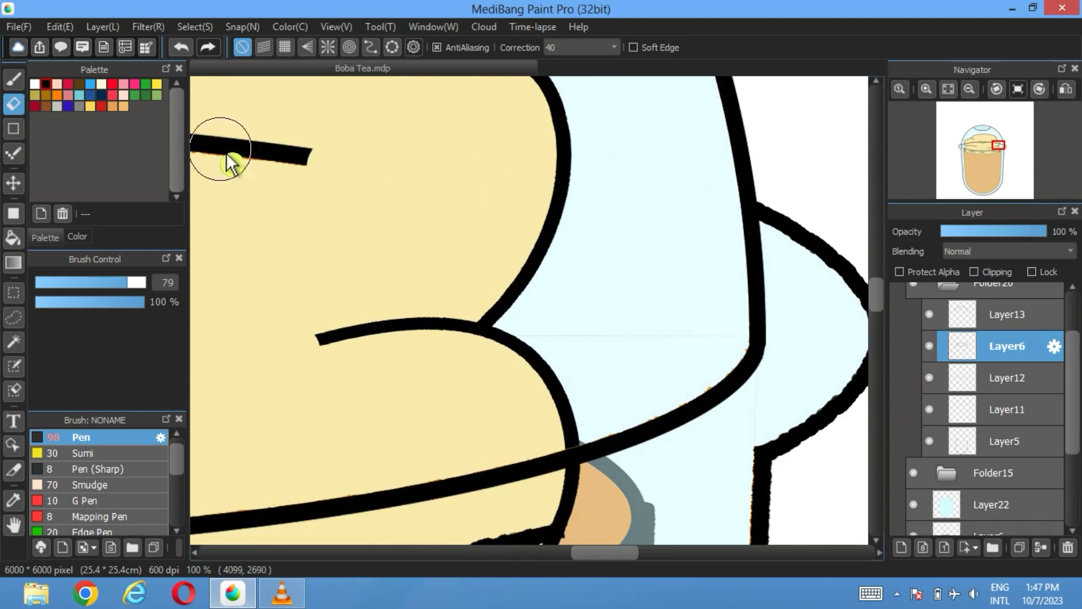
pyautogui.scroll(-2, 411, 266)
pyautogui.moveTo(411, 266); pyautogui.dragTo(826, 367)
pyautogui.moveTo(821, 297)
pyautogui.mouseDown()
pyautogui.moveTo(606, 276)
pyautogui.moveTo(359, 285)
pyautogui.moveTo(235, 306)
pyautogui.moveTo(503, 282)
pyautogui.moveTo(493, 264)
pyautogui.moveTo(356, 287)
pyautogui.moveTo(324, 328)
pyautogui.mouseUp()
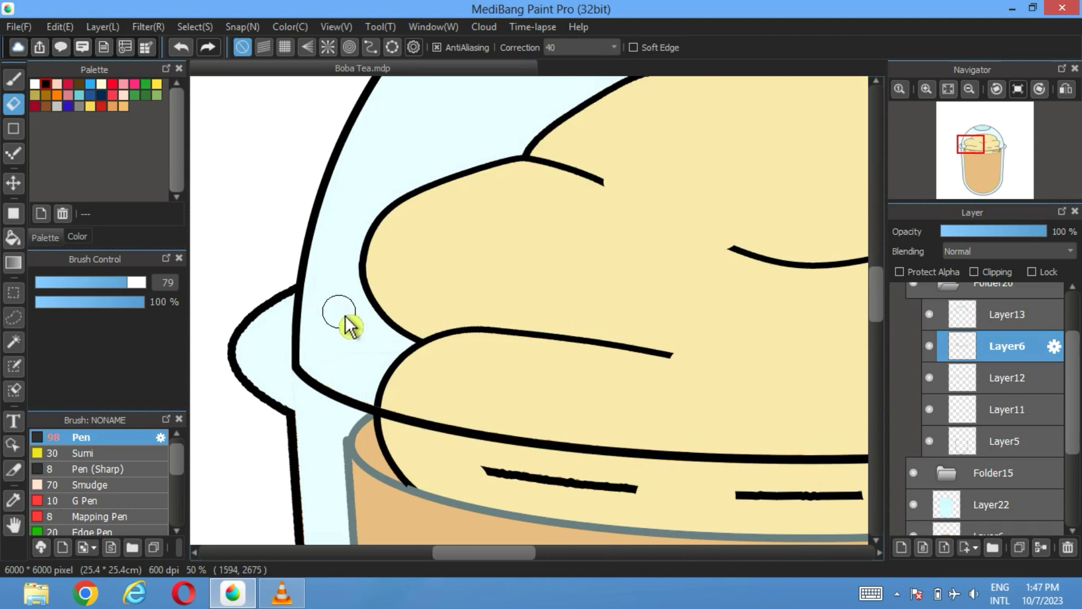
# - Move Layer22 above Folder15, directly below Folder20, and set its opacity to 20%
pyautogui.moveTo(1009, 513); pyautogui.dragTo(995, 472)
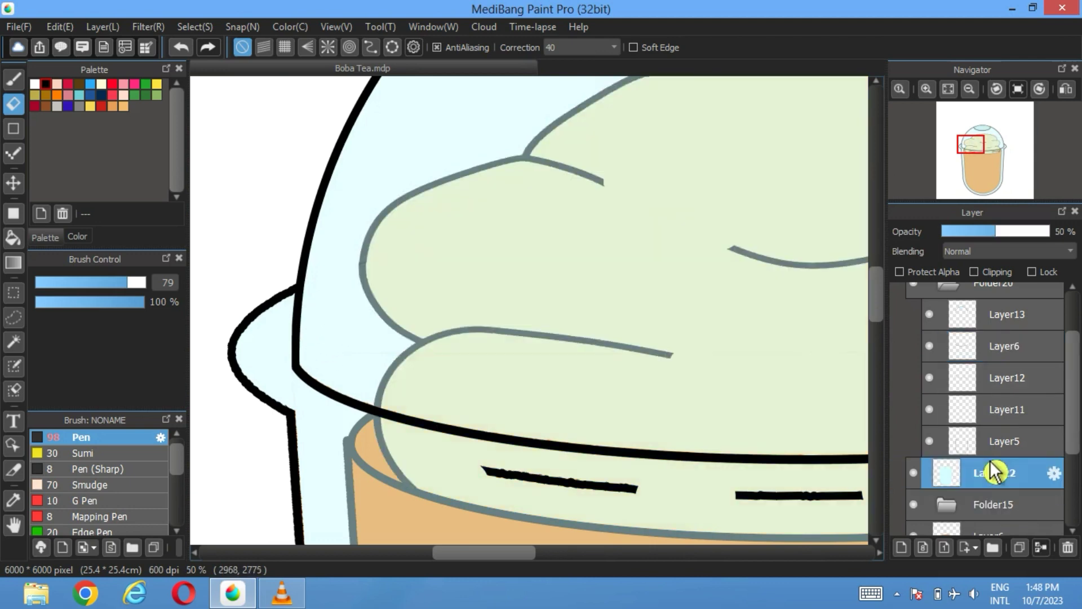
pyautogui.click(963, 231)
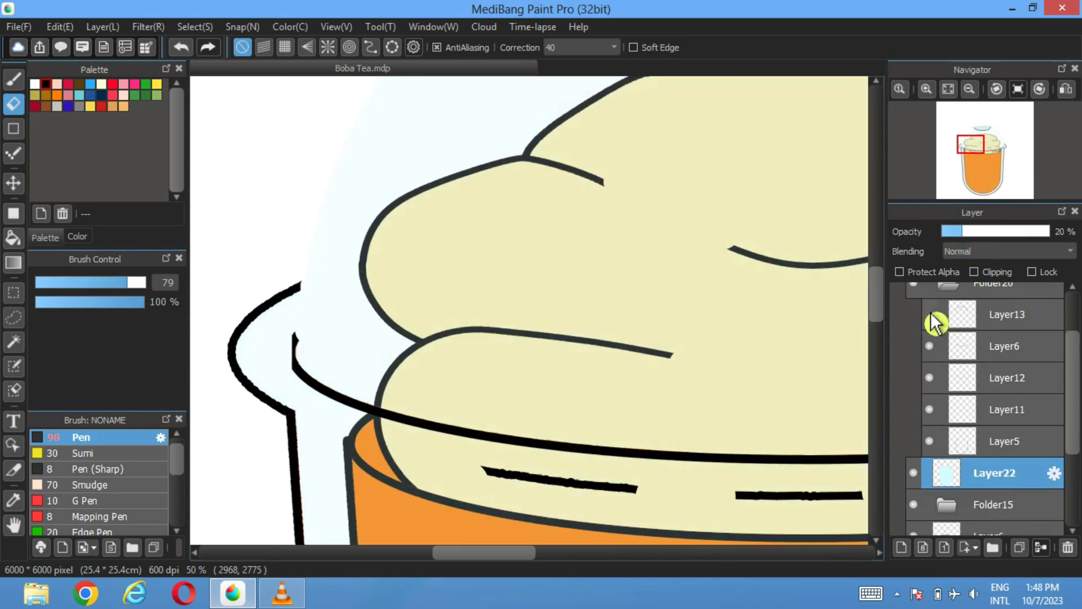
pyautogui.click(950, 89)
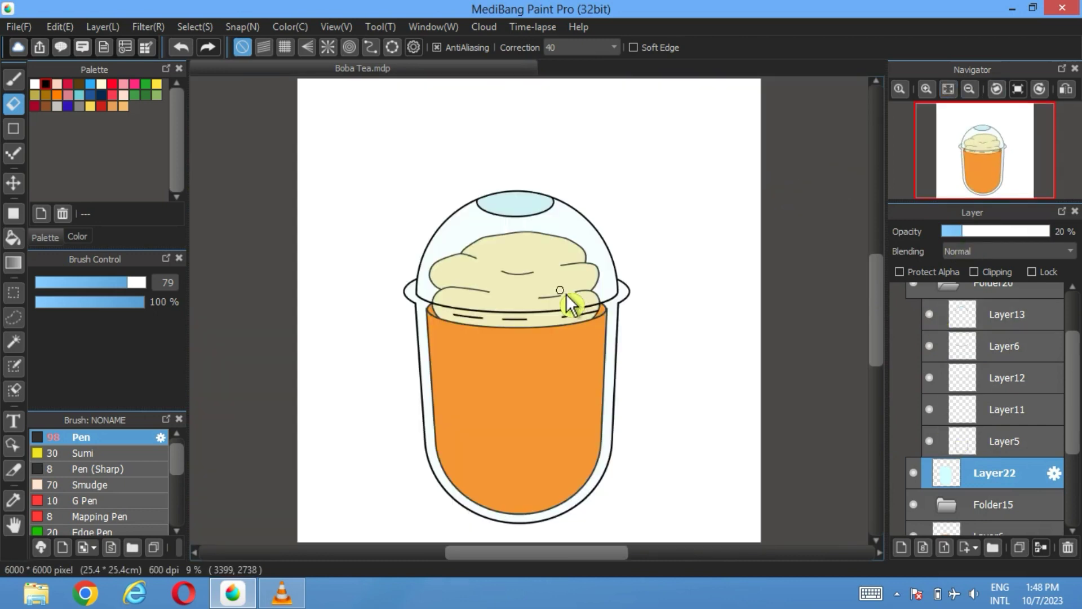
pyautogui.scroll(-3, 966, 451)
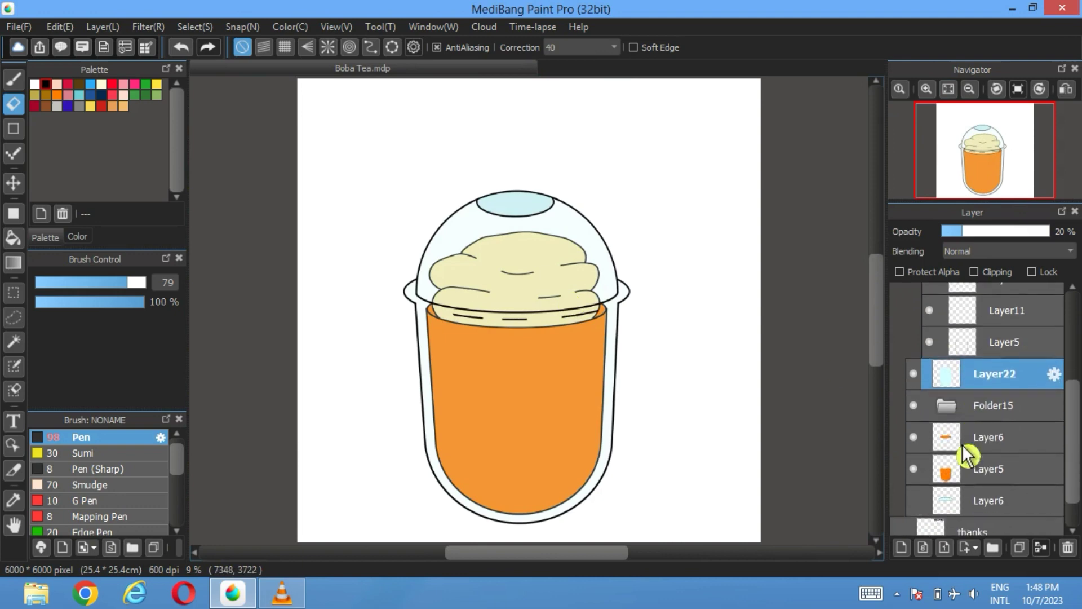
pyautogui.click(915, 378)
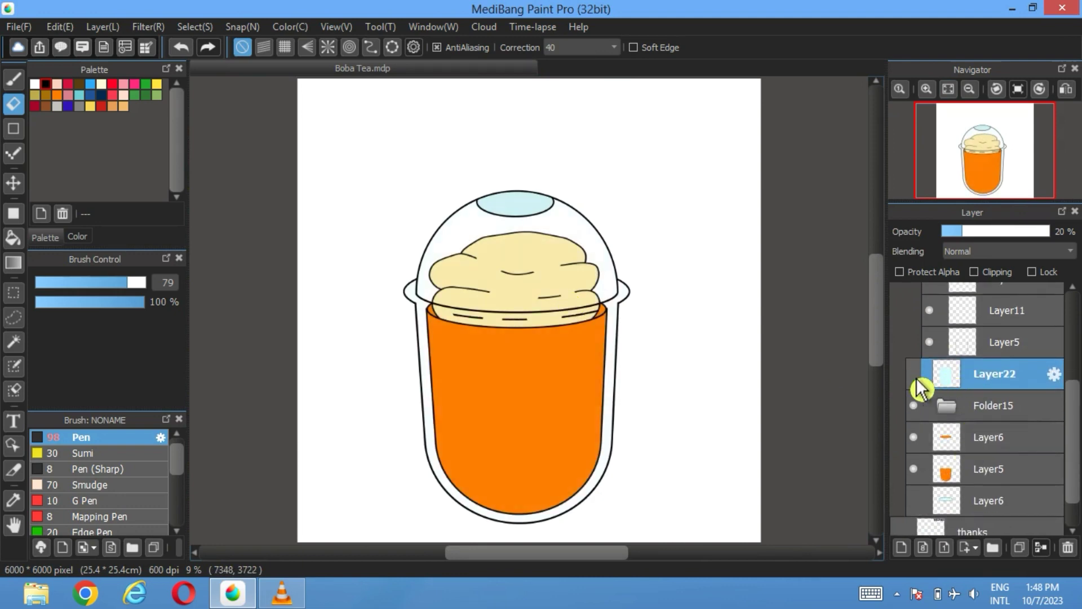
pyautogui.click(915, 379)
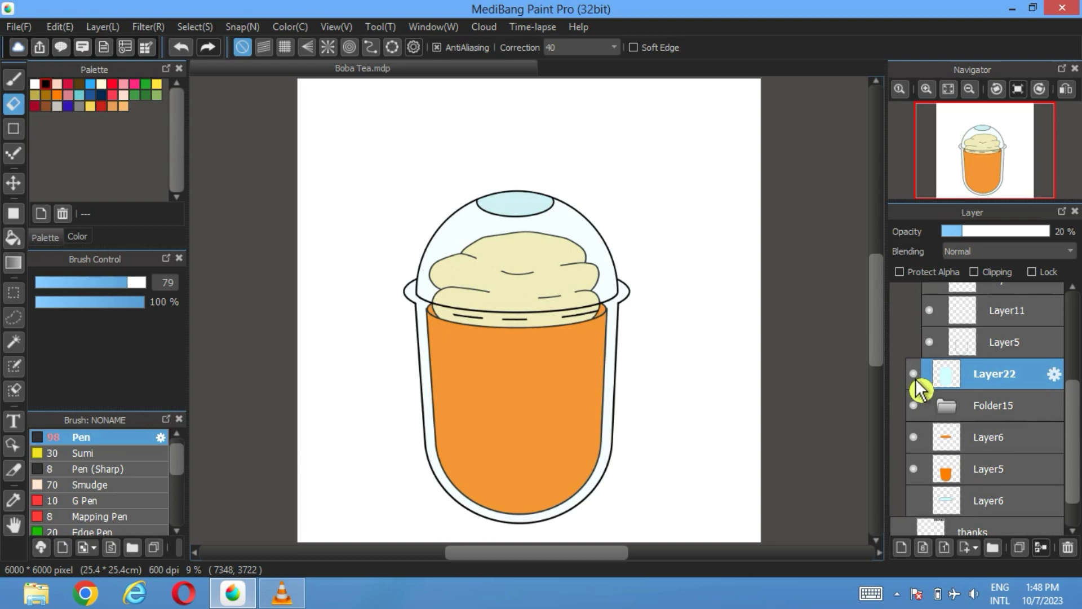
pyautogui.scroll(5, 954, 406)
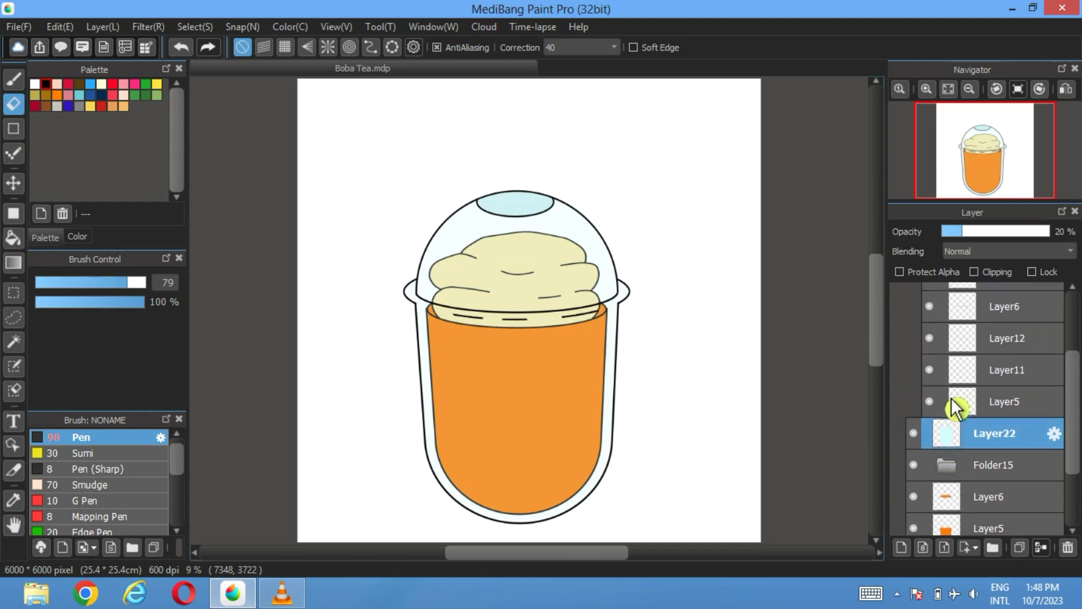
# - Collapse Folder20, check Layer22 and Folder15 by toggling their visibility, and delete the leftover Layer6 beneath the orange Layer5
pyautogui.click(955, 367)
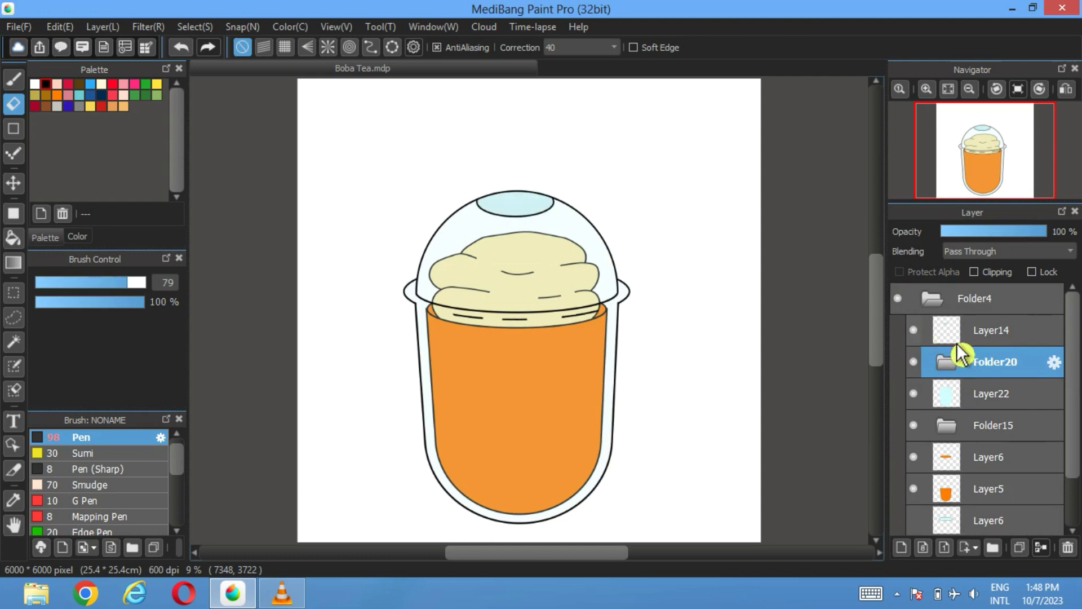
pyautogui.click(913, 393)
pyautogui.click(914, 393)
pyautogui.click(914, 425)
pyautogui.click(914, 425)
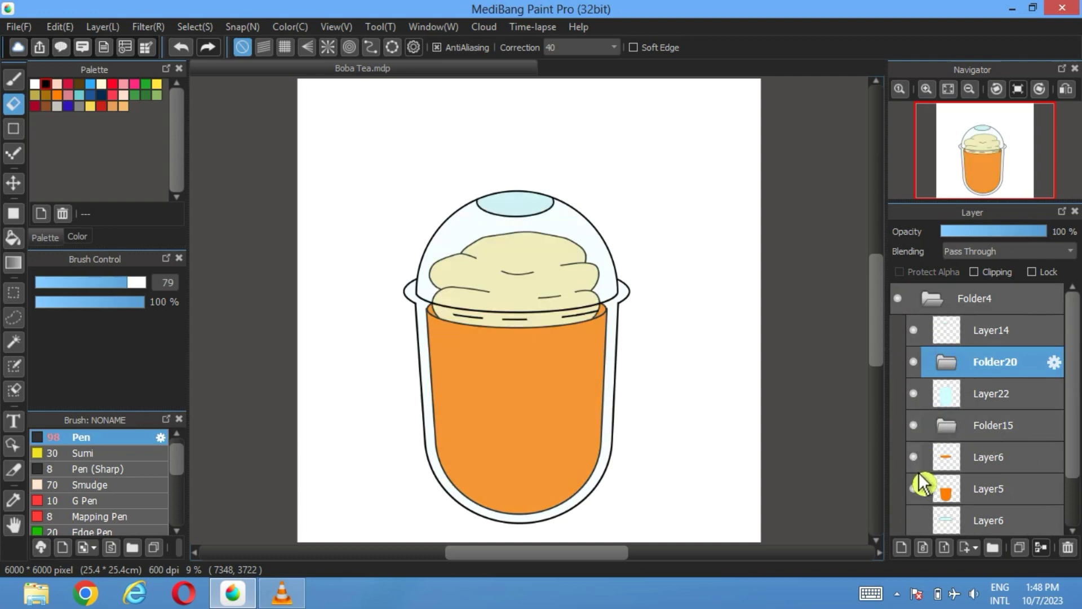
pyautogui.scroll(-1, 922, 484)
pyautogui.click(992, 489)
pyautogui.click(1068, 547)
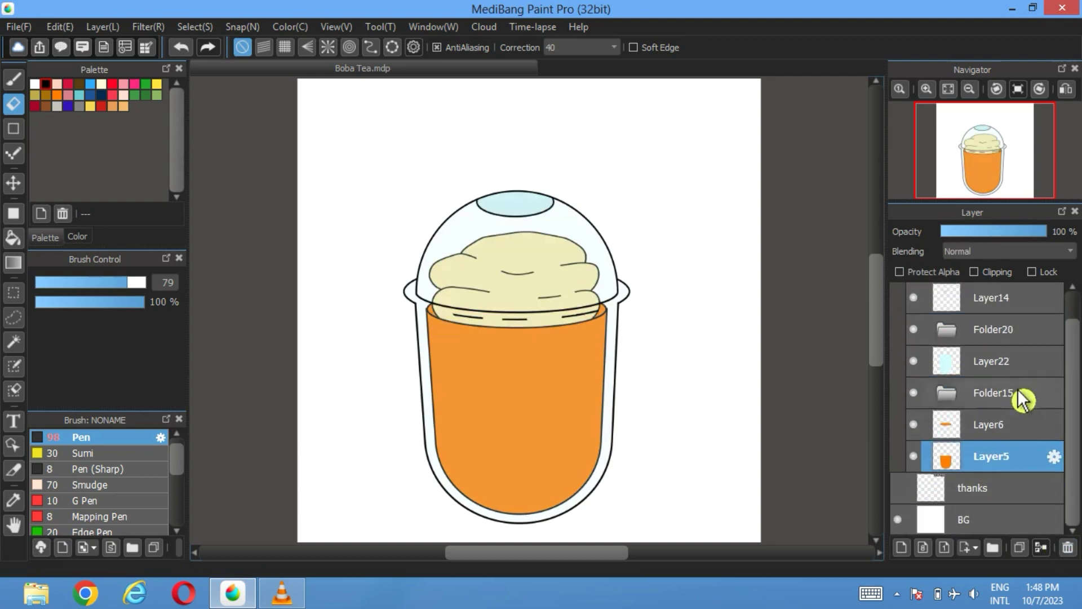
# - Add a new layer directly above Layer22 and activate the filled rectangle tool
pyautogui.click(993, 362)
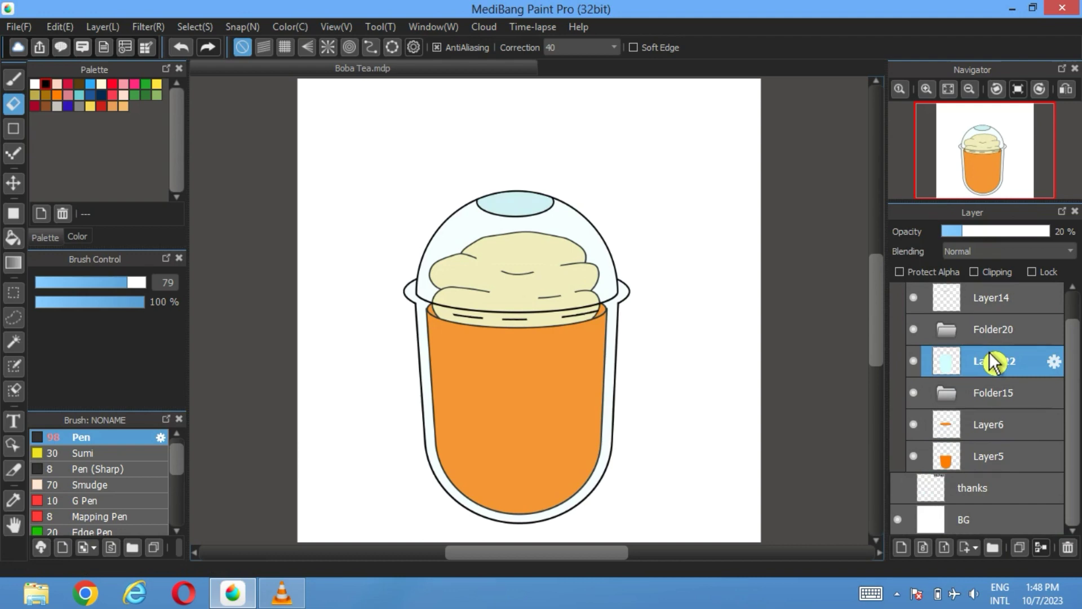
pyautogui.click(908, 552)
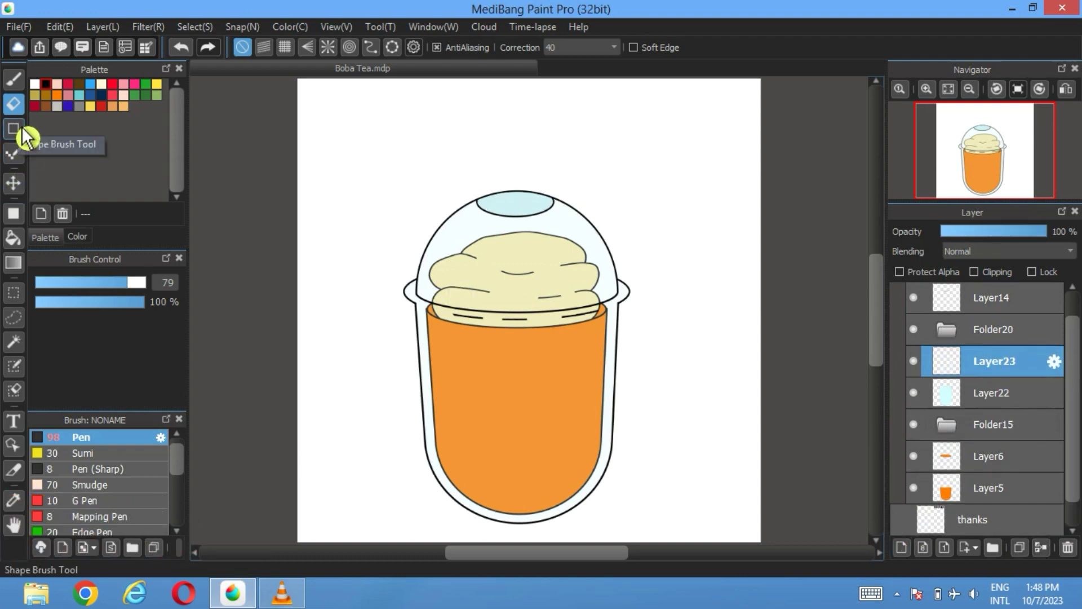
pyautogui.click(13, 213)
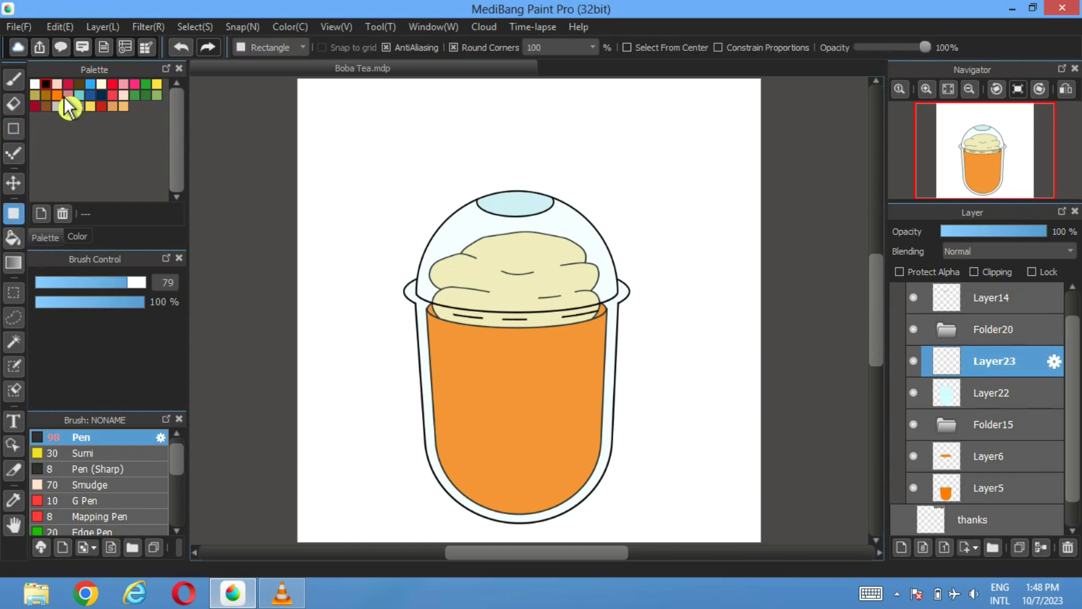
pyautogui.click(78, 236)
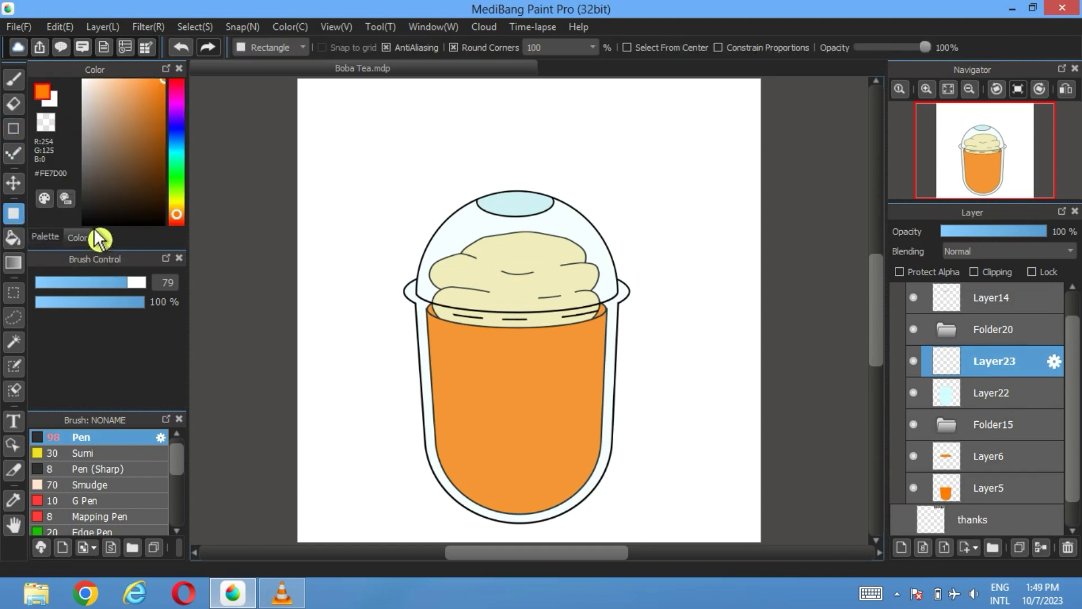
pyautogui.moveTo(164, 119)
pyautogui.mouseDown()
pyautogui.moveTo(163, 136)
pyautogui.moveTo(156, 112)
pyautogui.mouseUp()
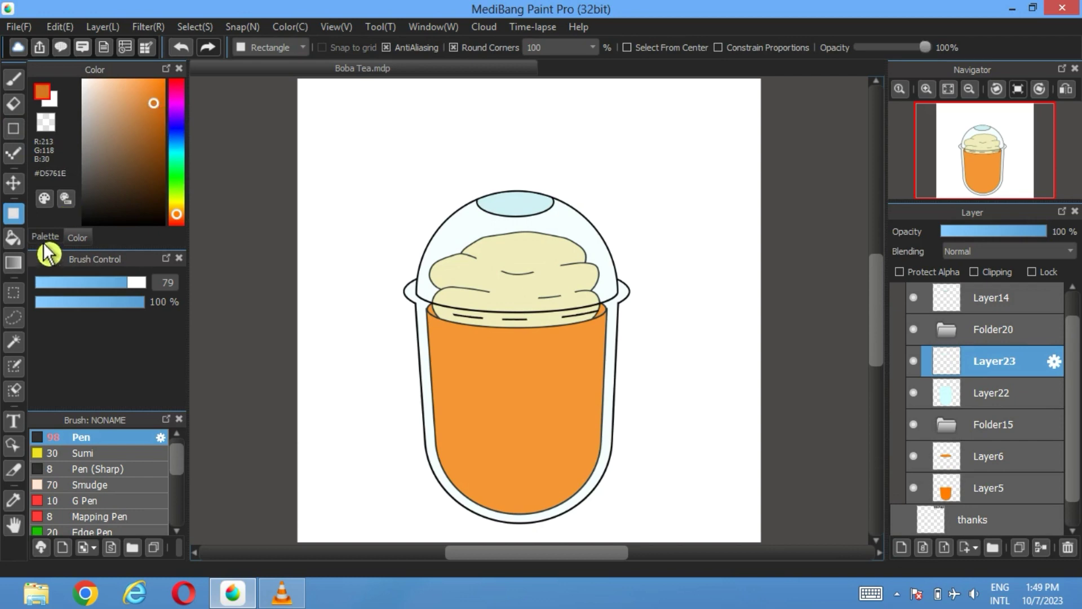
pyautogui.click(45, 237)
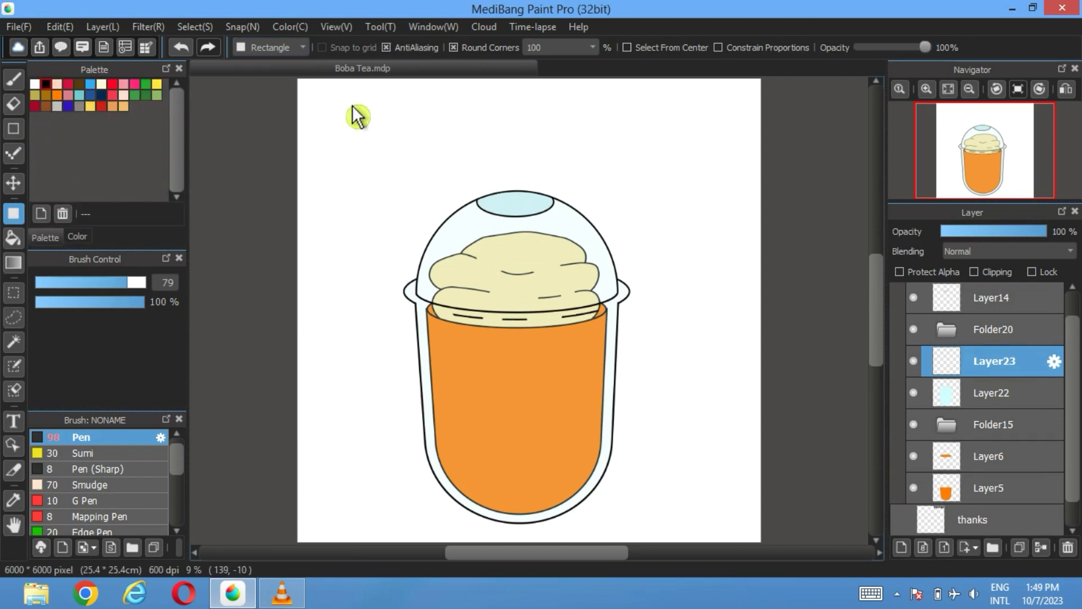
pyautogui.moveTo(380, 164); pyautogui.dragTo(353, 414)
pyautogui.moveTo(355, 453); pyautogui.dragTo(361, 488)
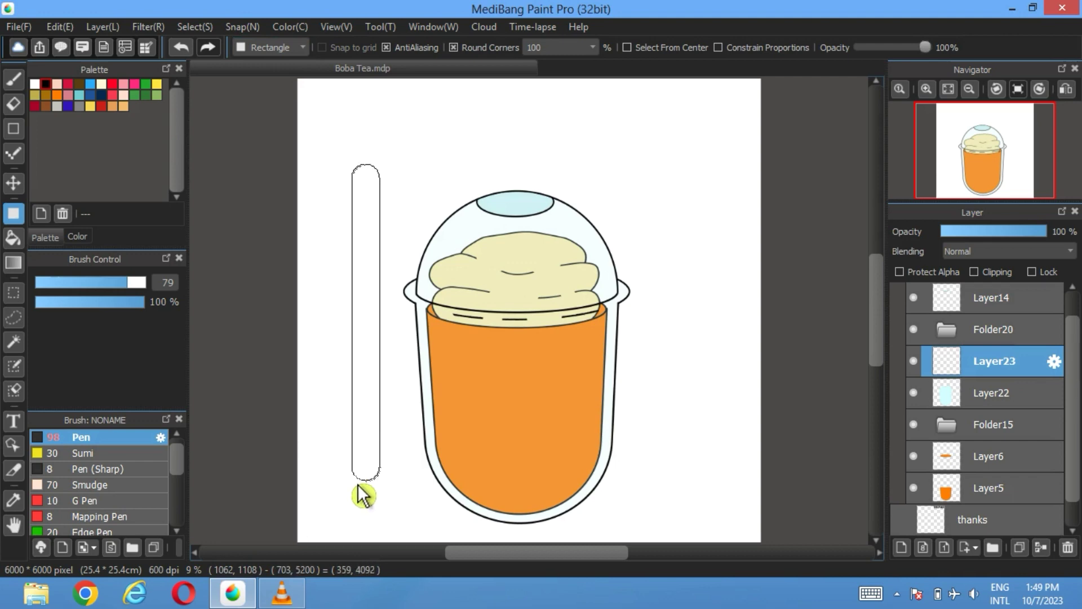
pyautogui.moveTo(364, 495); pyautogui.dragTo(364, 495)
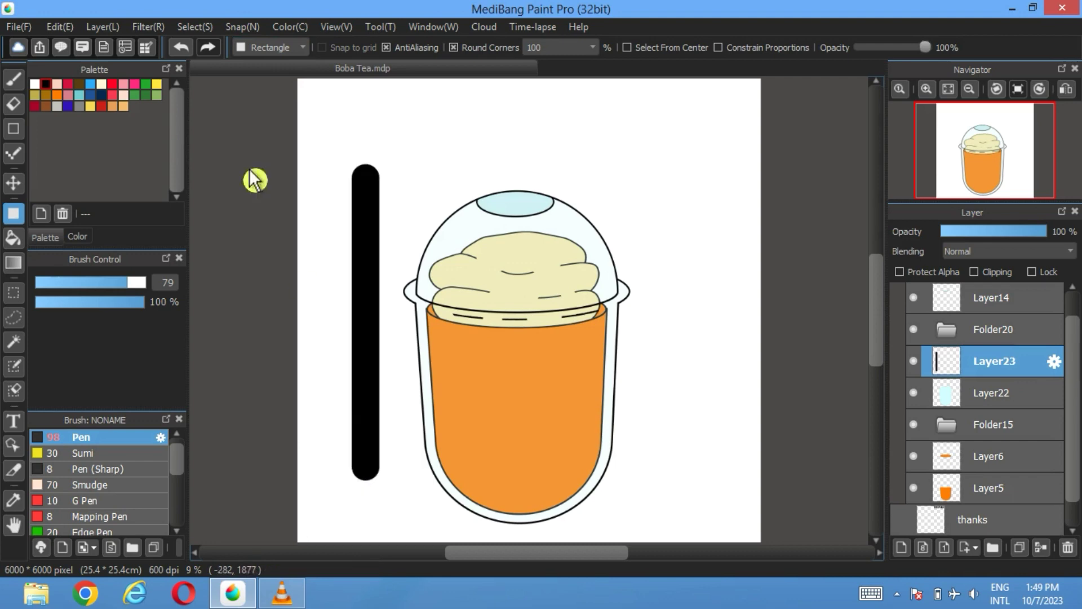
pyautogui.click(181, 48)
# - Draw a filled vertical bar about 308 by 4205 px beside the cup with round corners off, and recolour it grey #868583
pyautogui.click(454, 48)
pyautogui.moveTo(379, 169); pyautogui.dragTo(361, 500)
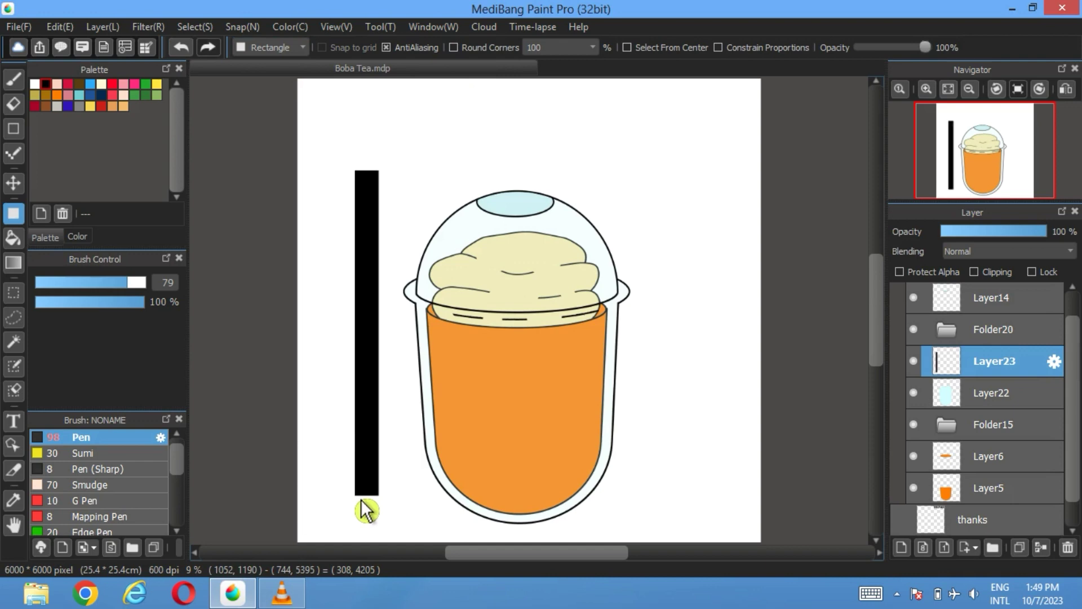
pyautogui.scroll(4, 382, 300)
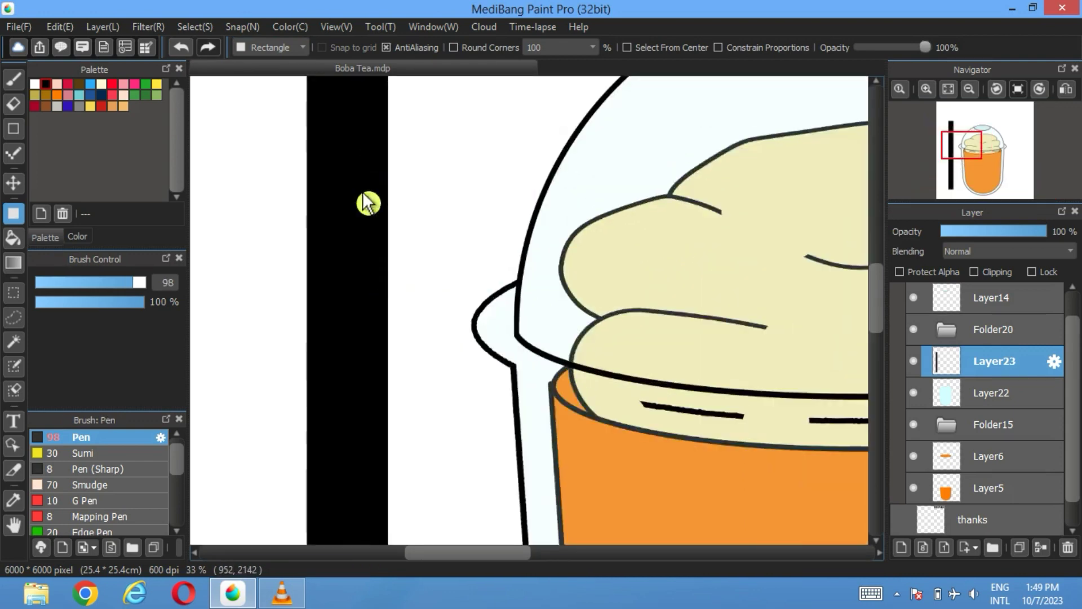
pyautogui.scroll(3, 367, 307)
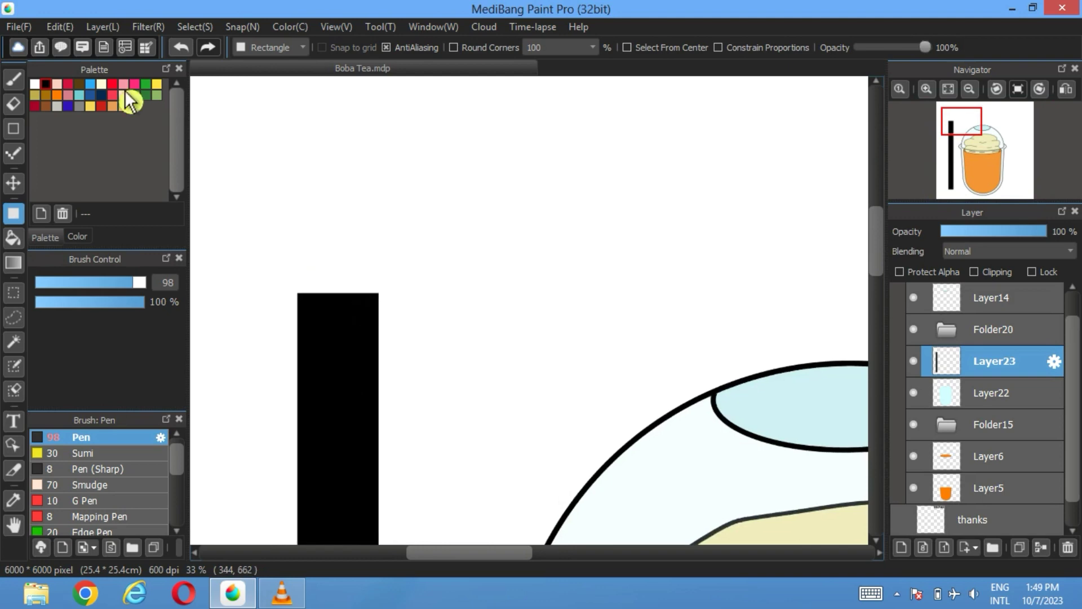
pyautogui.click(79, 106)
pyautogui.click(13, 237)
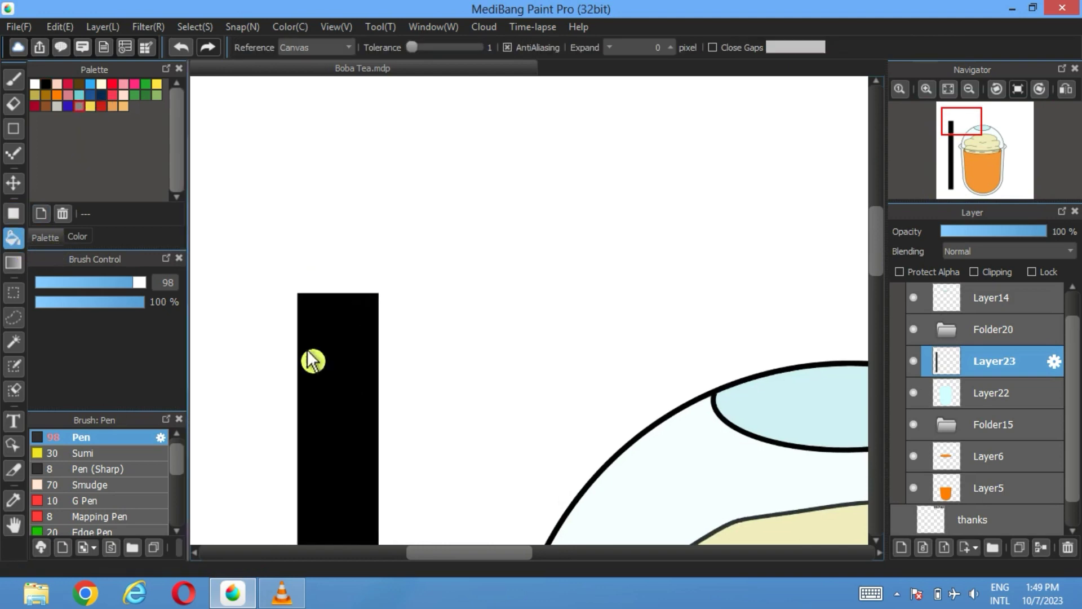
pyautogui.click(349, 373)
# - On a new layer above the grey bar, draw a black ellipse outline with a 20 px brush across the bar's upper end
pyautogui.click(907, 557)
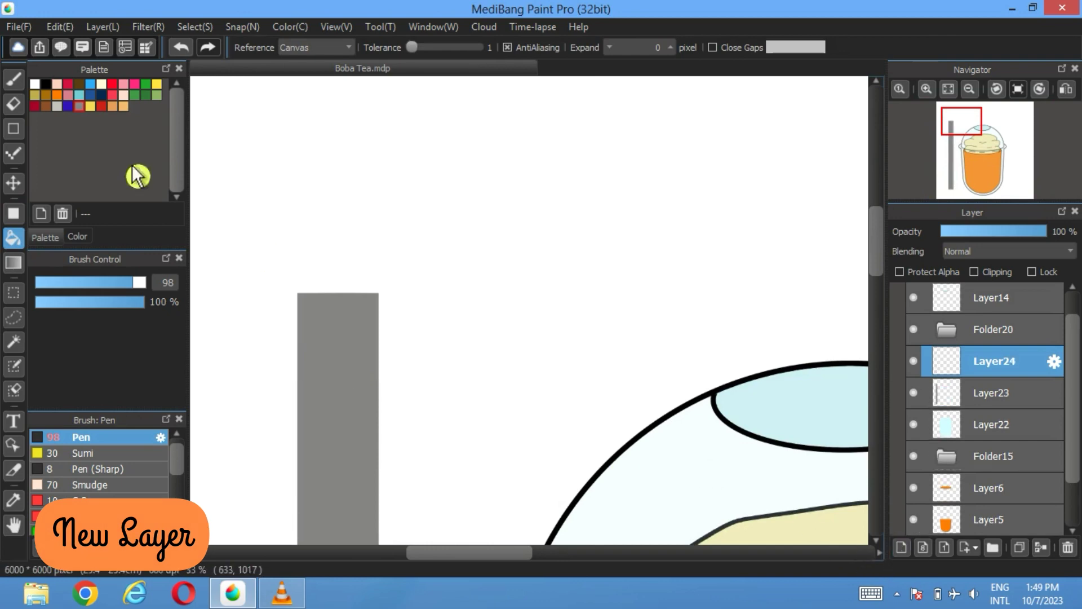
pyautogui.click(46, 84)
pyautogui.click(13, 129)
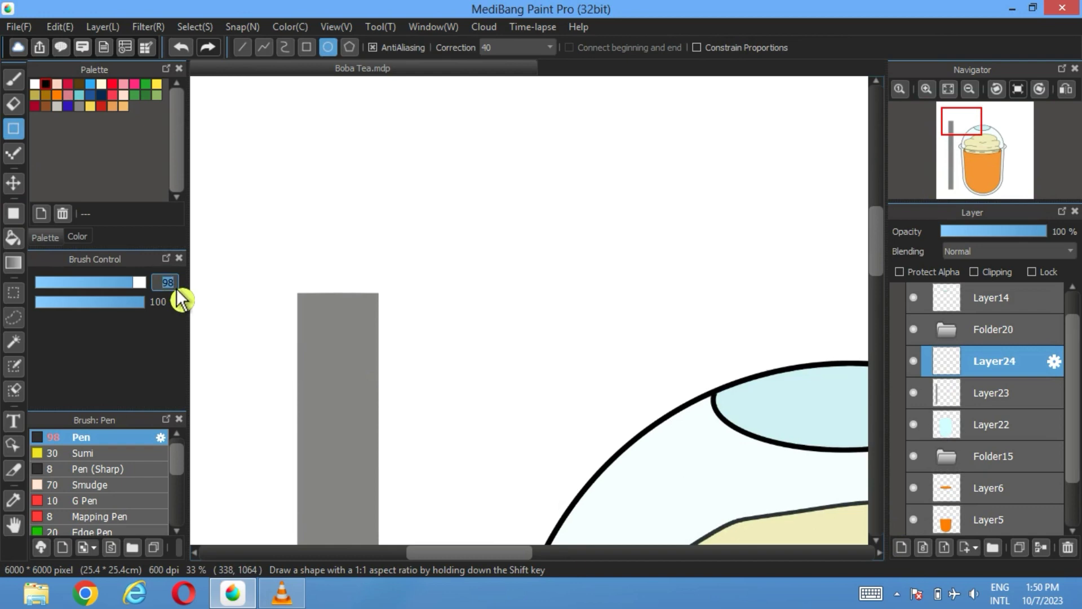
pyautogui.write('20')
pyautogui.moveTo(386, 273); pyautogui.dragTo(303, 314)
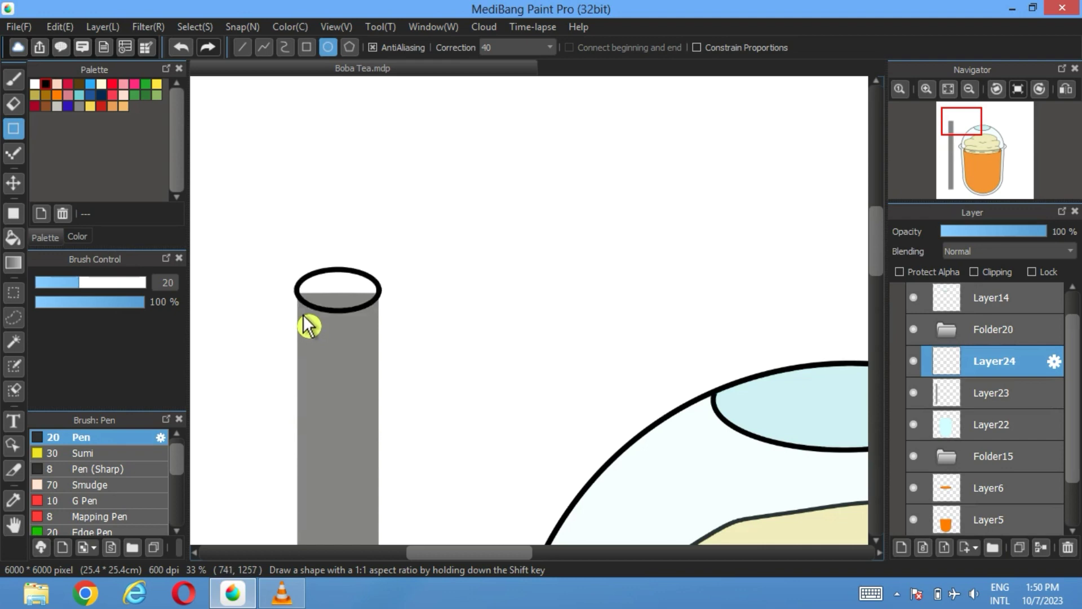
# - Hide Layer23 and fill the inside of the ellipse on Layer24 with dark grey #6B6A69
pyautogui.click(914, 393)
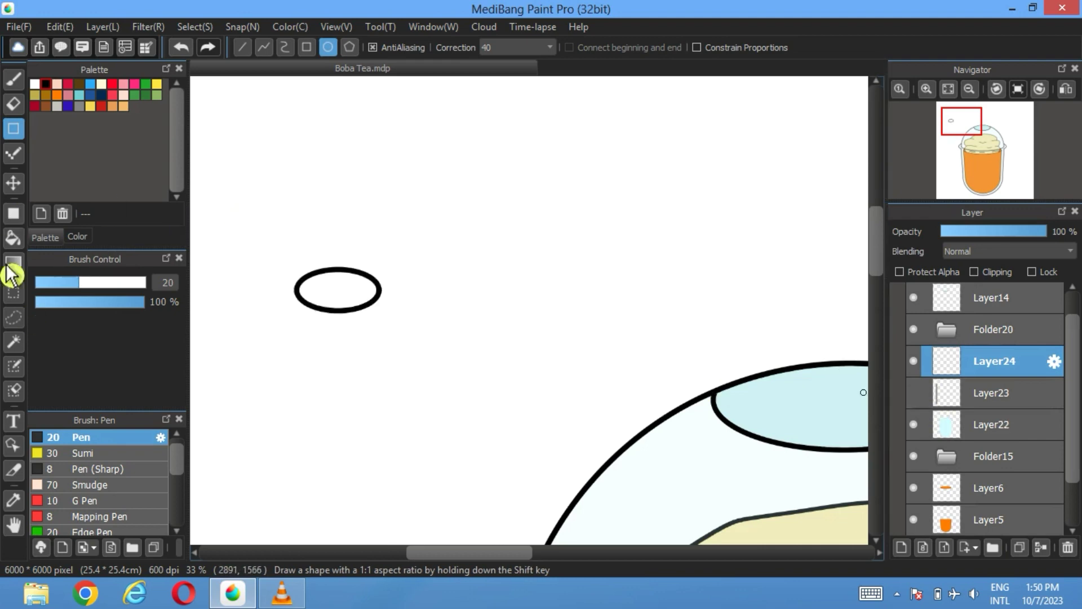
pyautogui.click(76, 237)
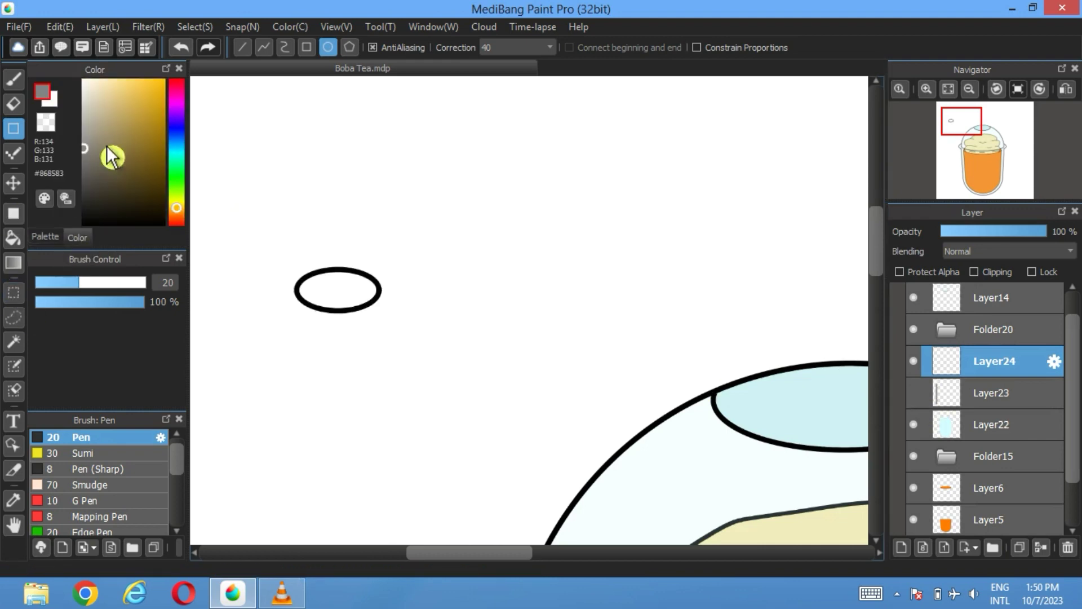
pyautogui.click(12, 239)
pyautogui.click(346, 299)
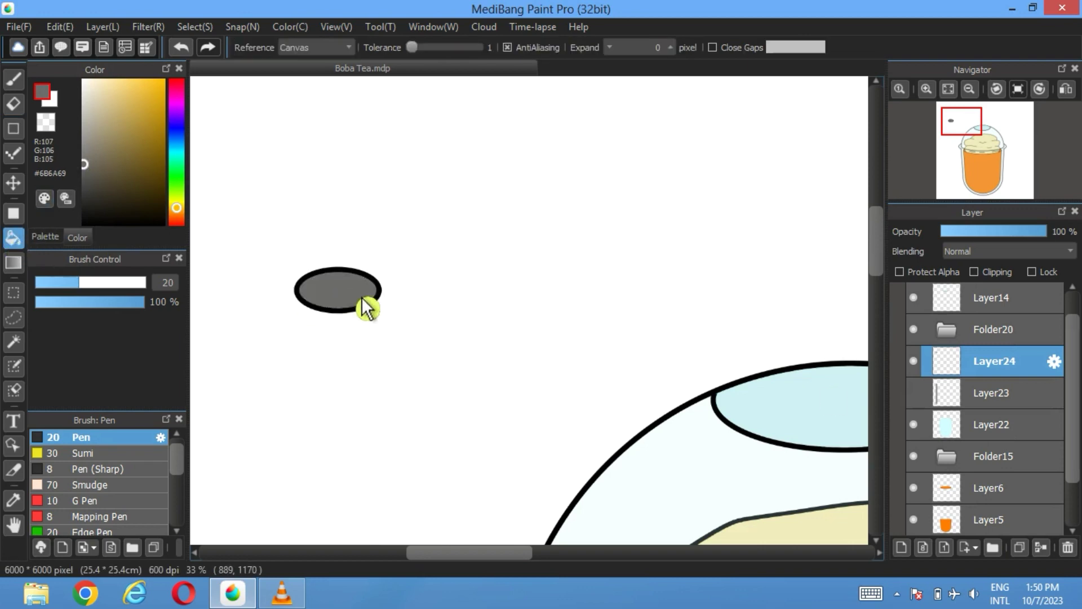
# - Hide Layer24, show Layer23, and draw a diagonal guide line across the grey bar's lower end on a new layer above Layer23
pyautogui.click(914, 361)
pyautogui.click(914, 393)
pyautogui.click(938, 395)
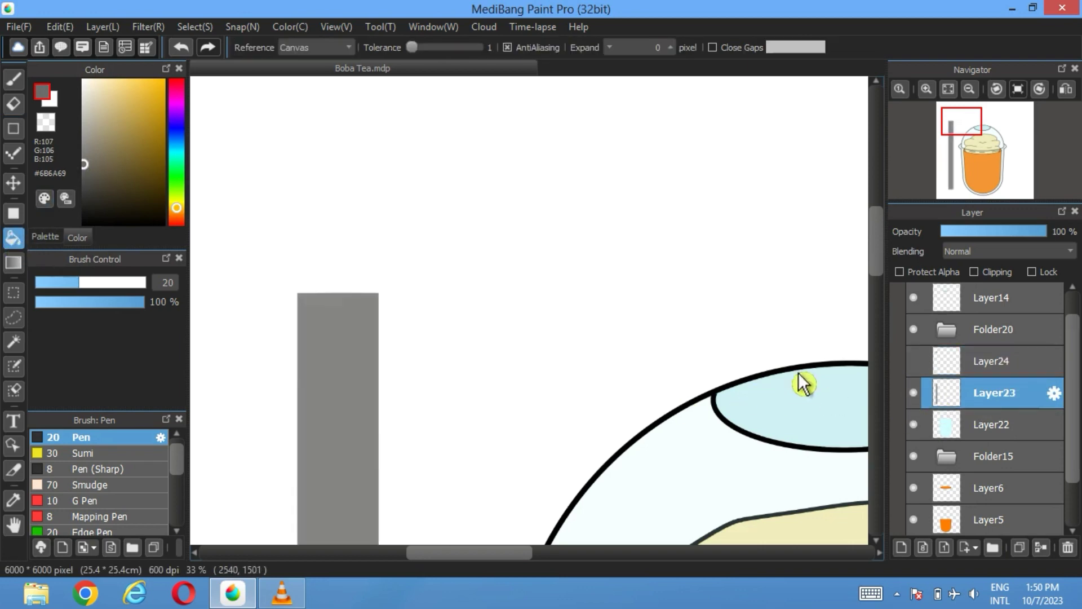
pyautogui.scroll(-10, 362, 462)
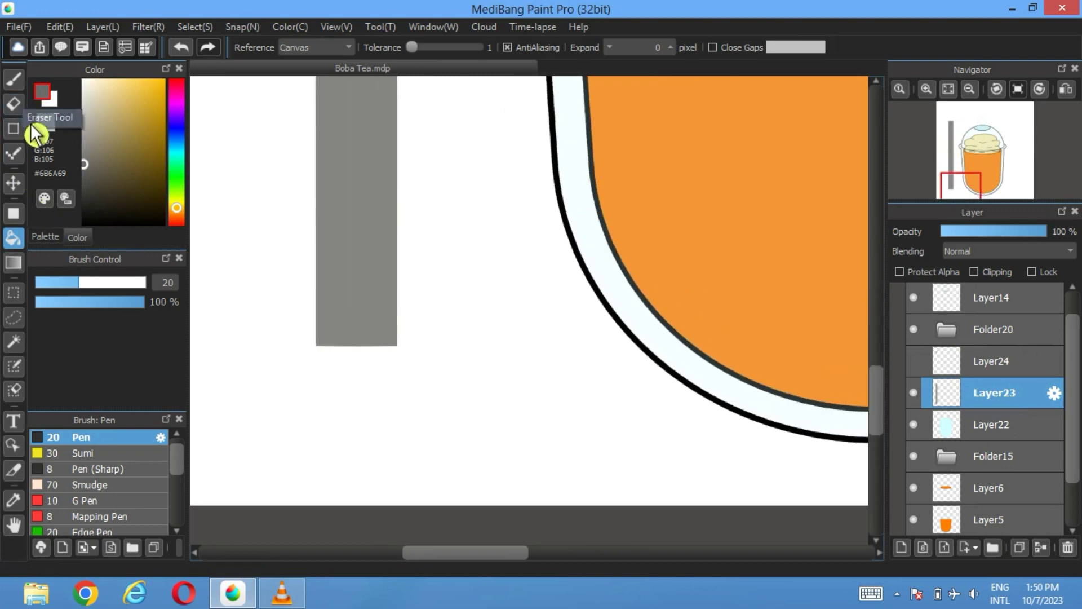
pyautogui.click(13, 133)
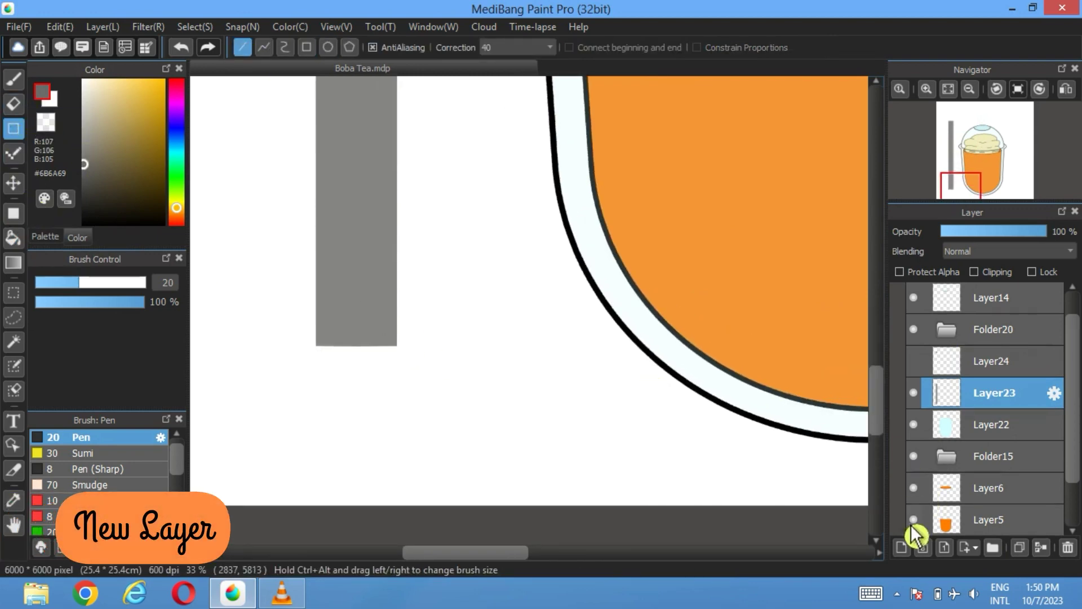
pyautogui.click(900, 547)
pyautogui.moveTo(417, 261); pyautogui.dragTo(291, 379)
# - Select the corner triangle below the guide line with the Magic Wand, cut it from Layer23, and deselect
pyautogui.click(13, 341)
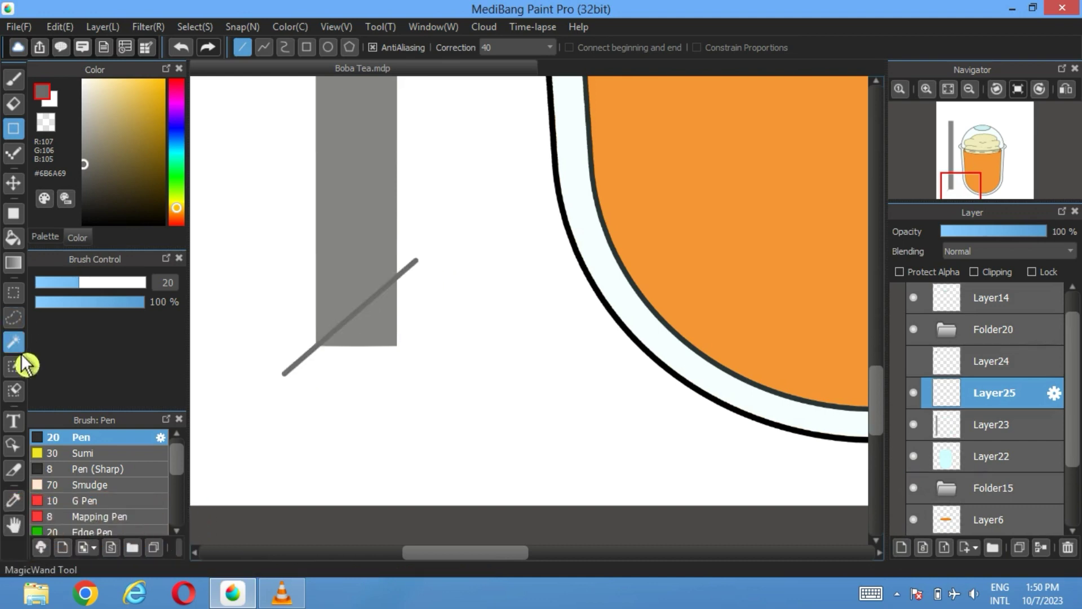
pyautogui.click(393, 336)
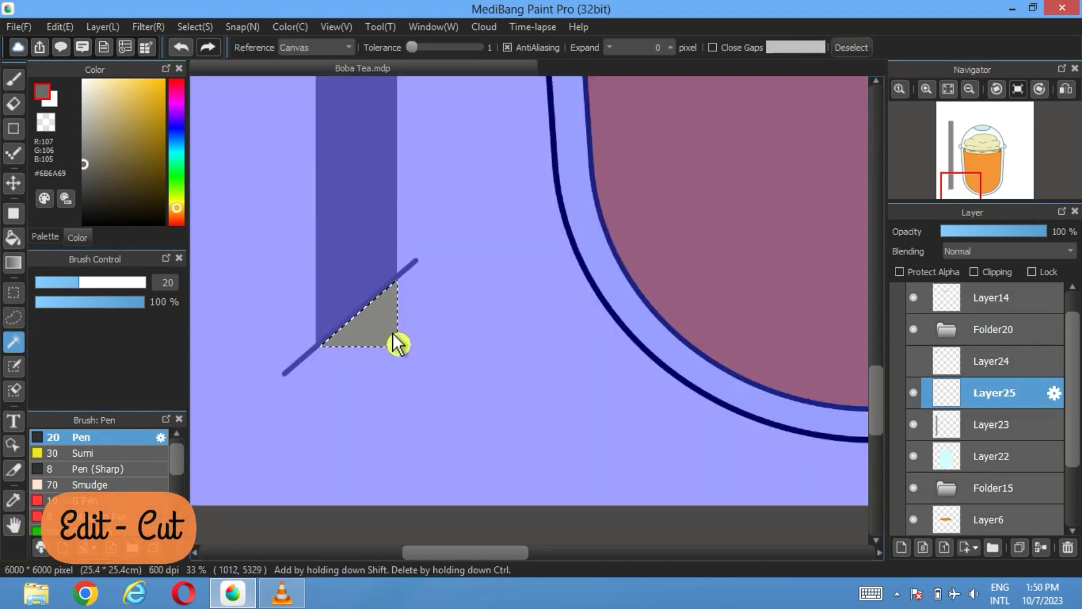
pyautogui.click(961, 435)
pyautogui.click(60, 27)
pyautogui.click(83, 91)
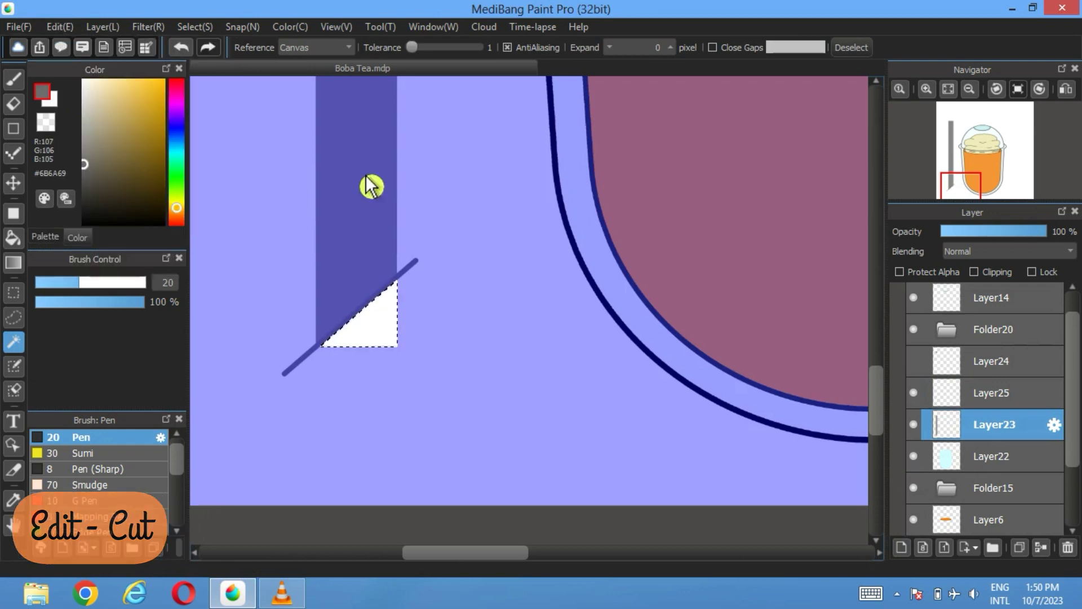
pyautogui.click(850, 47)
# - Hide and delete Layer25, which holds the diagonal guide line
pyautogui.click(914, 393)
pyautogui.click(958, 392)
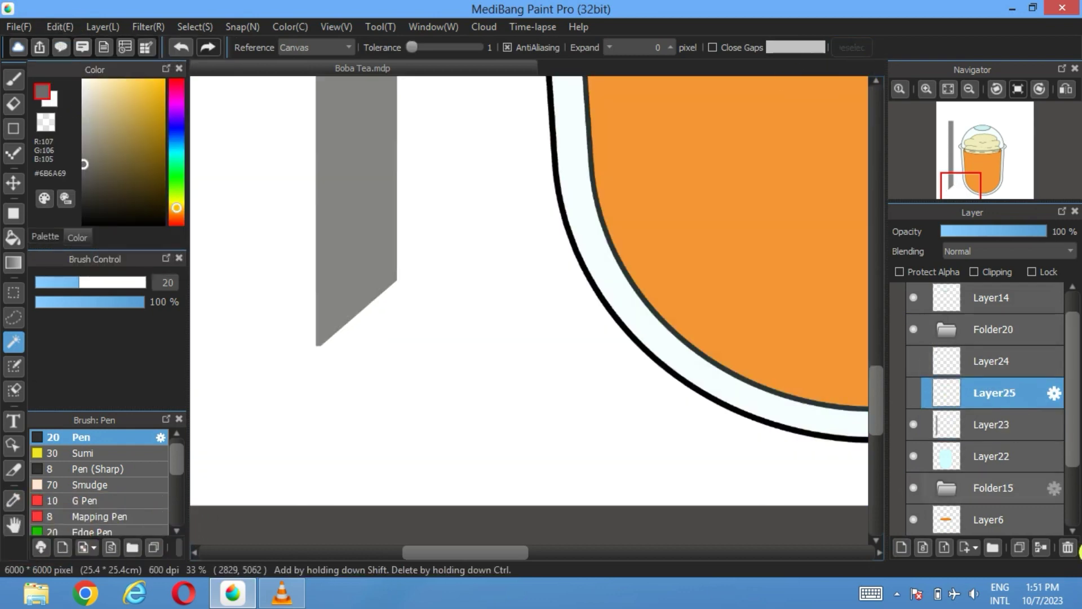
pyautogui.click(1067, 547)
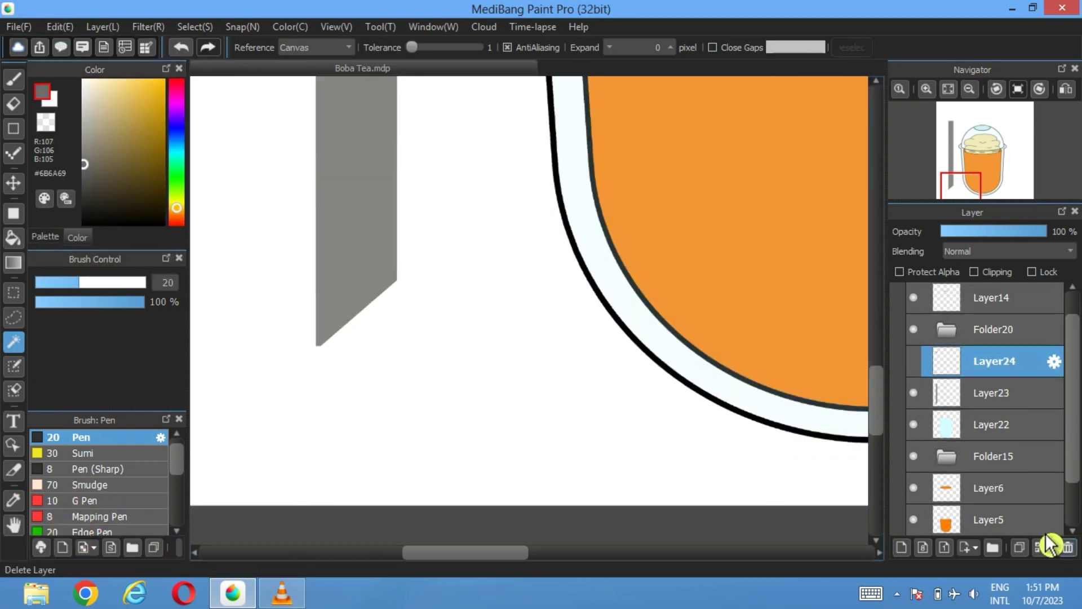
# - Select the grey bar on Layer23 and draw a black 20 px selection border on its boundary with round corners, then deselect
pyautogui.click(981, 405)
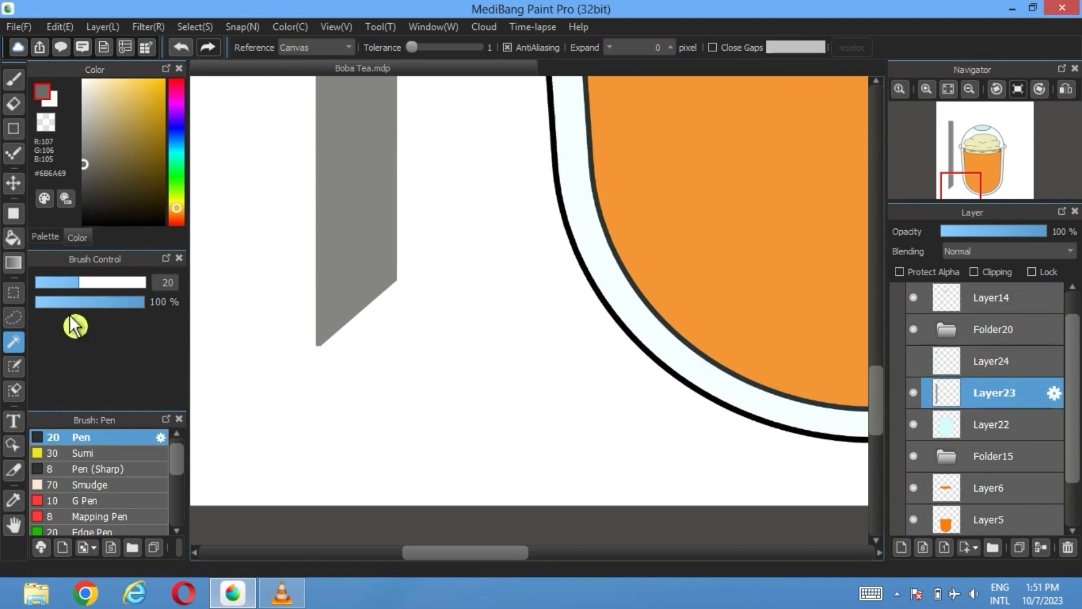
pyautogui.click(344, 225)
pyautogui.click(949, 89)
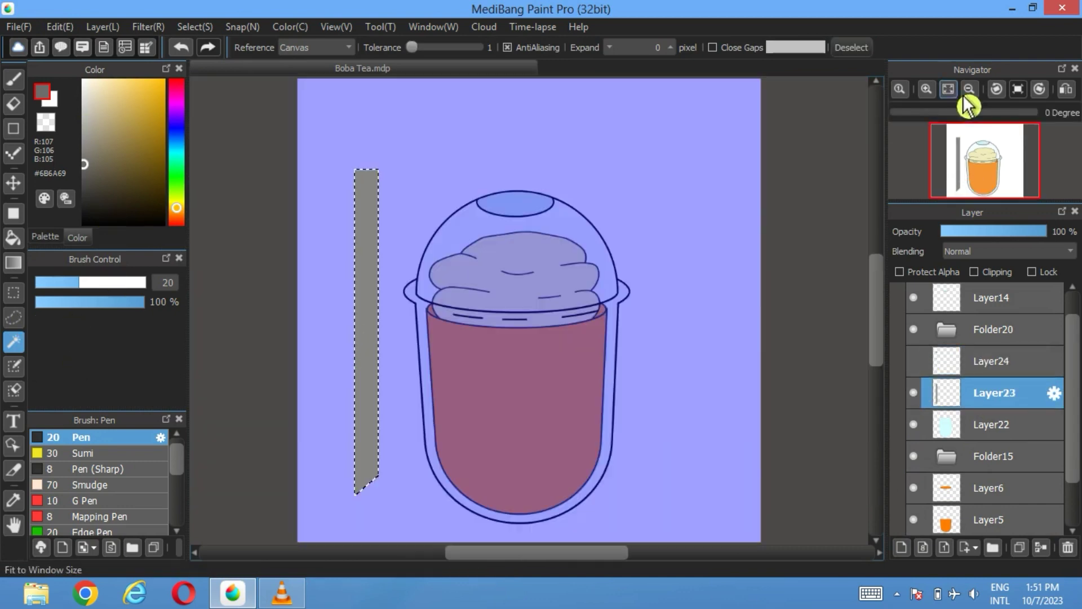
pyautogui.click(46, 236)
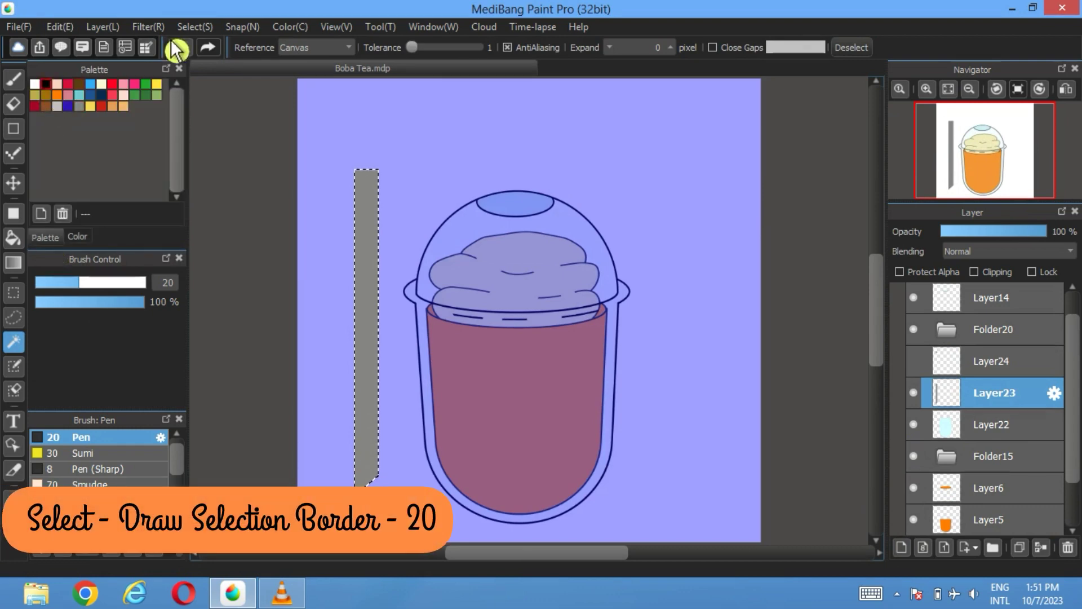
pyautogui.click(195, 26)
pyautogui.click(226, 265)
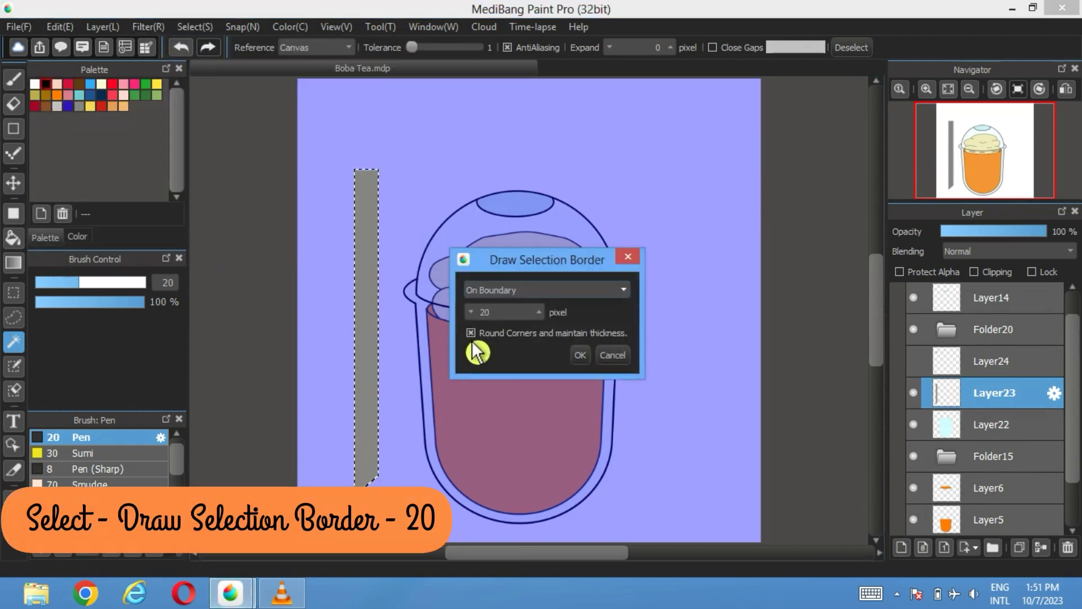
pyautogui.click(594, 362)
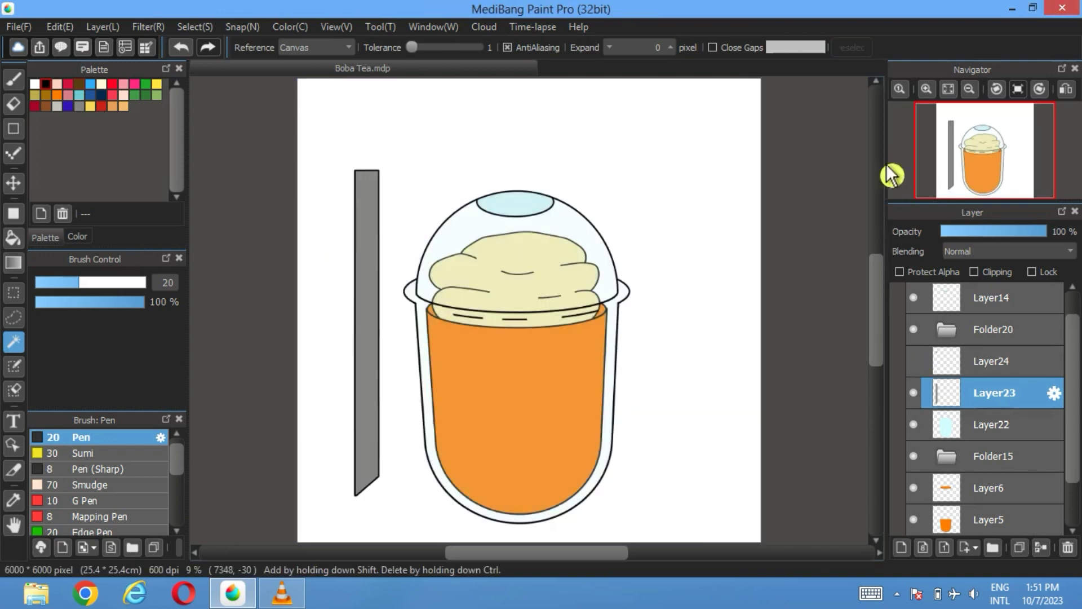
pyautogui.scroll(2, 434, 248)
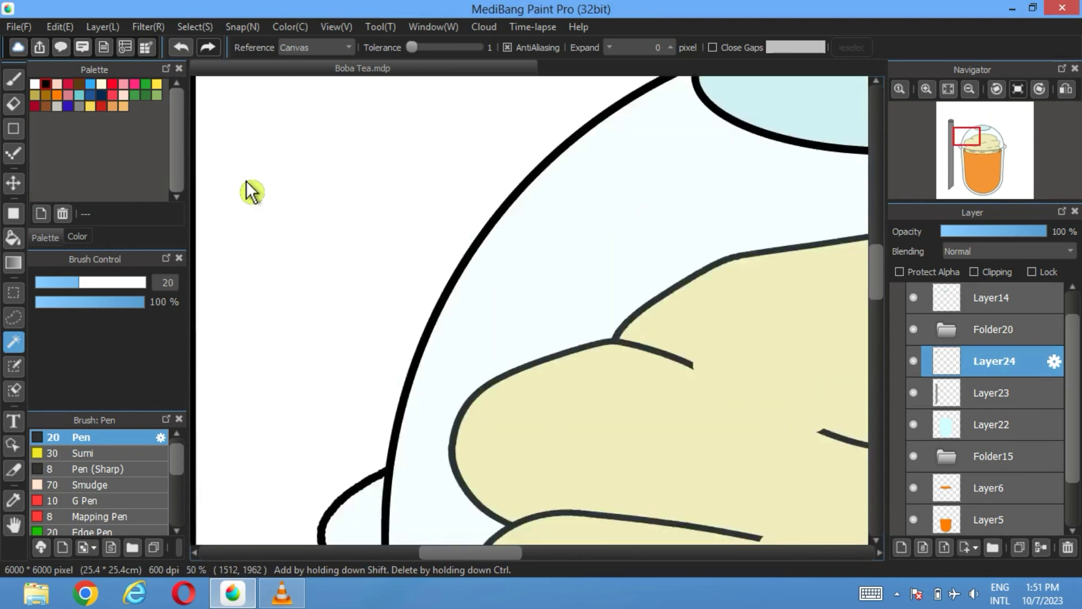
# - Merge Layer24 with the straw's opening down into Layer23 so the straw is on one layer
pyautogui.moveTo(242, 189); pyautogui.dragTo(541, 435)
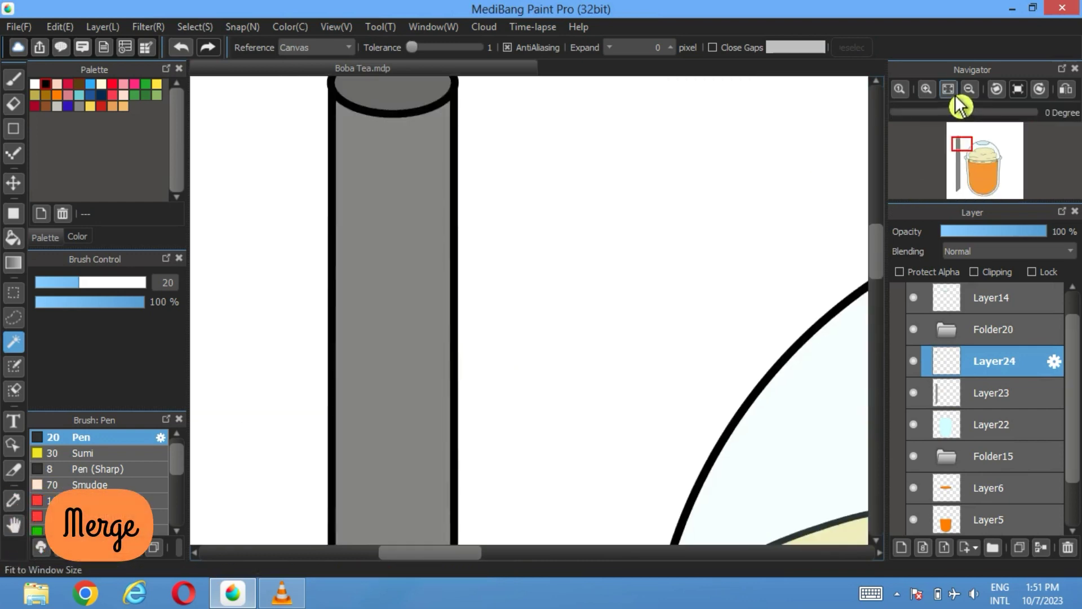
pyautogui.click(949, 88)
pyautogui.click(1042, 548)
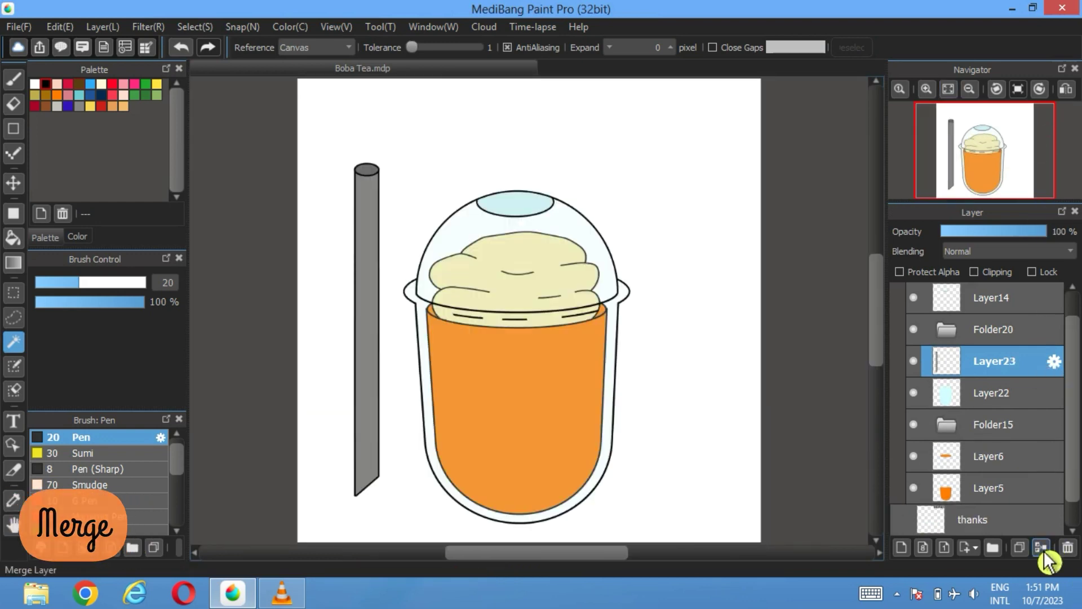
# - Transform the straw on Layer23, tilting it and placing it diagonally through the lid opening into the cup
pyautogui.click(195, 26)
pyautogui.click(243, 261)
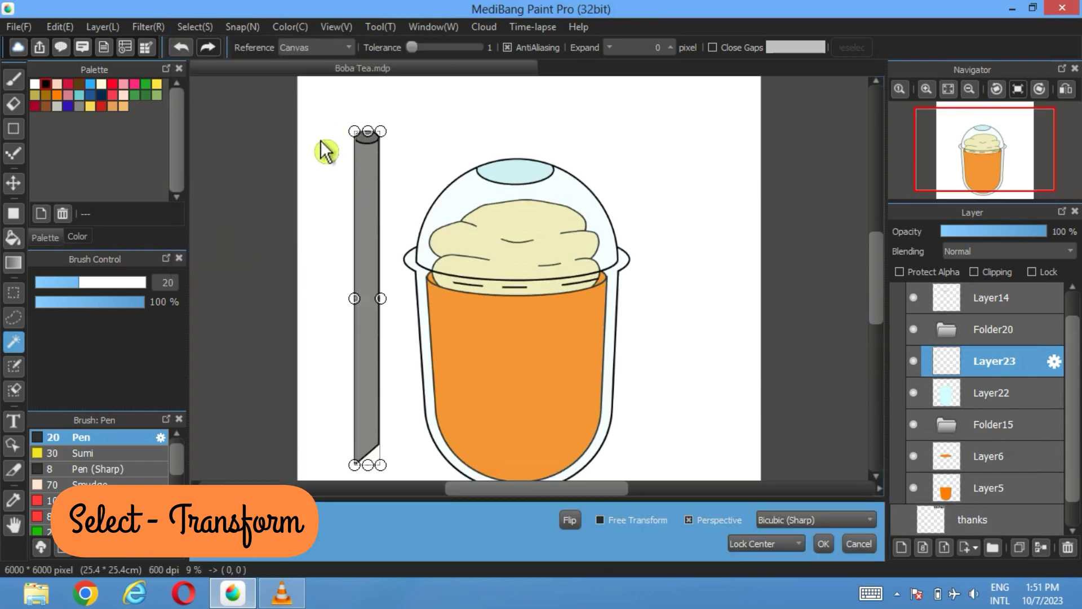
pyautogui.moveTo(322, 150); pyautogui.dragTo(451, 146)
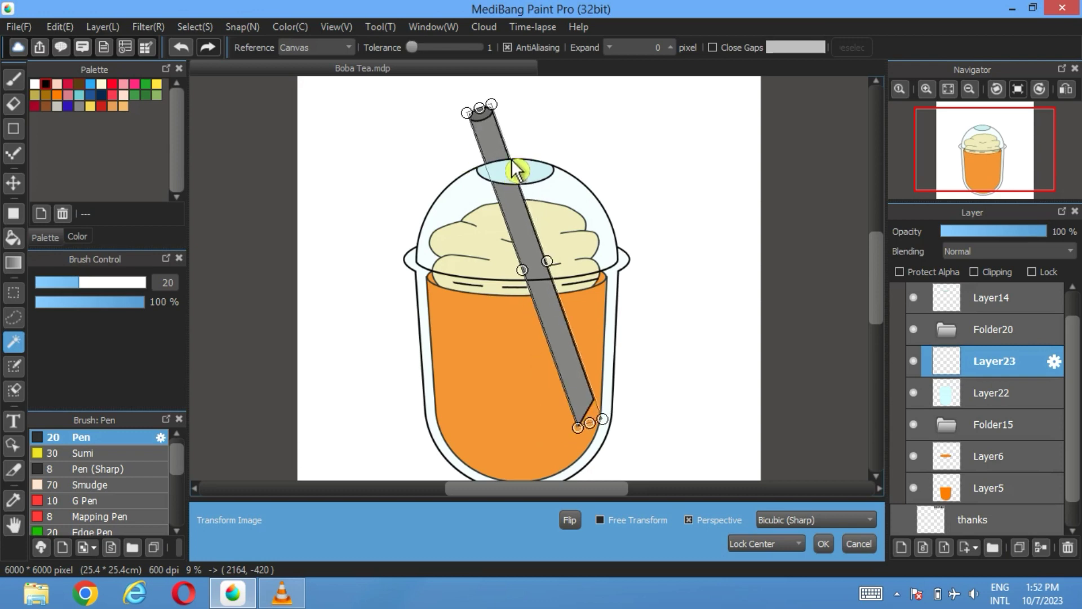
pyautogui.moveTo(516, 169)
pyautogui.mouseDown()
pyautogui.moveTo(479, 141)
pyautogui.moveTo(466, 146)
pyautogui.moveTo(505, 168)
pyautogui.mouseUp()
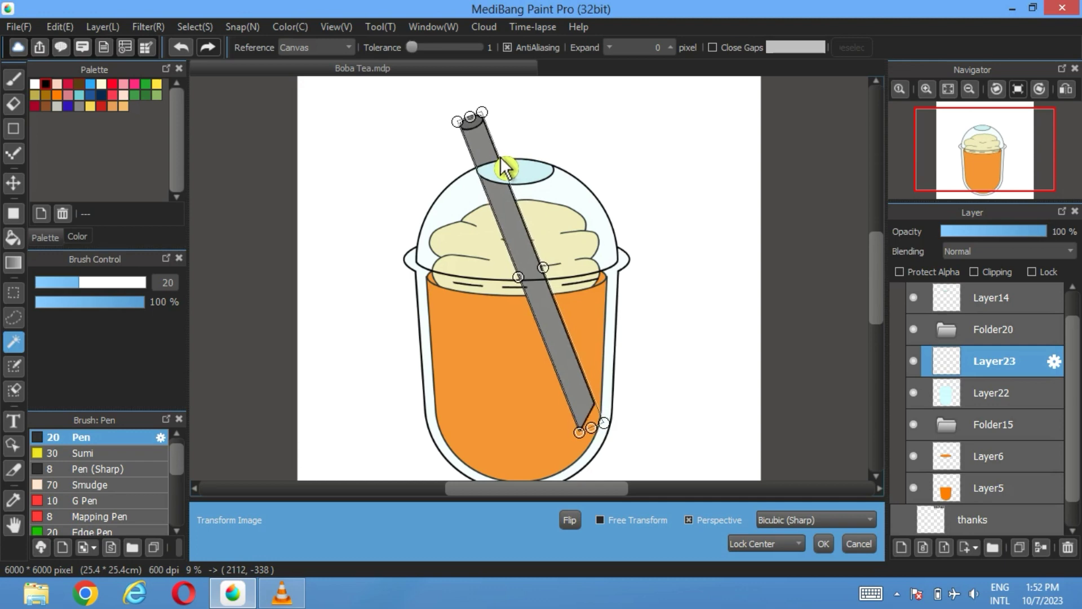
pyautogui.click(824, 544)
# - Place Layer23 directly below Layer22 and shift the straw slightly right to fit inside the lid opening's edge
pyautogui.moveTo(1000, 365); pyautogui.dragTo(996, 399)
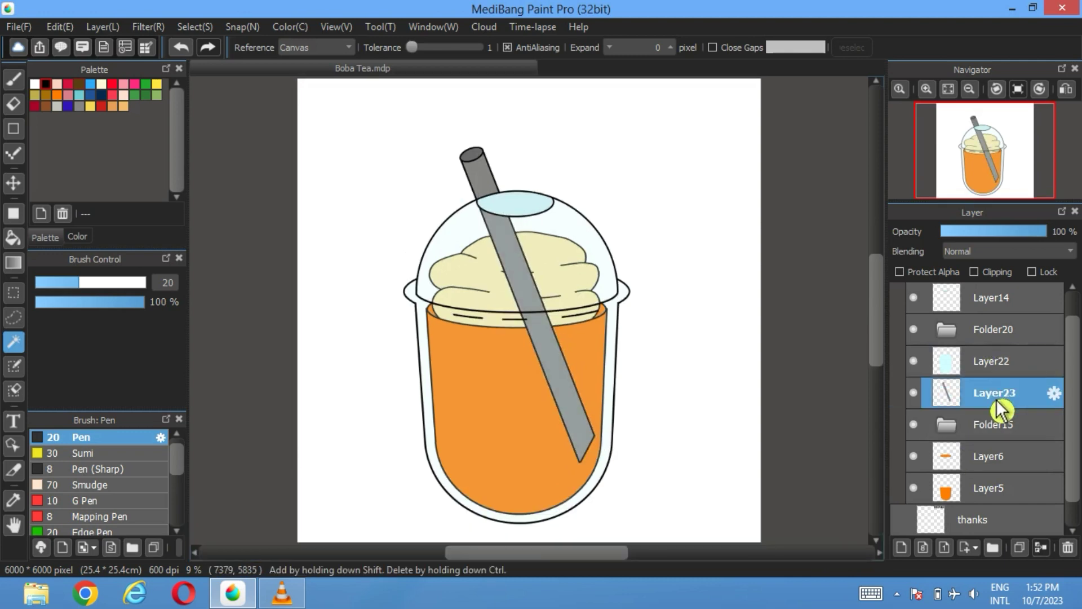
pyautogui.scroll(3, 588, 297)
pyautogui.moveTo(451, 231); pyautogui.dragTo(460, 435)
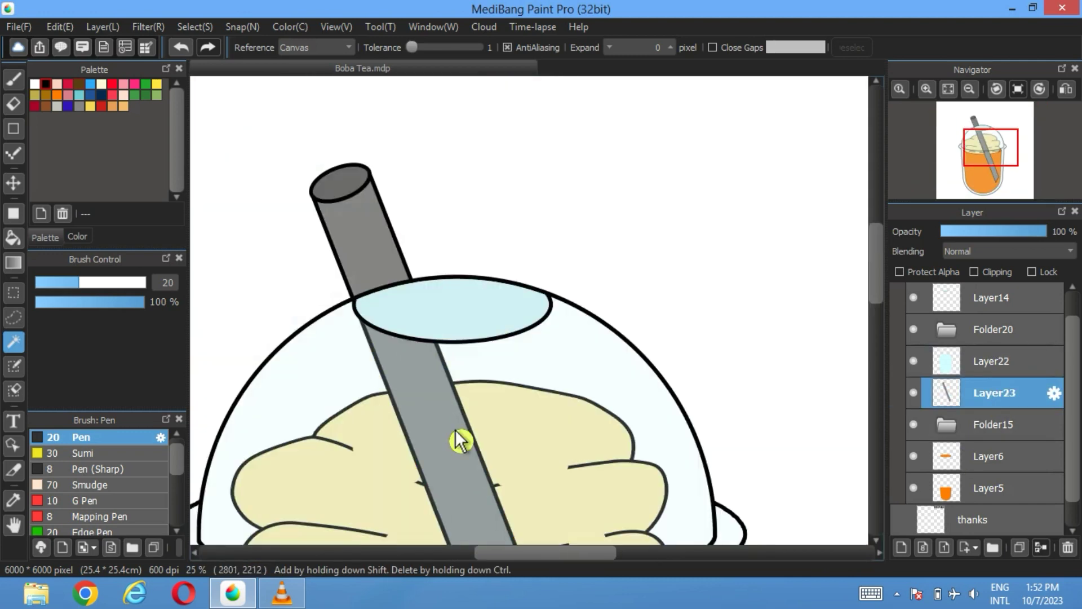
pyautogui.click(13, 183)
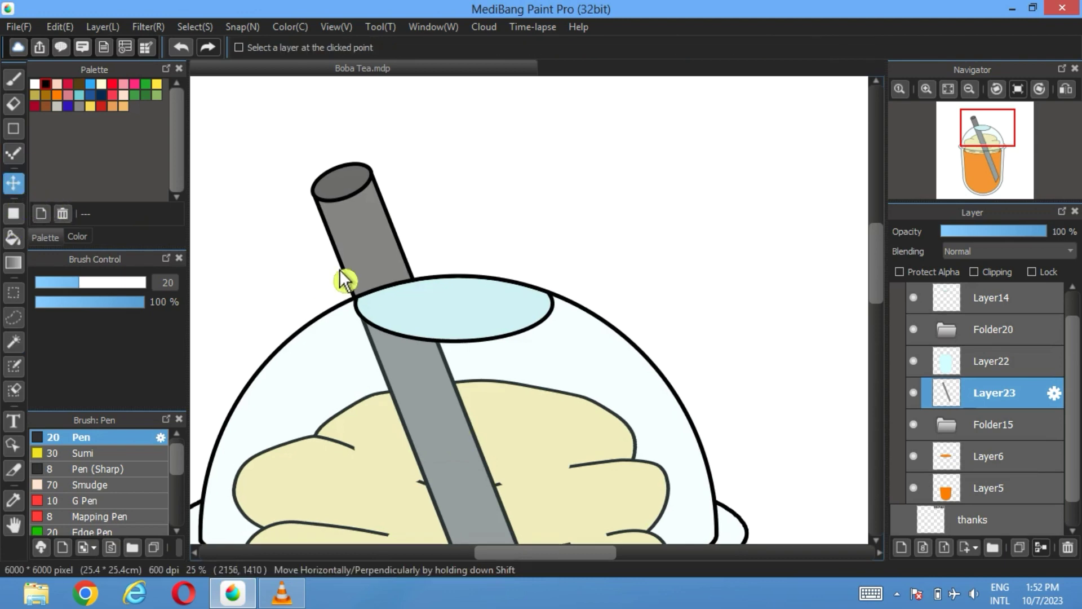
pyautogui.moveTo(364, 275); pyautogui.dragTo(379, 275)
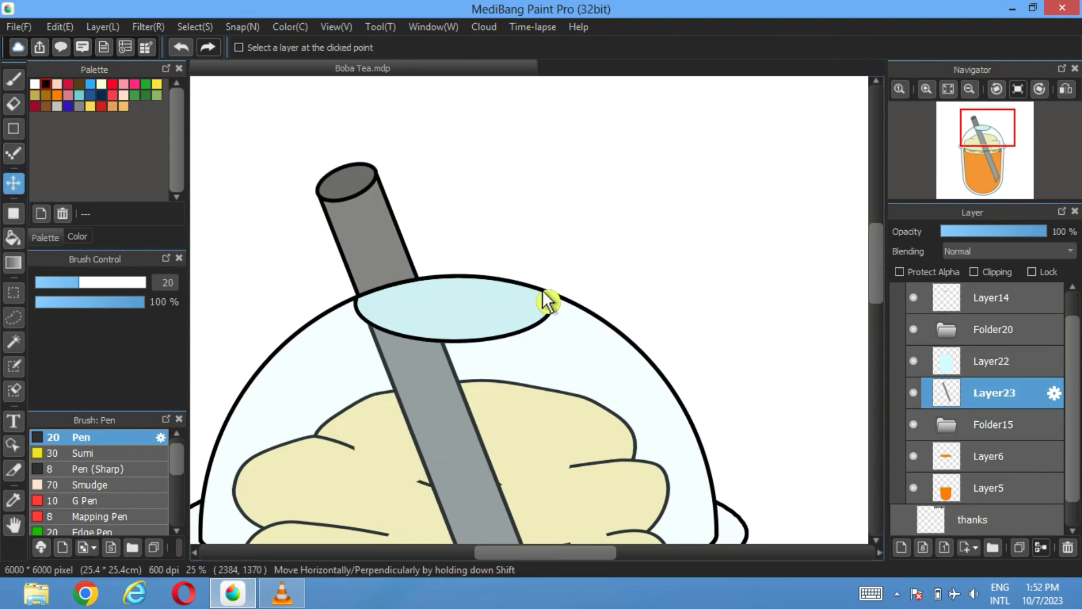
# - Toggle the visibility of Layer14, Folder20 and its layers to examine which ones hold the lid opening and dome outline
pyautogui.scroll(1, 950, 336)
pyautogui.click(916, 333)
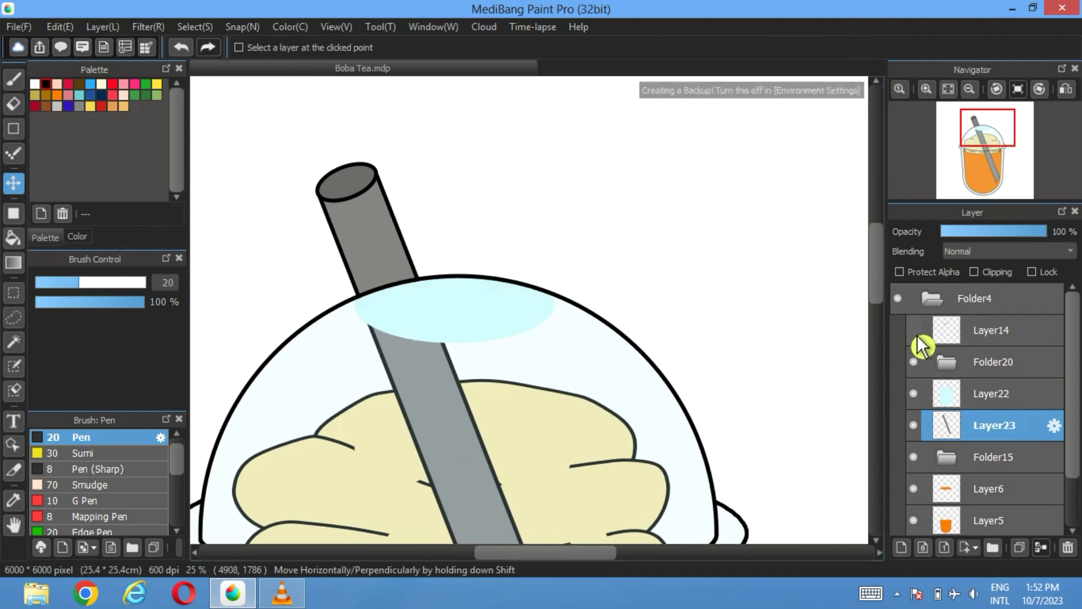
pyautogui.click(916, 332)
pyautogui.click(917, 333)
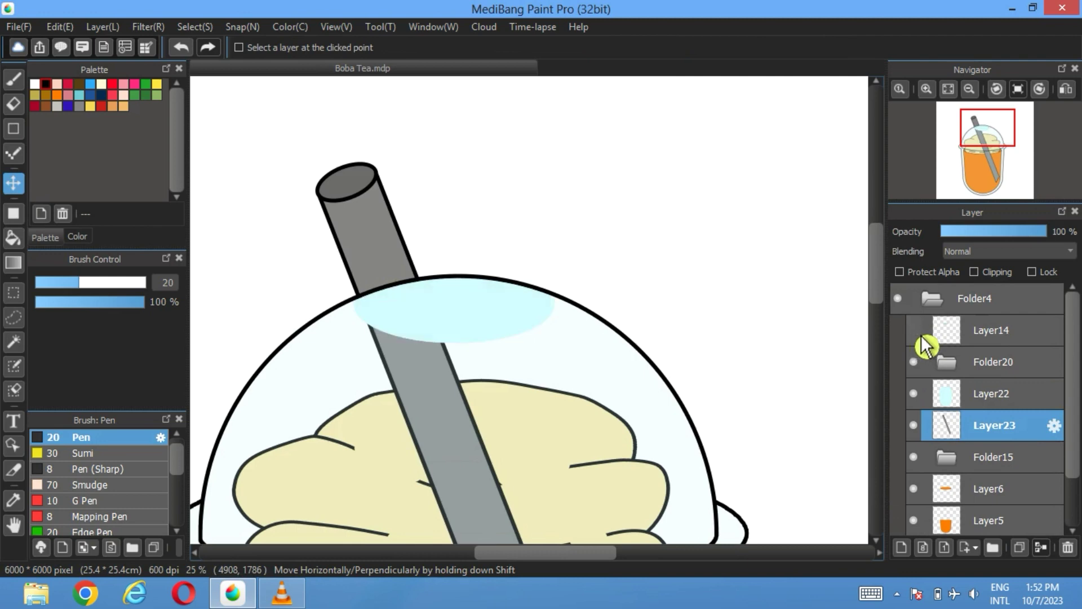
pyautogui.click(914, 395)
pyautogui.click(913, 401)
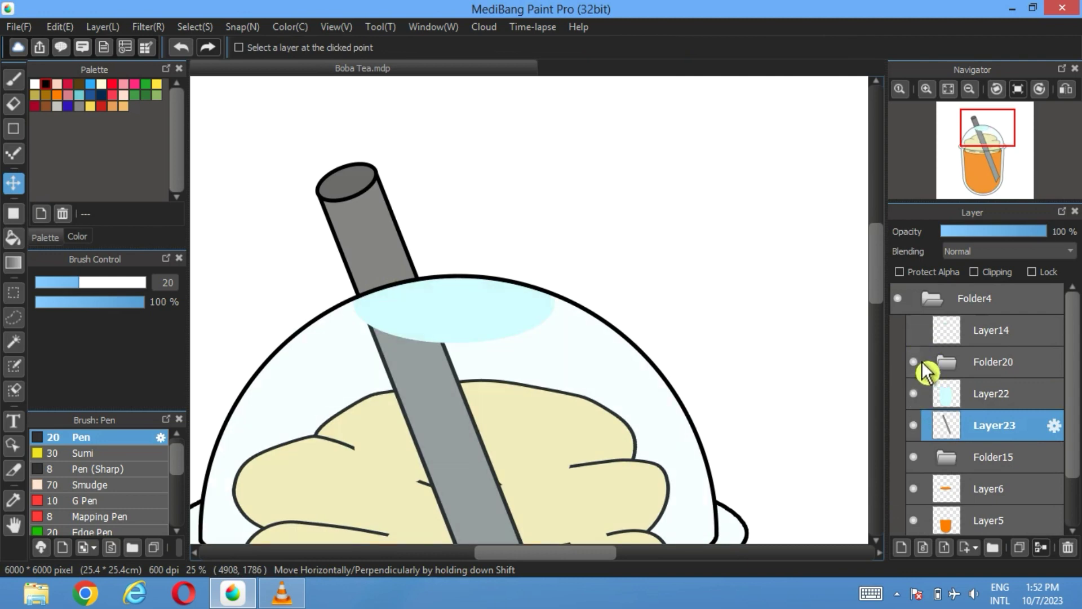
pyautogui.click(913, 362)
pyautogui.click(914, 362)
pyautogui.click(947, 363)
pyautogui.click(929, 394)
pyautogui.click(930, 394)
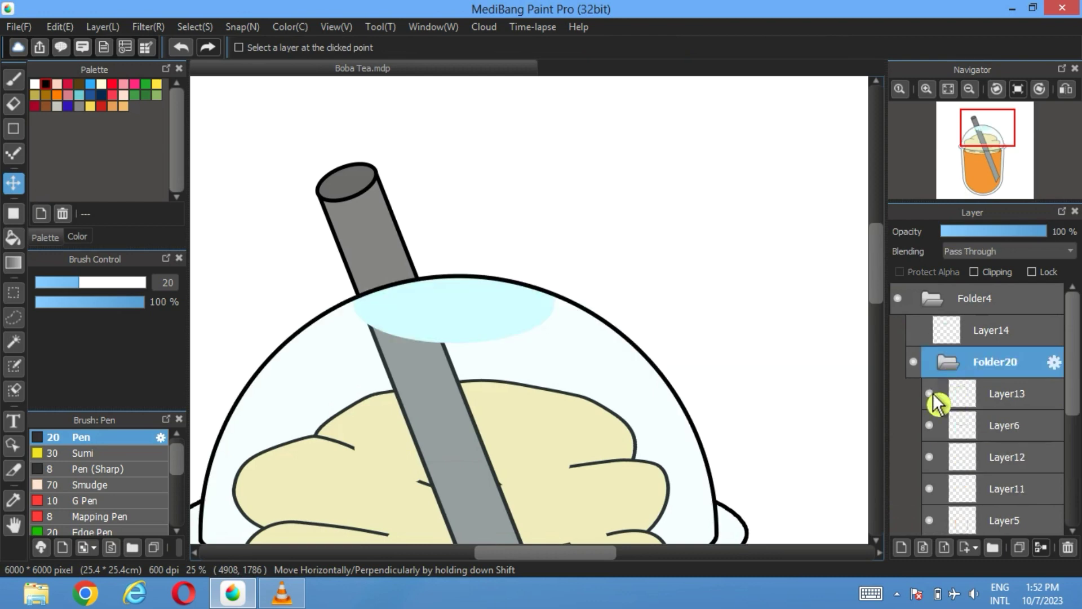
pyautogui.click(933, 395)
pyautogui.click(937, 395)
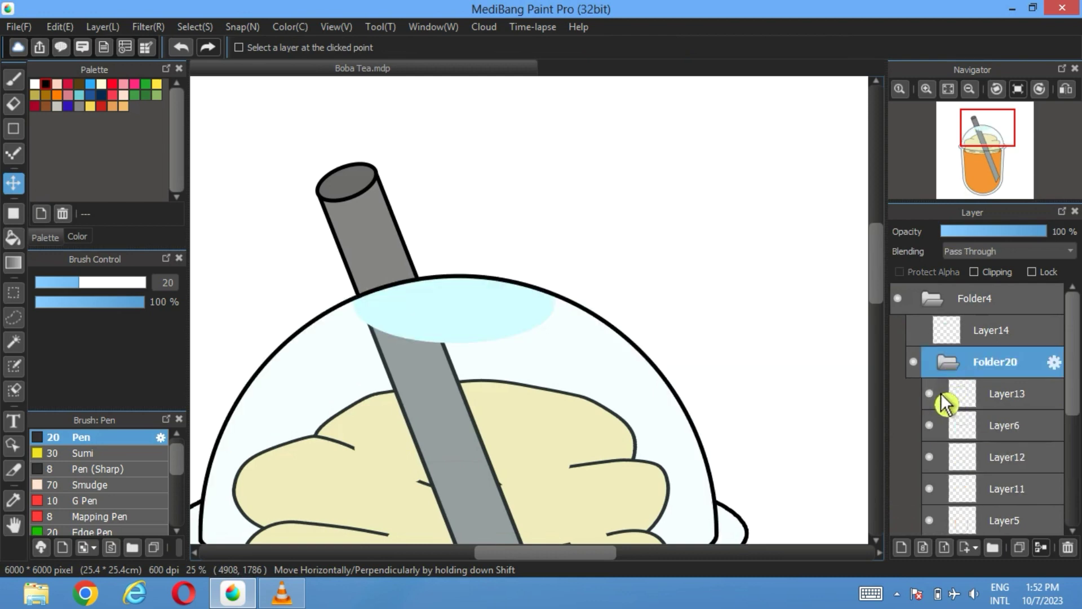
# - Hide Layer14 and Layer13 and select the exposed grey body of the upper straw with the Magic Wand
pyautogui.click(921, 332)
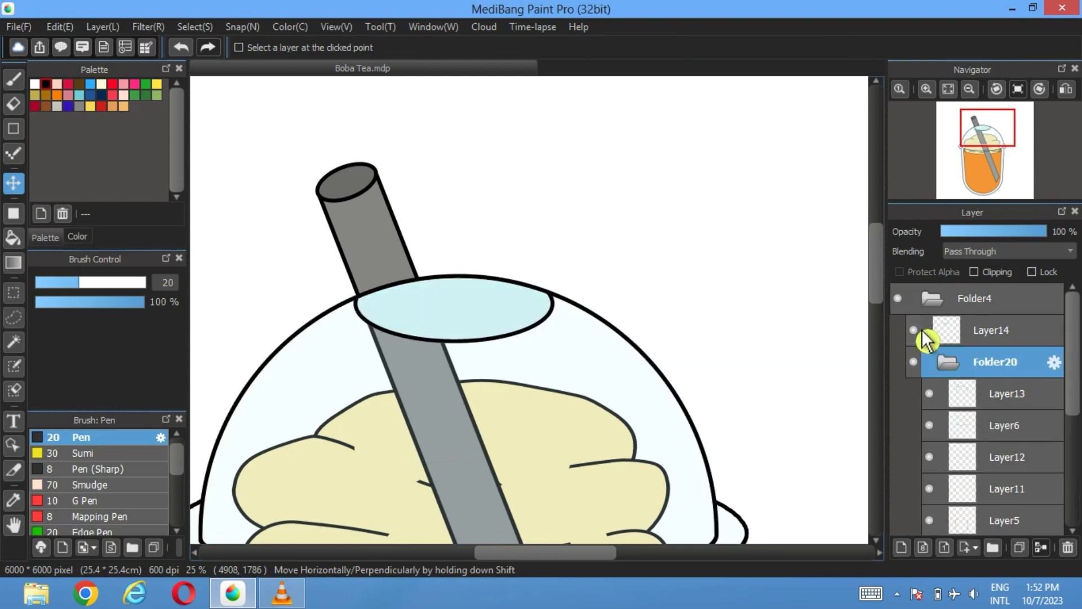
pyautogui.click(914, 330)
pyautogui.click(930, 393)
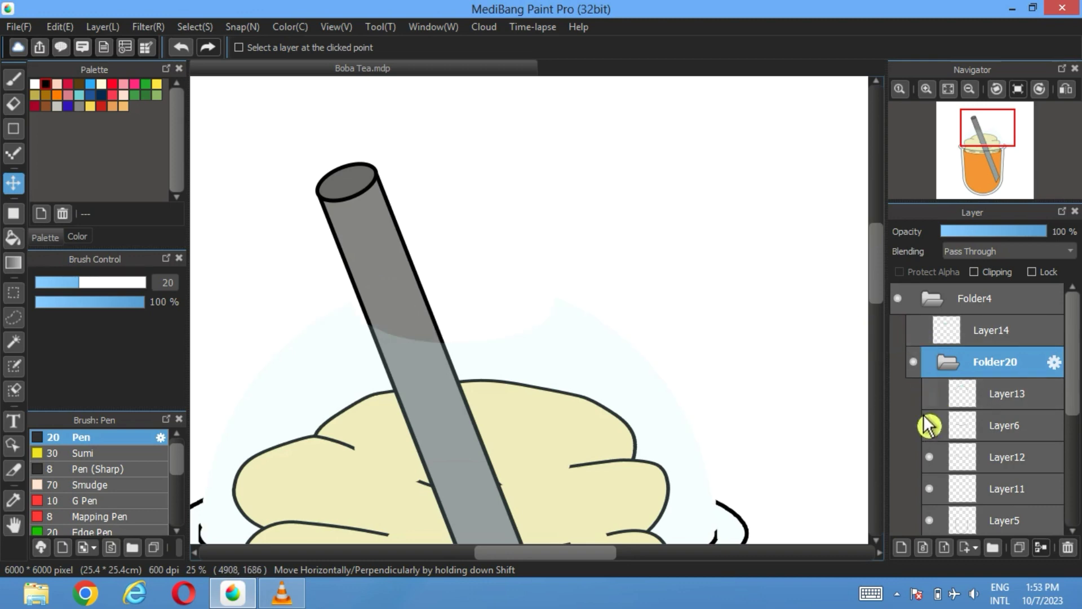
pyautogui.click(14, 344)
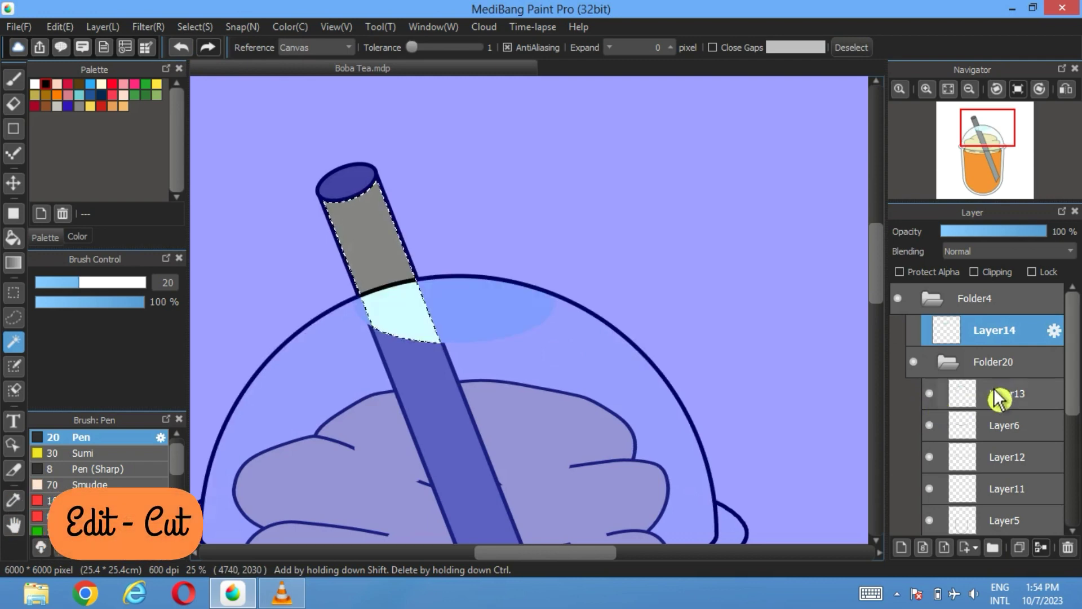
# - Cut the dome outline and tint inside the straw selection from Layer13, with Layer14 shown again
pyautogui.click(998, 395)
pyautogui.click(60, 27)
pyautogui.click(86, 67)
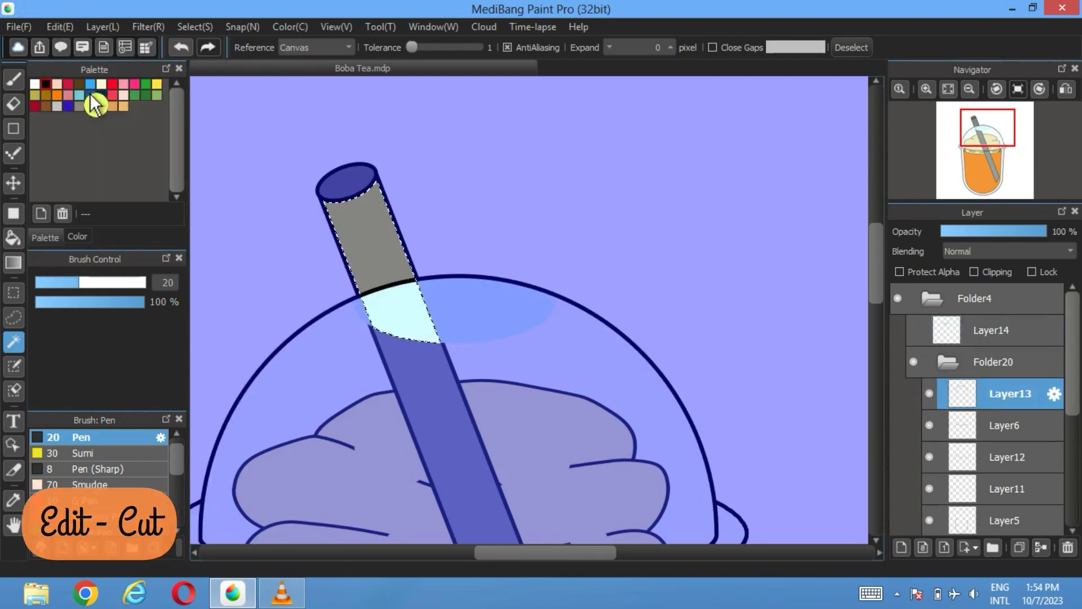
pyautogui.click(919, 332)
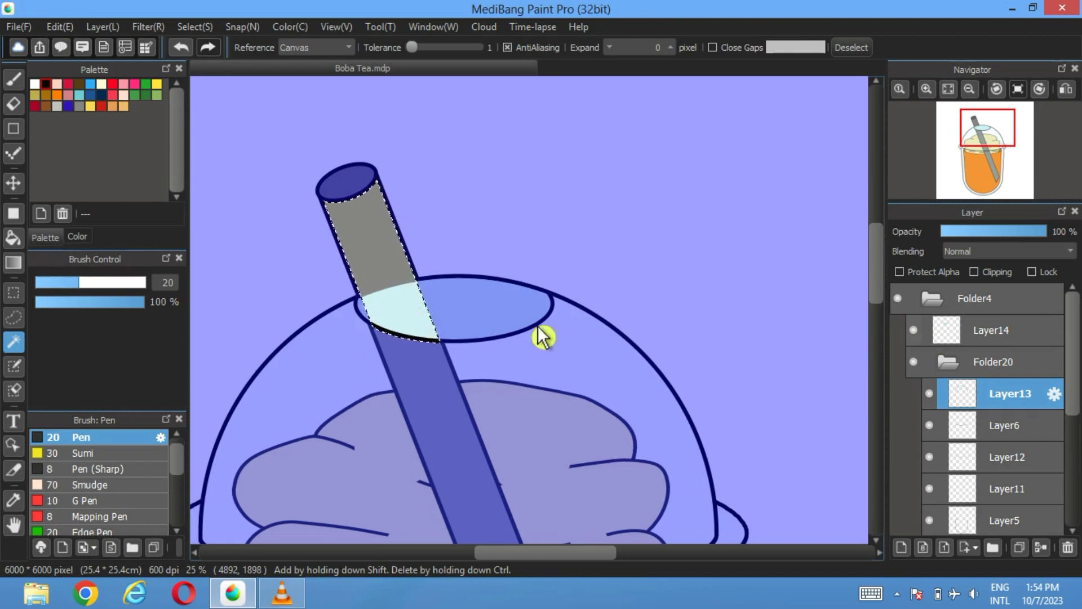
# - Activate Layer14, try selecting the lid opening with the Magic Wand, and undo back to the upper straw selection
pyautogui.click(851, 48)
pyautogui.click(982, 335)
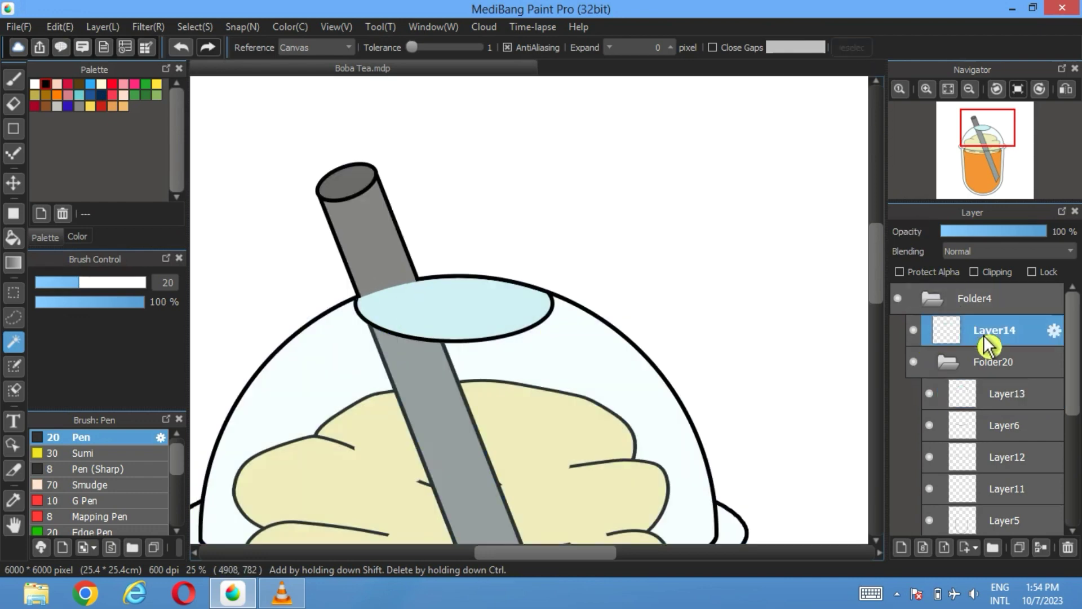
pyautogui.click(417, 322)
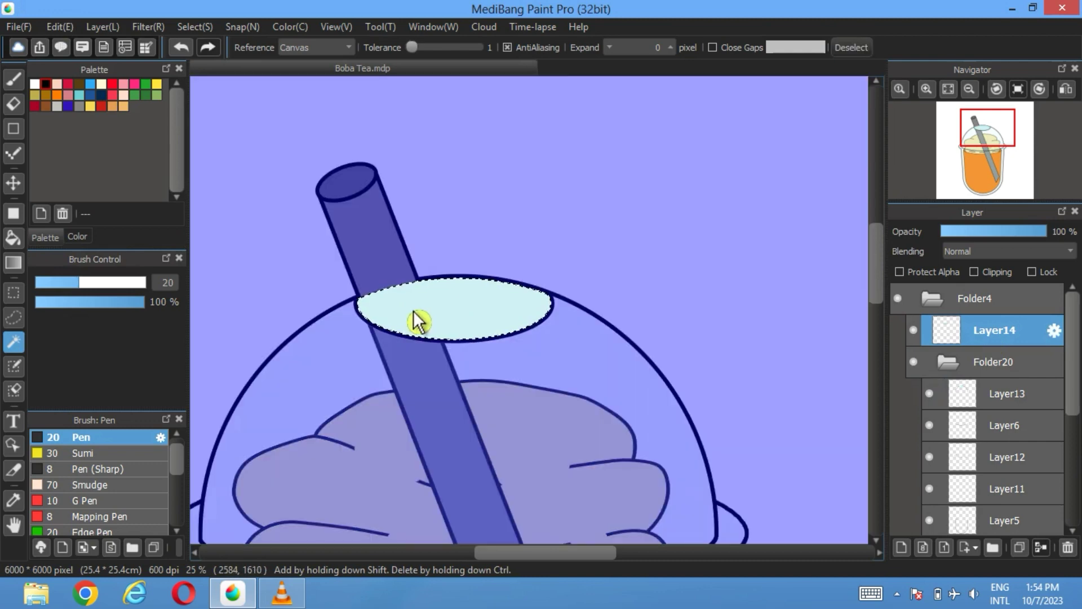
pyautogui.click(183, 50)
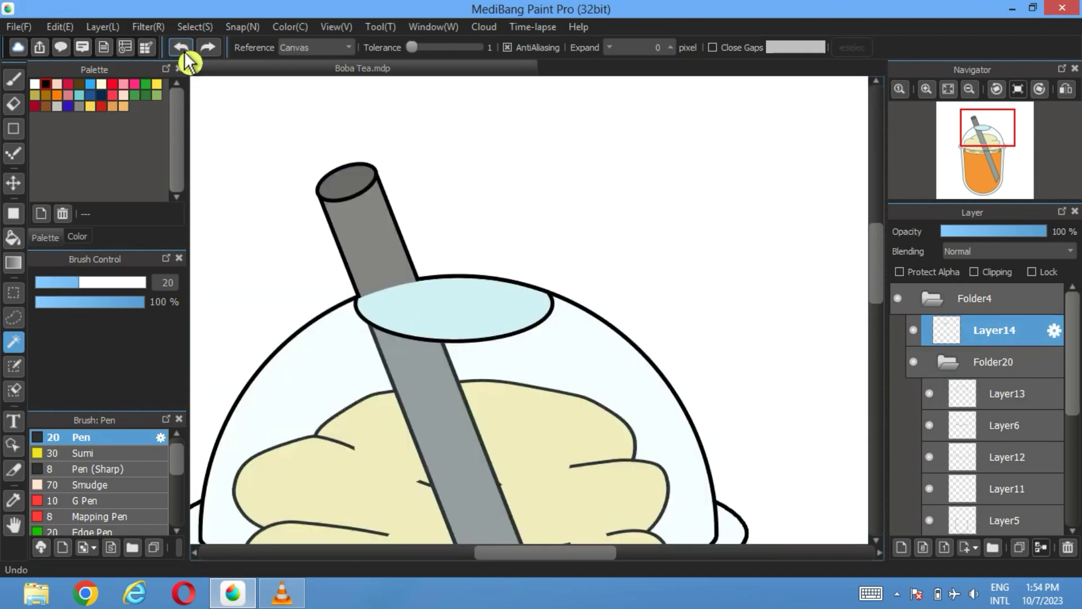
pyautogui.click(184, 50)
# - Erase Layer14's pale blue lid fill inside the straw selection, undoing strokes that cut into the black rim
pyautogui.scroll(5, 412, 365)
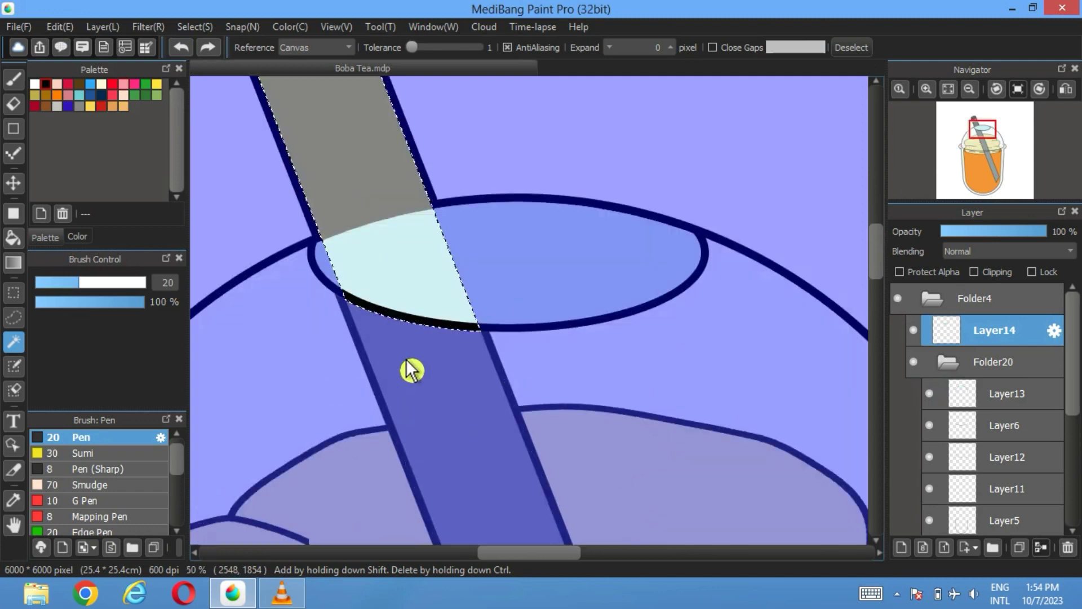
pyautogui.scroll(-2, 416, 350)
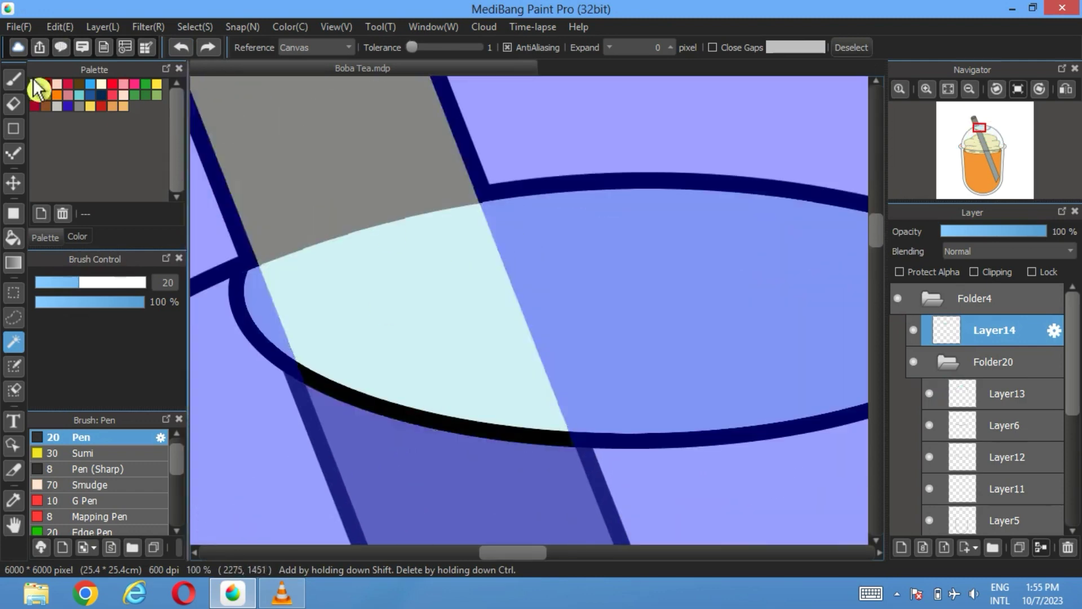
pyautogui.click(14, 104)
pyautogui.moveTo(272, 292)
pyautogui.mouseDown()
pyautogui.moveTo(479, 217)
pyautogui.moveTo(312, 292)
pyautogui.mouseUp()
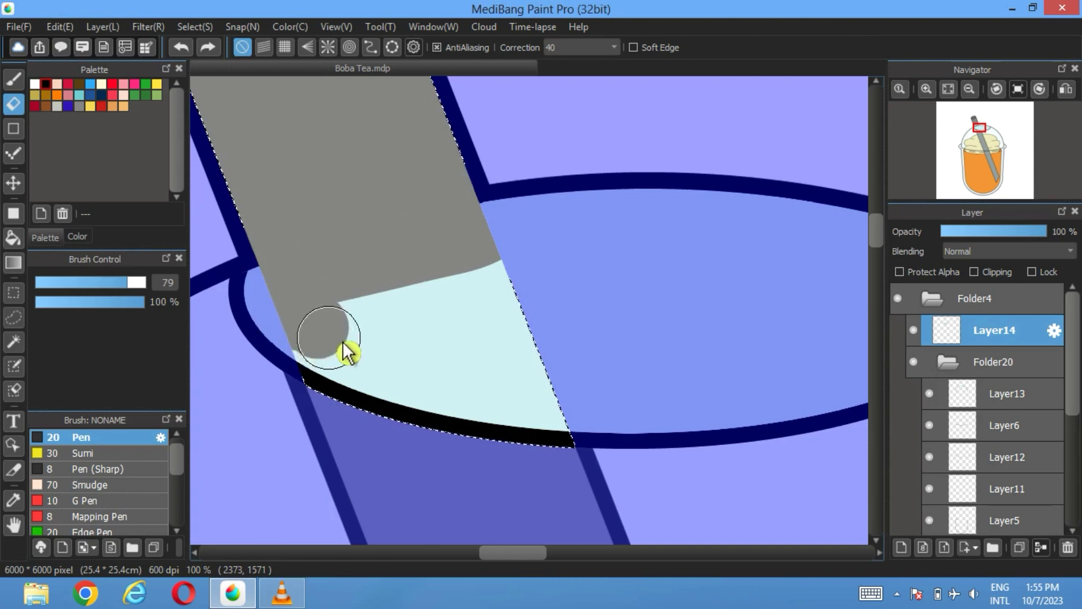
pyautogui.moveTo(341, 341)
pyautogui.mouseDown()
pyautogui.moveTo(381, 342)
pyautogui.moveTo(487, 285)
pyautogui.moveTo(396, 291)
pyautogui.moveTo(419, 312)
pyautogui.moveTo(463, 308)
pyautogui.moveTo(563, 379)
pyautogui.mouseUp()
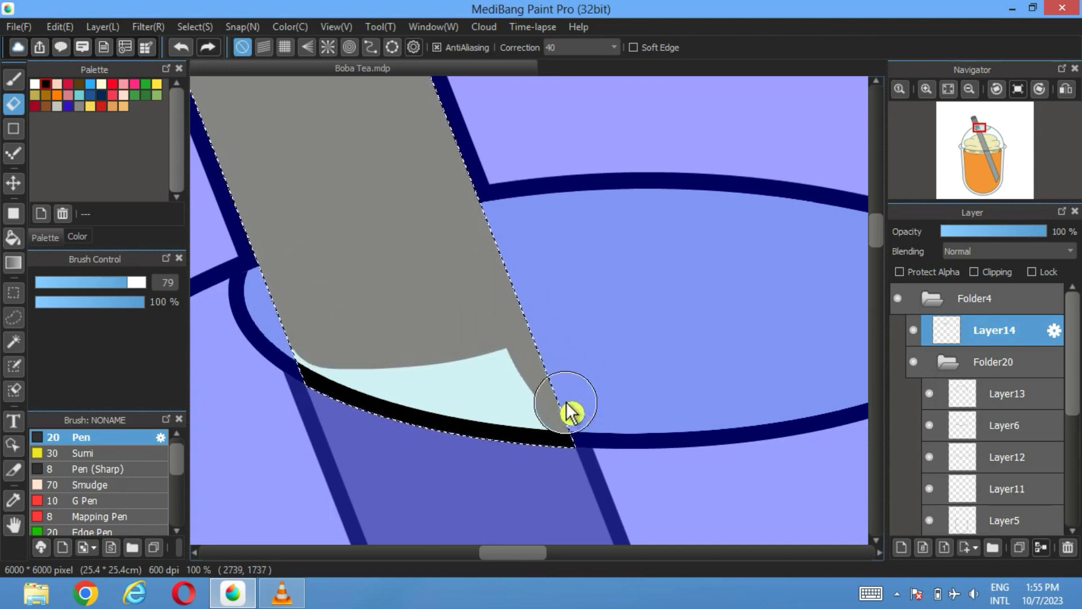
pyautogui.click(181, 46)
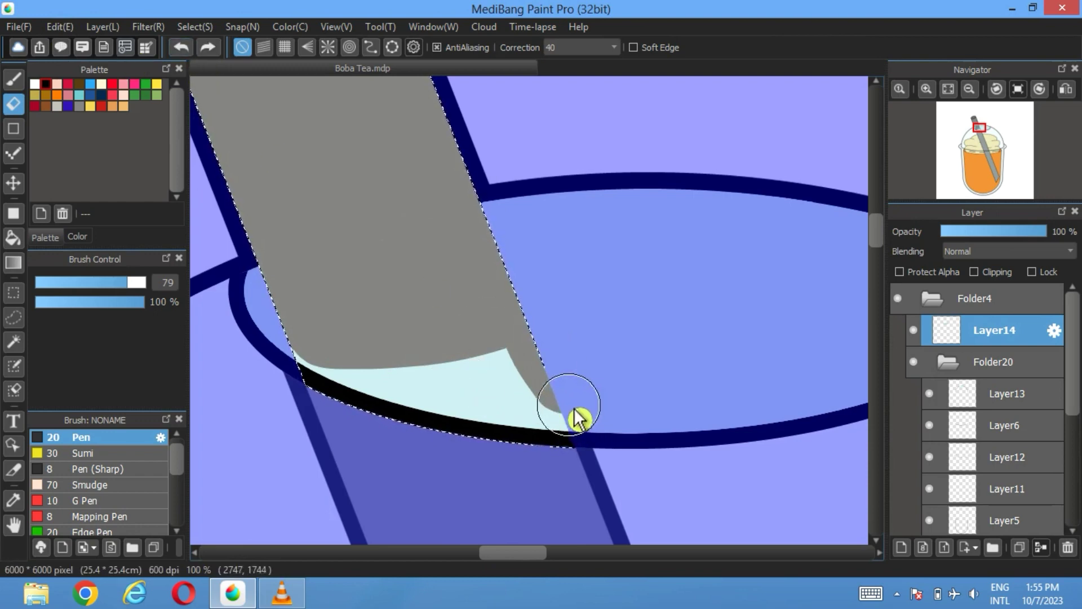
pyautogui.moveTo(496, 410); pyautogui.dragTo(341, 364)
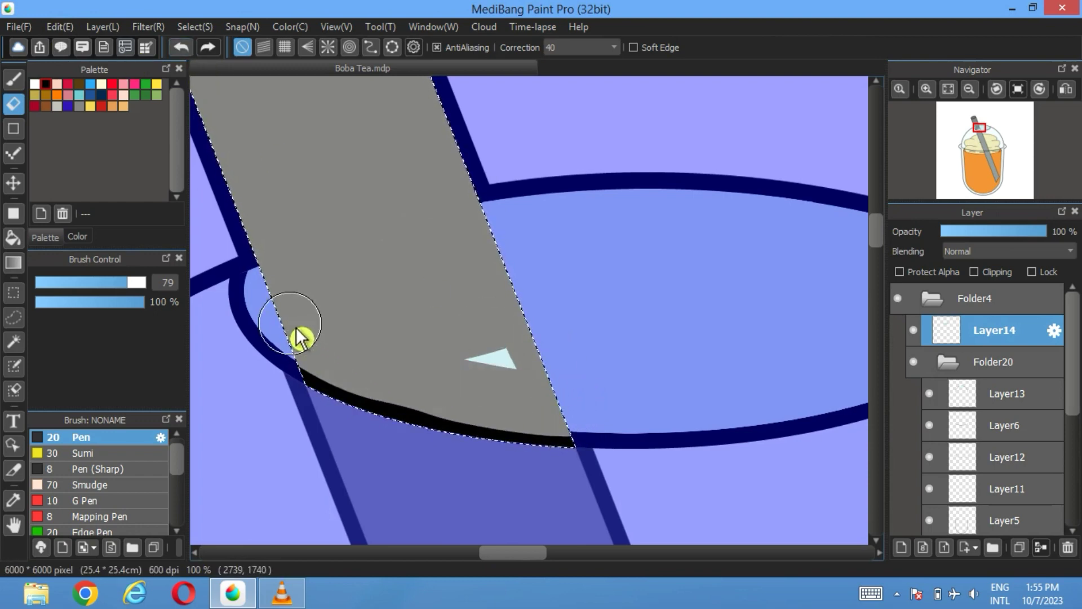
pyautogui.click(182, 47)
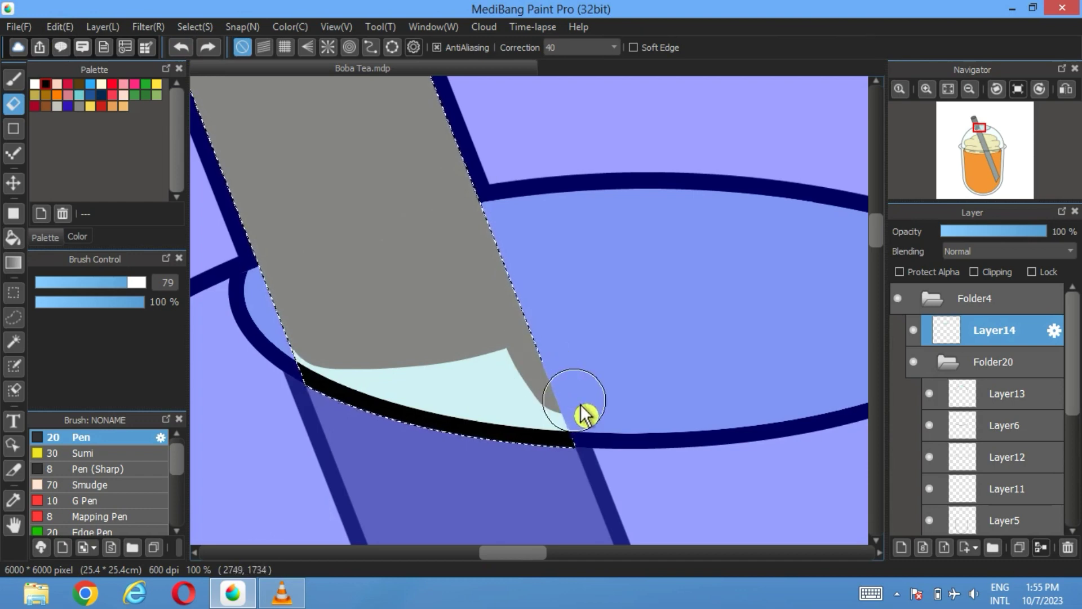
pyautogui.moveTo(309, 333); pyautogui.dragTo(316, 345)
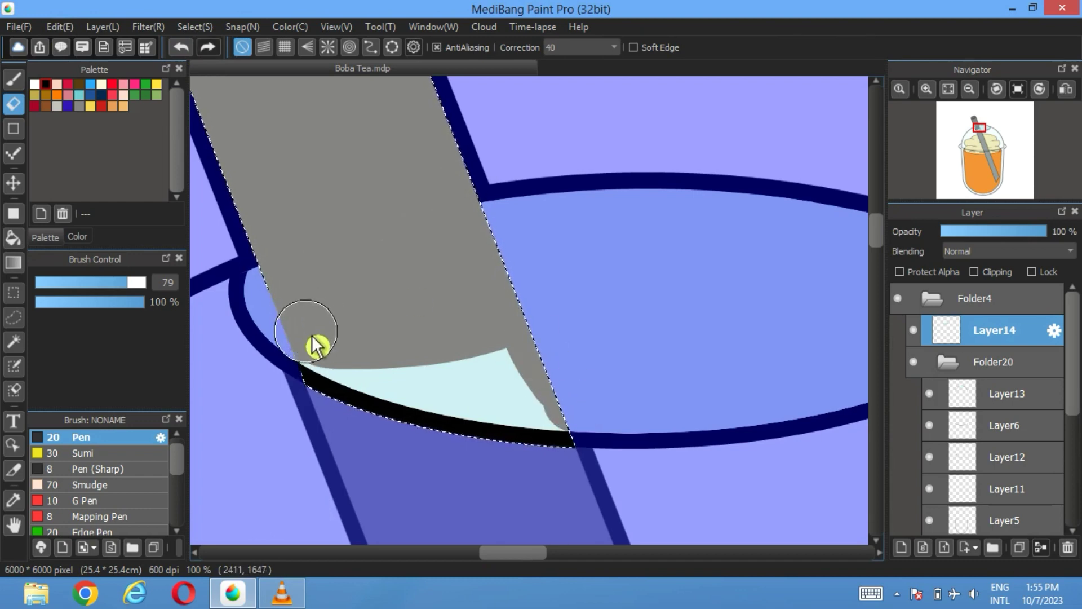
# - Select the leftover pale blue wedge above the black rim with the Magic Wand and cut it from Layer14
pyautogui.click(13, 341)
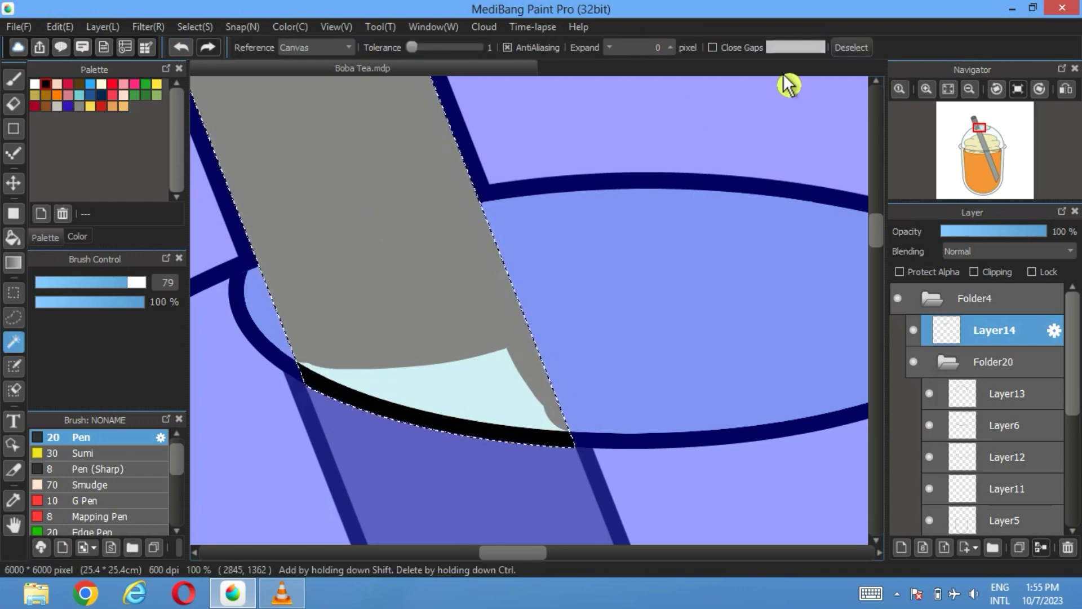
pyautogui.click(471, 382)
pyautogui.click(60, 29)
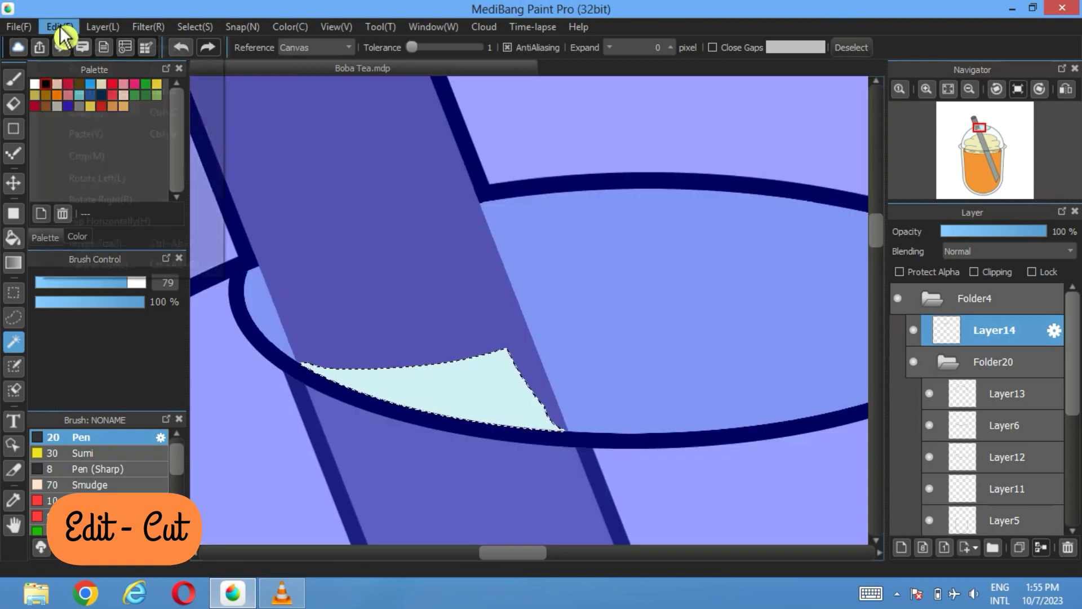
pyautogui.click(95, 90)
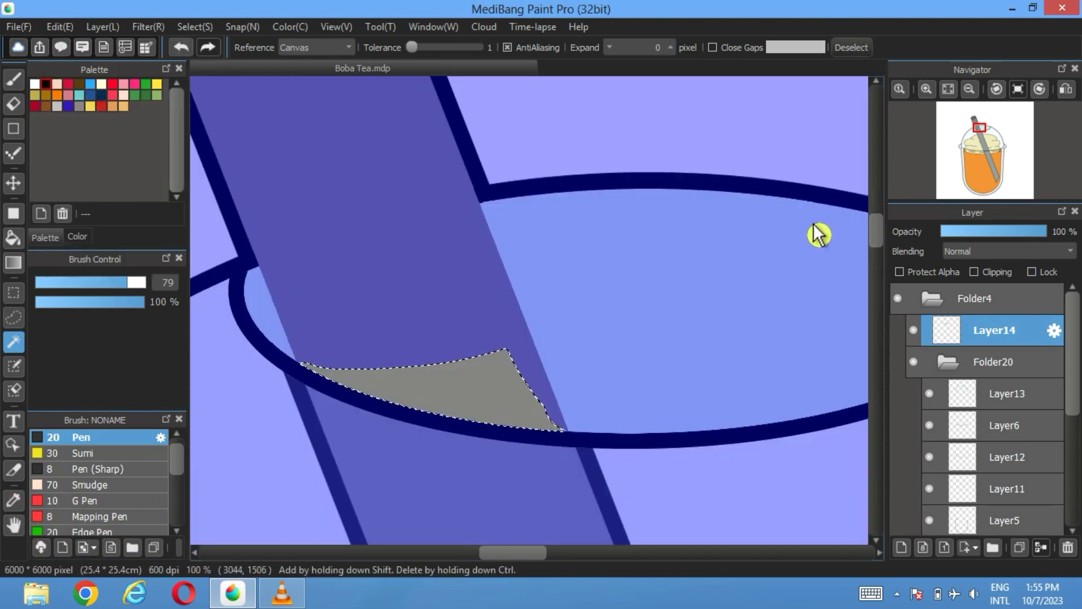
# - Hide Layer14 and Layer13, select the straw's black outlines with the Magic Wand, and show Layer13 again
pyautogui.click(913, 331)
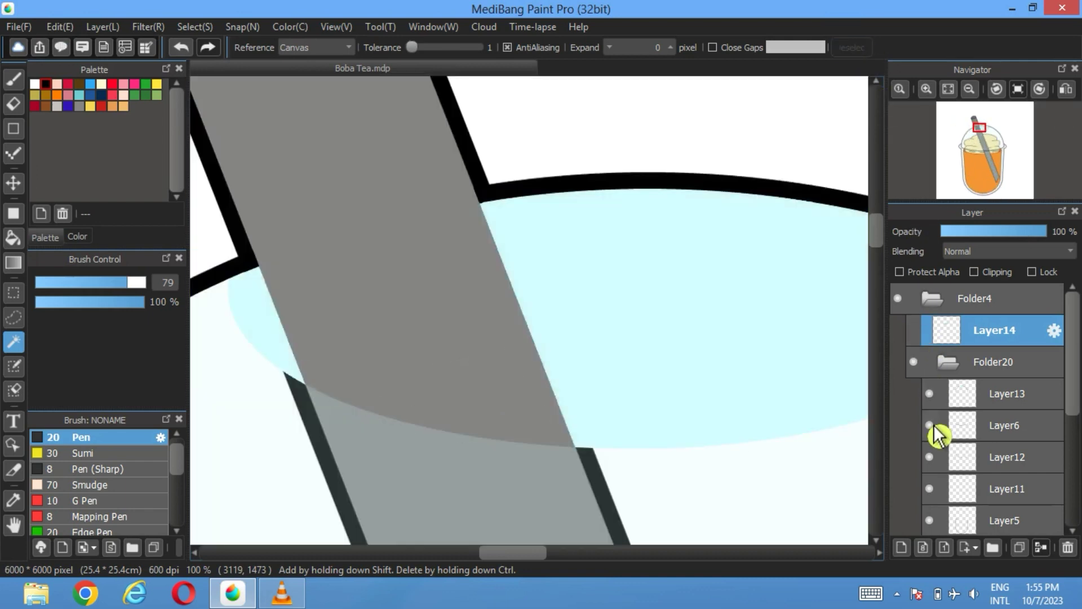
pyautogui.click(929, 394)
pyautogui.click(930, 394)
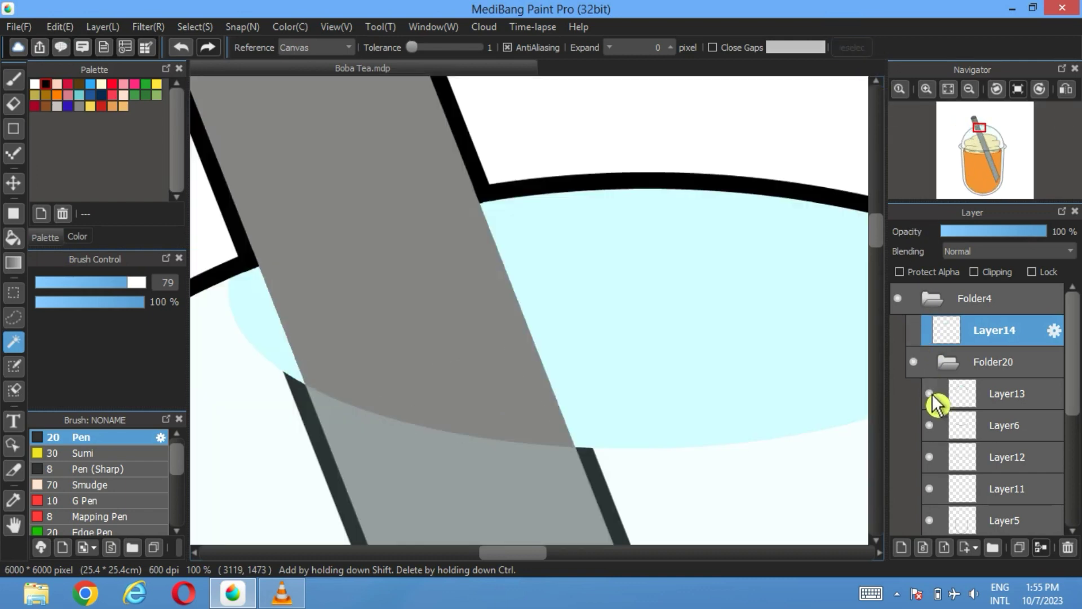
pyautogui.click(930, 394)
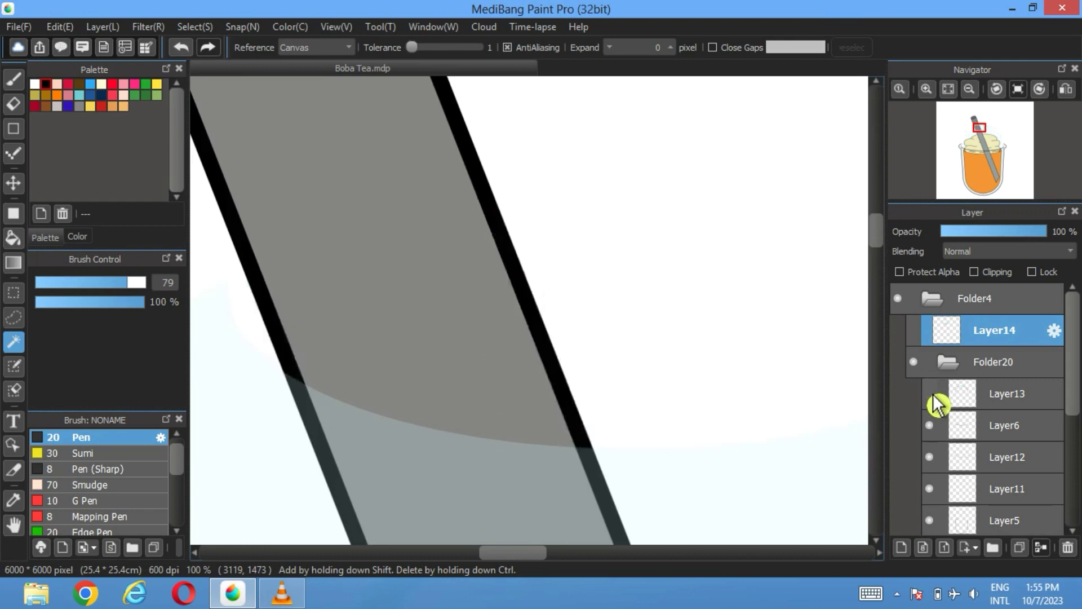
pyautogui.click(930, 394)
pyautogui.click(929, 394)
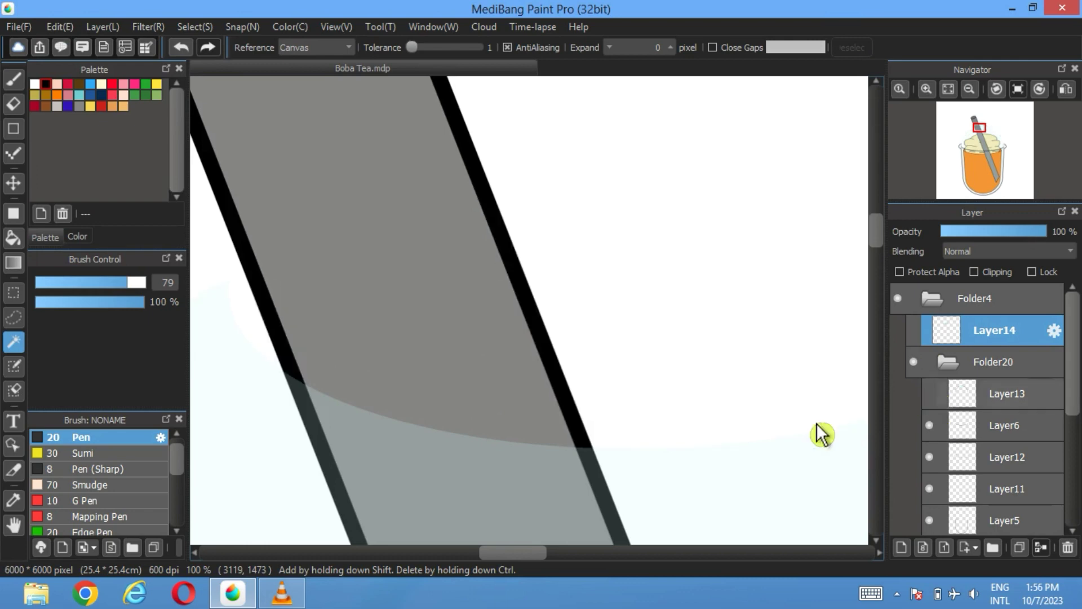
pyautogui.click(282, 335)
pyautogui.click(930, 395)
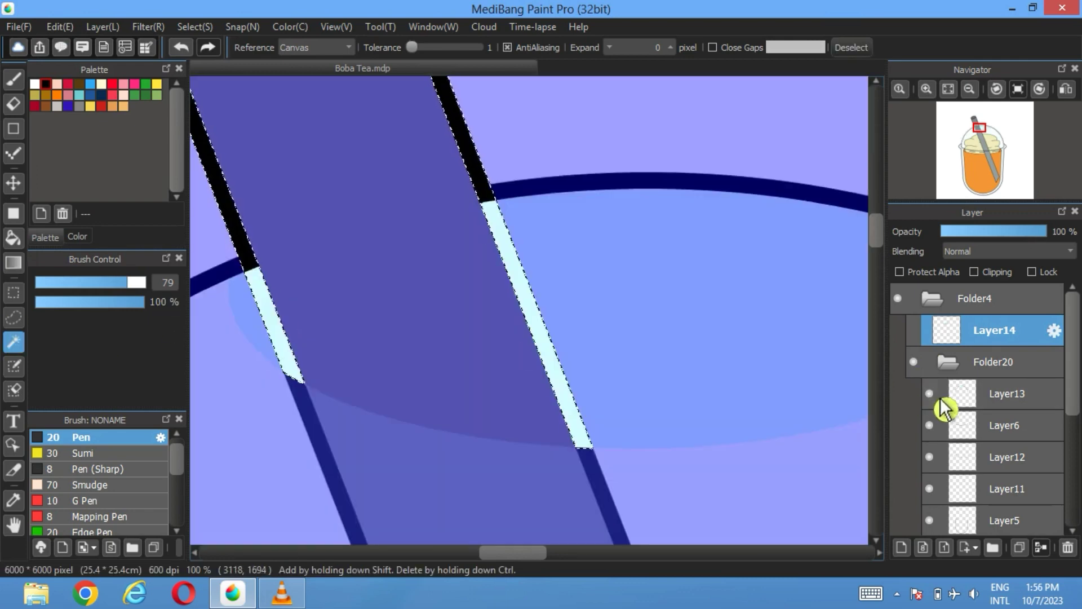
# - Activate Layer13 and erase its pale blue tint covering the straw outlines inside the selection
pyautogui.click(1009, 402)
pyautogui.click(929, 394)
pyautogui.click(929, 394)
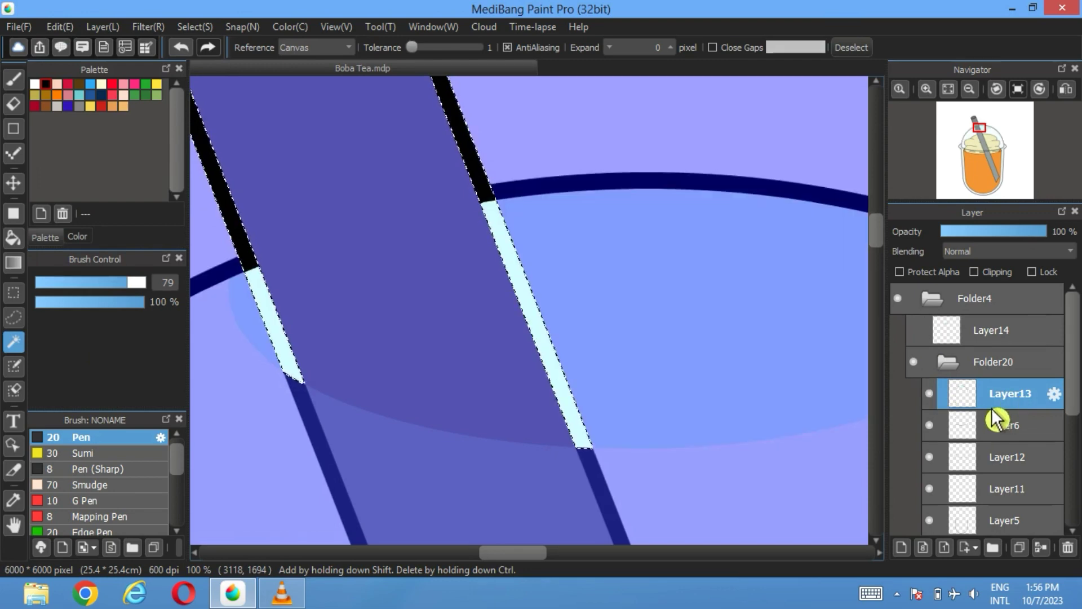
pyautogui.click(14, 104)
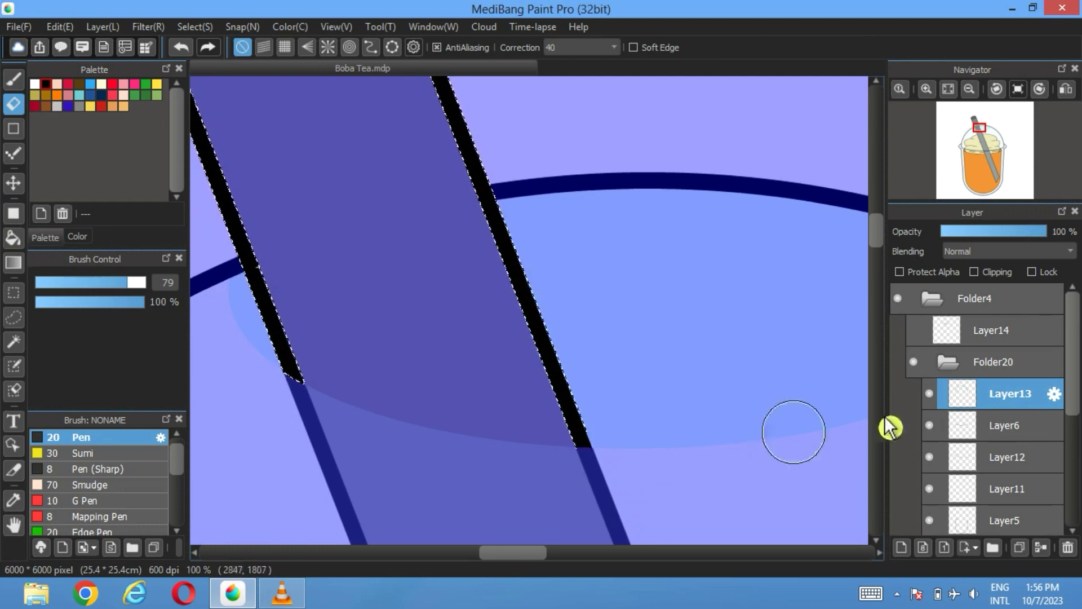
# - Show and activate Layer14, erase its lid fill over the selected straw outlines, and clear the selection
pyautogui.click(914, 330)
pyautogui.click(953, 338)
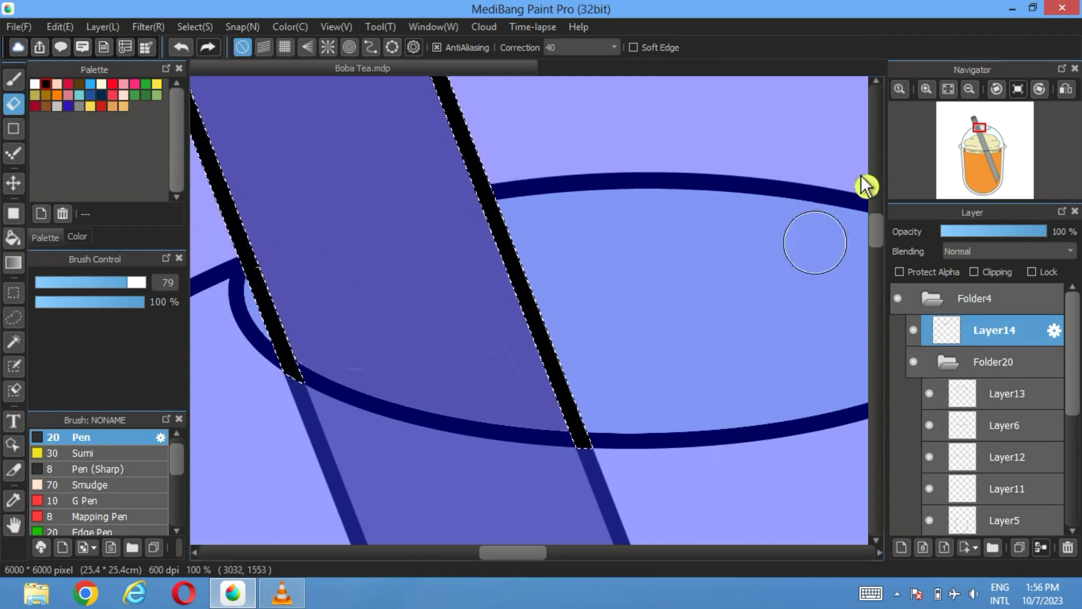
pyautogui.click(14, 341)
pyautogui.click(852, 47)
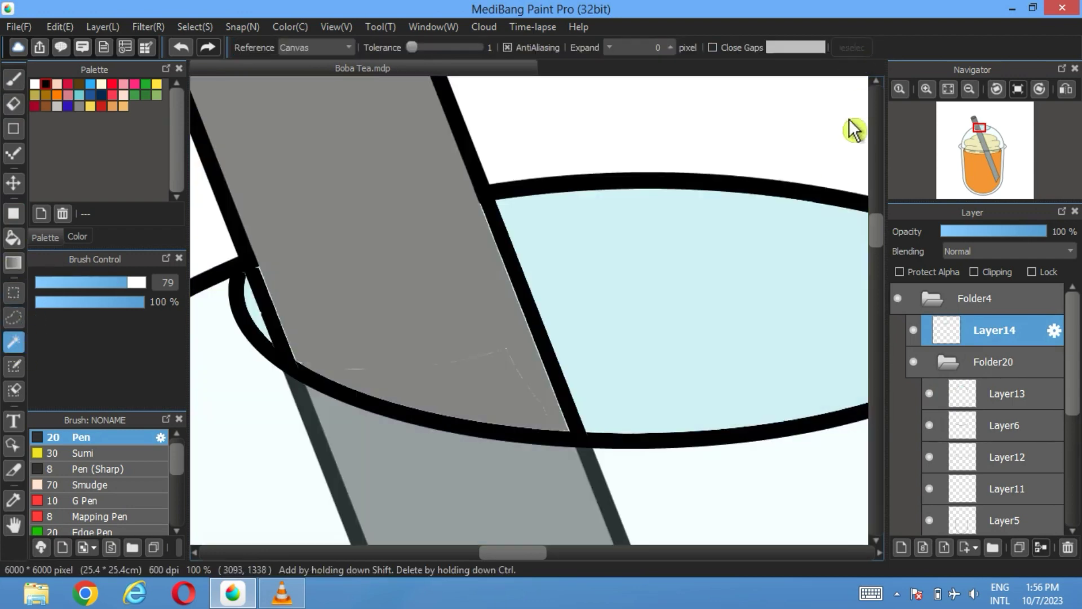
pyautogui.click(949, 89)
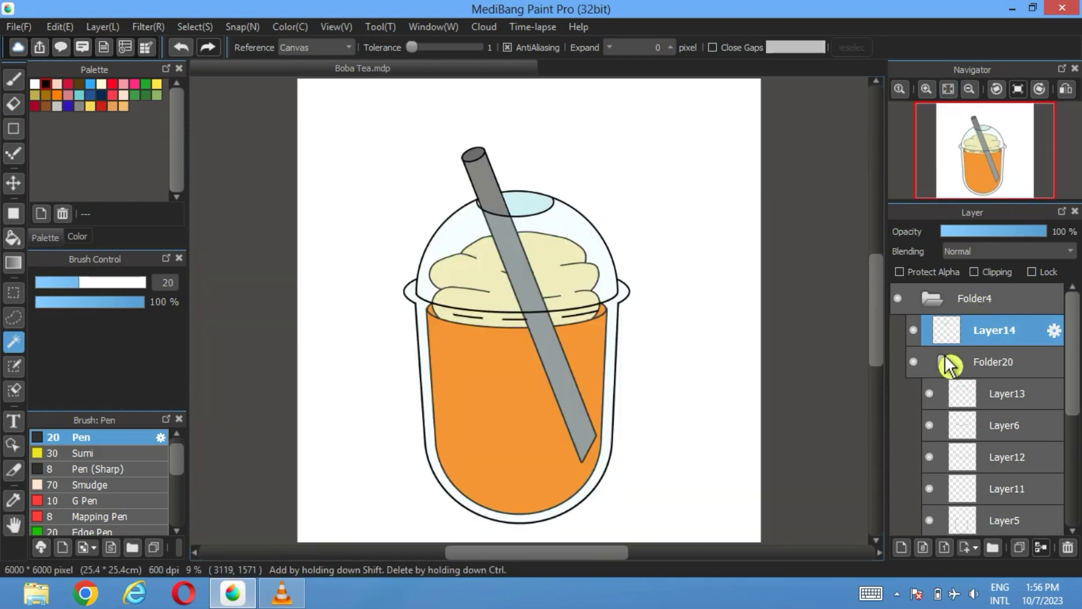
# - Collapse Folder20 and create a new folder above Layer6 with a new layer inside it
pyautogui.click(960, 365)
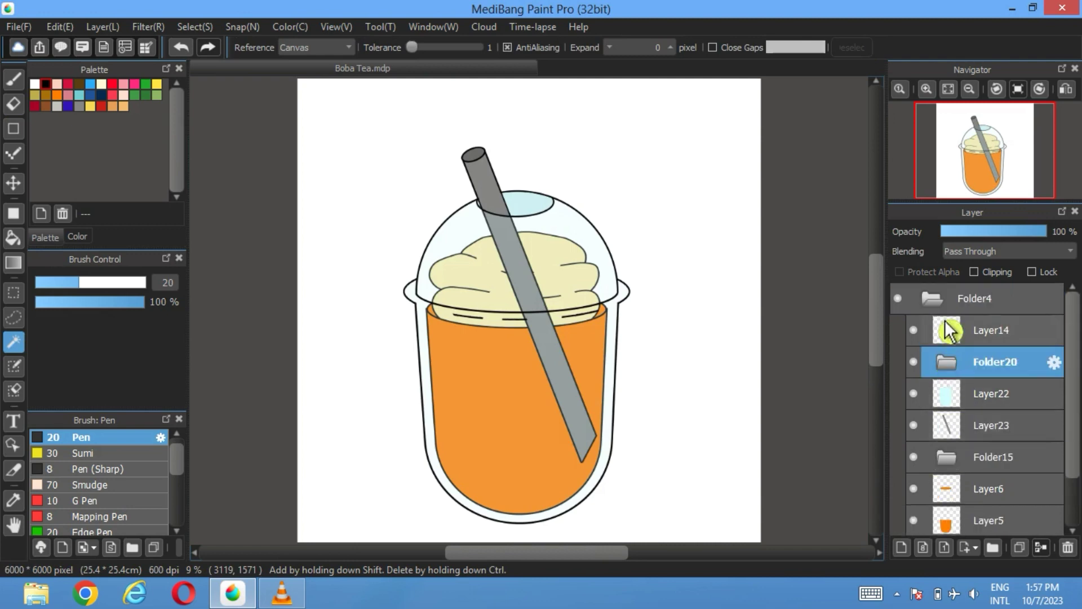
pyautogui.click(997, 493)
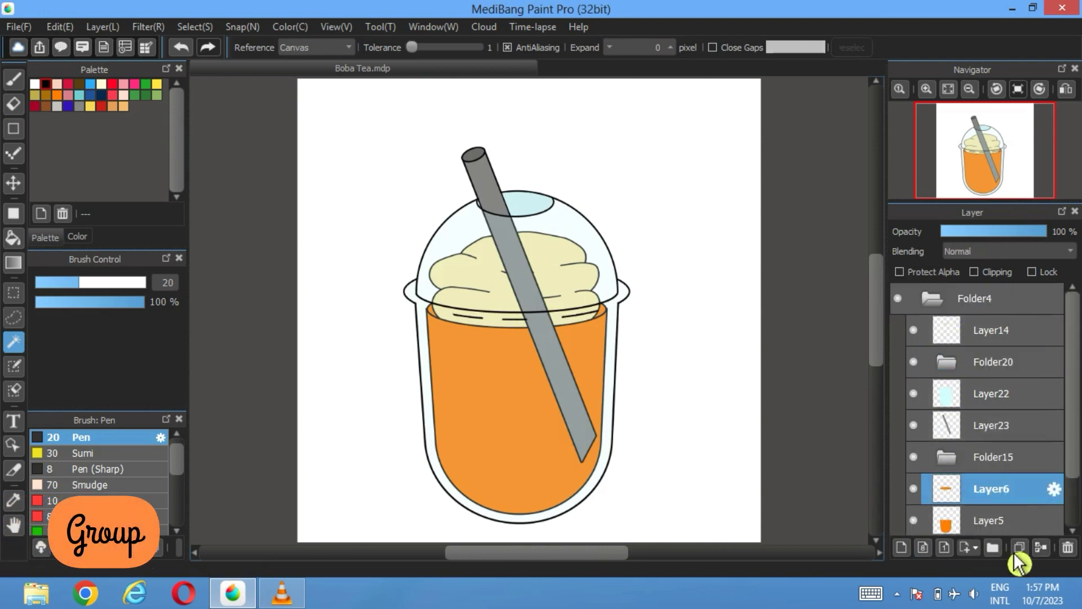
pyautogui.click(992, 548)
pyautogui.click(901, 547)
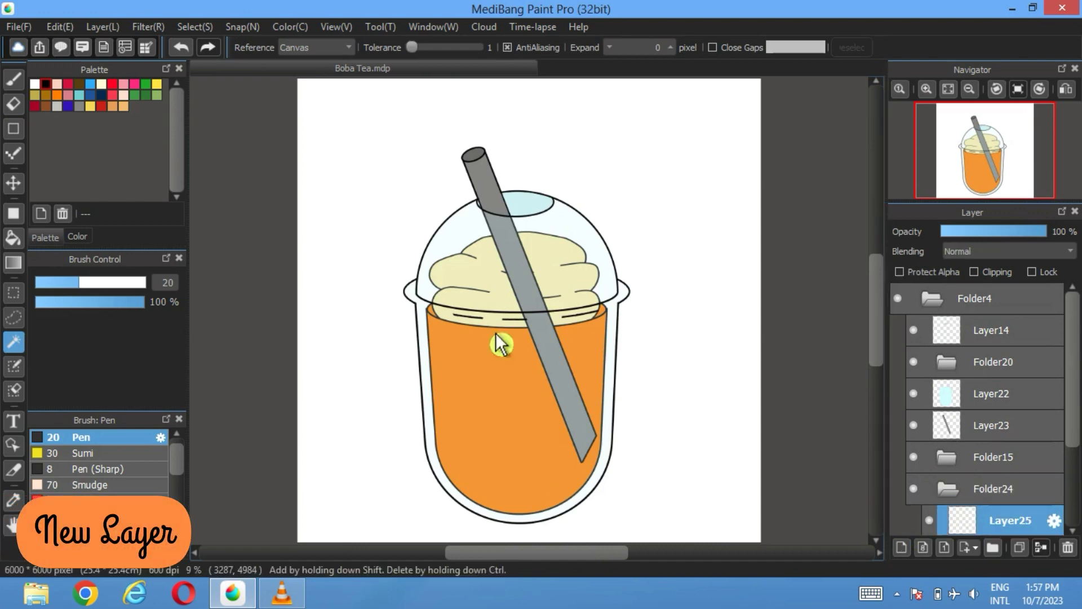
# - Draw a small black circle outline with constrained proportions near the bottom of the orange drink, beside the straw tip
pyautogui.click(22, 128)
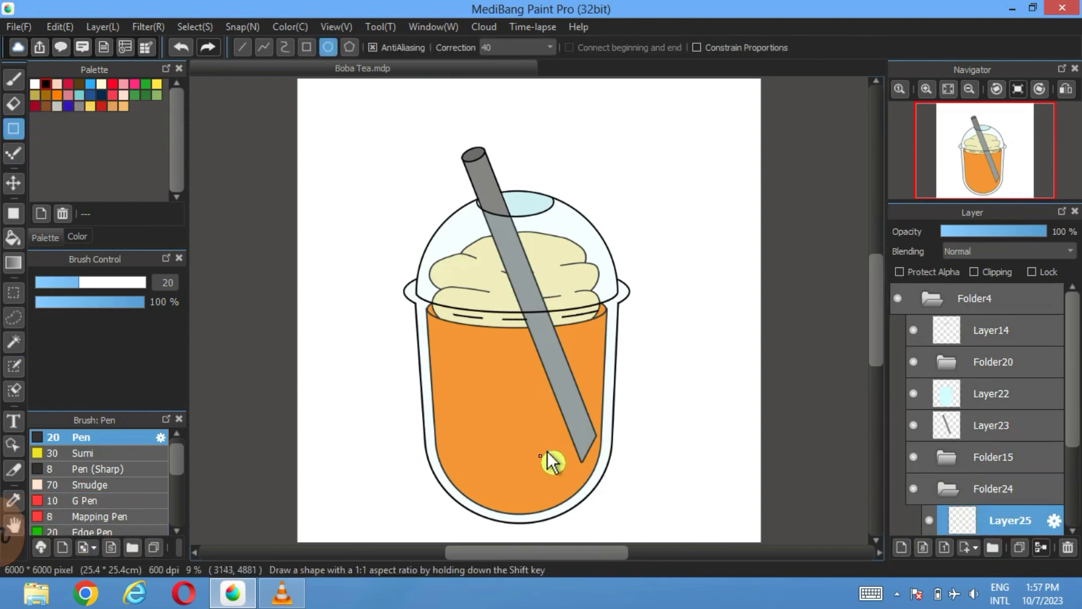
pyautogui.scroll(5, 496, 434)
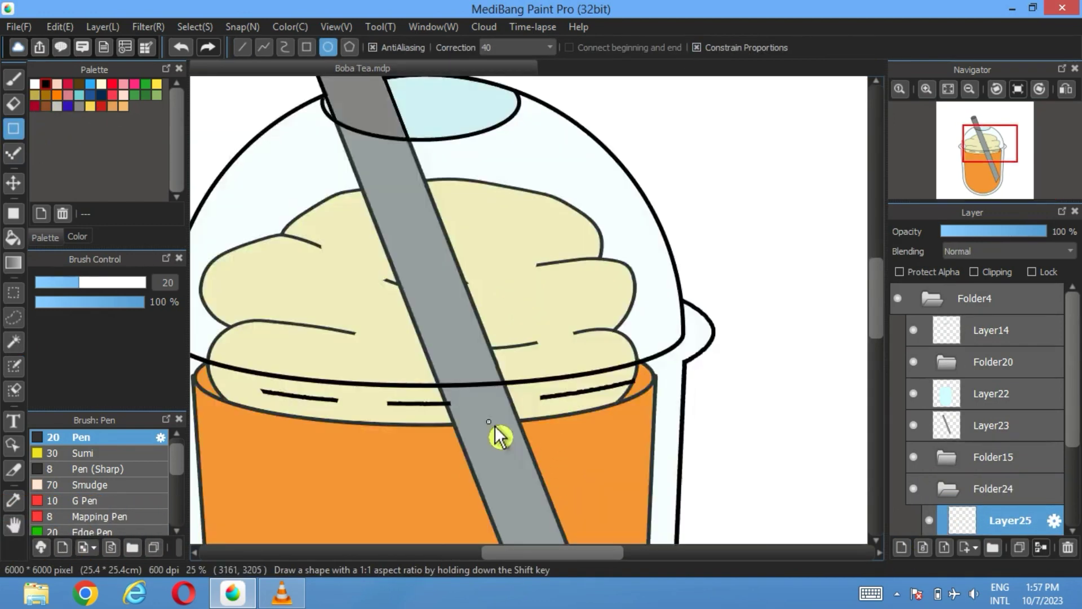
pyautogui.scroll(-2, 400, 73)
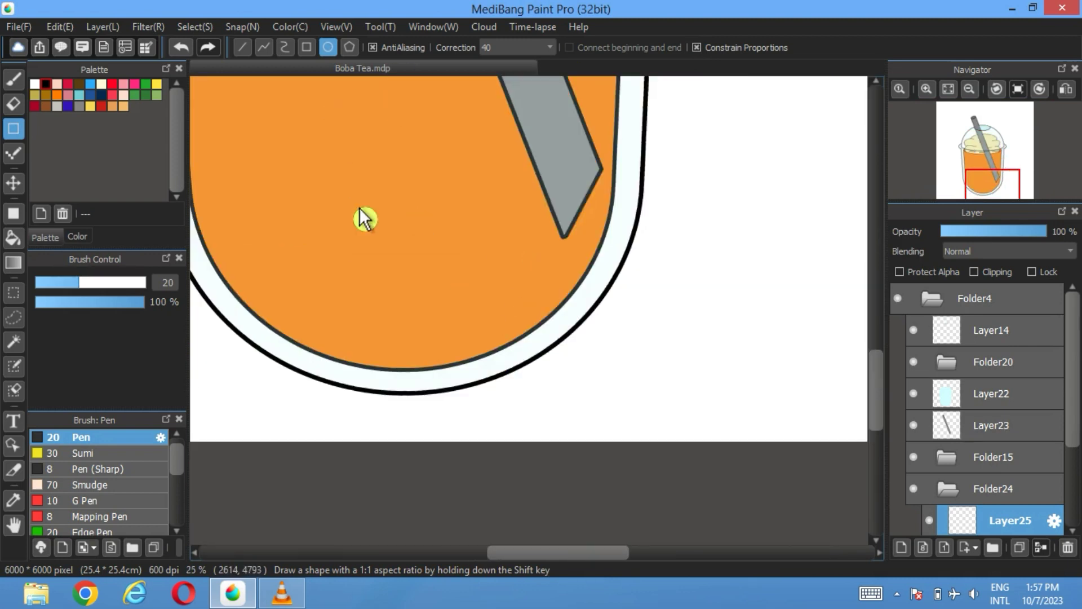
pyautogui.moveTo(451, 264); pyautogui.dragTo(428, 278)
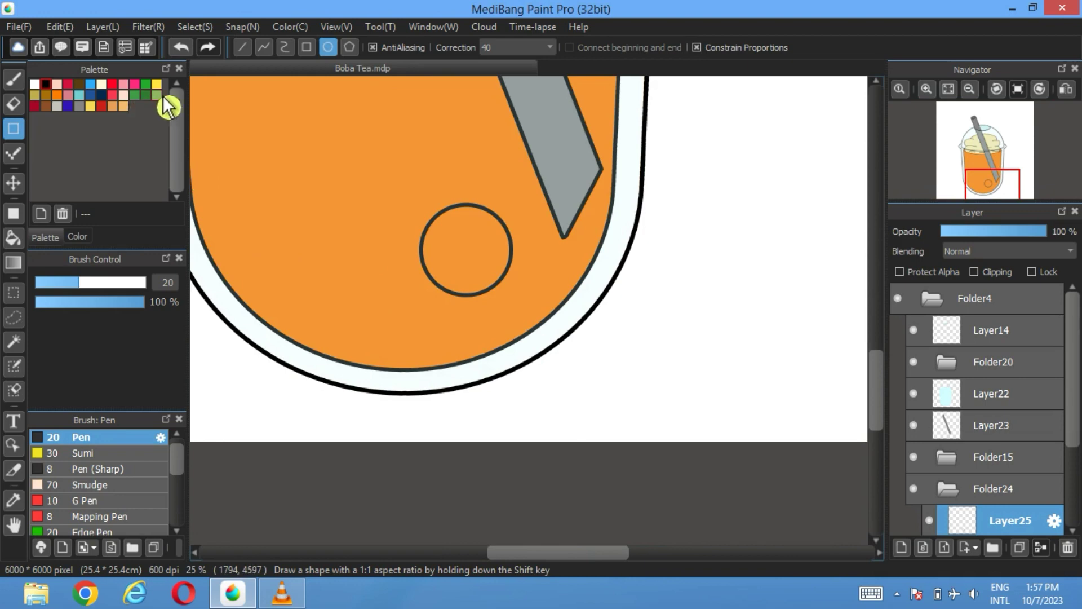
# - Fill the circle with green using the Bucket, replacing the first shade with a brighter green
pyautogui.click(13, 237)
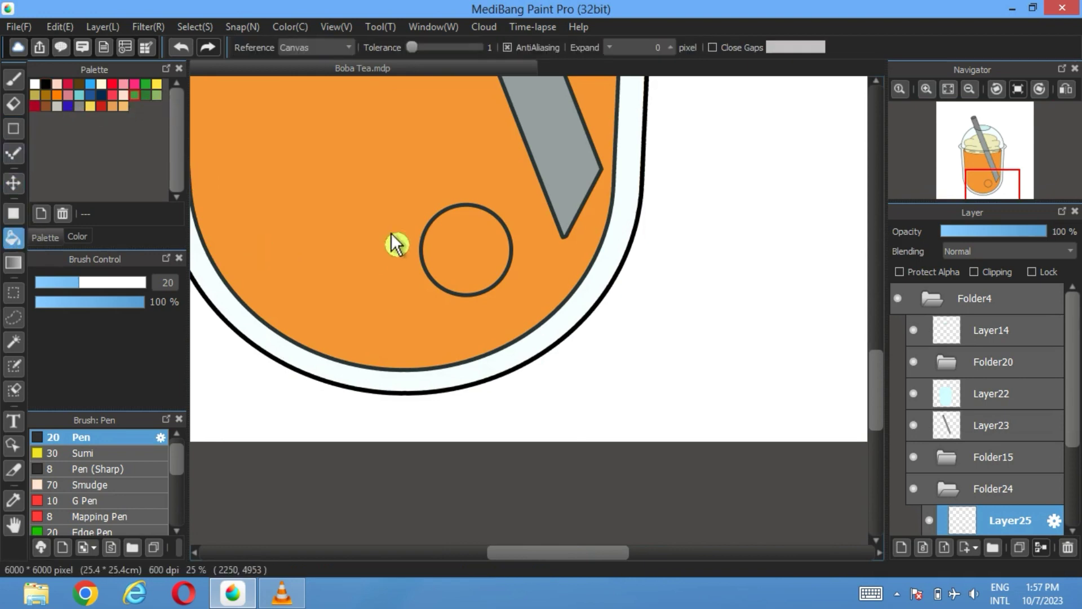
pyautogui.click(486, 264)
pyautogui.click(148, 84)
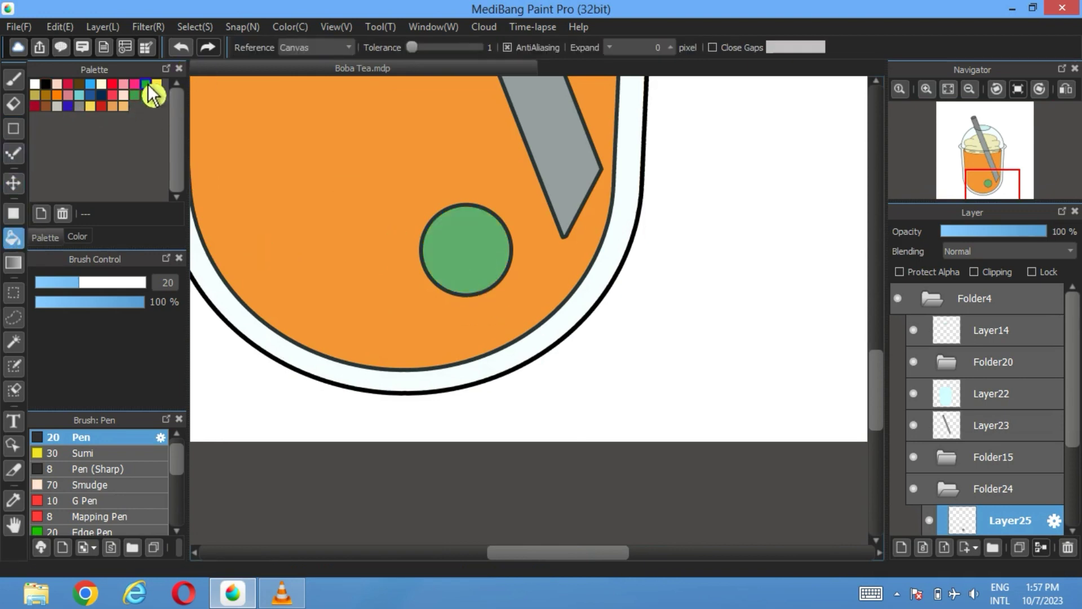
pyautogui.click(494, 256)
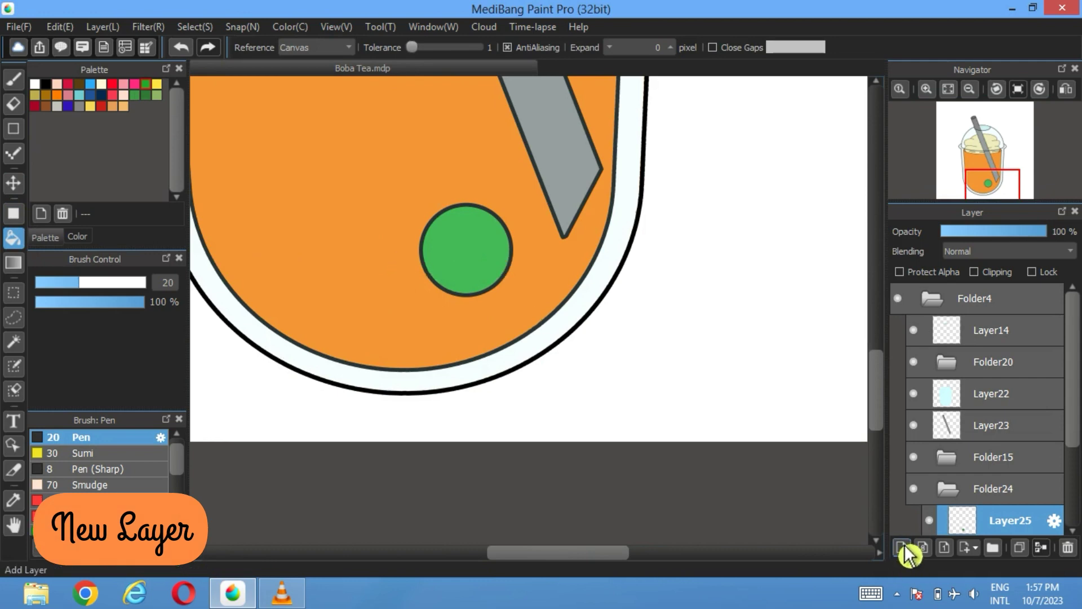
# - Draw a smaller black circle over the green ball's right half on a new layer, duplicate it, and move the copy left to overlap
pyautogui.click(145, 93)
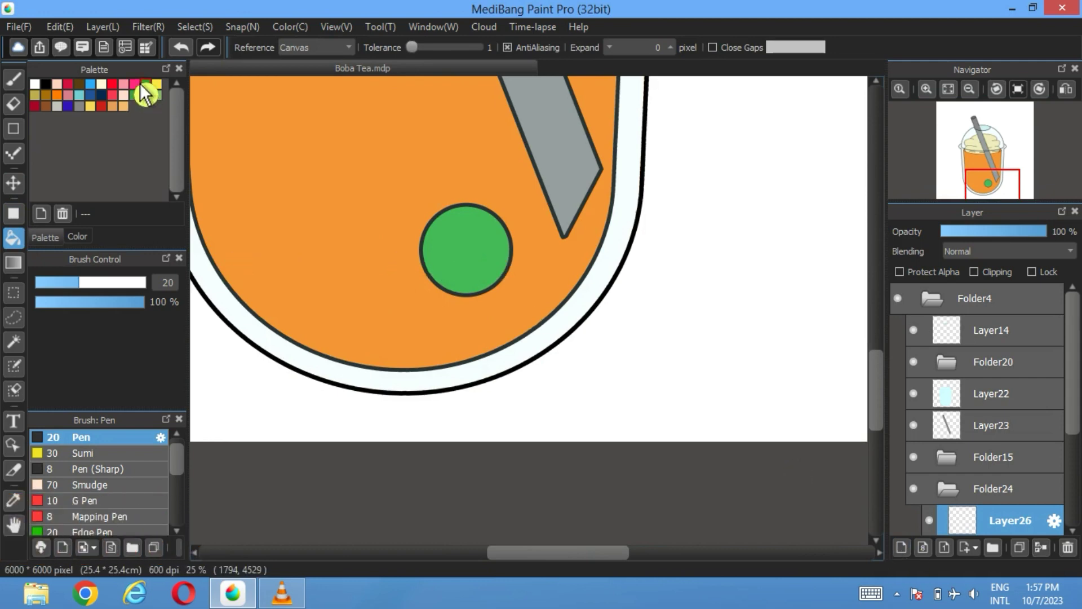
pyautogui.click(14, 129)
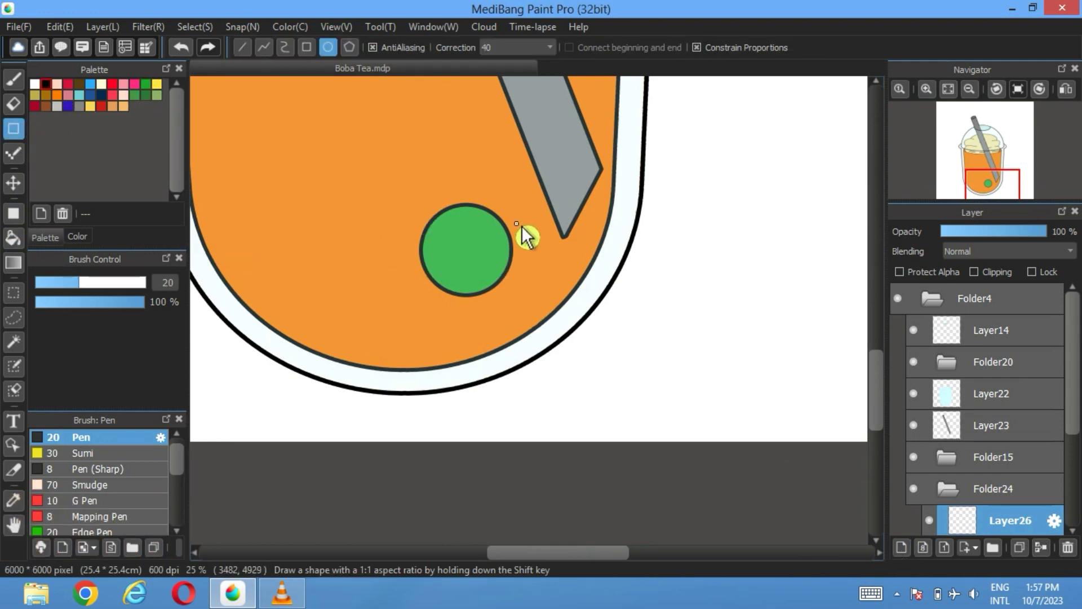
pyautogui.moveTo(516, 223); pyautogui.dragTo(461, 282)
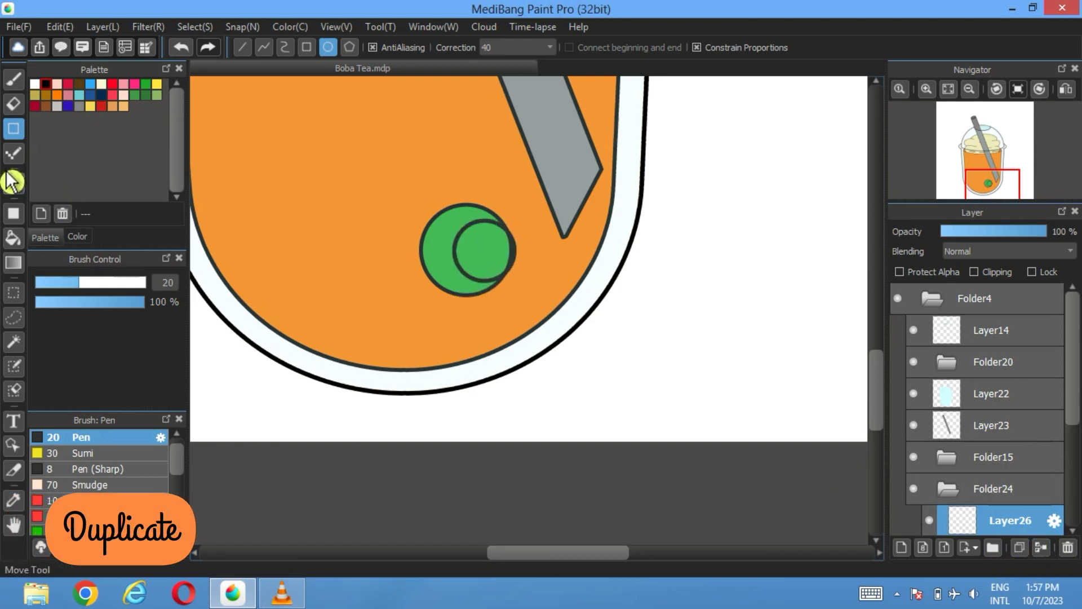
pyautogui.click(14, 182)
pyautogui.moveTo(456, 236); pyautogui.dragTo(427, 238)
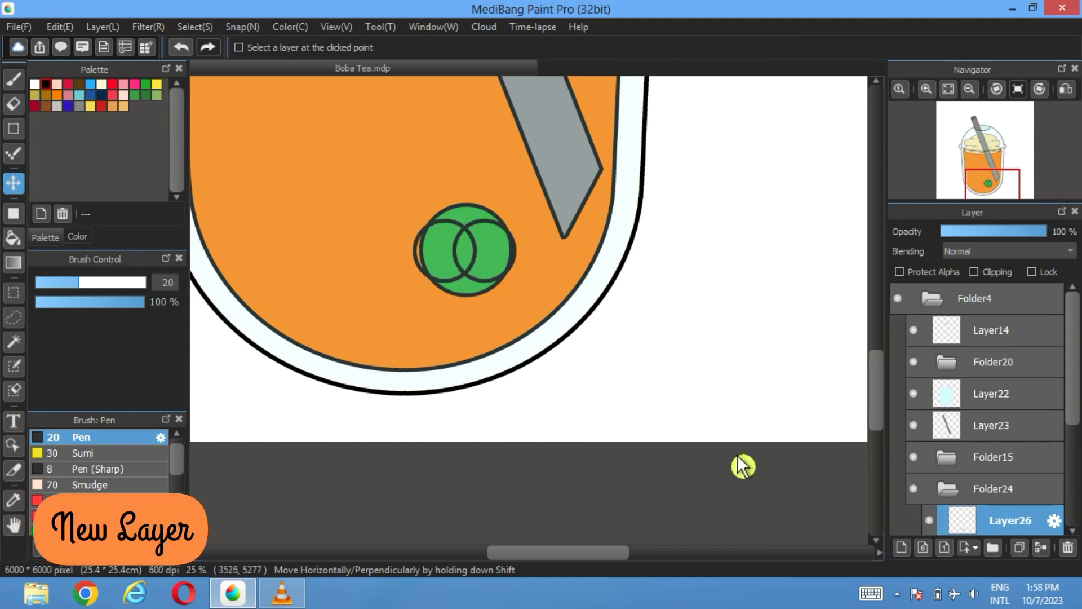
# - Fill the lens between the two small circles with black on a new layer, and delete both circle outline layers
pyautogui.click(901, 546)
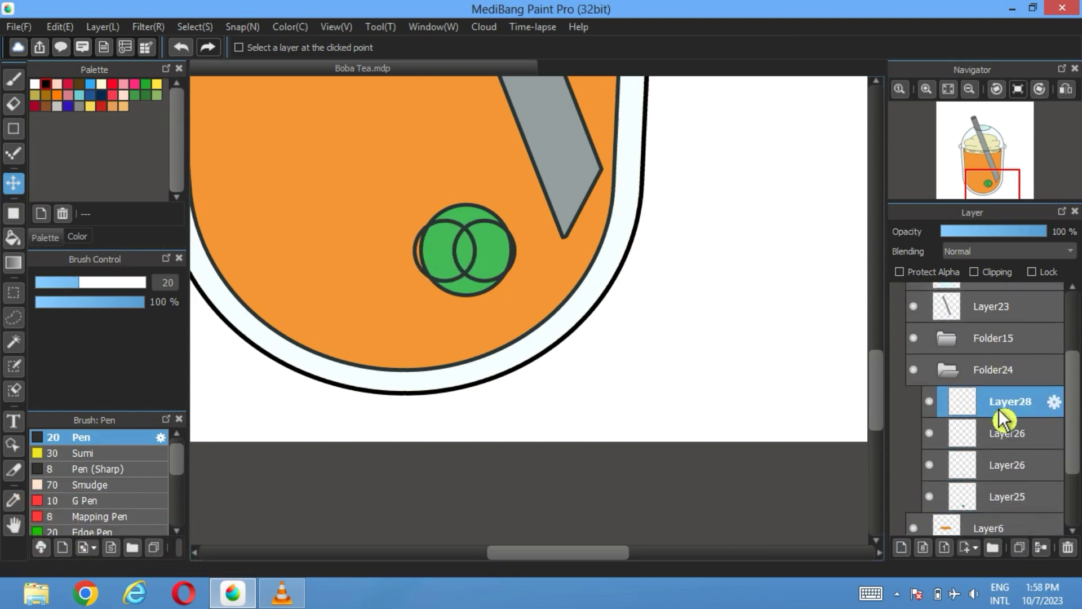
pyautogui.click(16, 239)
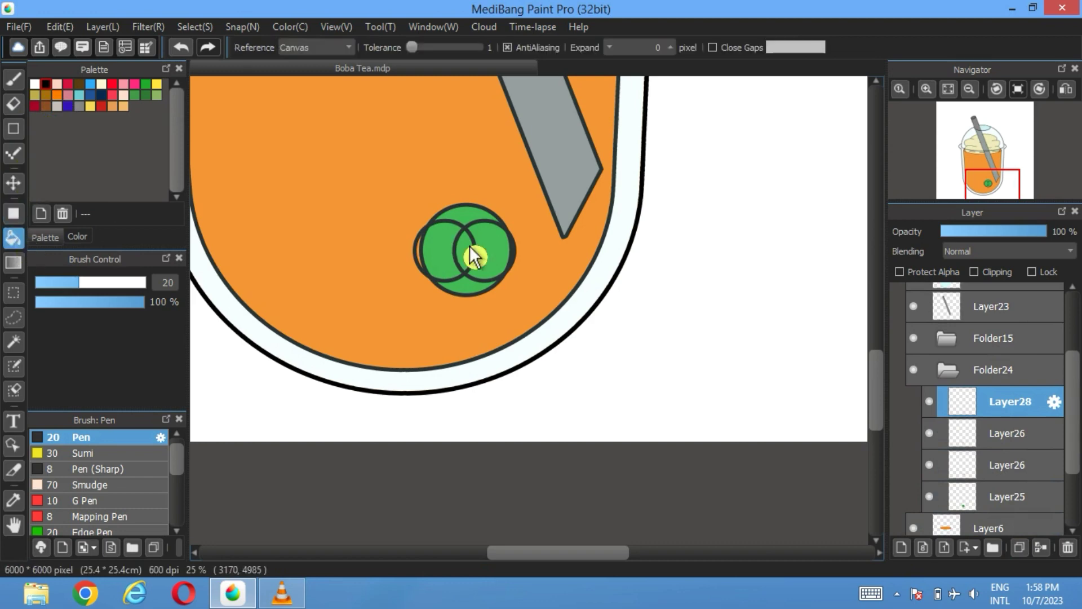
pyautogui.click(1022, 434)
pyautogui.press('Delete')
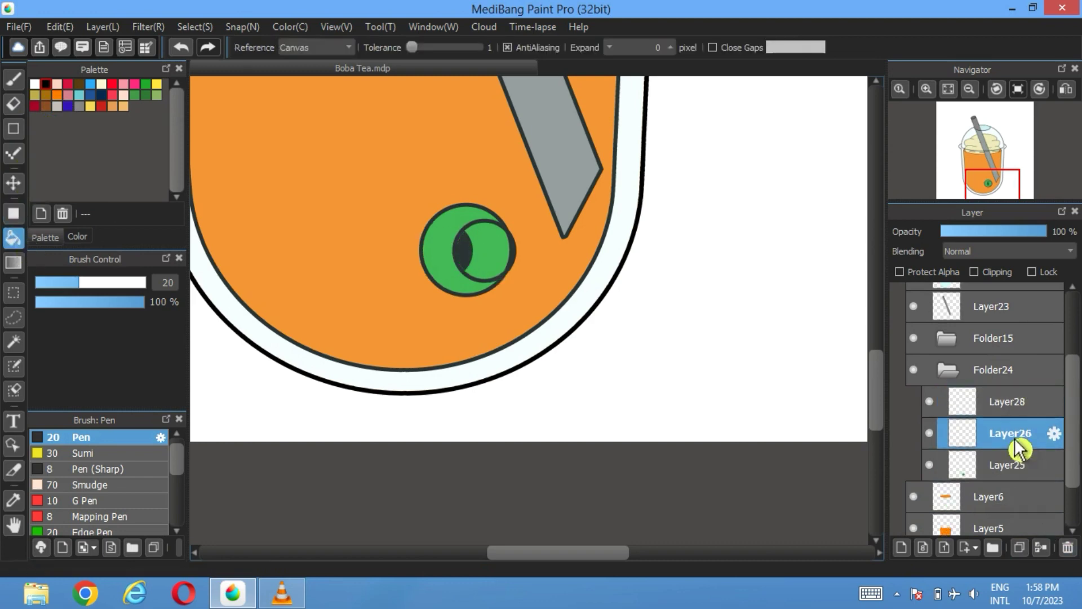
pyautogui.click(1069, 547)
# - Transform the black lens on Layer28, stretching it vertically to nearly the full height of the green ball and centring it
pyautogui.click(195, 27)
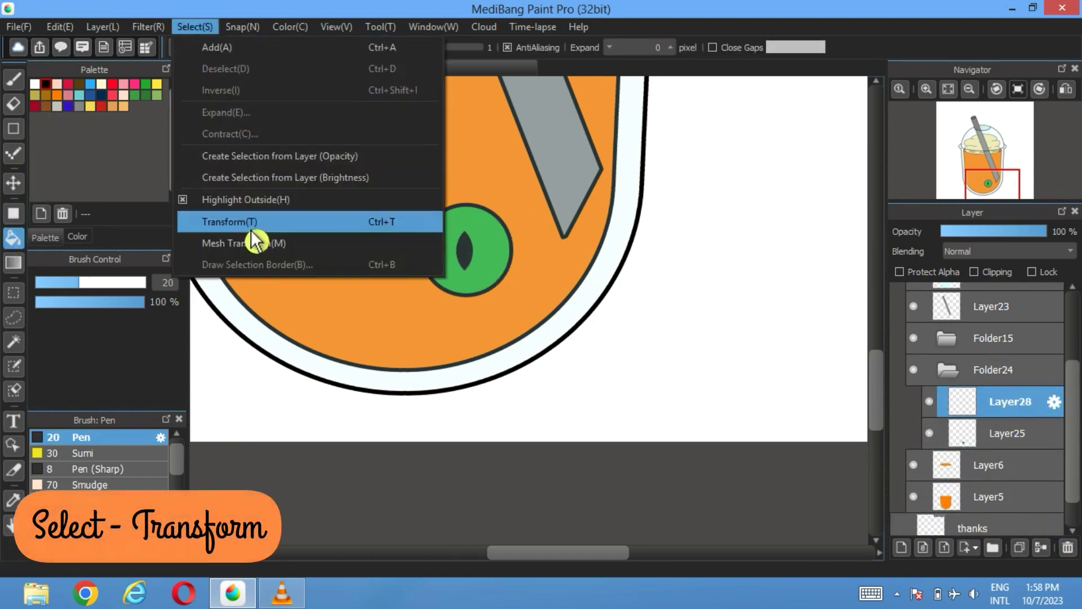
pyautogui.click(251, 218)
pyautogui.moveTo(464, 240); pyautogui.dragTo(475, 266)
pyautogui.moveTo(474, 210); pyautogui.dragTo(479, 211)
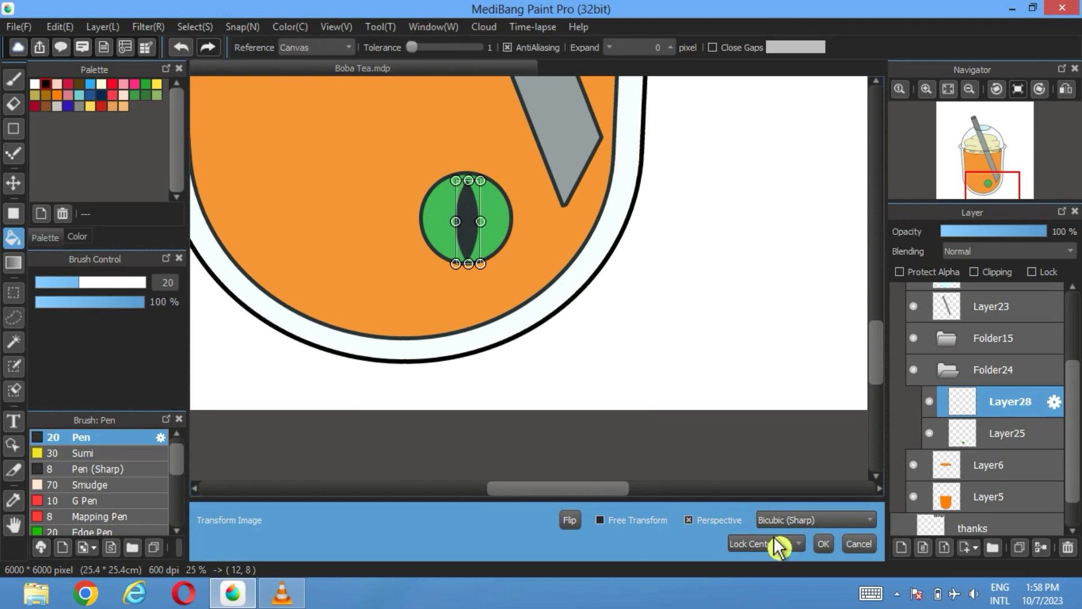
pyautogui.click(824, 546)
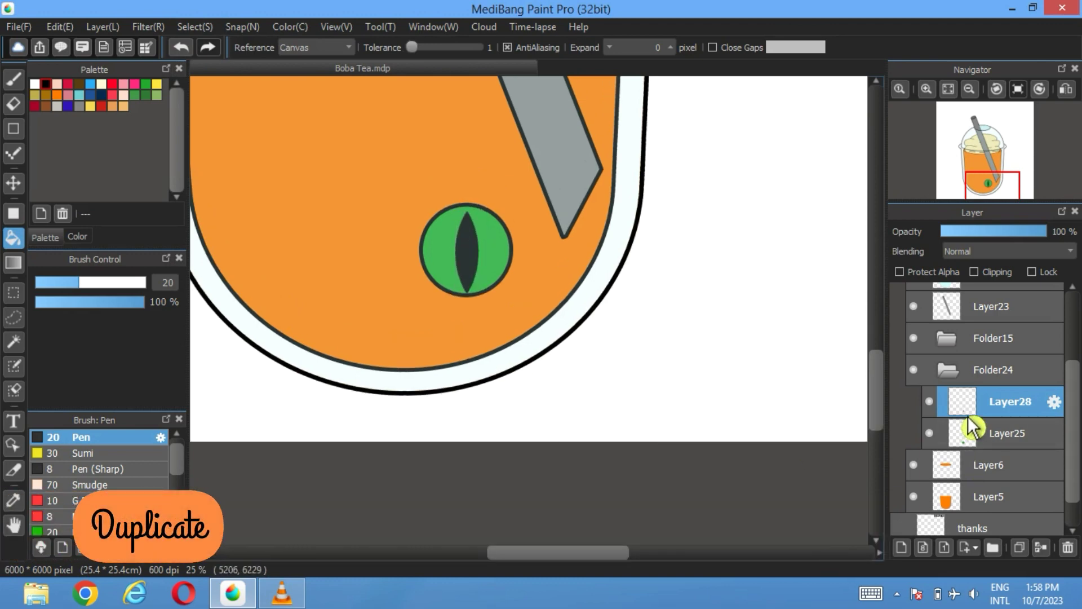
# - Duplicate the black slit and green ball layers, place the copies on top, and merge them into one layer
pyautogui.click(1020, 546)
pyautogui.click(1012, 463)
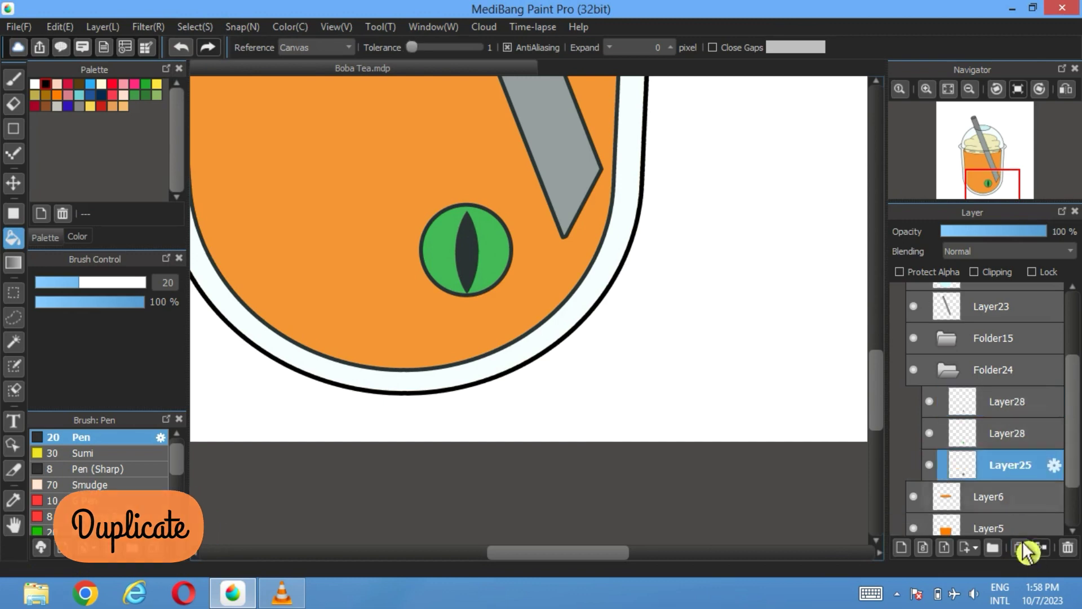
pyautogui.click(1019, 547)
pyautogui.moveTo(1025, 430); pyautogui.dragTo(1023, 420)
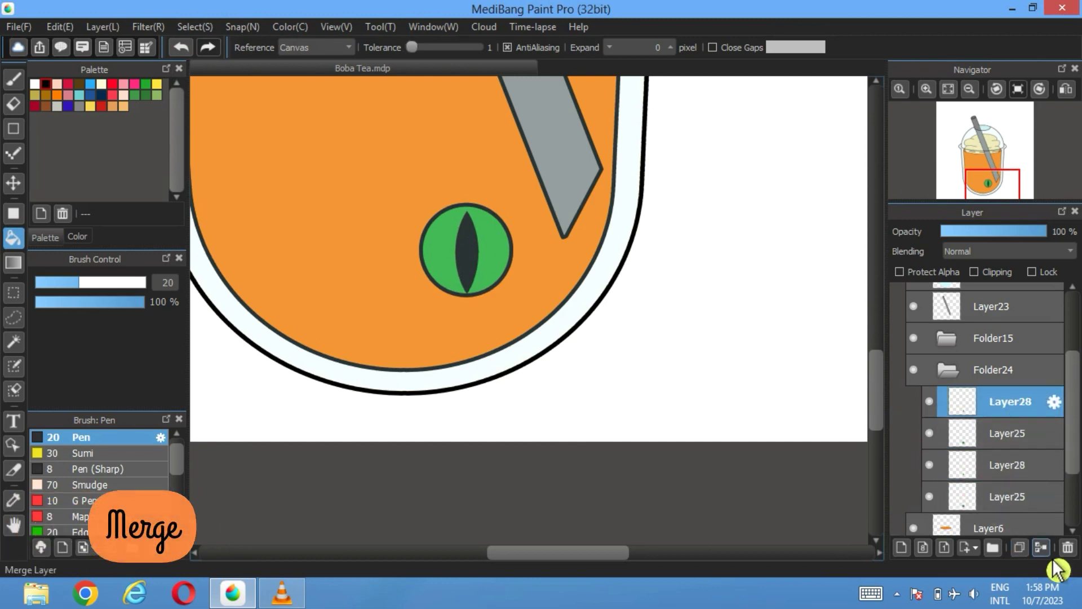
pyautogui.click(1041, 547)
# - Move the merged ball copy to the lower left of the orange drink and duplicate its layer
pyautogui.scroll(-2, 606, 338)
pyautogui.click(13, 183)
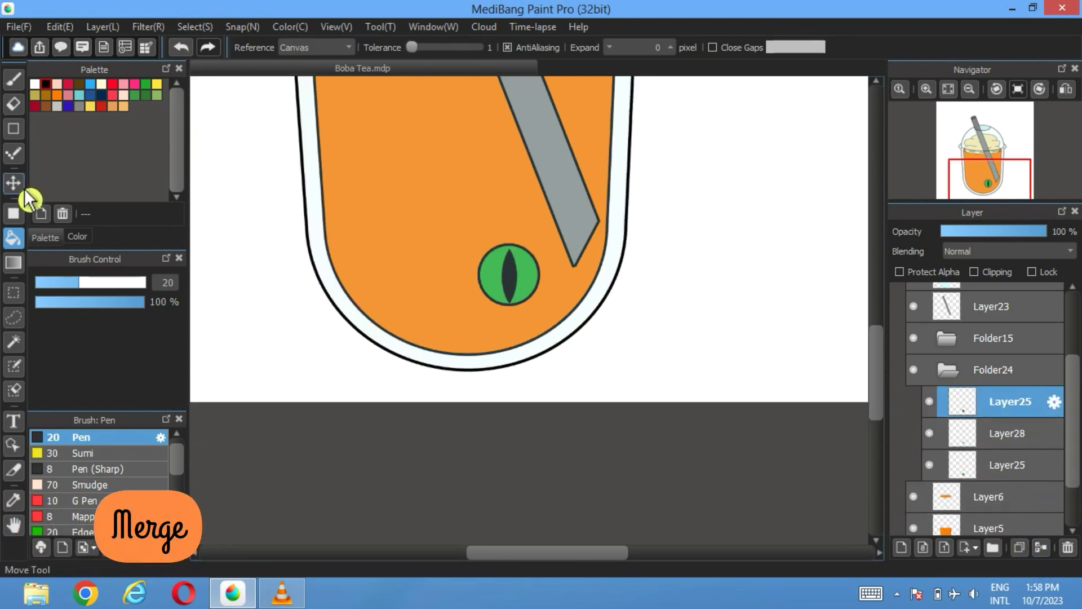
pyautogui.moveTo(504, 290); pyautogui.dragTo(380, 270)
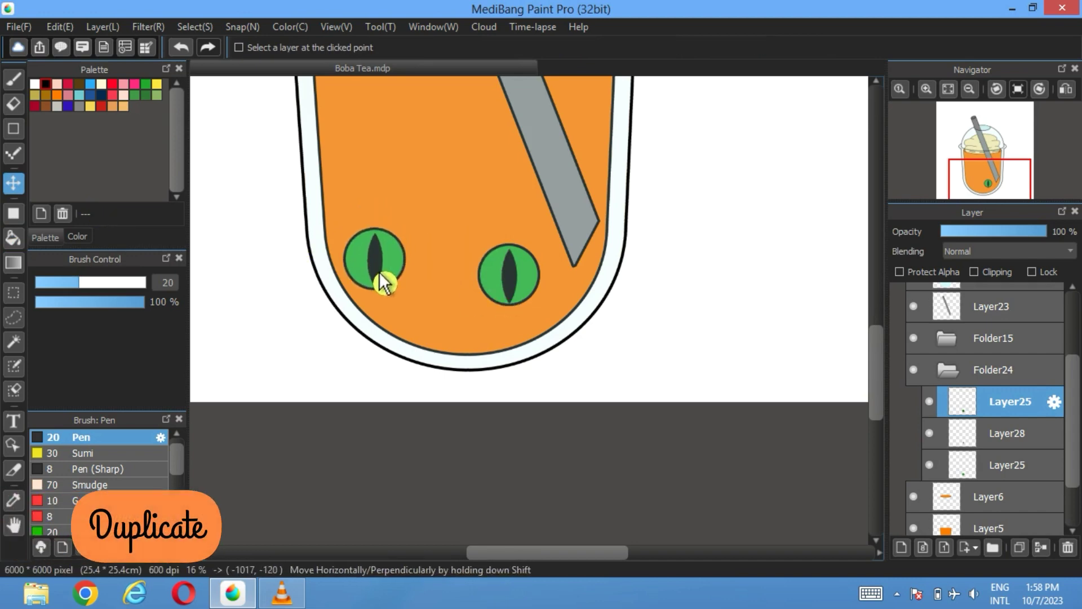
pyautogui.click(1022, 548)
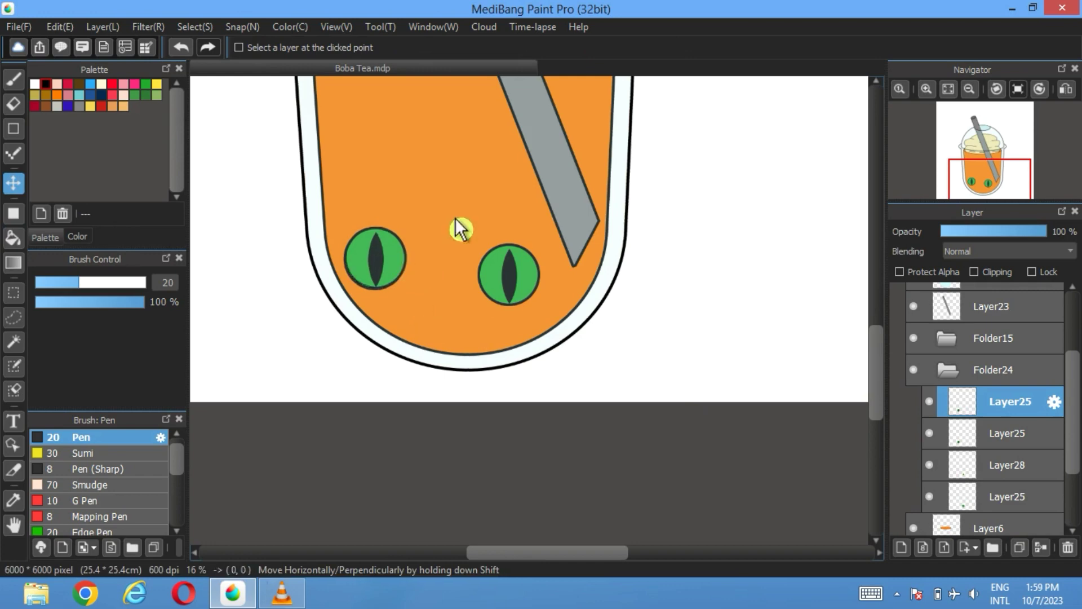
# - Move the new ball copy above the lower-right ball and rotate it counterclockwise so its slit leans diagonally
pyautogui.moveTo(528, 274); pyautogui.dragTo(519, 194)
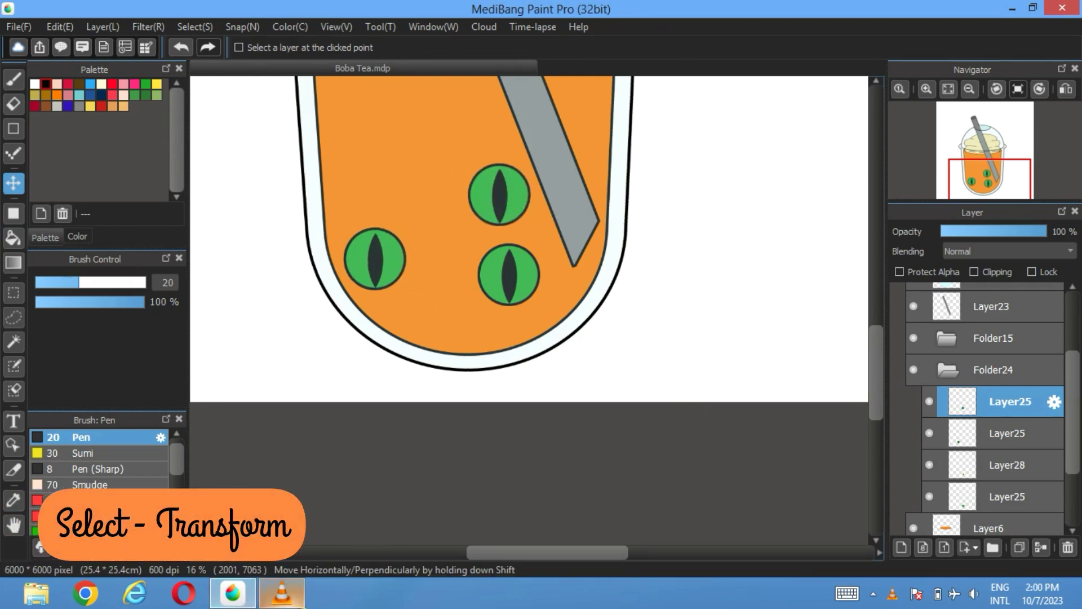
pyautogui.click(195, 27)
pyautogui.click(242, 155)
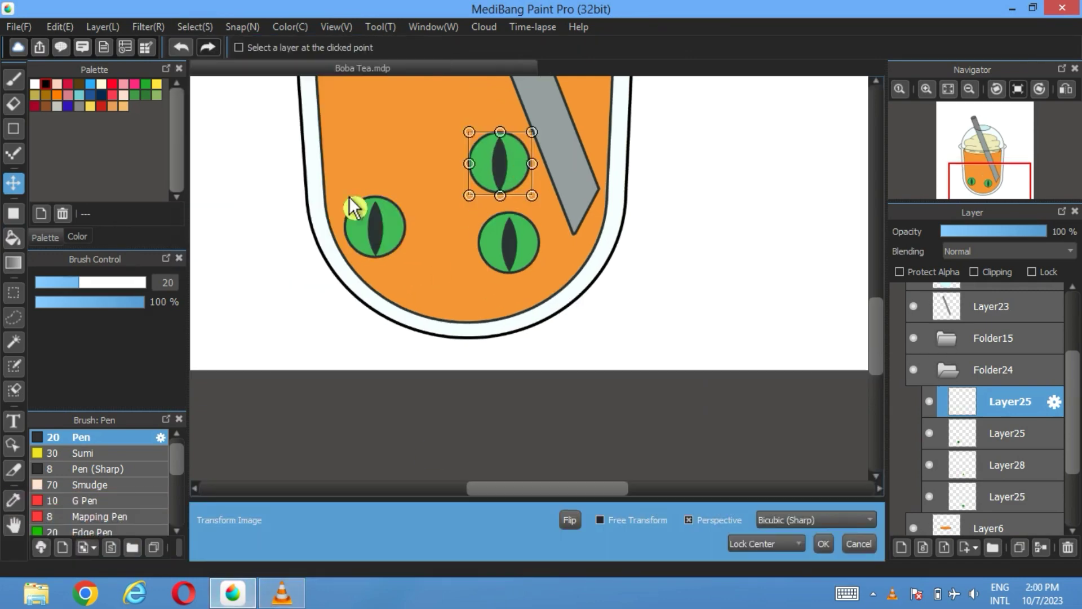
pyautogui.moveTo(417, 182); pyautogui.dragTo(408, 207)
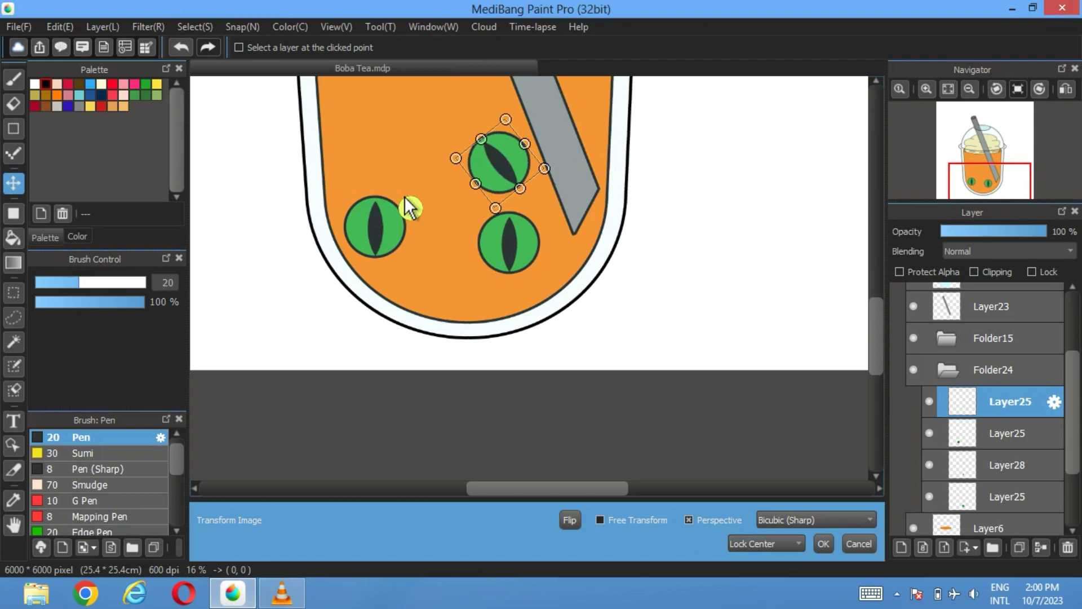
pyautogui.click(823, 544)
# - Duplicate the tilted ball twice, placing one copy beside the straw's tip and the other at the cup's lower-left curve
pyautogui.moveTo(512, 188); pyautogui.dragTo(559, 280)
pyautogui.click(1019, 548)
pyautogui.click(1019, 547)
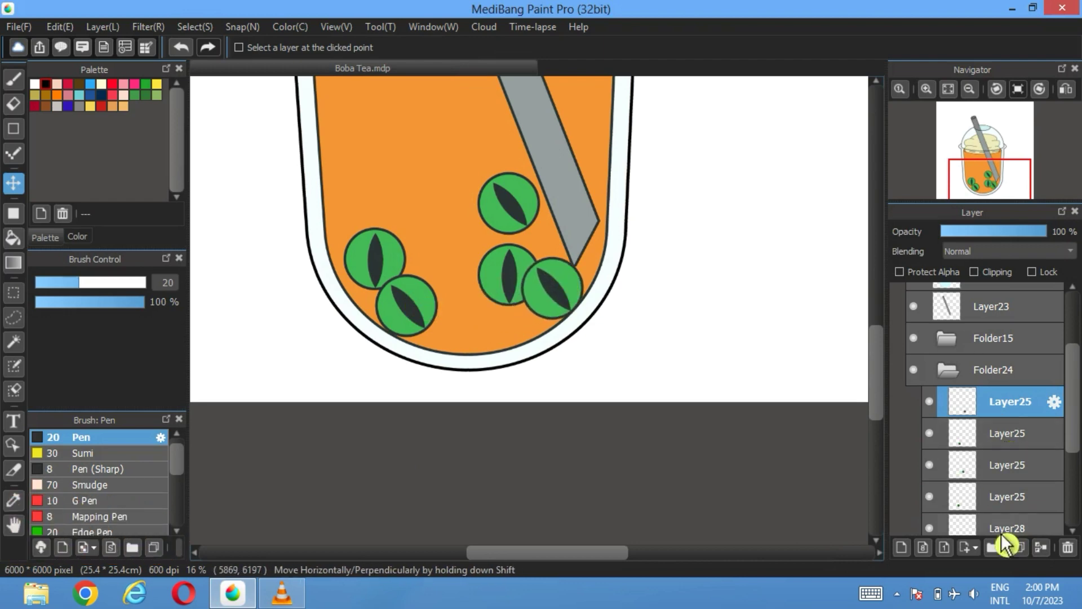
# - Duplicate a tilted ball, flip the copy horizontally and place it at the cup's bottom centre, with a second flipped copy above it
pyautogui.scroll(-2, 996, 524)
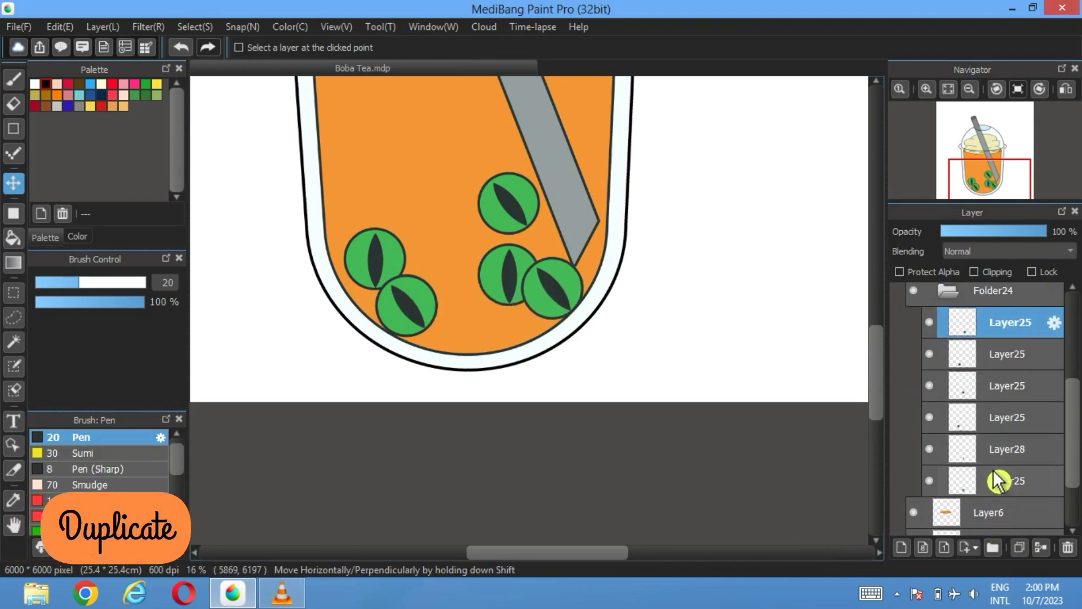
pyautogui.click(1019, 546)
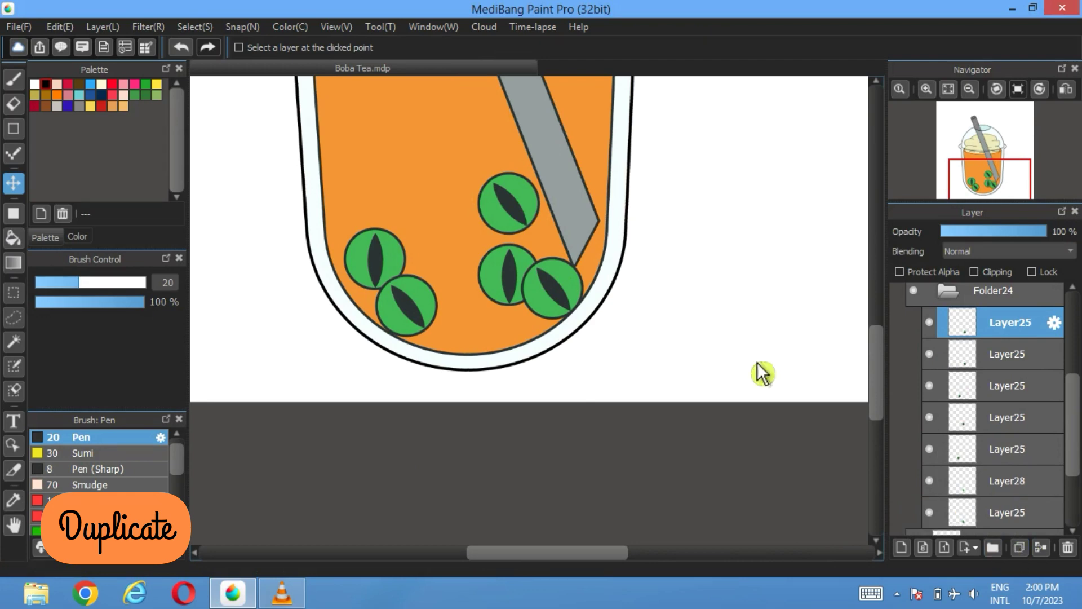
pyautogui.click(102, 29)
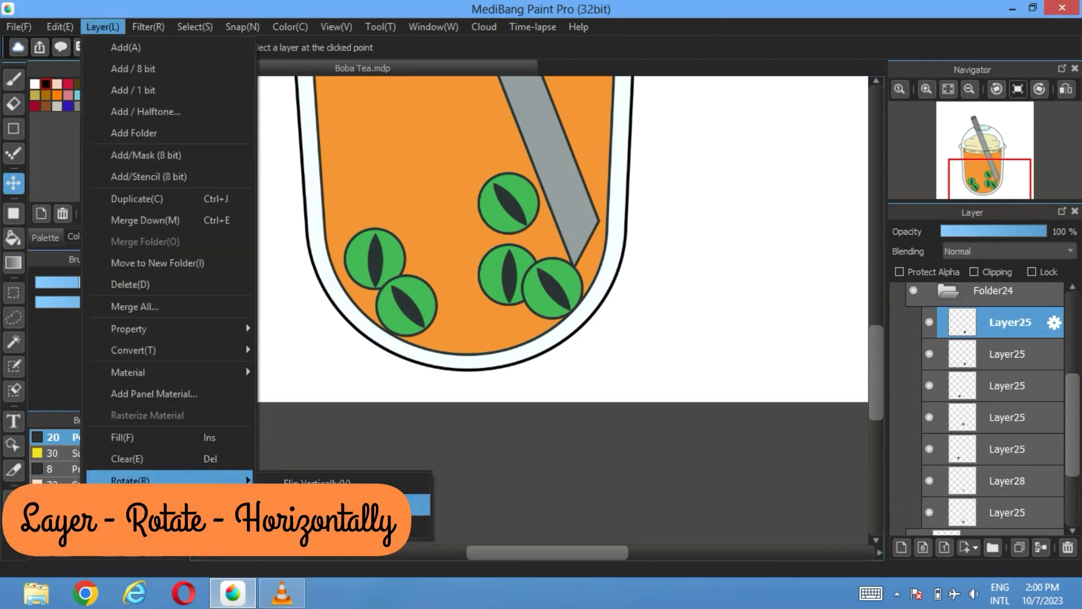
pyautogui.click(350, 484)
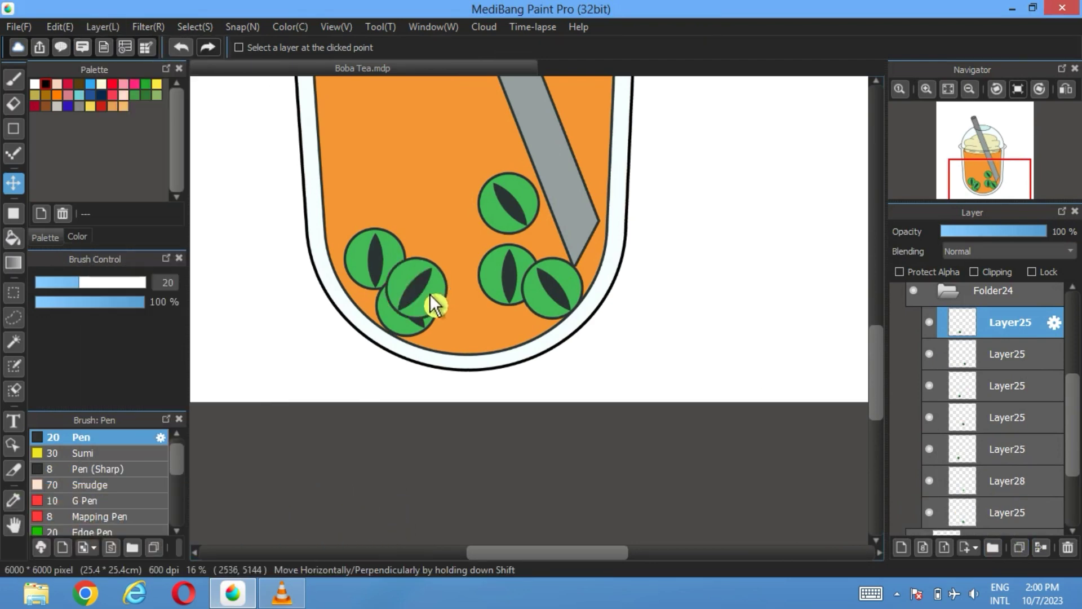
pyautogui.moveTo(430, 293)
pyautogui.mouseDown()
pyautogui.moveTo(471, 334)
pyautogui.moveTo(461, 340)
pyautogui.mouseUp()
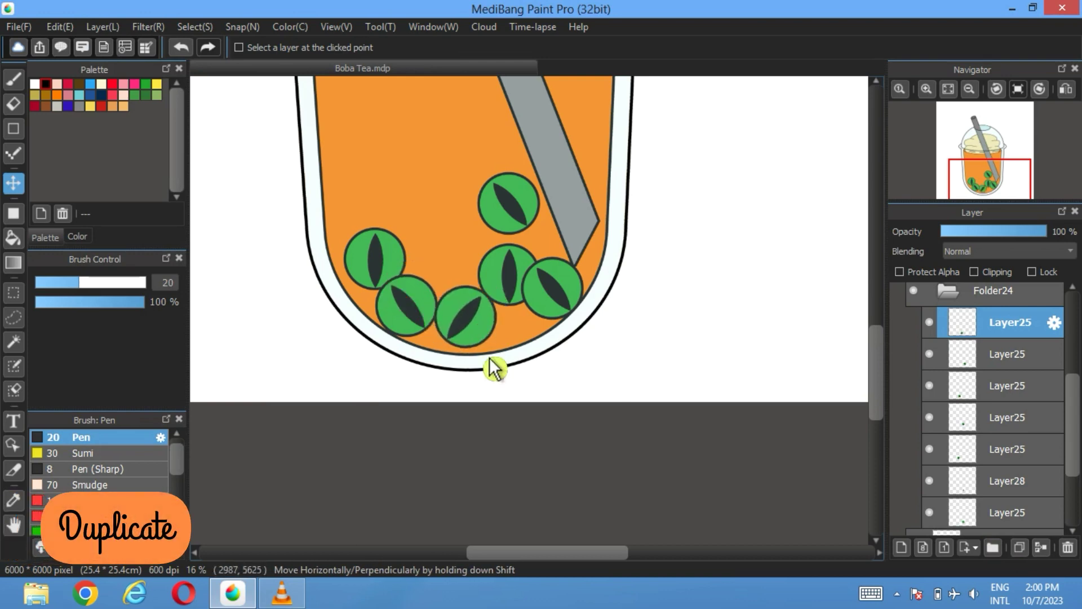
pyautogui.click(1019, 547)
pyautogui.moveTo(479, 314); pyautogui.dragTo(454, 254)
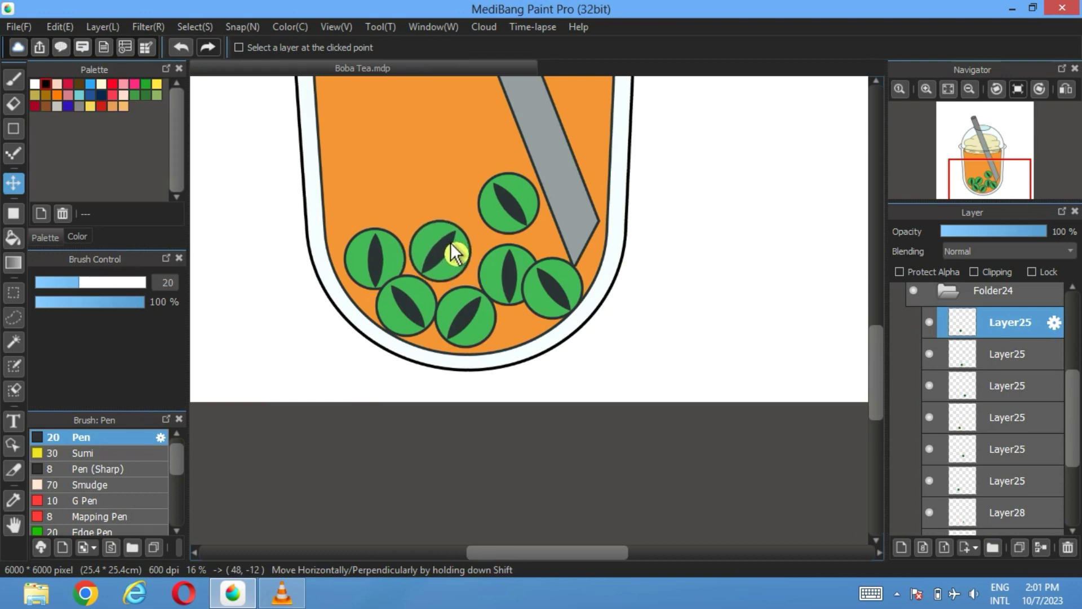
# - Merge the Layer28 slit down into the original green ball on Layer25
pyautogui.scroll(-1, 1030, 479)
pyautogui.click(1030, 473)
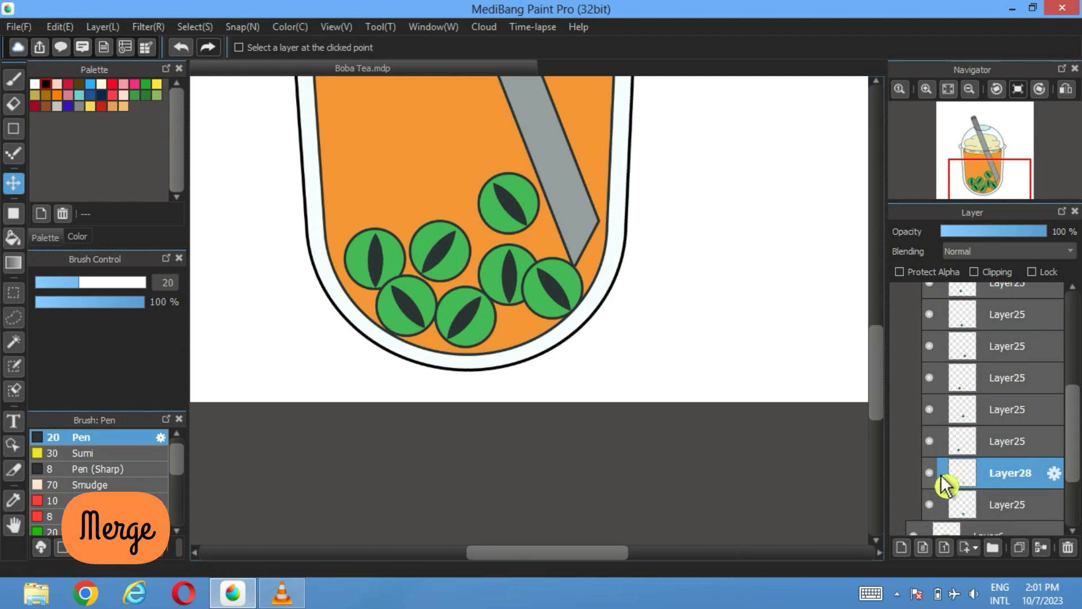
pyautogui.click(1044, 554)
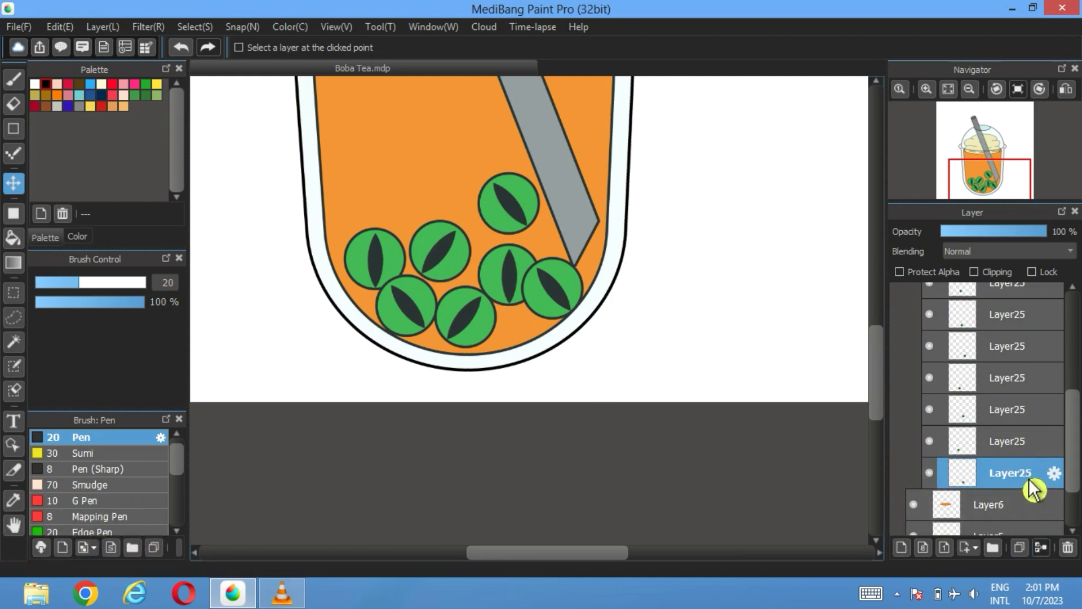
# - Duplicate the upright-slit ball twice, stacking the copies above the existing balls along the left side of the orange drink
pyautogui.click(998, 315)
pyautogui.scroll(2, 997, 339)
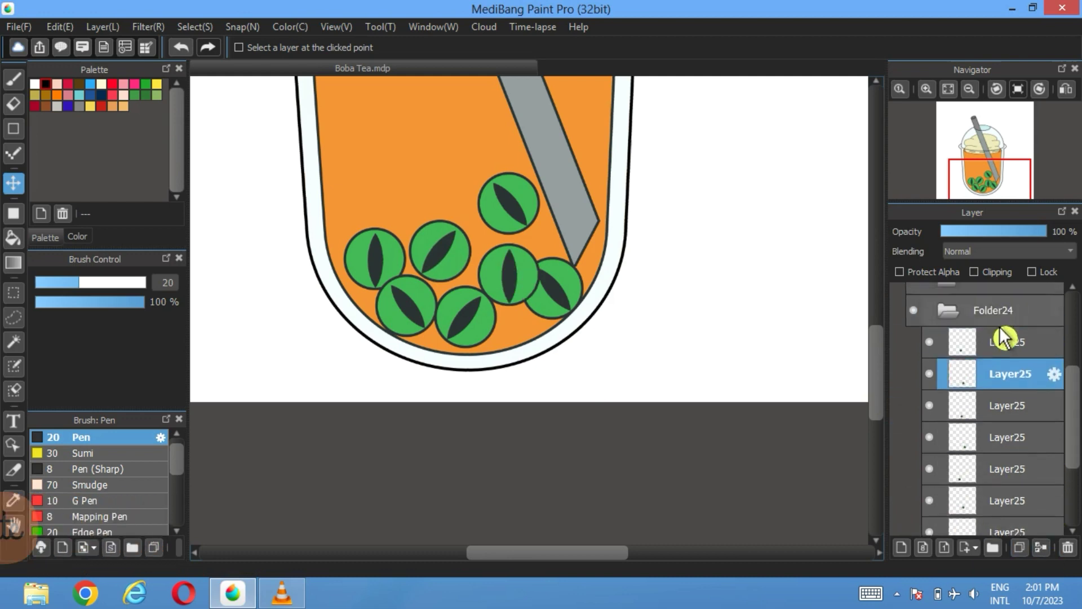
pyautogui.click(1027, 554)
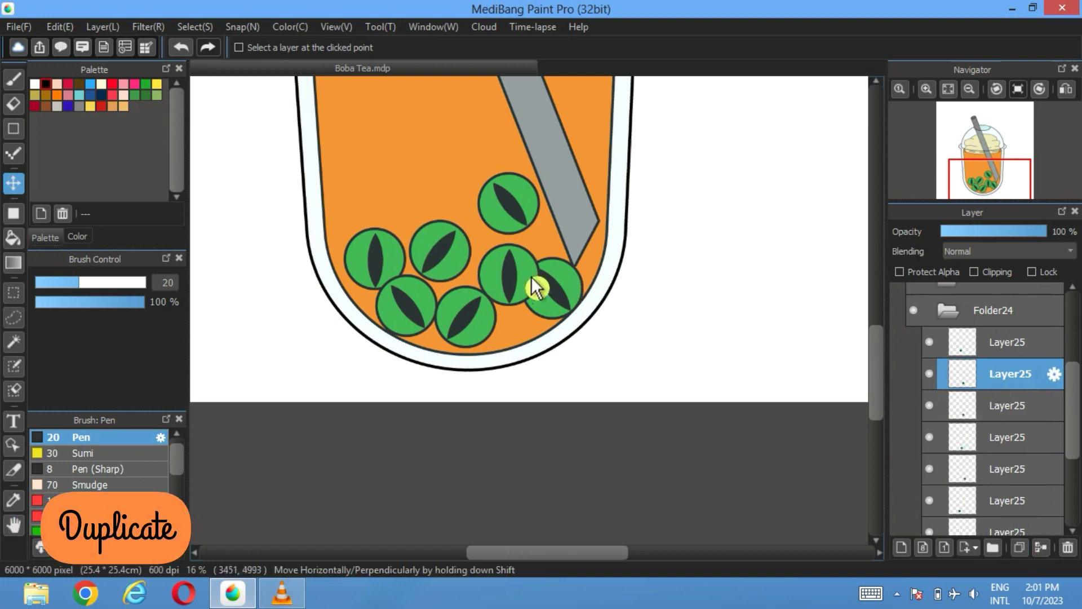
pyautogui.moveTo(531, 276); pyautogui.dragTo(421, 205)
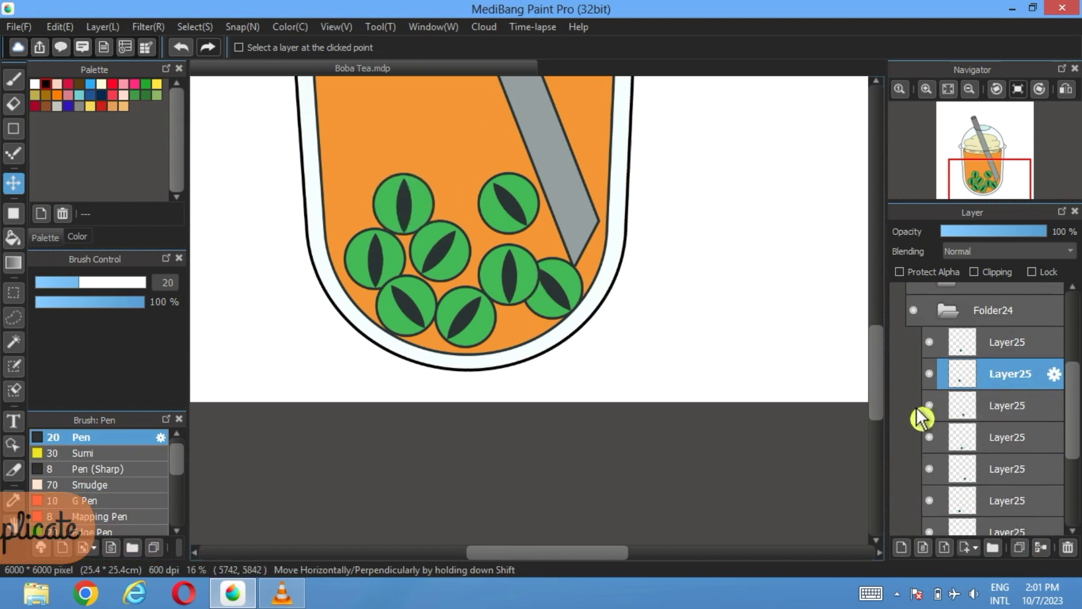
pyautogui.click(1020, 547)
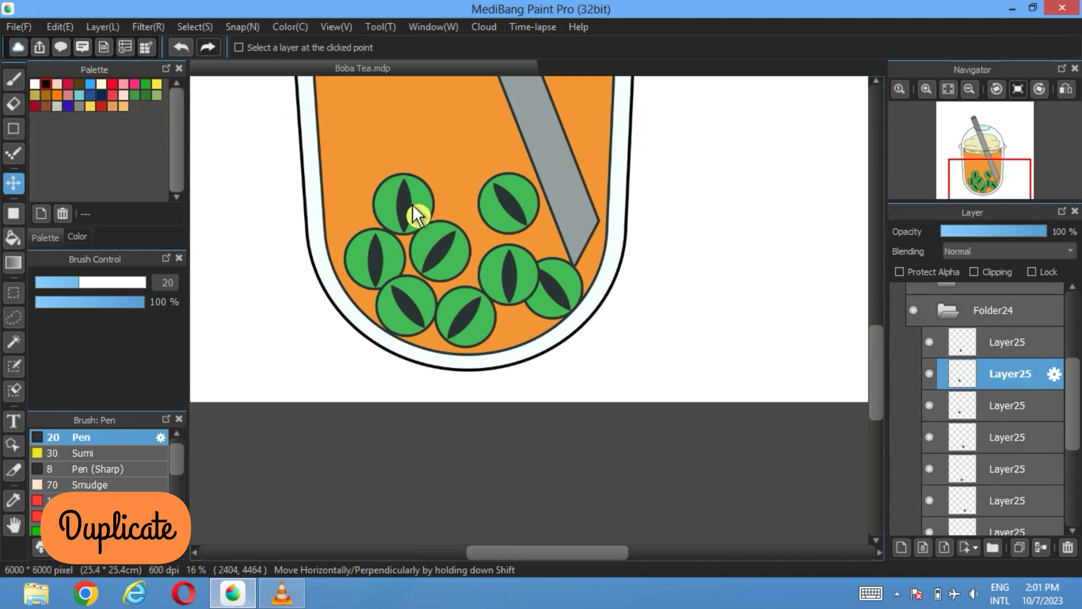
pyautogui.scroll(-2, 411, 204)
pyautogui.moveTo(417, 208); pyautogui.dragTo(419, 346)
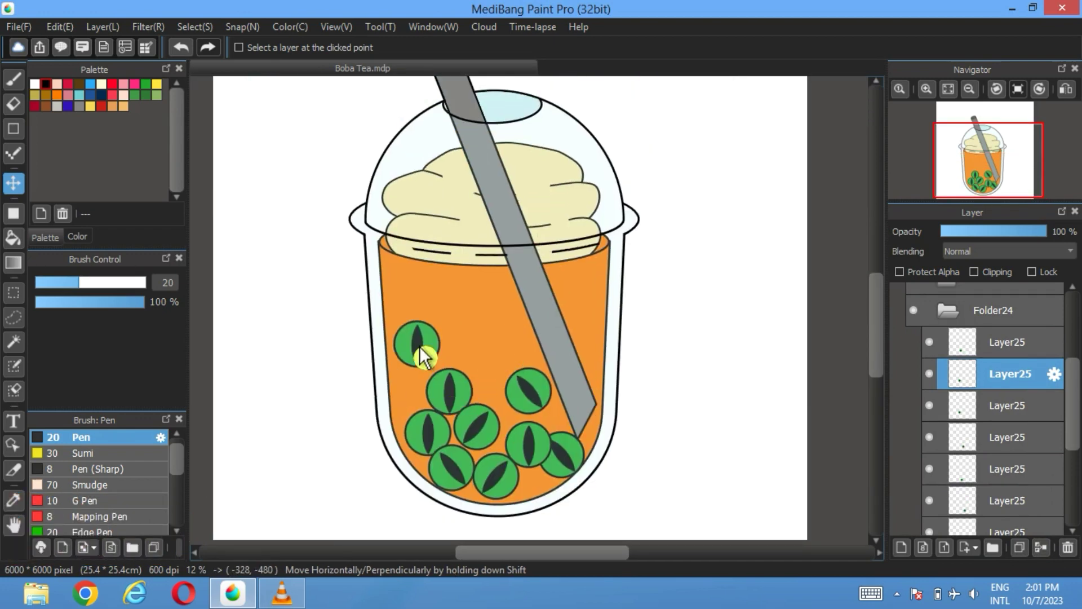
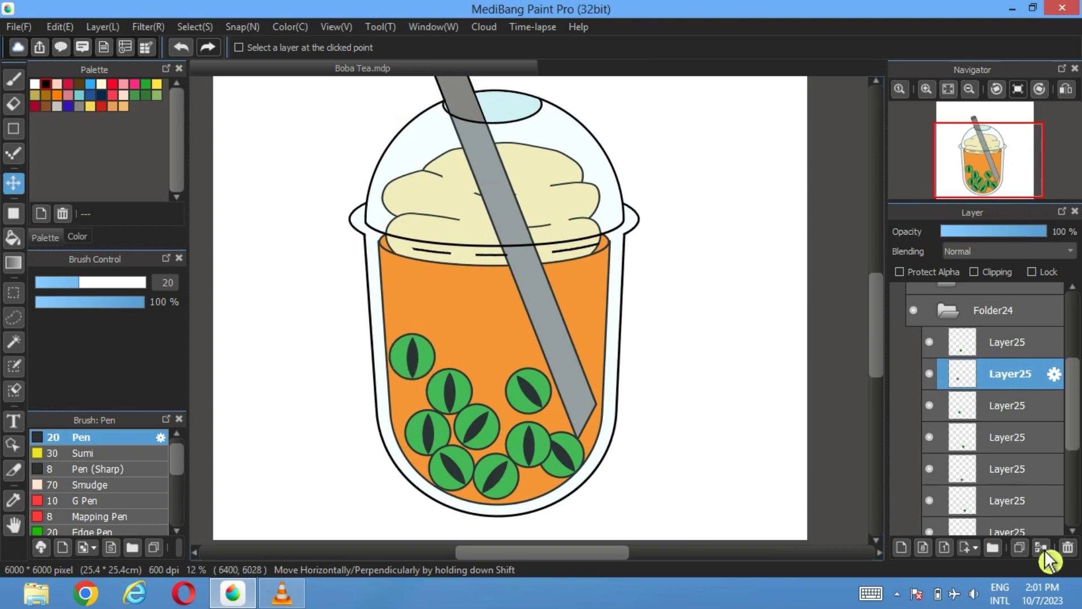
# - Find the layer of the flipped ball at the cup's bottom centre, duplicate it, and place the copy between the two upper balls
pyautogui.click(934, 441)
pyautogui.click(936, 442)
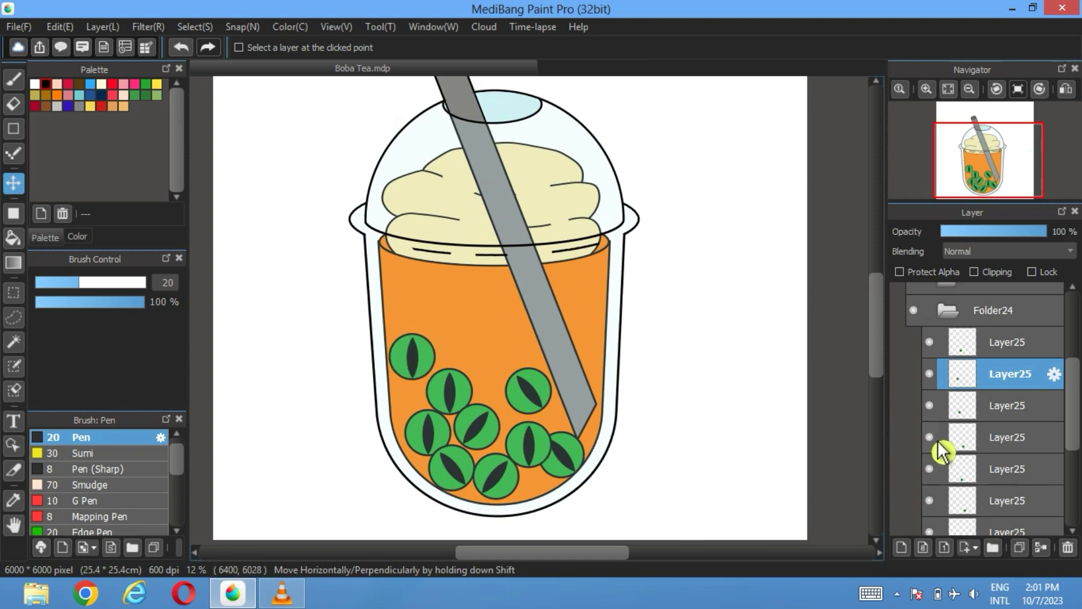
pyautogui.click(931, 469)
pyautogui.click(931, 470)
pyautogui.click(958, 501)
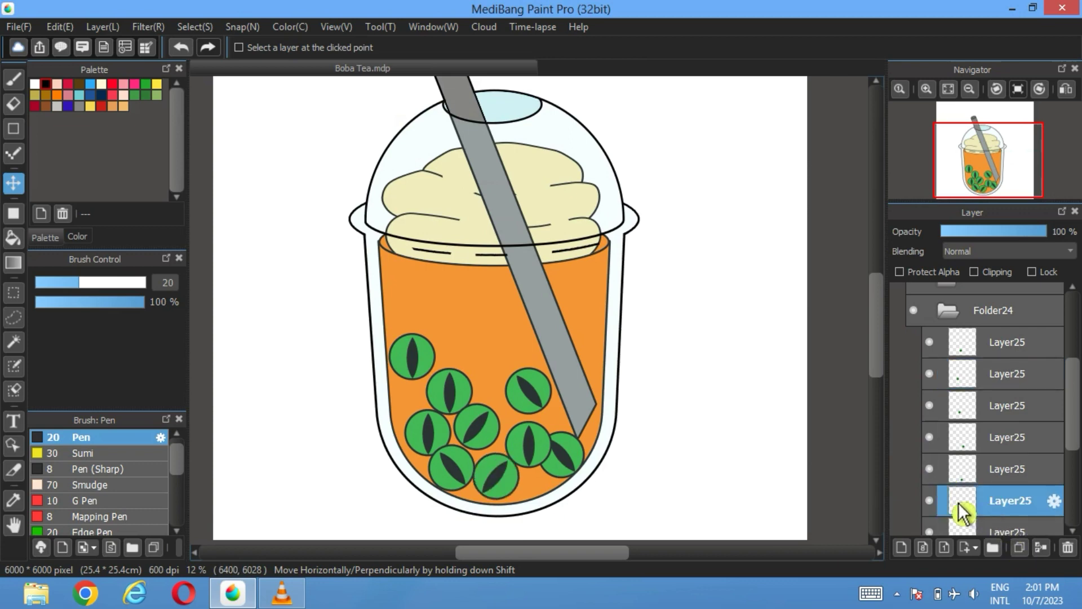
pyautogui.click(931, 501)
pyautogui.click(931, 500)
pyautogui.click(936, 470)
pyautogui.click(931, 470)
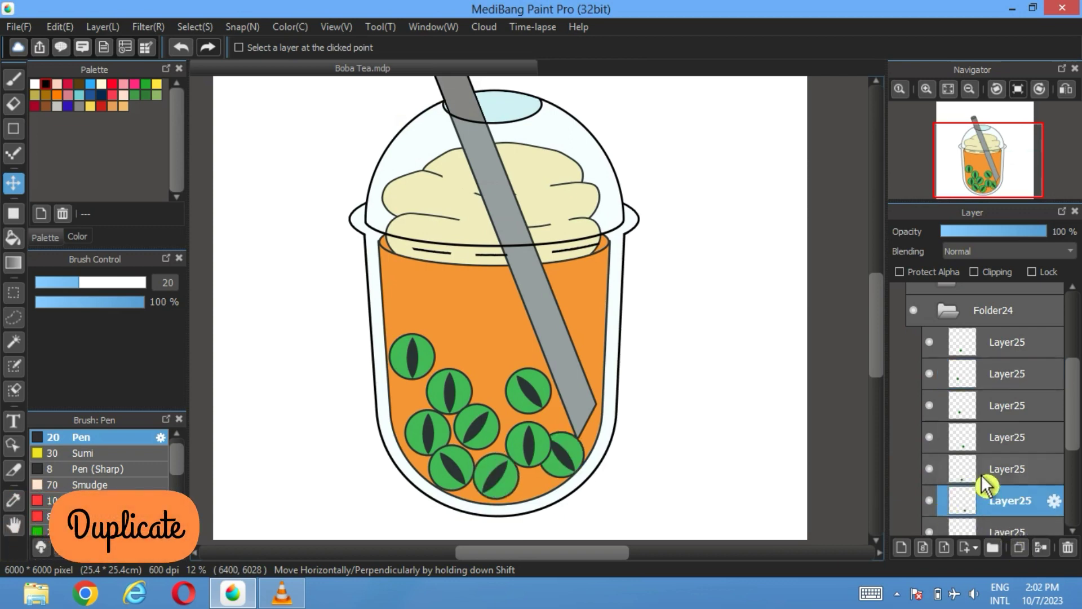
pyautogui.click(986, 473)
pyautogui.click(1019, 547)
pyautogui.moveTo(508, 475); pyautogui.dragTo(498, 377)
# - Collapse Folder24 and Folder4, and add a new folder above them containing a new empty layer
pyautogui.click(953, 311)
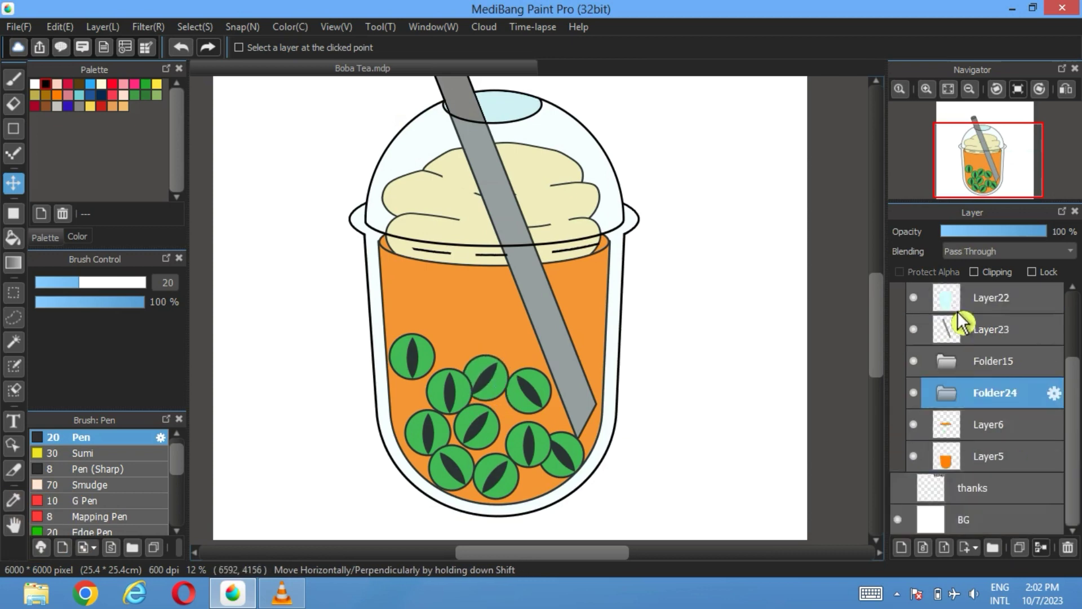
pyautogui.scroll(3, 967, 361)
pyautogui.click(933, 305)
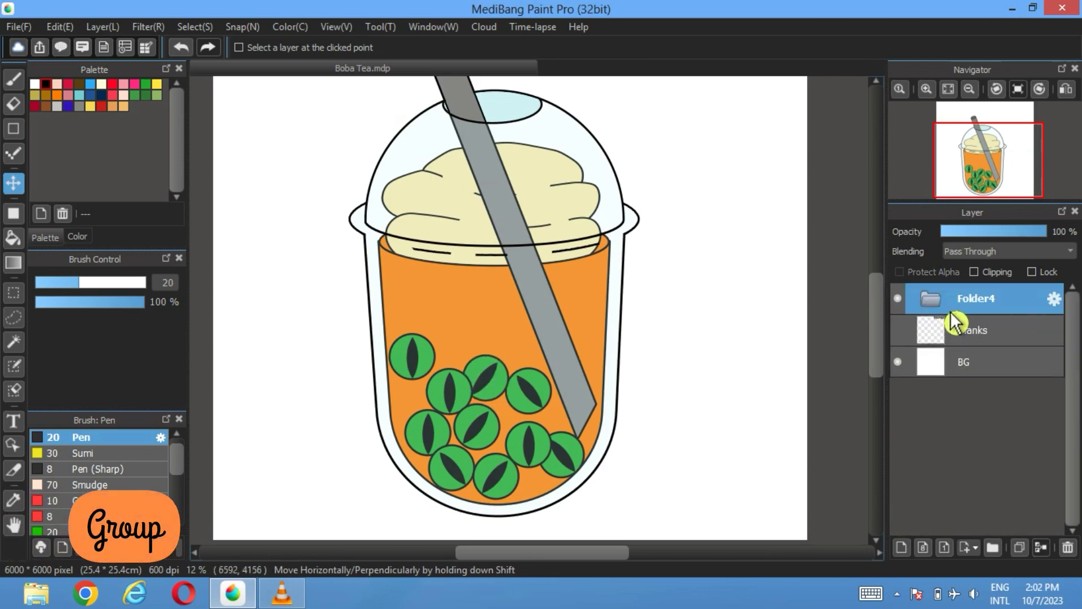
pyautogui.click(988, 547)
pyautogui.click(910, 549)
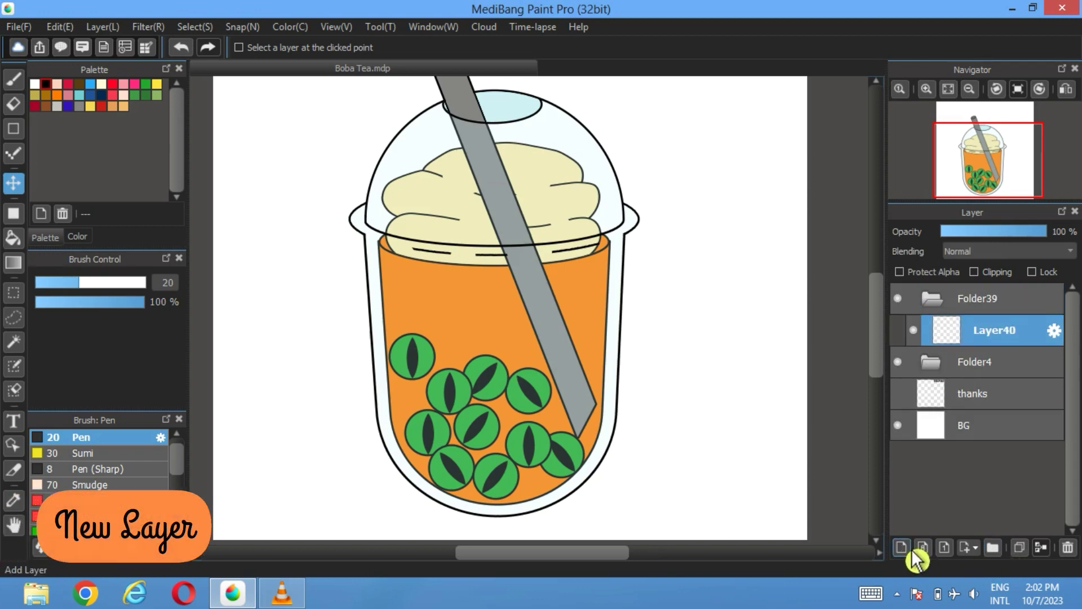
# - Draw a large black circle outline on Layer40, centre it over the cup's lower half, and hide Folder4
pyautogui.click(17, 132)
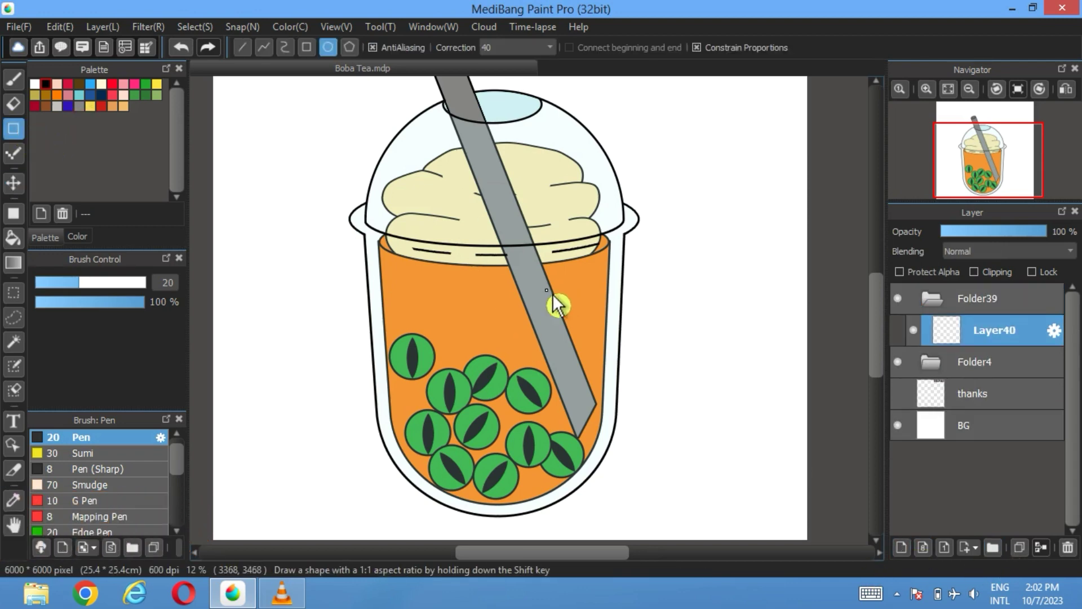
pyautogui.moveTo(496, 341); pyautogui.dragTo(423, 429)
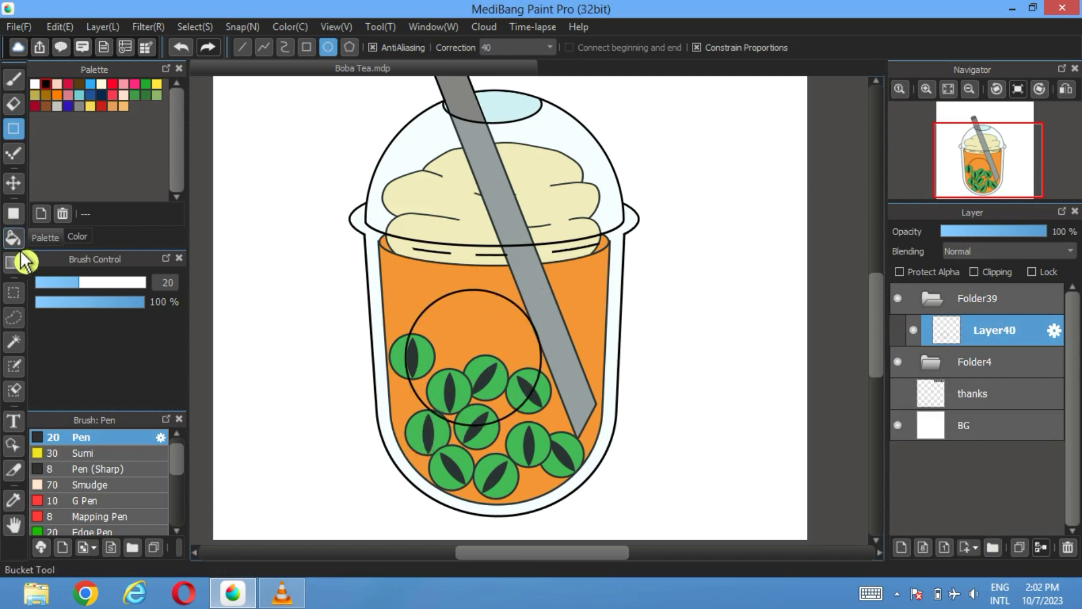
pyautogui.click(13, 182)
pyautogui.moveTo(496, 338)
pyautogui.mouseDown()
pyautogui.moveTo(526, 326)
pyautogui.moveTo(515, 314)
pyautogui.moveTo(525, 328)
pyautogui.moveTo(513, 310)
pyautogui.mouseUp()
pyautogui.click(900, 362)
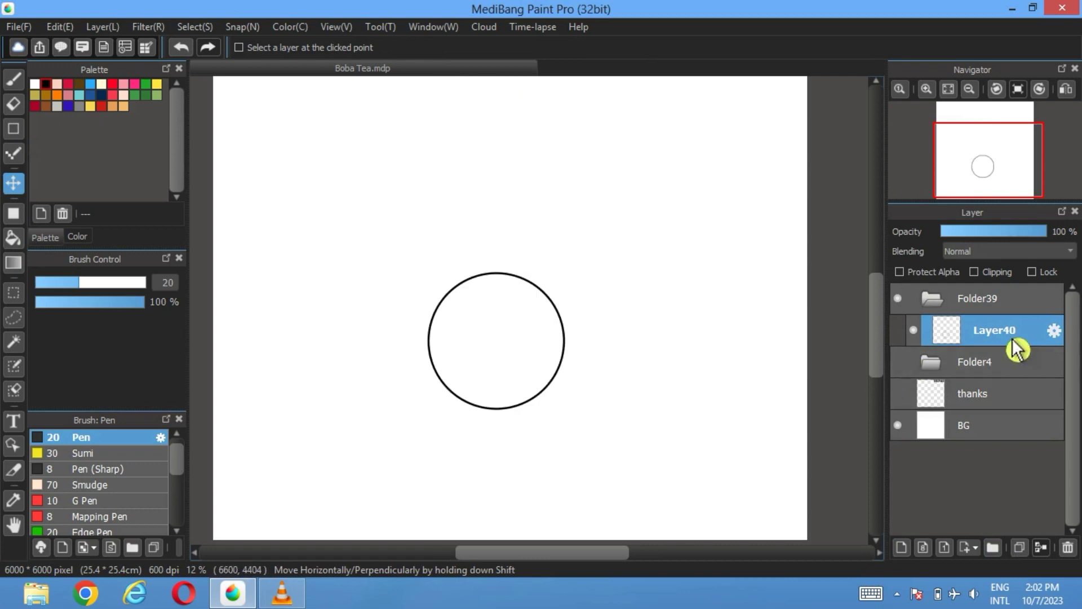
# - Draw a filled black upright ellipse in the circle's upper-right part on a new layer
pyautogui.click(13, 234)
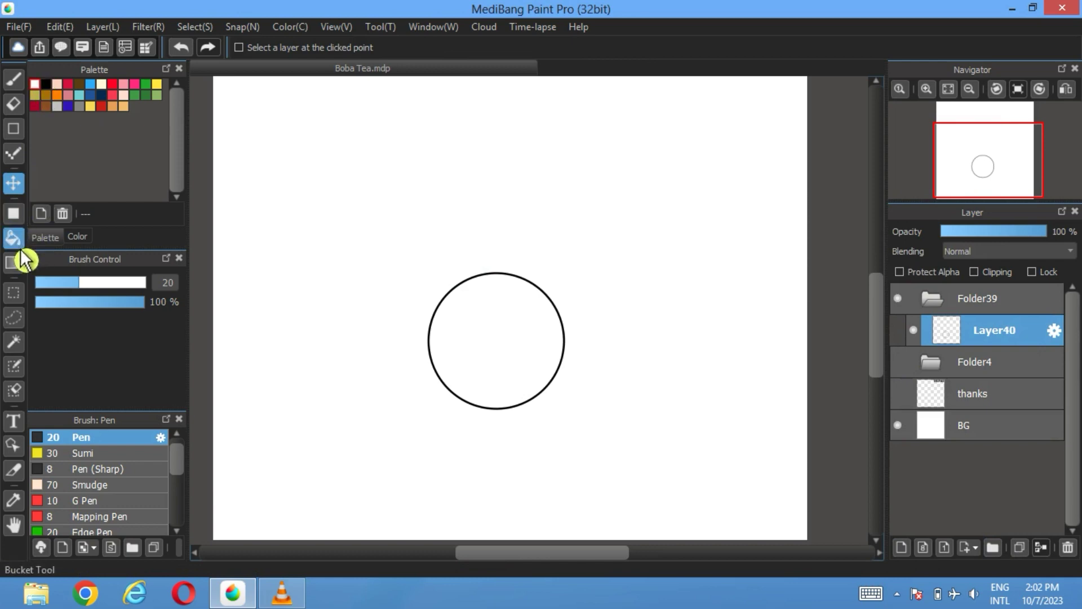
pyautogui.click(902, 547)
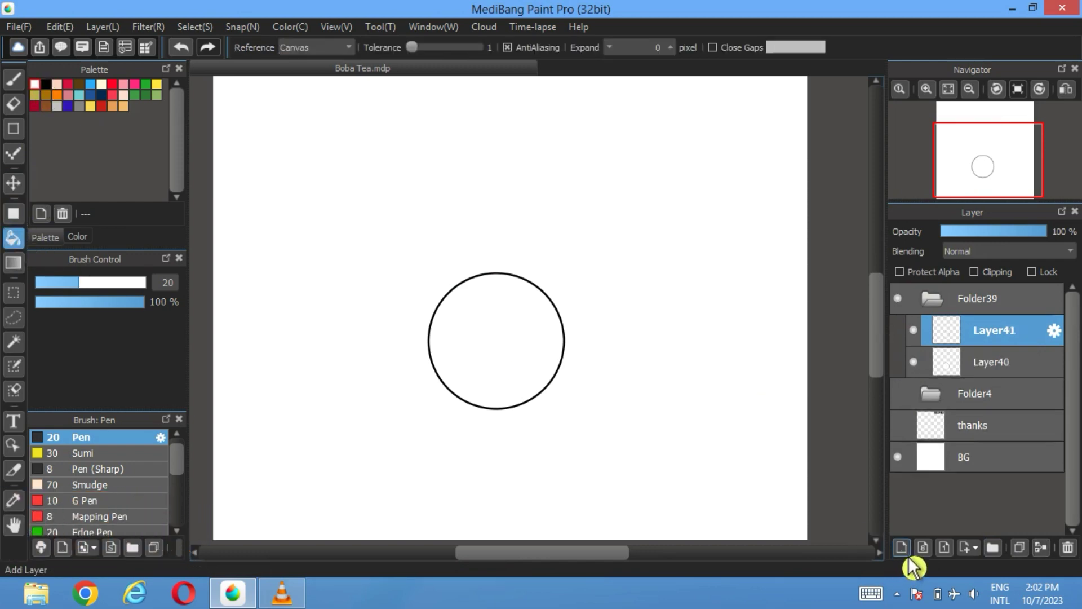
pyautogui.click(47, 86)
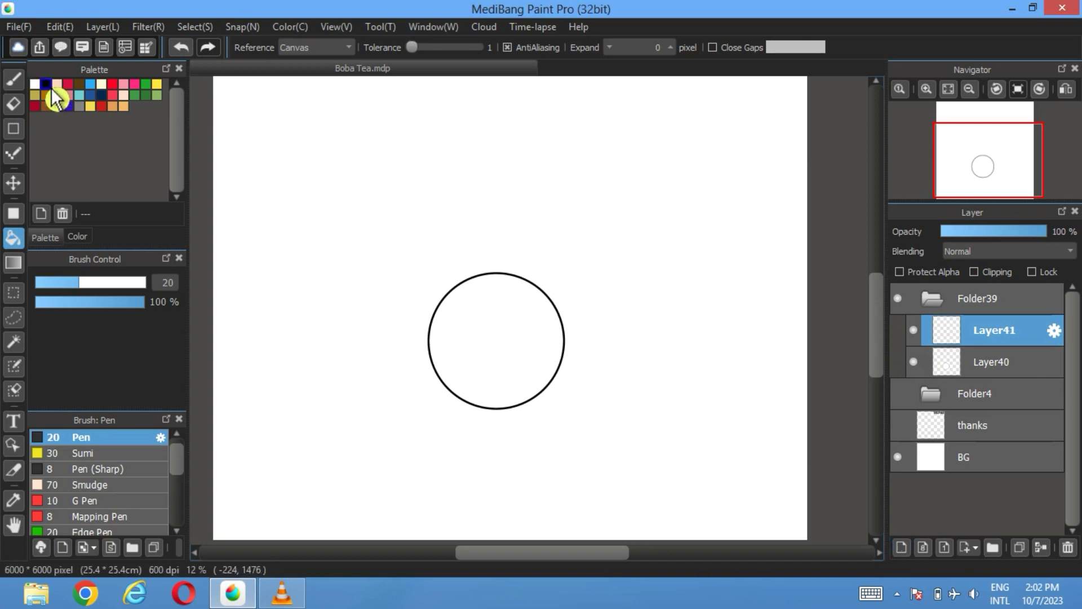
pyautogui.press('u')
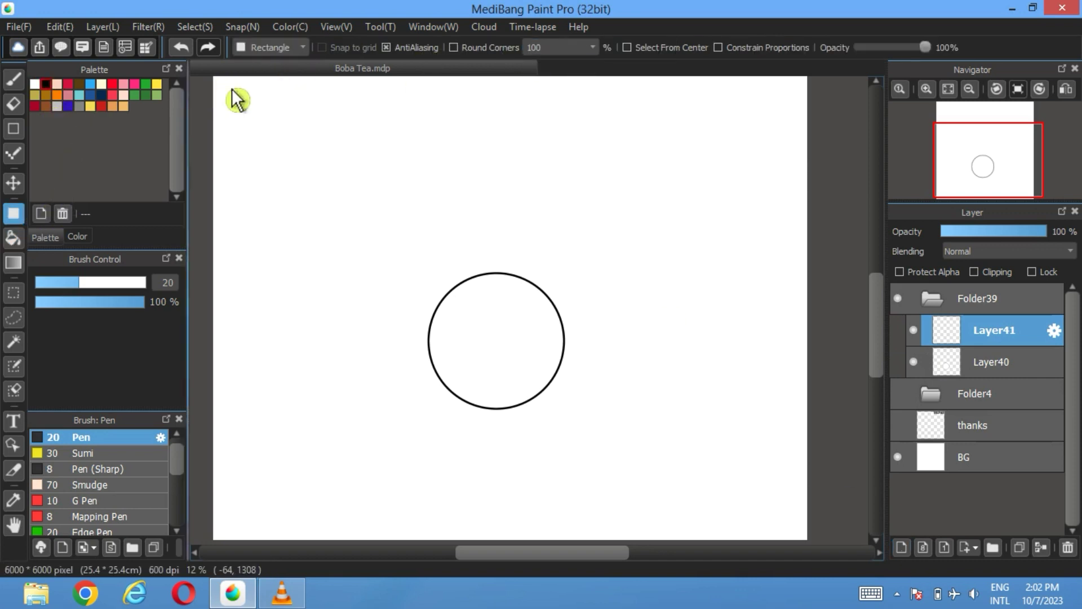
pyautogui.click(272, 47)
pyautogui.click(270, 78)
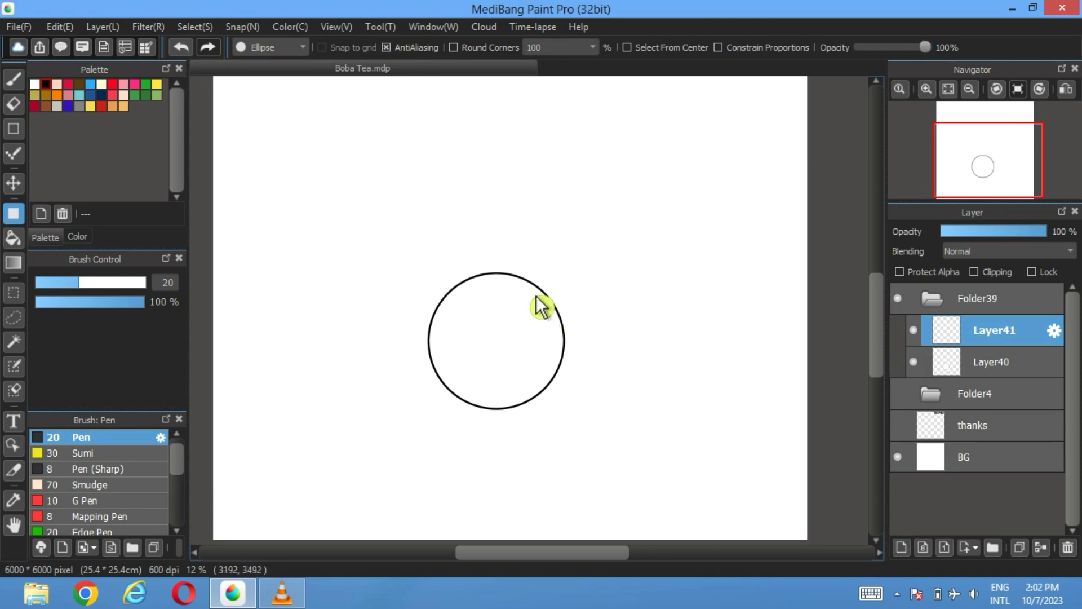
pyautogui.scroll(2, 541, 308)
pyautogui.scroll(-2, 500, 367)
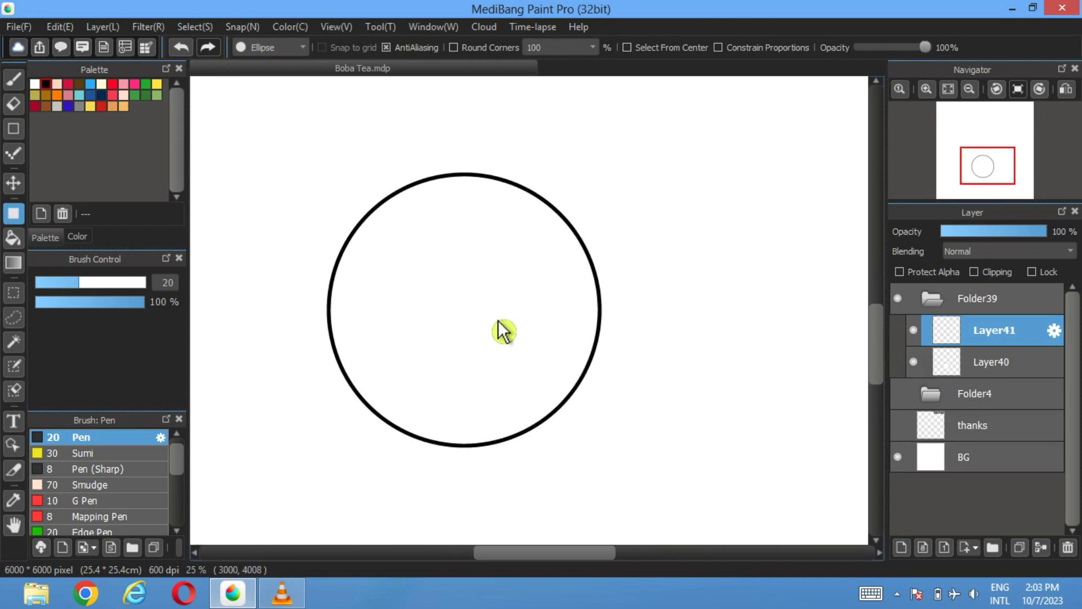
pyautogui.moveTo(533, 215); pyautogui.dragTo(477, 309)
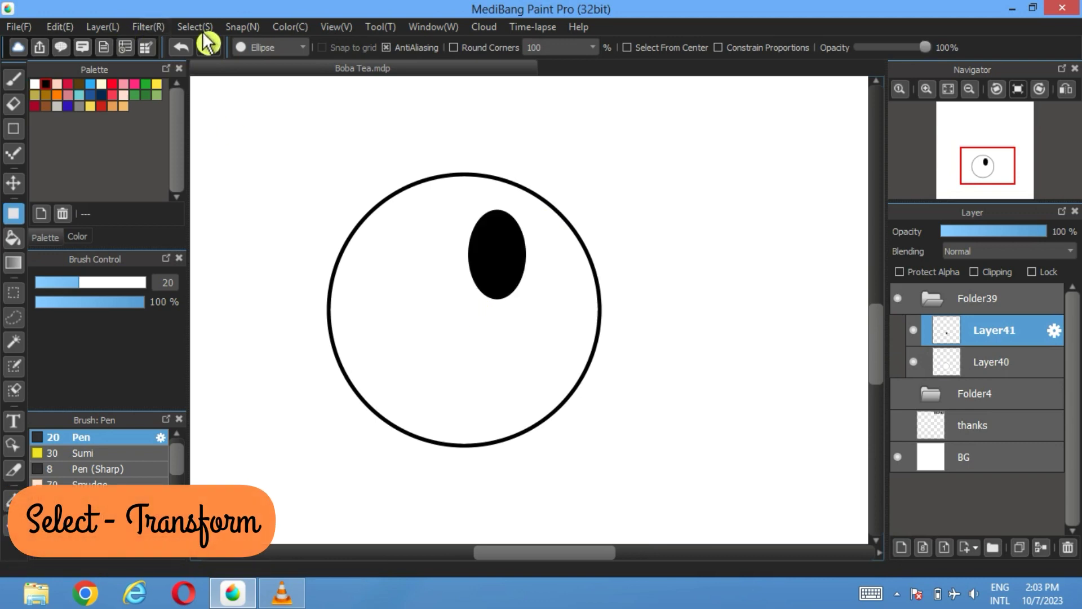
# - Transform the black ellipse so its top tilts toward the circle's centre, and shift it slightly right and down
pyautogui.click(195, 26)
pyautogui.click(228, 225)
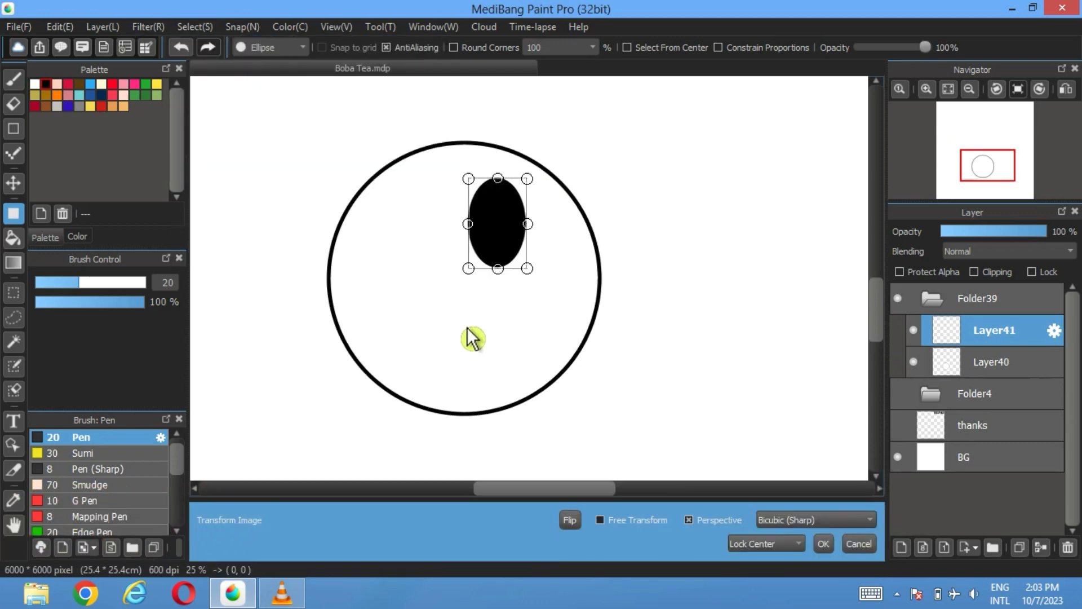
pyautogui.moveTo(472, 334); pyautogui.dragTo(496, 341)
pyautogui.moveTo(532, 242)
pyautogui.mouseDown()
pyautogui.moveTo(533, 226)
pyautogui.moveTo(532, 238)
pyautogui.mouseUp()
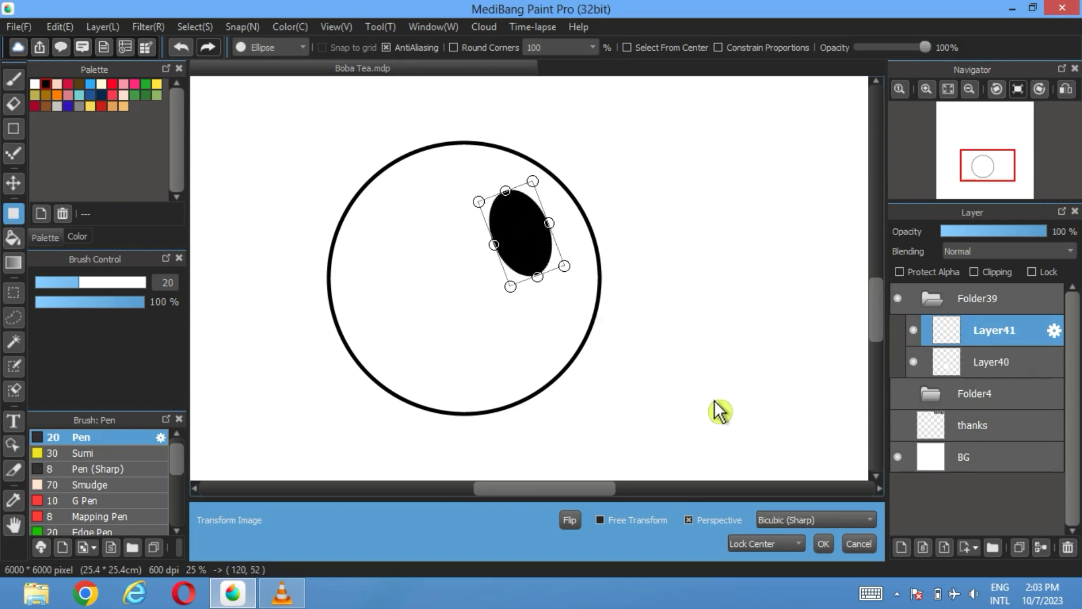
pyautogui.click(824, 544)
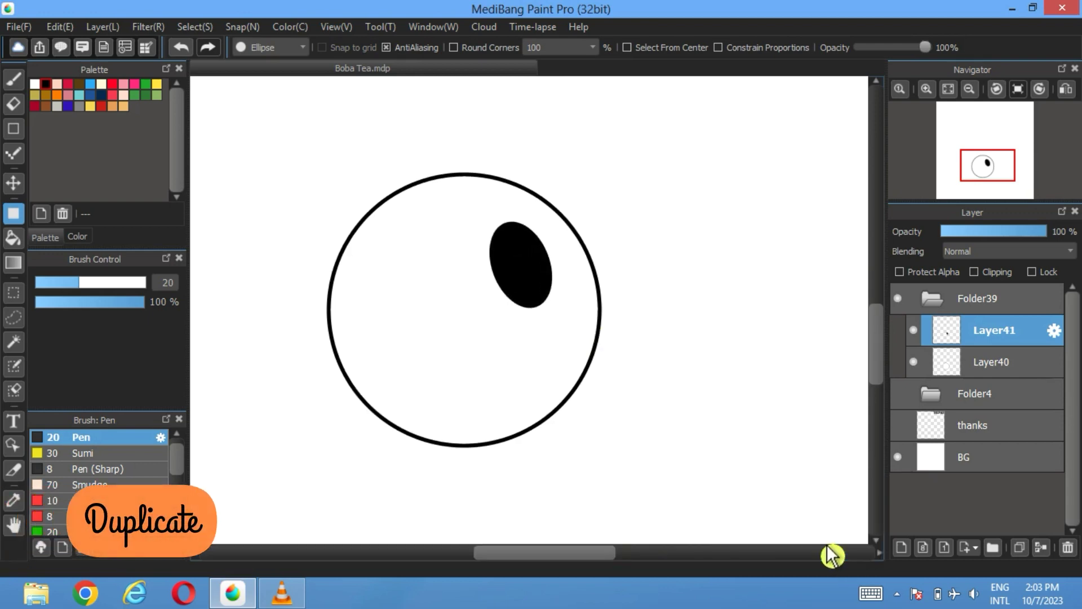
# - Duplicate the tilted ellipse's layer, flip the copy horizontally, and move it left as the matching second eye
pyautogui.click(1019, 547)
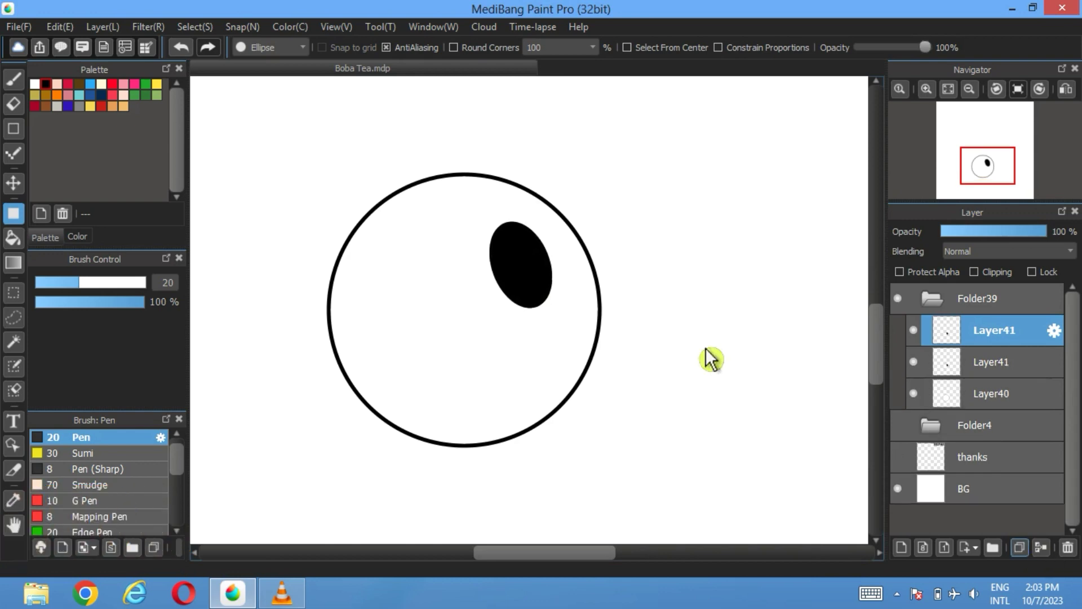
pyautogui.click(103, 27)
pyautogui.moveTo(169, 477)
pyautogui.click(299, 476)
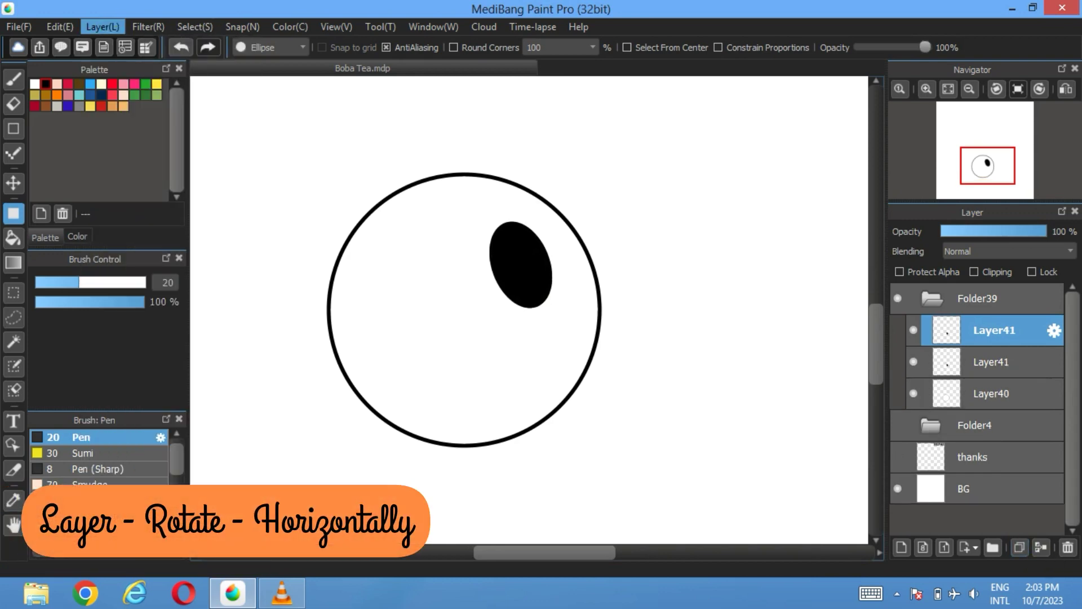
pyautogui.click(13, 182)
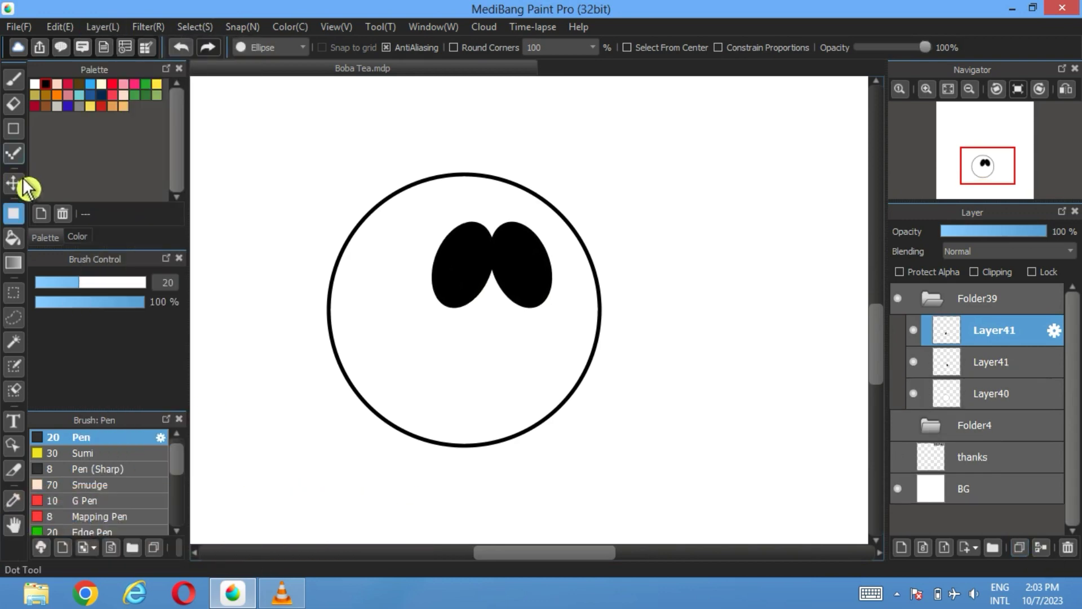
pyautogui.moveTo(448, 290); pyautogui.dragTo(443, 290)
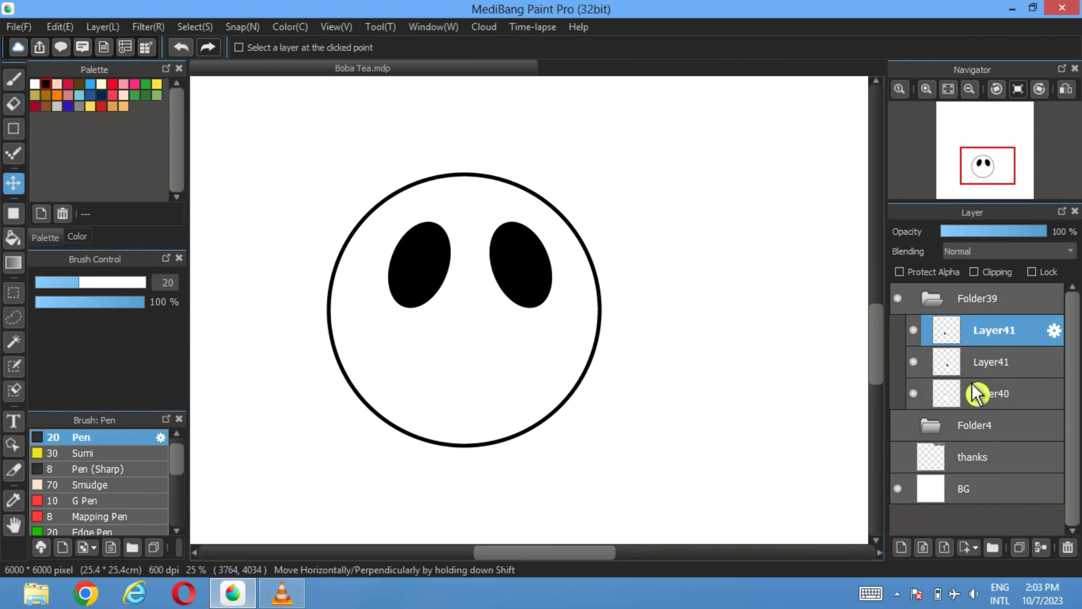
# - Select both eye layers together and nudge the pair slightly up and left inside the circle
pyautogui.keyDown('ctrl'); pyautogui.click(981, 366); pyautogui.keyUp('ctrl')
pyautogui.moveTo(543, 270); pyautogui.dragTo(539, 267)
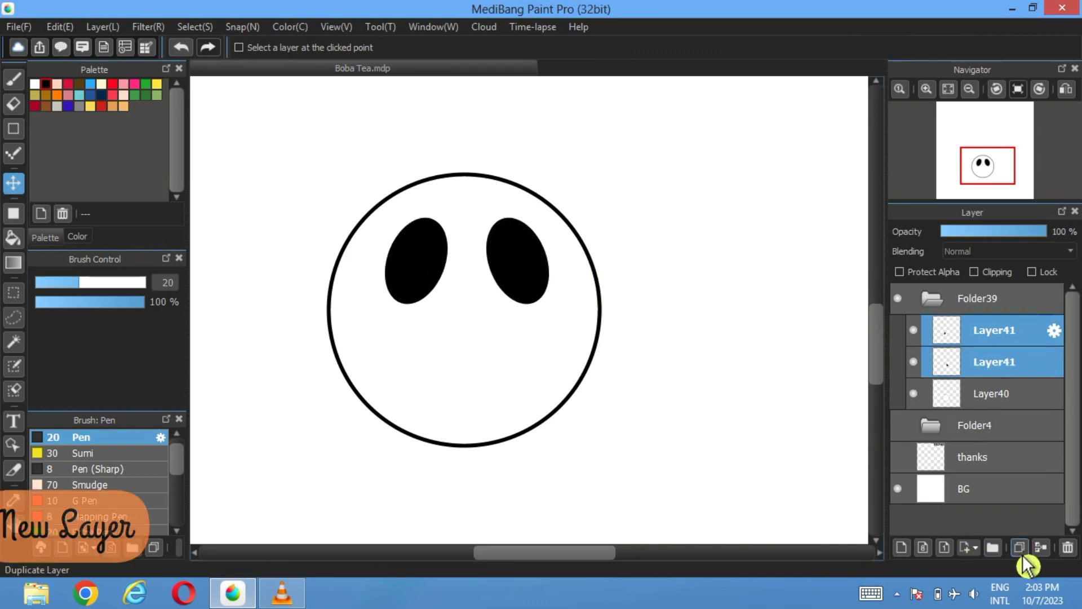
pyautogui.keyDown('ctrl'); pyautogui.click(1009, 367); pyautogui.keyUp('ctrl')
# - Draw a small filled black circle with constrained proportions below the eyes on a new layer, and duplicate it as a second nostril beside it
pyautogui.click(900, 547)
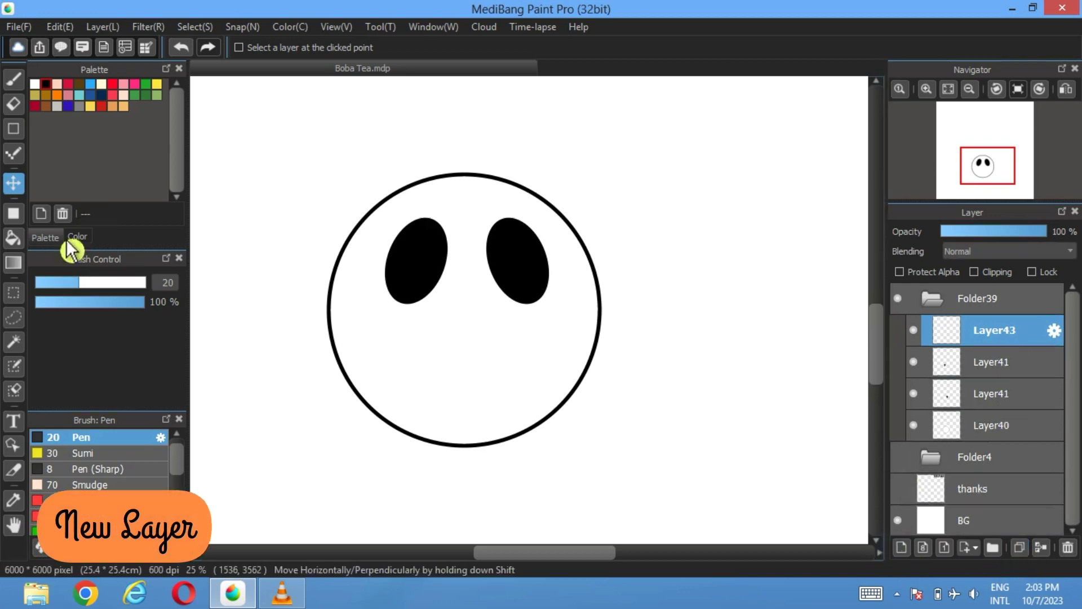
pyautogui.click(13, 214)
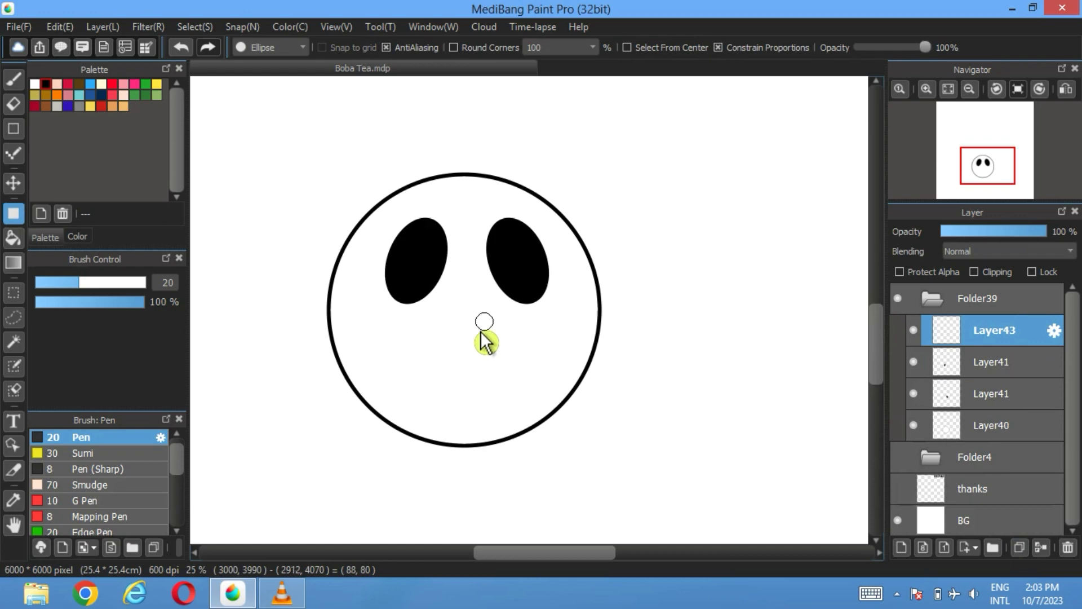
pyautogui.click(14, 183)
pyautogui.moveTo(495, 339); pyautogui.dragTo(467, 345)
pyautogui.click(1021, 548)
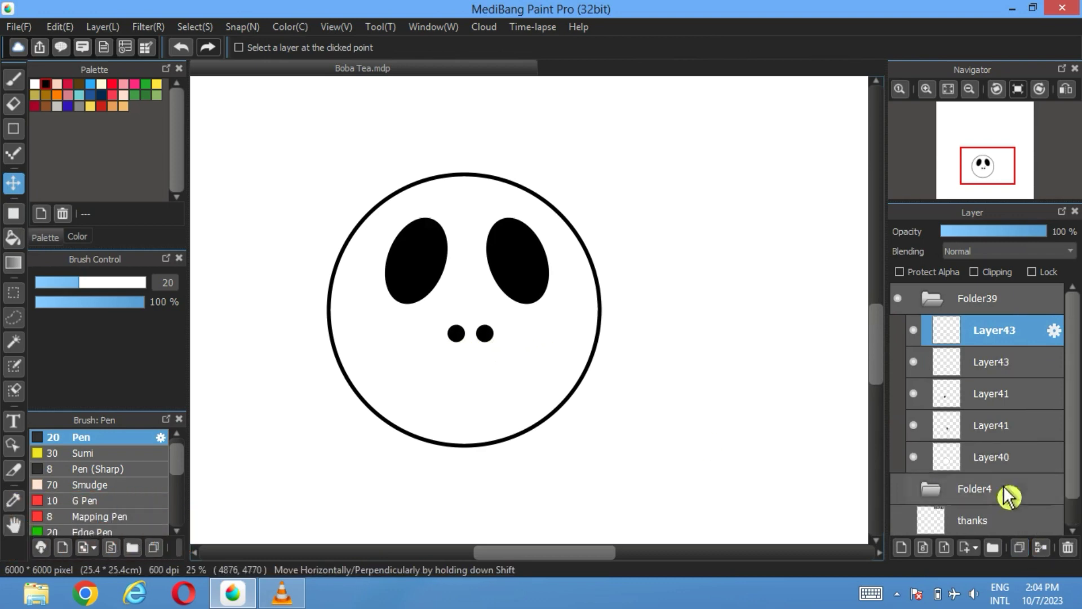
# - Nudge the face circle slightly right, and place a duplicate of it straight above, offset by 256 px
pyautogui.click(1001, 457)
pyautogui.moveTo(597, 353); pyautogui.dragTo(601, 352)
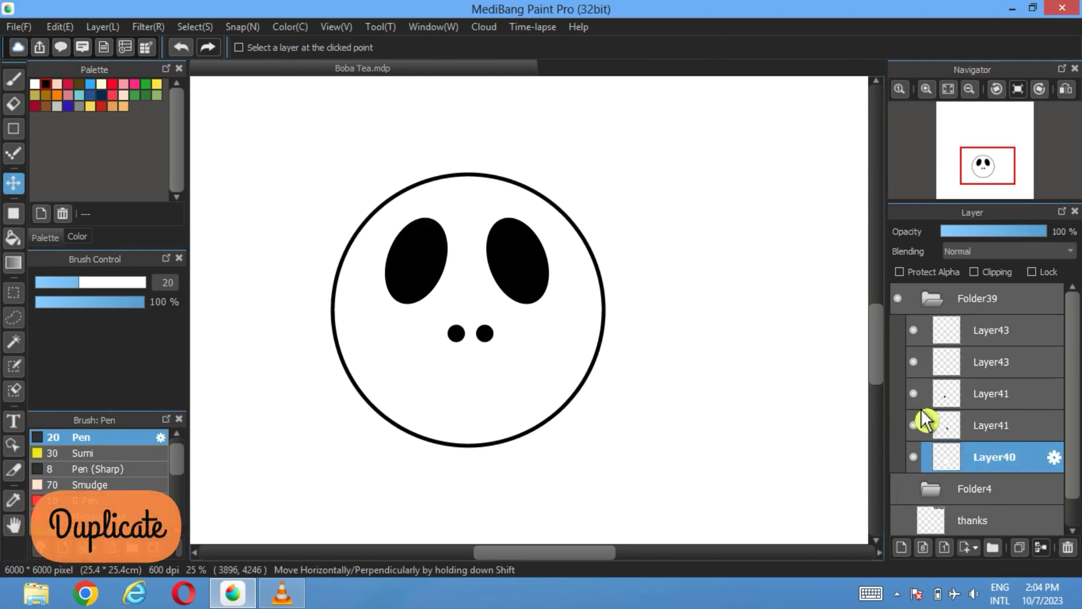
pyautogui.click(1020, 548)
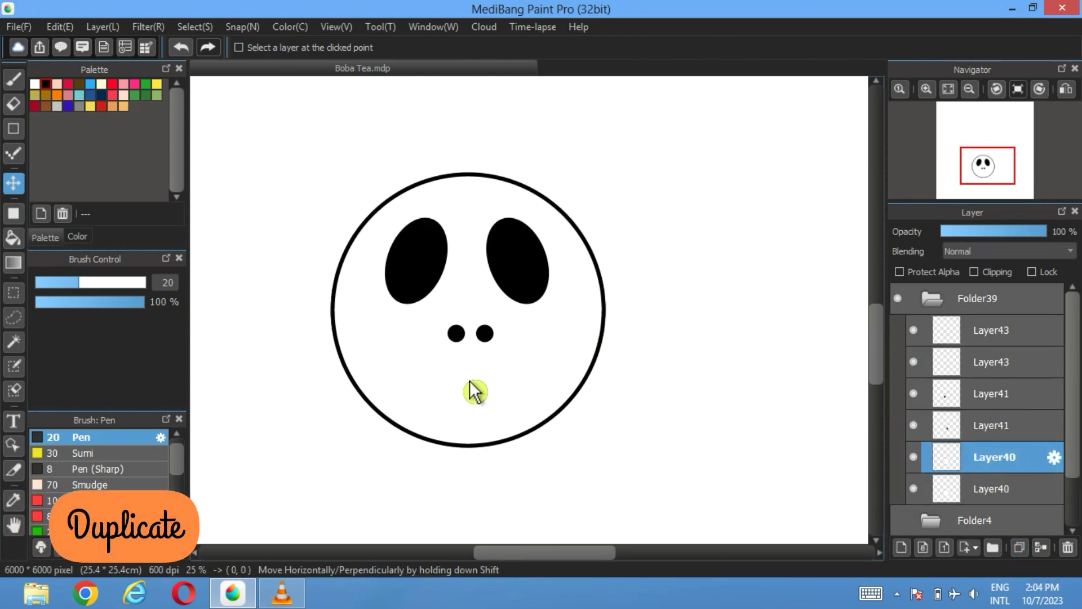
pyautogui.moveTo(470, 383); pyautogui.dragTo(479, 341)
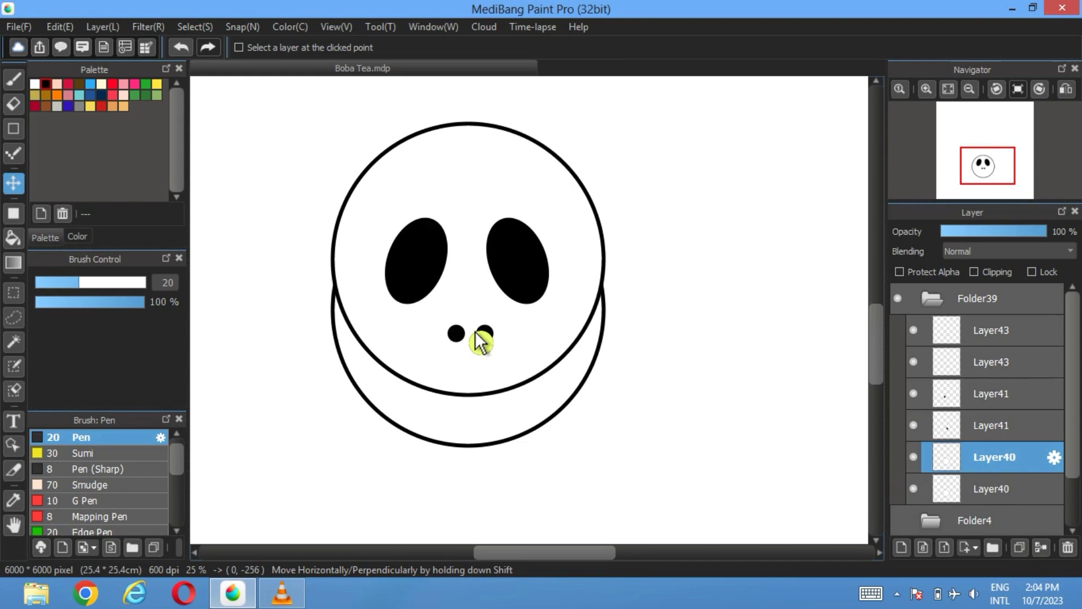
# - Hide both nostril layers, both eye layers and the original face circle, leaving only the raised duplicate visible
pyautogui.click(914, 330)
pyautogui.click(914, 362)
pyautogui.click(914, 393)
pyautogui.click(914, 425)
pyautogui.click(913, 489)
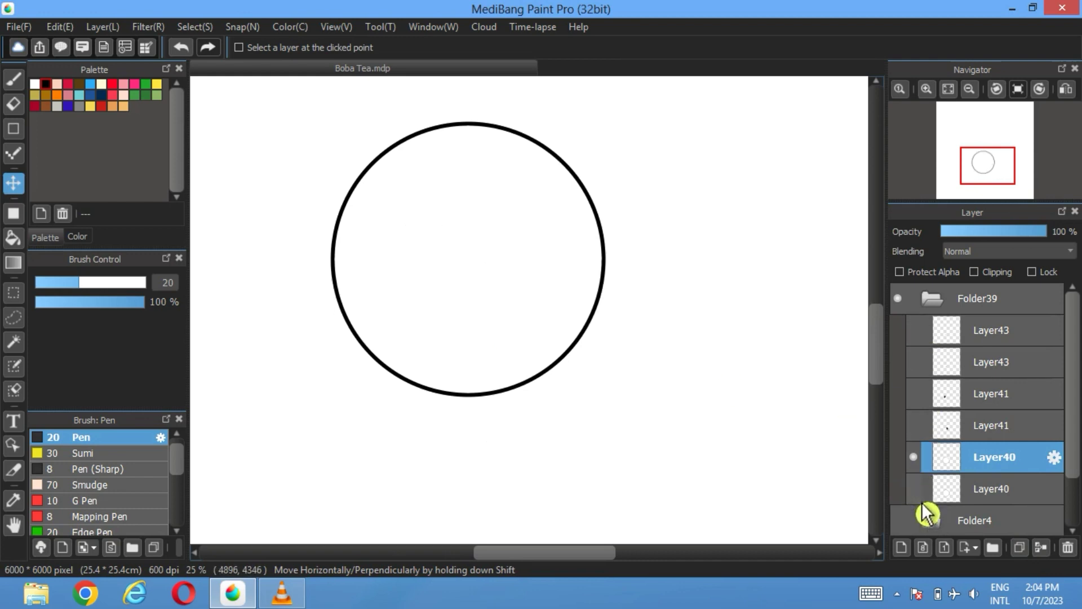
# - Select the white inside of the duplicated circle with the Magic Wand, cut it out, and clear the selection
pyautogui.click(14, 341)
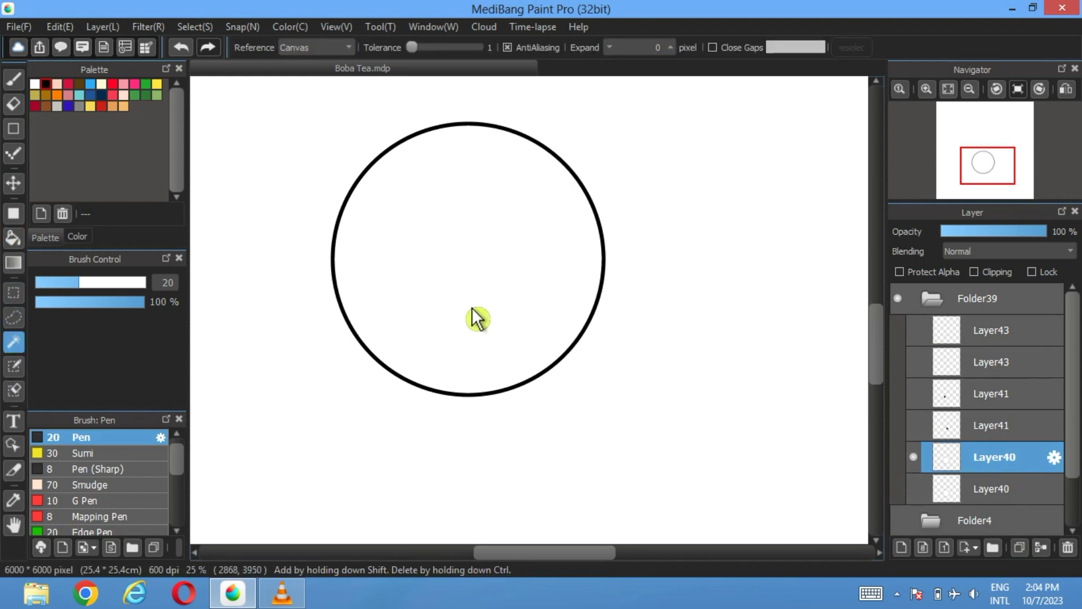
pyautogui.click(475, 318)
pyautogui.click(59, 26)
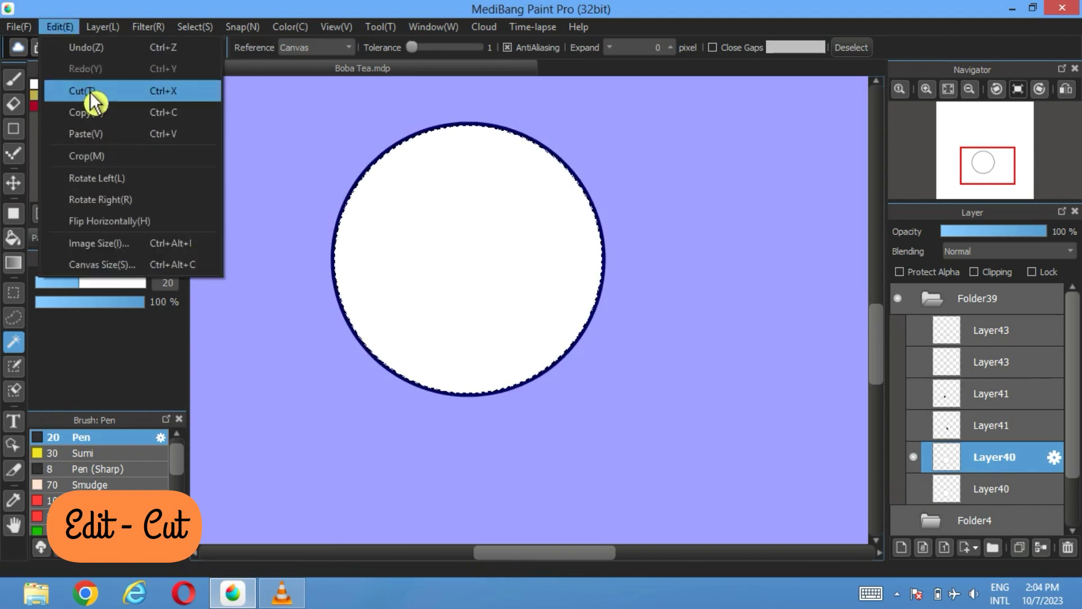
pyautogui.click(90, 91)
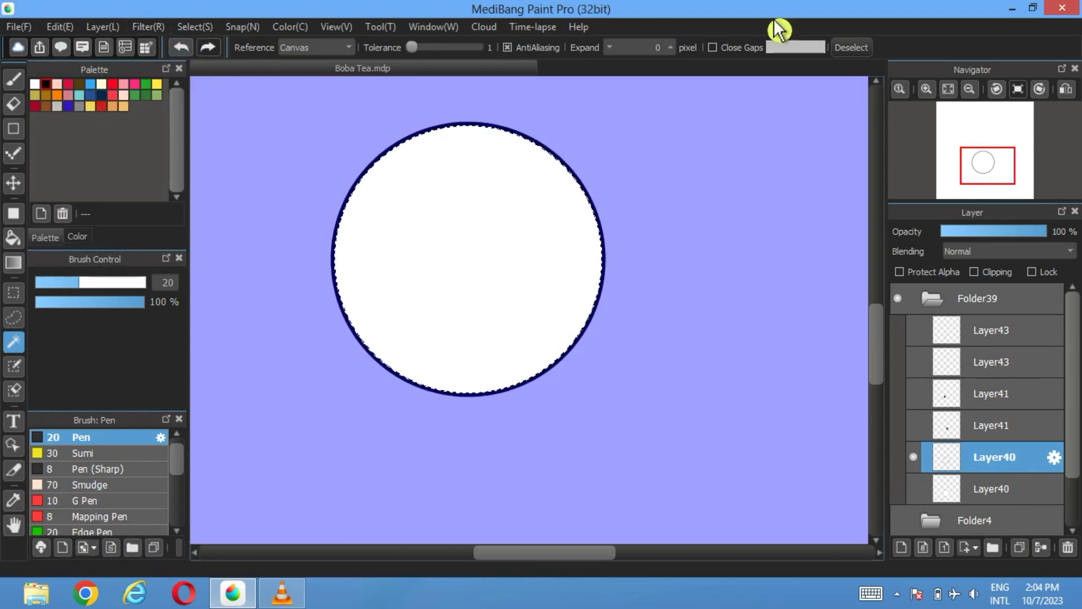
pyautogui.click(852, 47)
# - Show the original face circle, and cut away the duplicate's upper part with a rectangular selection so only the lower smile arc remains
pyautogui.click(913, 489)
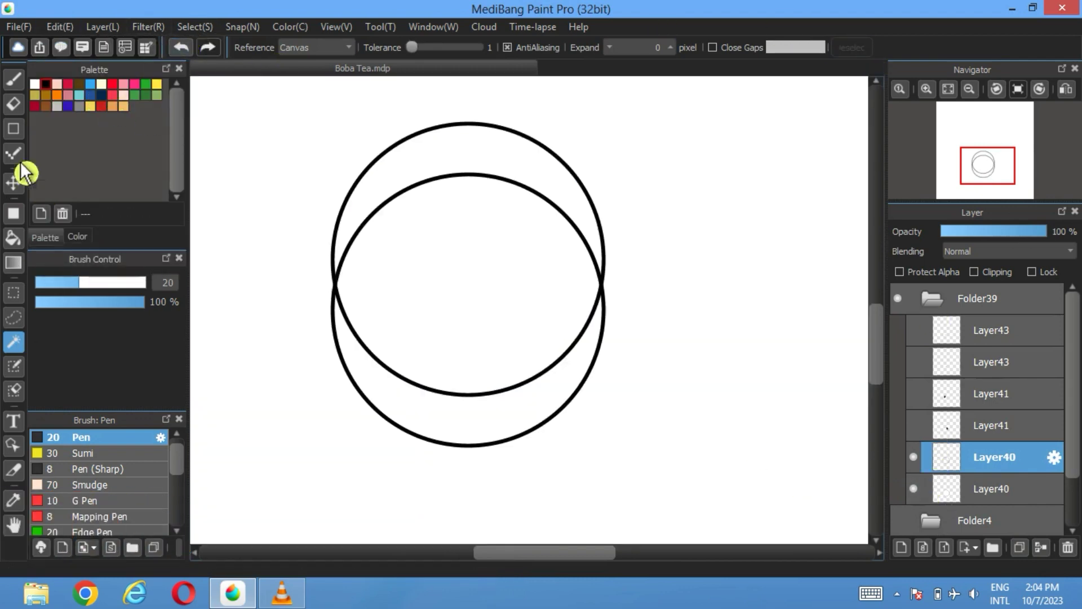
pyautogui.click(13, 292)
pyautogui.moveTo(275, 94); pyautogui.dragTo(634, 352)
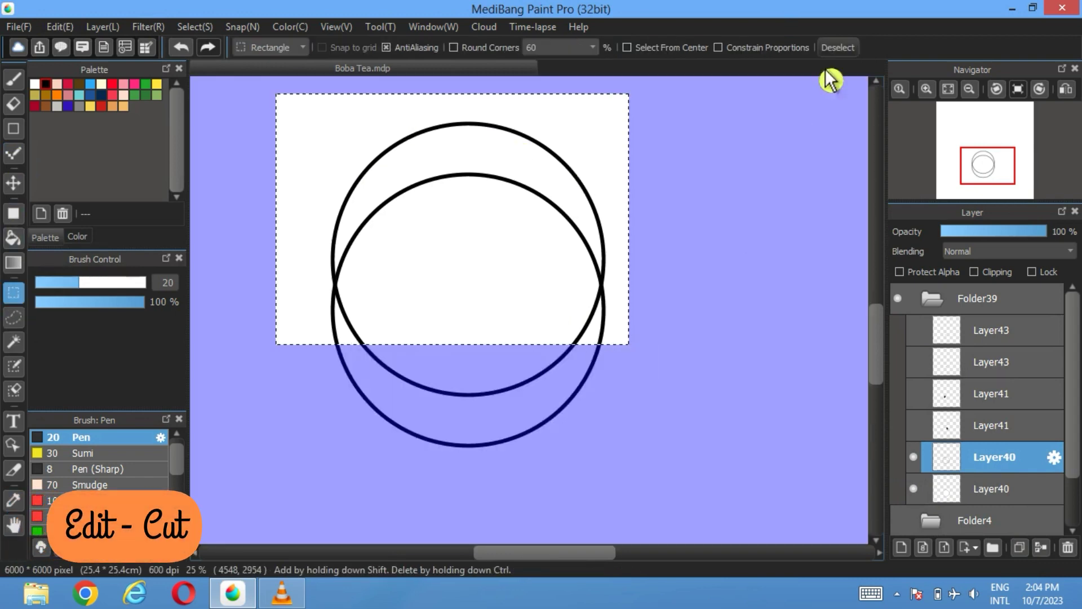
pyautogui.click(73, 26)
pyautogui.click(84, 90)
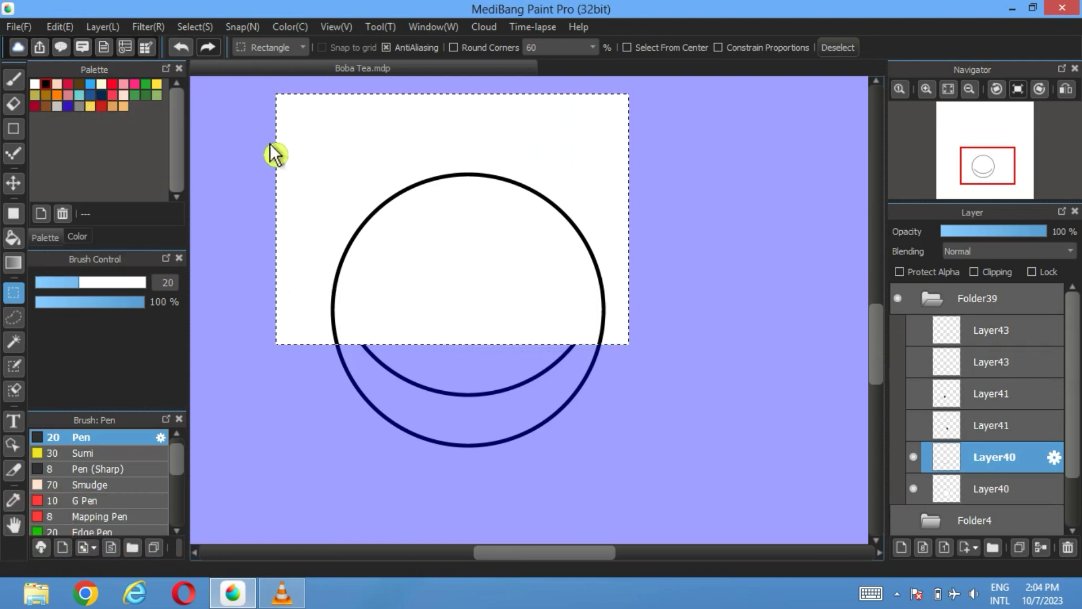
pyautogui.click(839, 47)
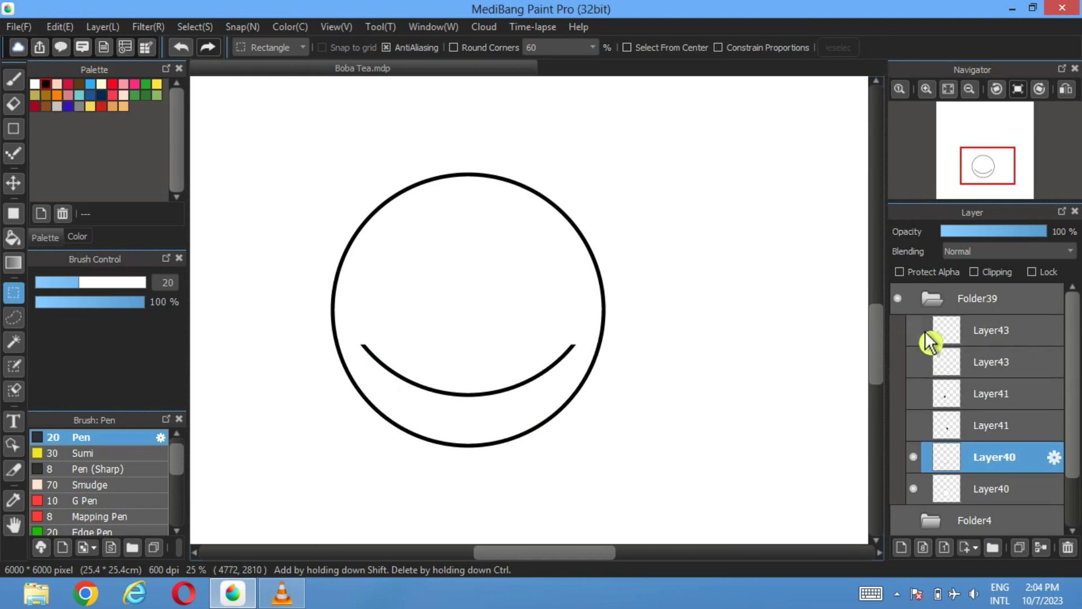
# - Show both nostril layers and both eye layers again
pyautogui.click(914, 330)
pyautogui.click(913, 361)
pyautogui.click(913, 393)
pyautogui.click(913, 425)
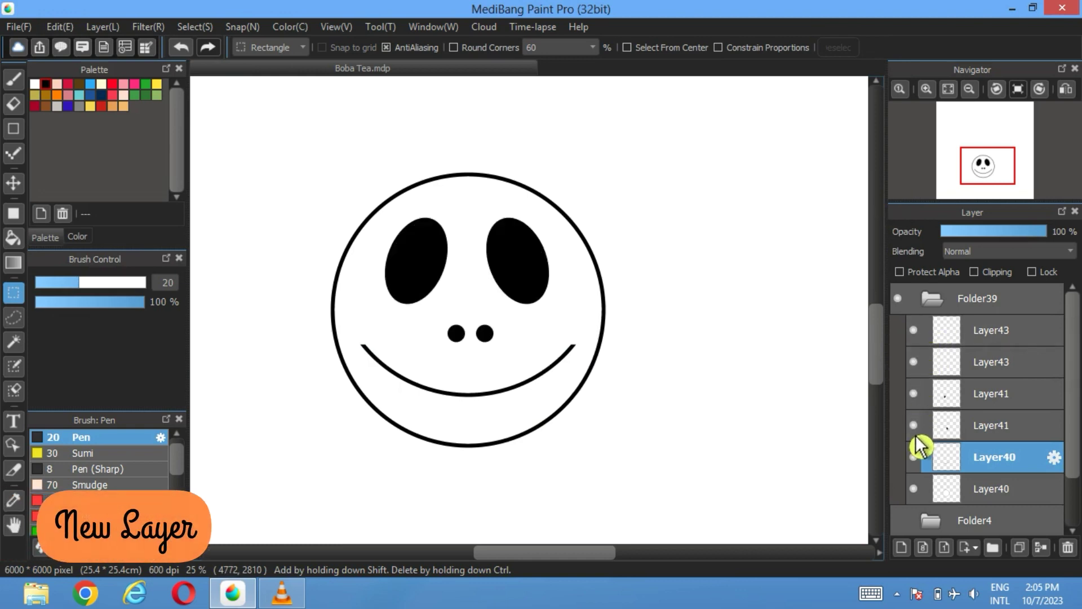
# - Add a layer above the smile and draw short straight stitches across its right half, undoing the third one
pyautogui.click(902, 547)
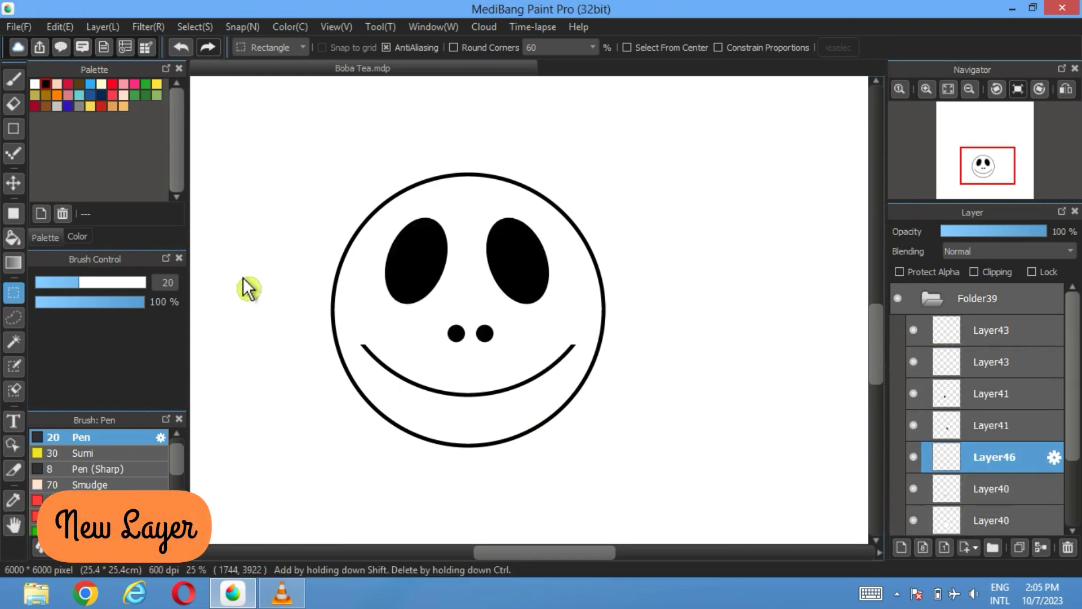
pyautogui.click(17, 133)
pyautogui.click(242, 47)
pyautogui.scroll(3, 558, 364)
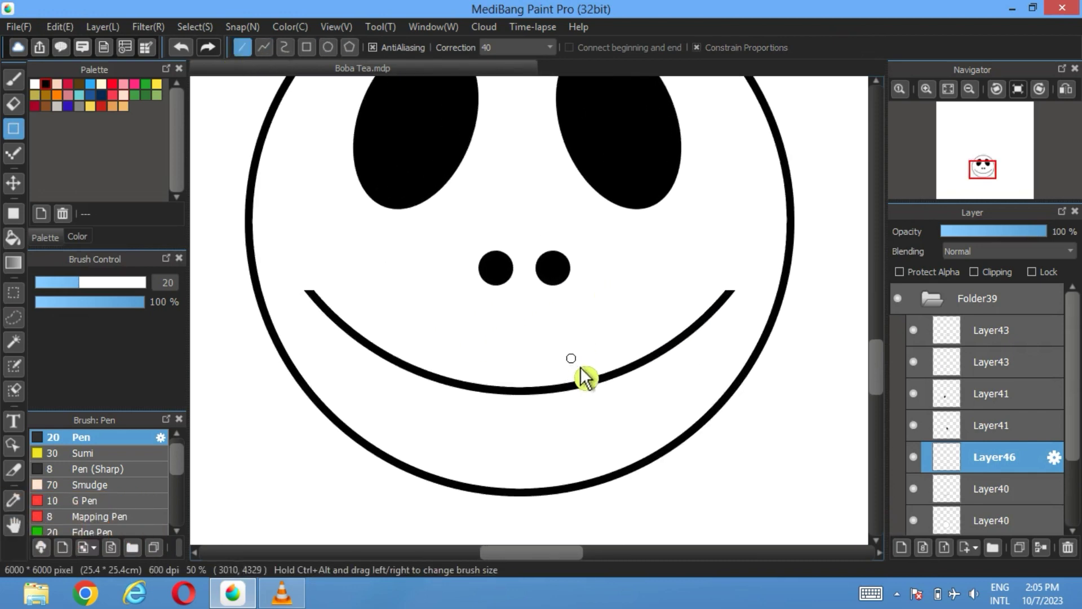
pyautogui.moveTo(589, 412); pyautogui.dragTo(589, 413)
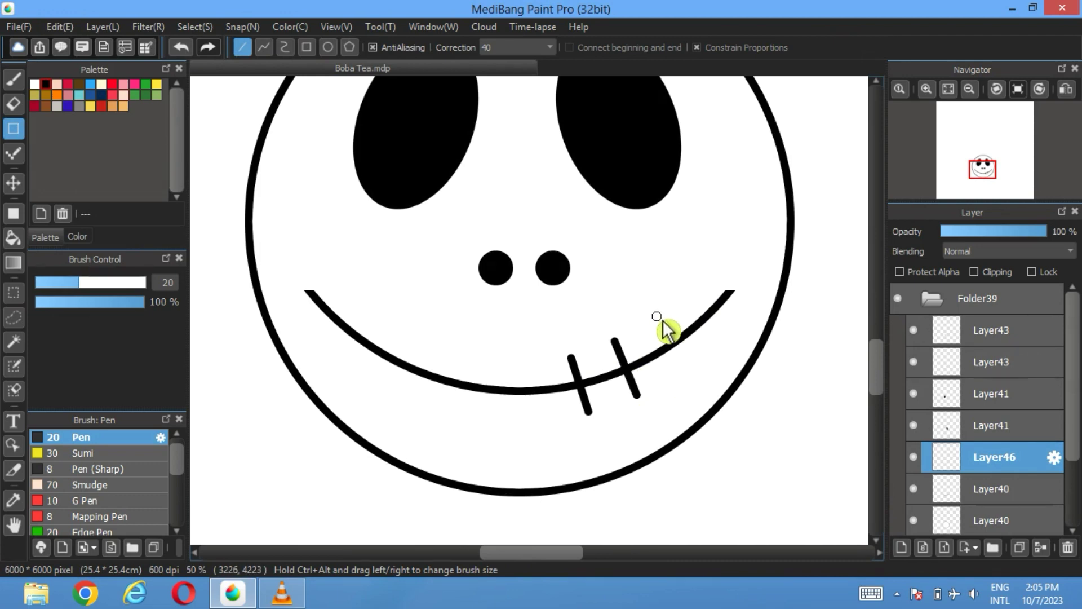
pyautogui.moveTo(688, 378); pyautogui.dragTo(688, 378)
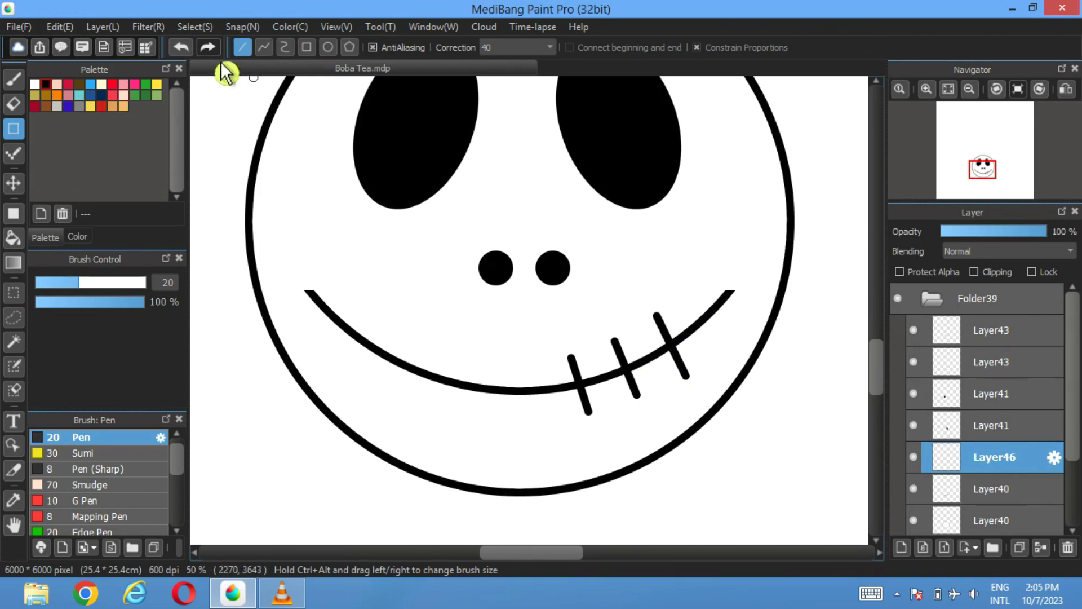
pyautogui.click(181, 47)
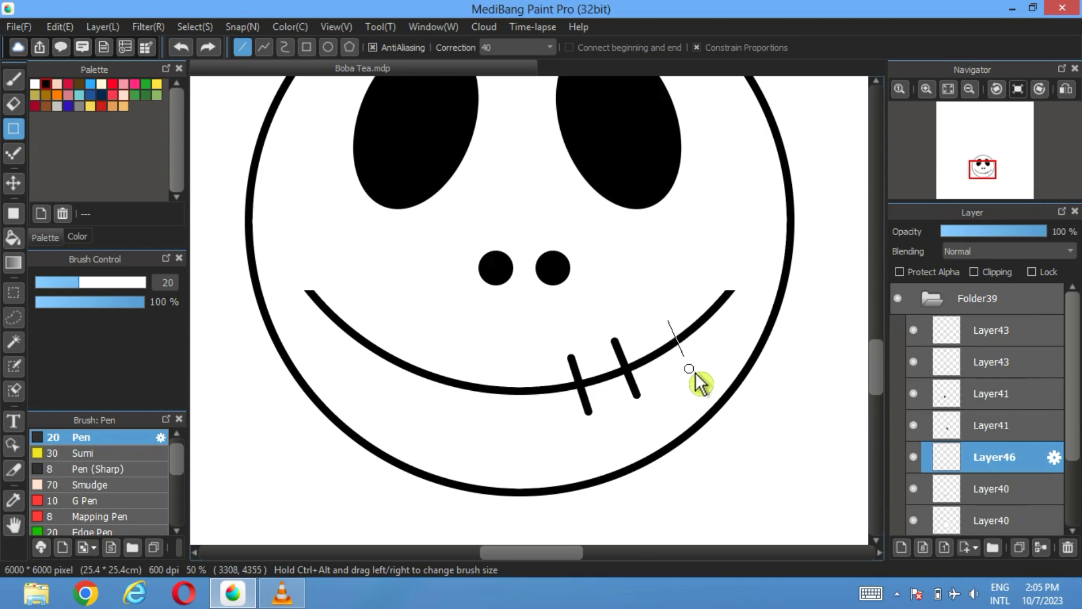
# - Redraw the third stitch and add the remaining short stitches at intervals across the rest of the smile
pyautogui.moveTo(694, 369); pyautogui.dragTo(696, 371)
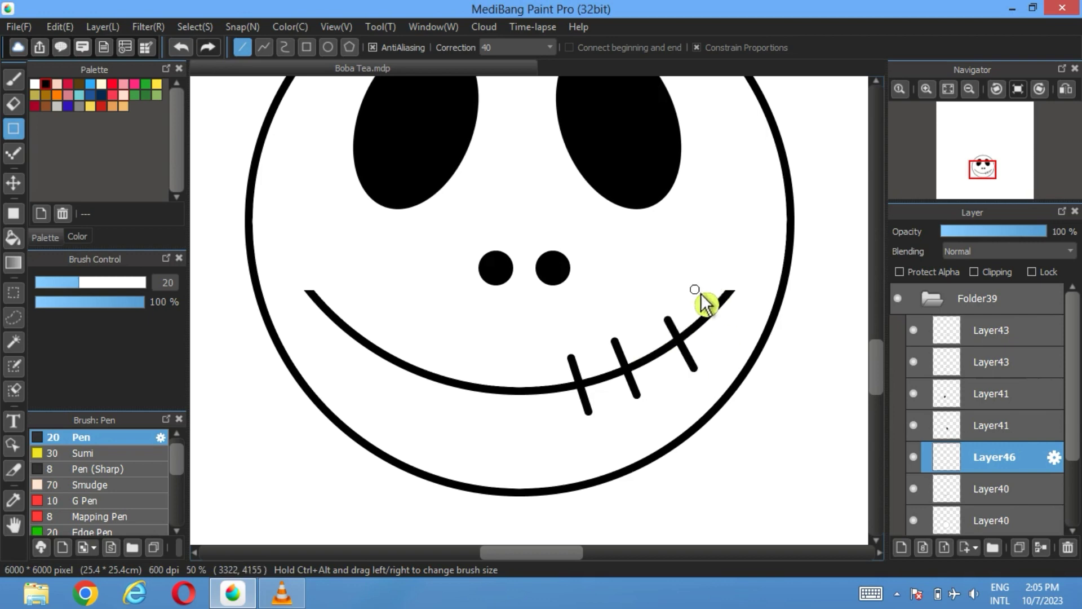
pyautogui.moveTo(730, 332); pyautogui.dragTo(731, 333)
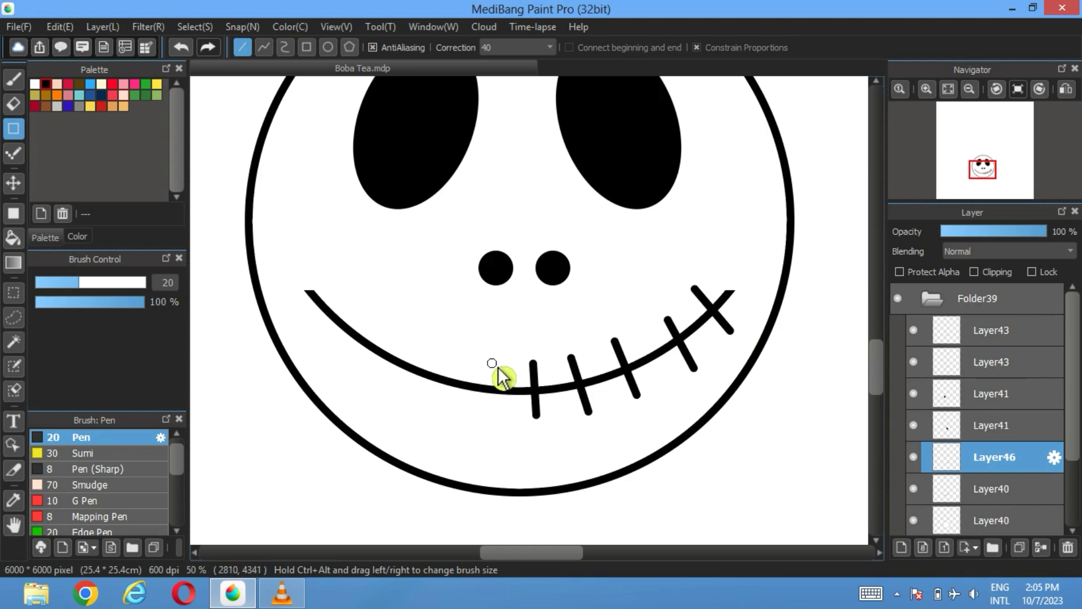
pyautogui.moveTo(491, 361); pyautogui.dragTo(429, 410)
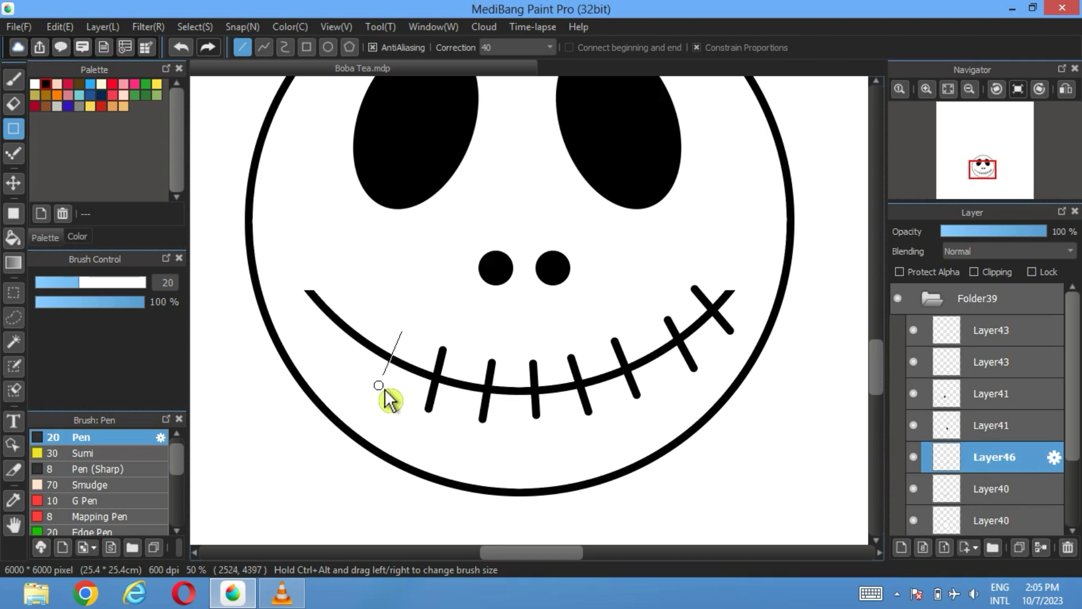
pyautogui.moveTo(379, 386); pyautogui.dragTo(379, 387)
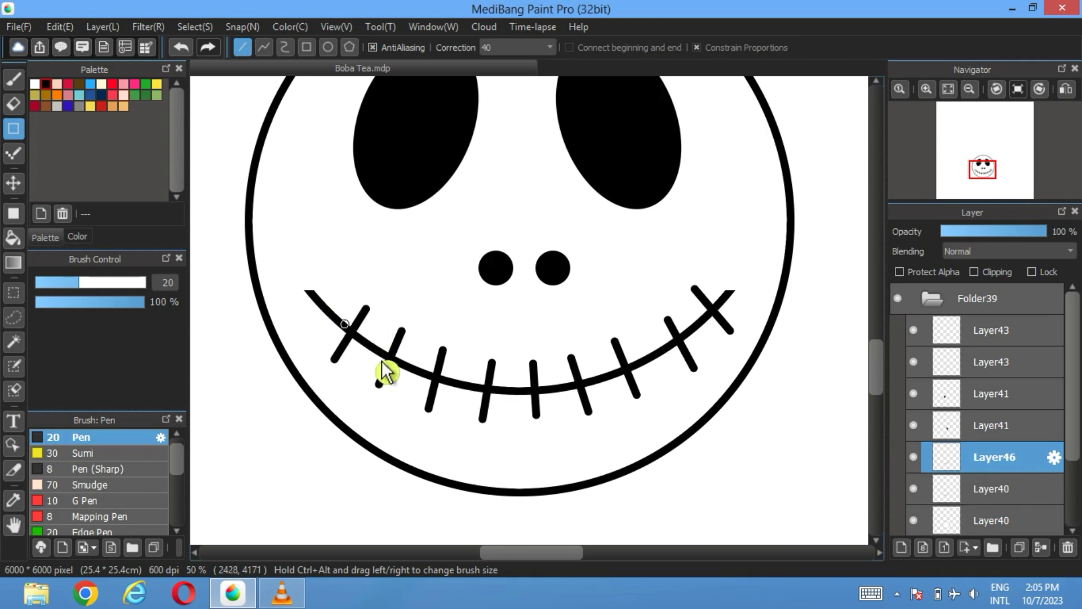
# - Fit the whole canvas in view, collapse Folder39, and make Folder4 visible and expand it
pyautogui.click(951, 90)
pyautogui.click(931, 302)
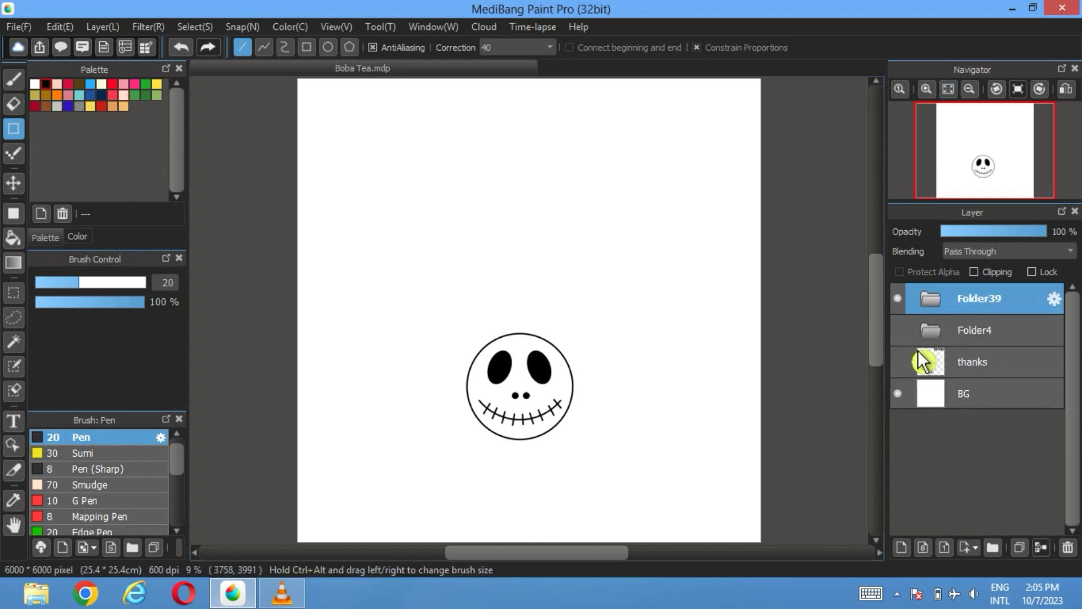
pyautogui.click(899, 330)
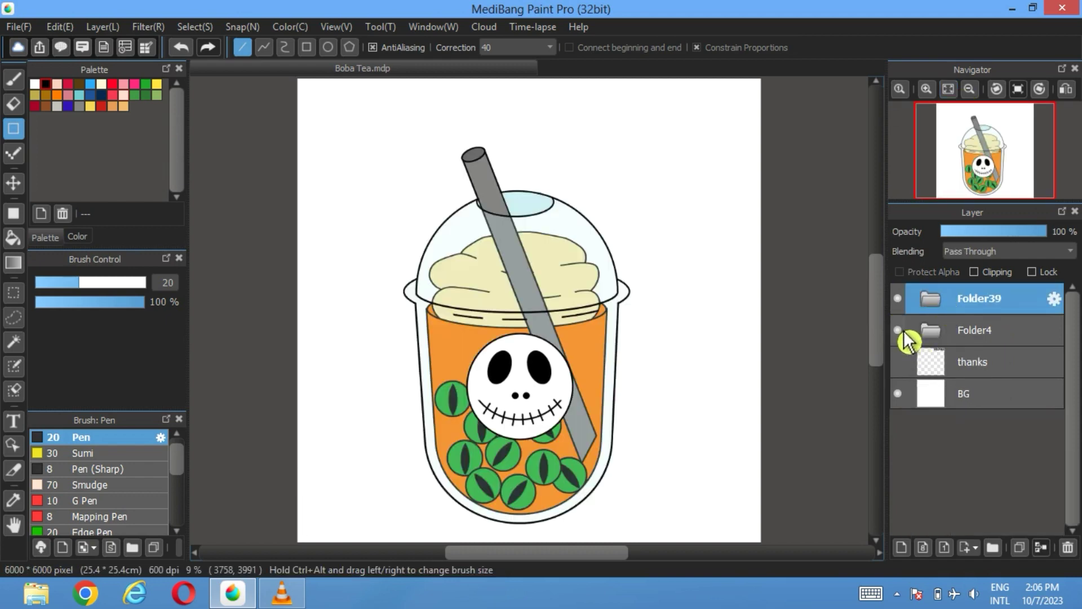
pyautogui.click(936, 337)
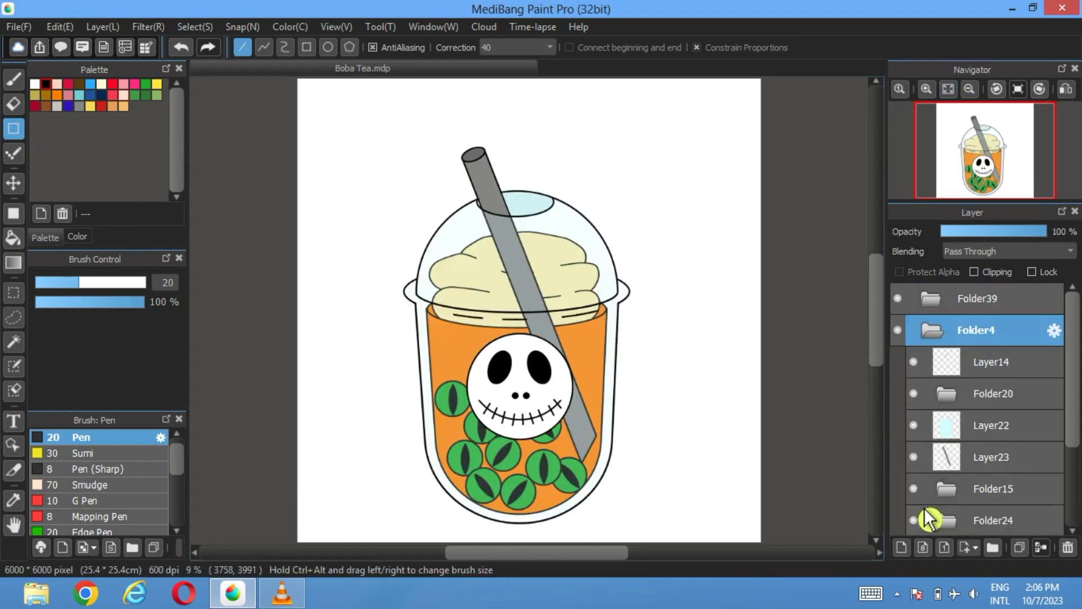
# - Transform Folder24 to shrink the group of green cat-eye balls slightly and fit it inside the lower part of the cup
pyautogui.click(915, 491)
pyautogui.click(919, 498)
pyautogui.scroll(-1, 920, 500)
pyautogui.click(918, 490)
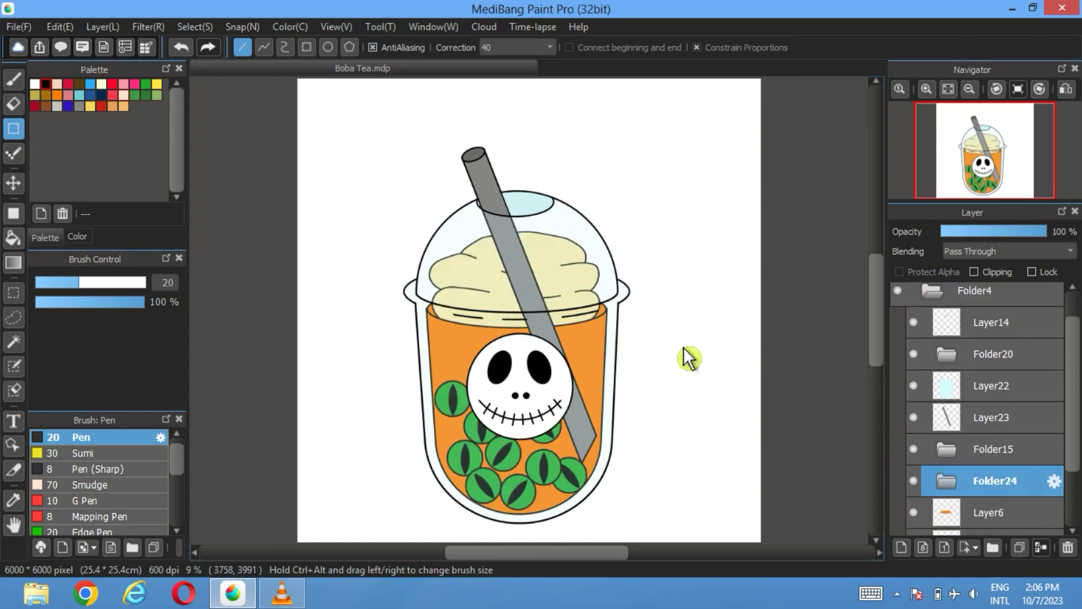
pyautogui.click(195, 26)
pyautogui.click(220, 226)
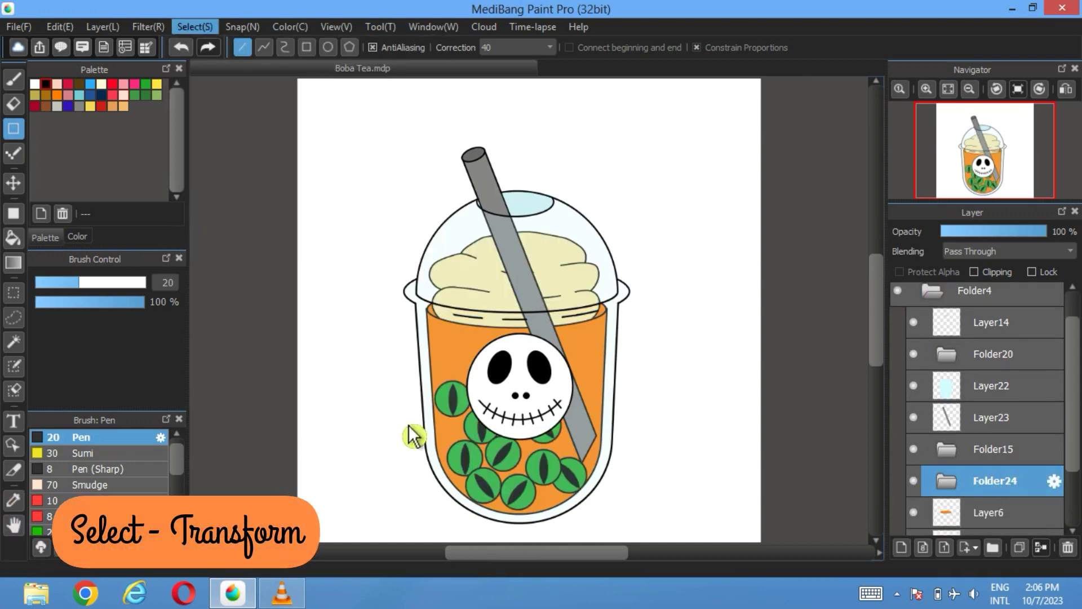
pyautogui.moveTo(455, 361); pyautogui.dragTo(519, 425)
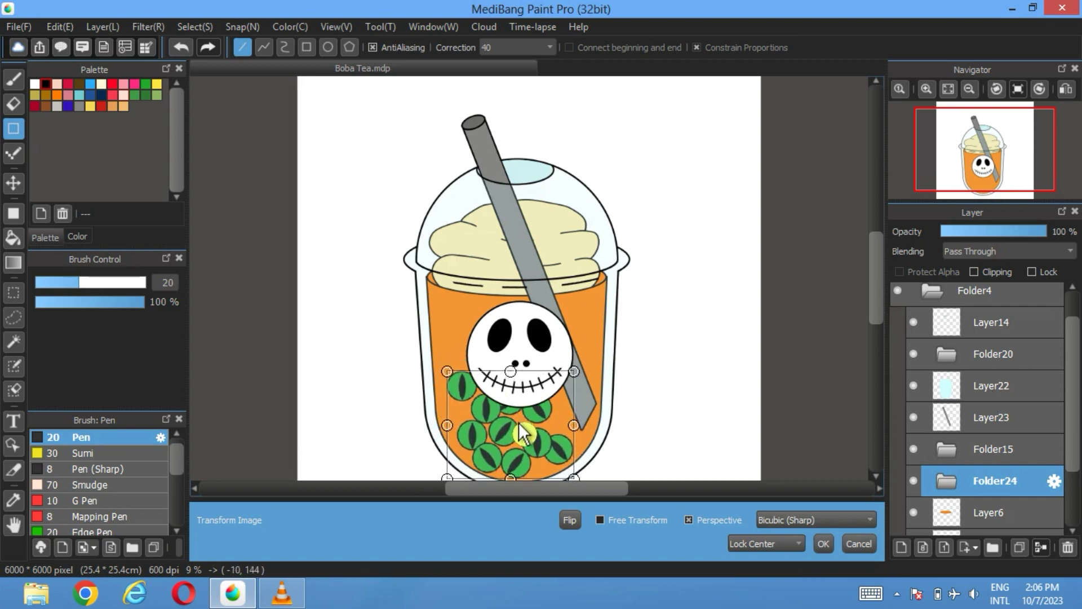
pyautogui.click(830, 547)
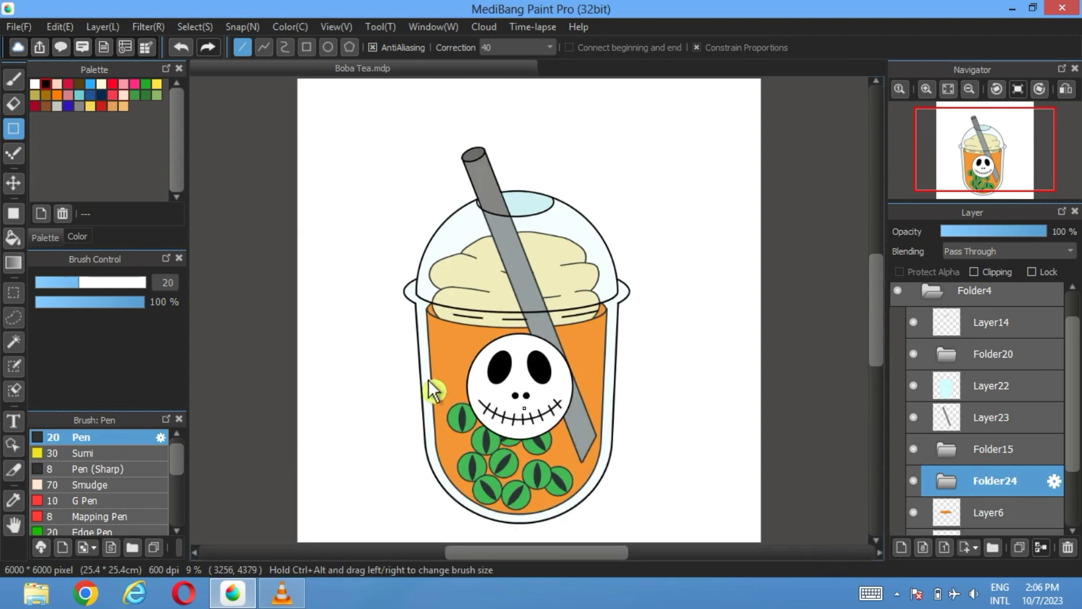
# - Add a new layer directly above the straw's Layer23
pyautogui.click(973, 426)
pyautogui.scroll(2, 616, 248)
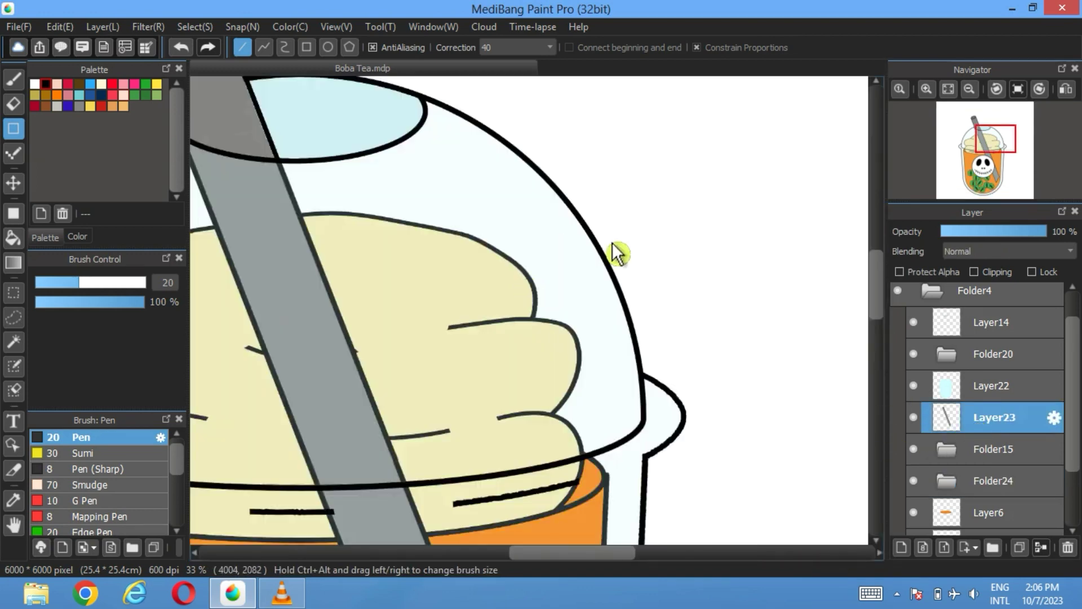
pyautogui.scroll(1, 628, 306)
pyautogui.moveTo(680, 525); pyautogui.dragTo(580, 356)
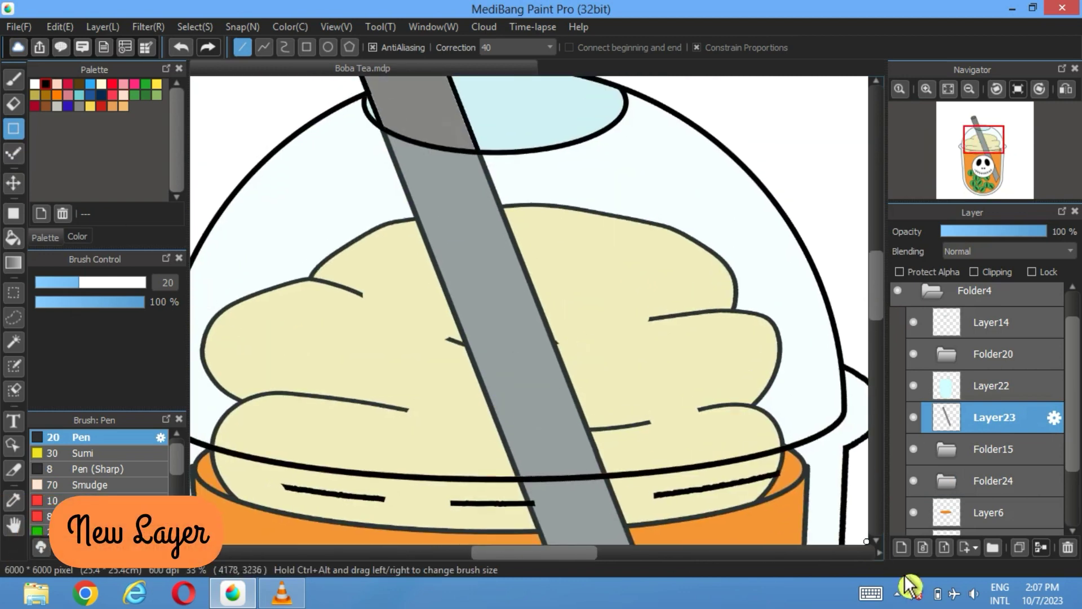
pyautogui.click(902, 548)
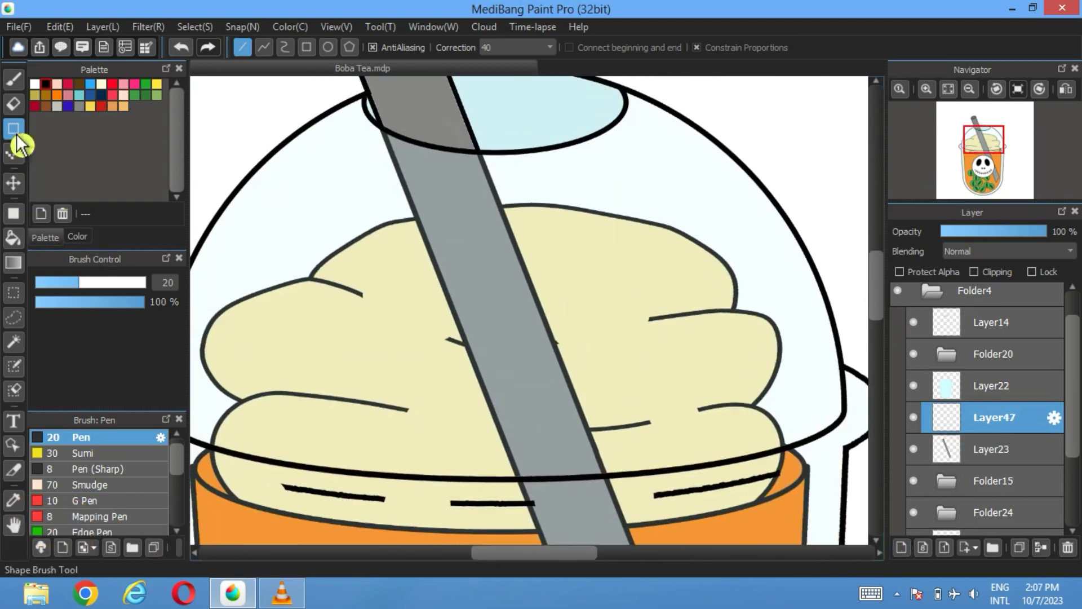
# - Draw a small horizontal ellipse across the straw in front of the cream and nudge it slightly upward
pyautogui.click(327, 47)
pyautogui.moveTo(560, 349); pyautogui.dragTo(476, 425)
pyautogui.click(181, 48)
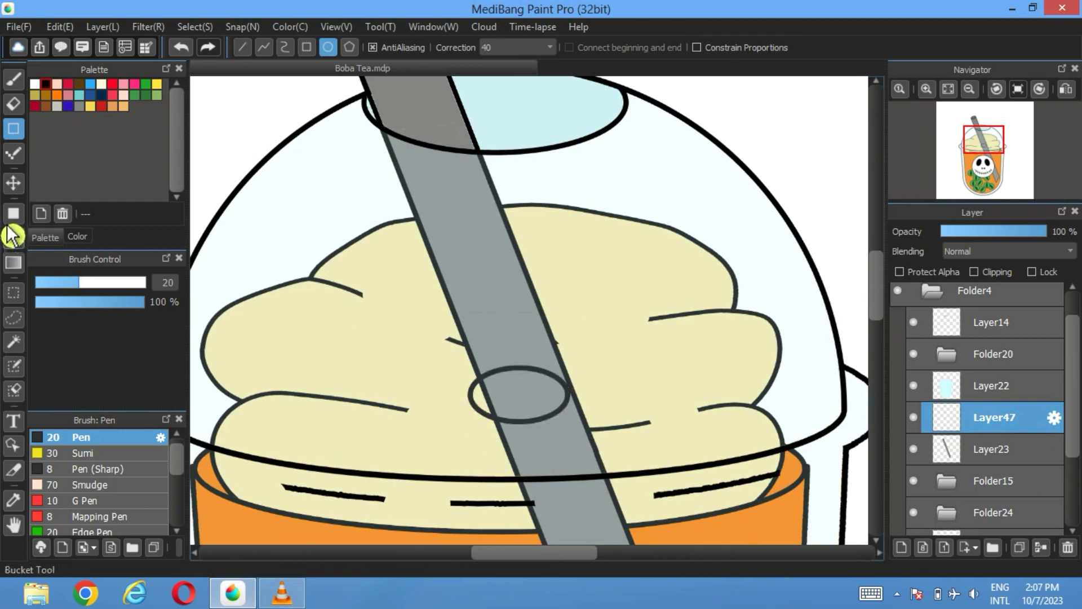
pyautogui.press('v')
pyautogui.moveTo(541, 404)
pyautogui.mouseDown()
pyautogui.moveTo(553, 382)
pyautogui.moveTo(540, 388)
pyautogui.mouseUp()
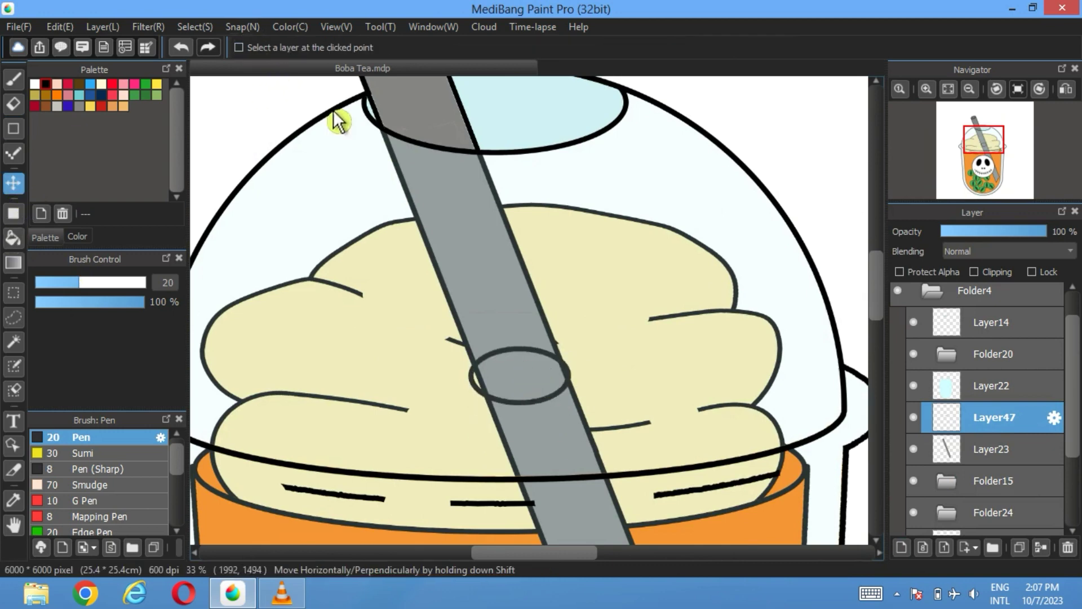
# - Try to erase the part of the ellipse outside the straw's left edge, and undo the erasing
pyautogui.scroll(4, 563, 347)
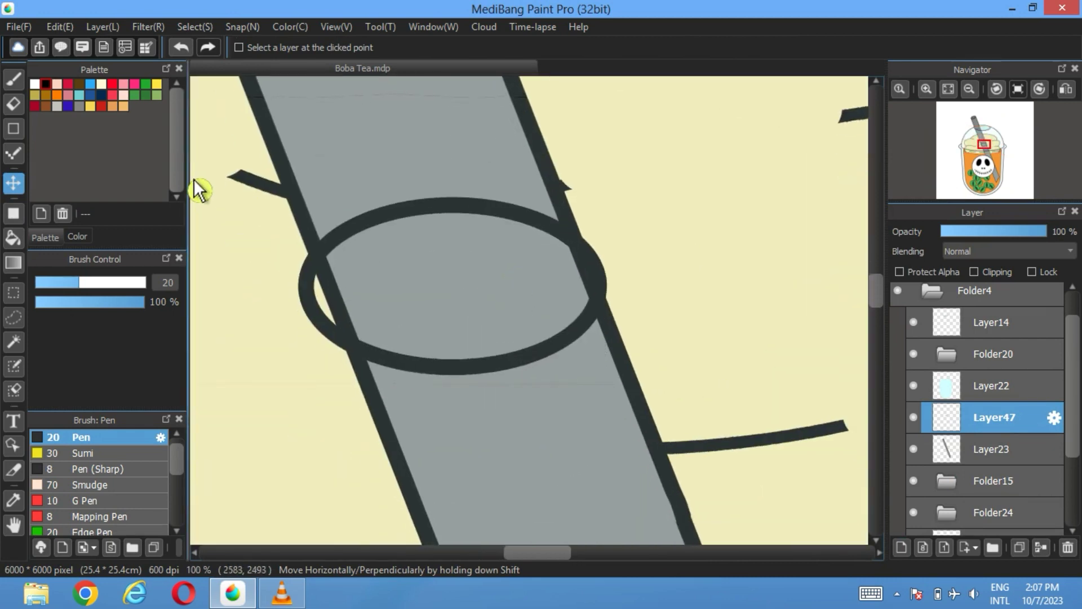
pyautogui.click(16, 105)
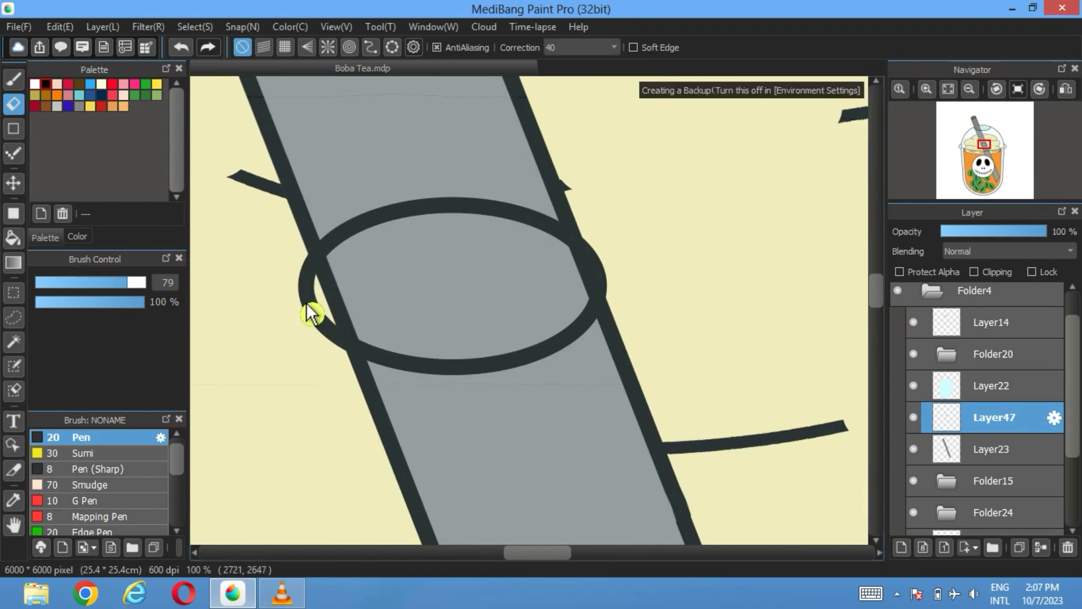
pyautogui.moveTo(308, 313); pyautogui.dragTo(320, 289)
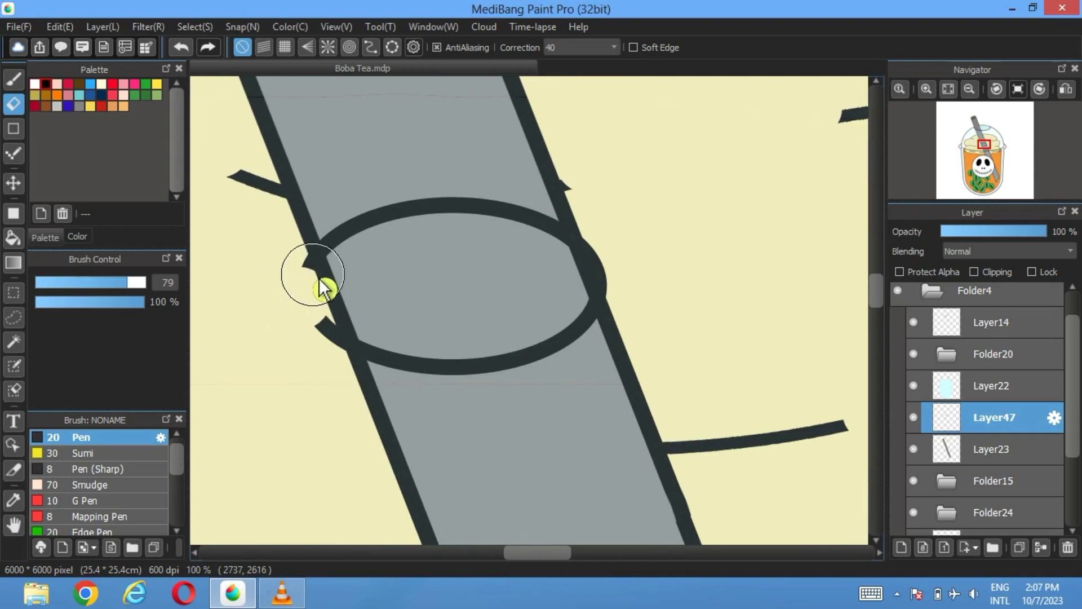
pyautogui.click(181, 48)
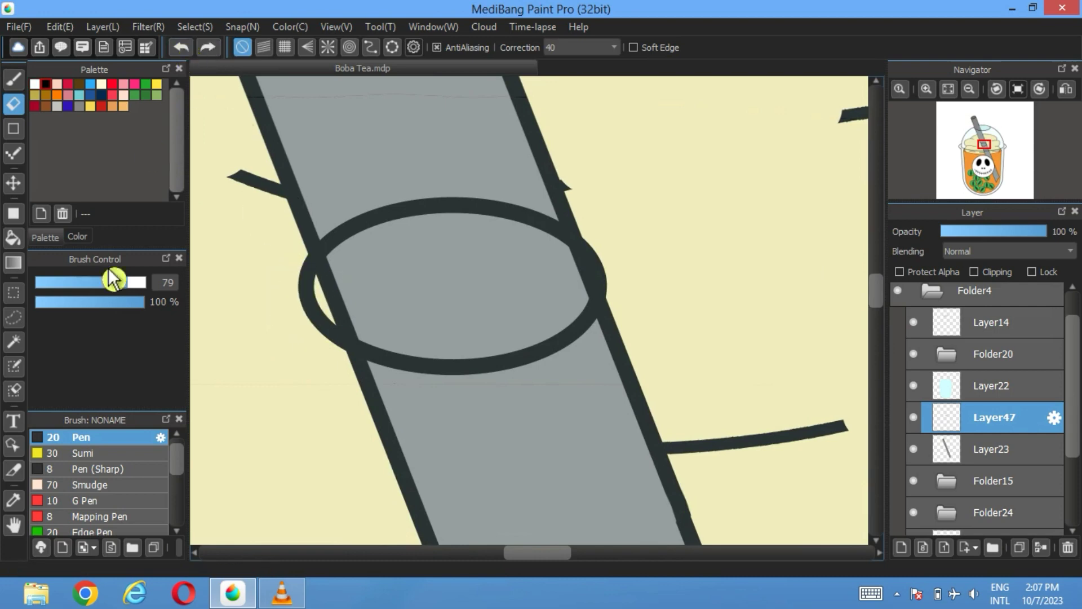
# - Select the upper half of the ellipse with a rectangular selection and cut it away, leaving a downward-bulging arc
pyautogui.click(13, 292)
pyautogui.moveTo(238, 171); pyautogui.dragTo(662, 293)
pyautogui.click(60, 26)
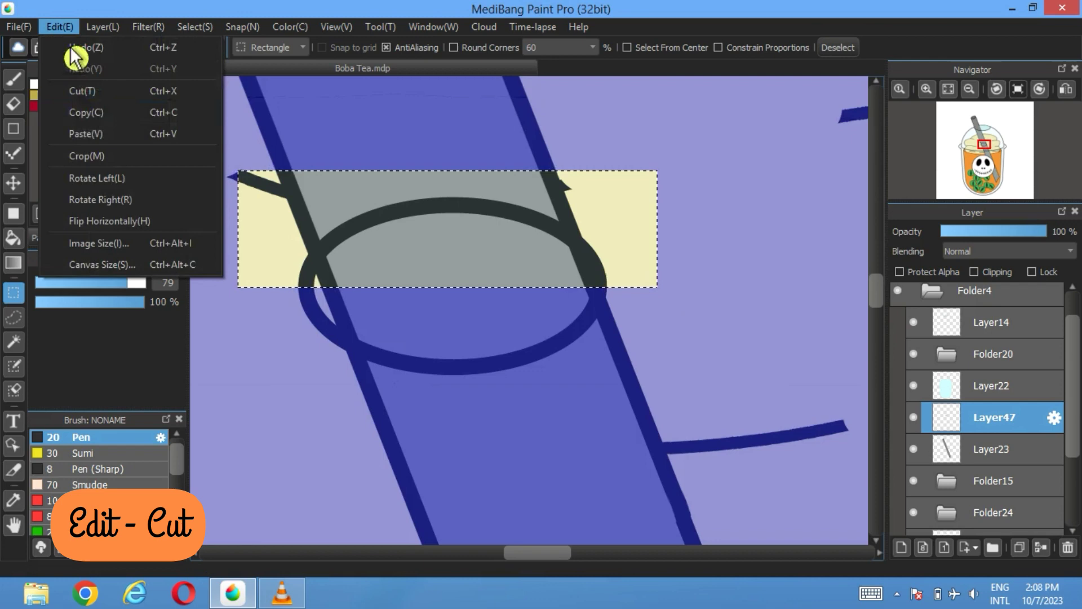
pyautogui.click(88, 97)
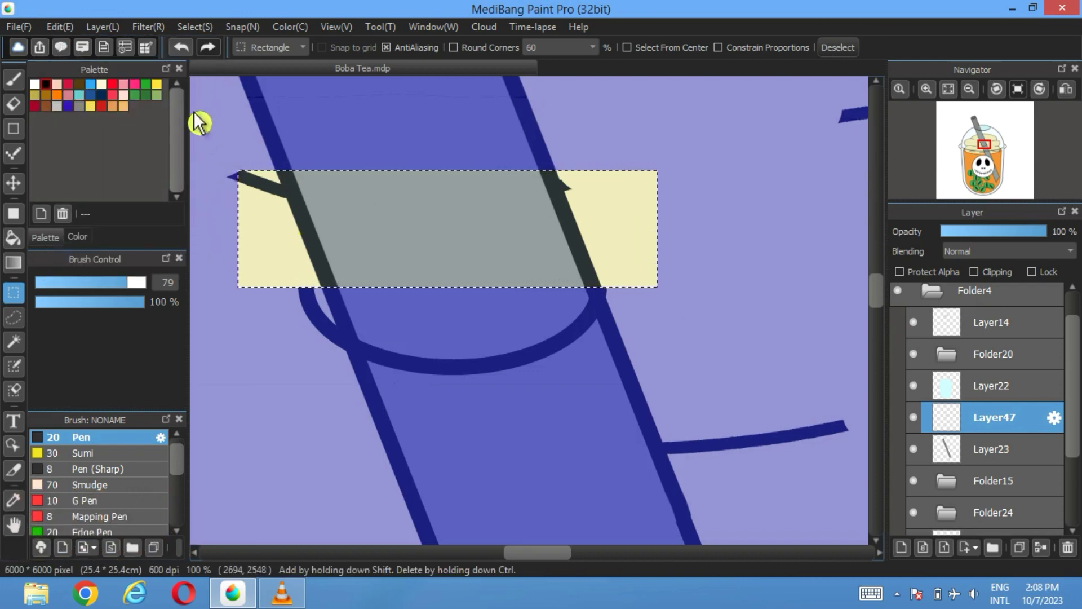
# - Cut away the upper tip of the arc's left end with a small rectangular selection and deselect
pyautogui.moveTo(261, 266); pyautogui.dragTo(252, 314)
pyautogui.click(242, 146)
pyautogui.click(59, 27)
pyautogui.click(79, 90)
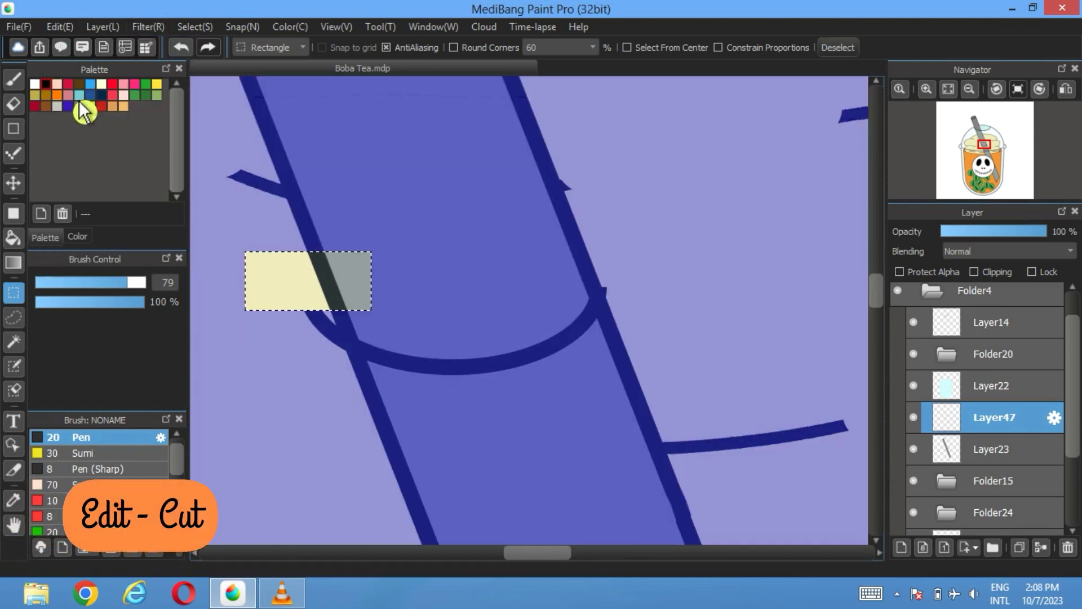
pyautogui.click(839, 48)
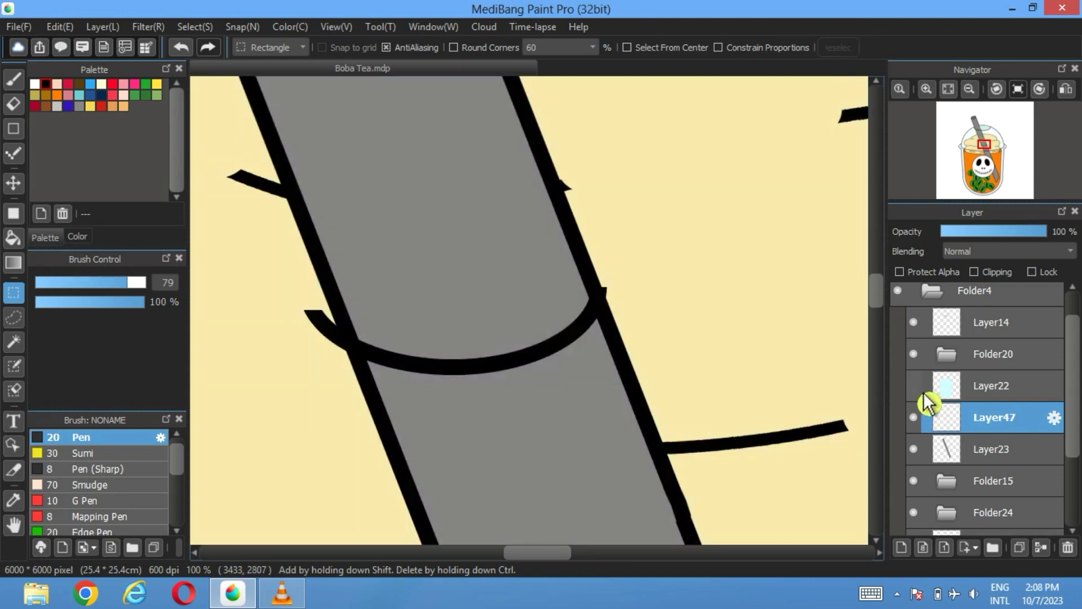
# - Select the arc with the Magic Wand while Layer23 is hidden, try cutting it from Layer47, and undo the cut
pyautogui.click(915, 449)
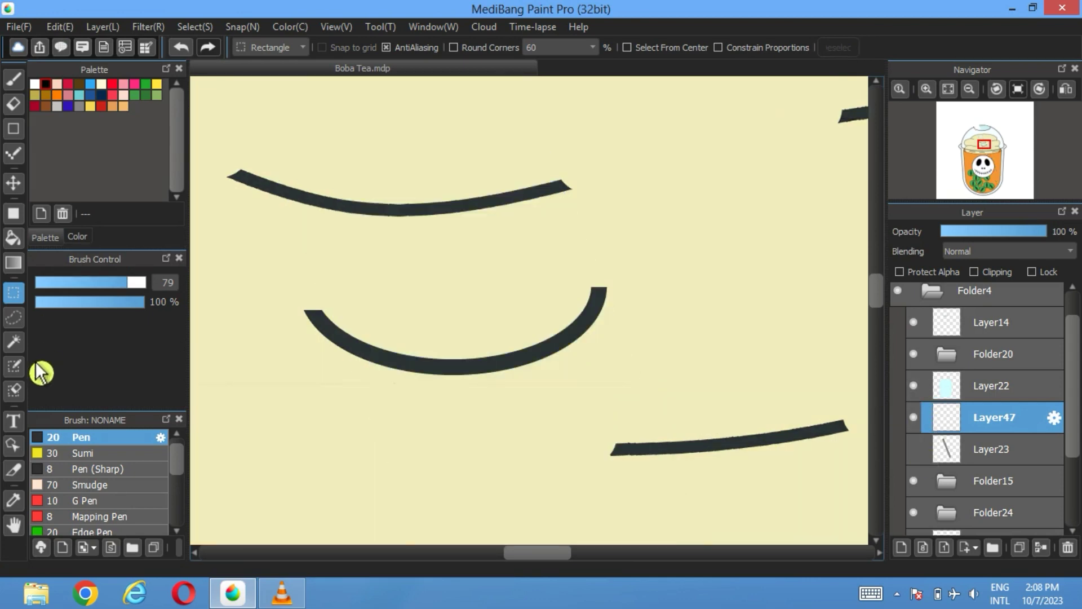
pyautogui.click(13, 341)
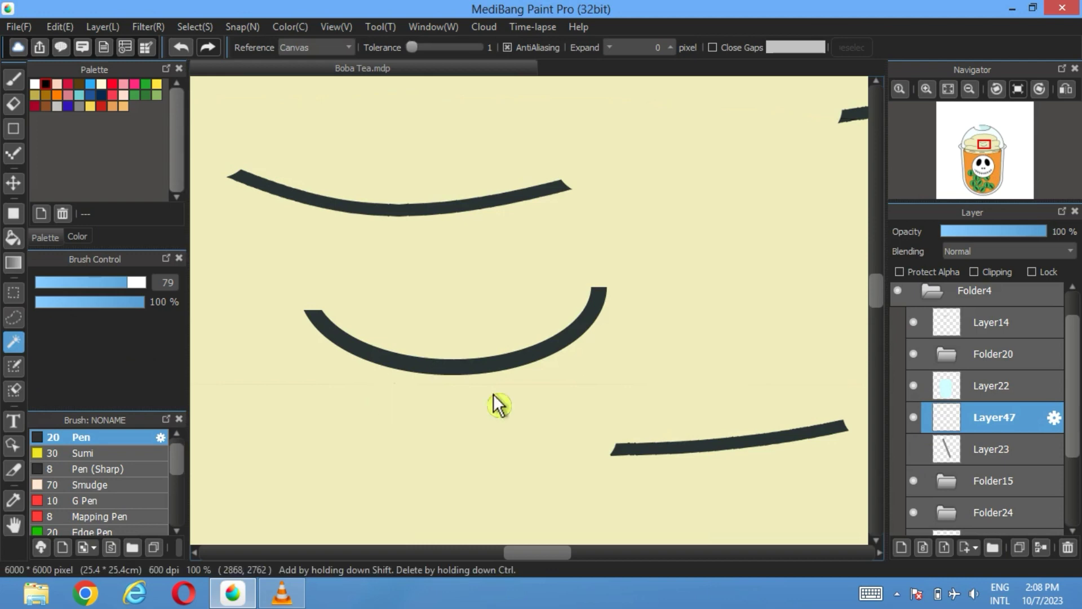
pyautogui.click(589, 337)
pyautogui.click(915, 449)
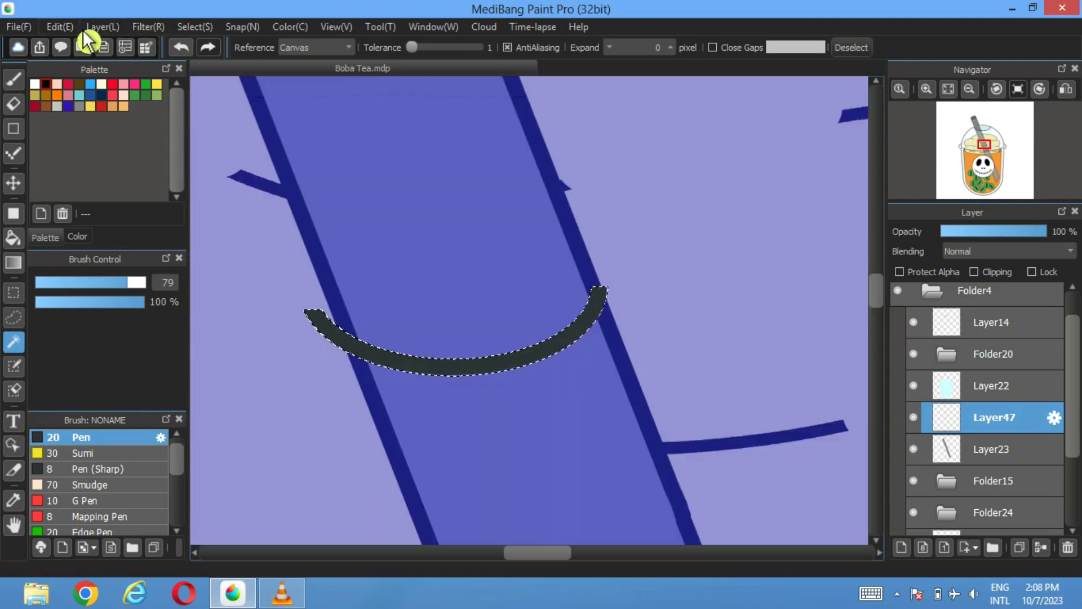
pyautogui.click(63, 27)
pyautogui.click(88, 95)
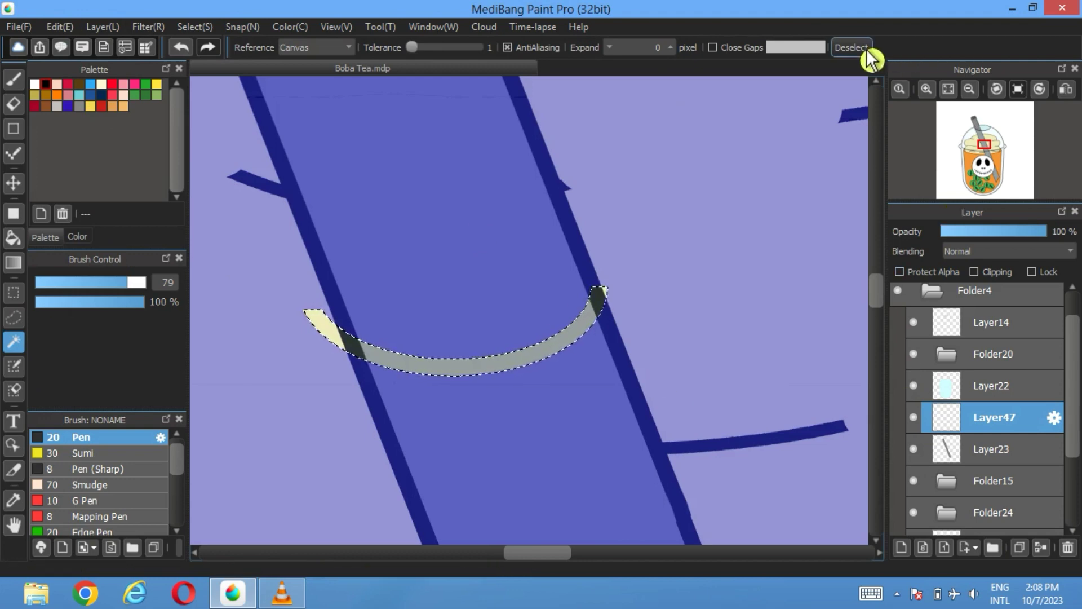
pyautogui.click(181, 47)
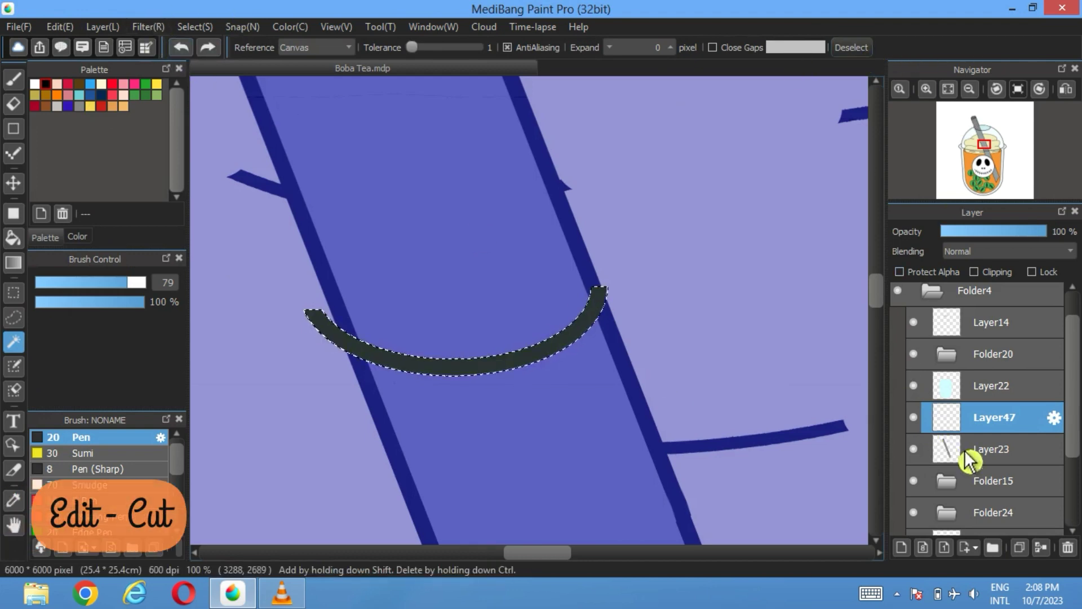
# - Try cutting the arc-shaped selection out of the straw on Layer23 with Layer47 hidden, undo the changes, and deselect
pyautogui.click(966, 451)
pyautogui.click(68, 27)
pyautogui.click(87, 96)
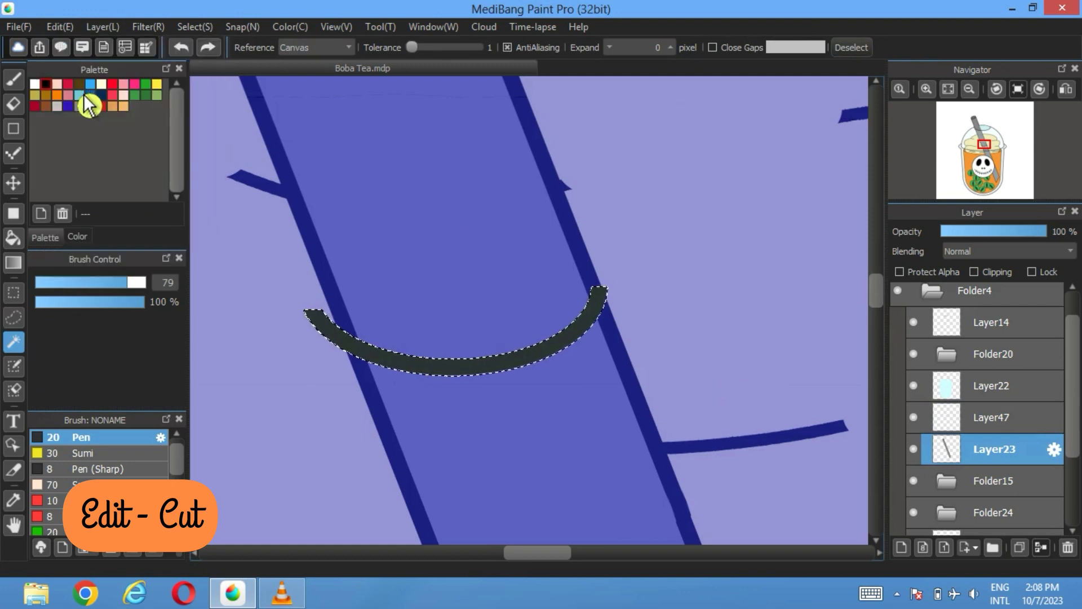
pyautogui.click(913, 417)
pyautogui.click(901, 89)
pyautogui.click(858, 48)
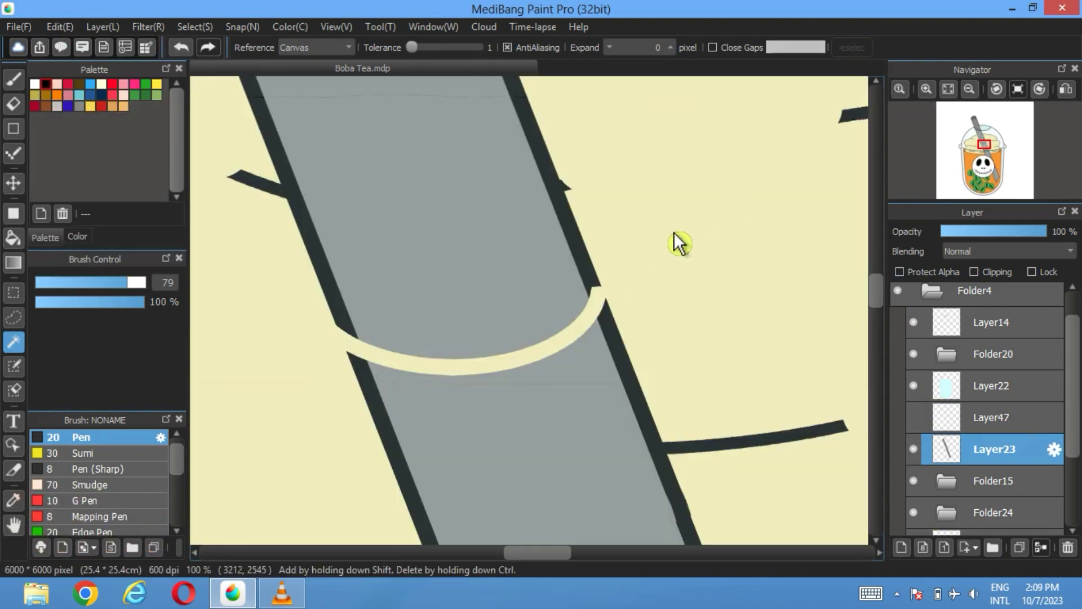
pyautogui.click(186, 54)
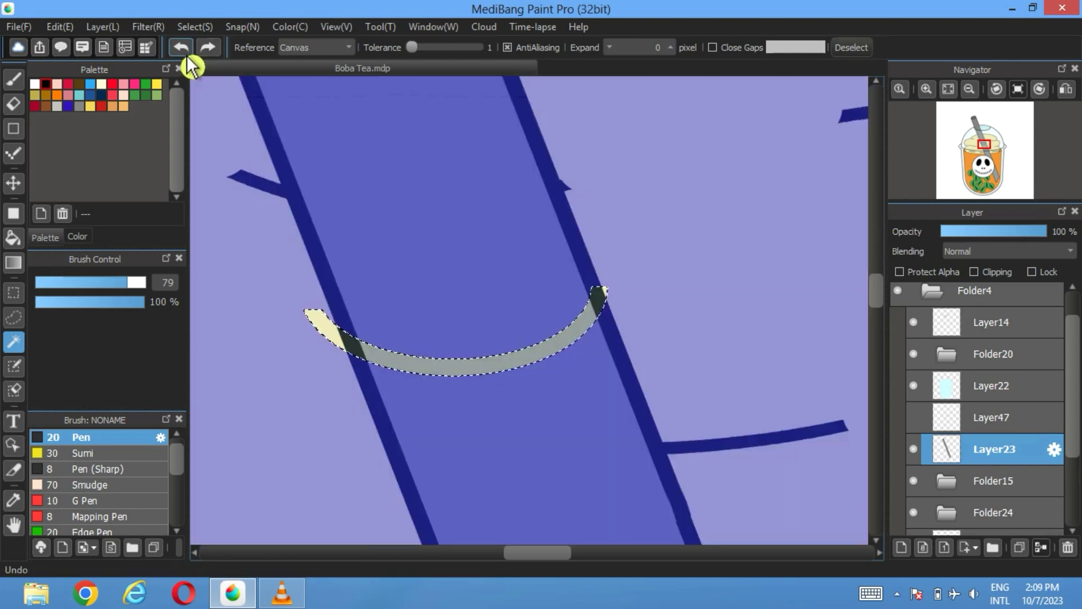
pyautogui.click(853, 49)
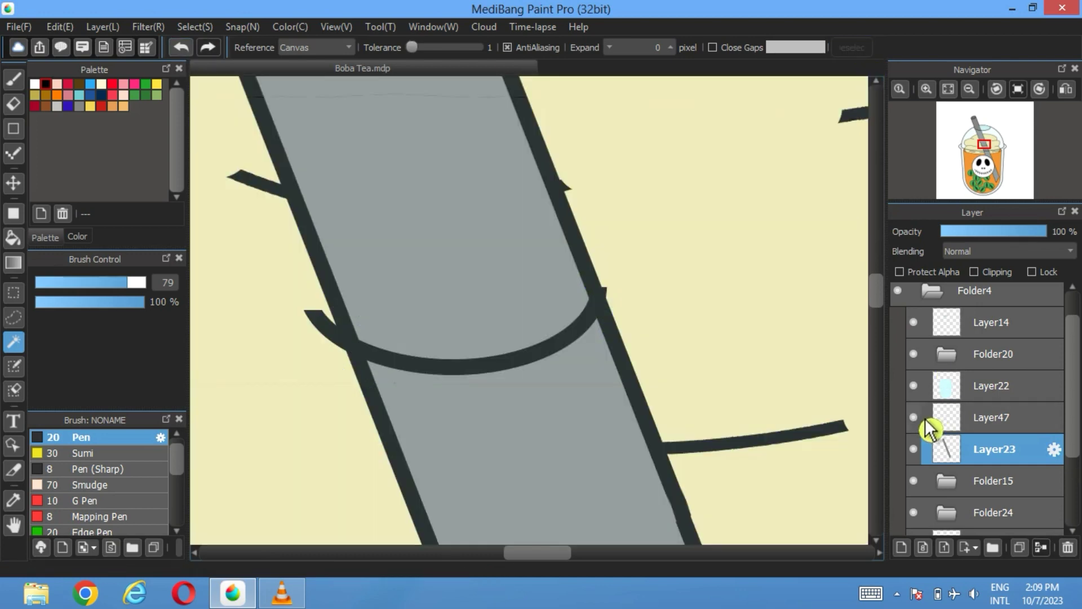
# - Move the arc on Layer47 about 12 px right and 5 px up so it sits centred across the straw
pyautogui.click(998, 420)
pyautogui.click(14, 183)
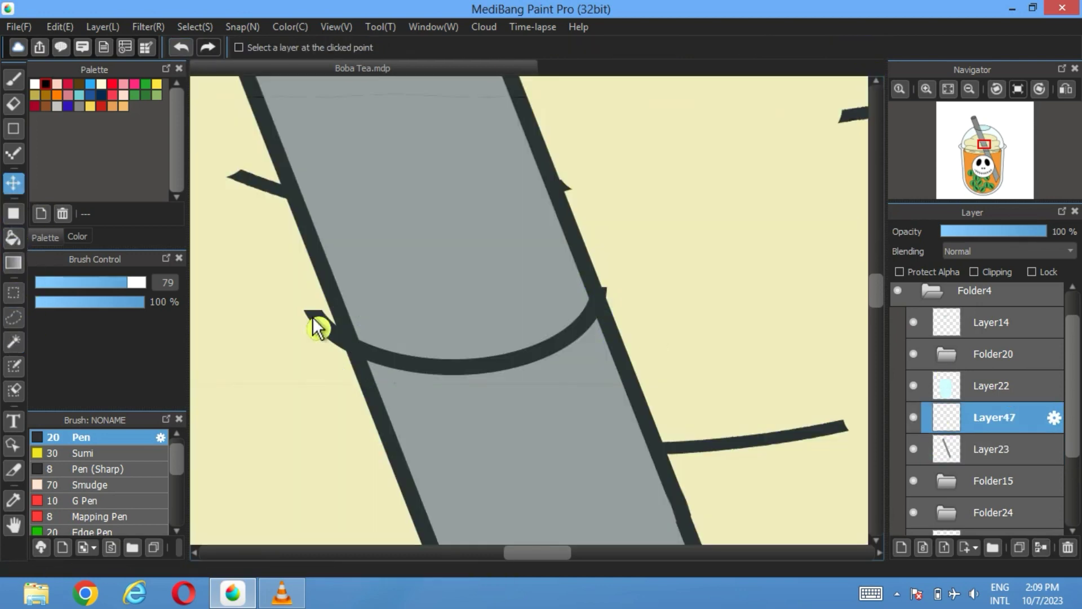
pyautogui.moveTo(451, 369); pyautogui.dragTo(456, 364)
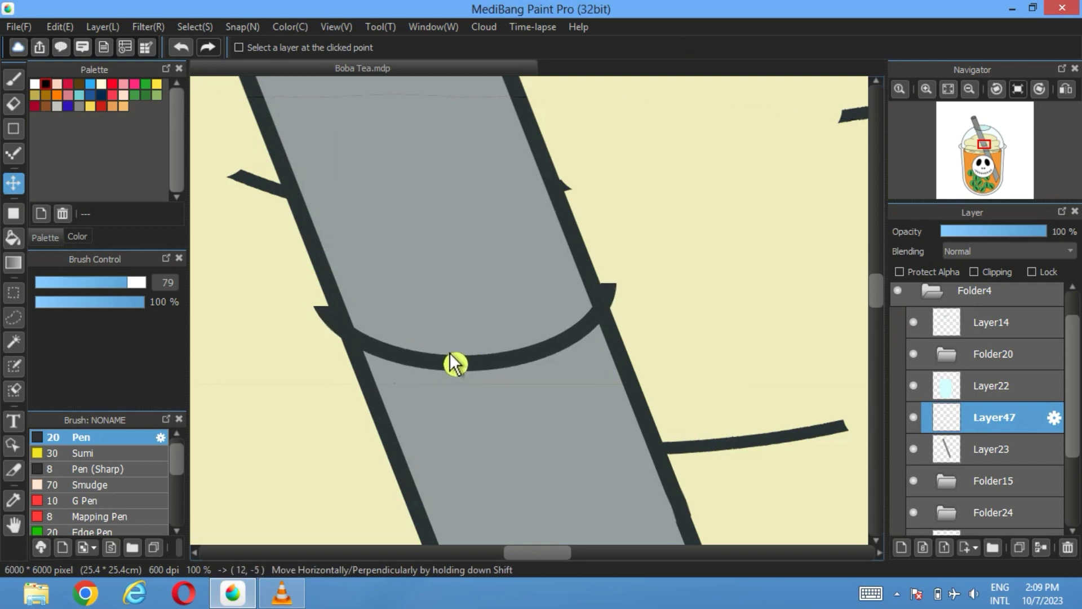
# - Hide Layer23, select the arc with the Magic Wand, and make Layer23 the active, visible layer again
pyautogui.click(914, 449)
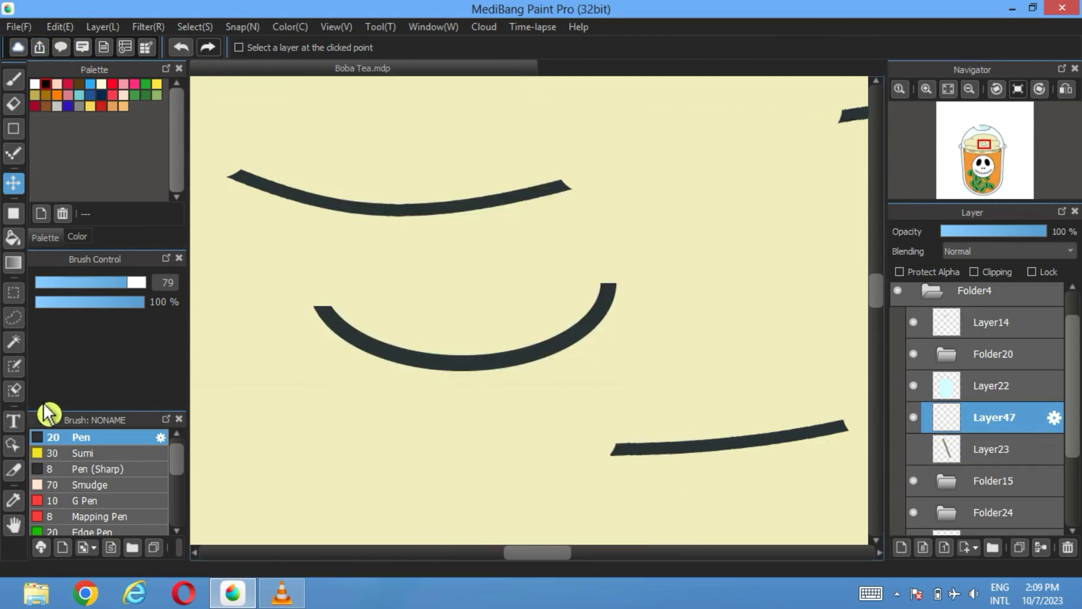
pyautogui.click(14, 341)
pyautogui.click(457, 378)
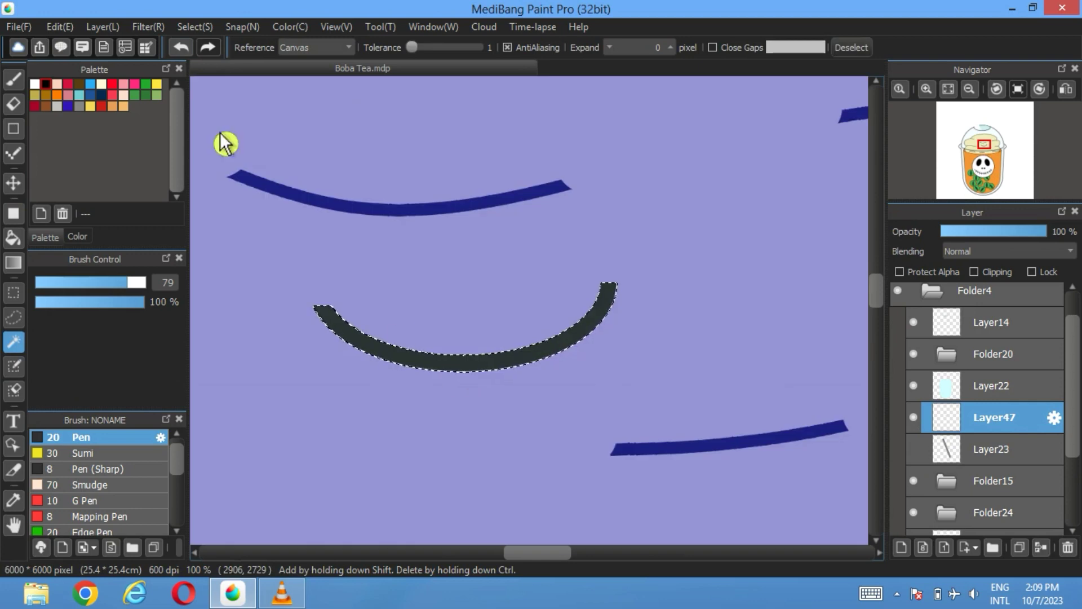
pyautogui.click(932, 451)
pyautogui.click(914, 448)
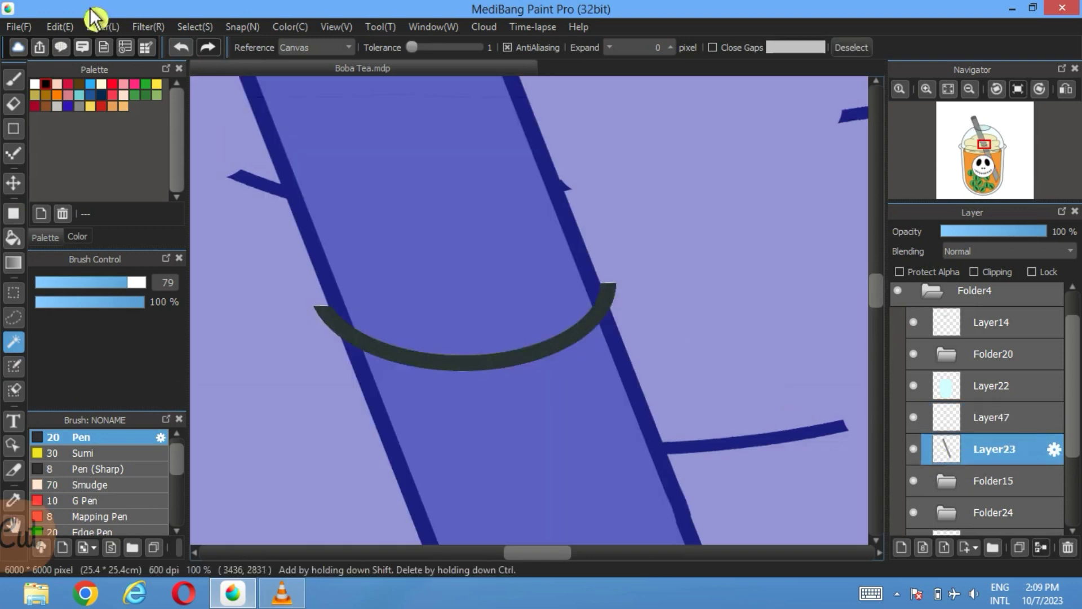
# - Cut the arc-shaped selection out of the straw on Layer23, hide Layer47, and deselect
pyautogui.click(64, 26)
pyautogui.click(99, 98)
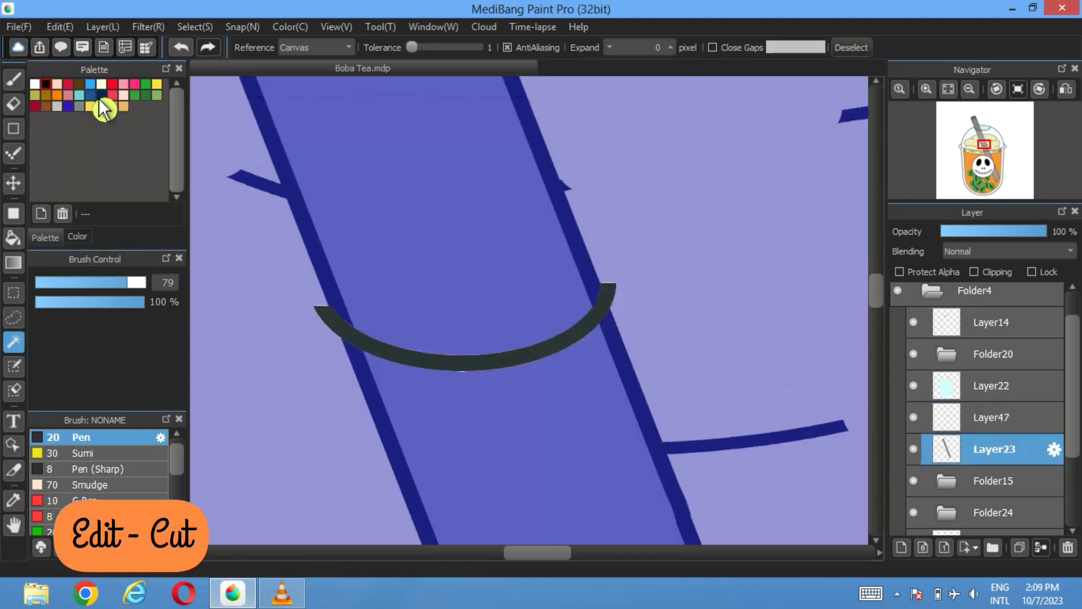
pyautogui.click(915, 420)
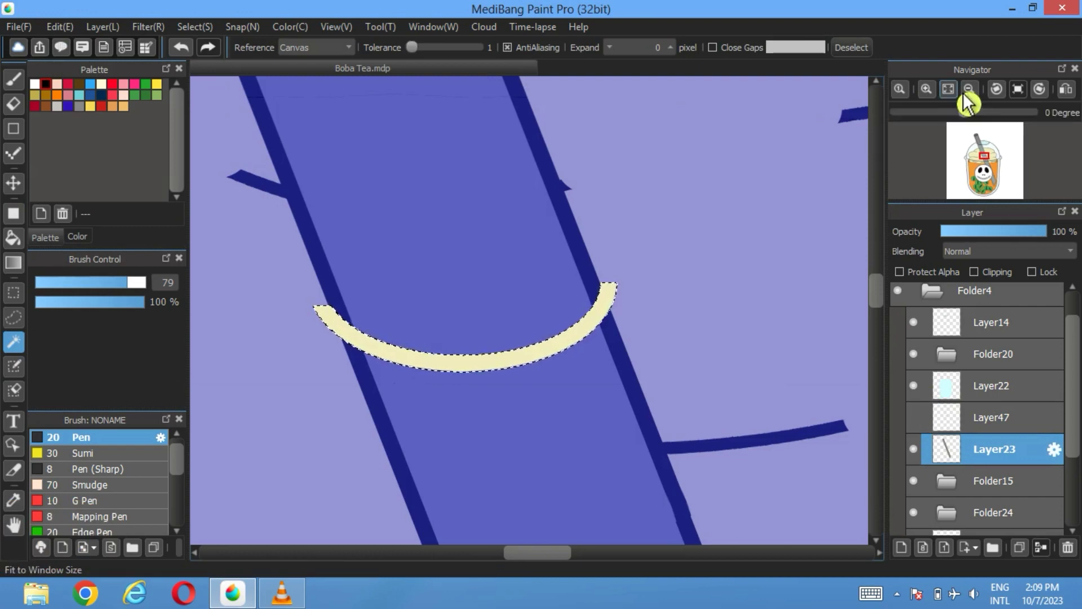
pyautogui.click(949, 89)
pyautogui.scroll(1, 530, 308)
pyautogui.scroll(1, 531, 309)
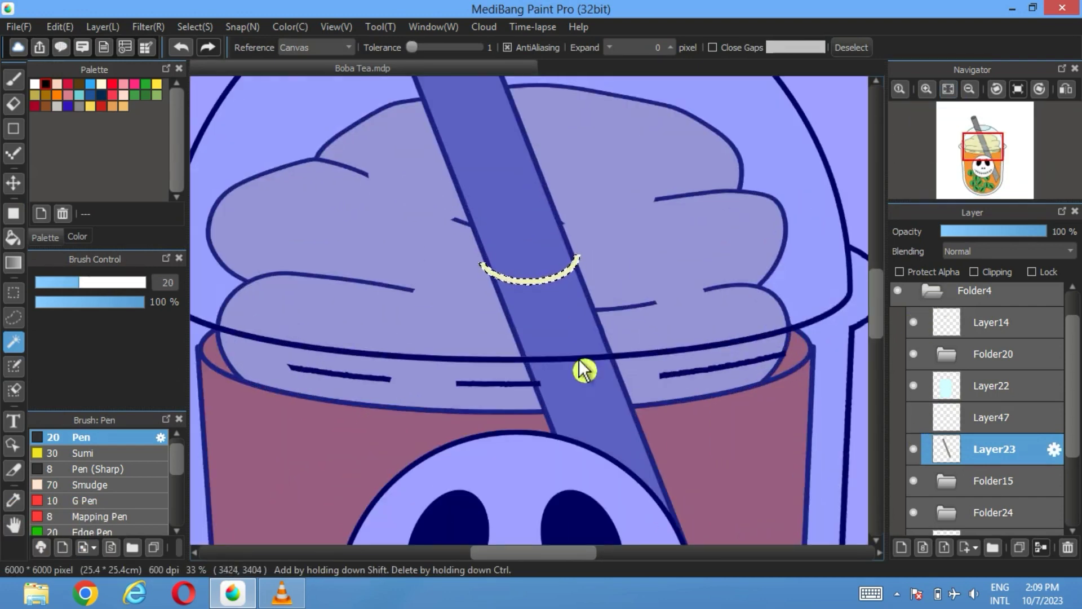
pyautogui.scroll(1, 609, 432)
pyautogui.click(851, 47)
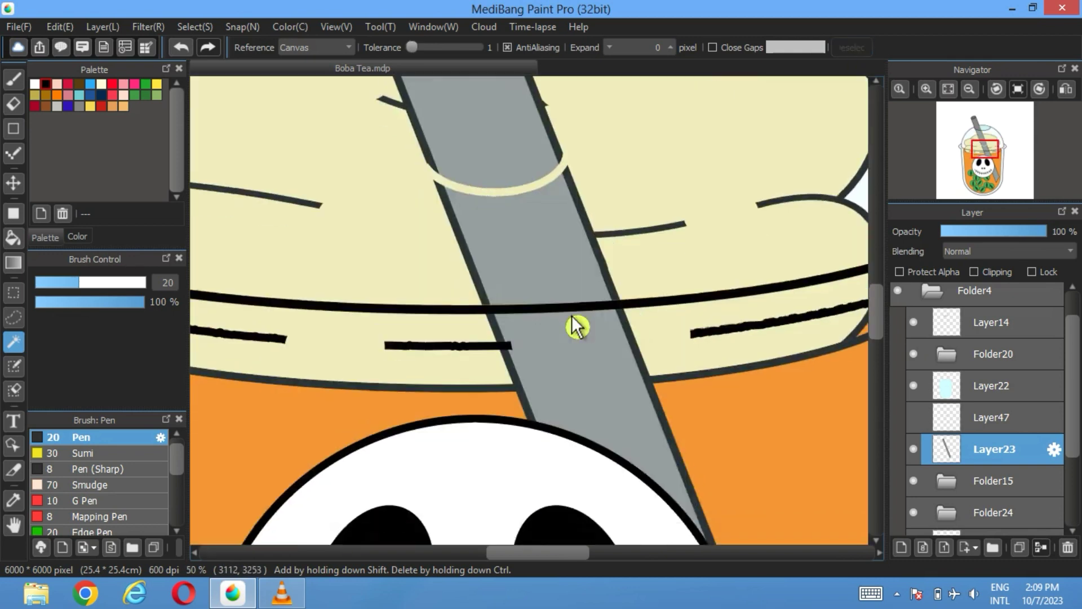
# - Erase across the straw on Layer23 behind the skull's upper edge, along with its outline beside the skull, to separate the lower part
pyautogui.scroll(-5, 609, 293)
pyautogui.moveTo(637, 268); pyautogui.dragTo(483, 265)
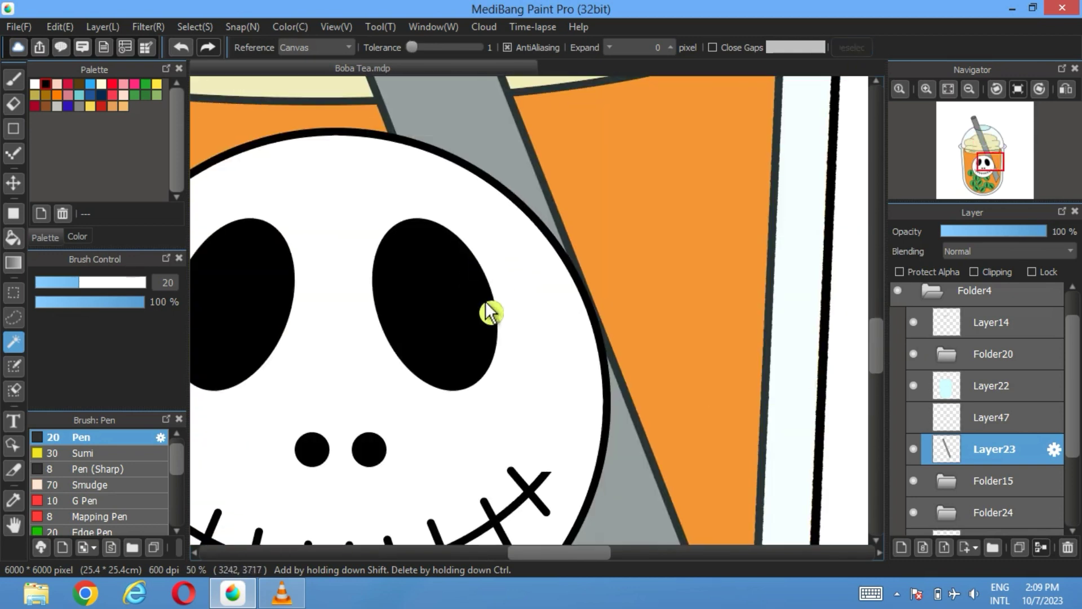
pyautogui.click(14, 104)
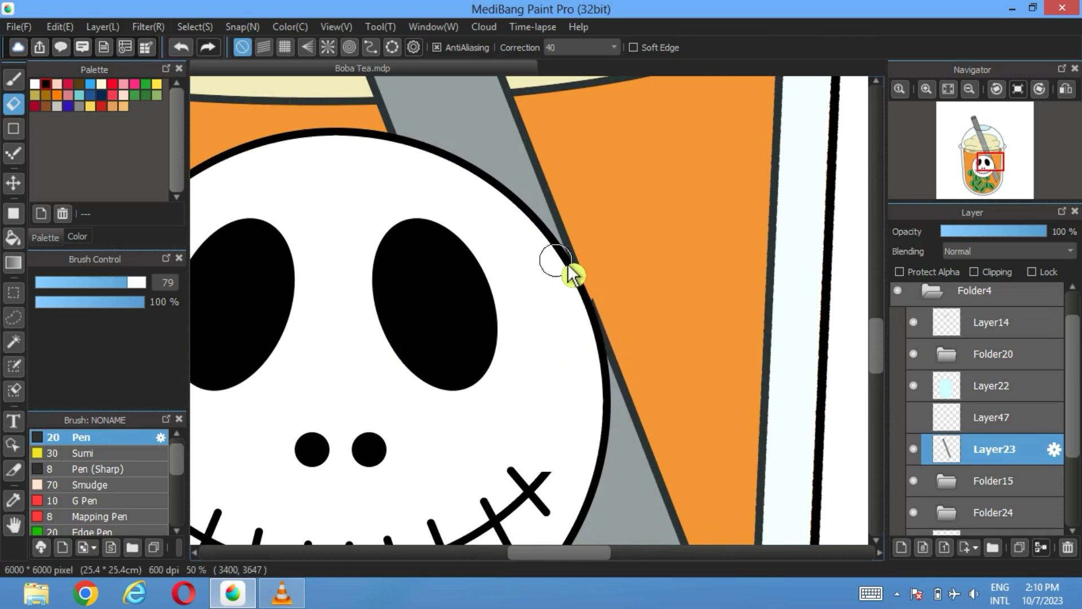
pyautogui.moveTo(587, 284); pyautogui.dragTo(536, 164)
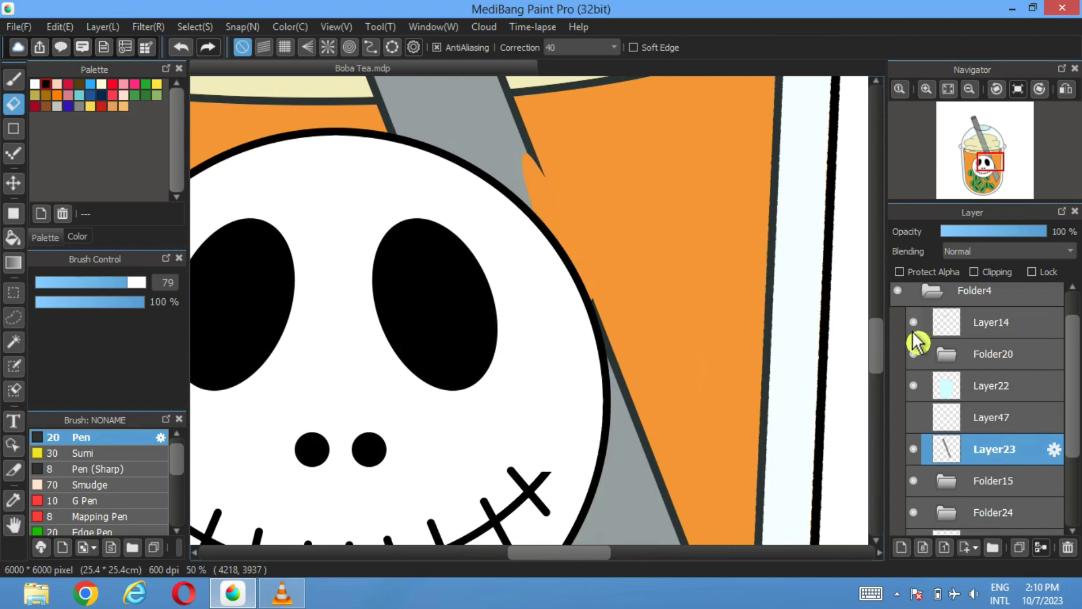
# - Hide Folder39 and every other layer and folder in Folder4 so that only the straw on Layer23 shows over the background
pyautogui.scroll(1, 909, 319)
pyautogui.click(898, 298)
pyautogui.scroll(-4, 545, 244)
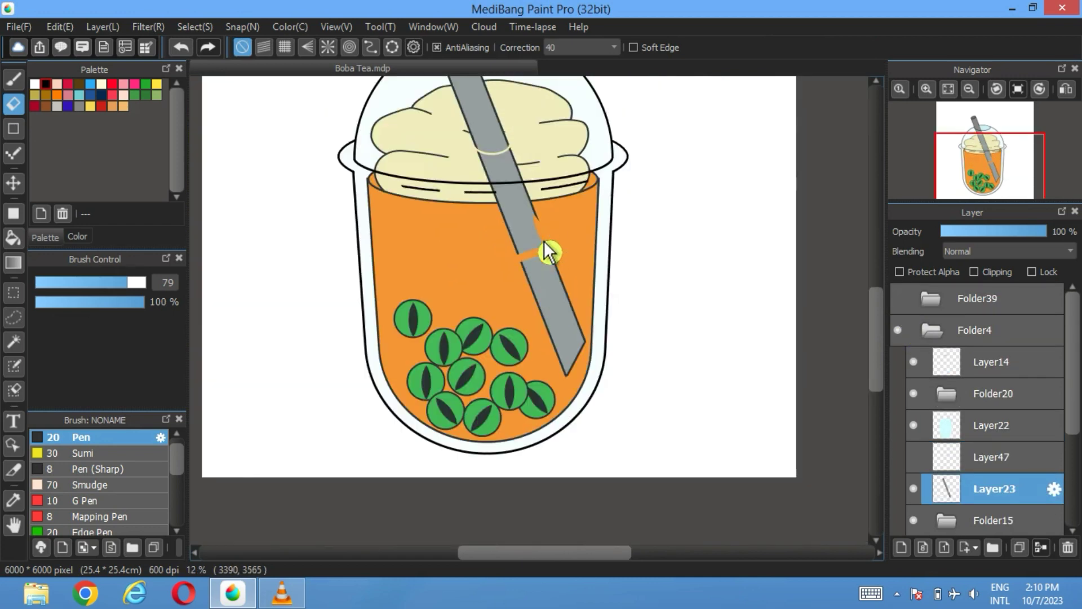
pyautogui.moveTo(926, 442); pyautogui.dragTo(927, 392)
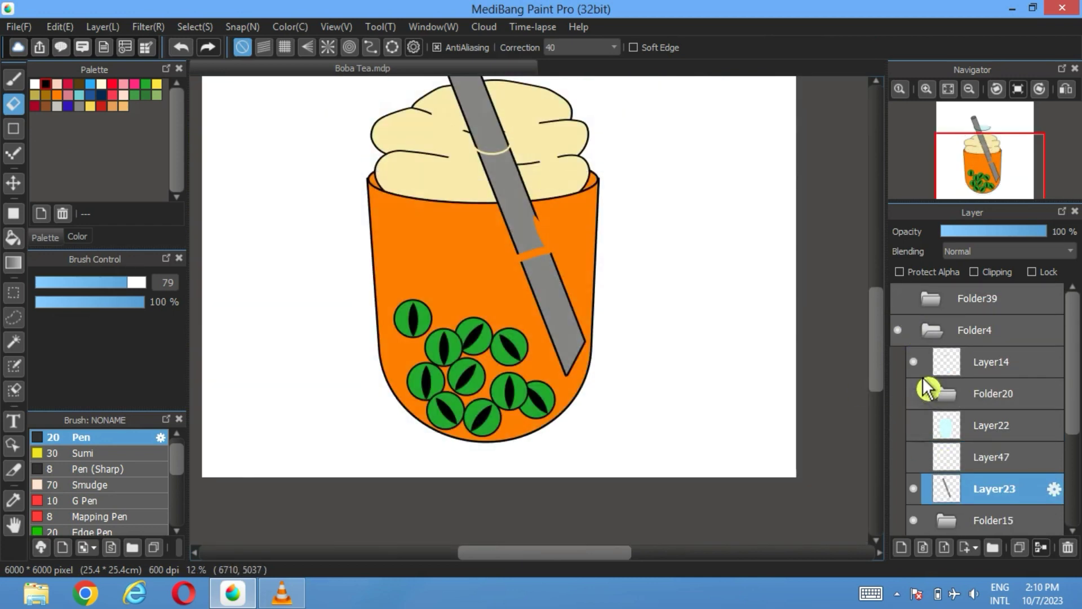
pyautogui.scroll(-3, 925, 459)
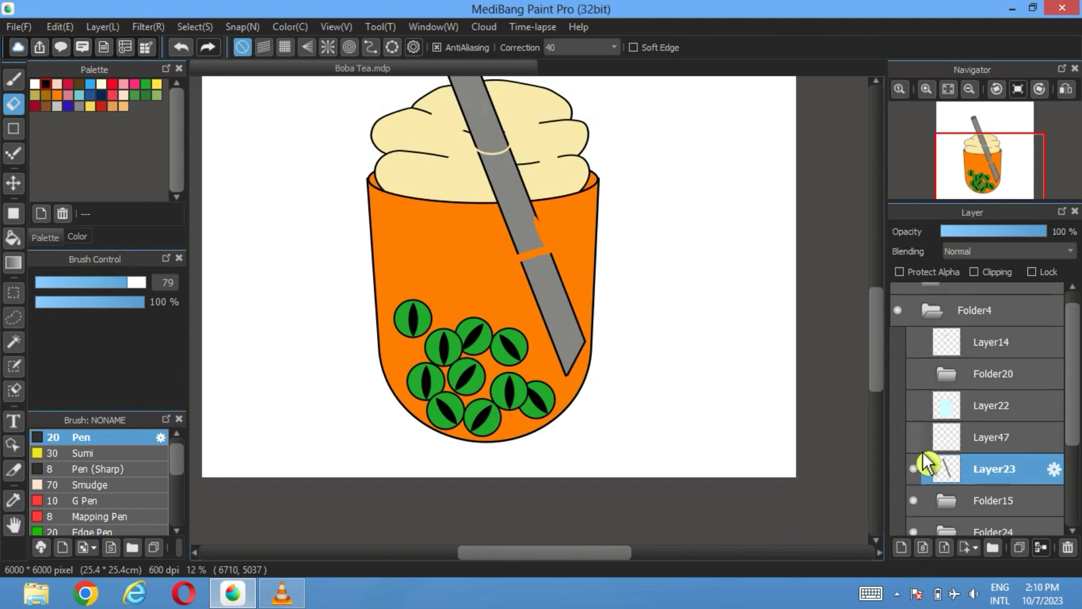
pyautogui.moveTo(925, 517); pyautogui.dragTo(917, 477)
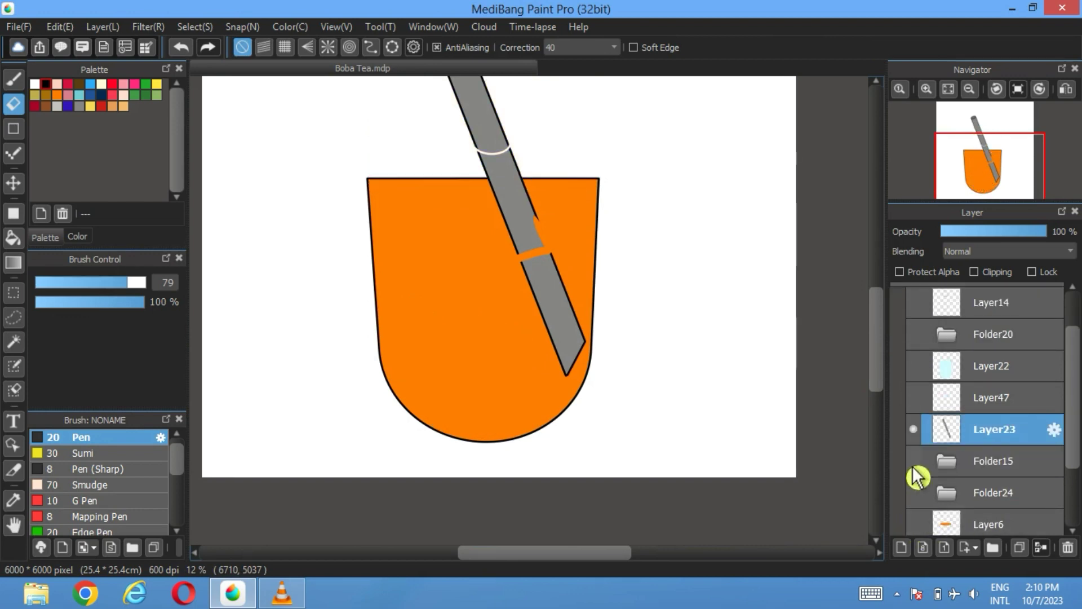
pyautogui.scroll(-5, 917, 478)
pyautogui.click(914, 456)
pyautogui.scroll(2, 533, 235)
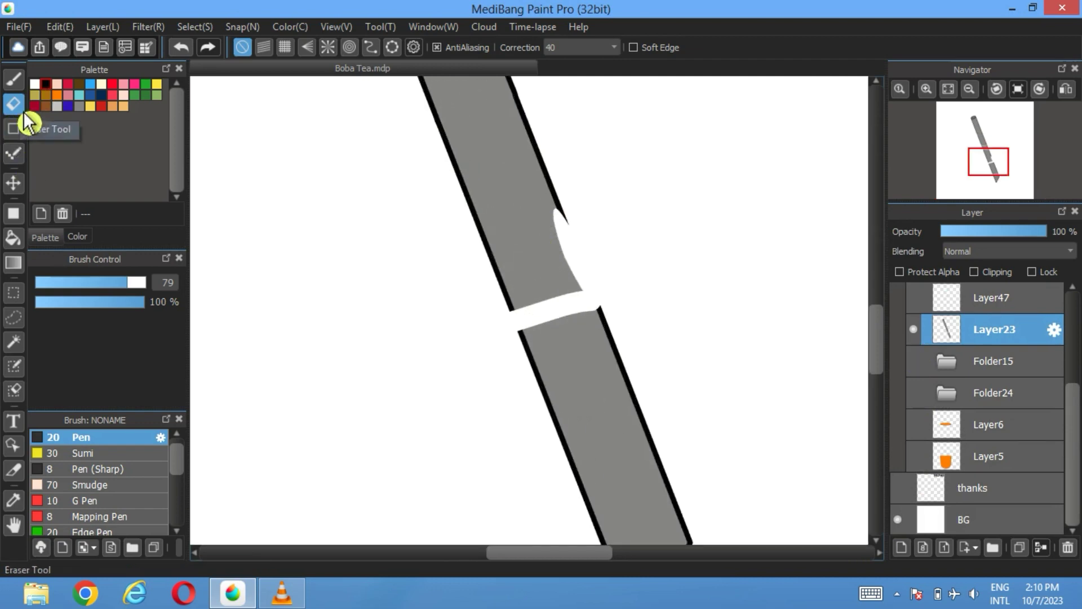
# - Cut the grey straw section between the arc and the erased gap, plus its two side outlines, using Magic Wand selections, and deselect
pyautogui.click(13, 341)
pyautogui.click(536, 226)
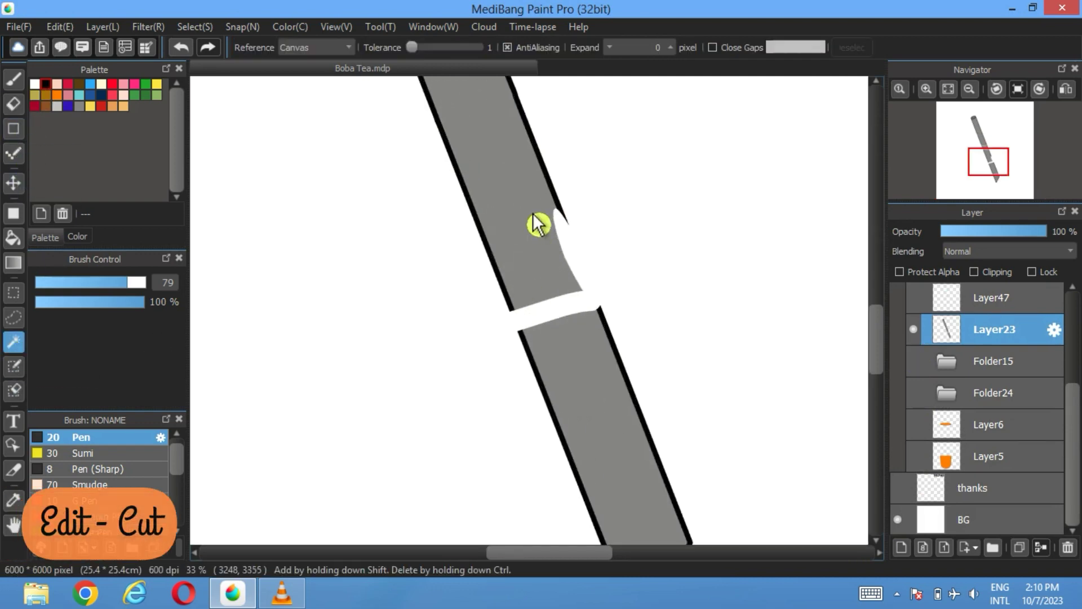
pyautogui.click(60, 27)
pyautogui.click(89, 96)
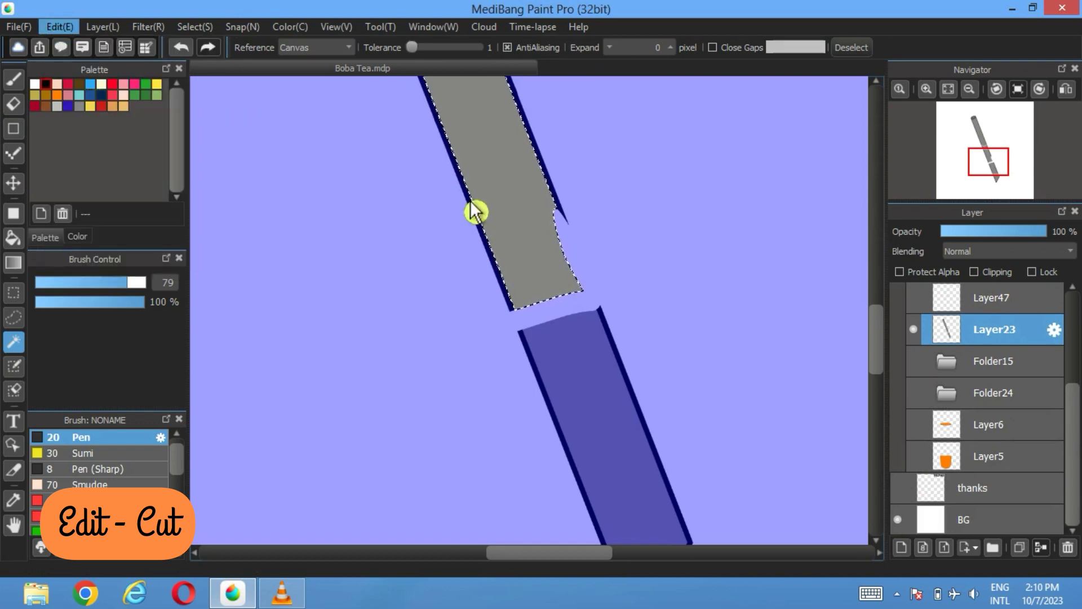
pyautogui.click(60, 27)
pyautogui.click(79, 91)
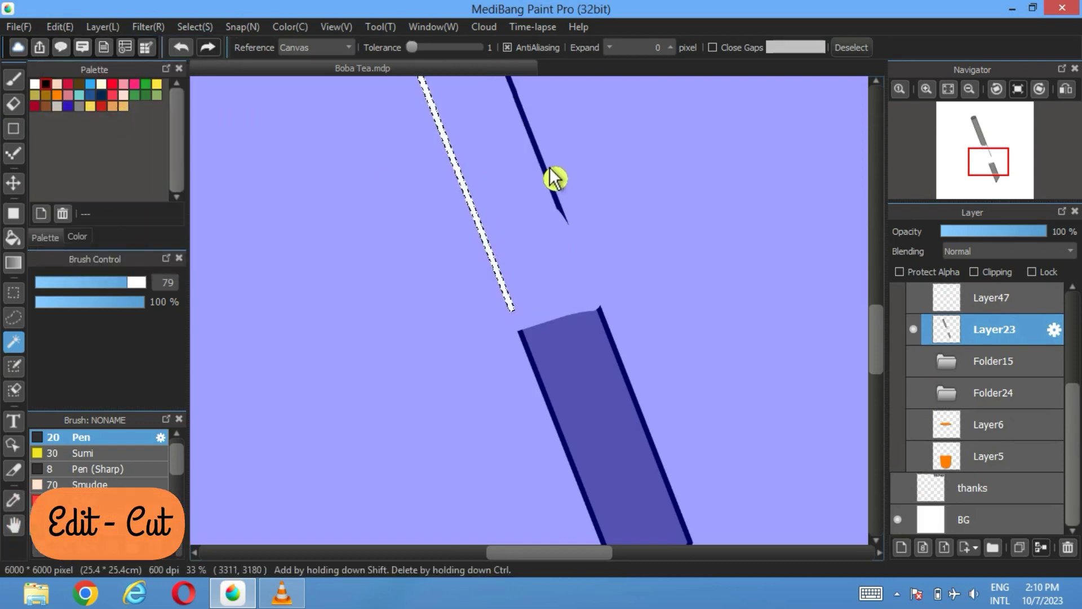
pyautogui.click(62, 28)
pyautogui.click(79, 90)
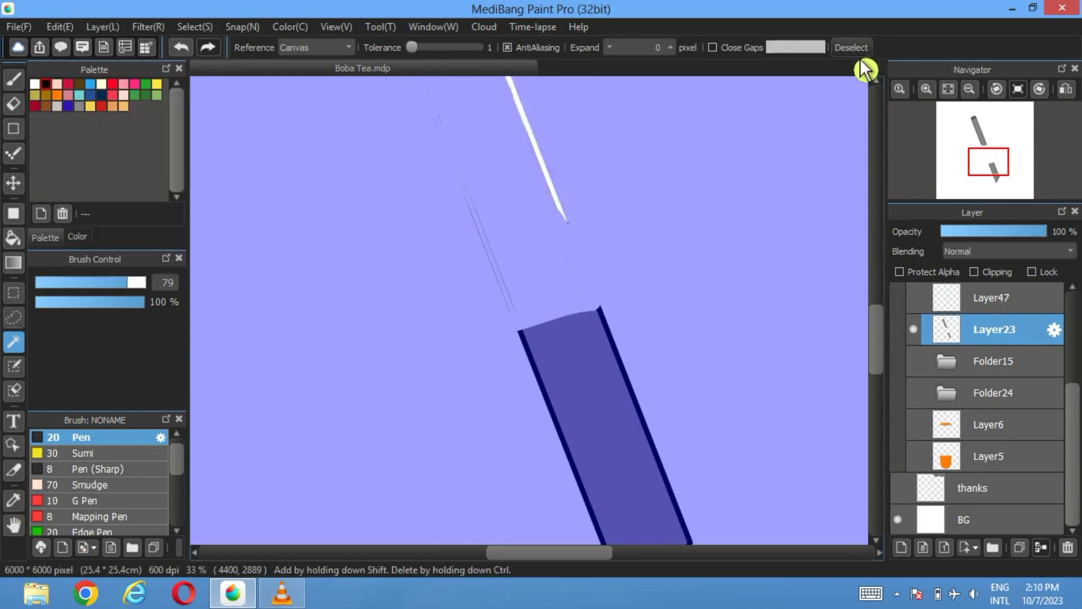
pyautogui.click(851, 47)
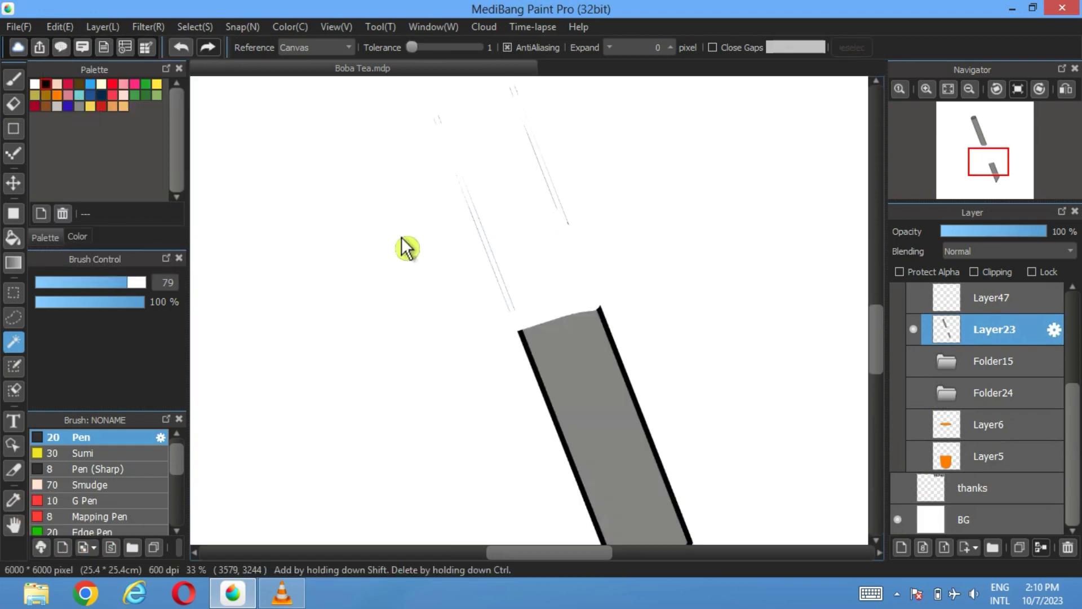
# - Erase the thin leftover outline traces between the two remaining straw pieces on Layer23
pyautogui.click(14, 104)
pyautogui.scroll(1, 567, 359)
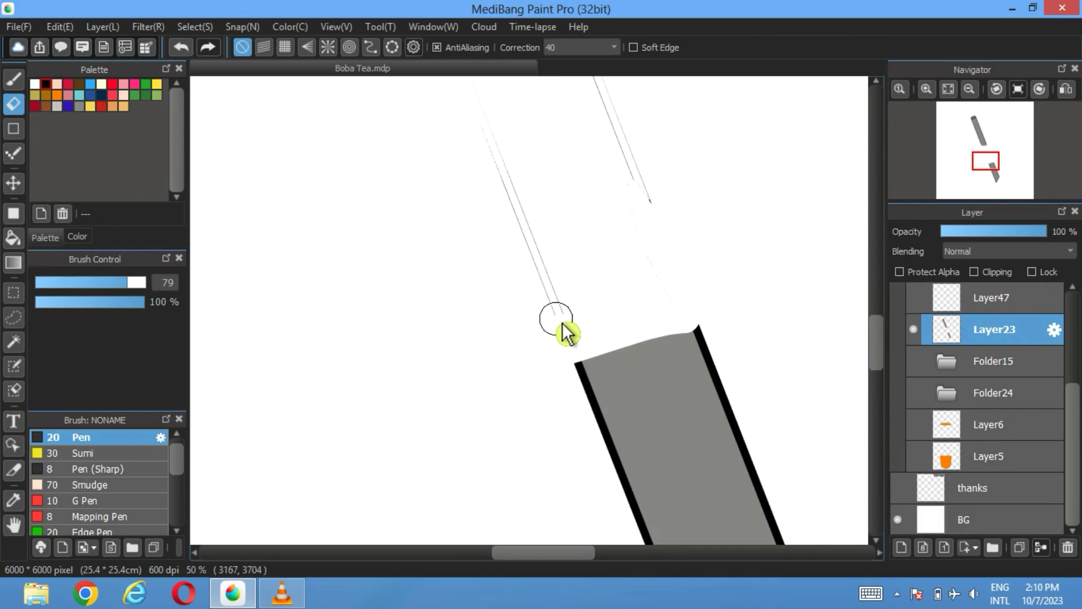
pyautogui.moveTo(558, 309)
pyautogui.mouseDown()
pyautogui.moveTo(496, 147)
pyautogui.moveTo(608, 98)
pyautogui.moveTo(659, 242)
pyautogui.mouseUp()
pyautogui.scroll(5, 565, 263)
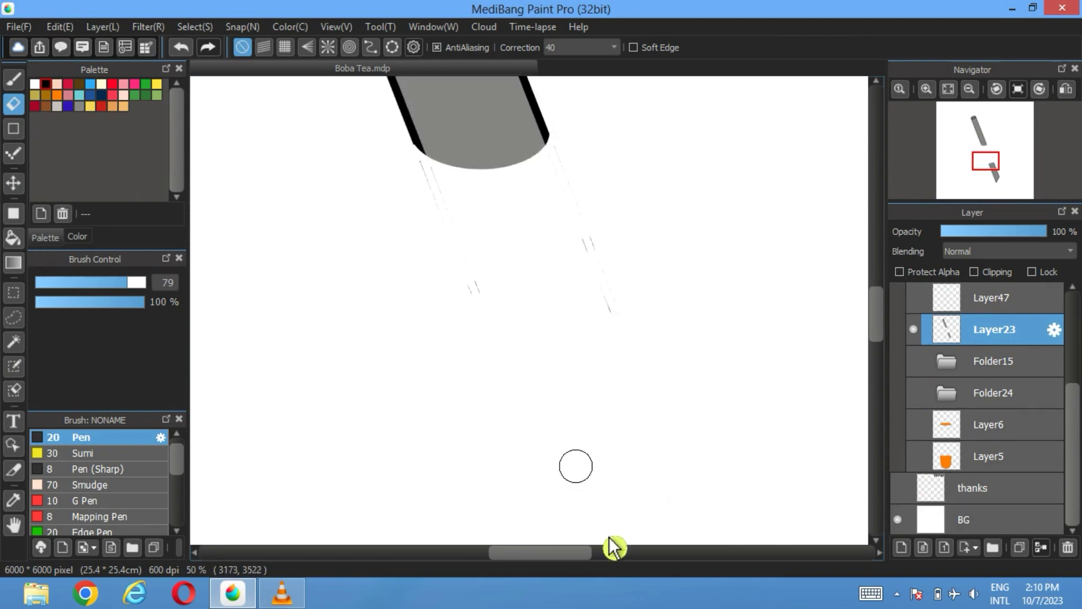
pyautogui.moveTo(604, 248)
pyautogui.mouseDown()
pyautogui.moveTo(667, 428)
pyautogui.moveTo(460, 257)
pyautogui.moveTo(513, 377)
pyautogui.moveTo(600, 476)
pyautogui.mouseUp()
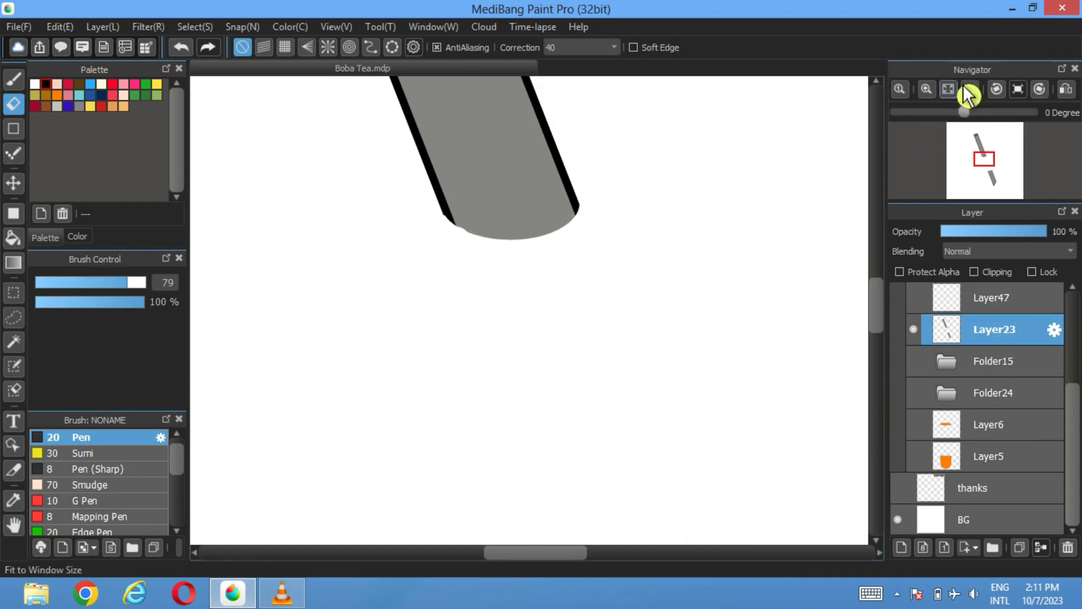
# - Fit the canvas to the window and show all the hidden cream, ball, drink, cup and skull layers and folders again
pyautogui.click(949, 89)
pyautogui.click(915, 362)
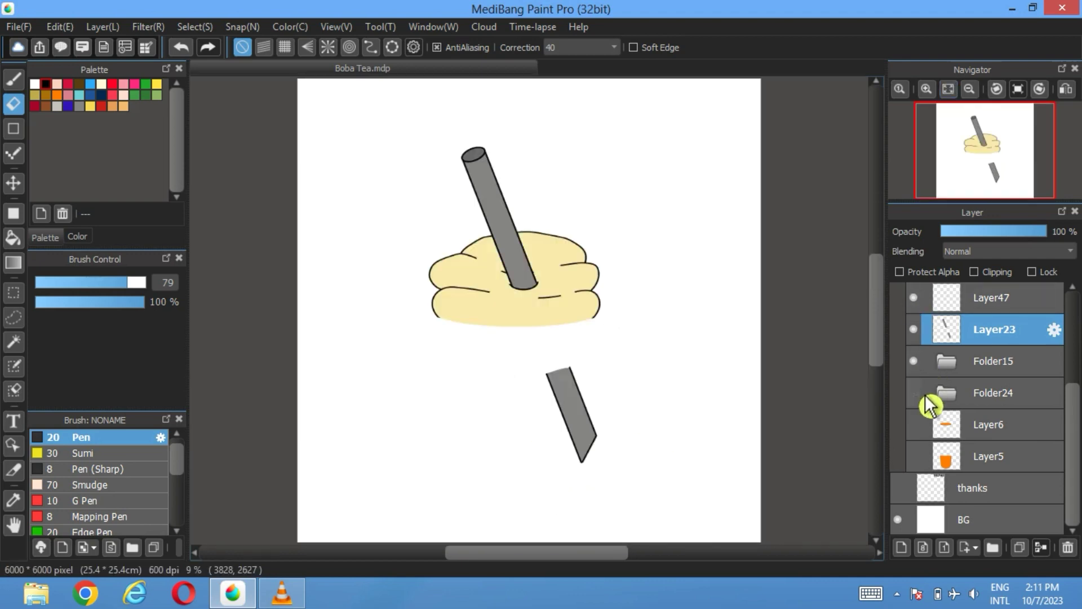
pyautogui.click(915, 393)
pyautogui.click(916, 425)
pyautogui.click(918, 456)
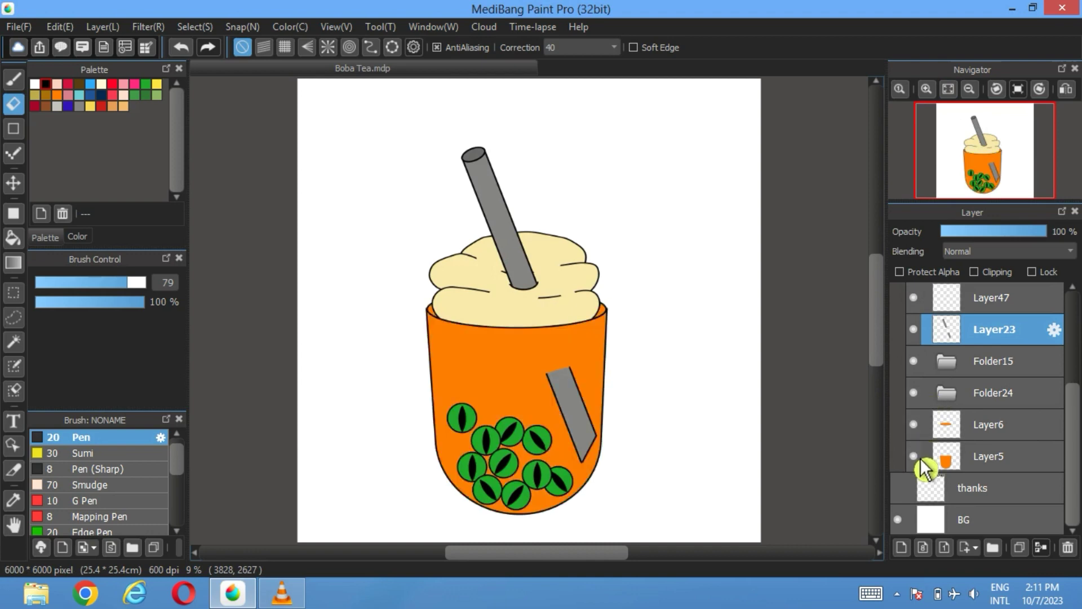
pyautogui.scroll(3, 953, 395)
pyautogui.click(914, 365)
pyautogui.click(914, 333)
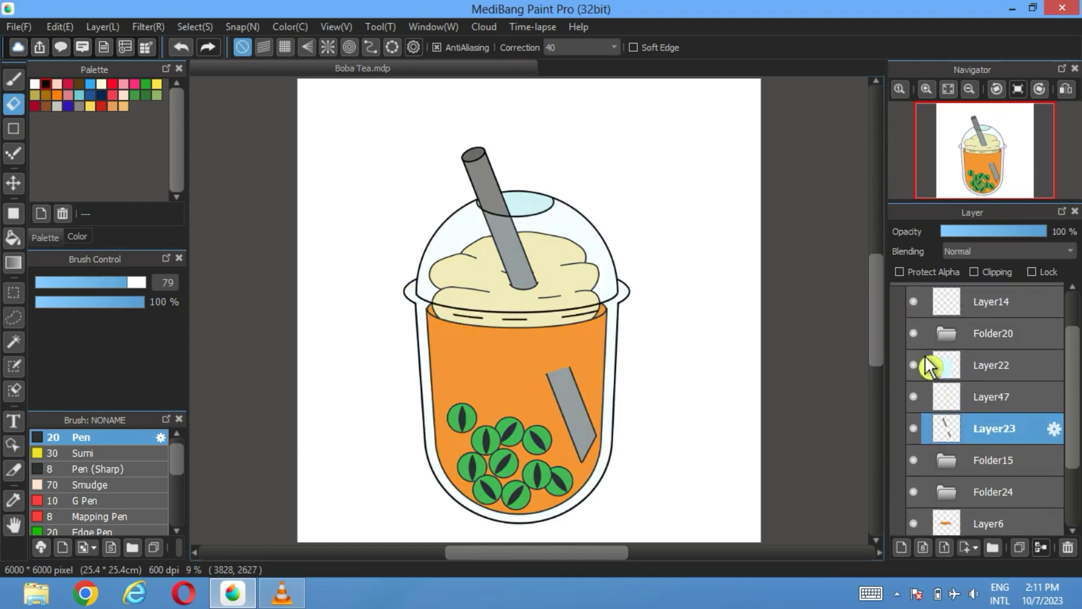
pyautogui.scroll(2, 921, 349)
pyautogui.click(904, 326)
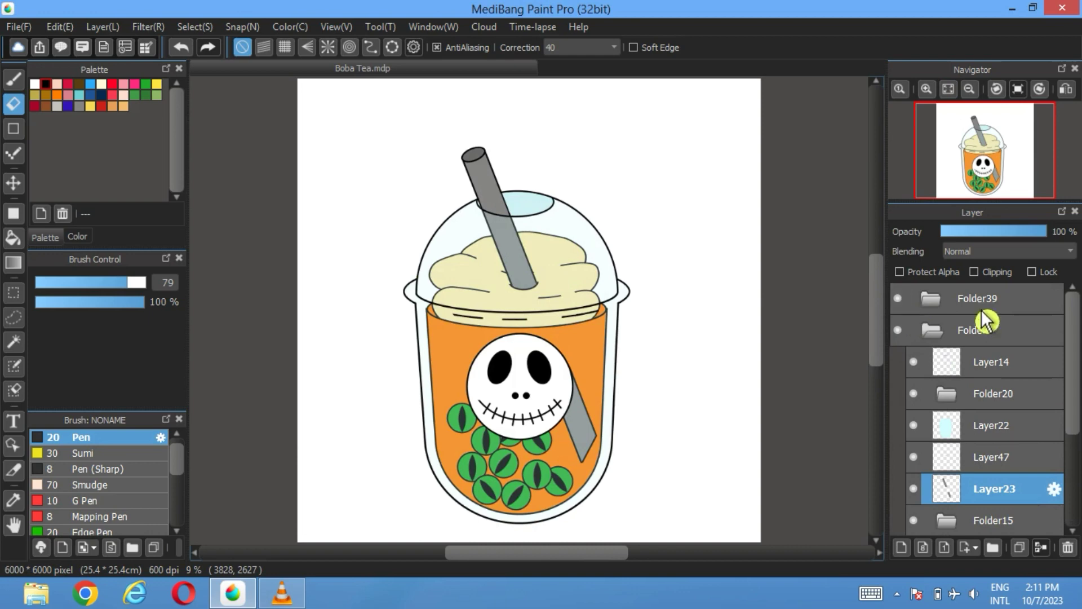
# - Collapse Folder4, show the thanks layer, and make it the active layer
pyautogui.click(929, 333)
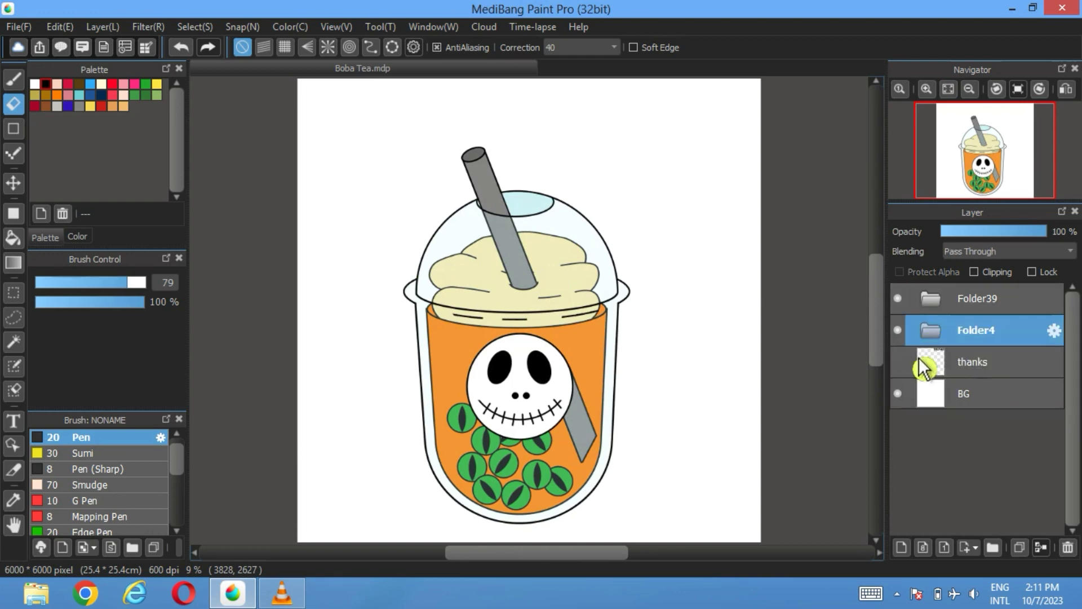
pyautogui.click(898, 361)
pyautogui.click(987, 369)
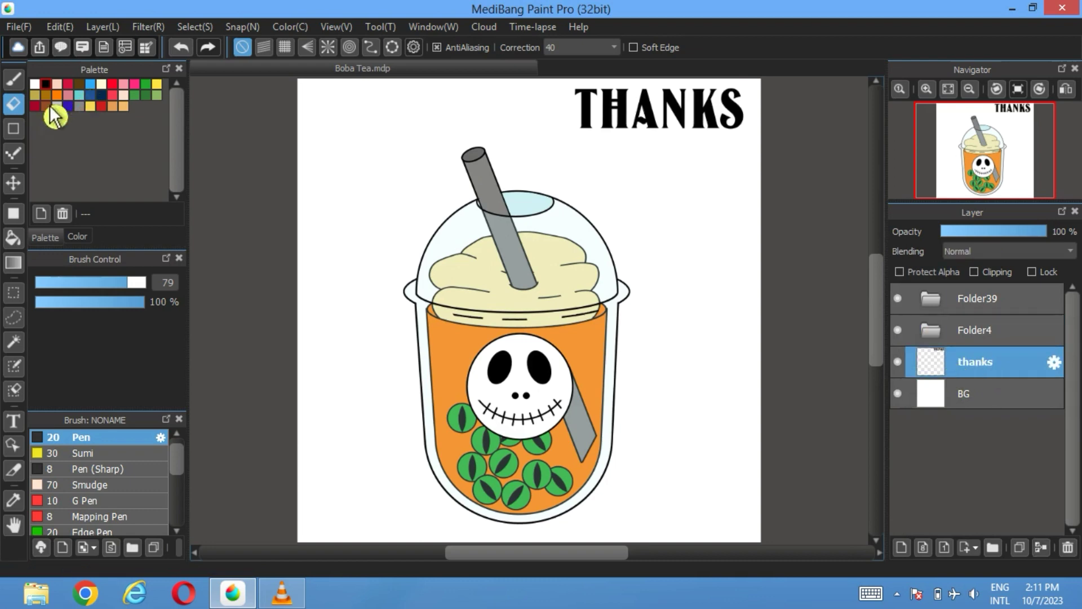
# - Draw a dark red heart outline with the Pen brush below the THANKS lettering and fill it with the same colour
pyautogui.click(32, 82)
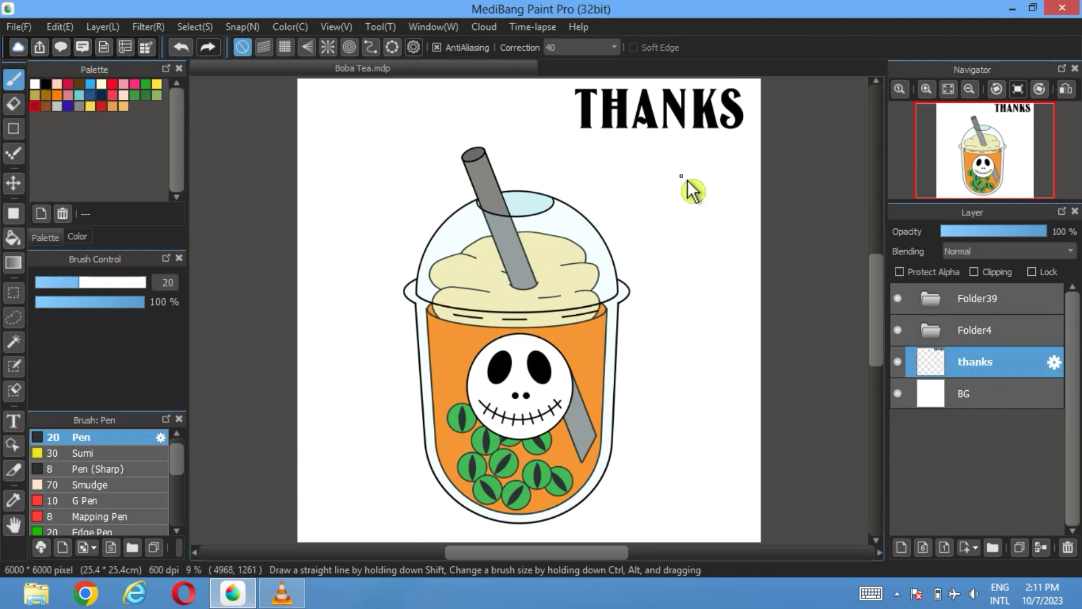
pyautogui.moveTo(664, 149); pyautogui.dragTo(654, 199)
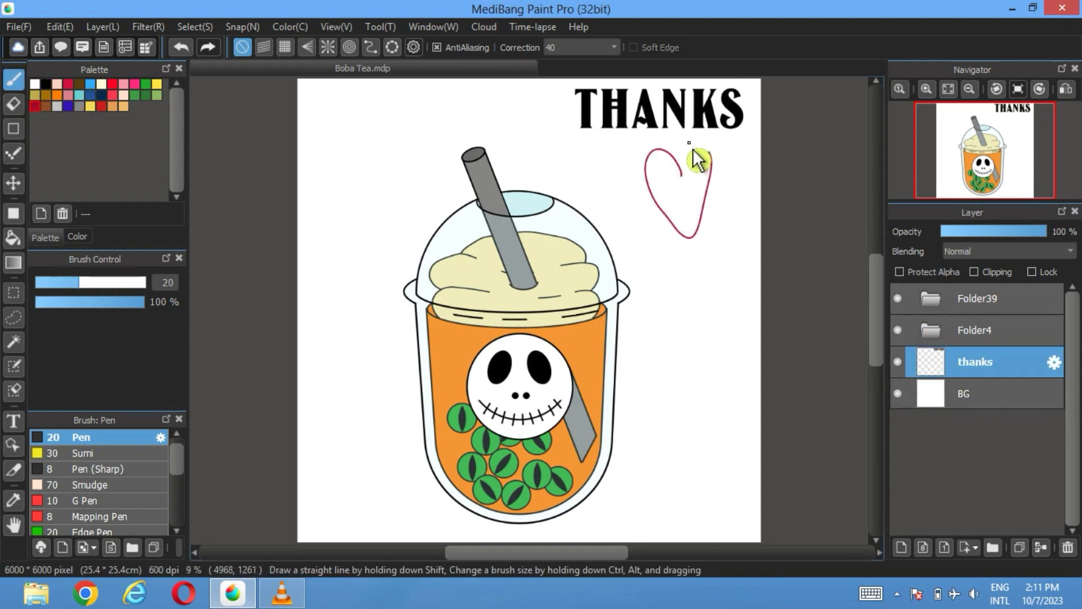
pyautogui.click(13, 237)
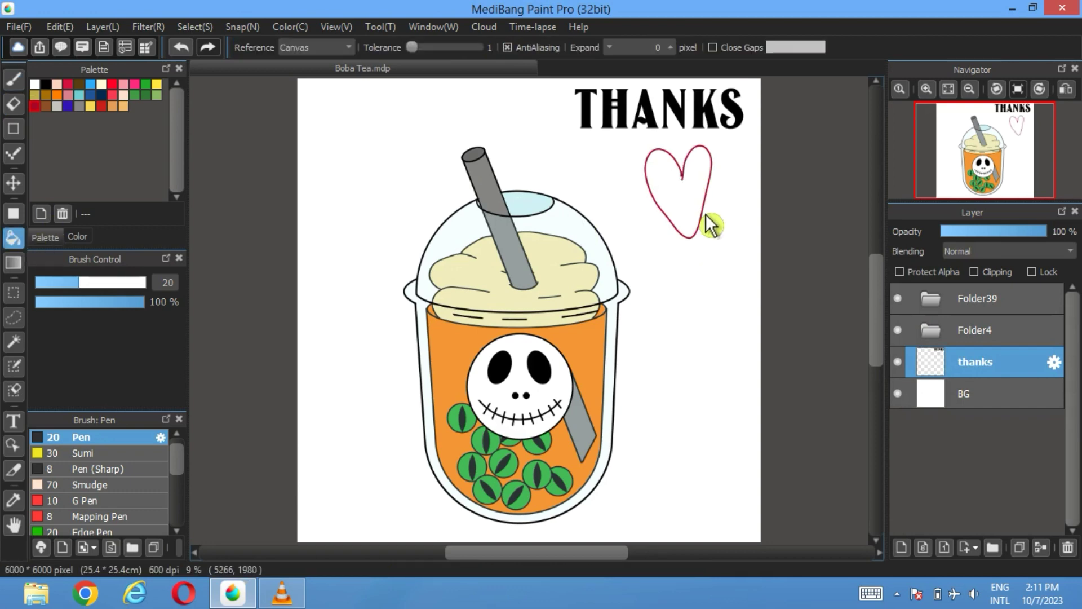
pyautogui.click(705, 221)
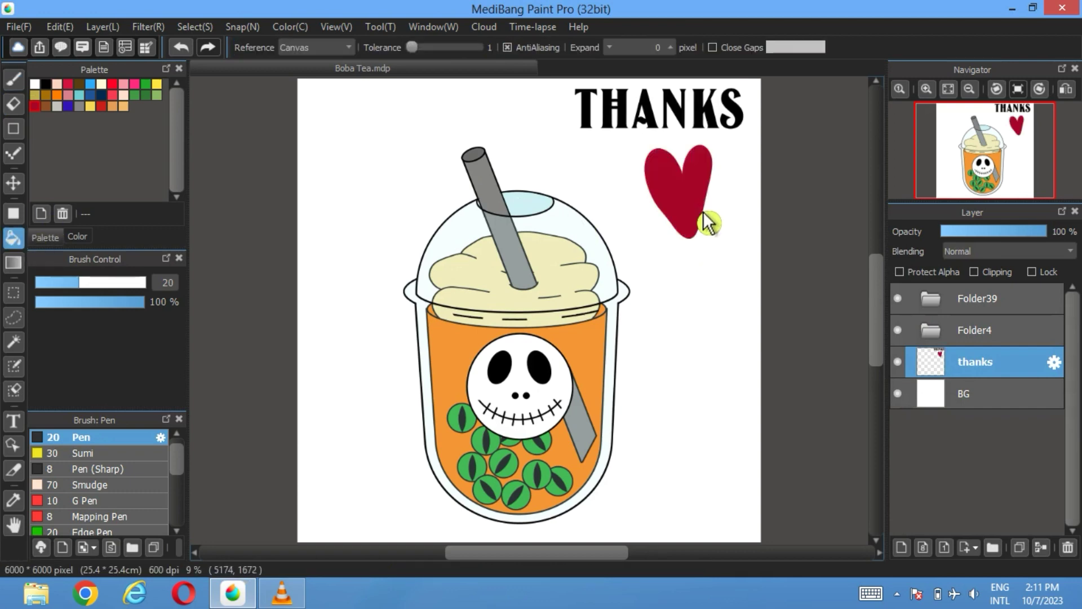